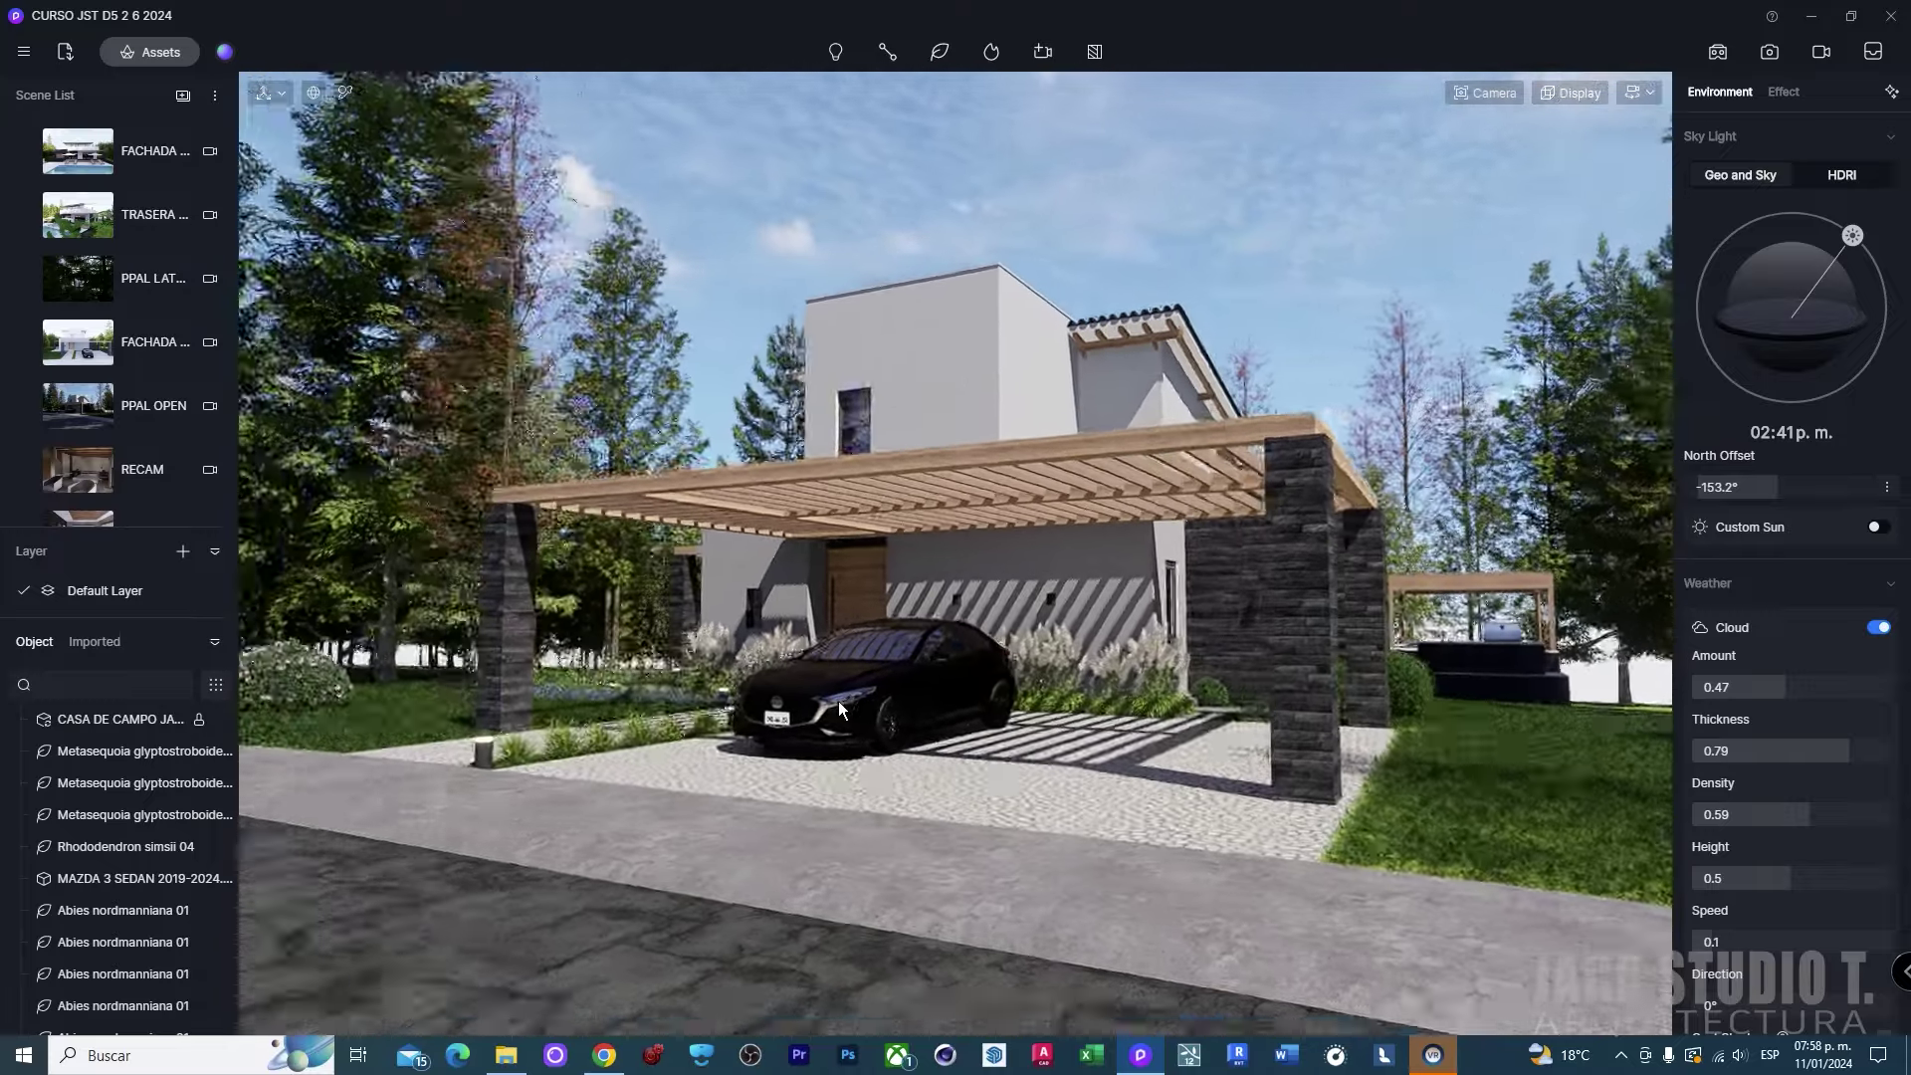
Move the D5 Render view around the lawn and closer to the carport and car.
scroll(962, 724, up, 3)
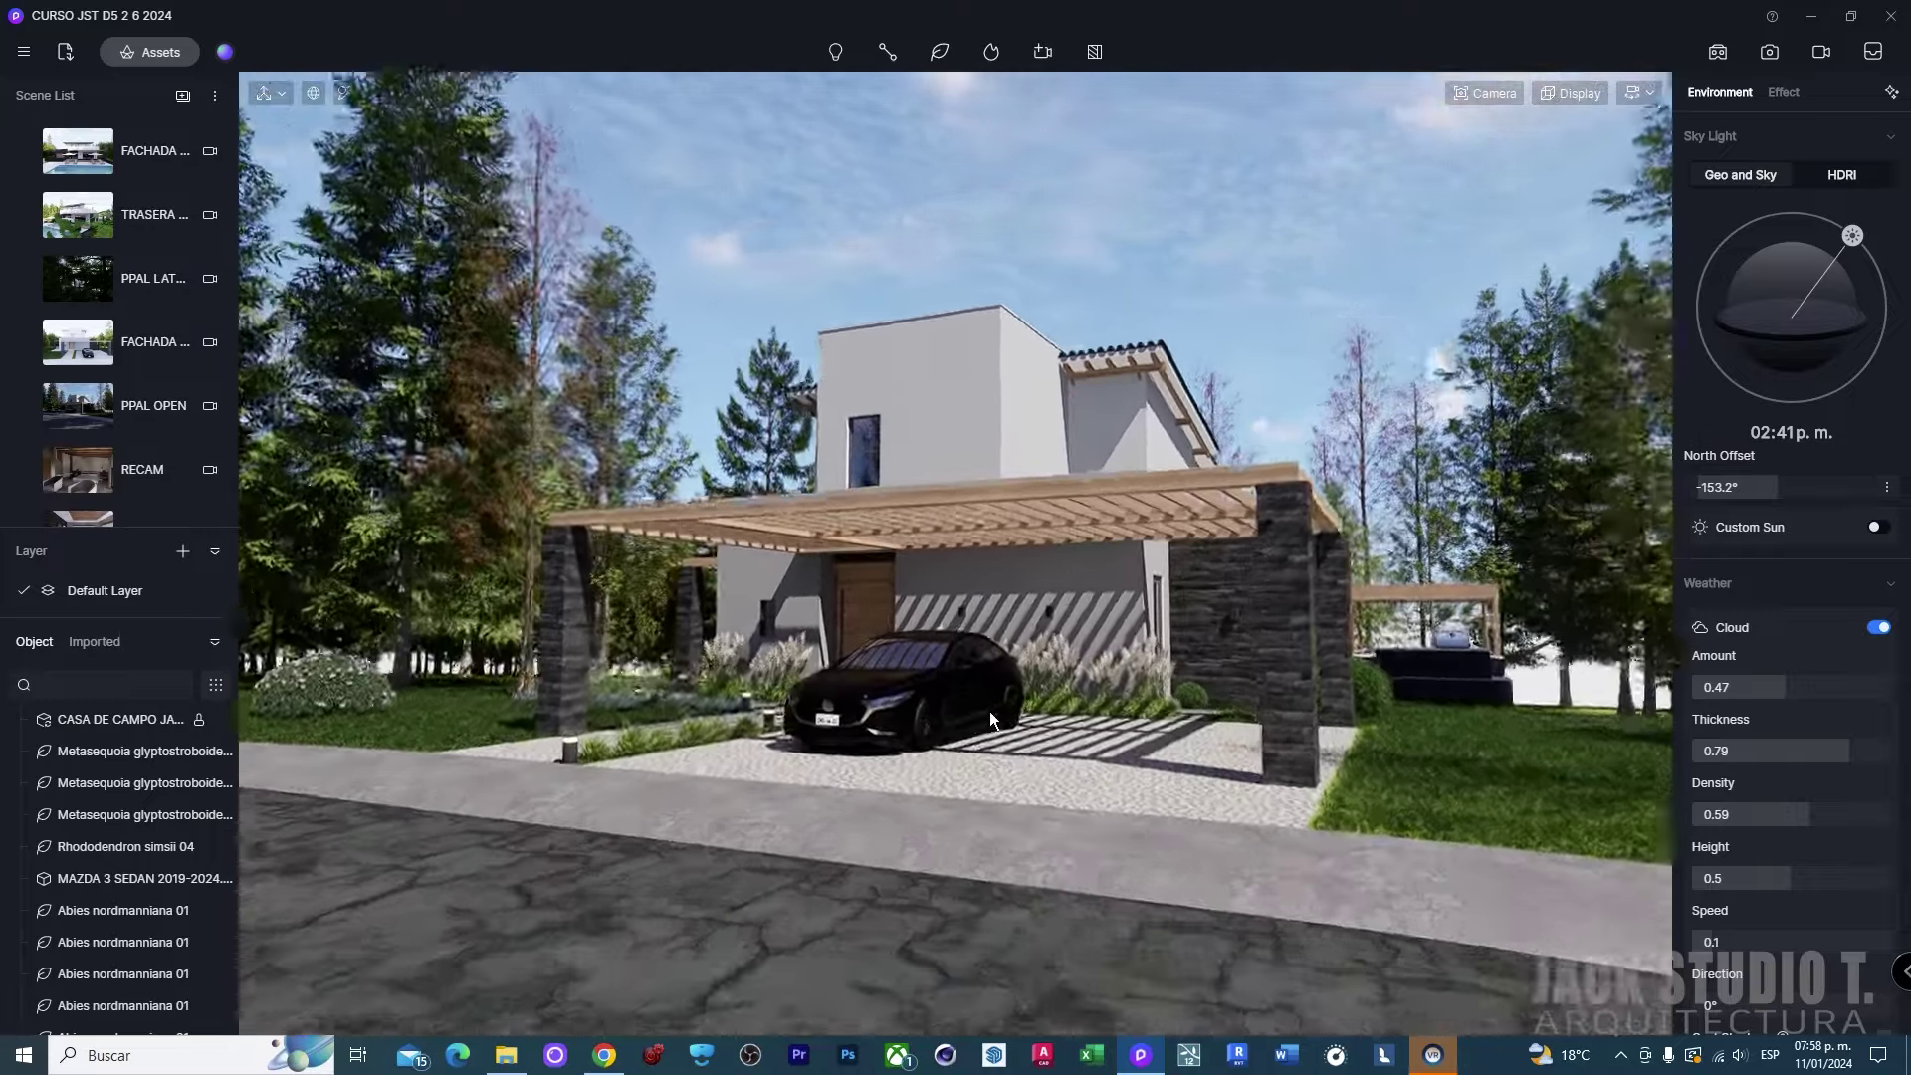
scroll(992, 707, up, 3)
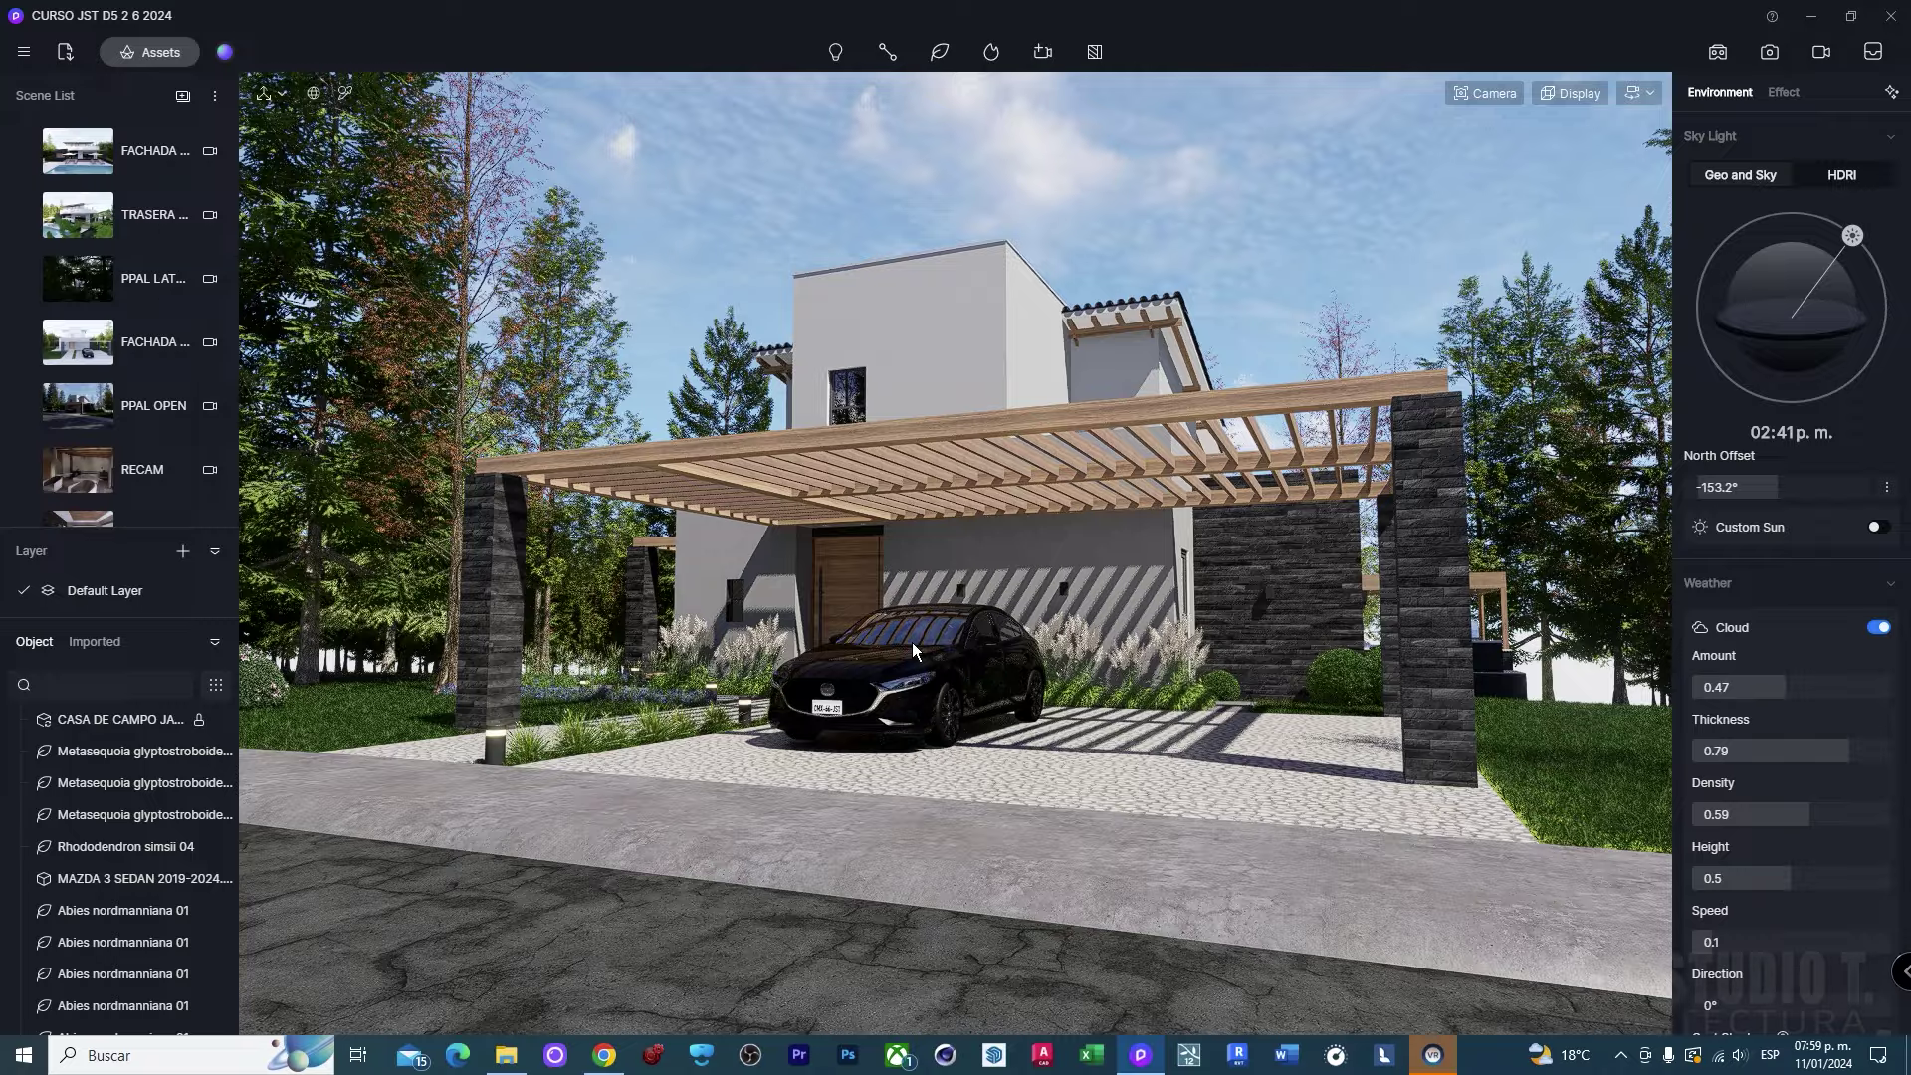
key(d)
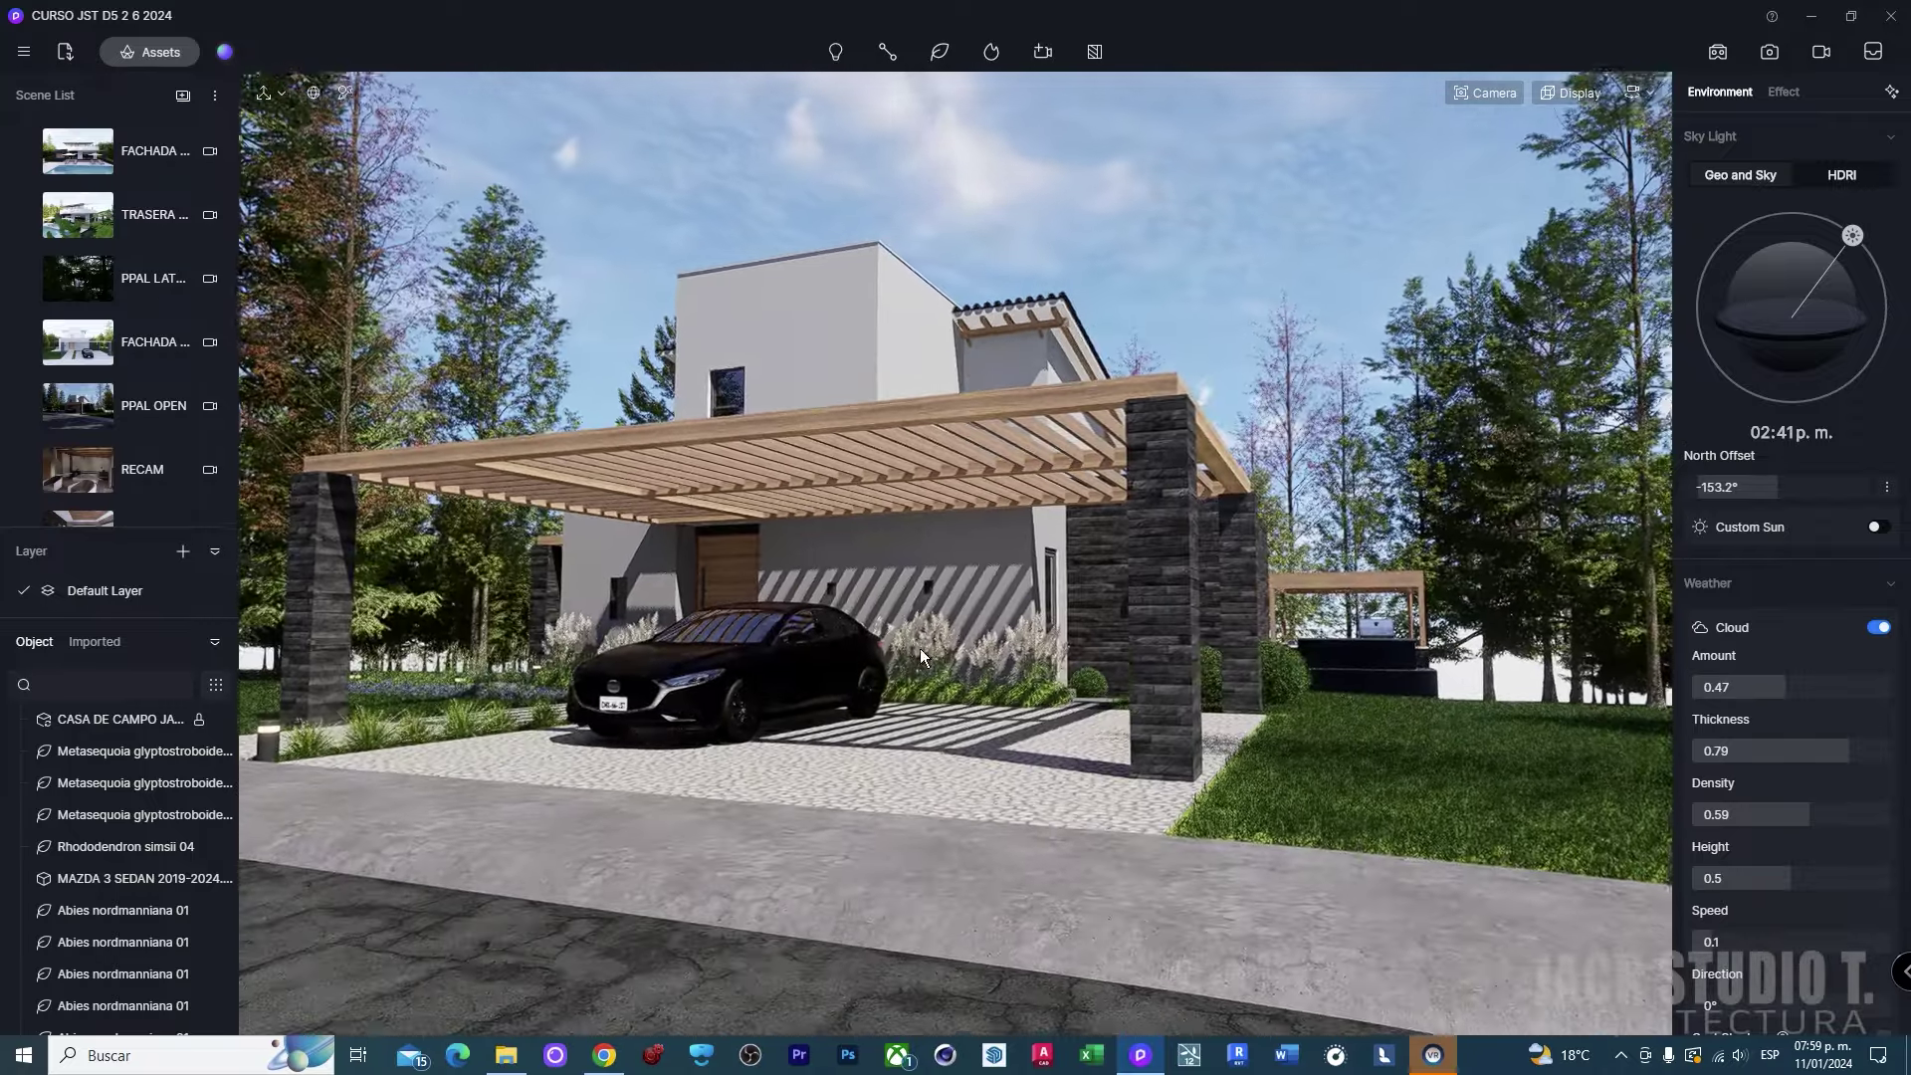
key(d)
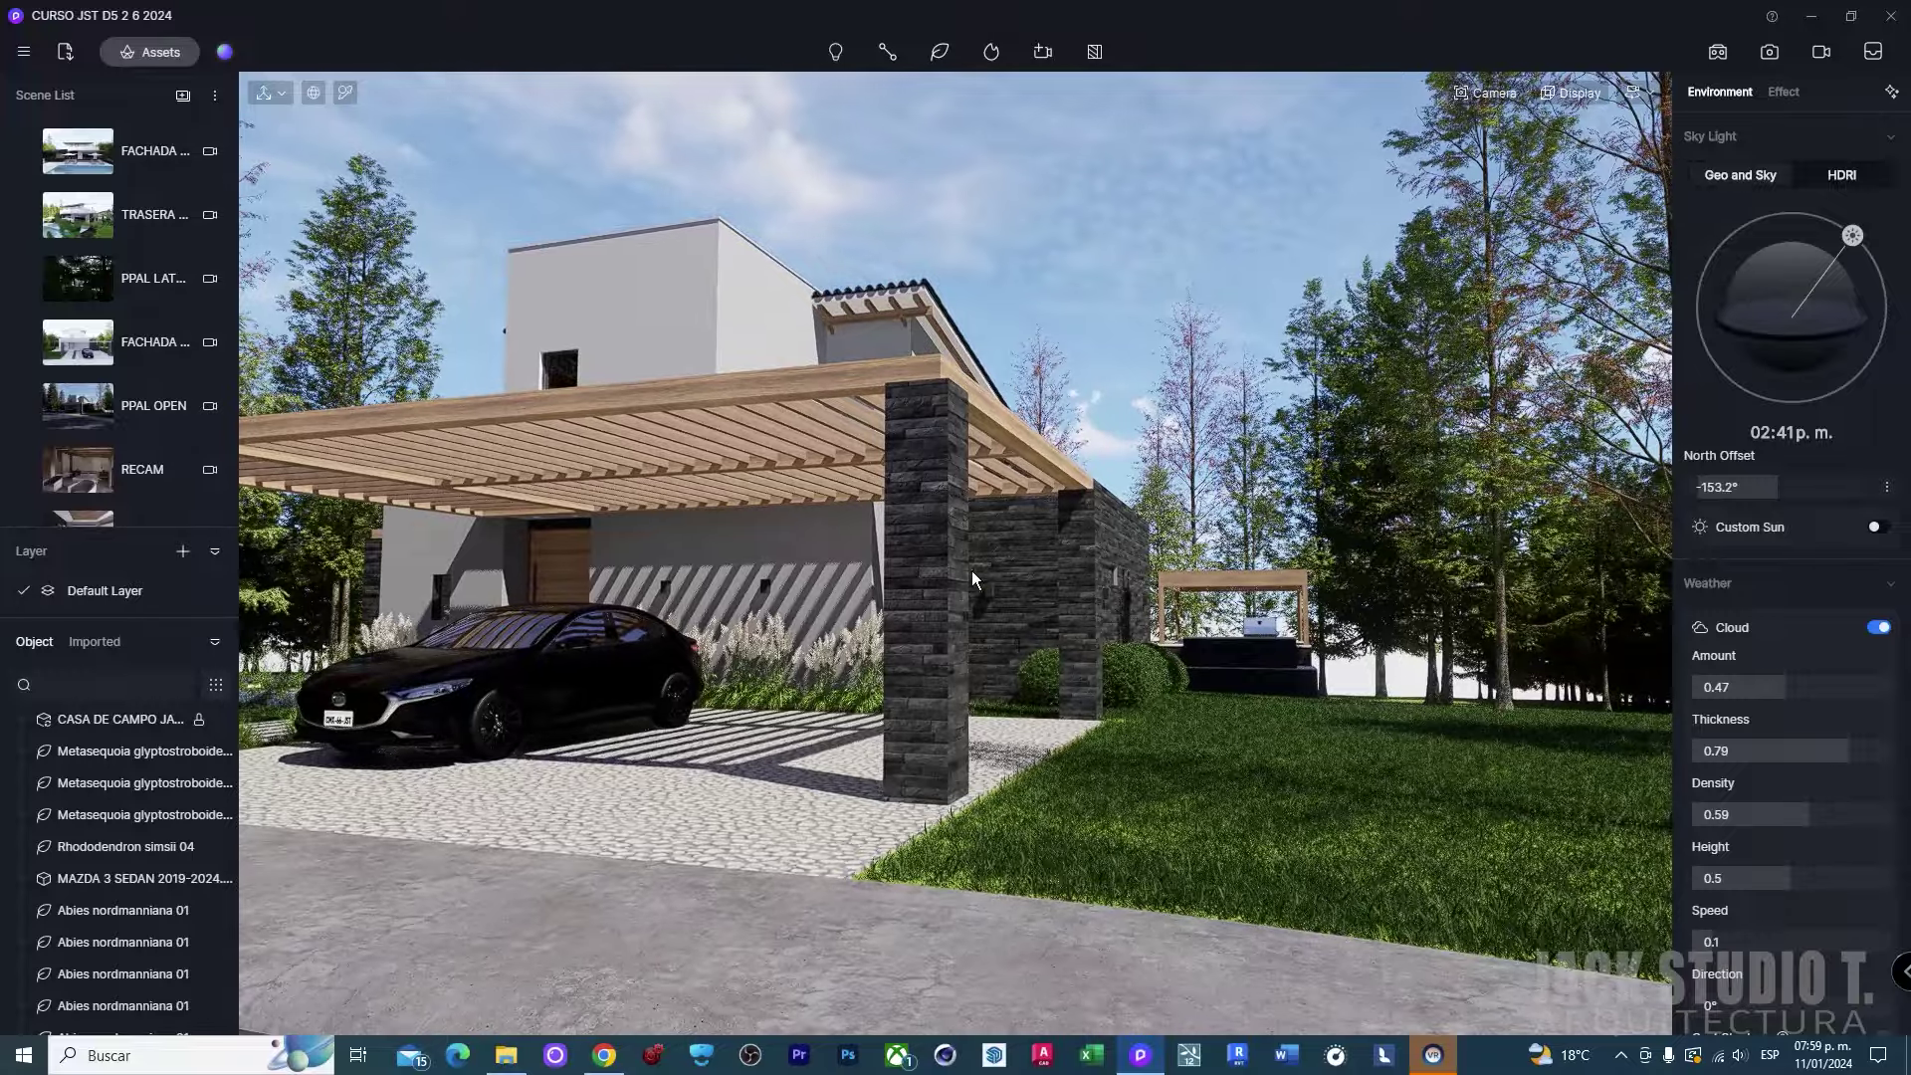
mouse_move(971, 571)
right_down()
mouse_move(1178, 683)
mouse_move(1400, 677)
right_up()
right_drag(825, 582, 1395, 615)
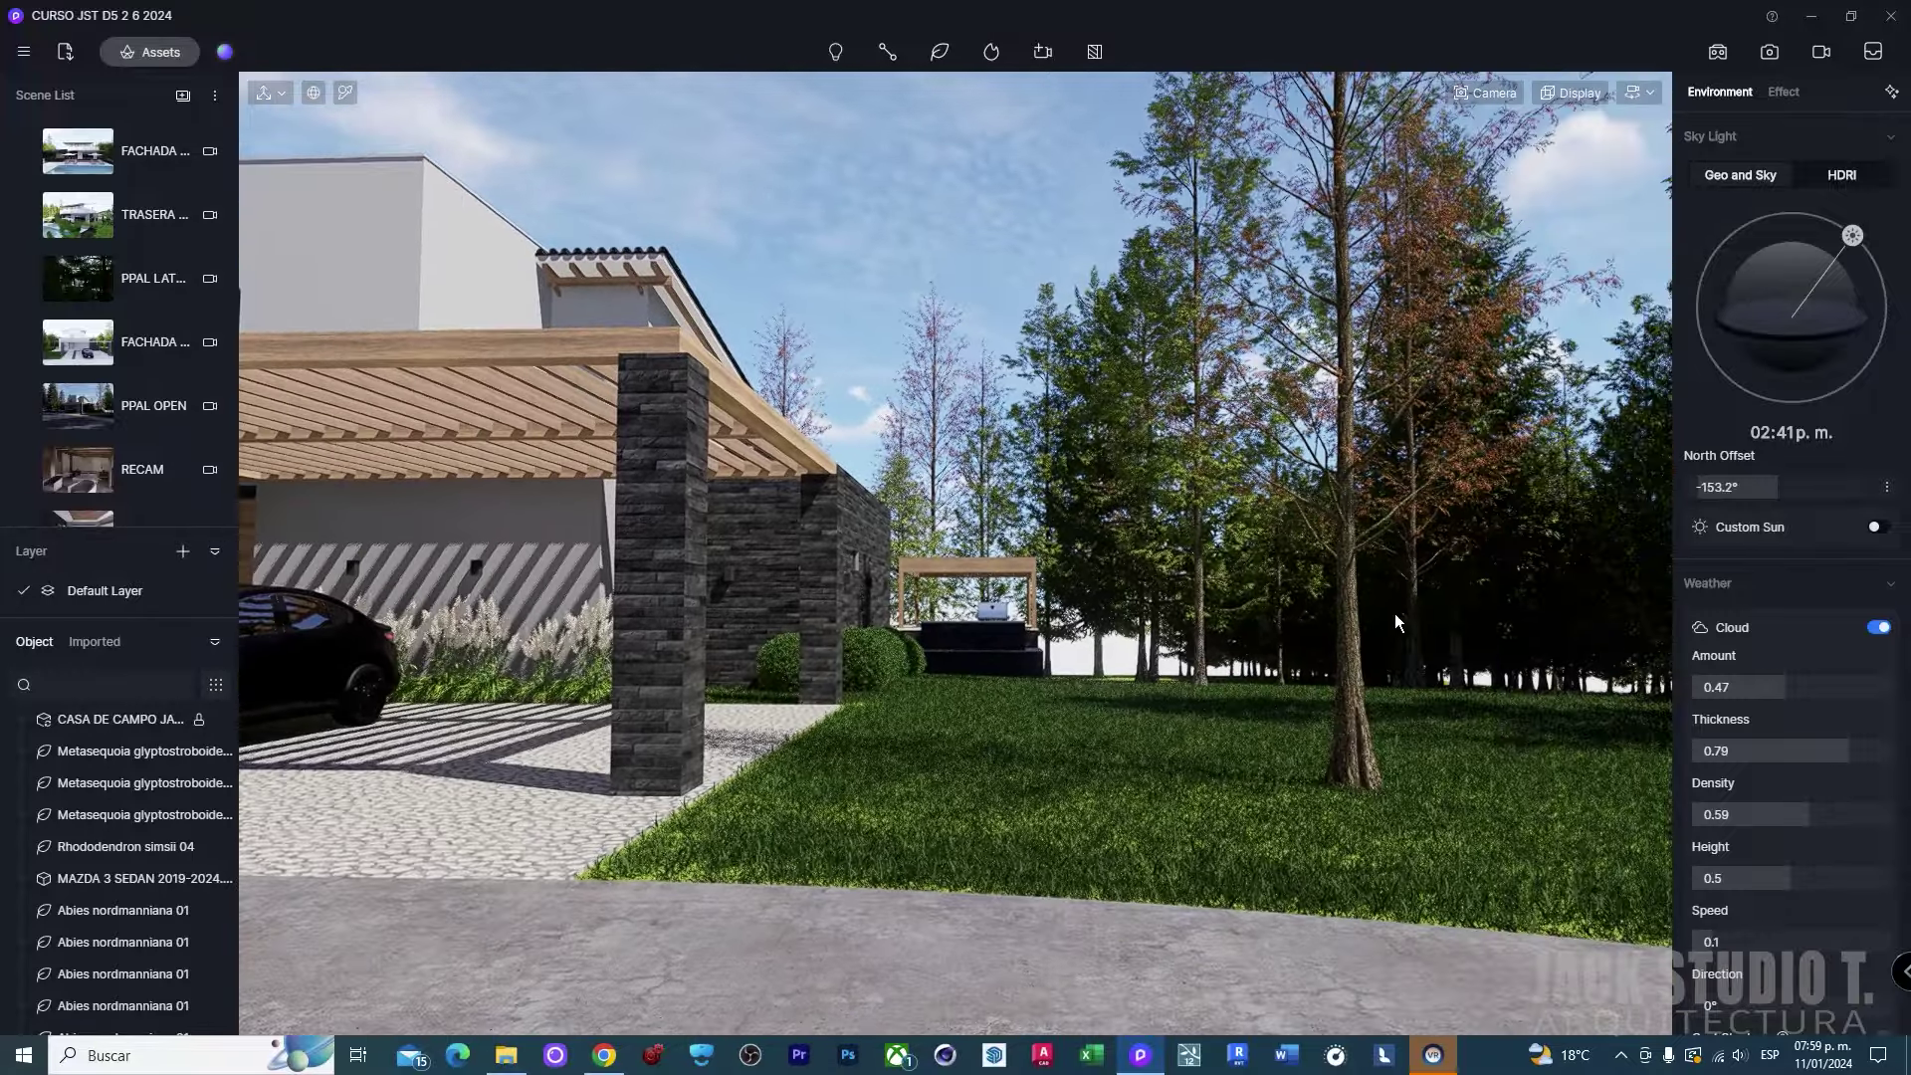
key(w)
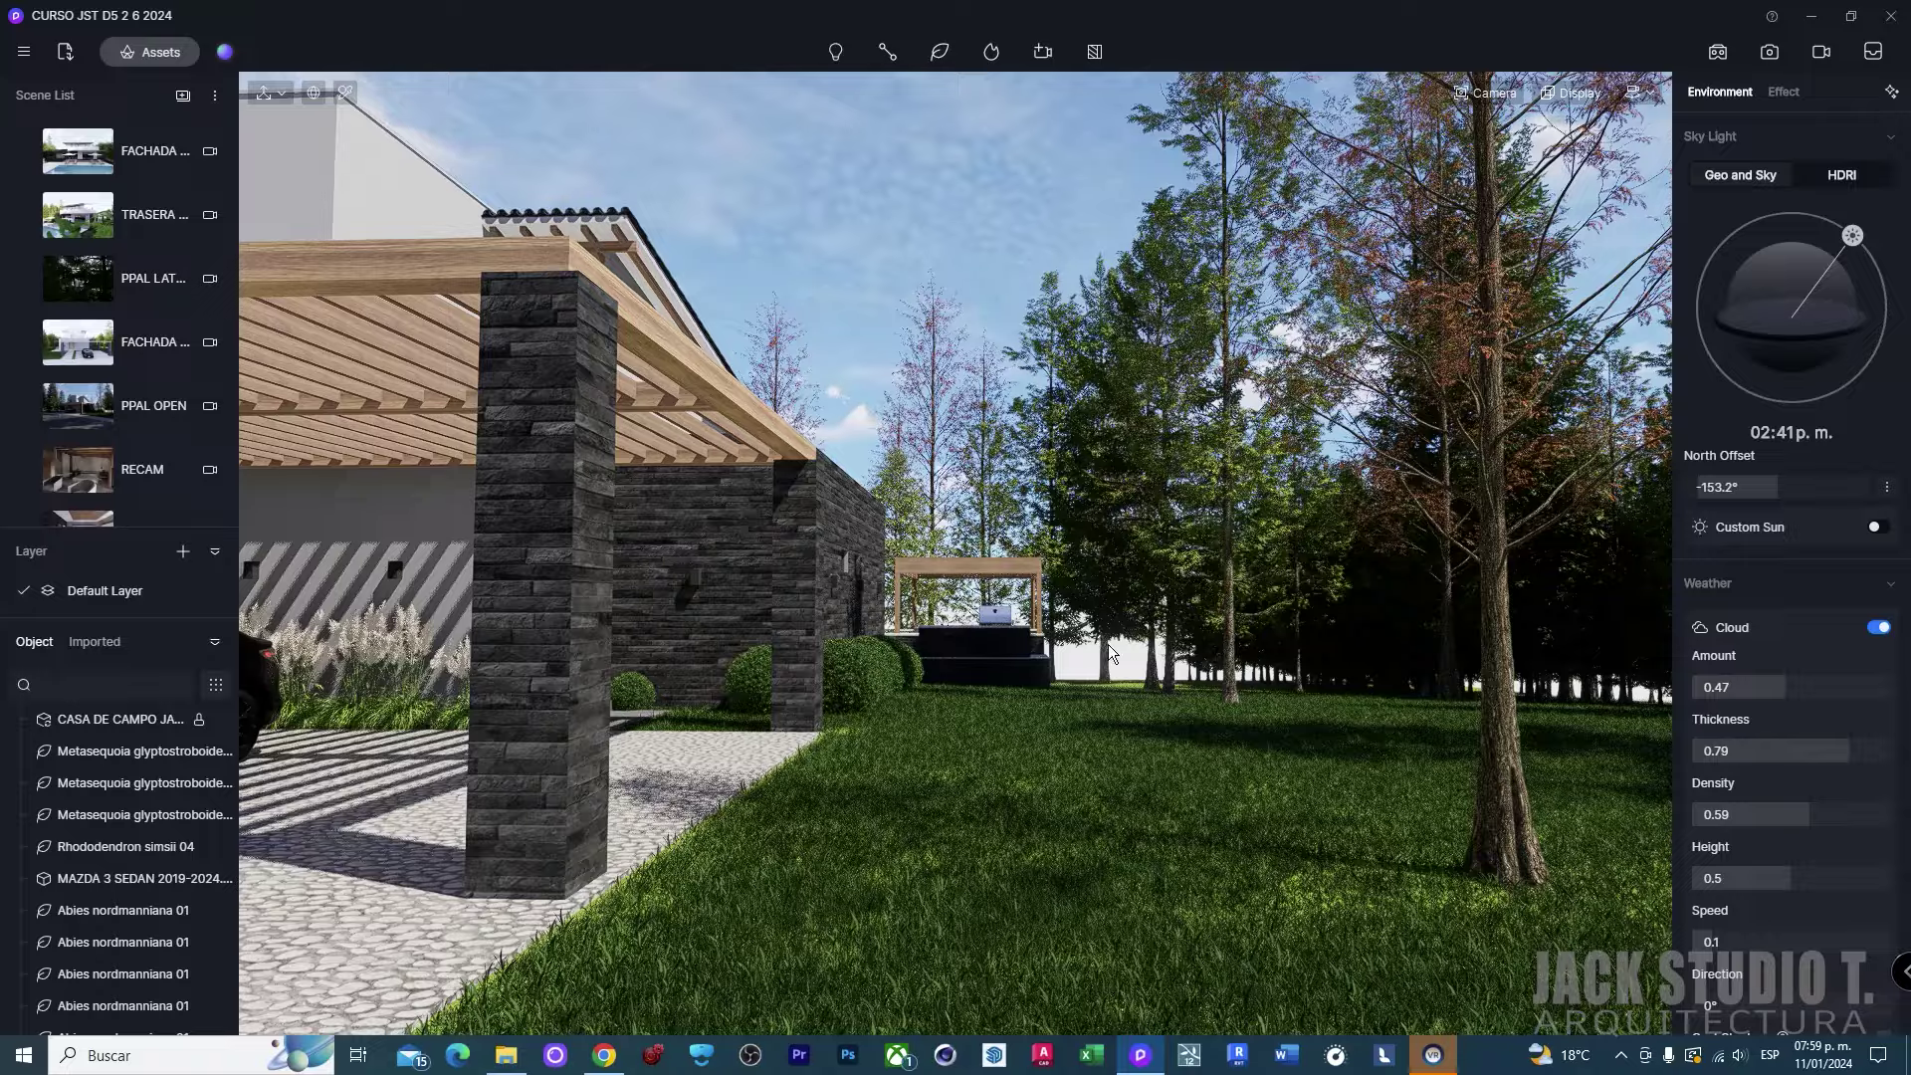
mouse_move(1108, 643)
right_down()
mouse_move(784, 606)
mouse_move(743, 630)
mouse_move(863, 641)
right_up()
key(w)
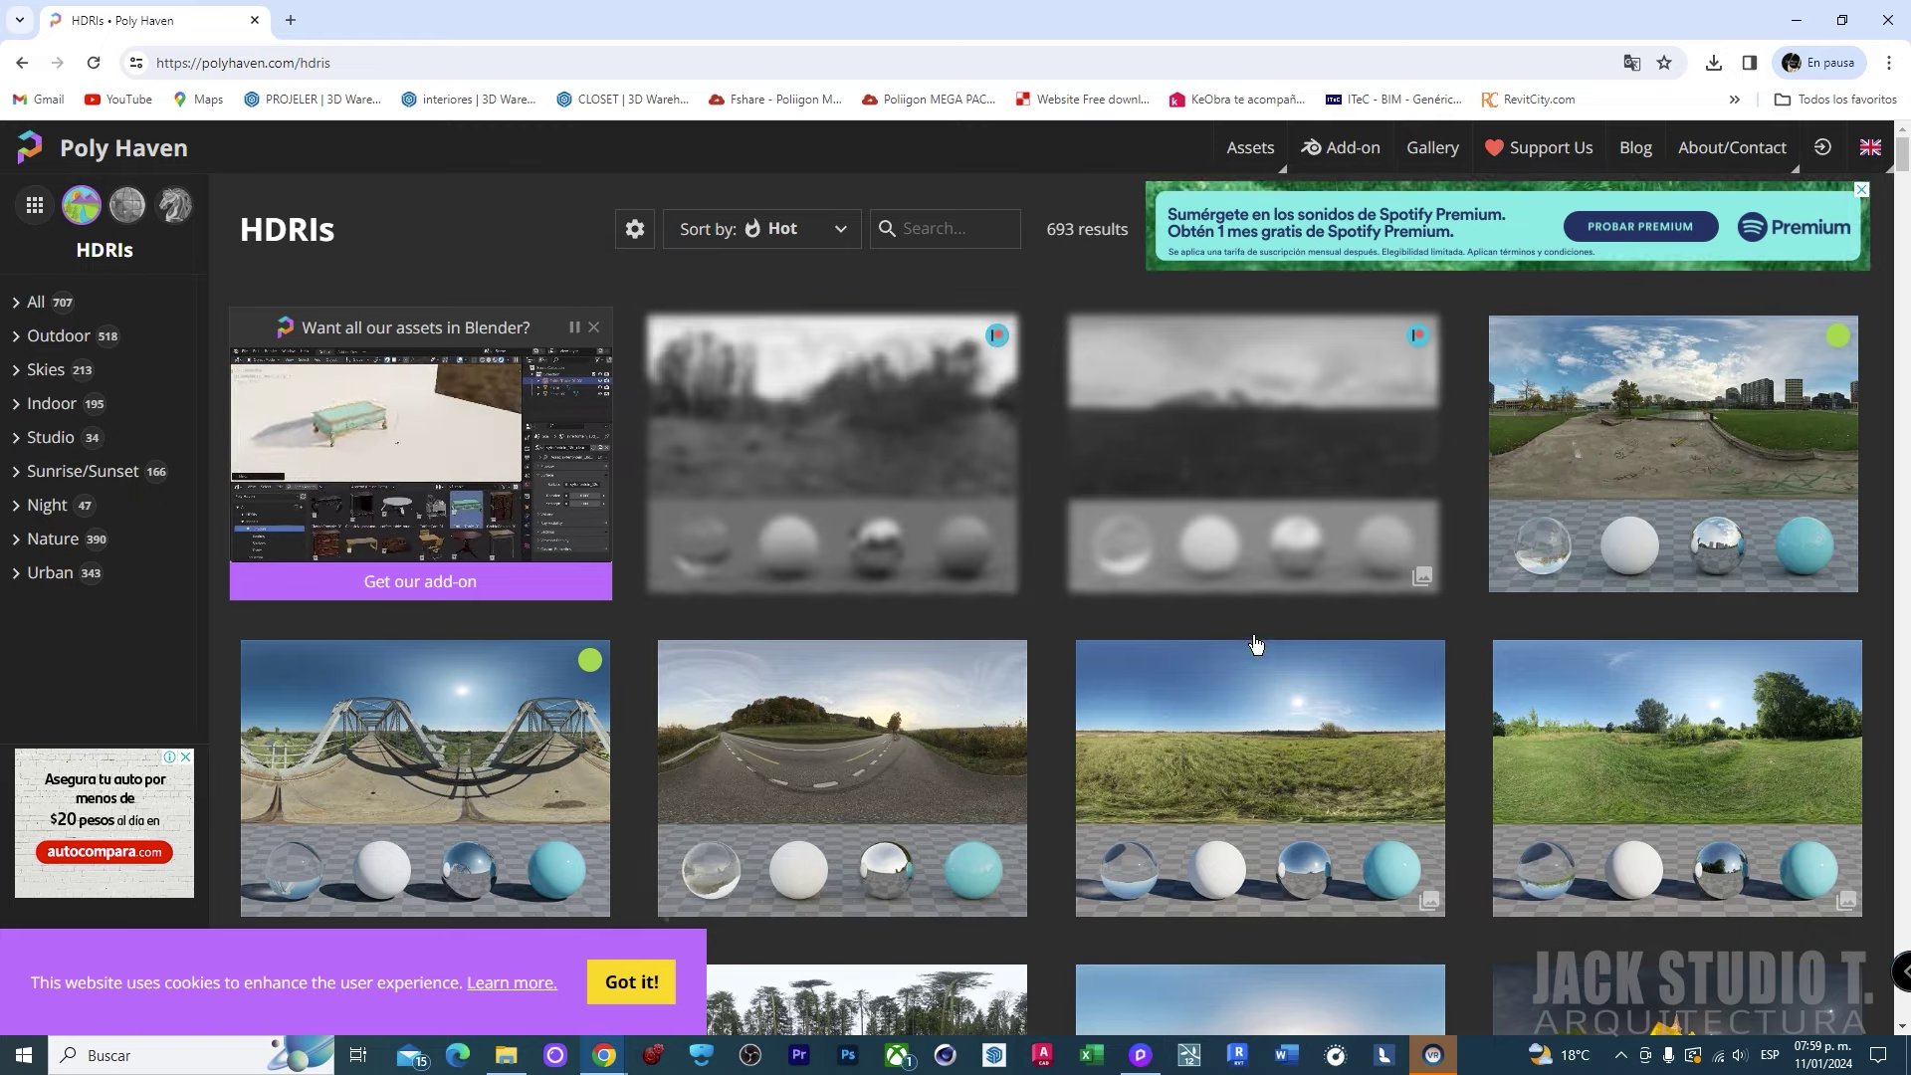
Filter Poly Haven's HDRIs to Outdoor > Natural Light.
scroll(1103, 549, down, 3)
scroll(1103, 548, up, 2)
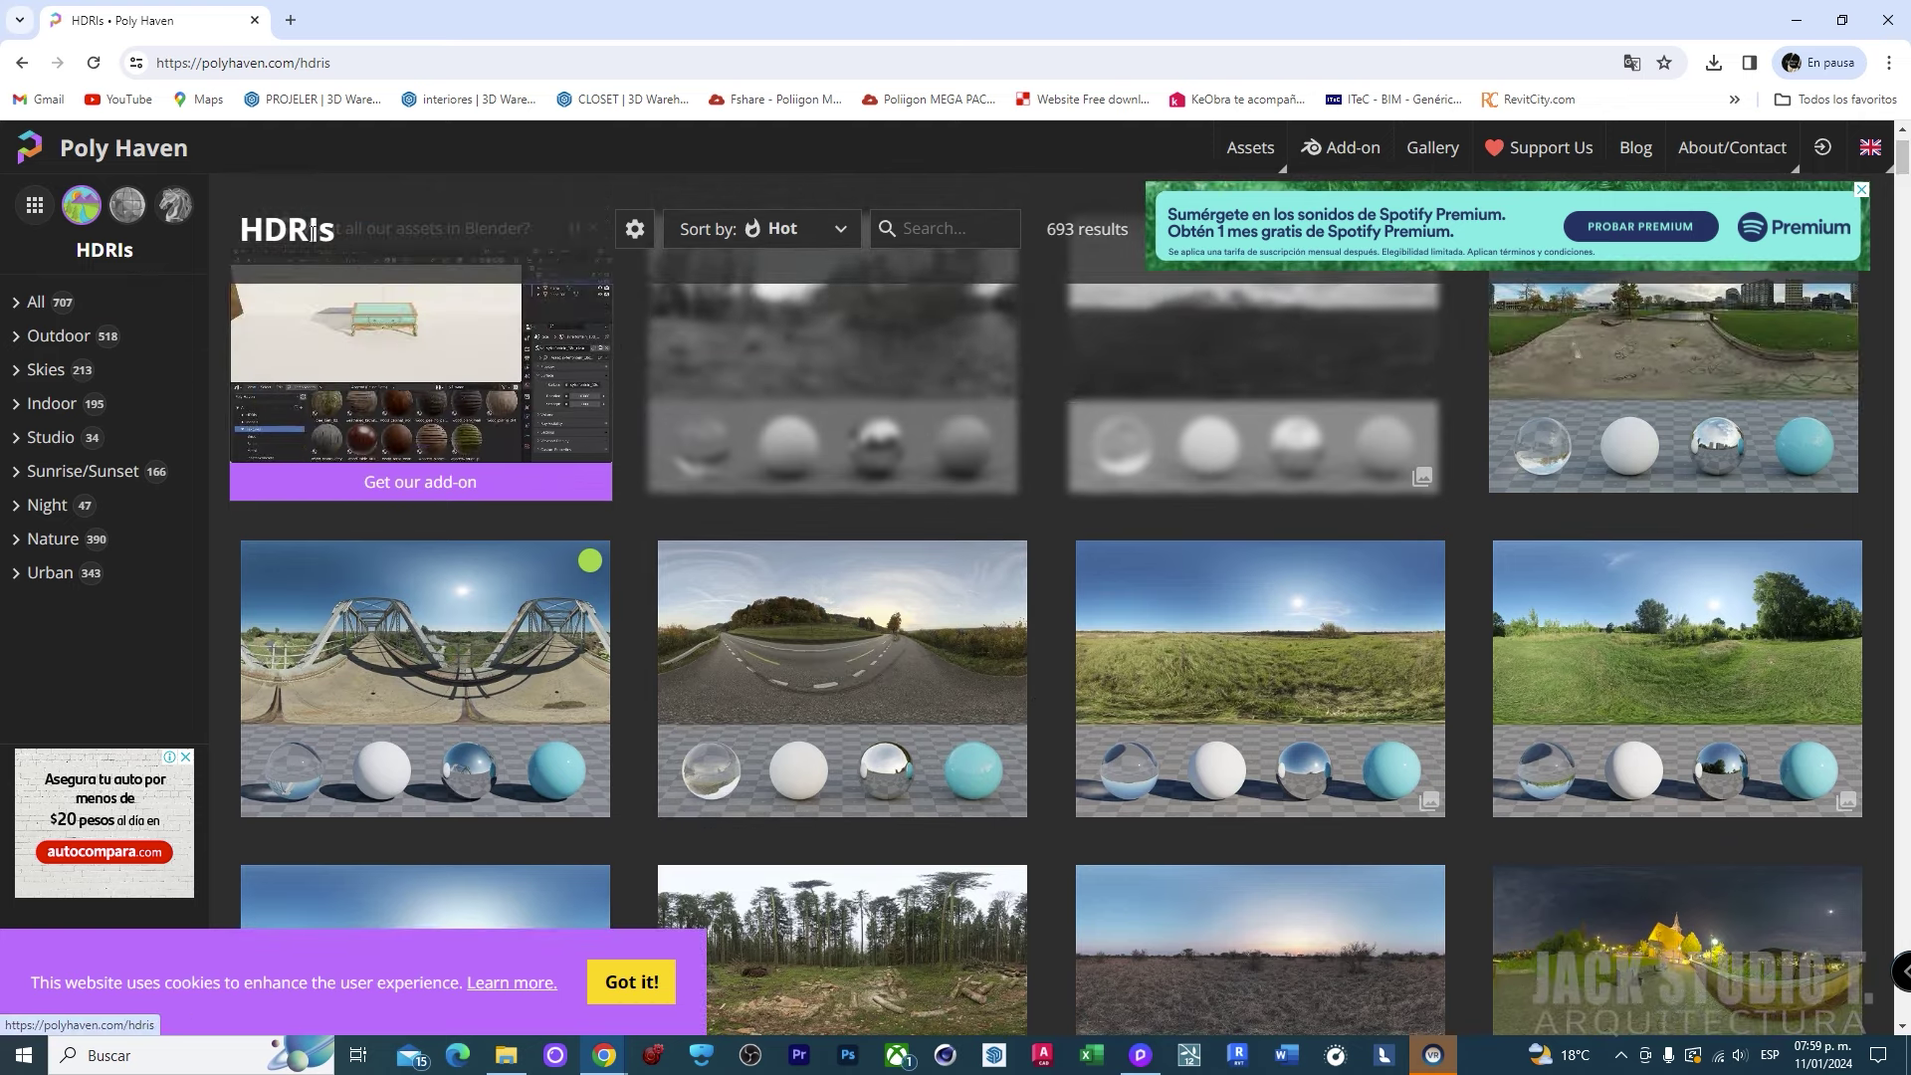
click(52, 339)
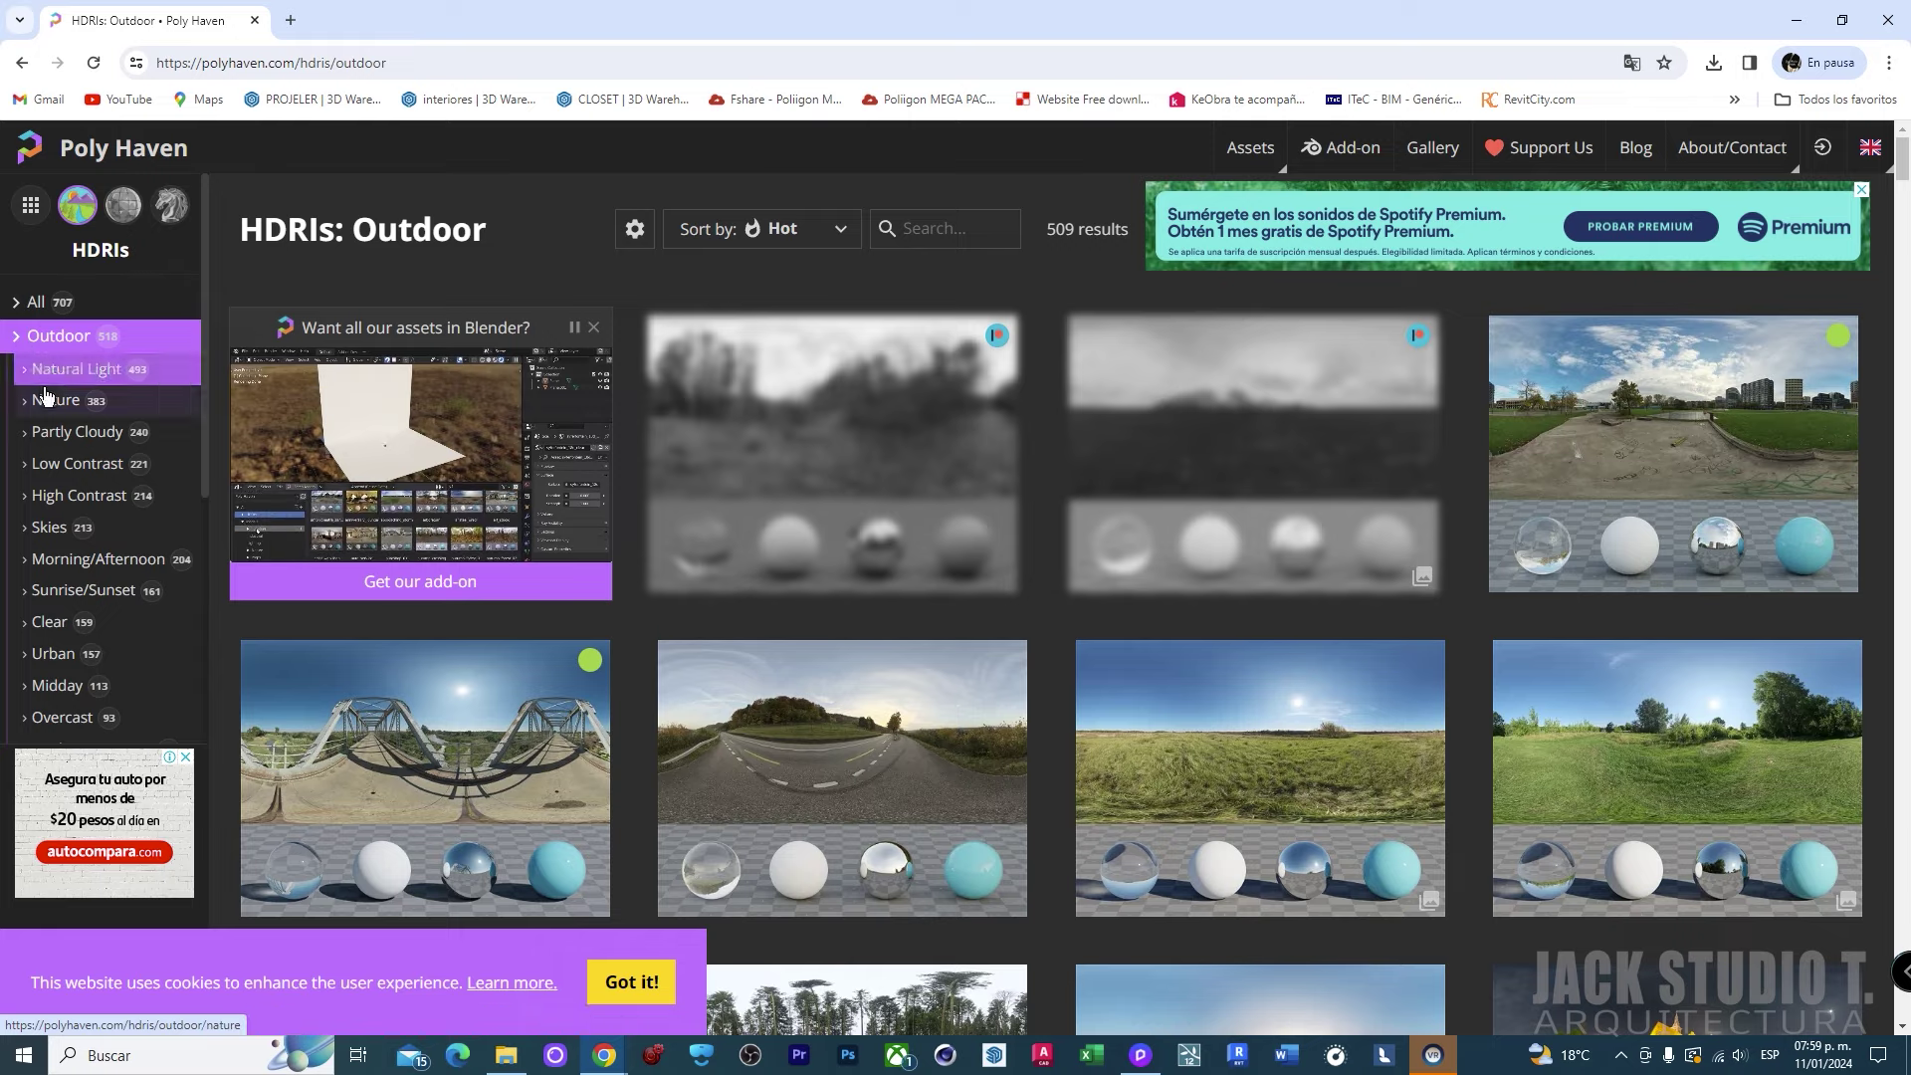
click(62, 370)
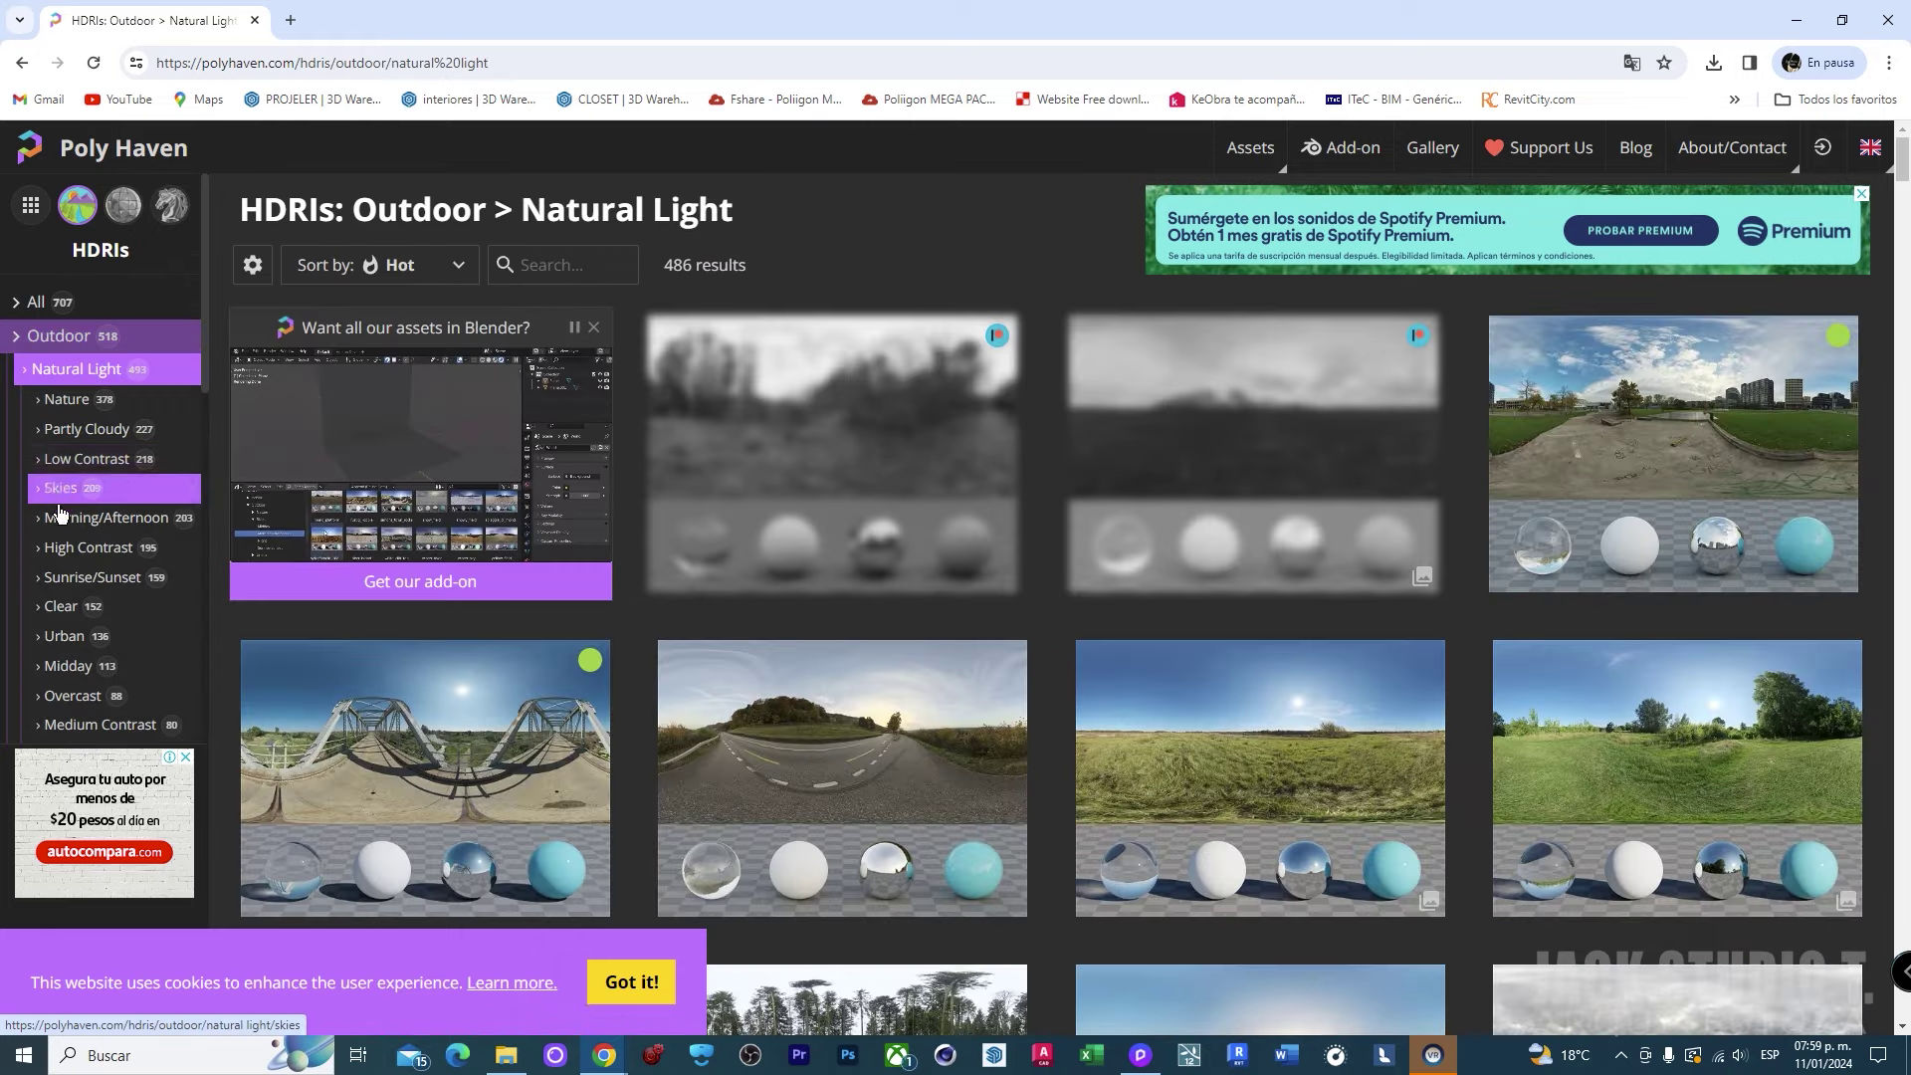
Scroll through the 486 natural-light HDRI thumbnails to find a sky.
scroll(1275, 664, down, 1)
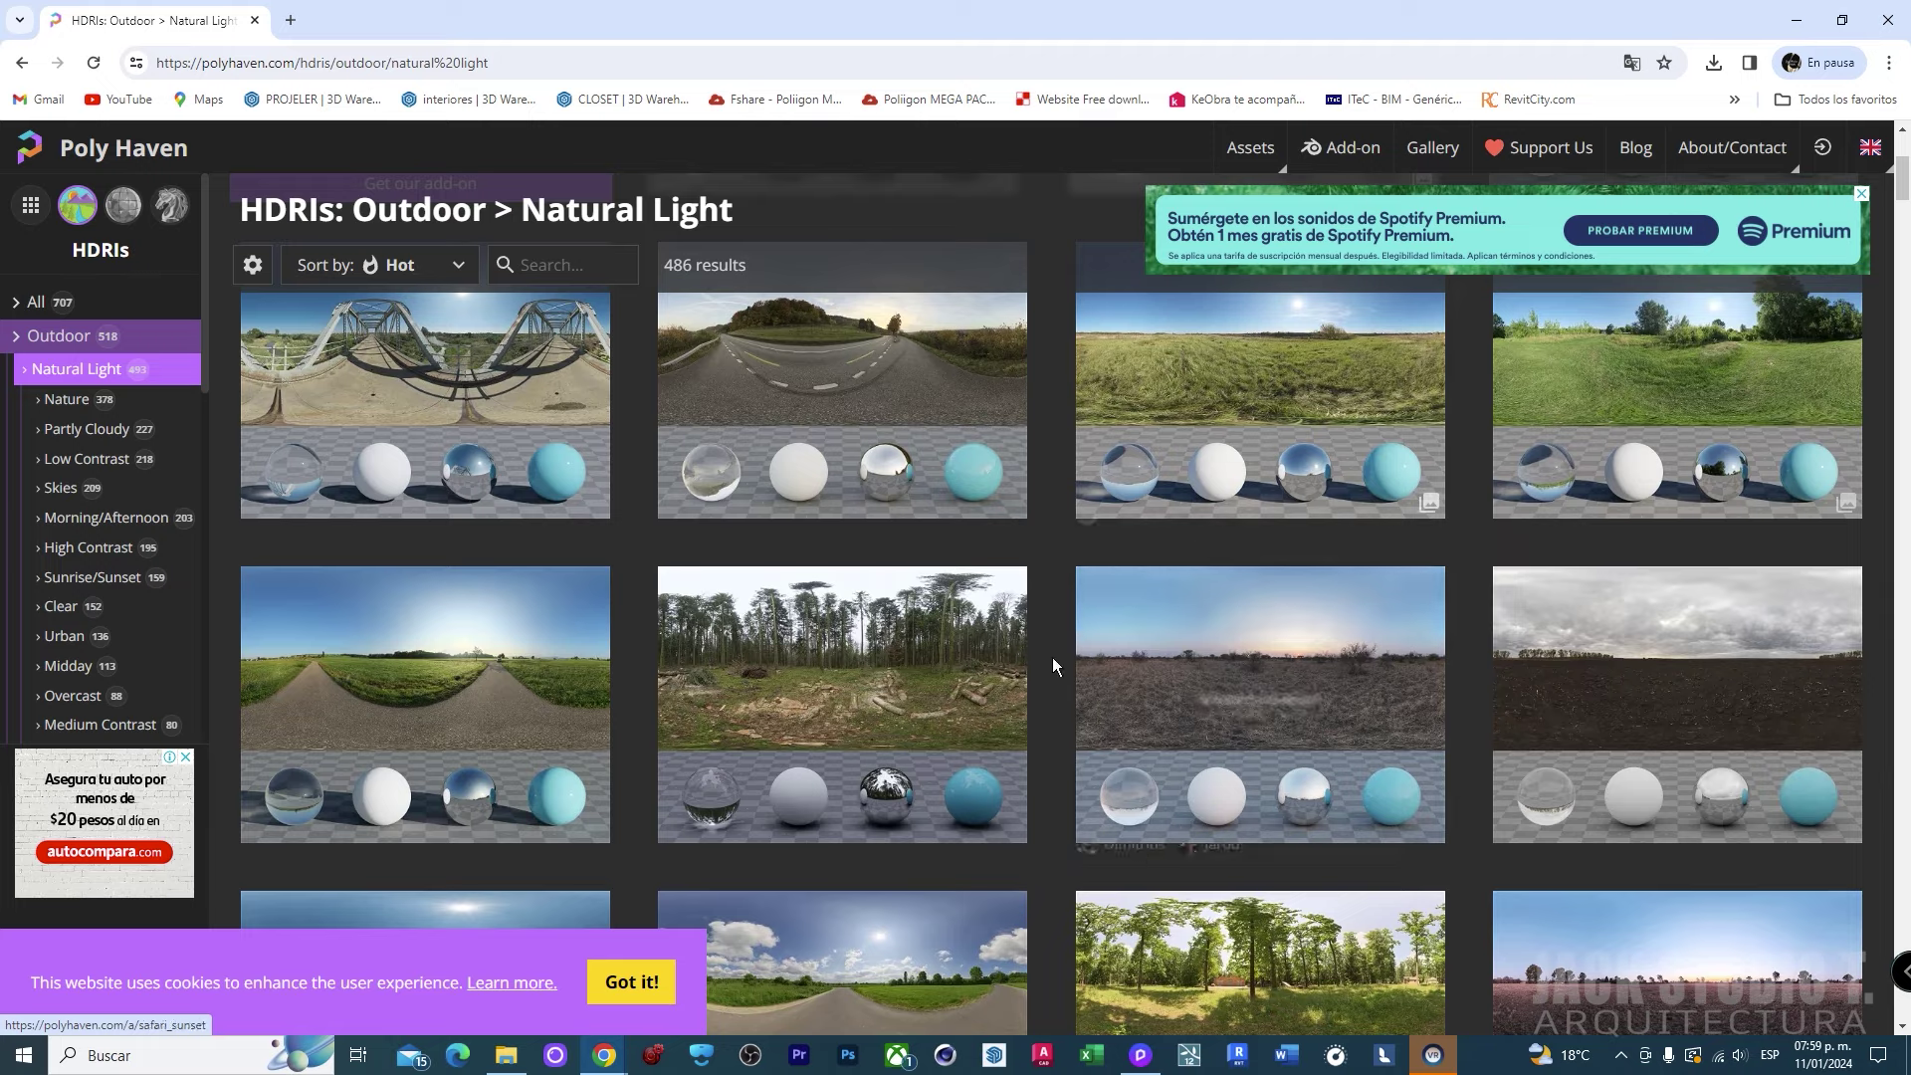
scroll(1304, 448, down, 5)
scroll(1284, 398, down, 5)
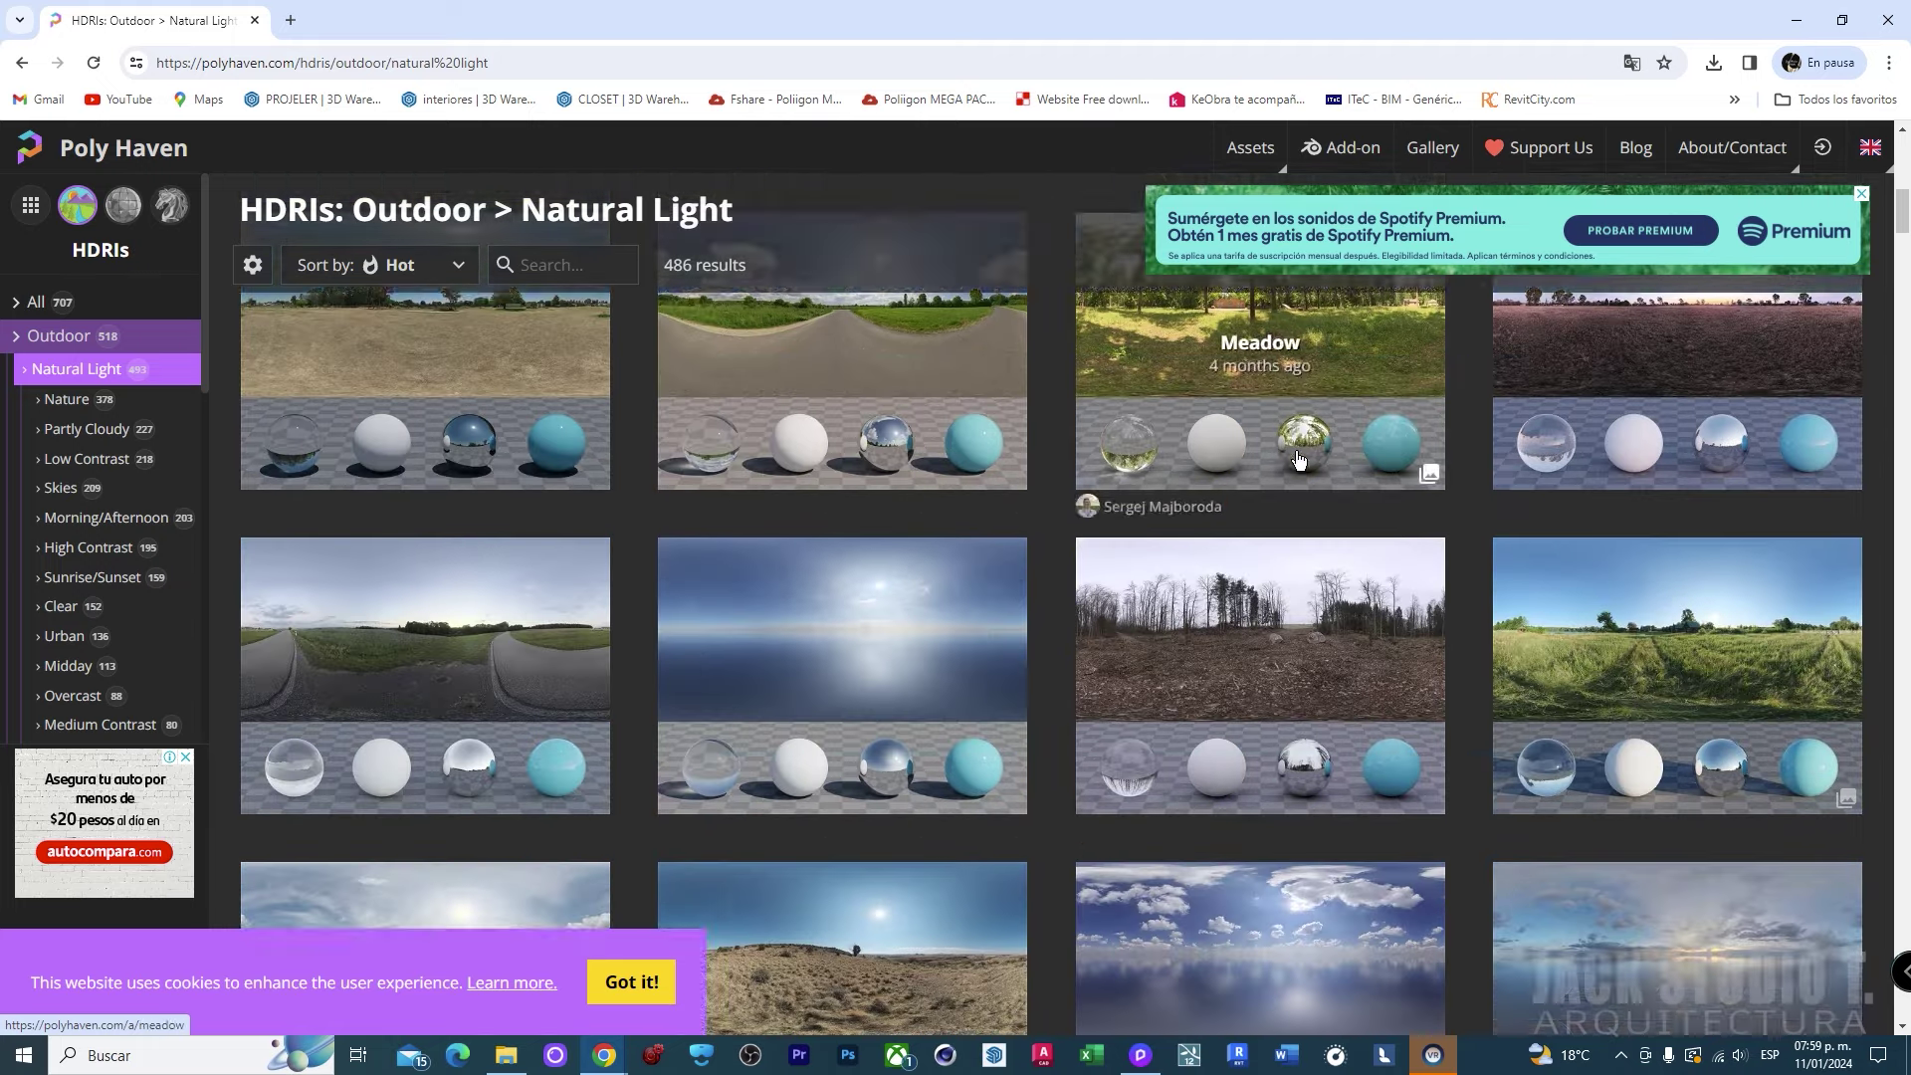
scroll(1304, 398, down, 5)
scroll(1422, 549, down, 5)
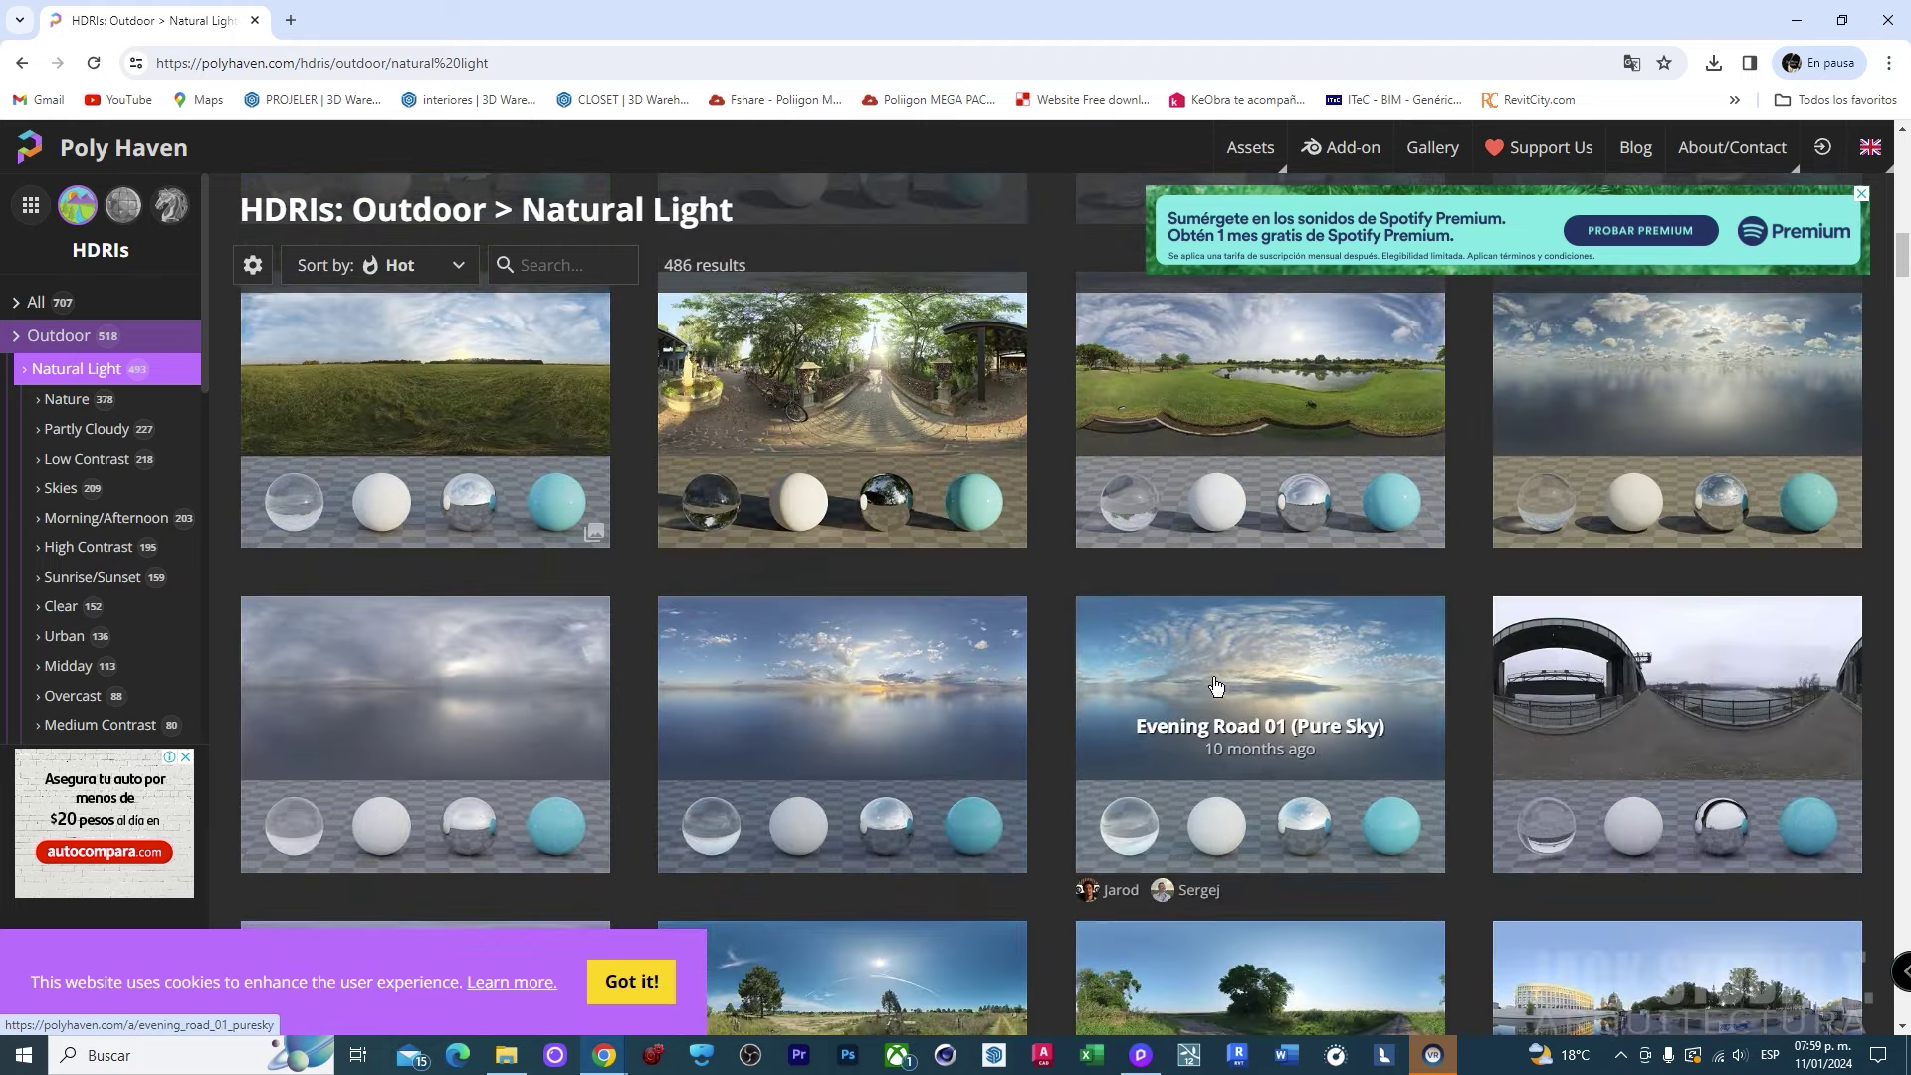
scroll(1145, 647, down, 5)
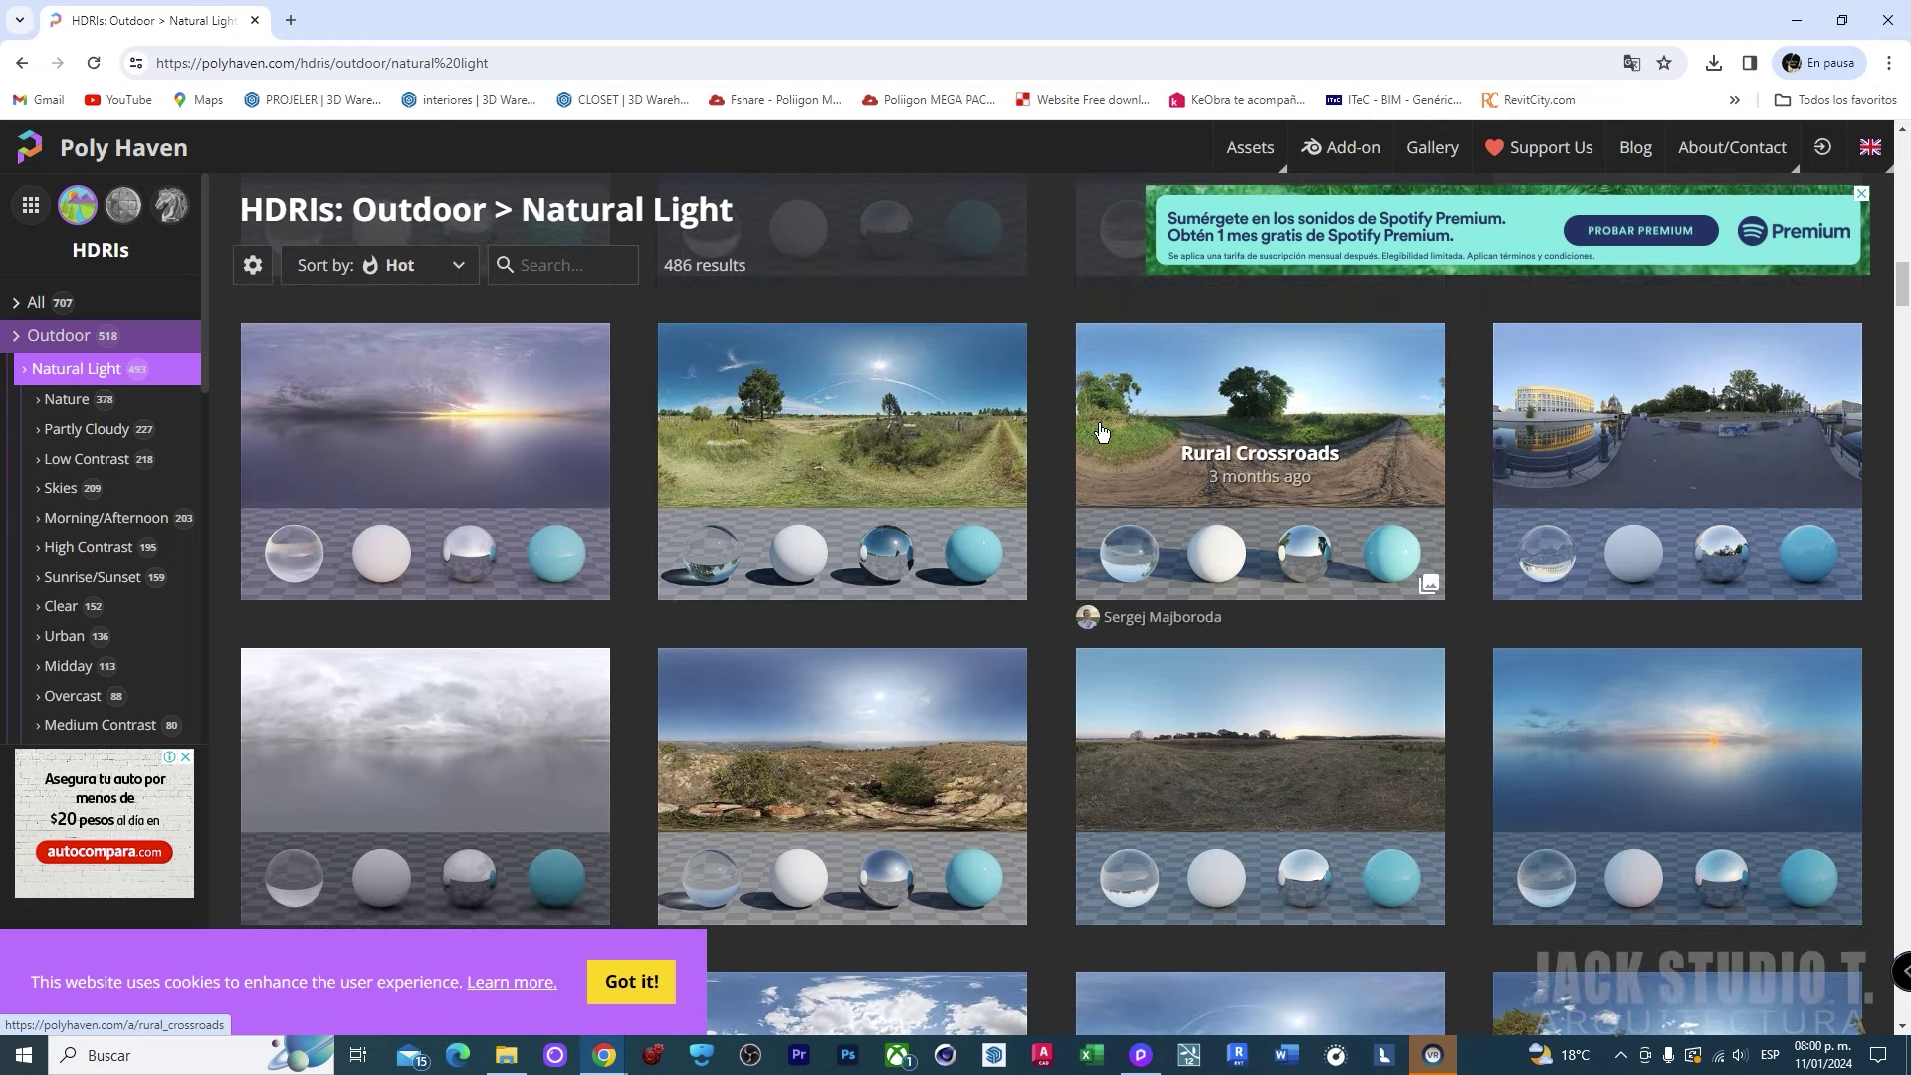
scroll(742, 450, down, 5)
scroll(816, 498, down, 3)
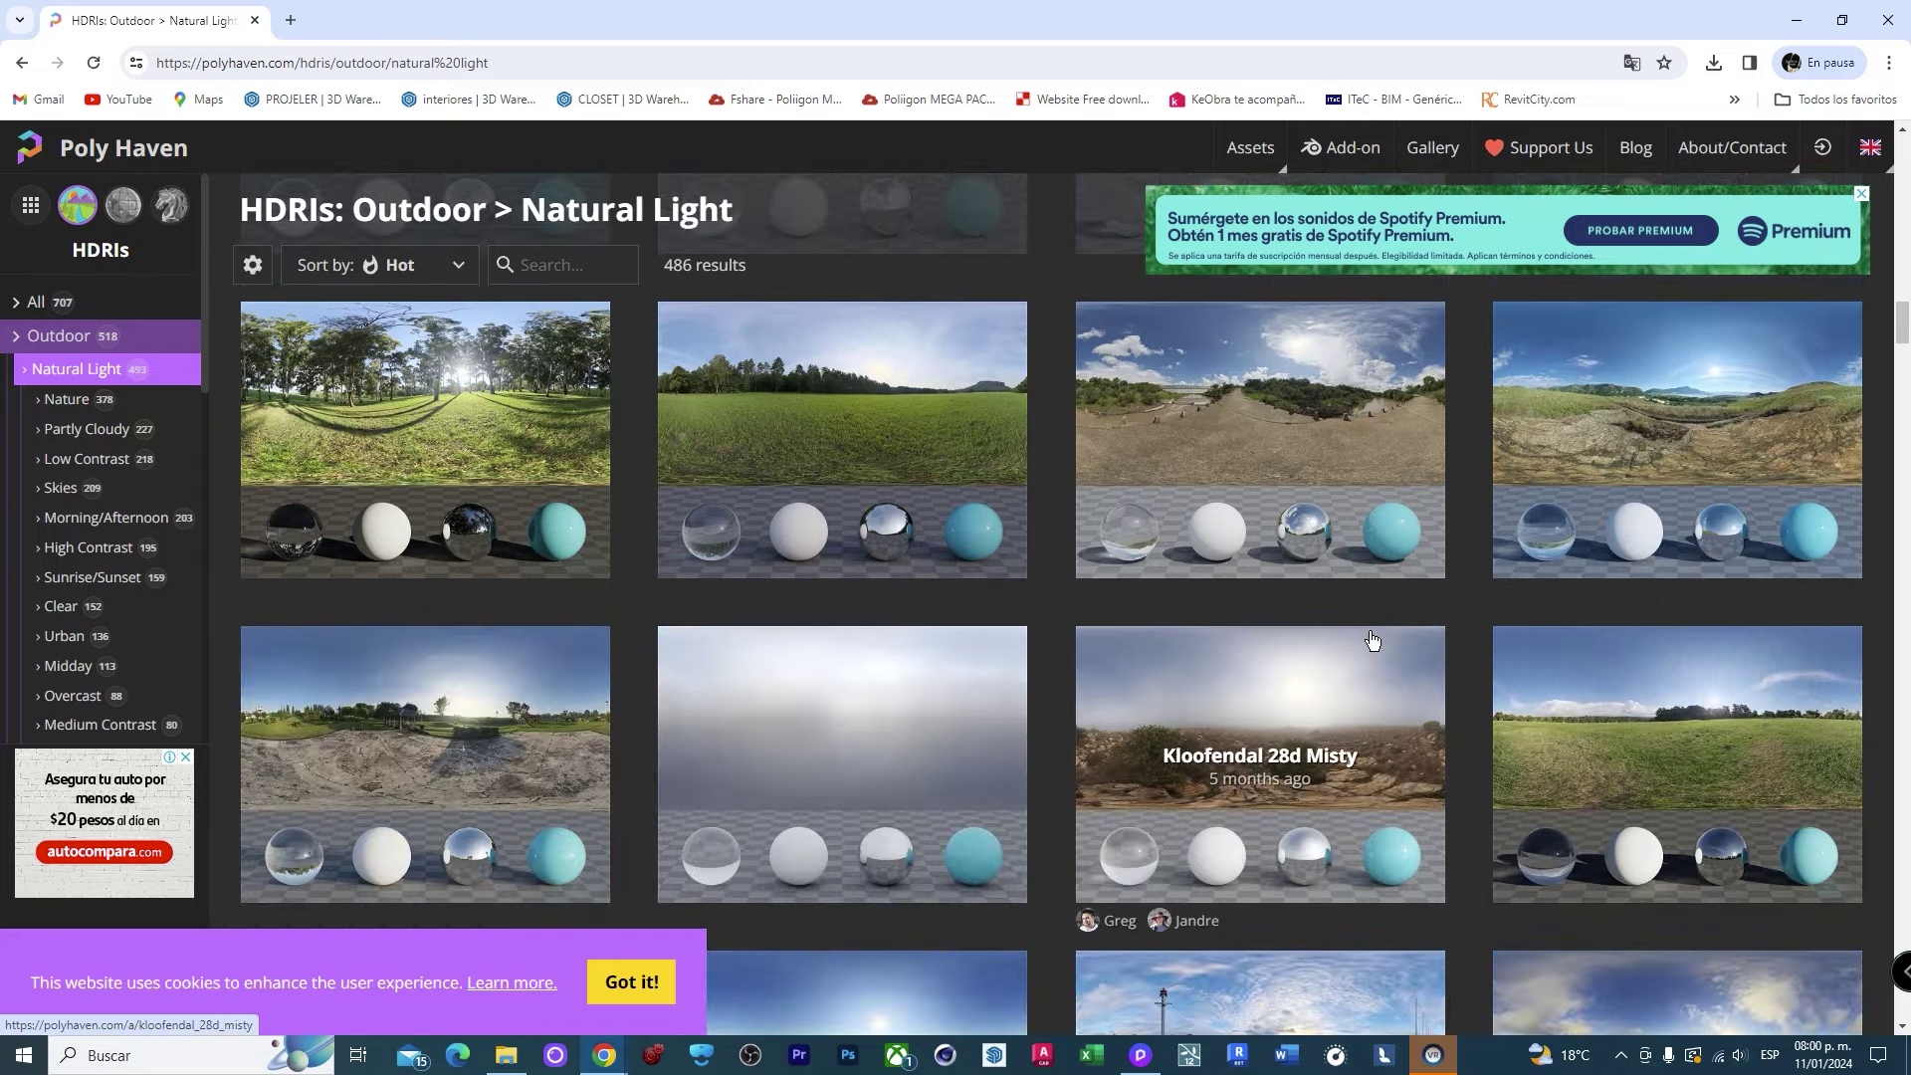
scroll(1372, 640, down, 6)
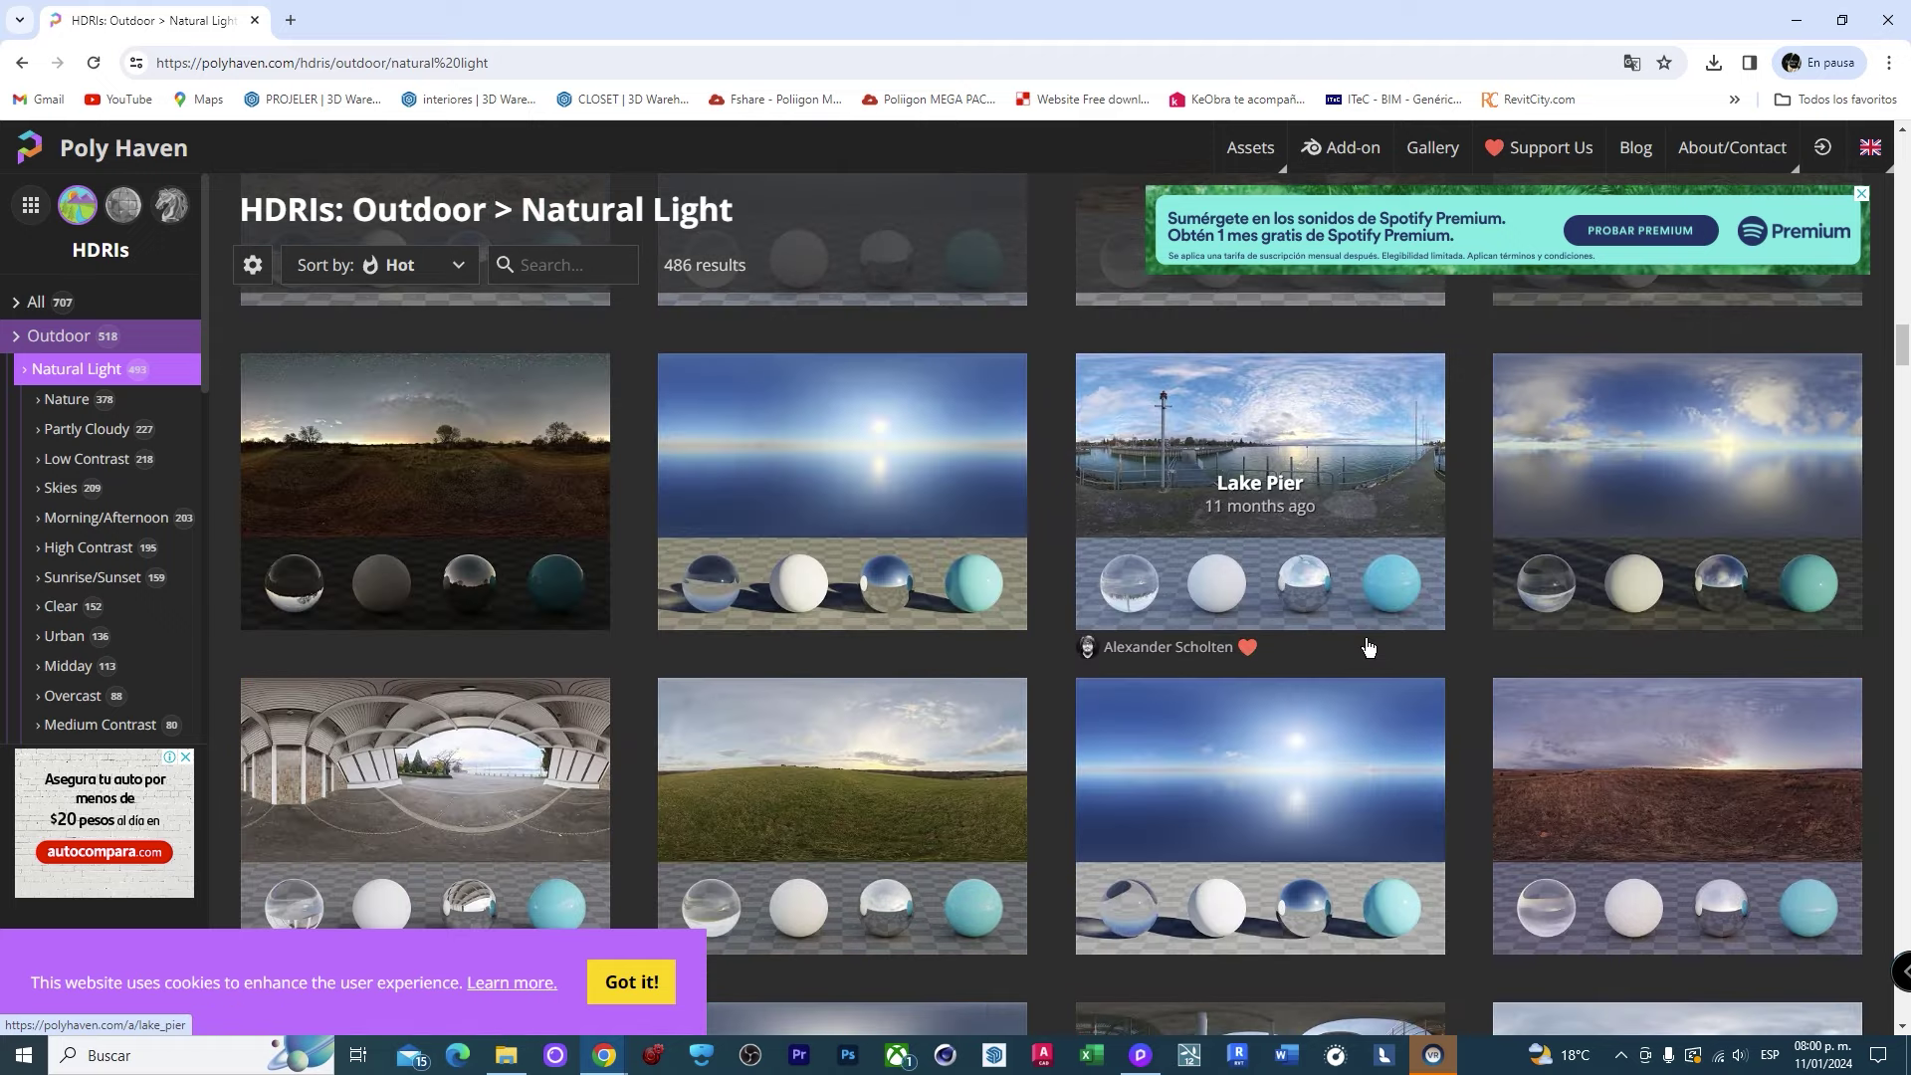
scroll(1370, 647, down, 3)
scroll(1374, 637, down, 3)
scroll(1306, 672, down, 2)
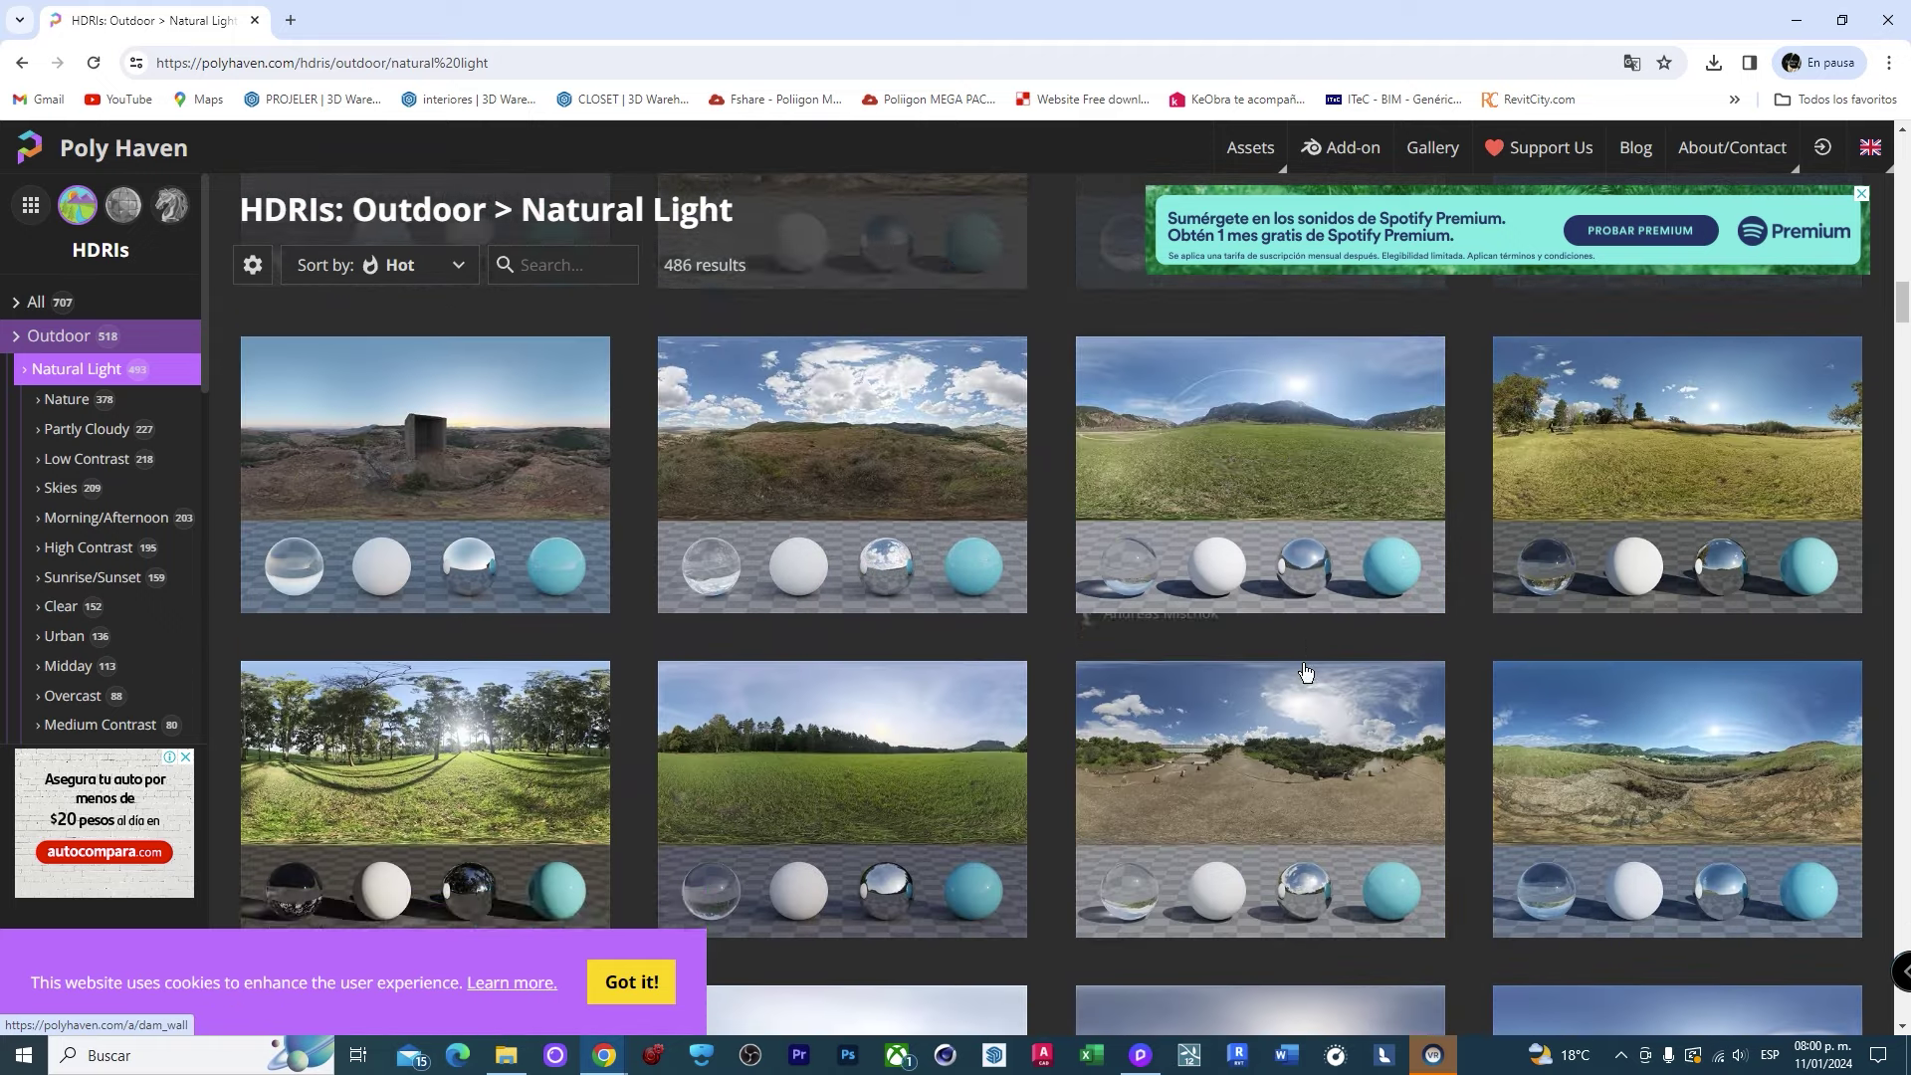
scroll(1306, 672, down, 2)
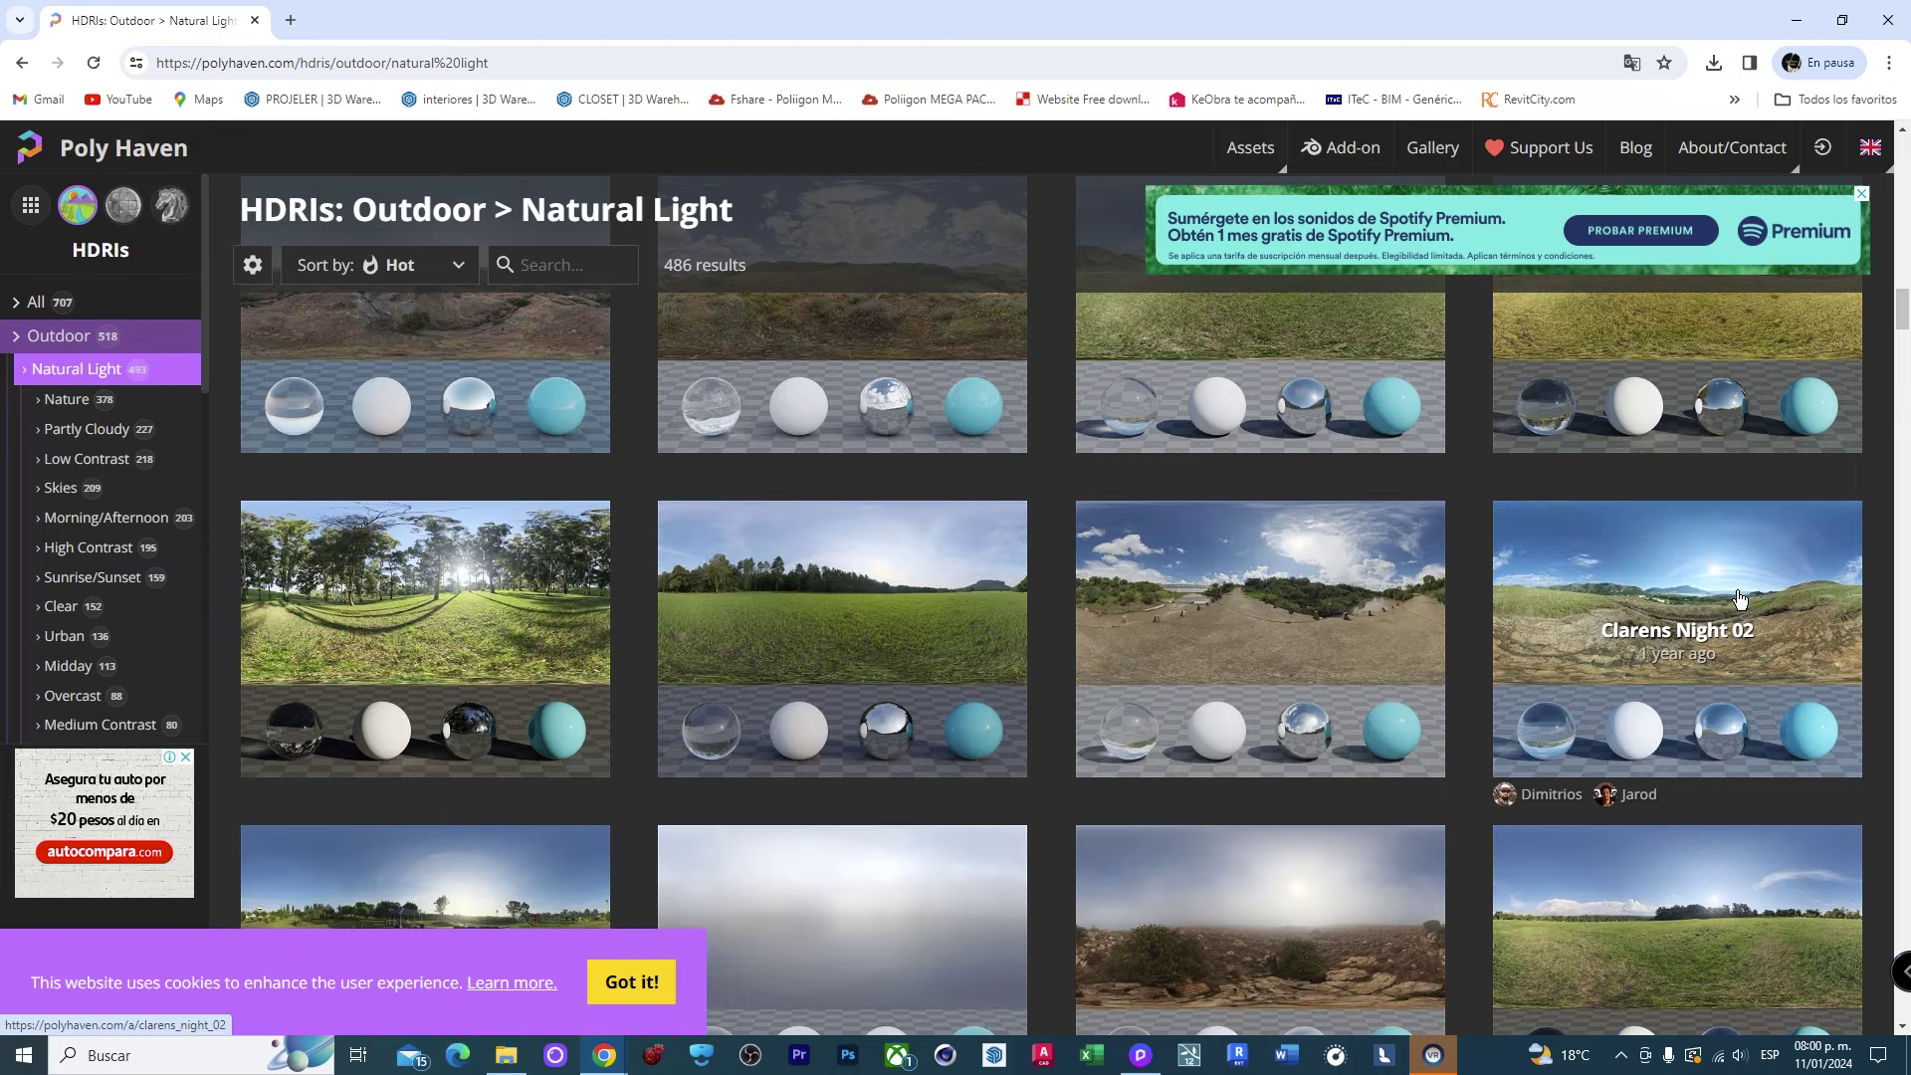
Open the Clarens Night 02 HDRI page and set its download to 4K HDR (26.7 MB).
click(1671, 583)
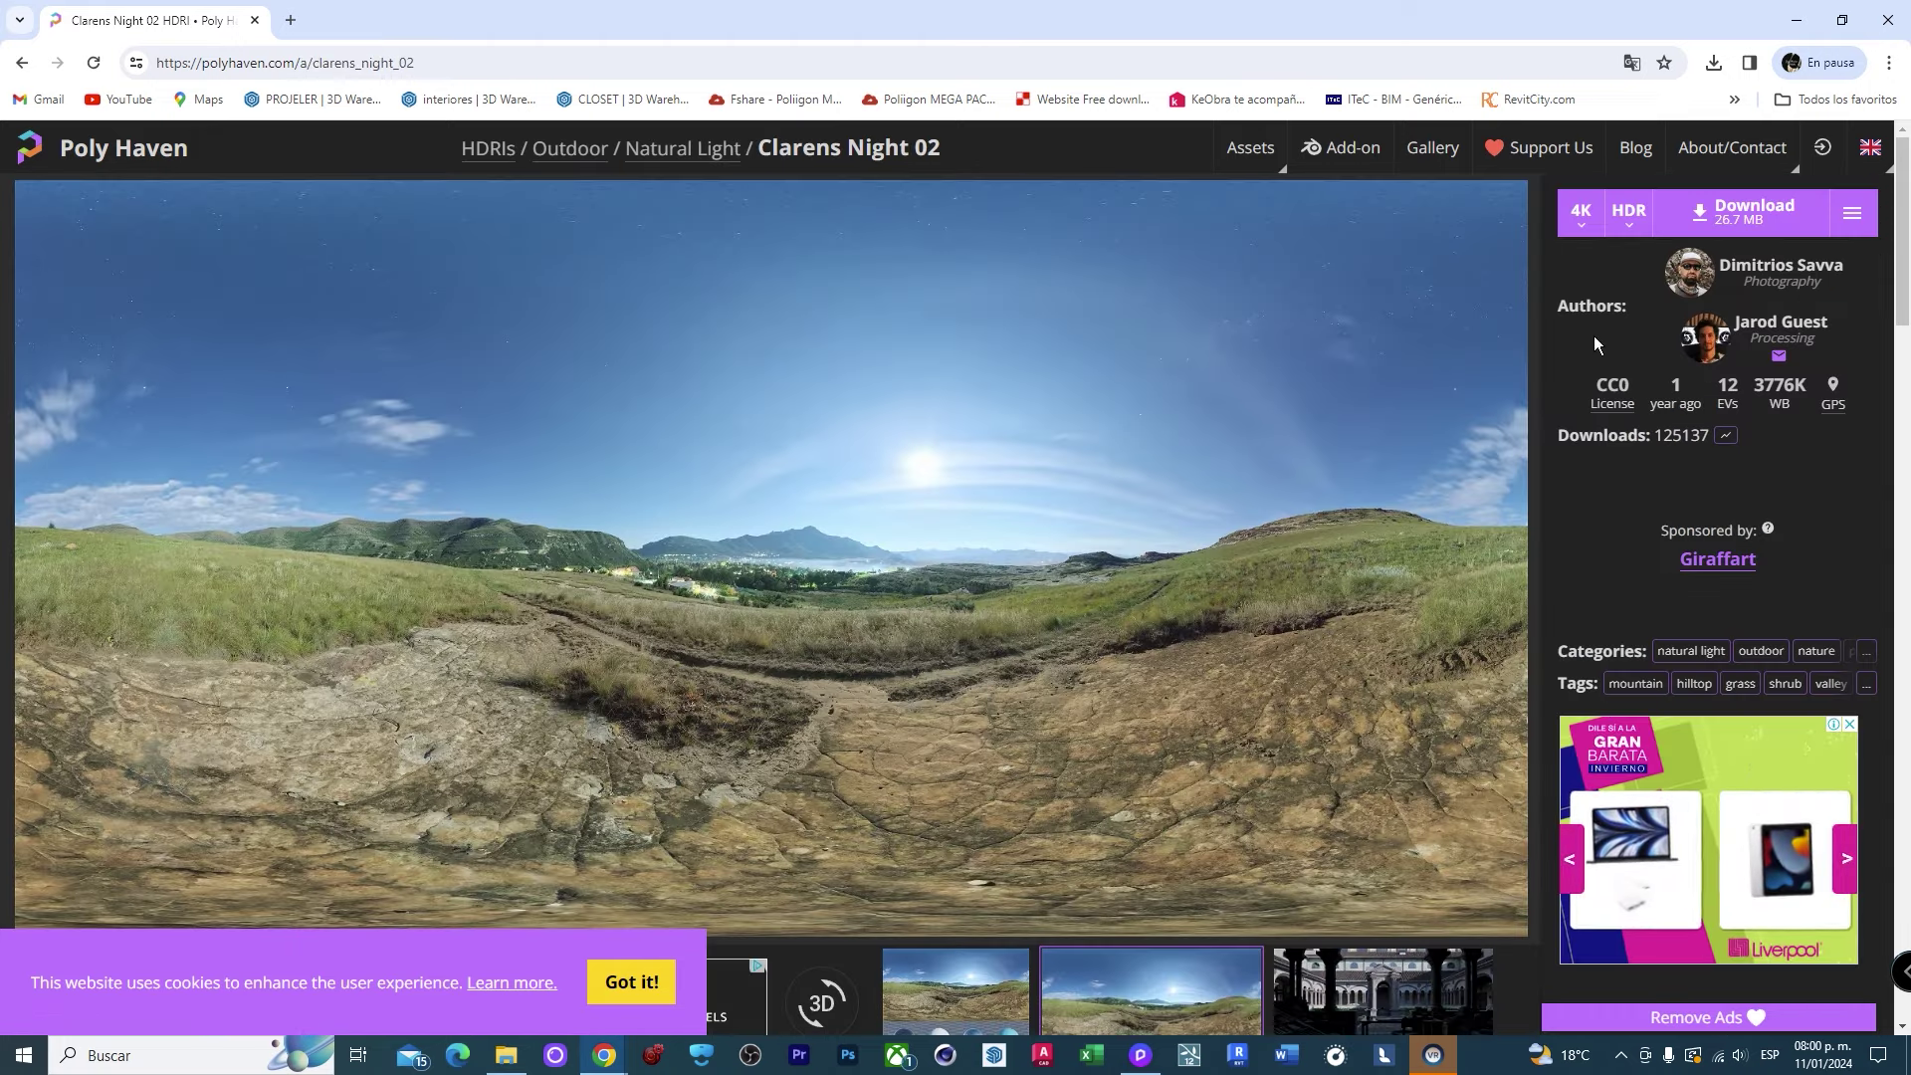
click(1629, 211)
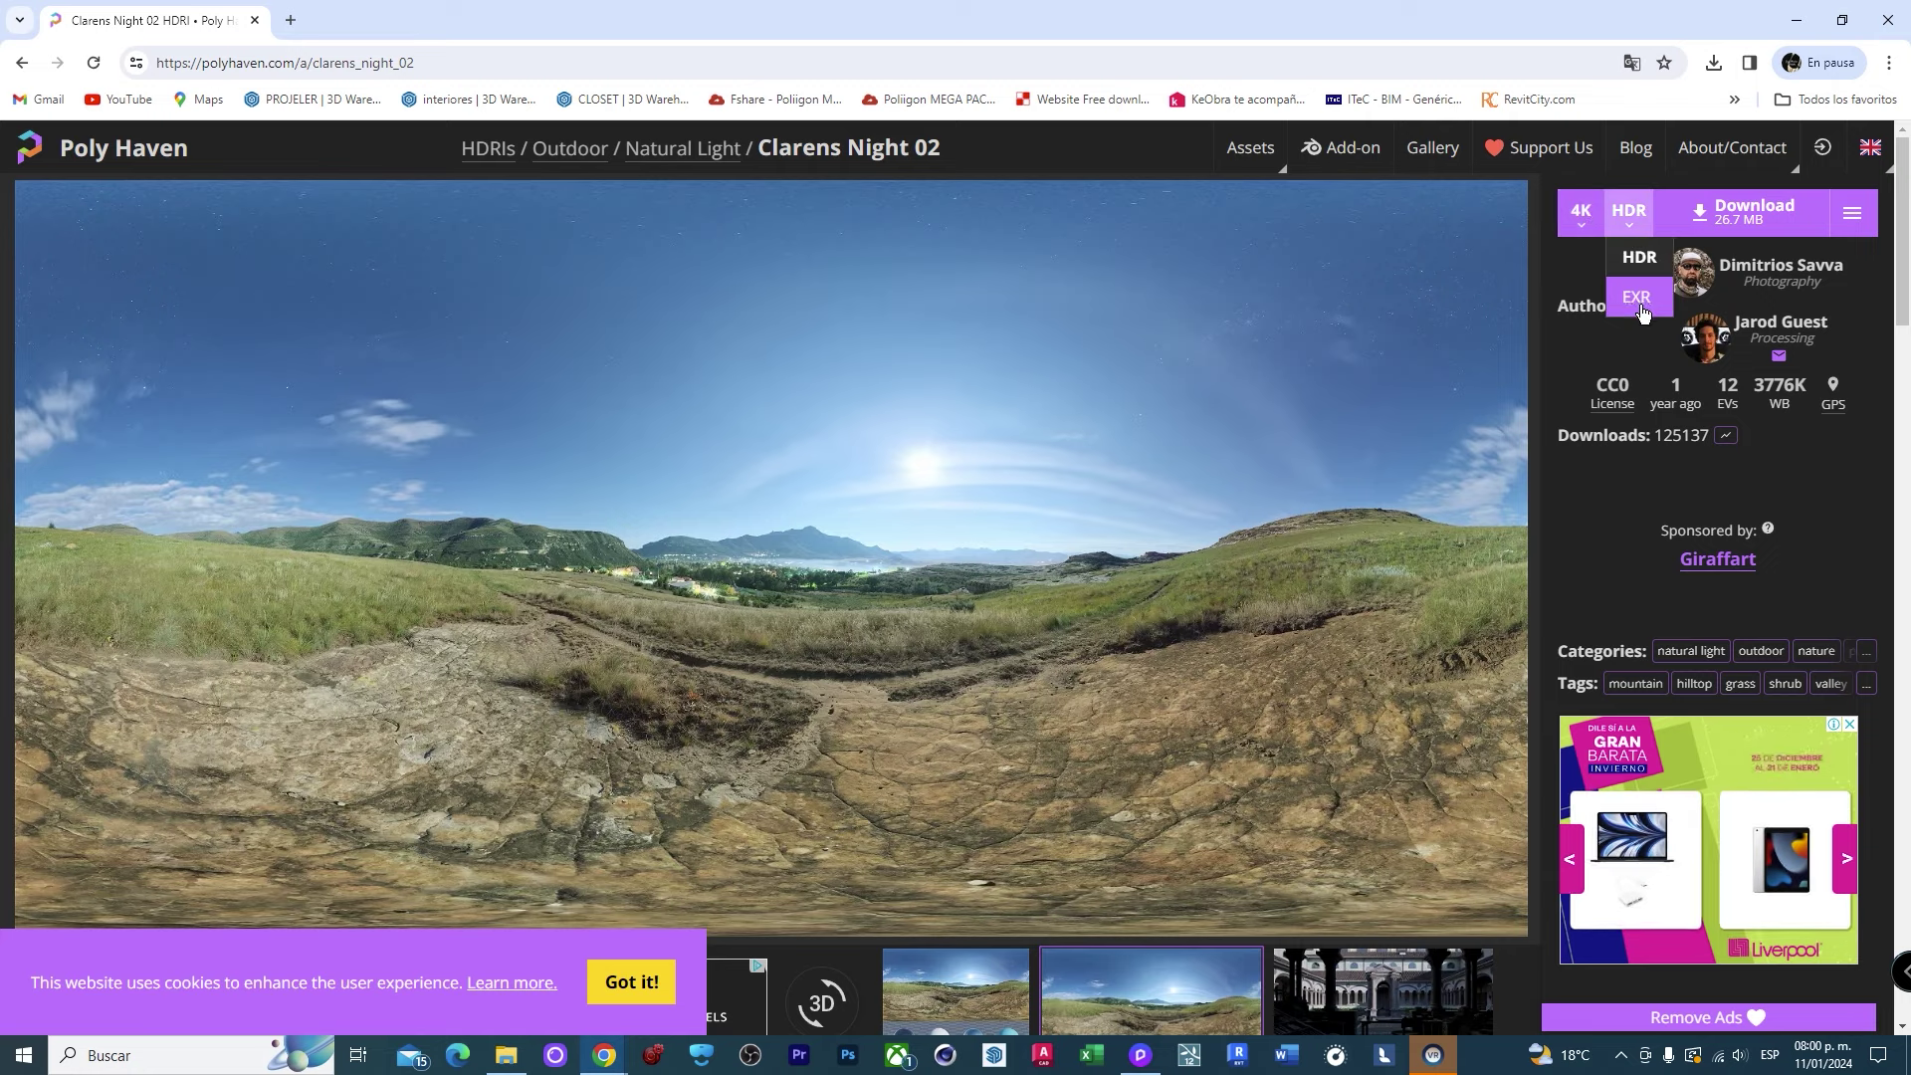
click(1581, 211)
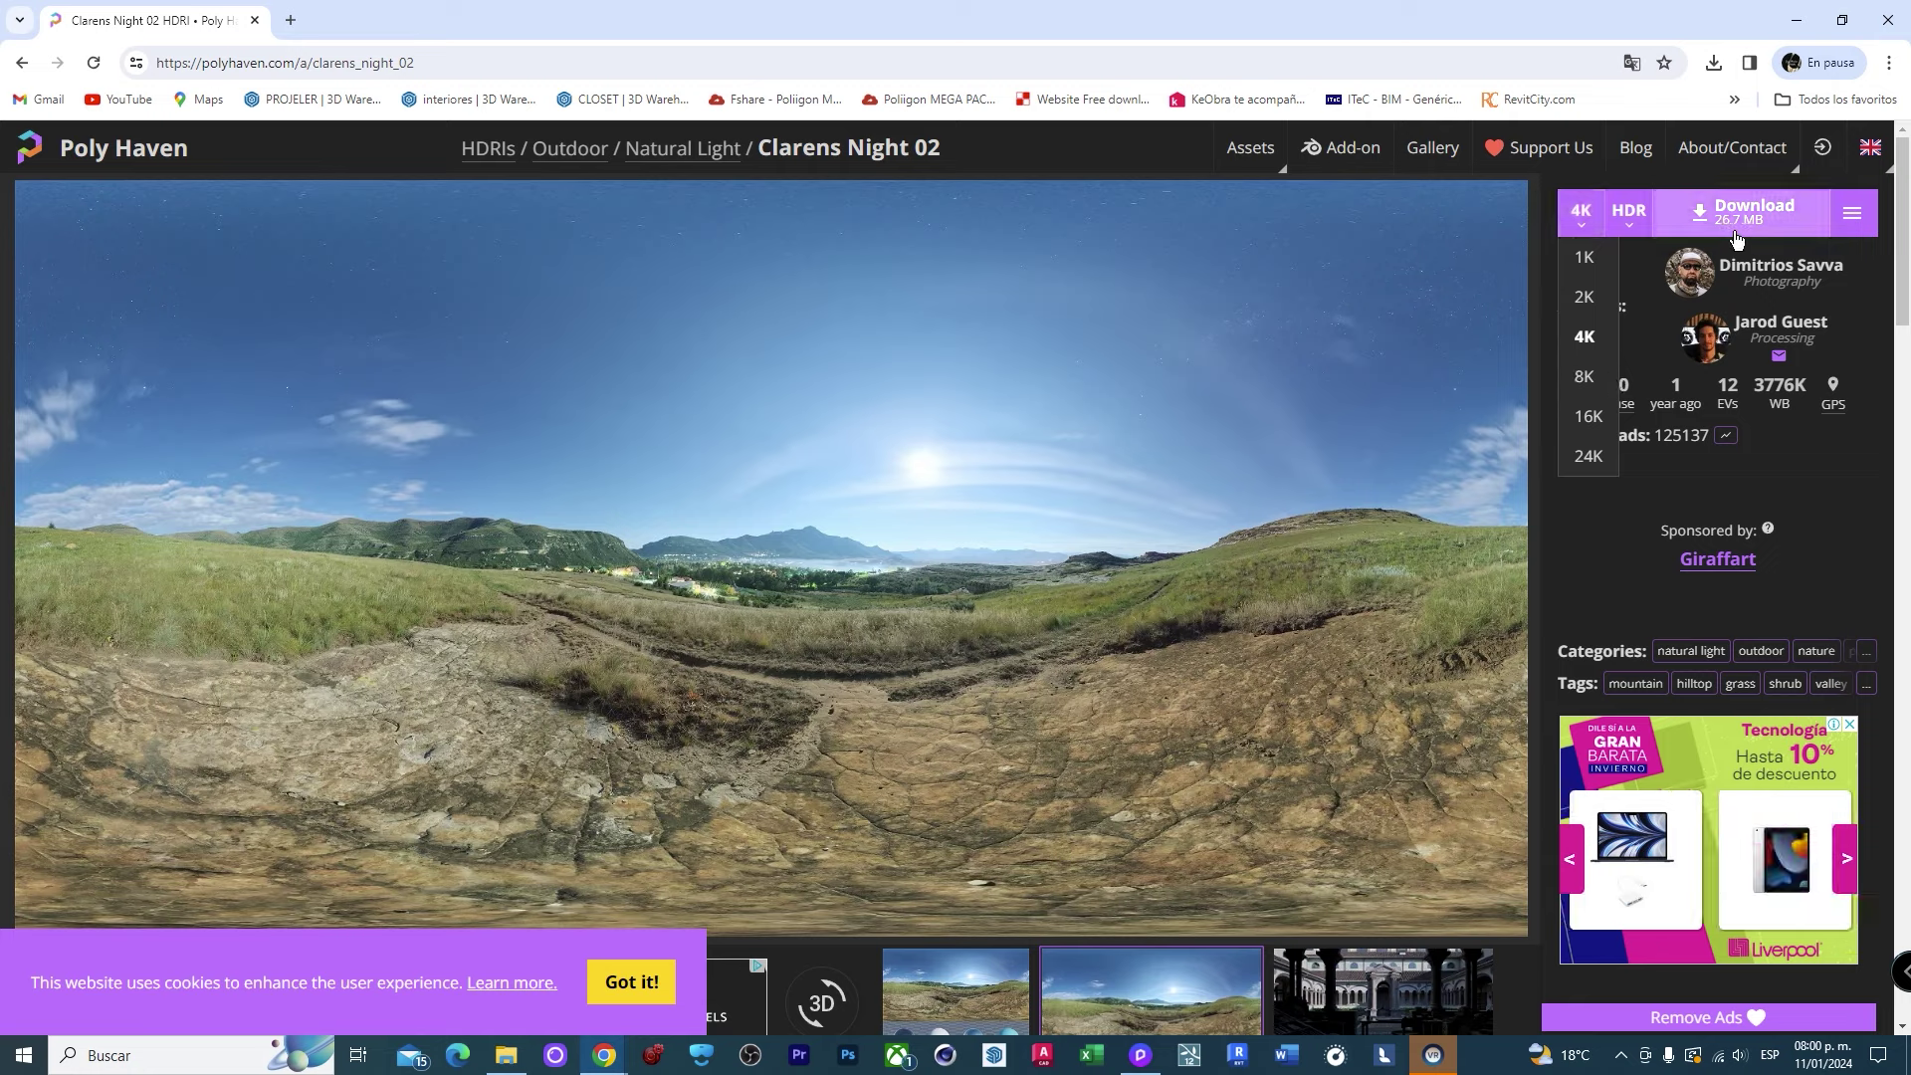
click(1584, 376)
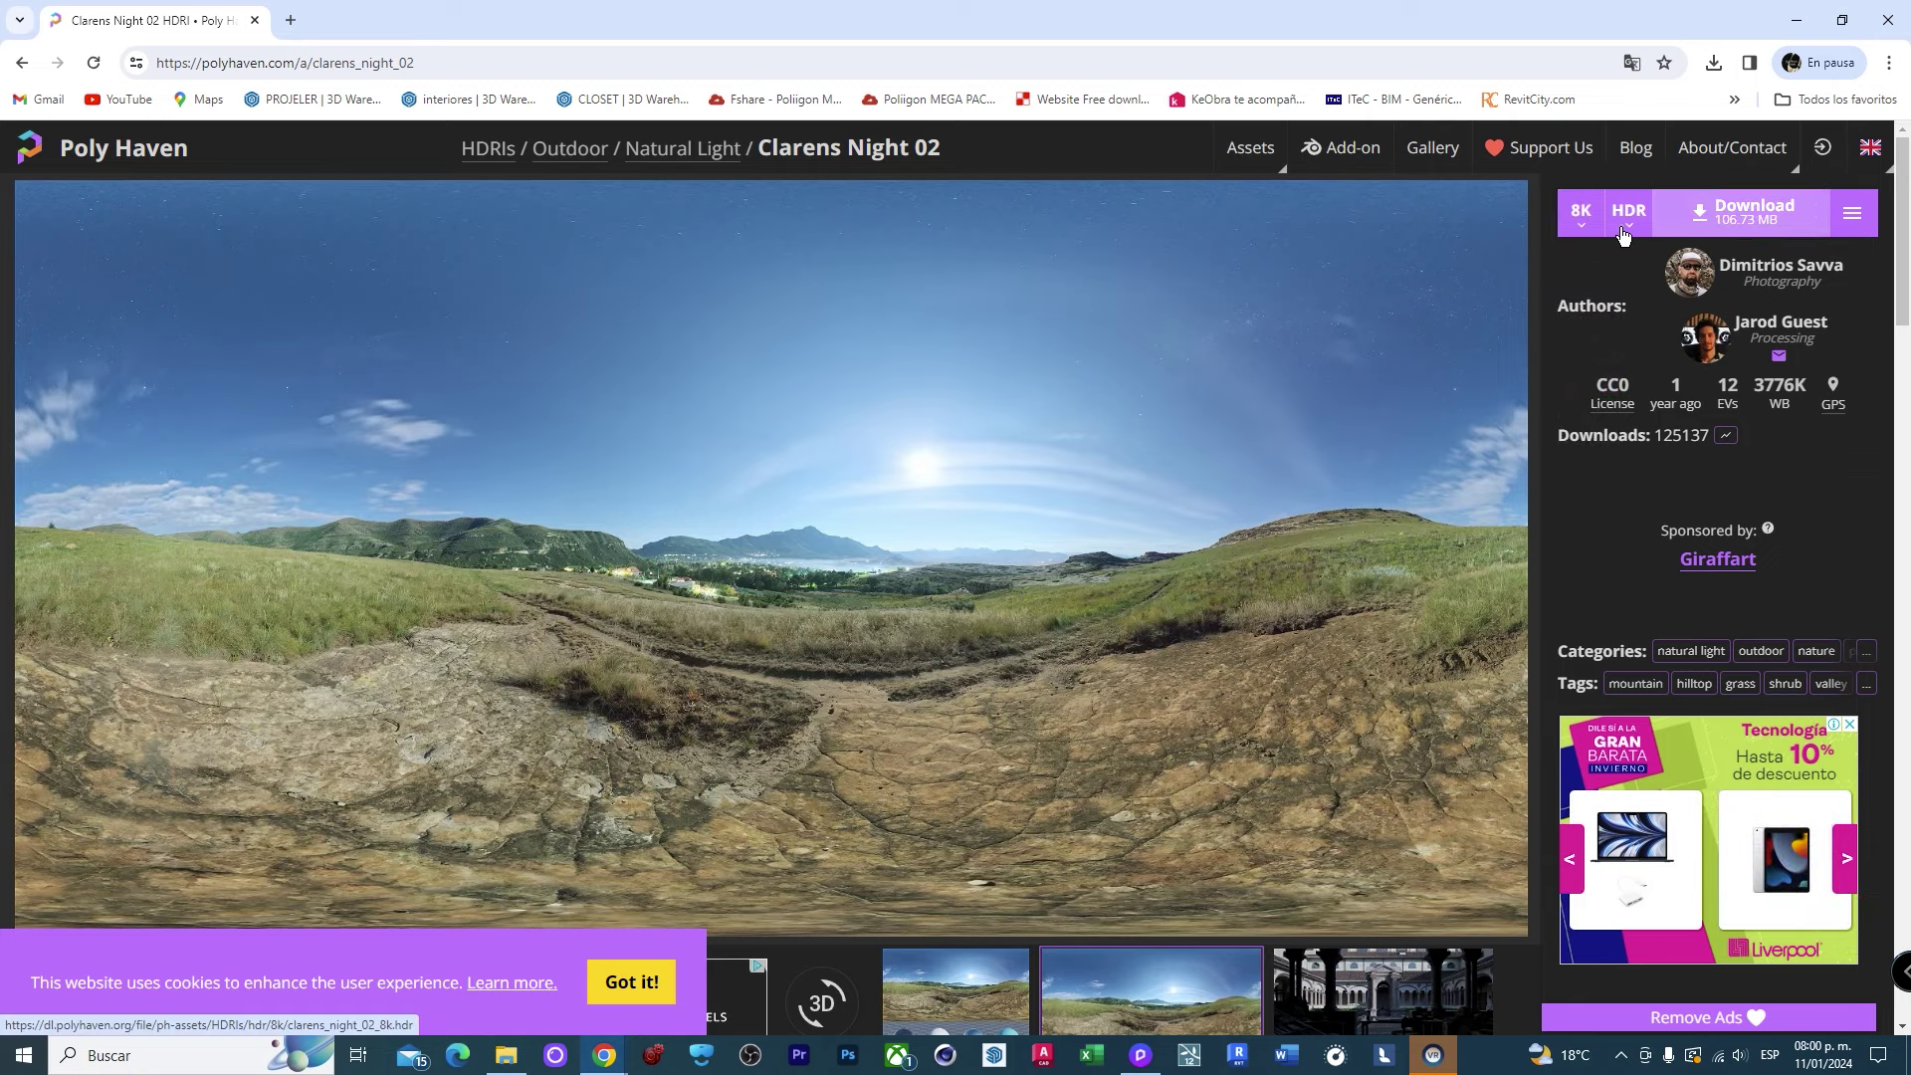
click(1580, 212)
click(1587, 339)
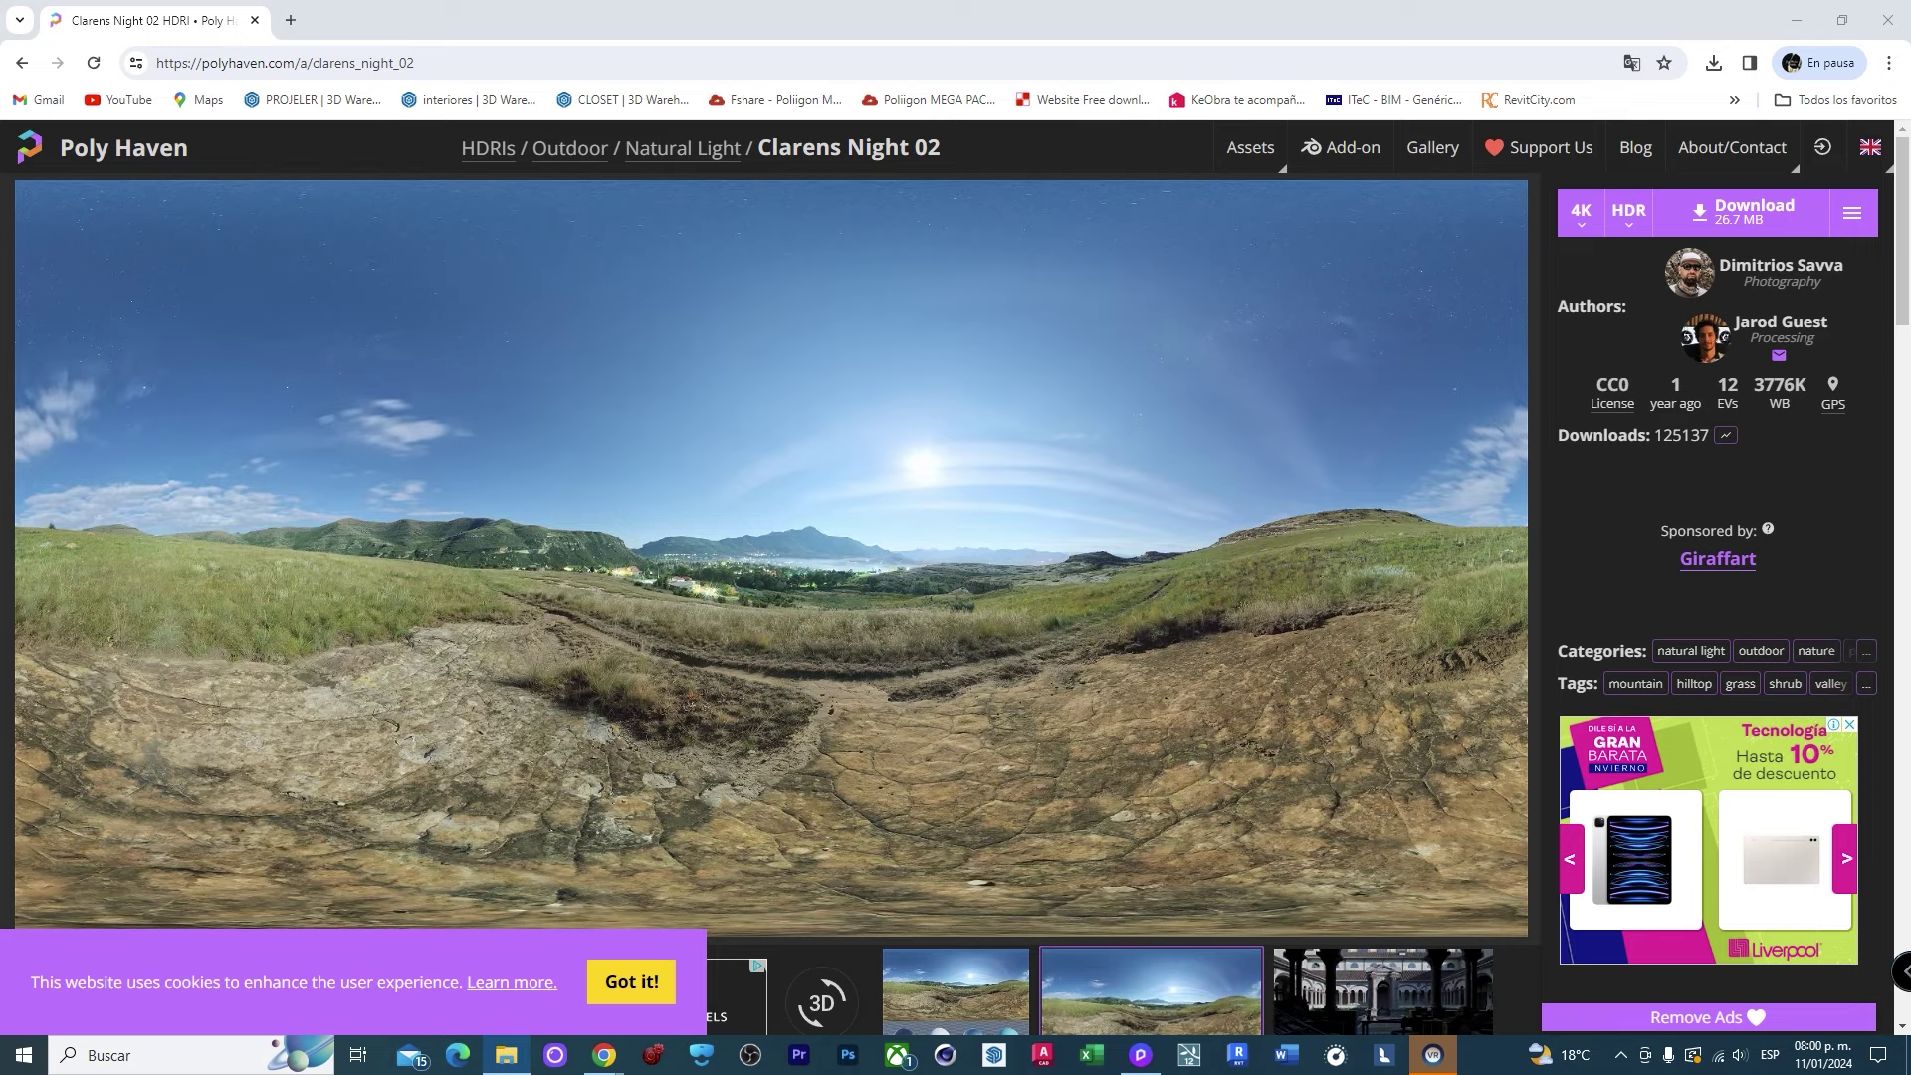
Launch Snipping Tool via 'recortes' and snip the Clarens Night 02 panorama preview.
click(18, 1067)
text(recortes)
key(Return)
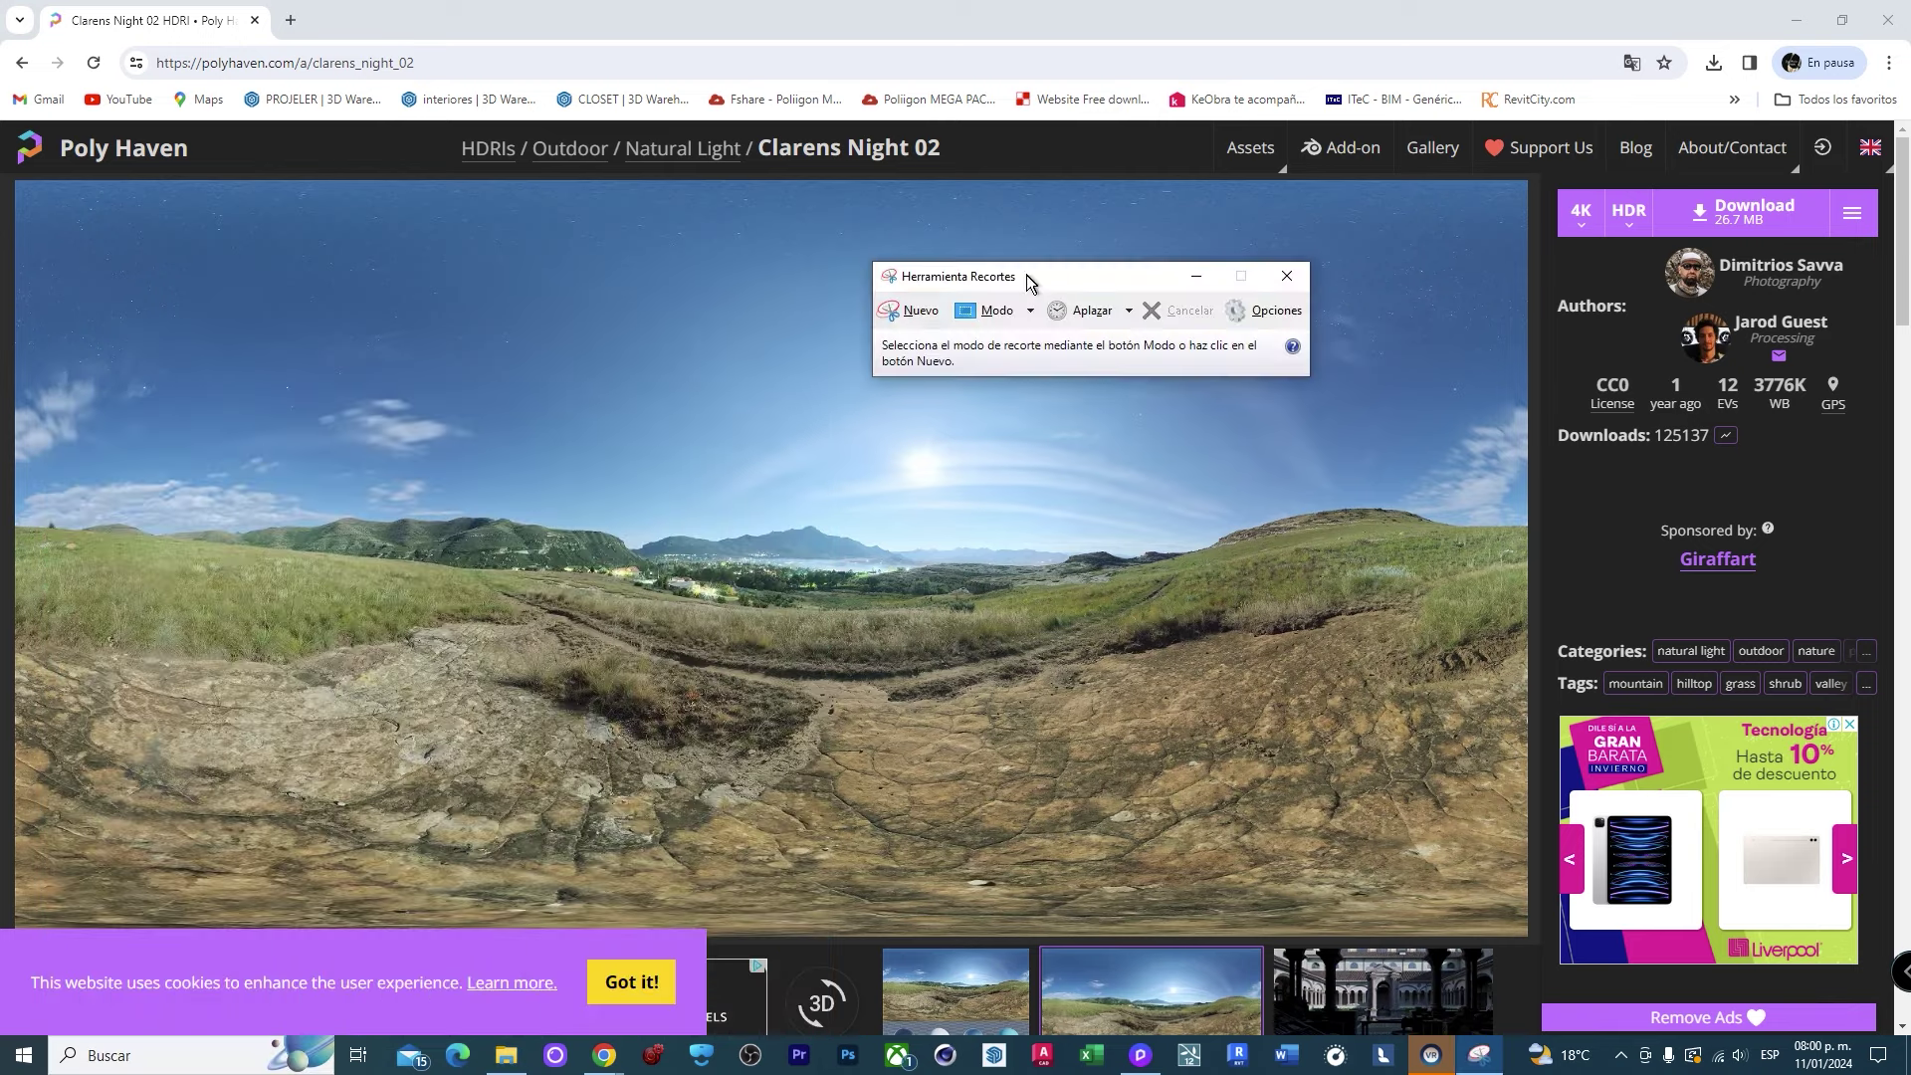
click(912, 310)
drag(13, 180, 1526, 936)
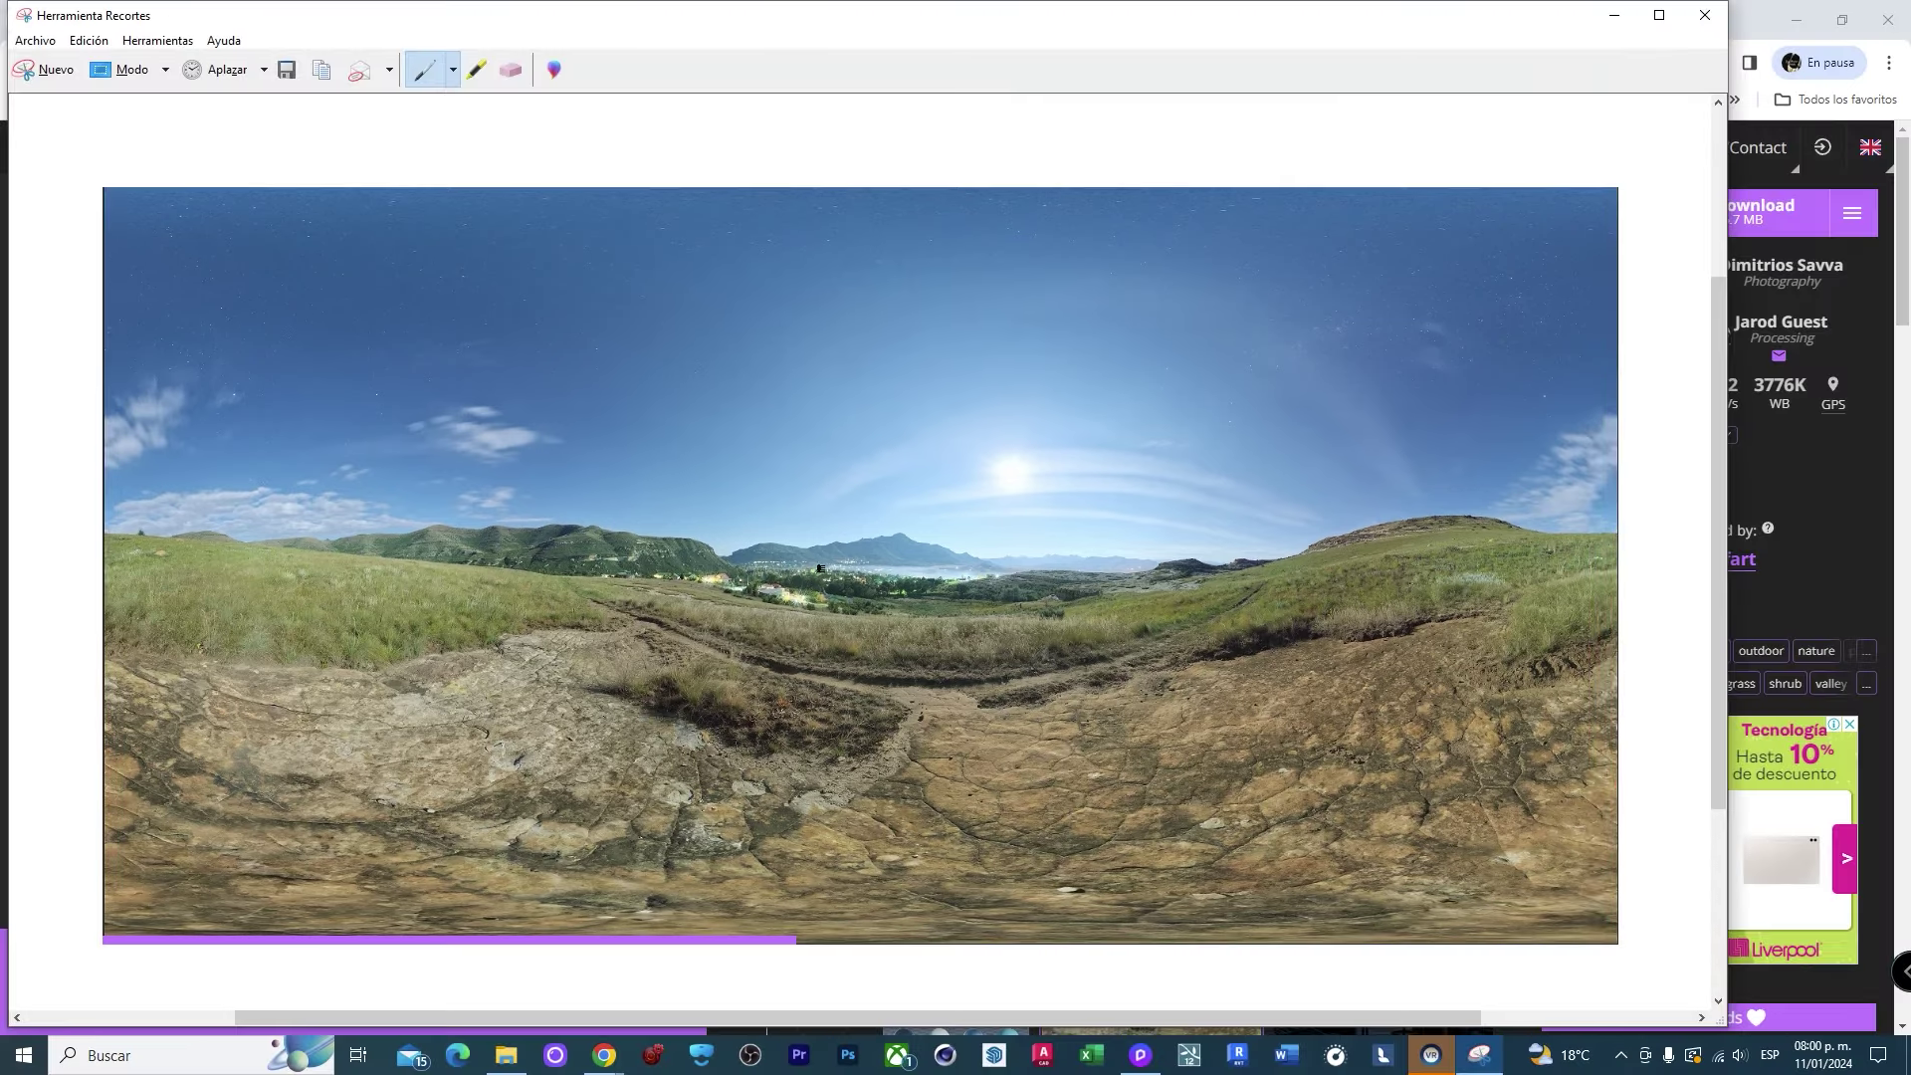
right_click(545, 499)
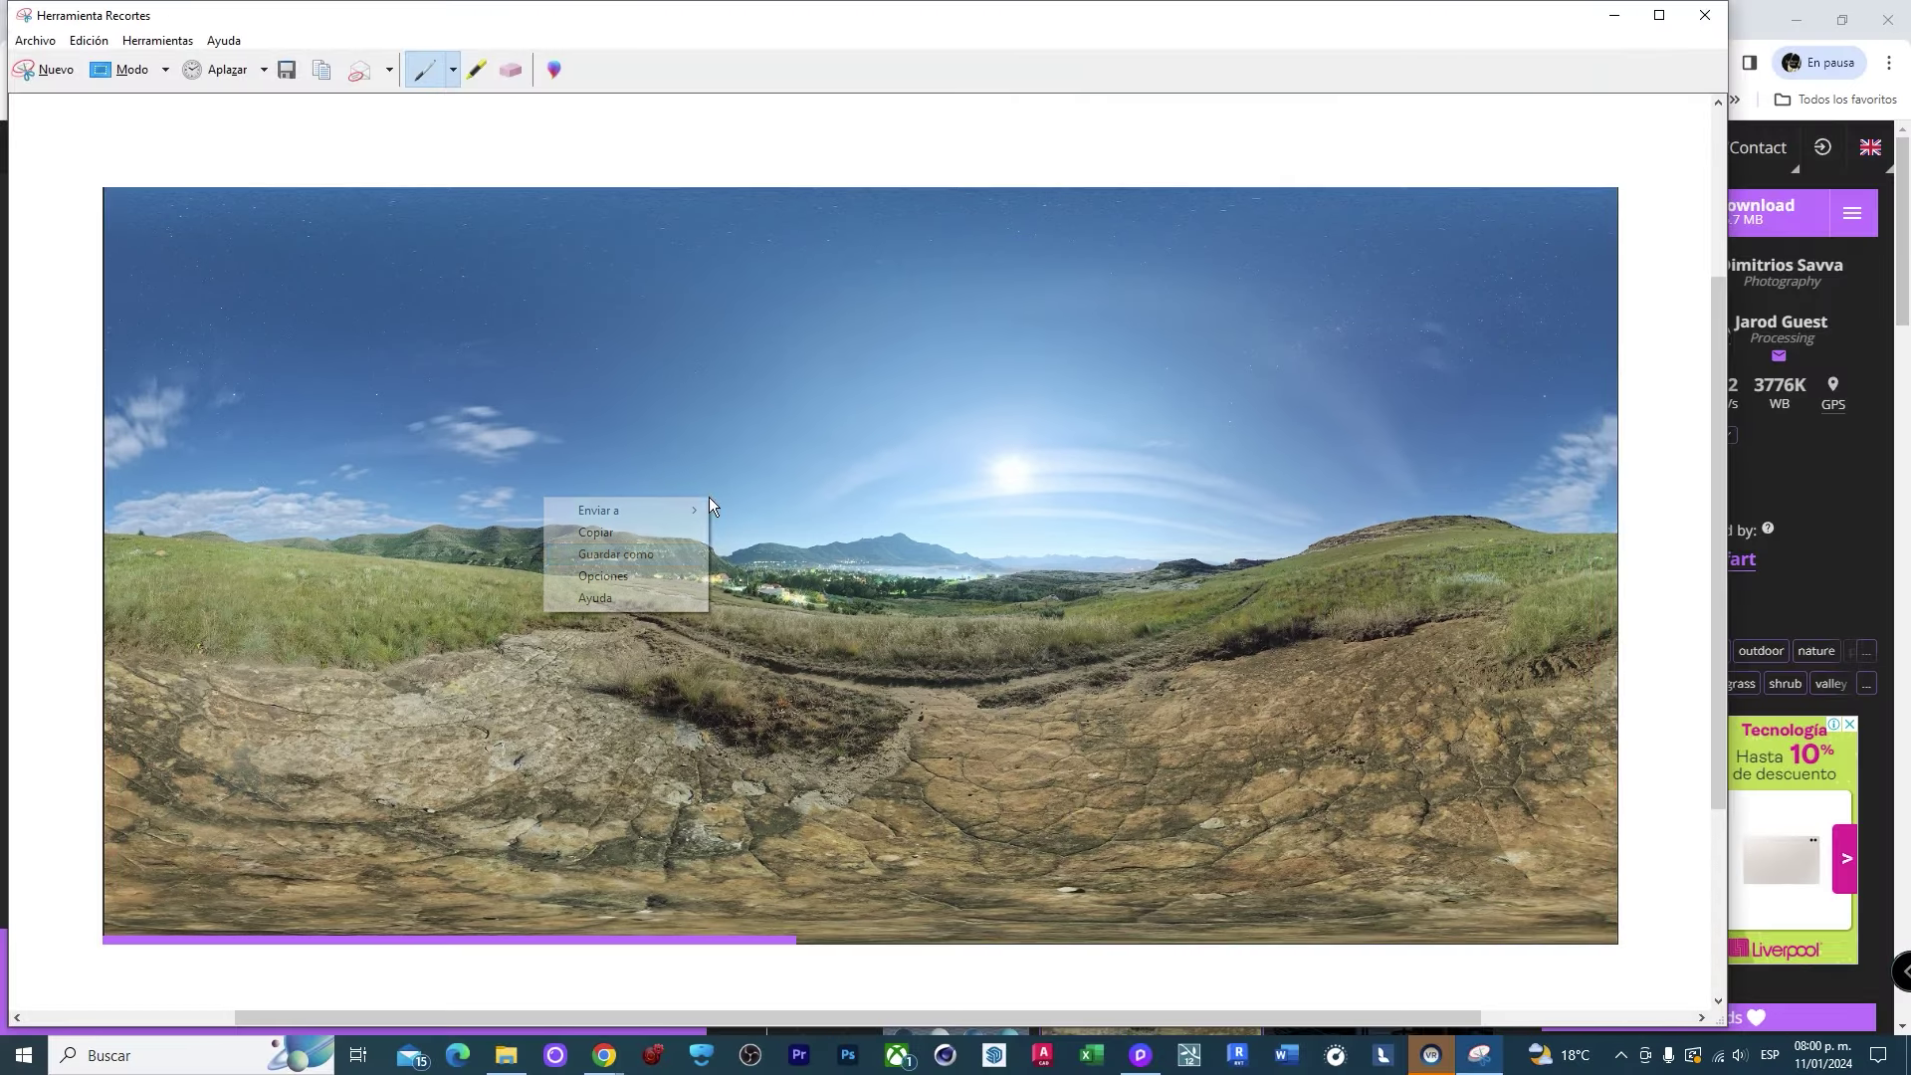
click(663, 559)
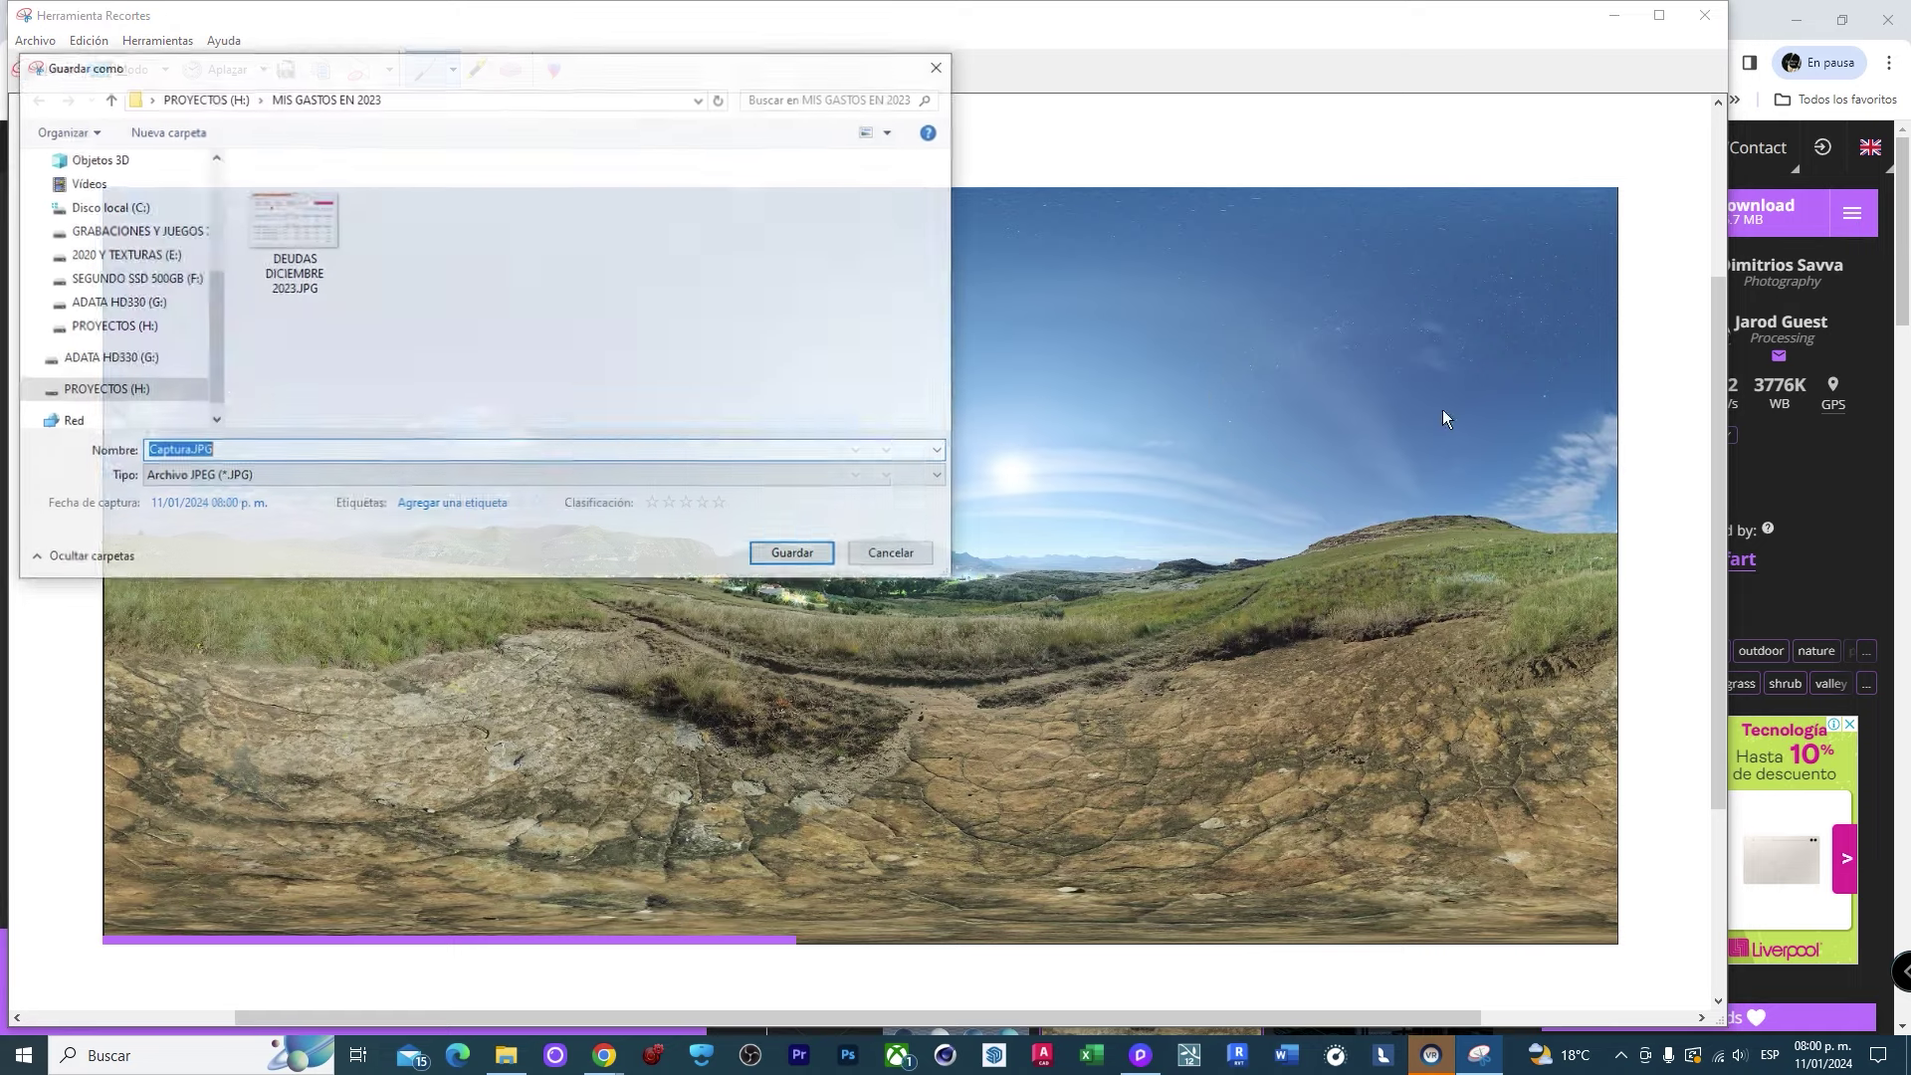
Download the 4K clarens_night_02_4k.hdr file and take its file name.
click(1750, 22)
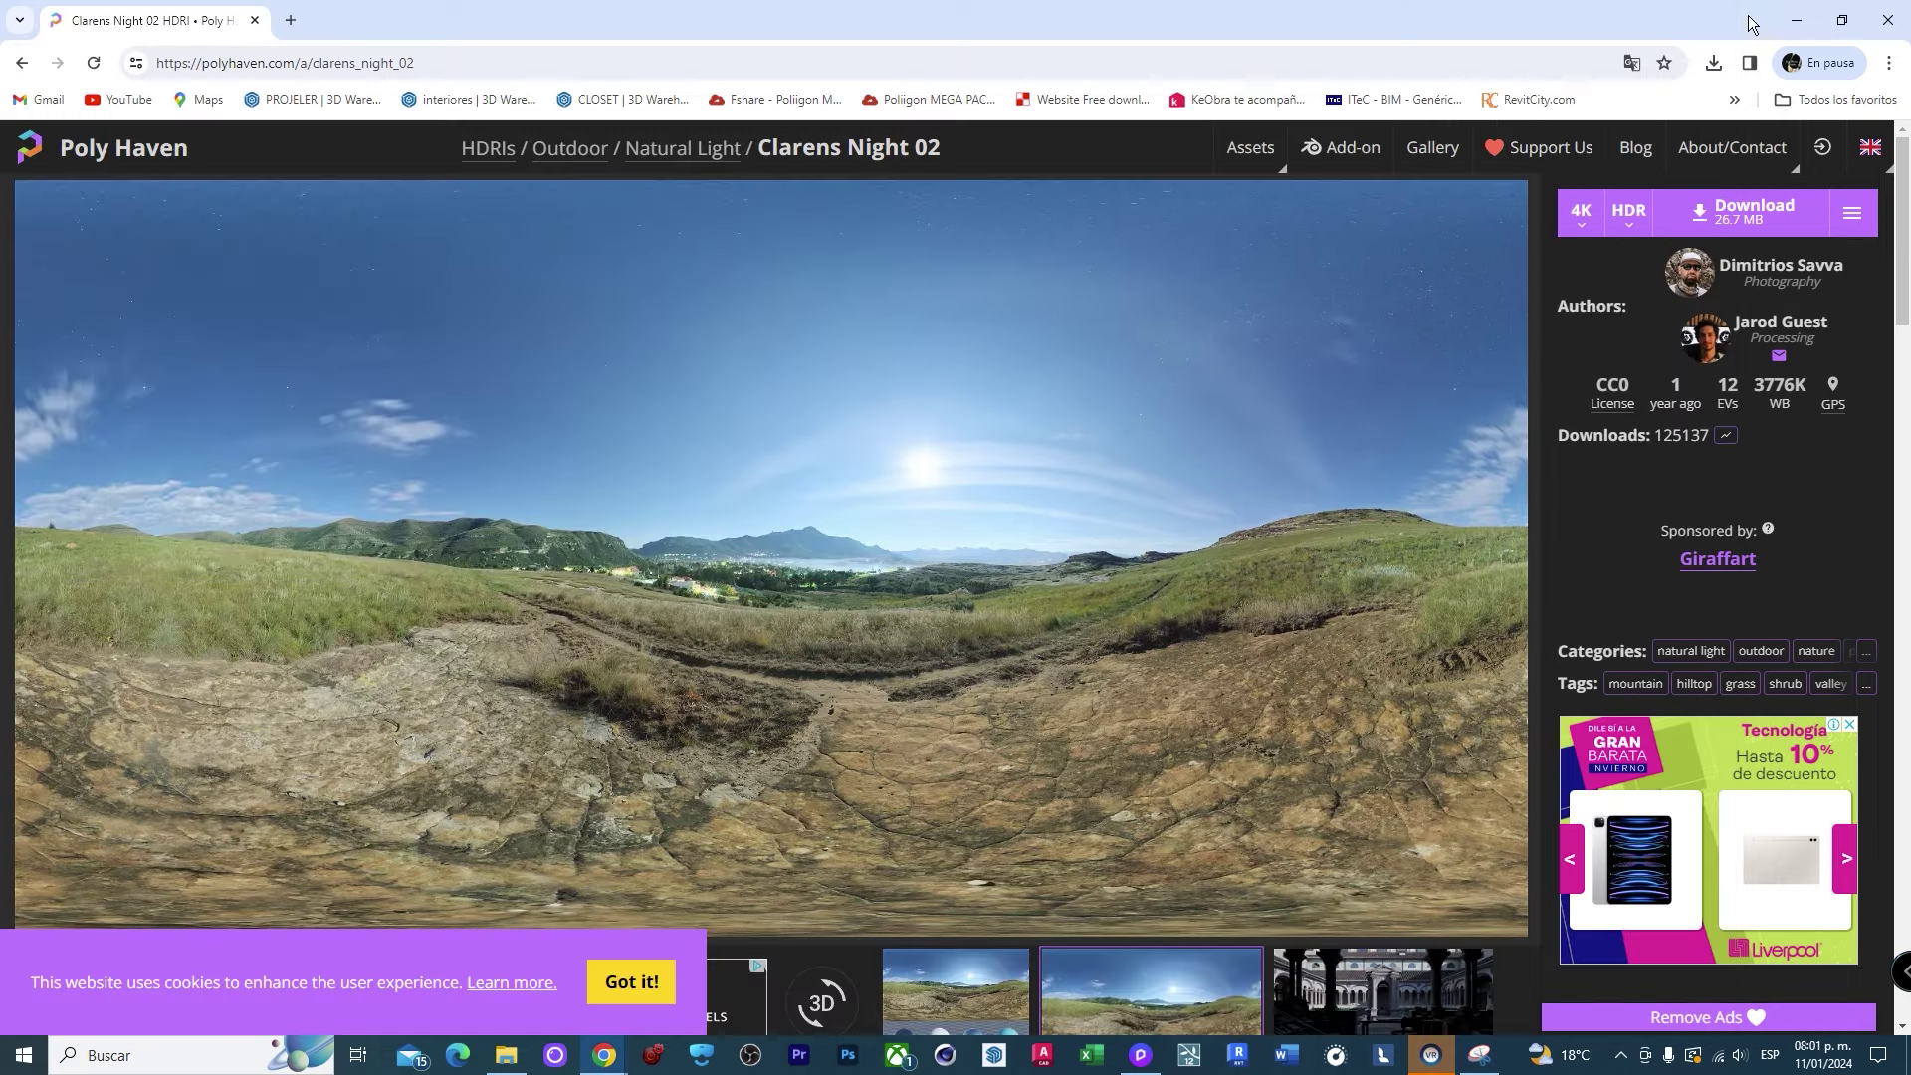
click(1736, 209)
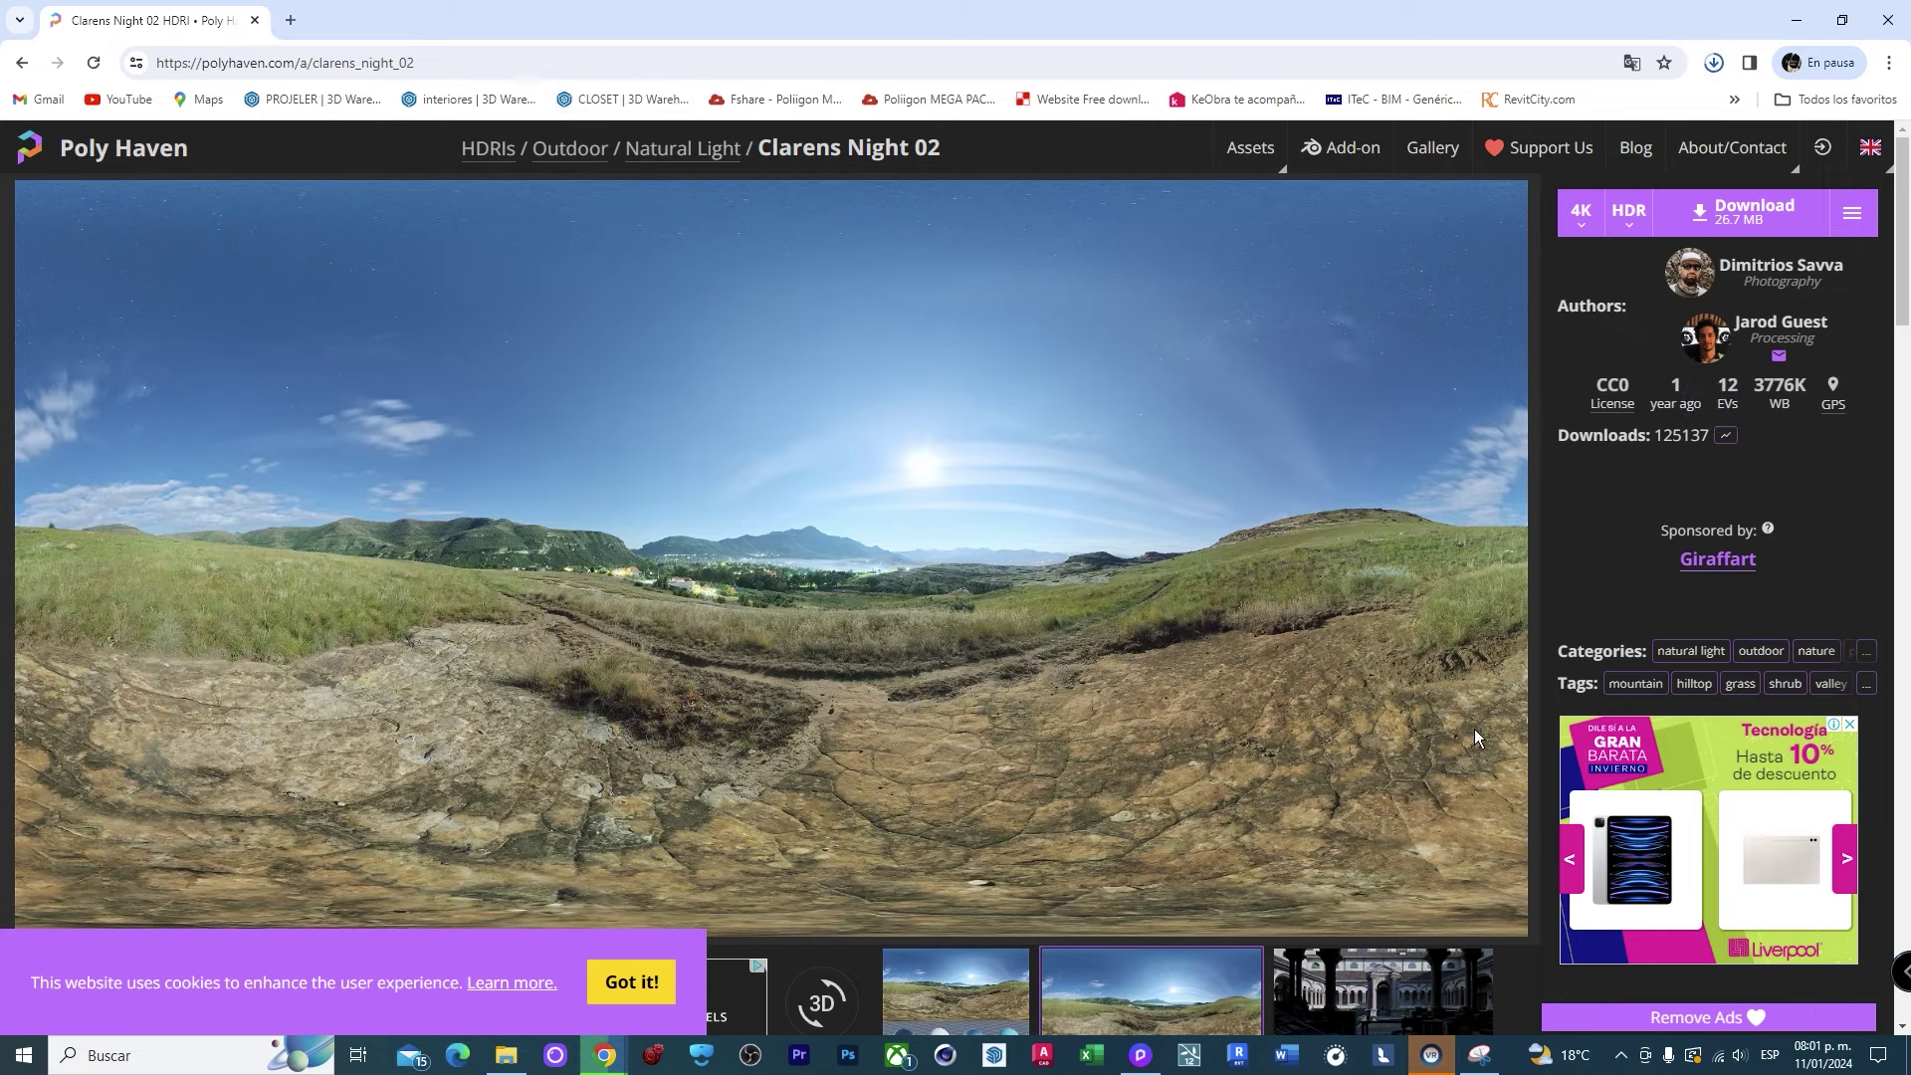
click(1480, 1063)
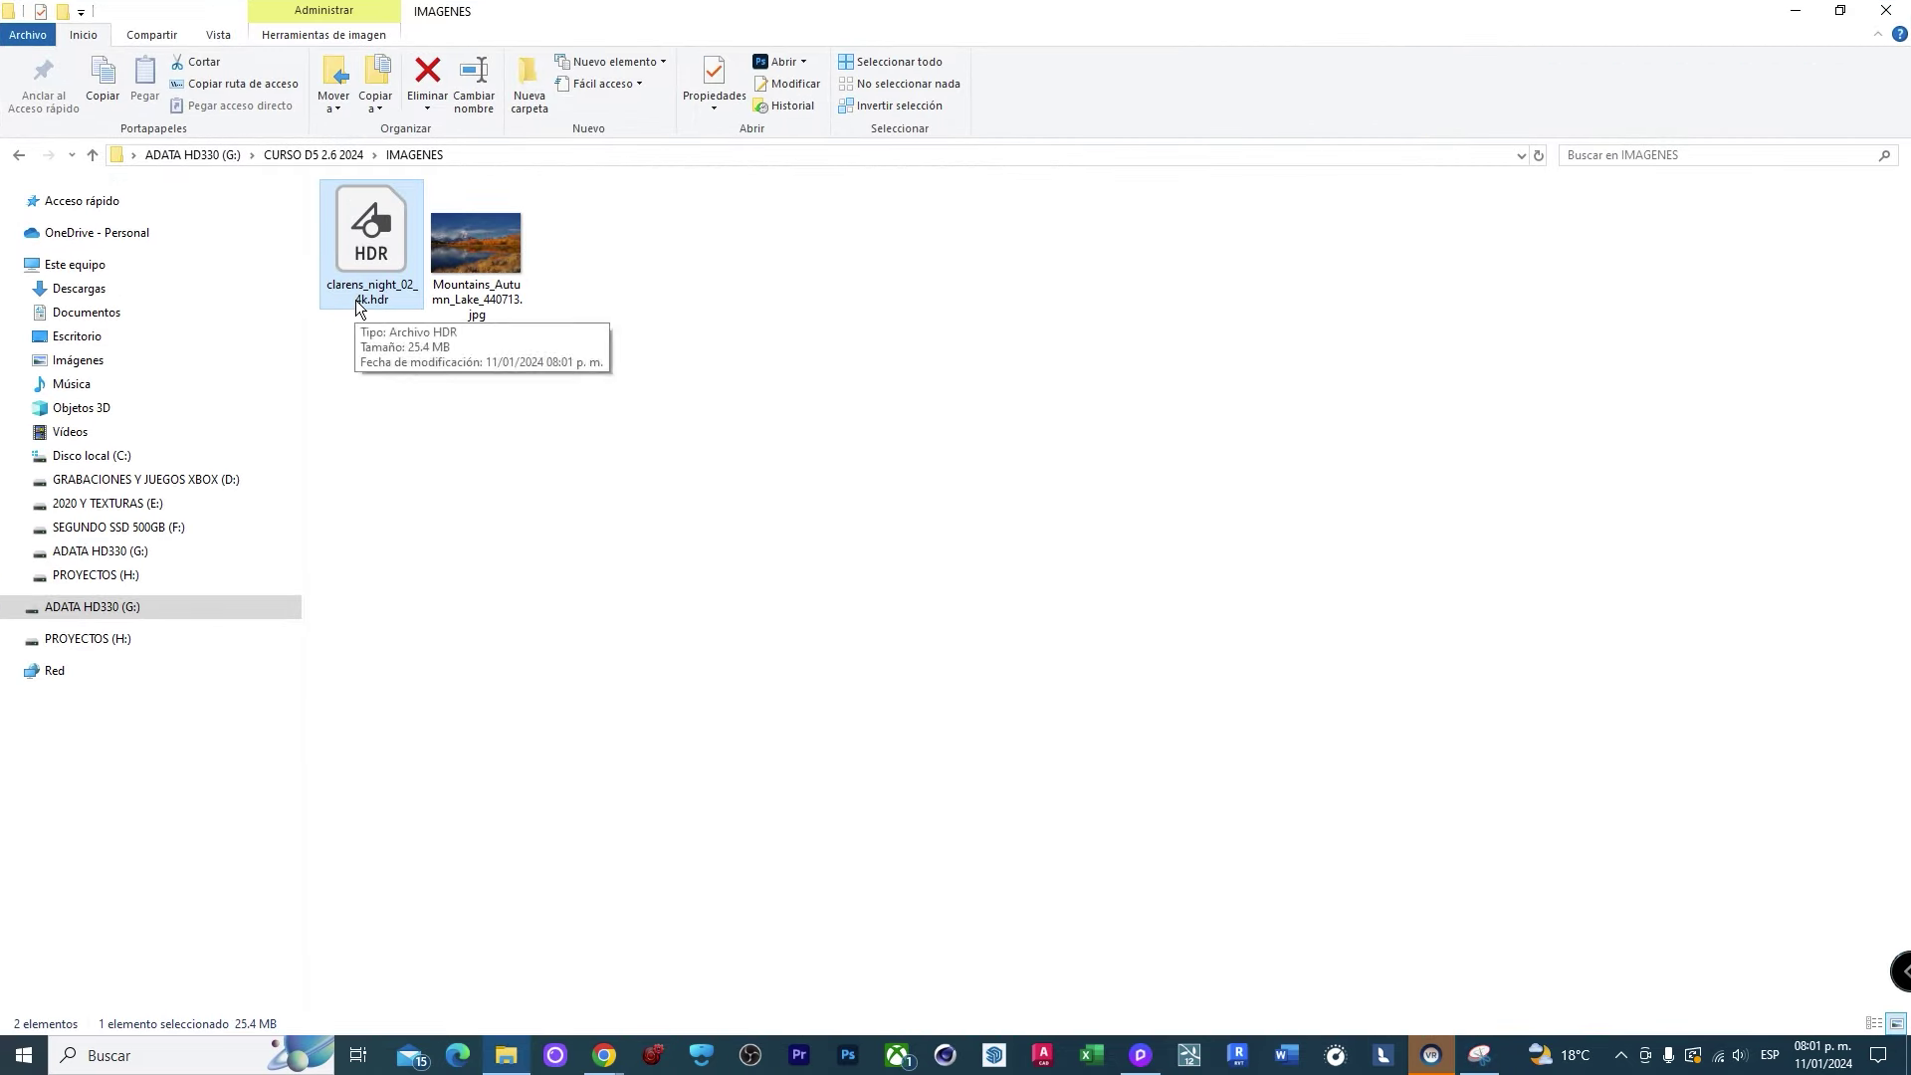
click(356, 300)
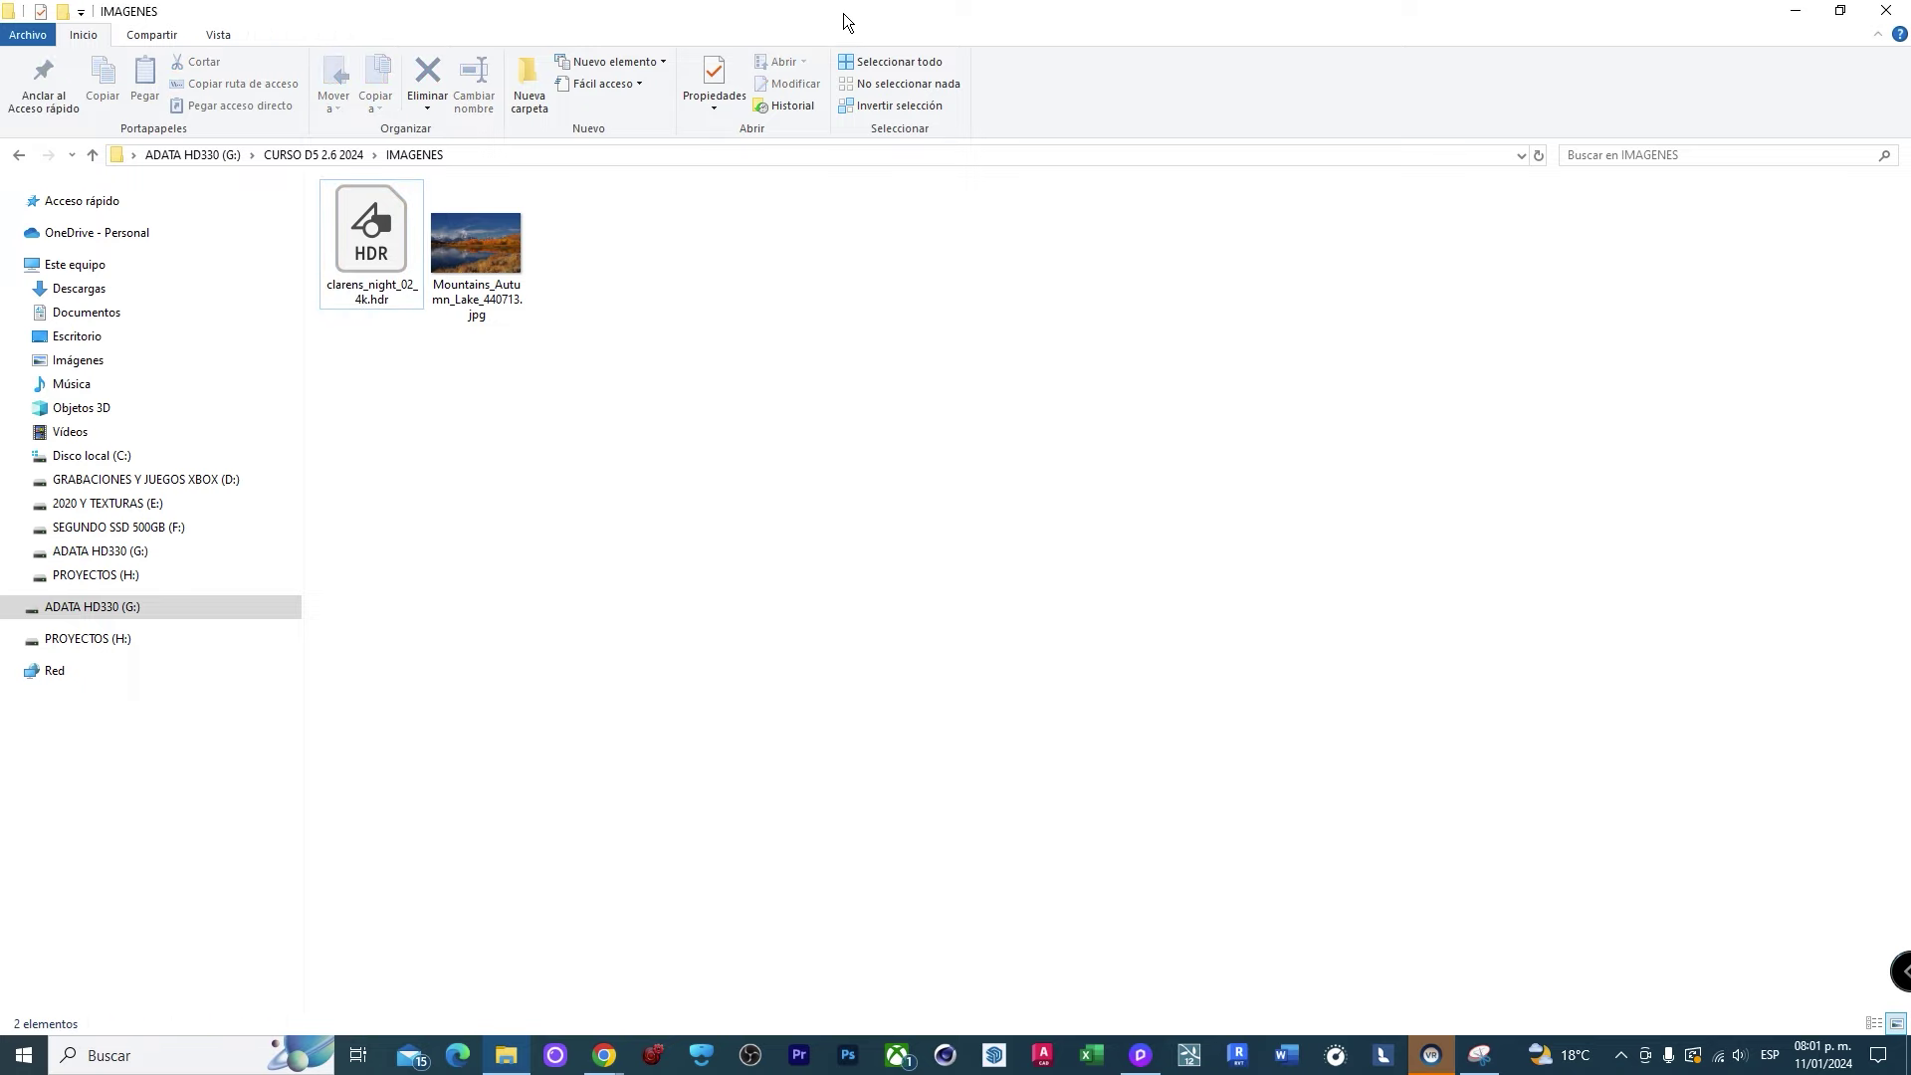
Save the snip as clarens_night_02_4k IMAGEN.JPG in IMAGENES and close Snipping Tool.
key(alt+Tab)
click(1497, 1058)
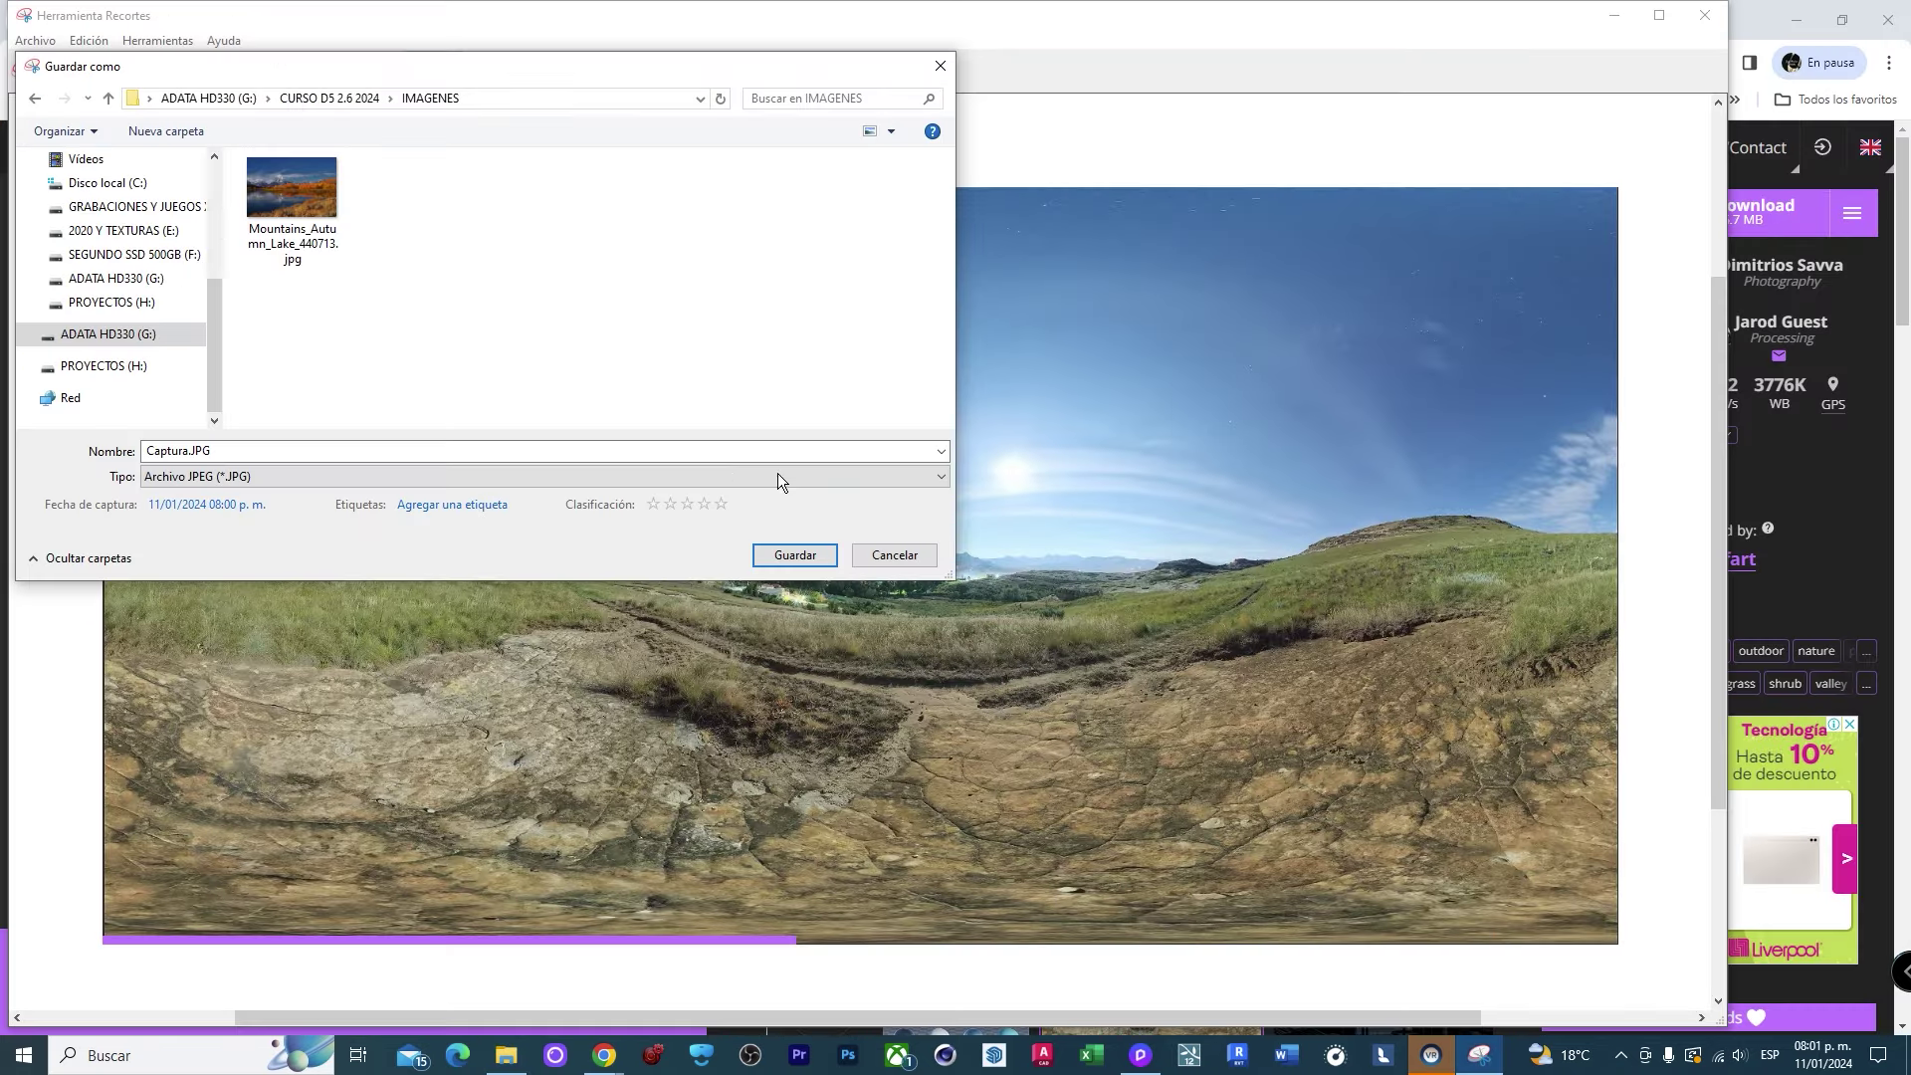
text(clarens_night_02_4k)
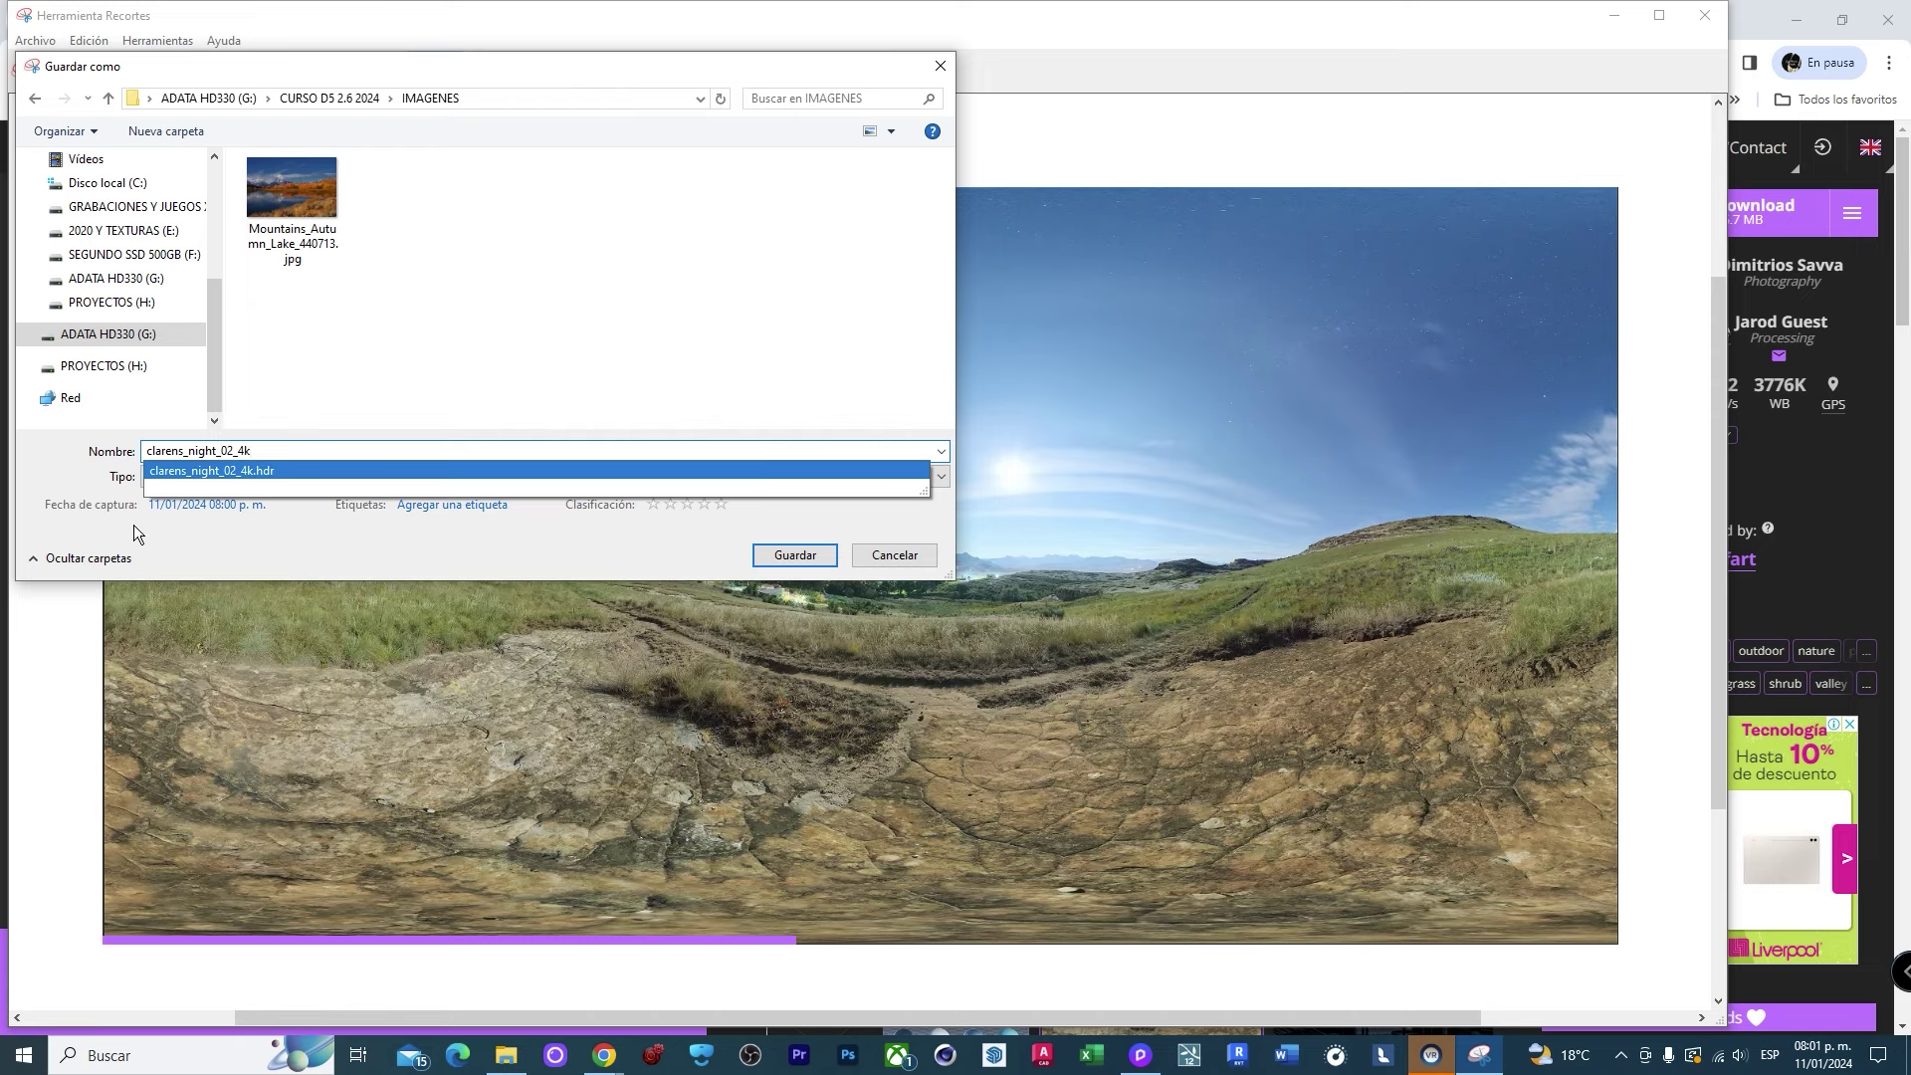
text( IMAGEN)
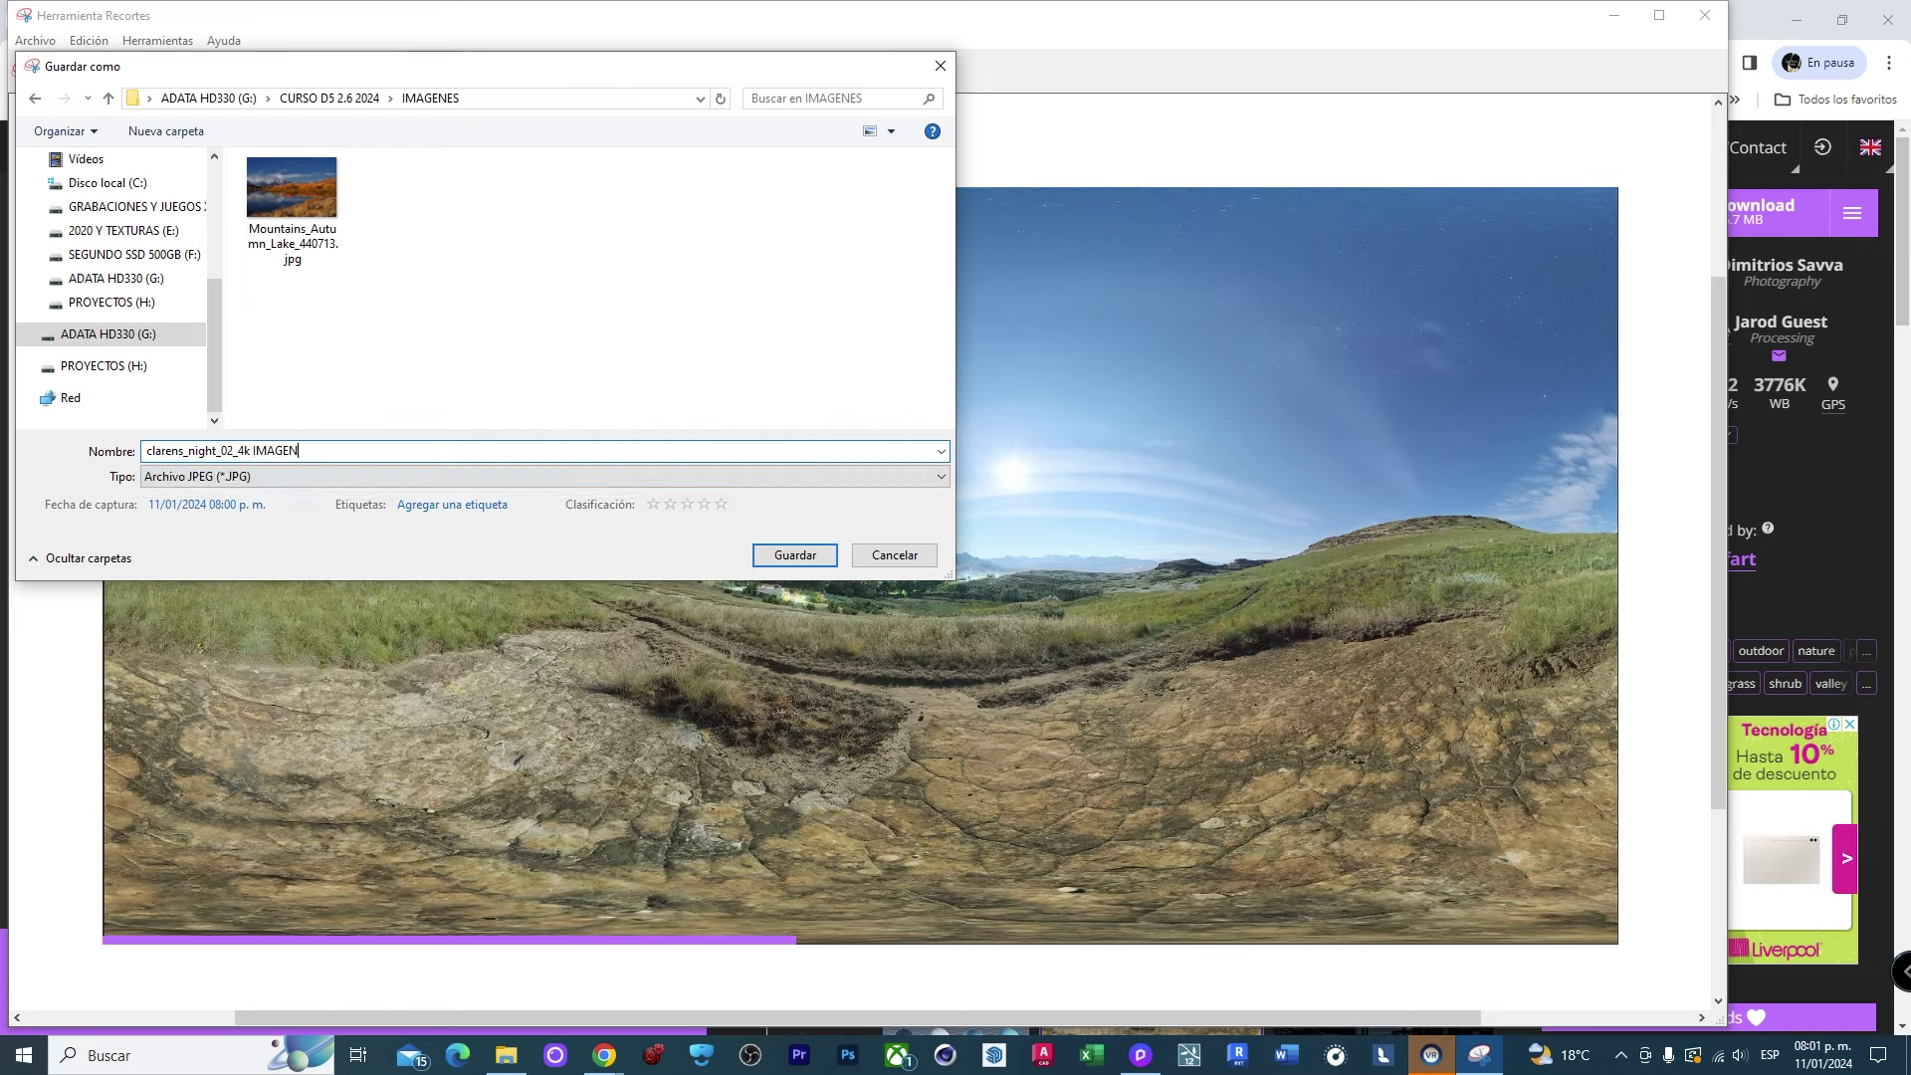
click(804, 558)
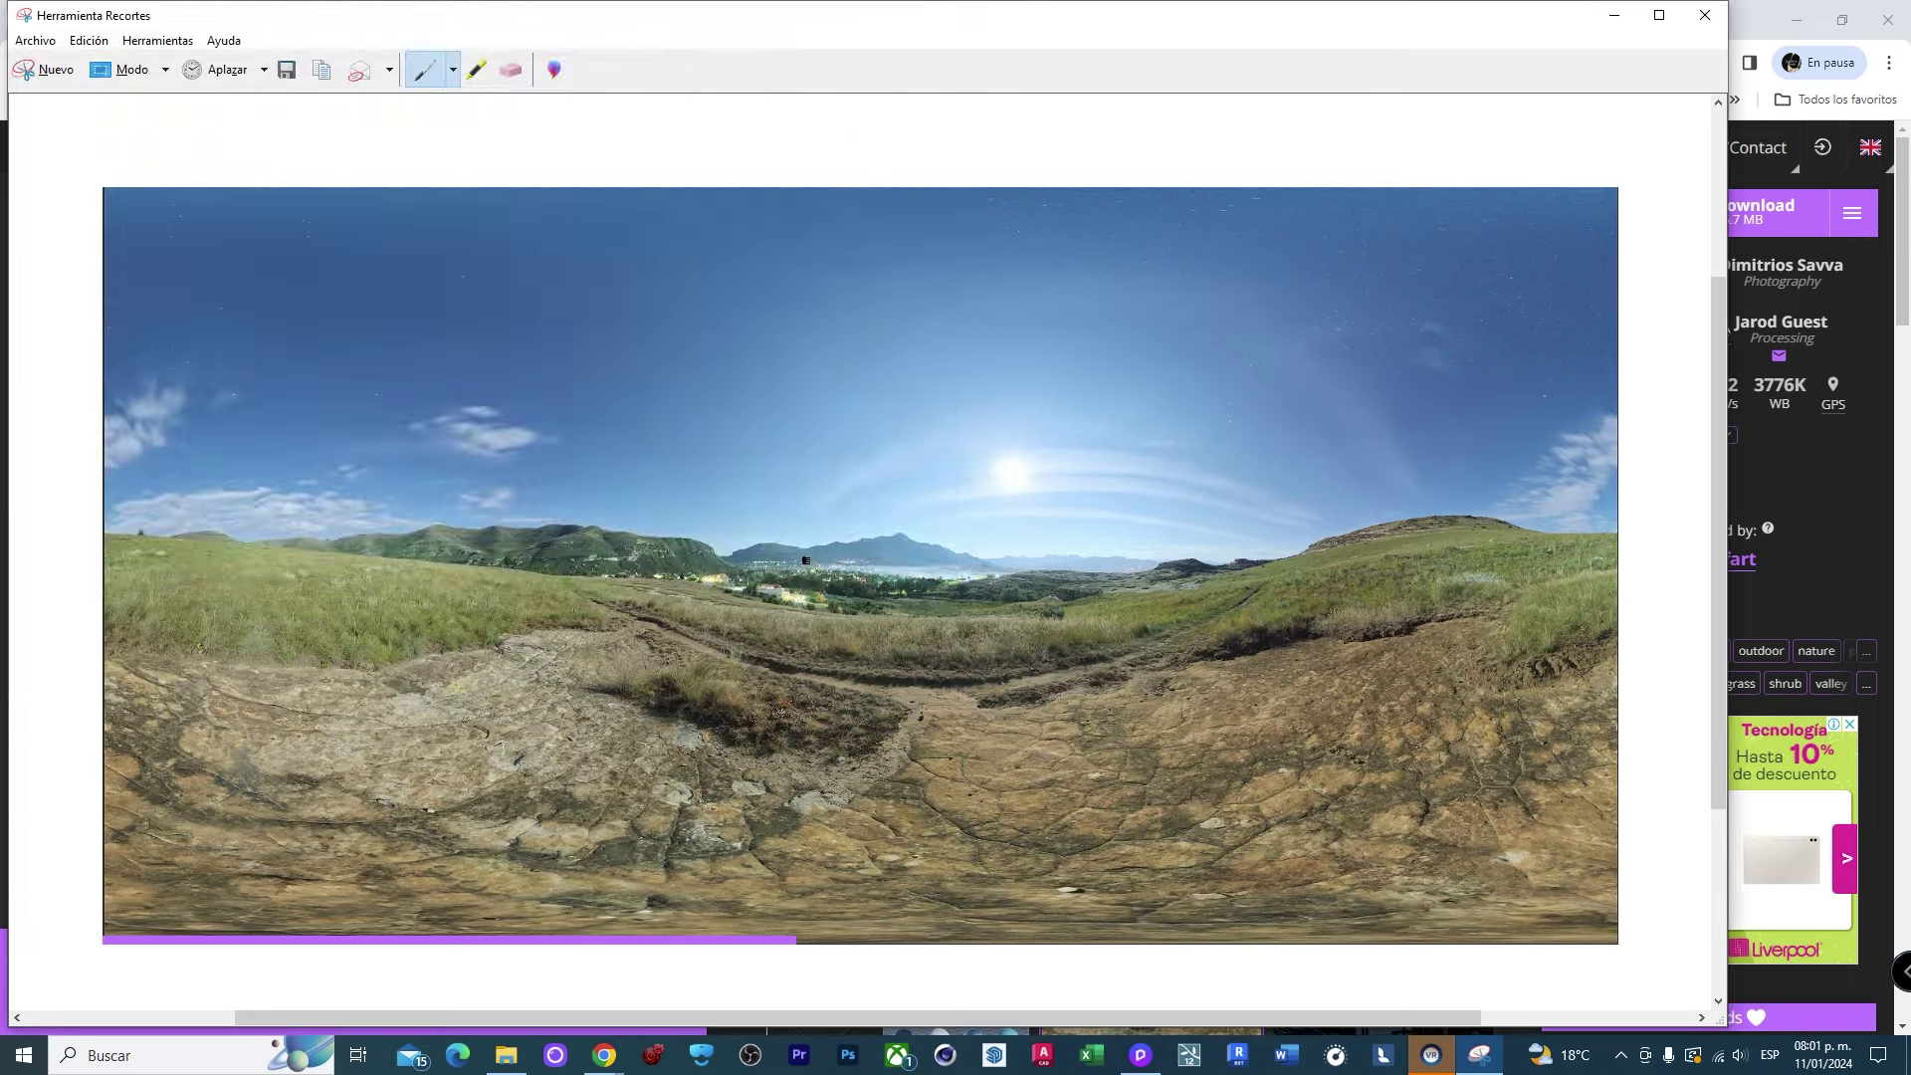
click(1704, 15)
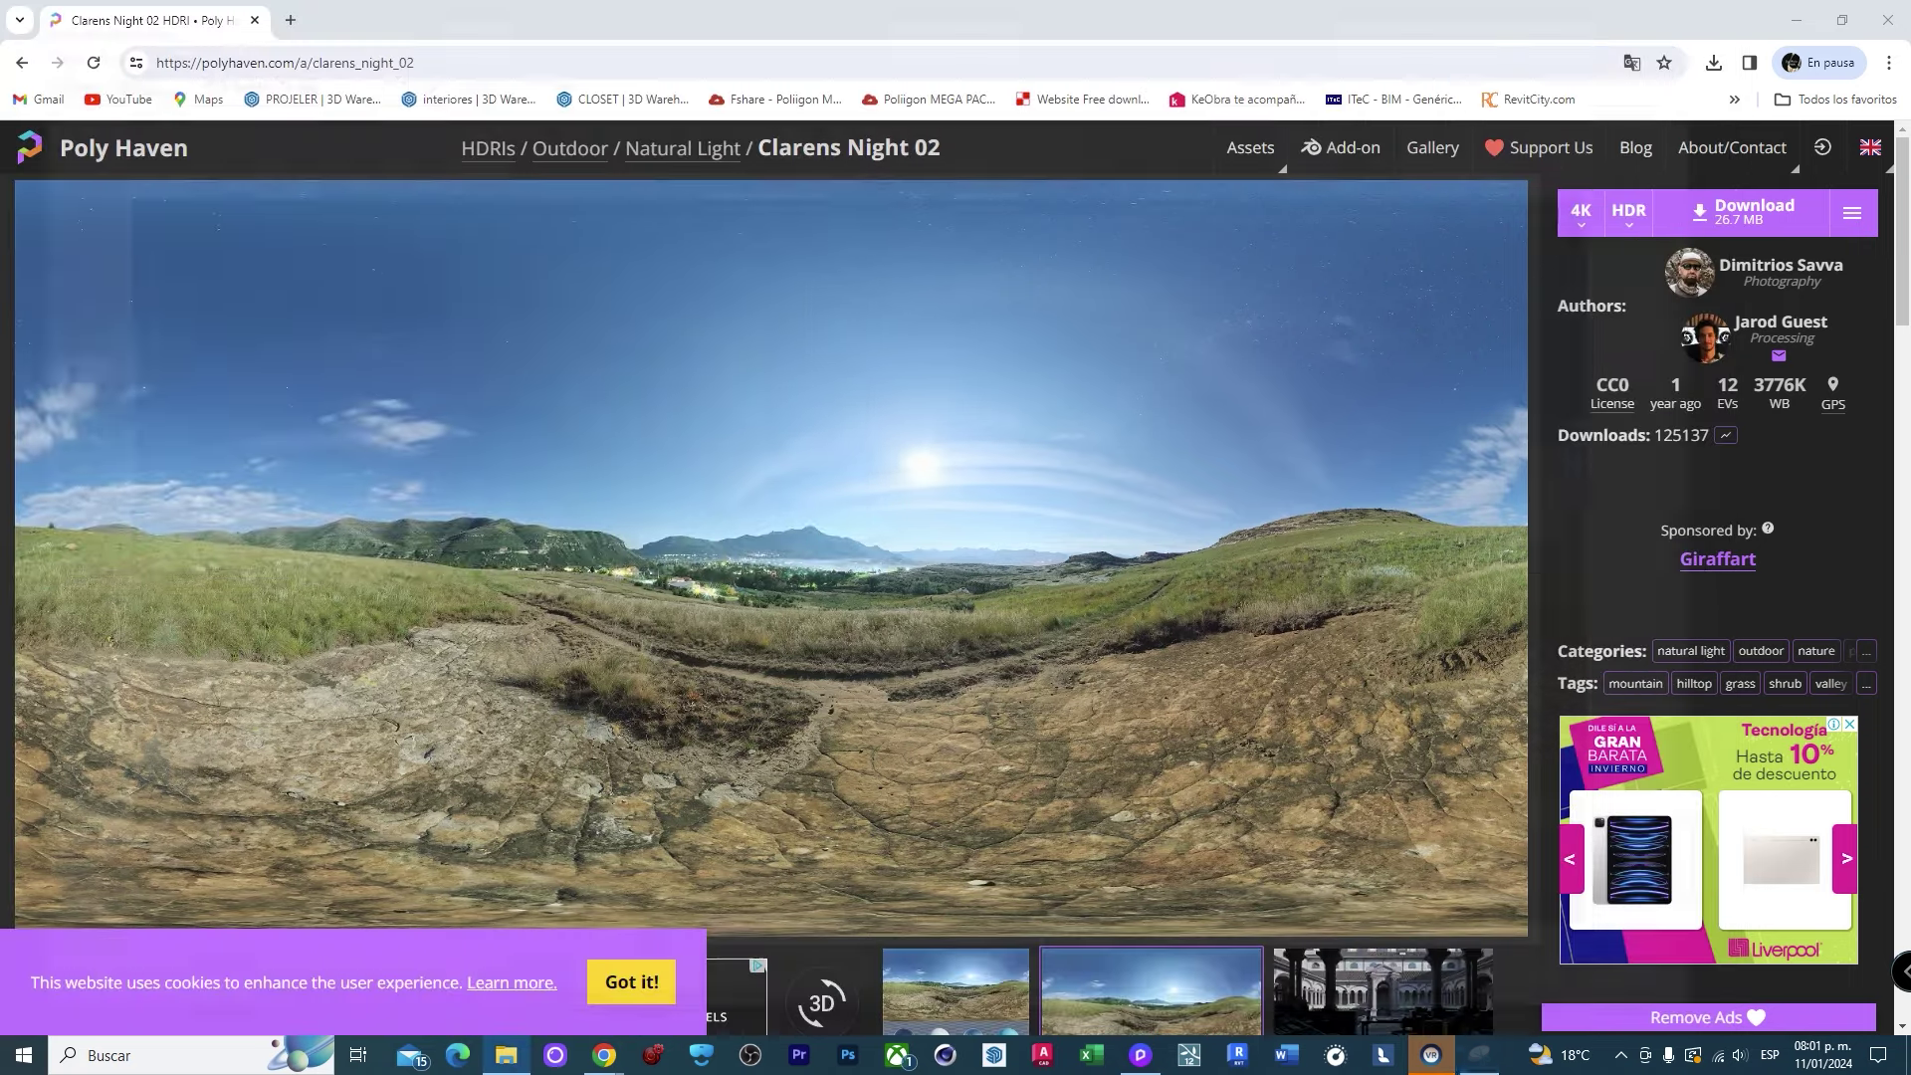
click(506, 1056)
click(460, 264)
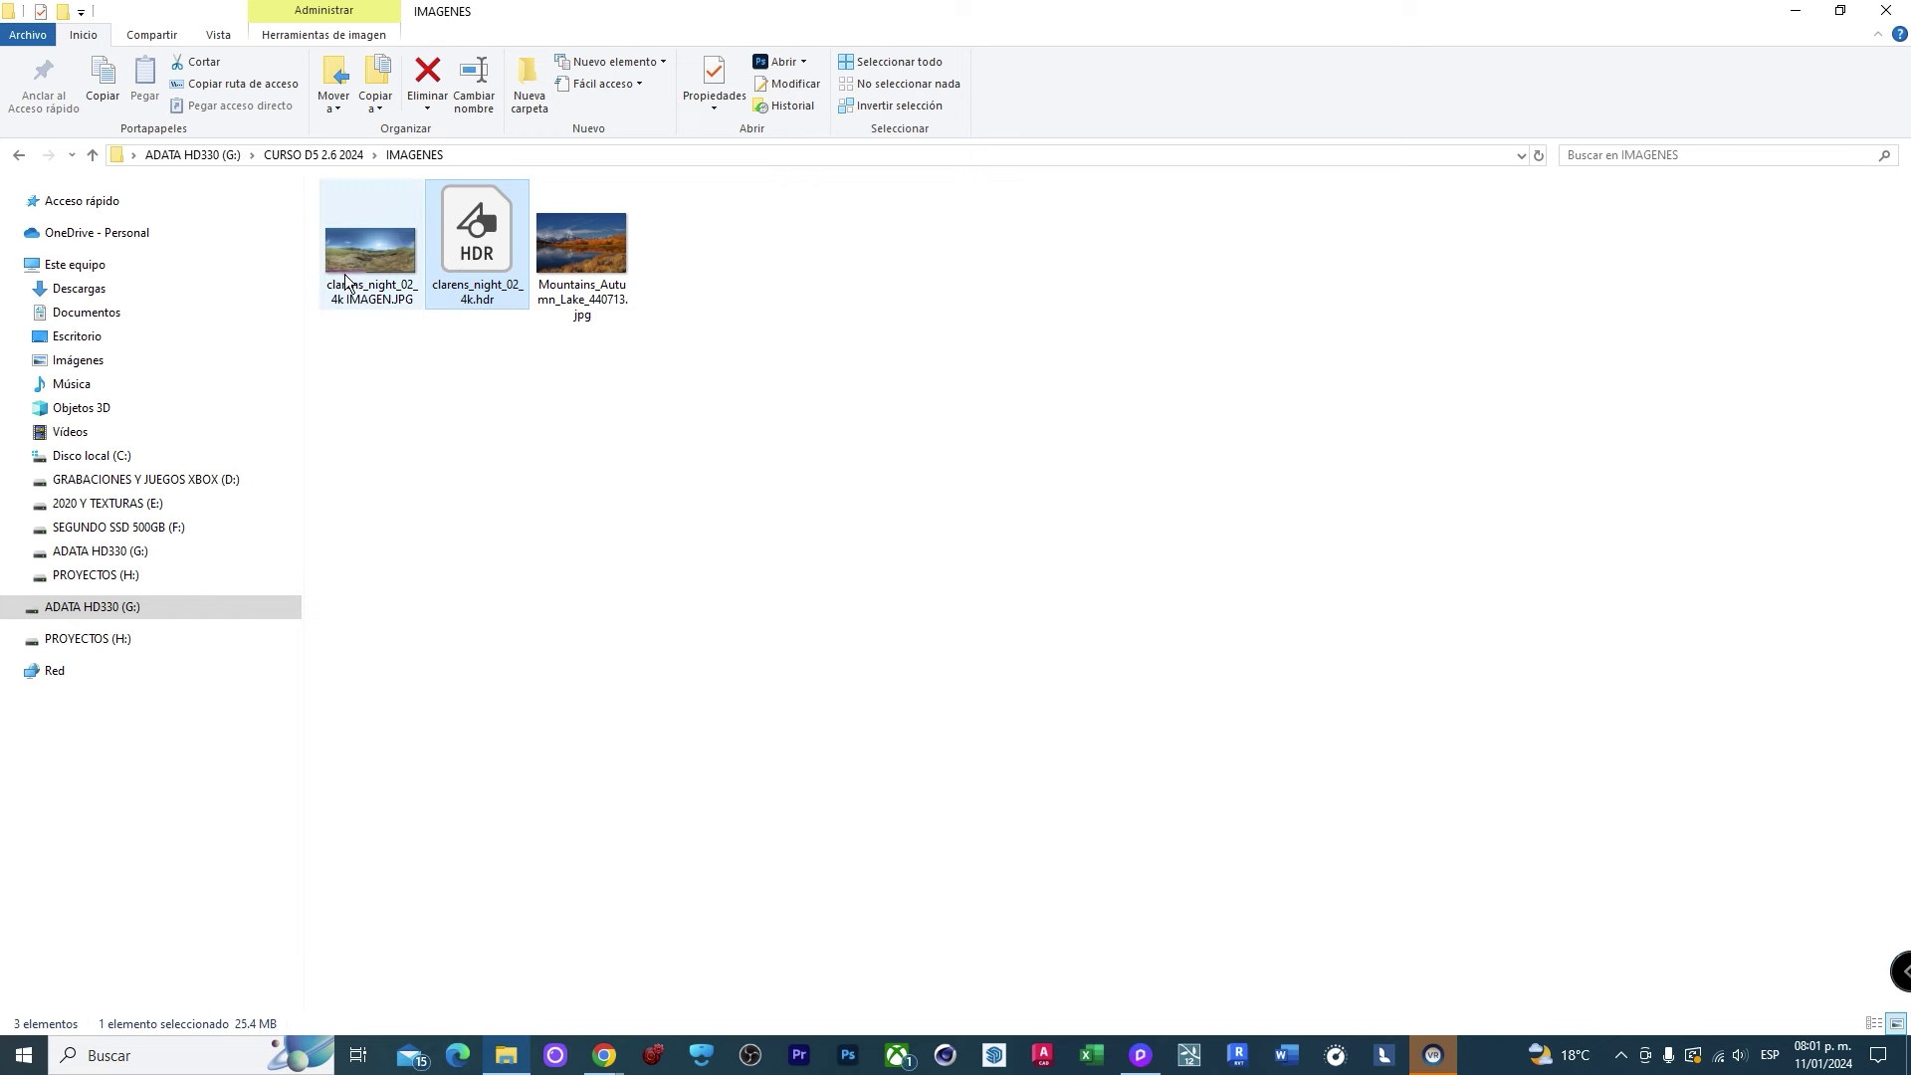
Preview the saved panorama JPG in Photos, then switch to the D5 Render carport scene.
click(378, 302)
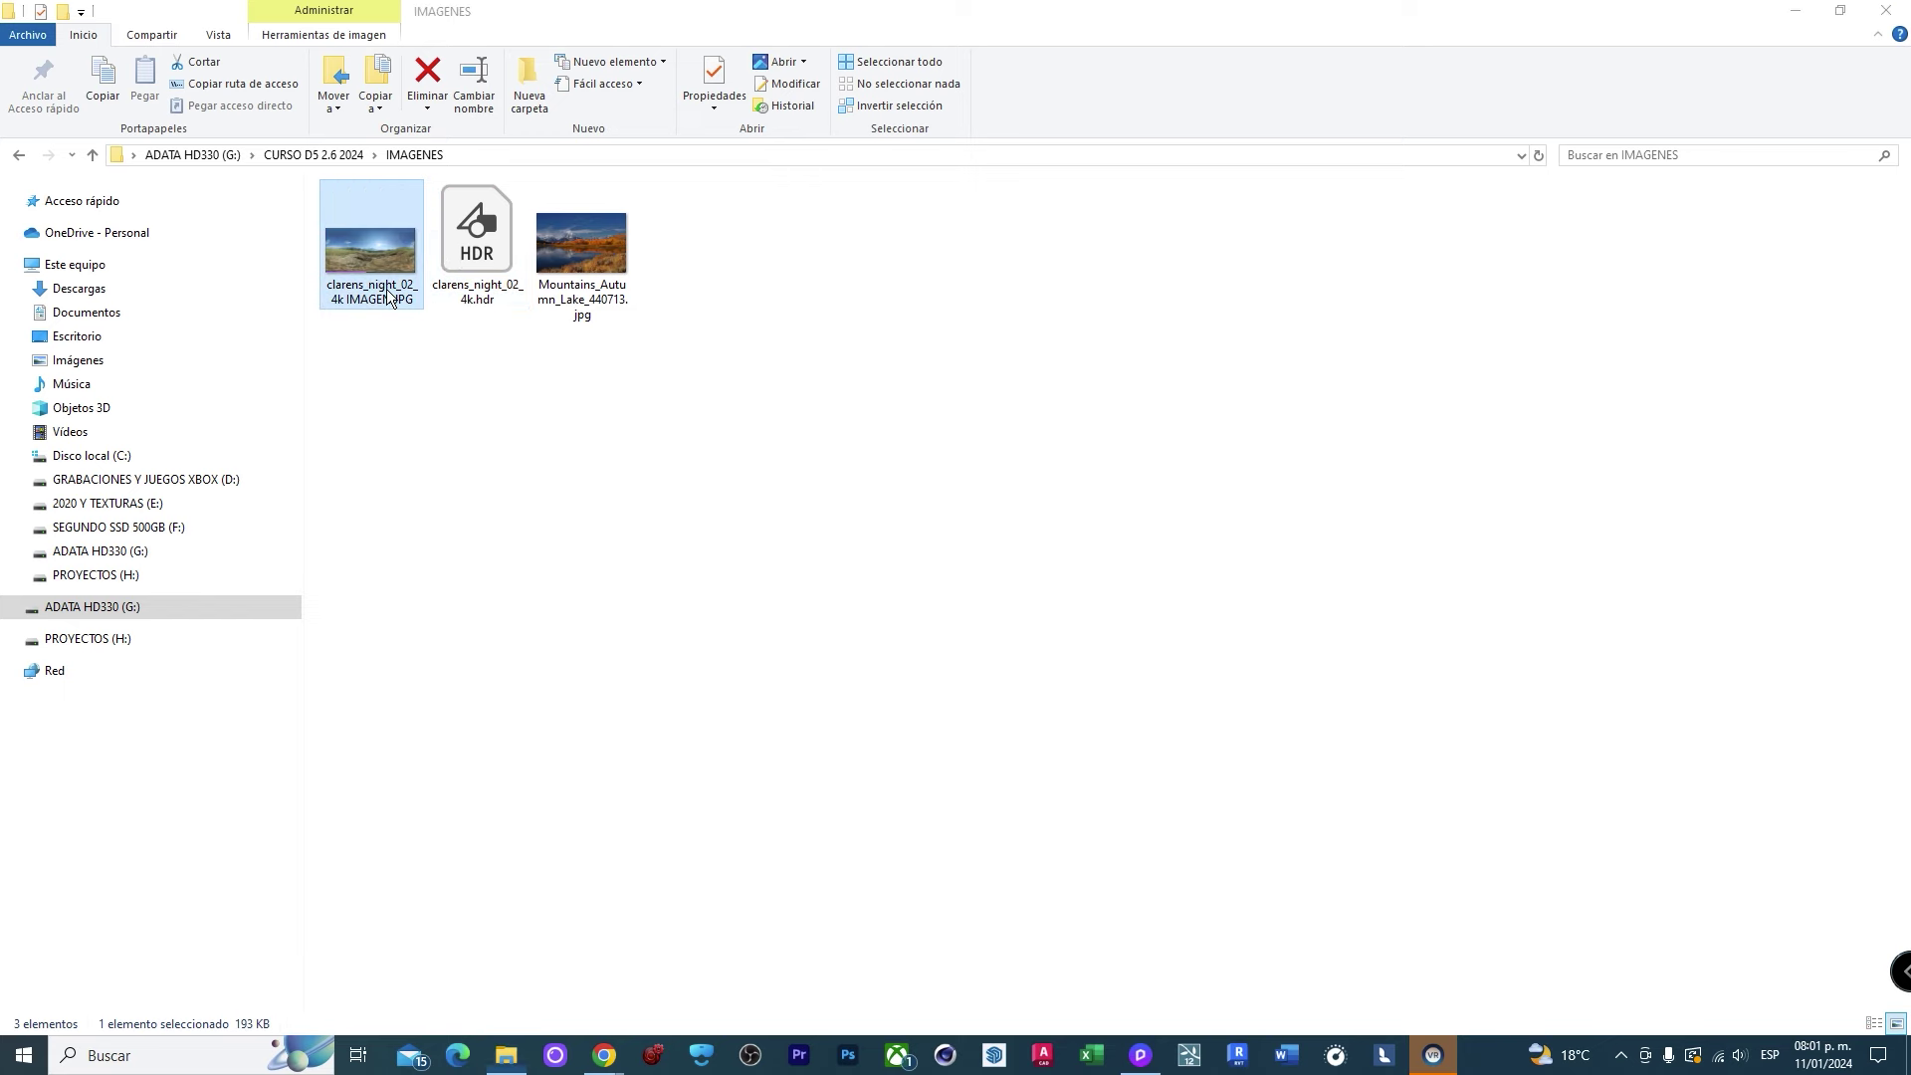
double_click(388, 296)
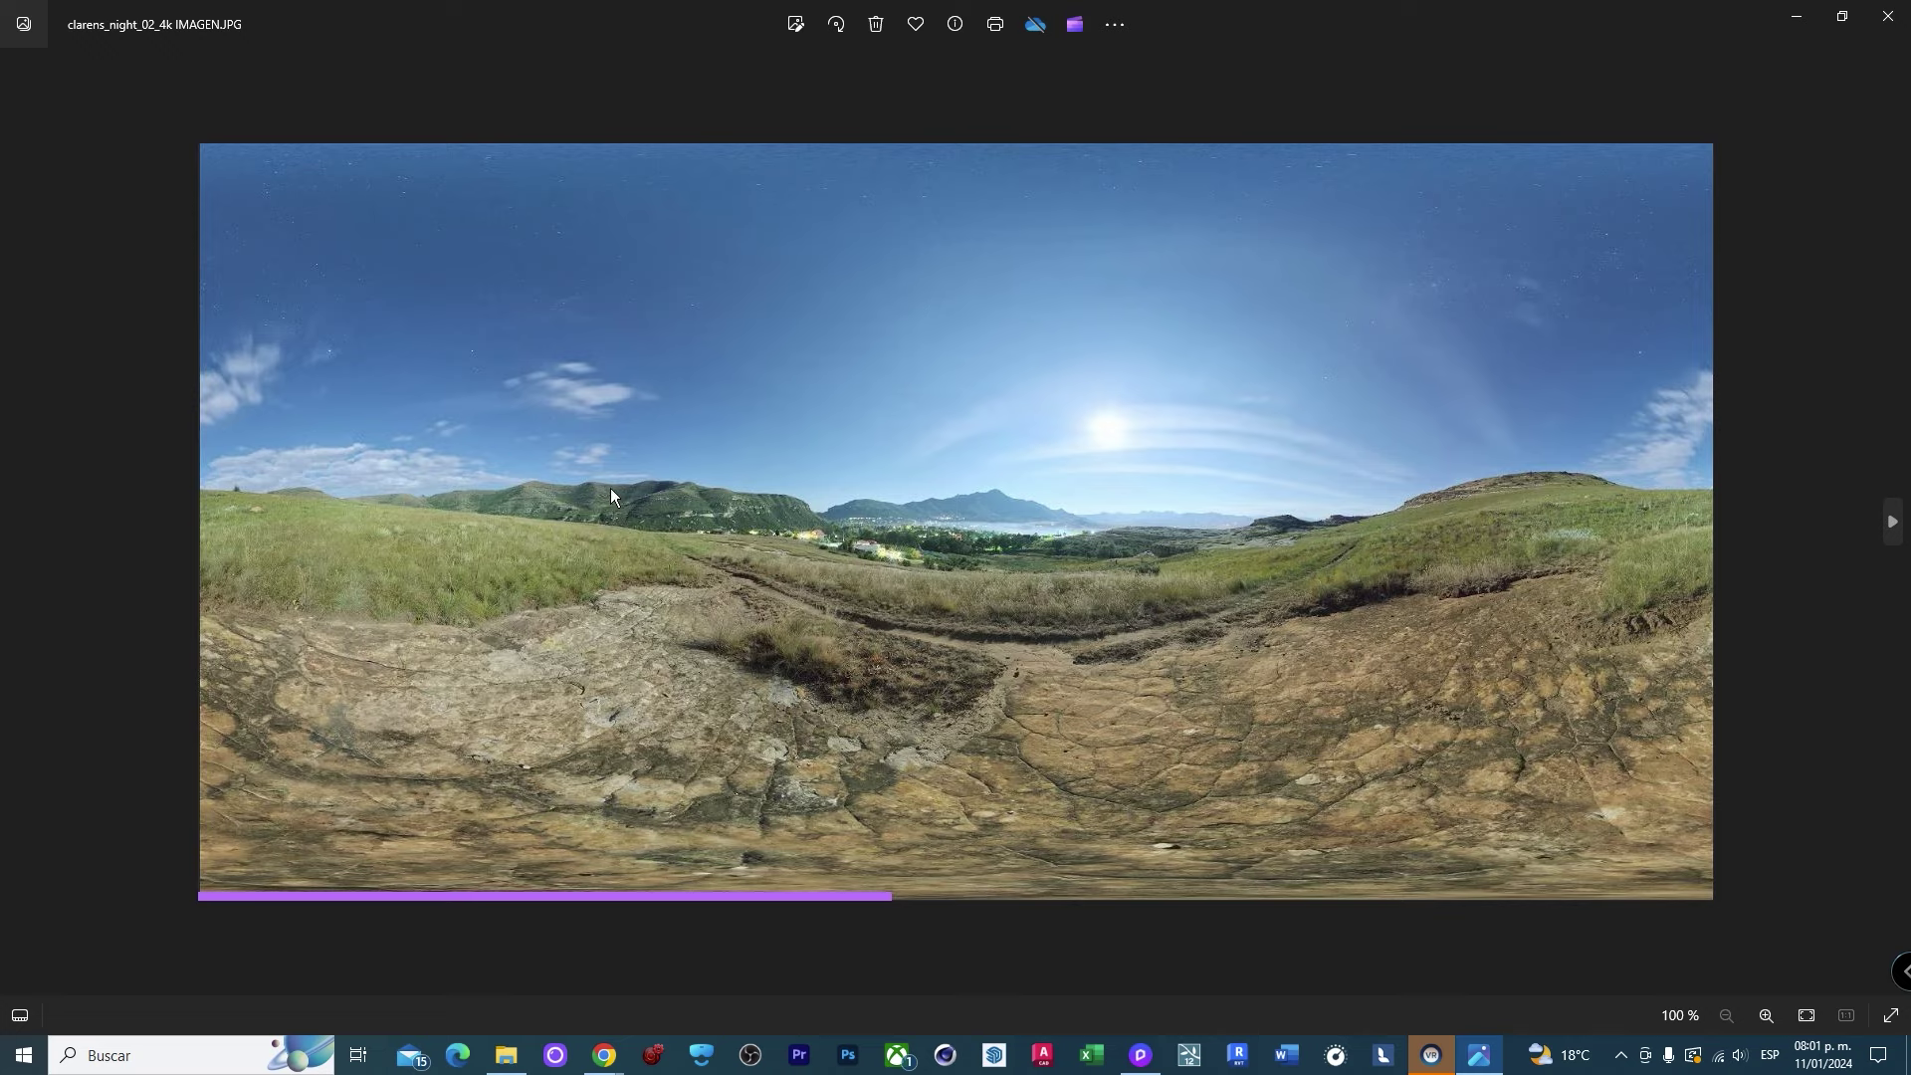
click(1888, 16)
key(alt+Tab)
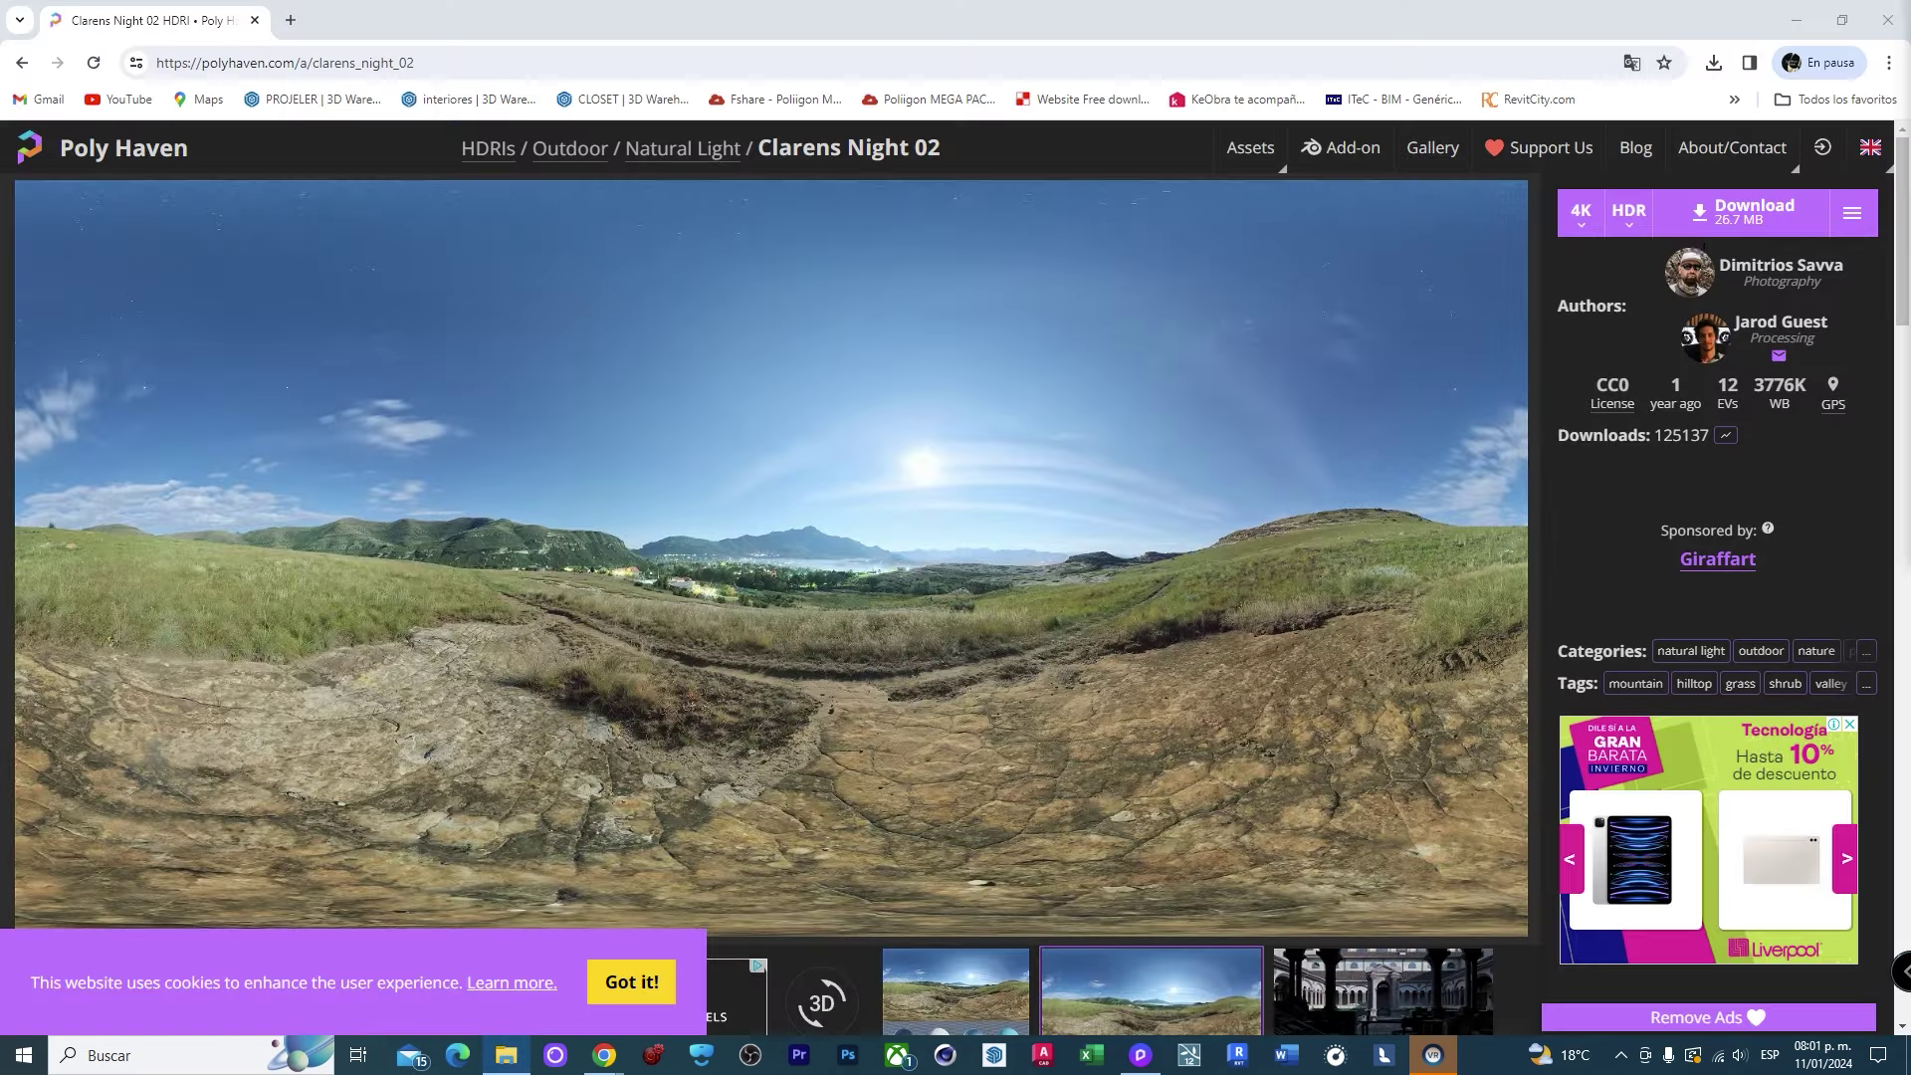
key(alt+Tab)
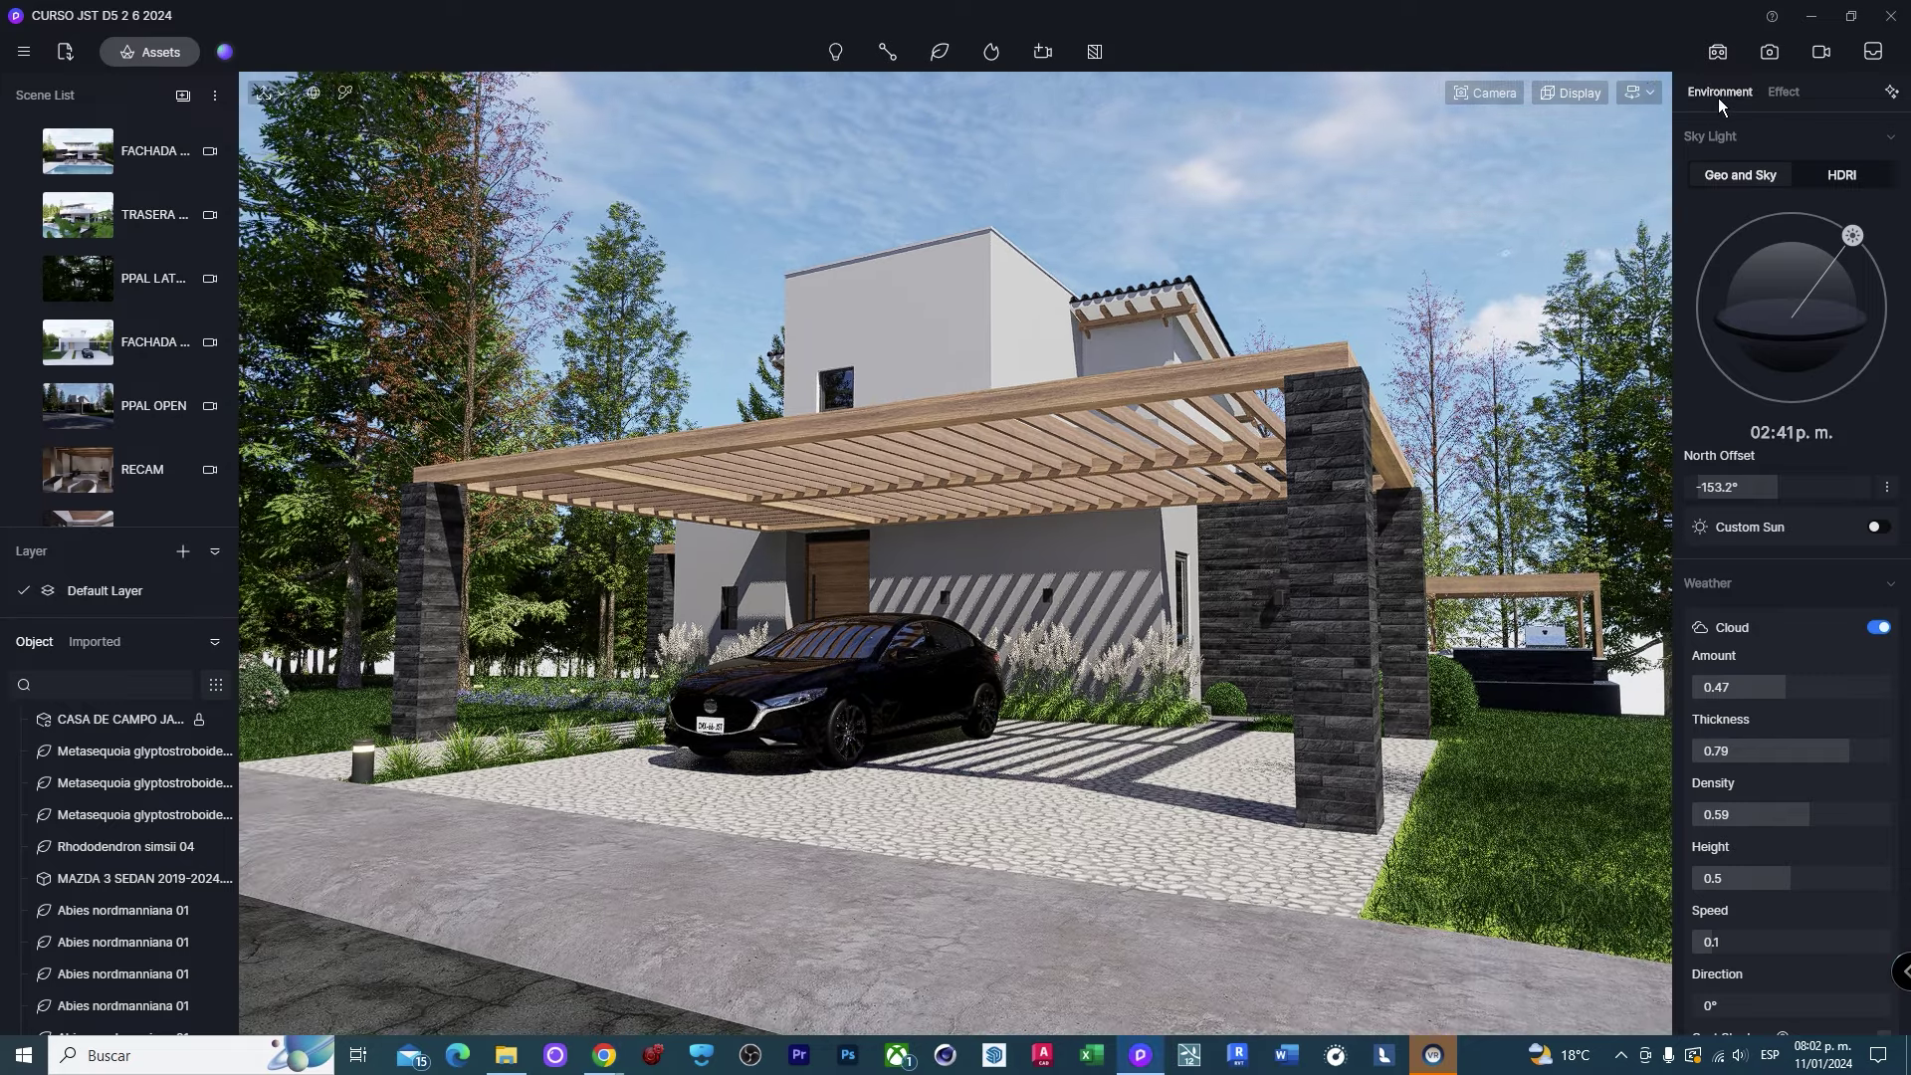
Move the sun to 03:51 p.m. and rotate North Offset to about -70.9°.
drag(1843, 242, 1817, 366)
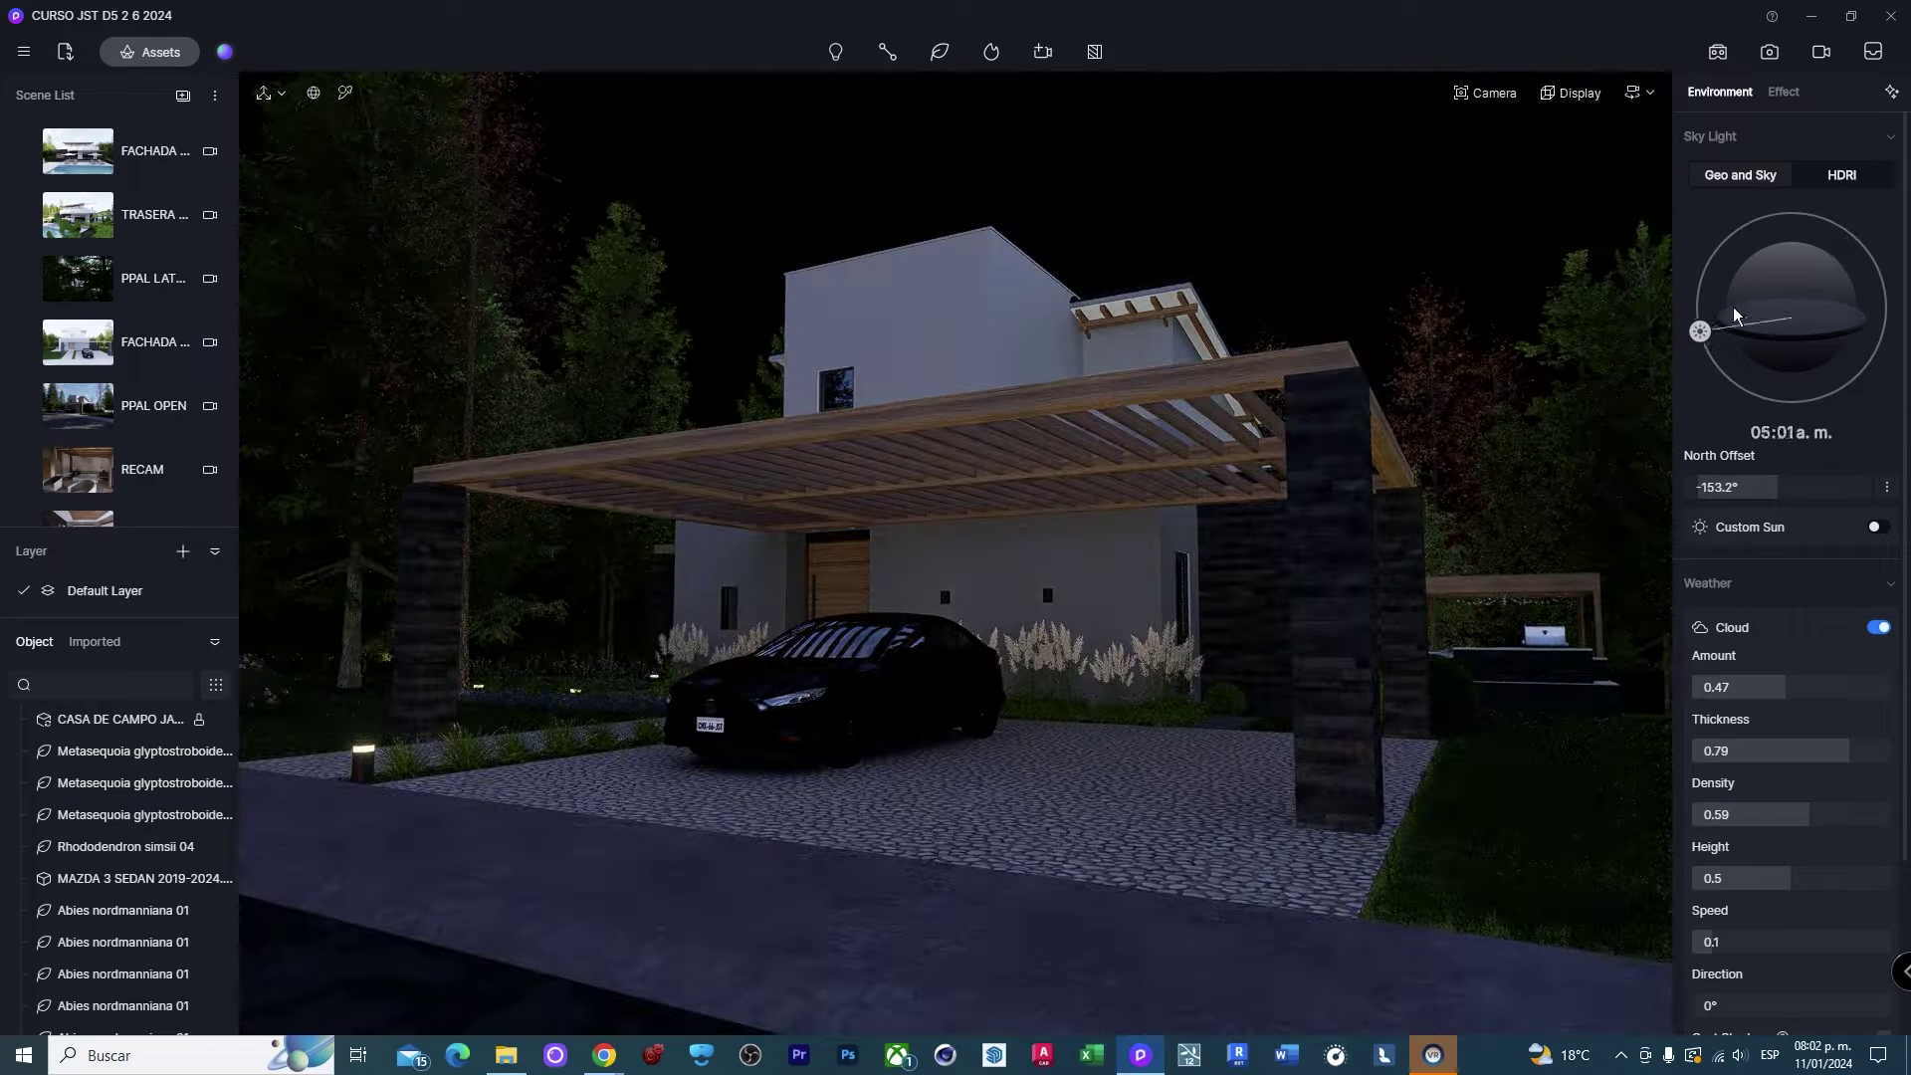
drag(1734, 314, 1861, 261)
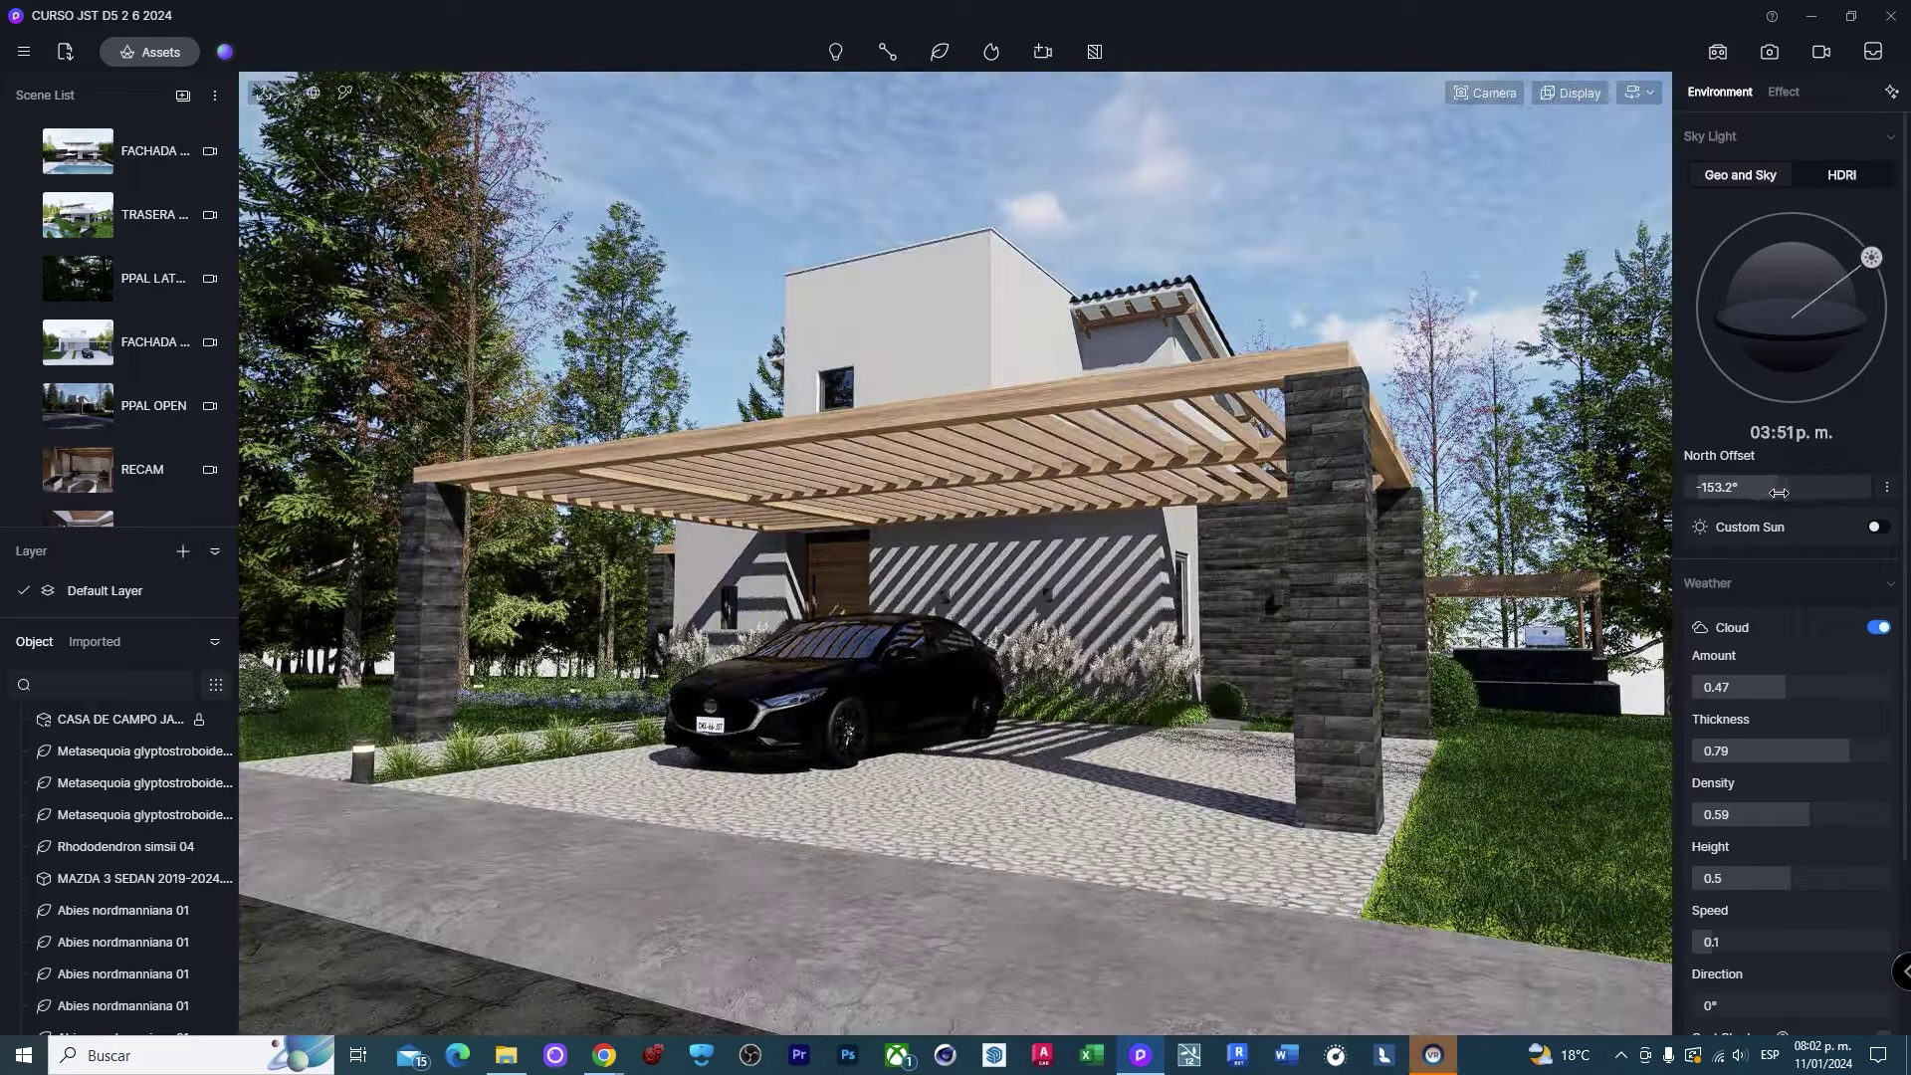
mouse_move(1779, 492)
mouse_down()
mouse_move(1697, 485)
mouse_move(1780, 488)
mouse_move(1741, 483)
mouse_up()
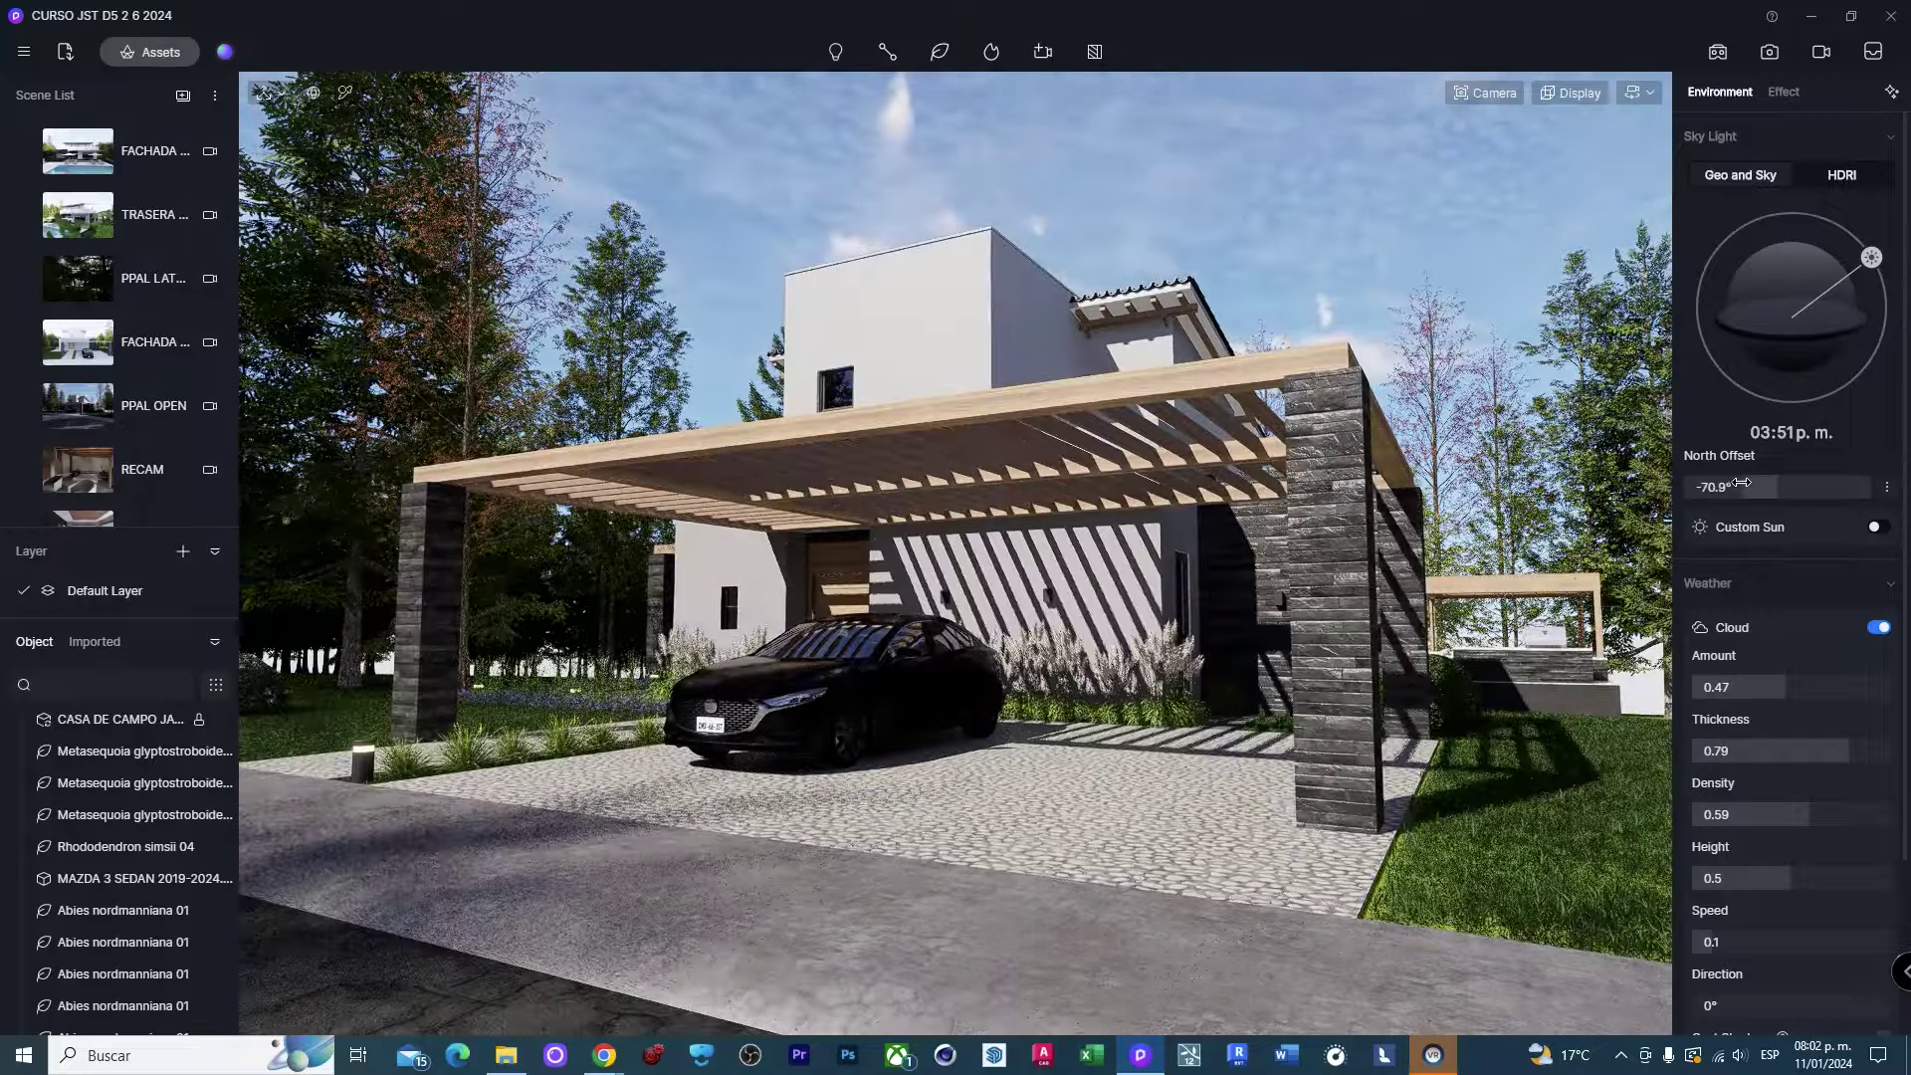
click(1831, 175)
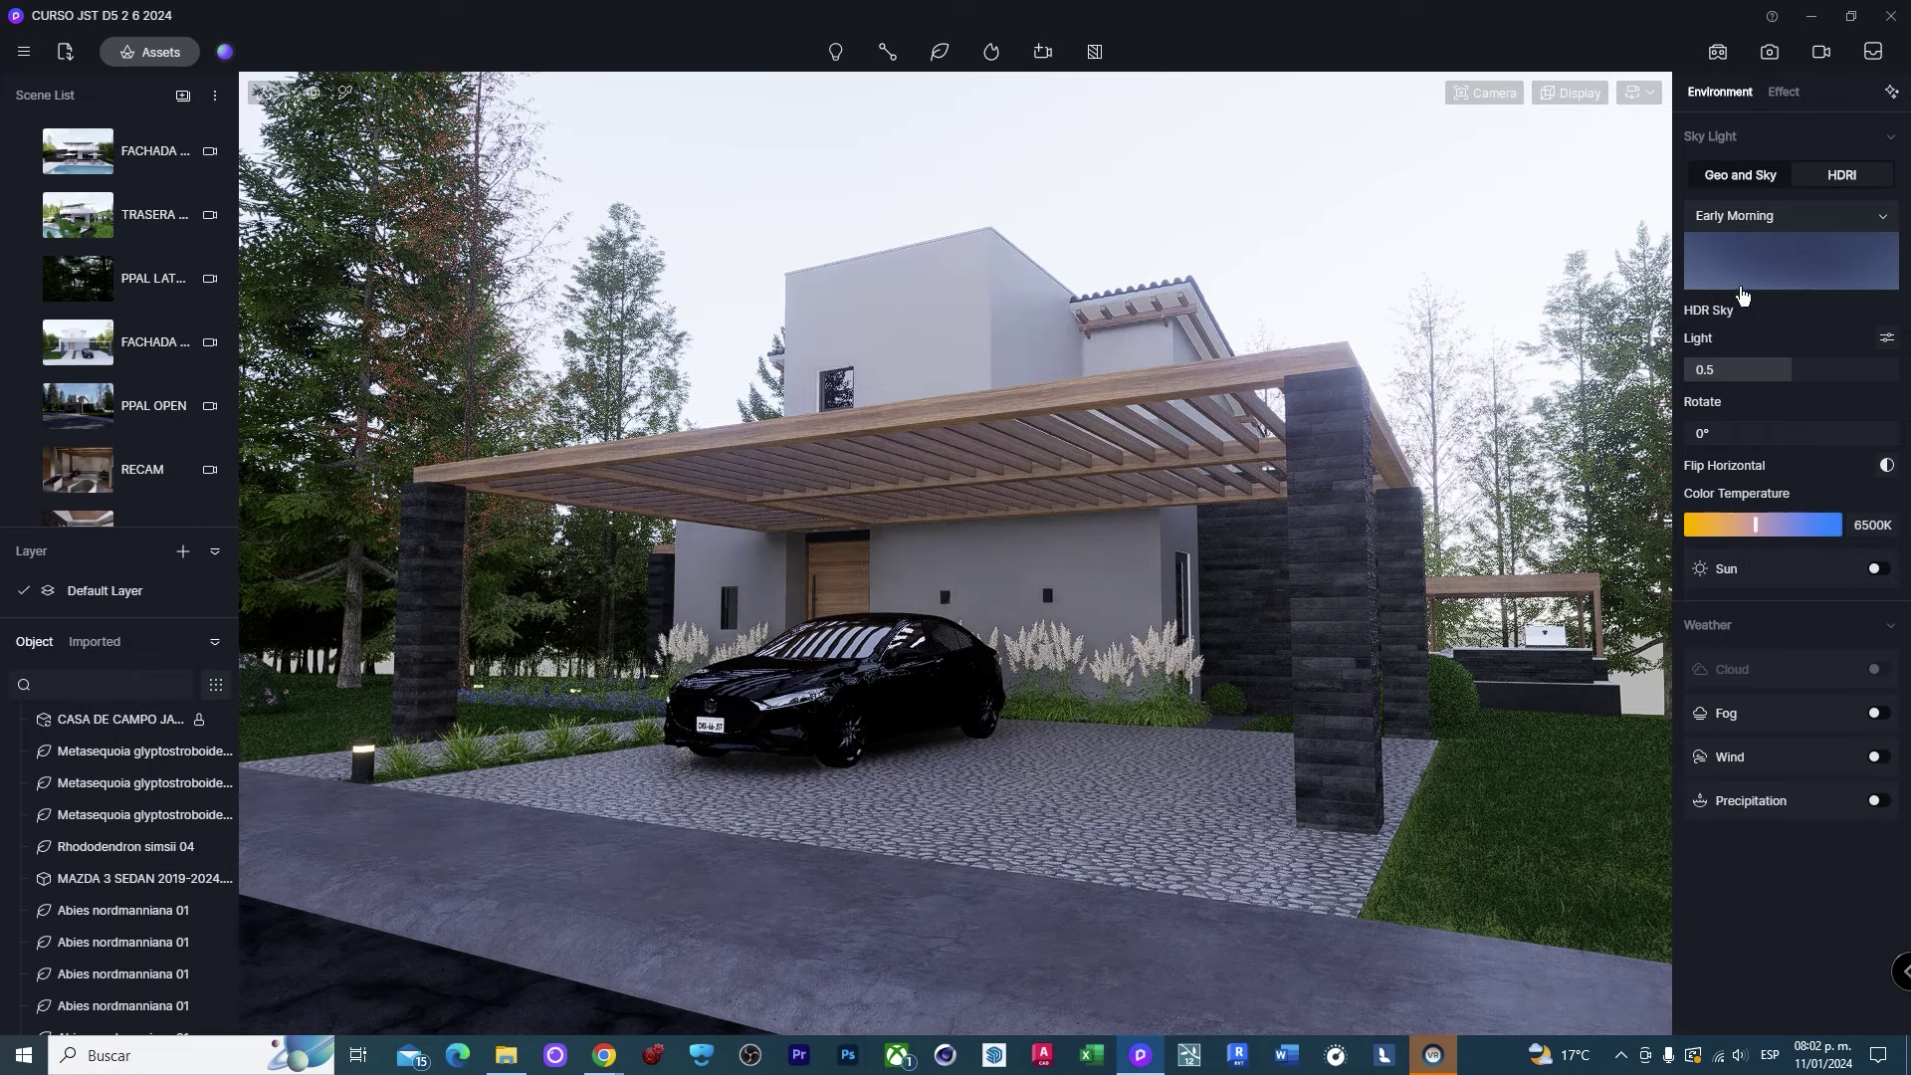
Apply the Sunset Glow HDRI preset with light 0.59 and rotation 258.3°.
click(1741, 296)
scroll(1749, 619, down, 3)
scroll(1762, 588, up, 1)
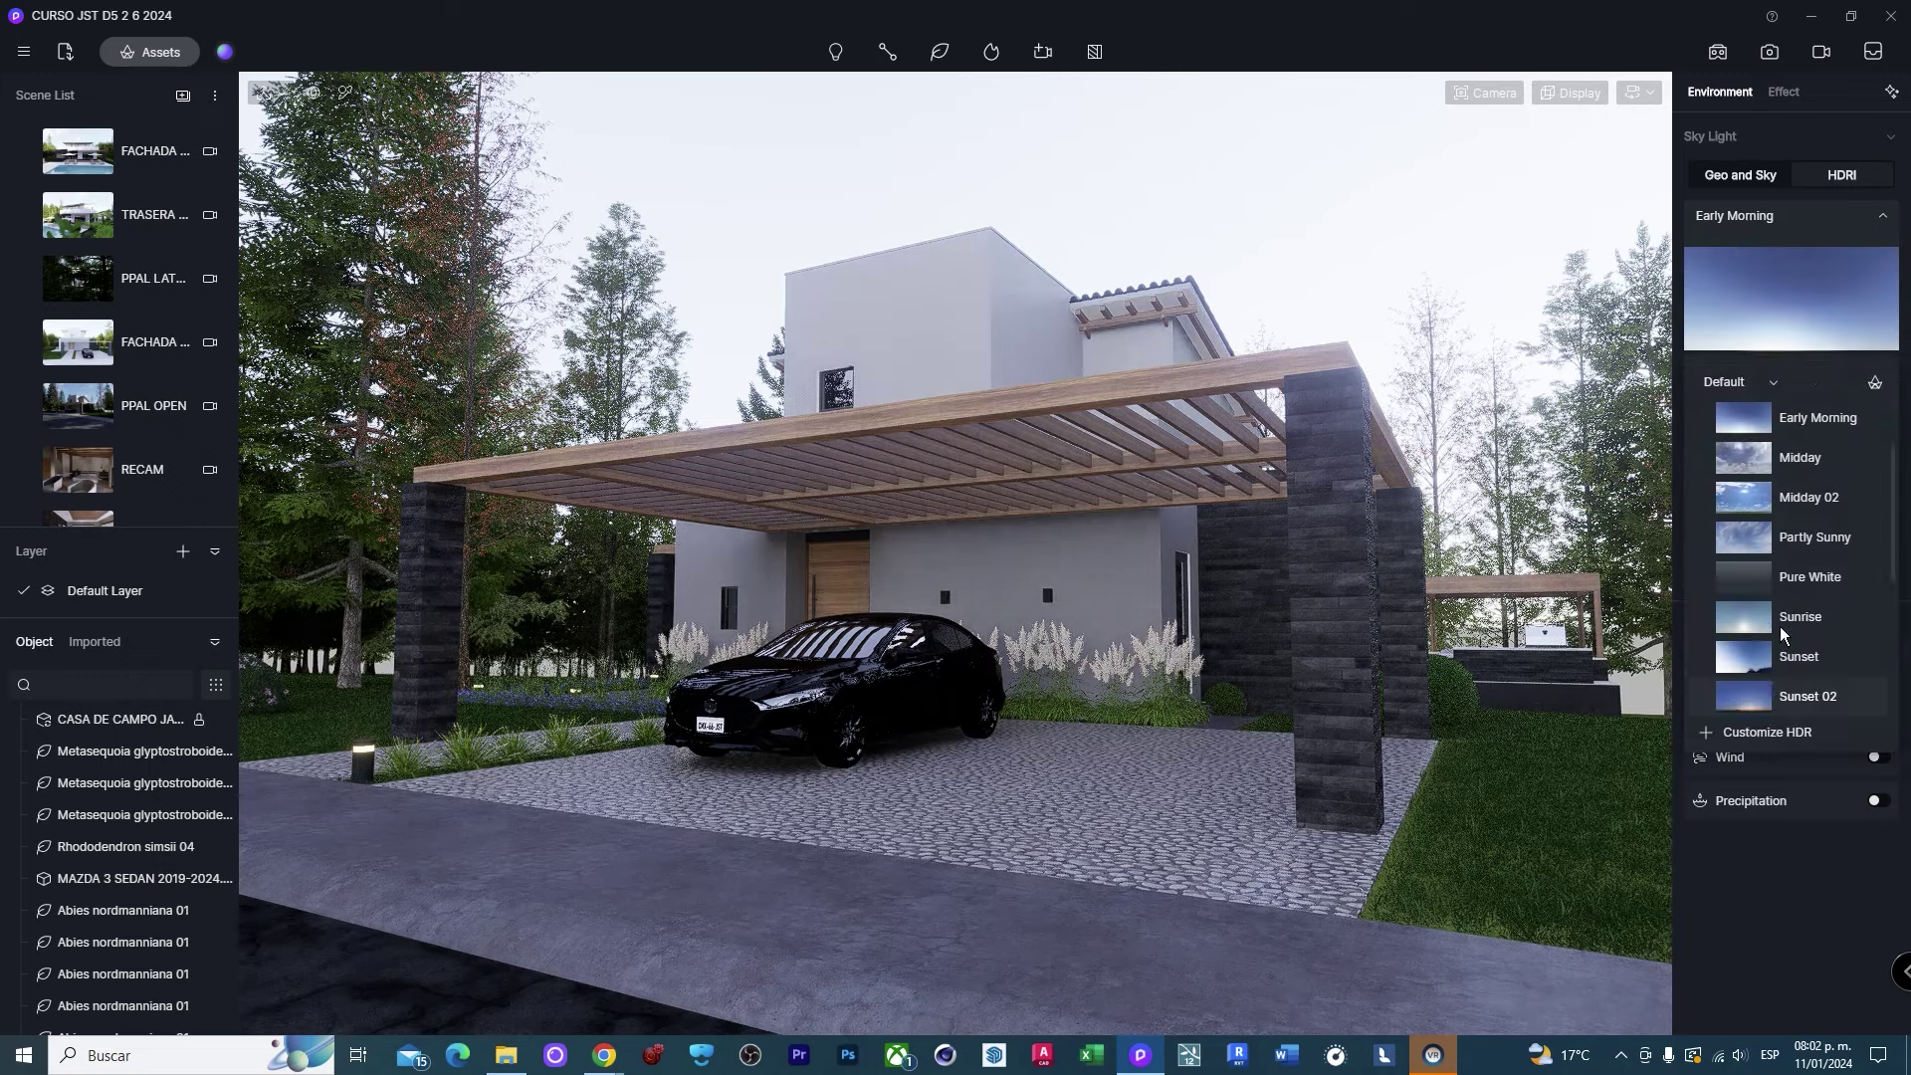
scroll(1782, 537, up, 2)
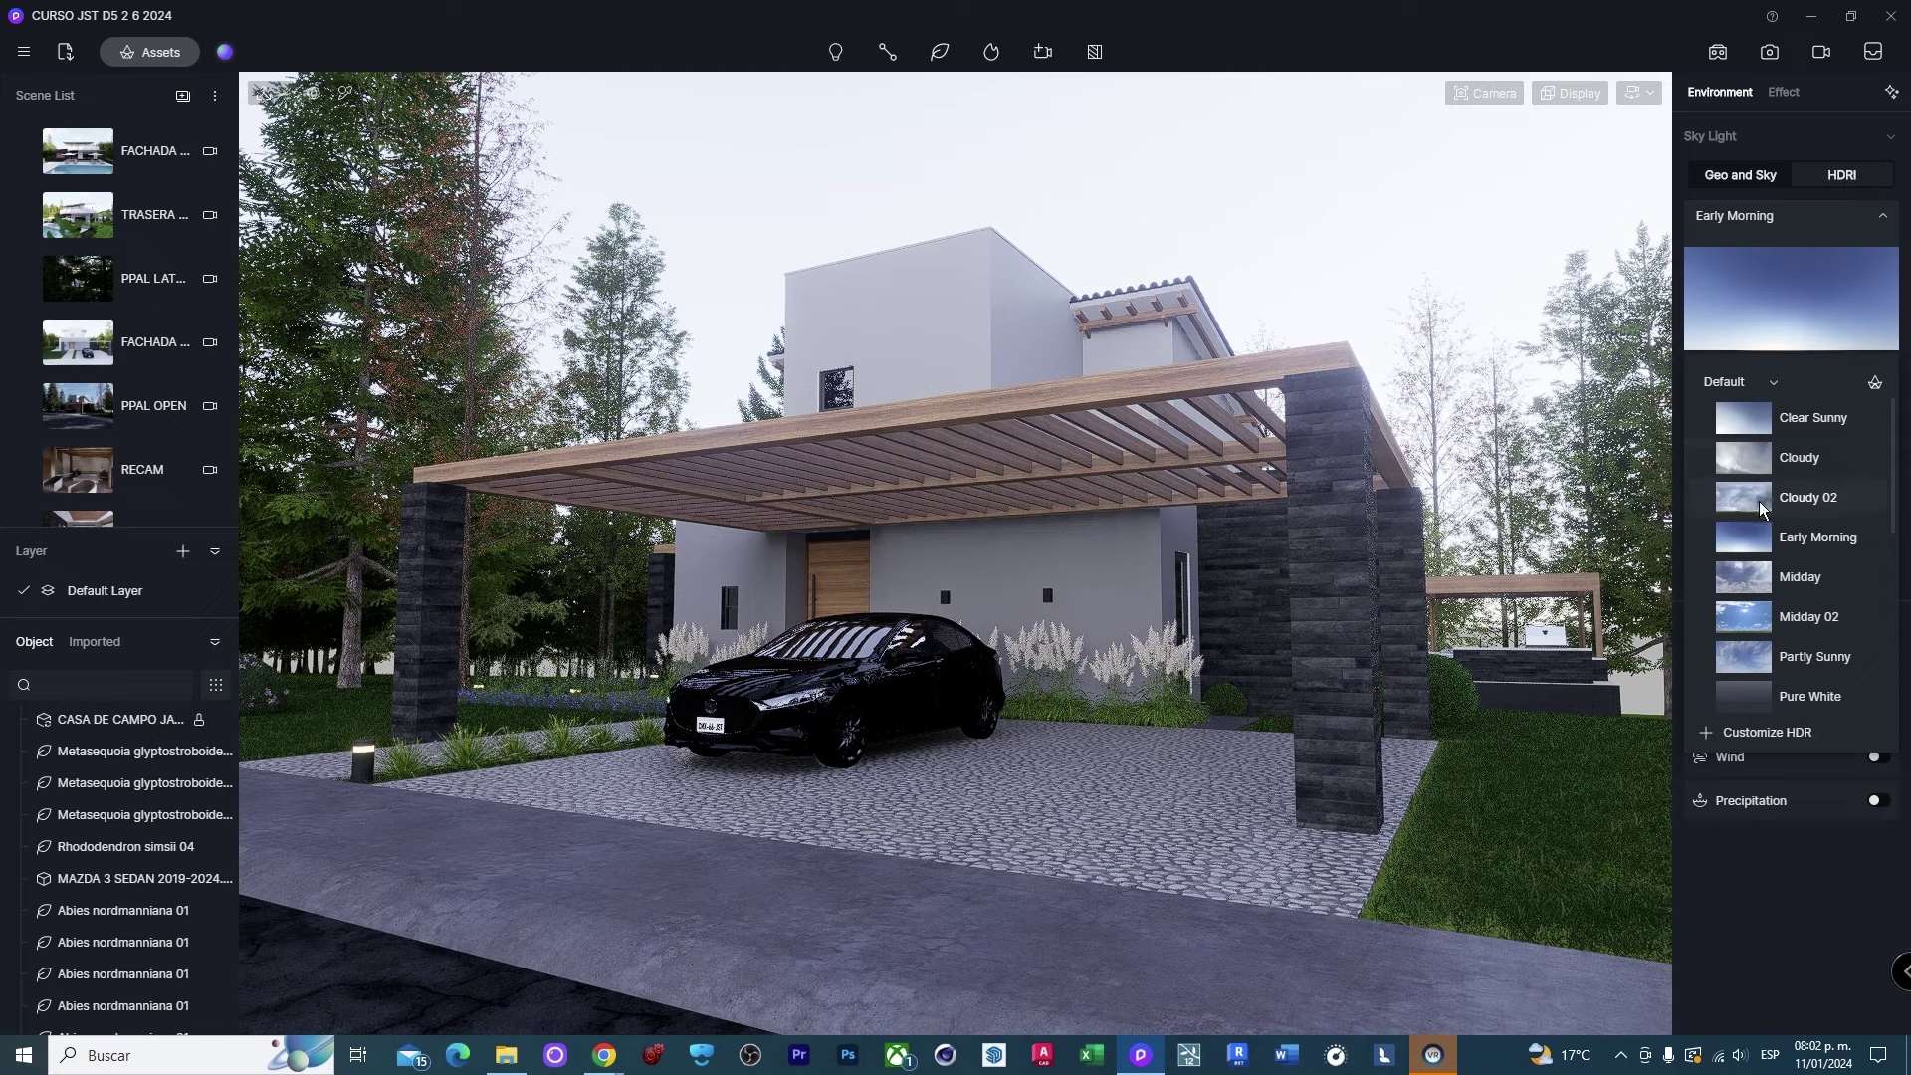
scroll(1762, 513, down, 2)
scroll(1777, 548, down, 3)
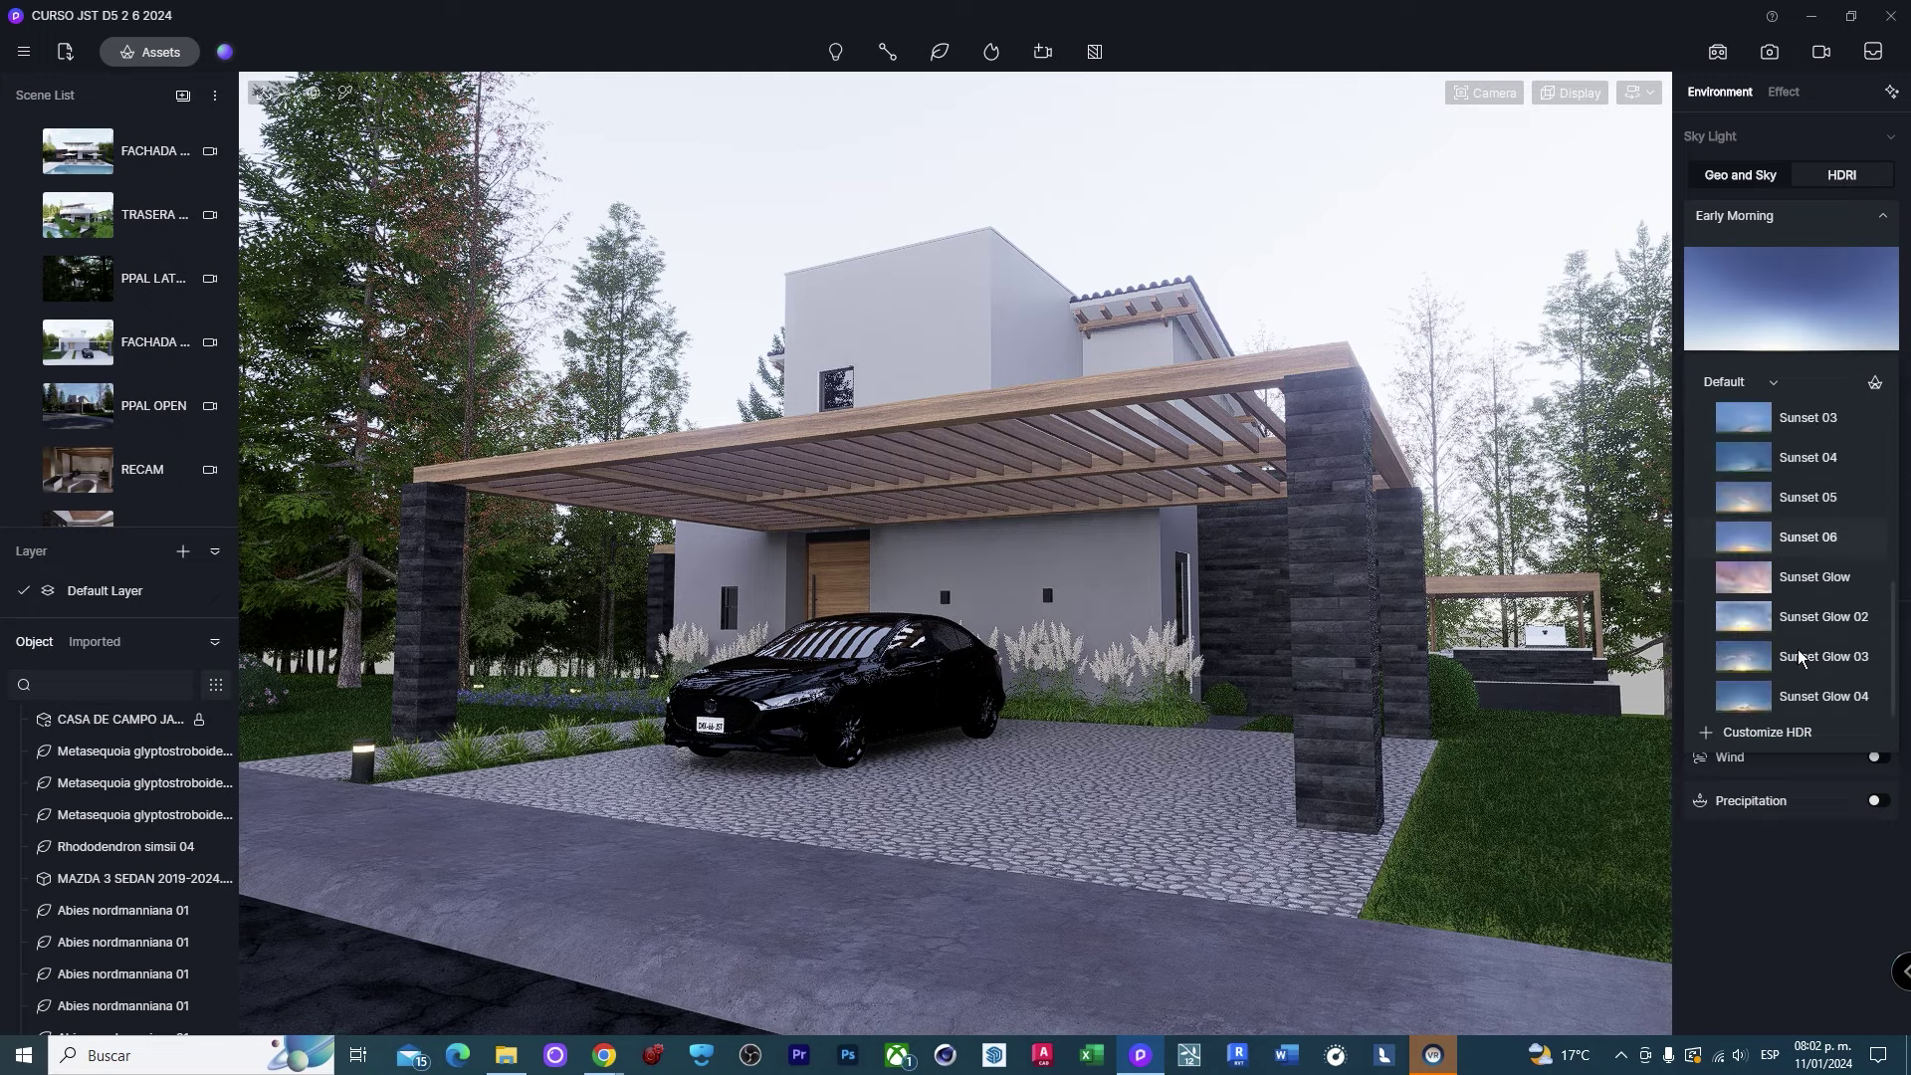
click(1803, 583)
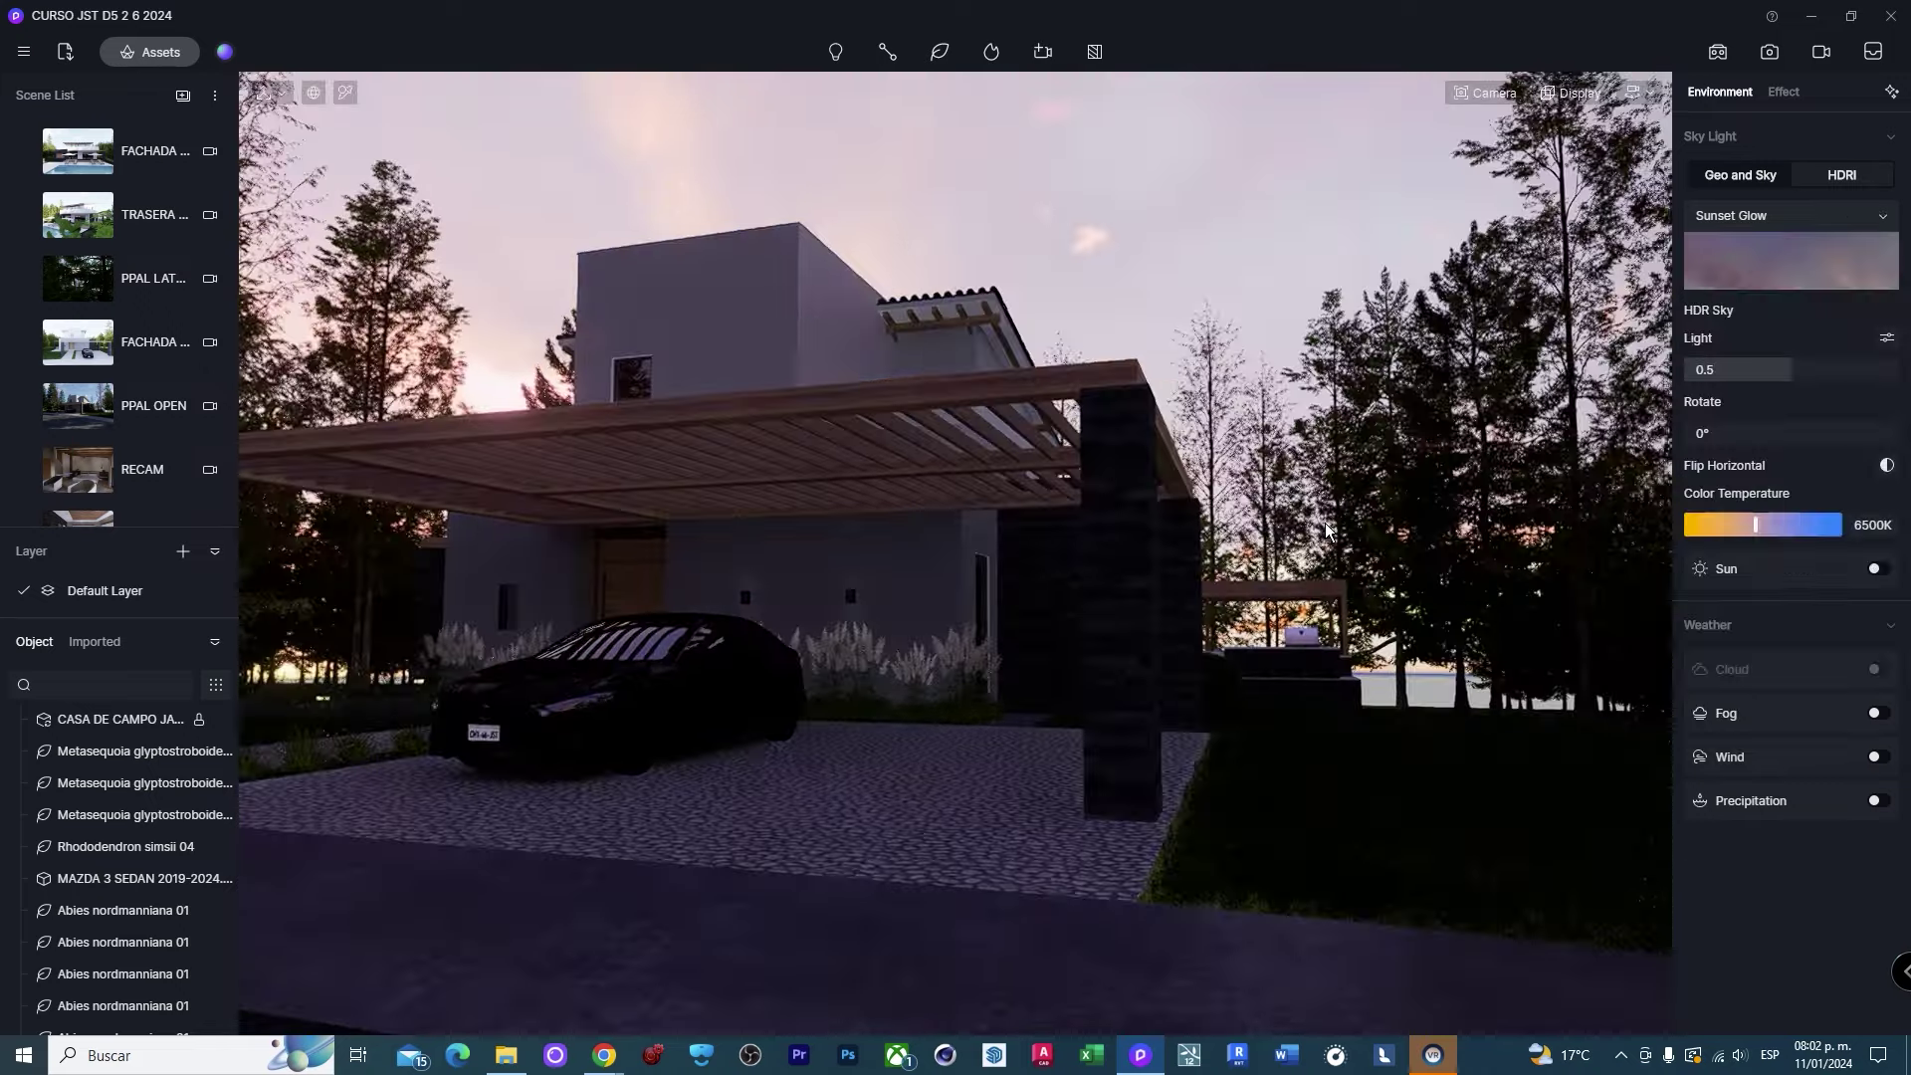
drag(1796, 371, 1819, 380)
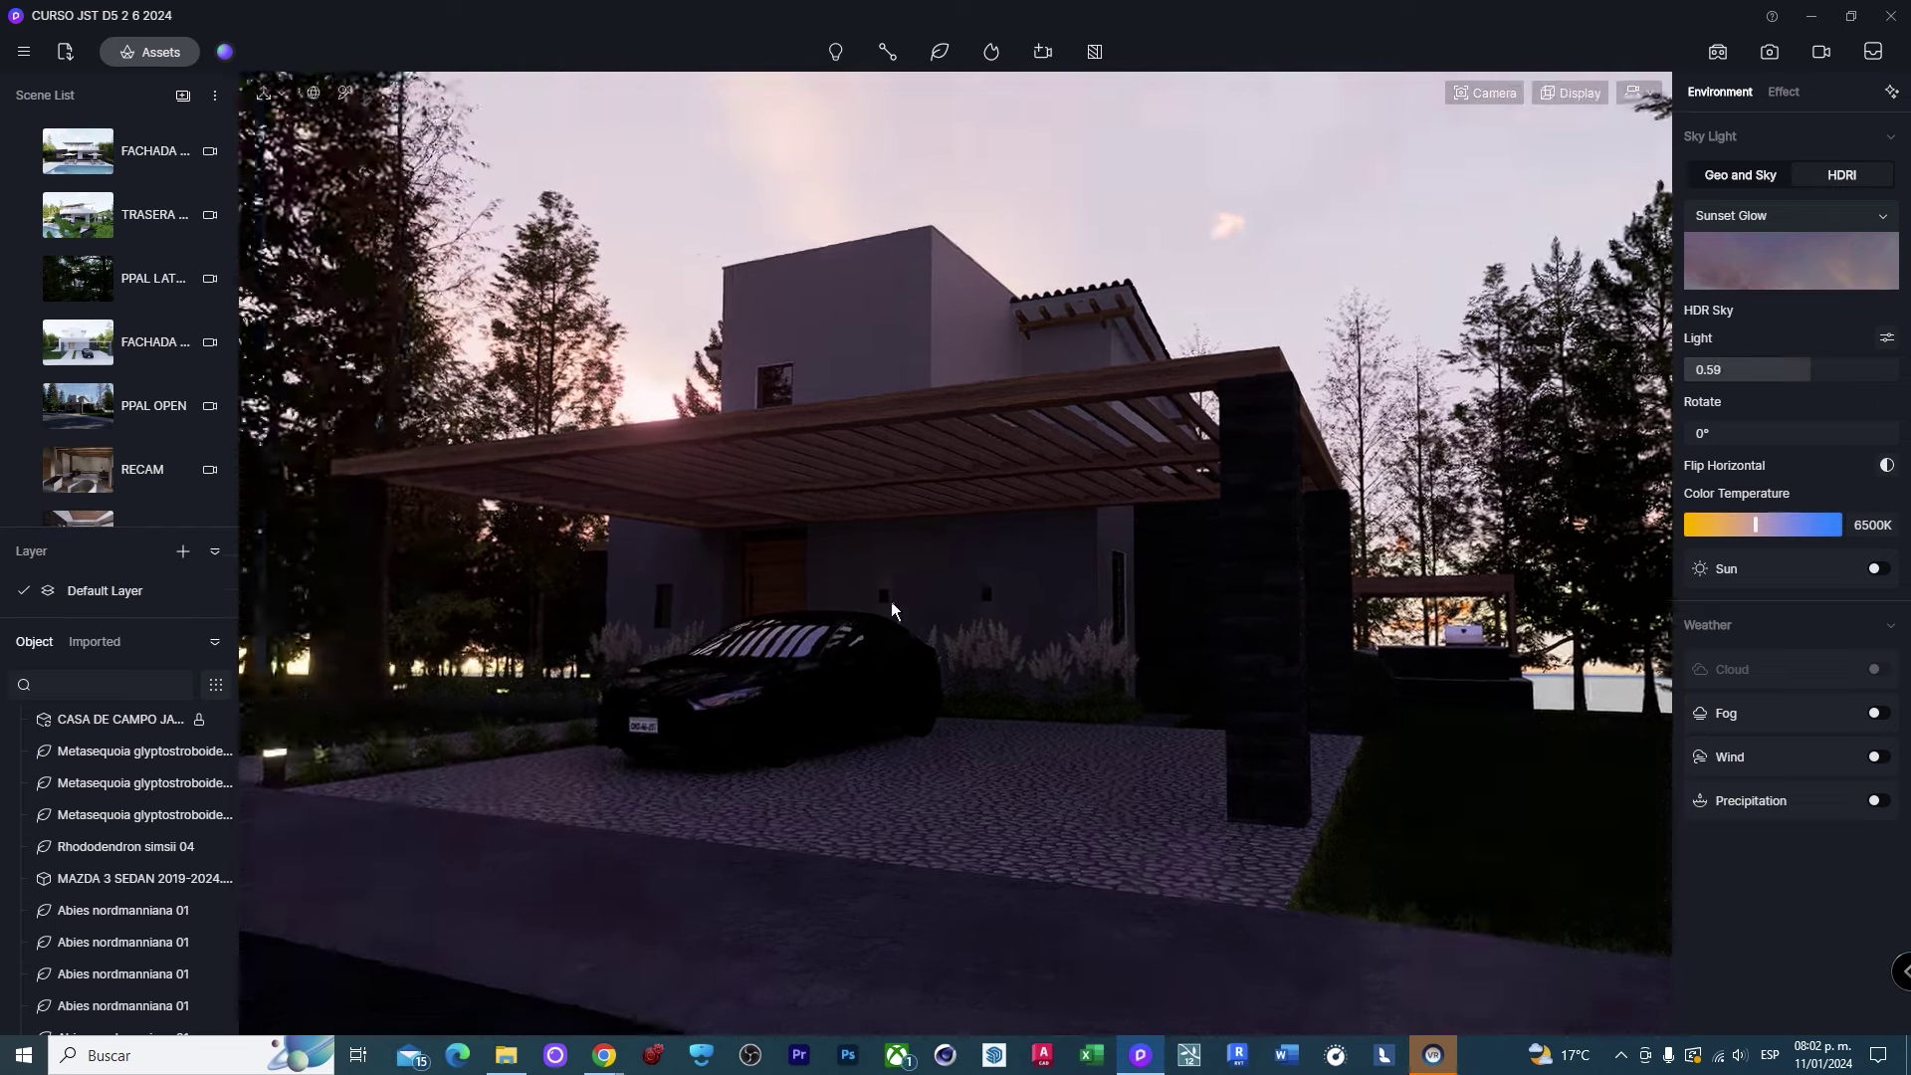
drag(1707, 430, 1463, 645)
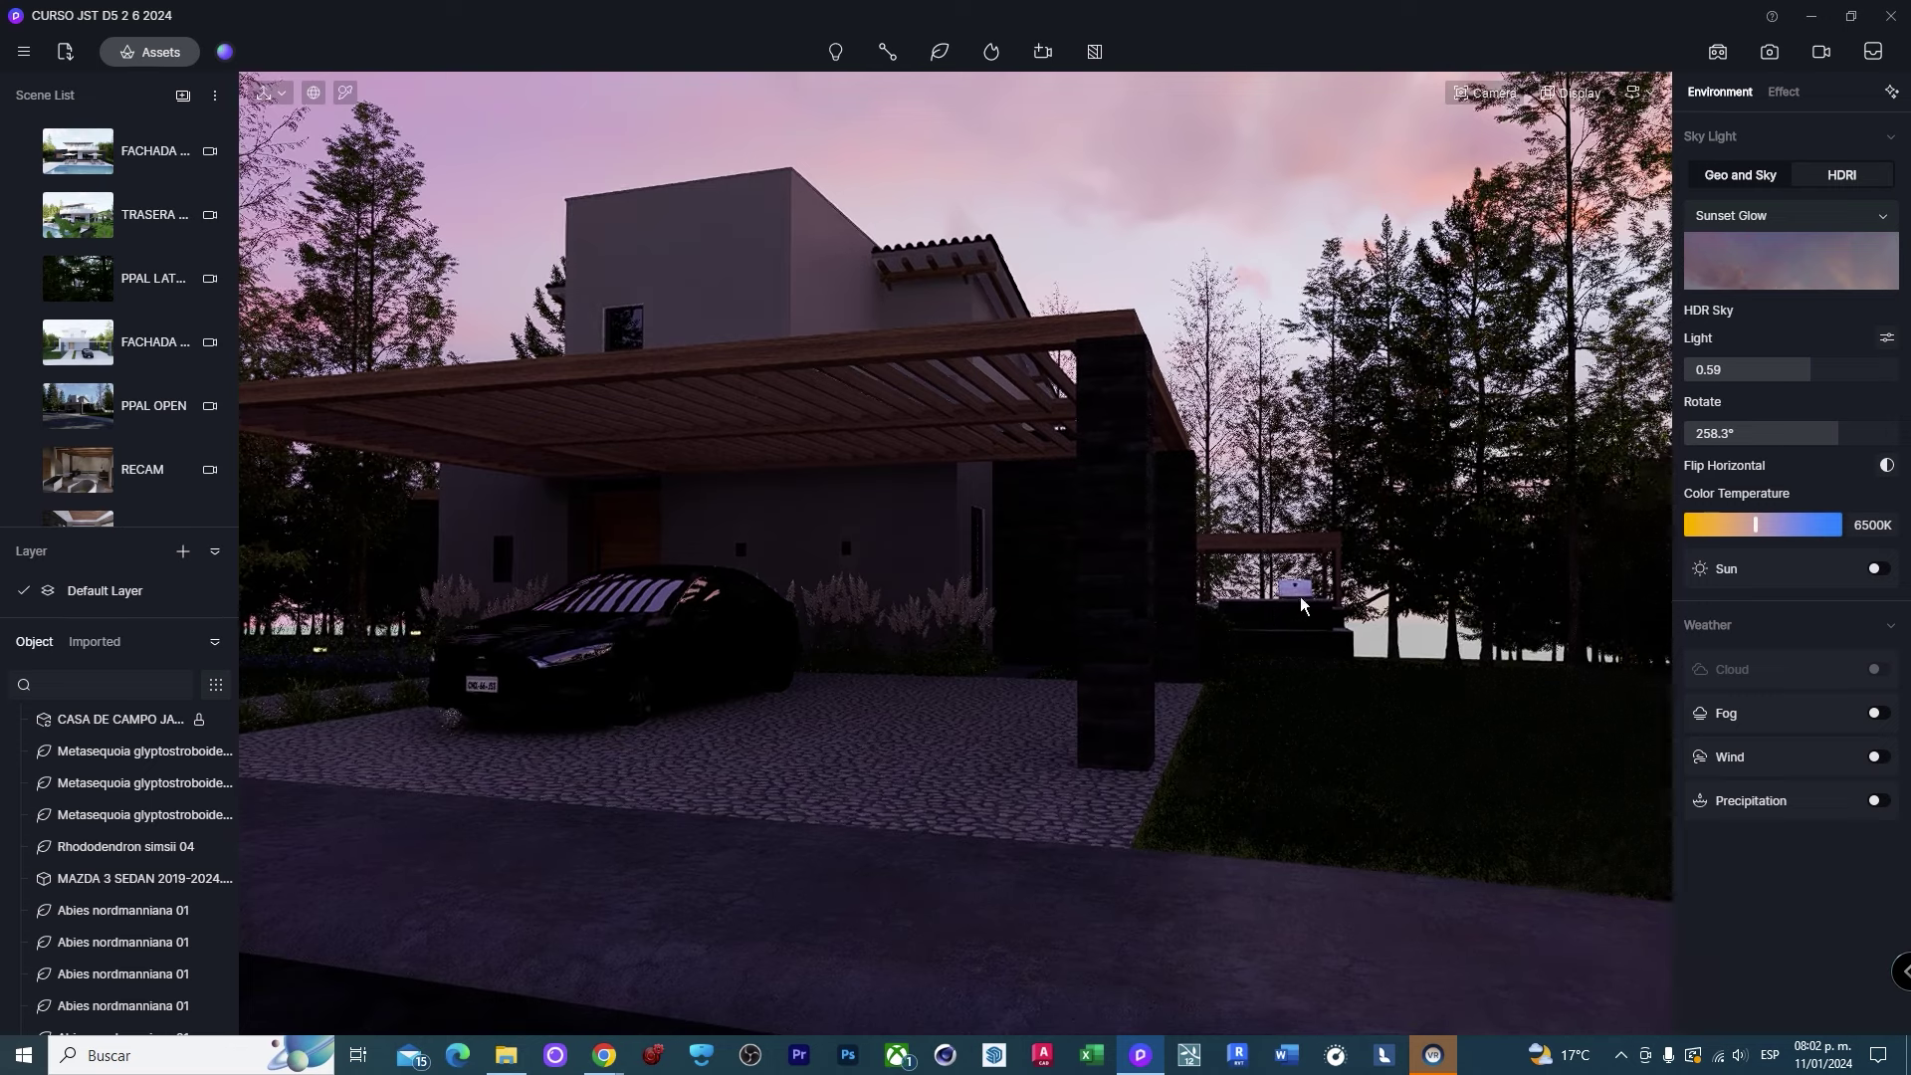
right_drag(1302, 605, 1115, 551)
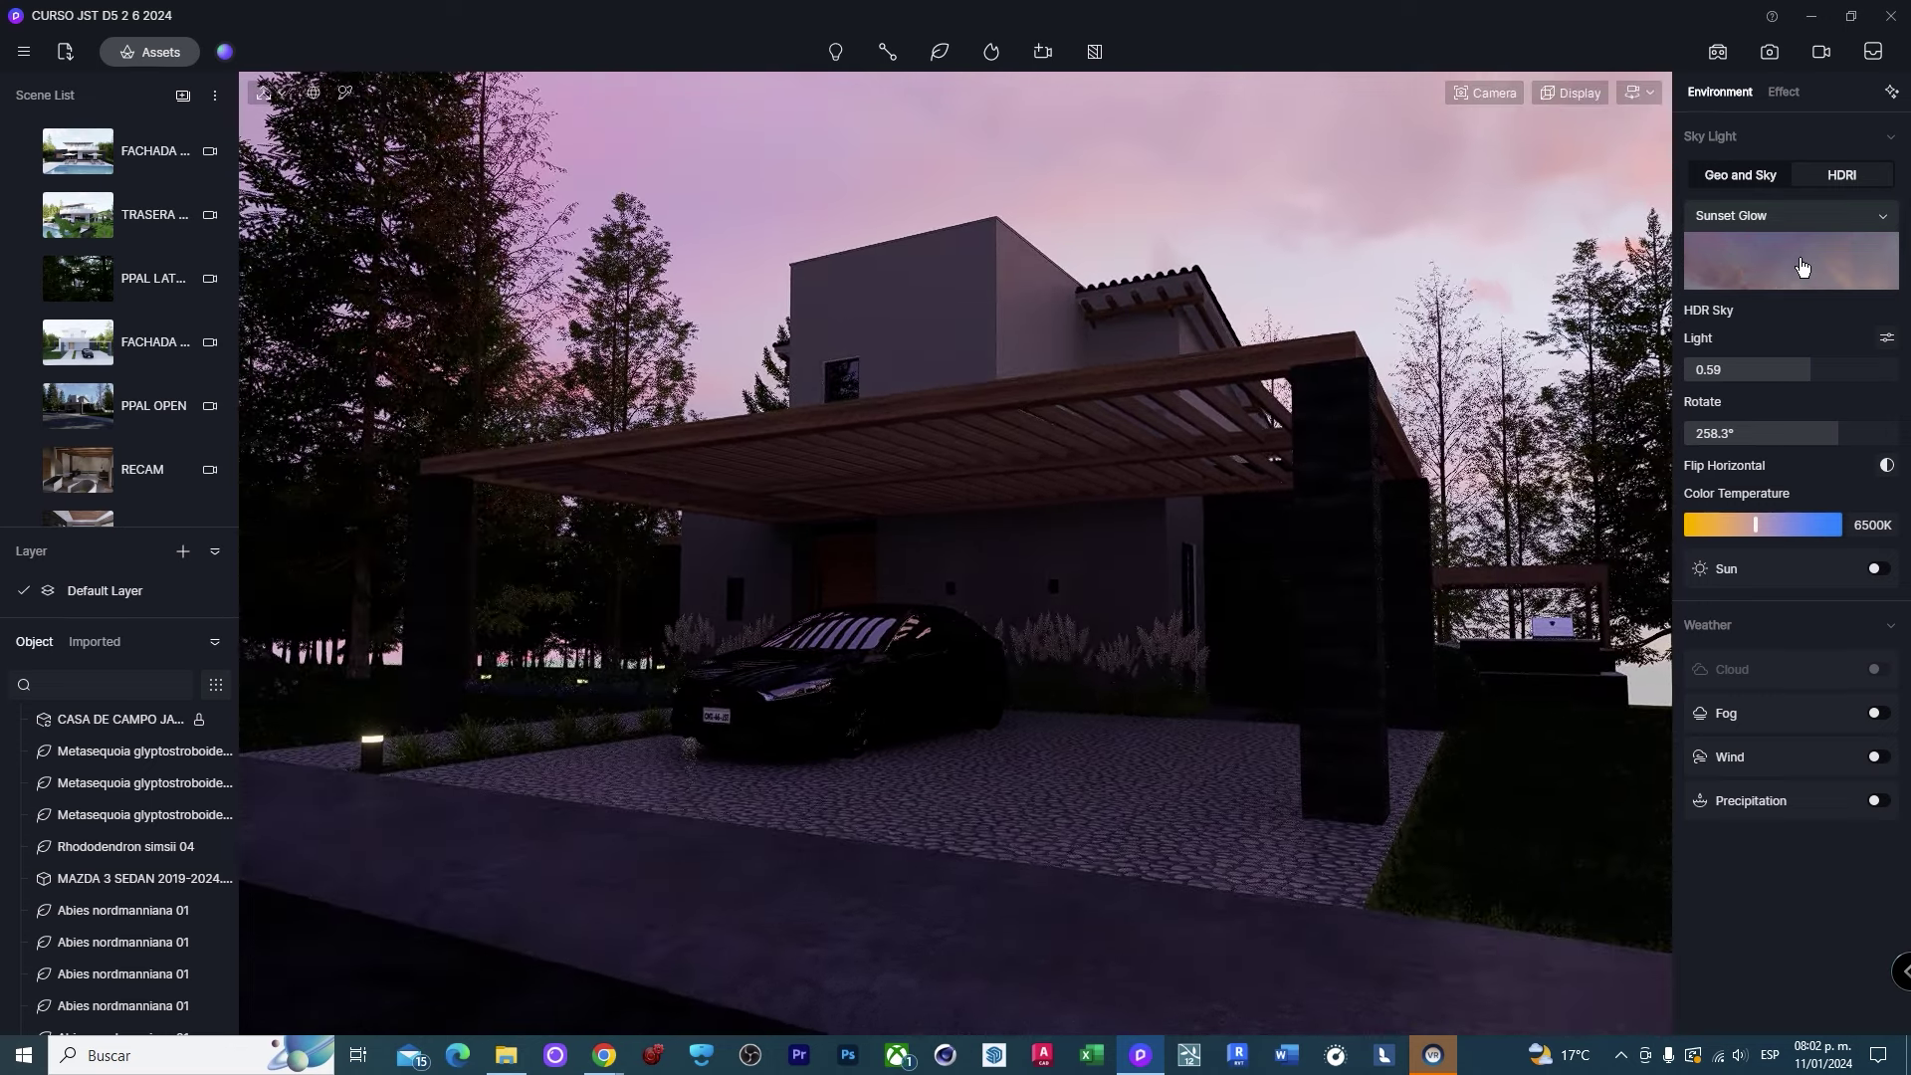
click(1802, 282)
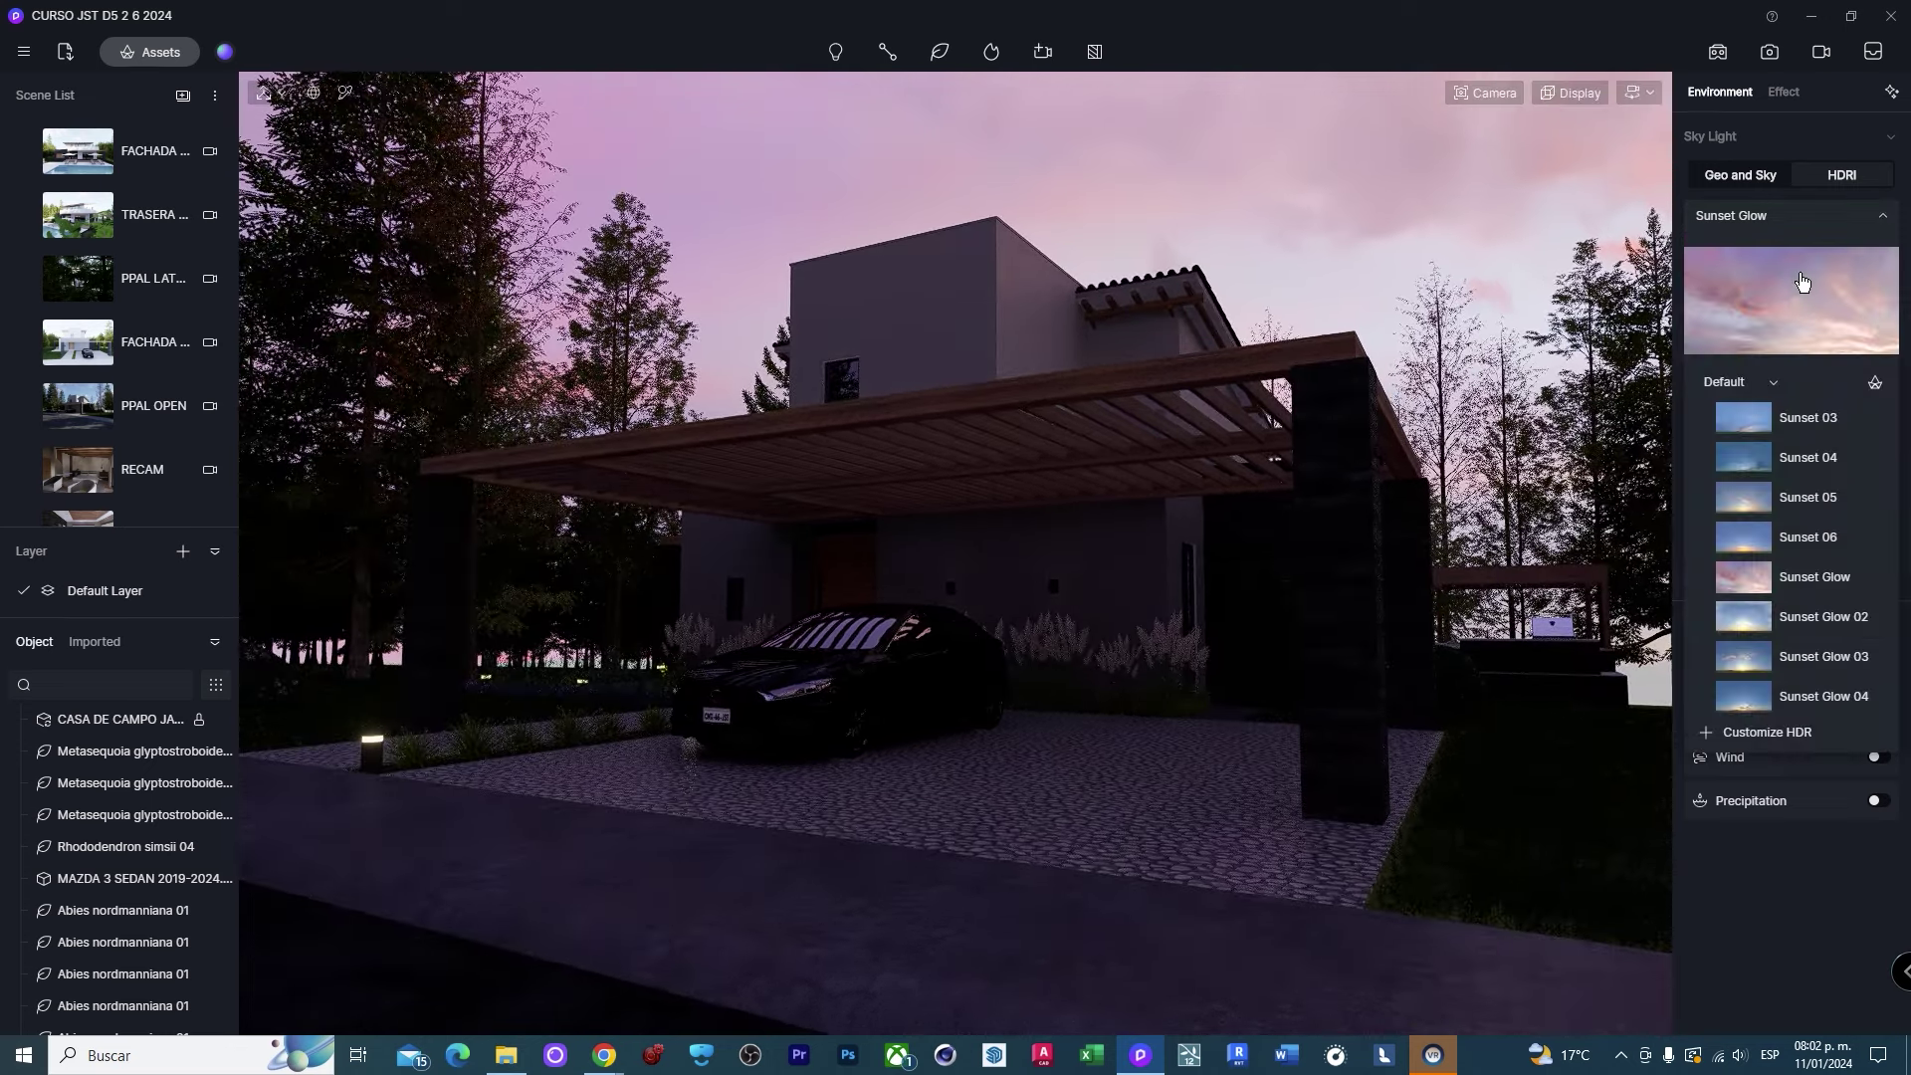
Load clarens_night_02_4k.hdr from G:\CURSO D5 2.6 2024\IMAGENES as a custom HDR sky.
click(1751, 742)
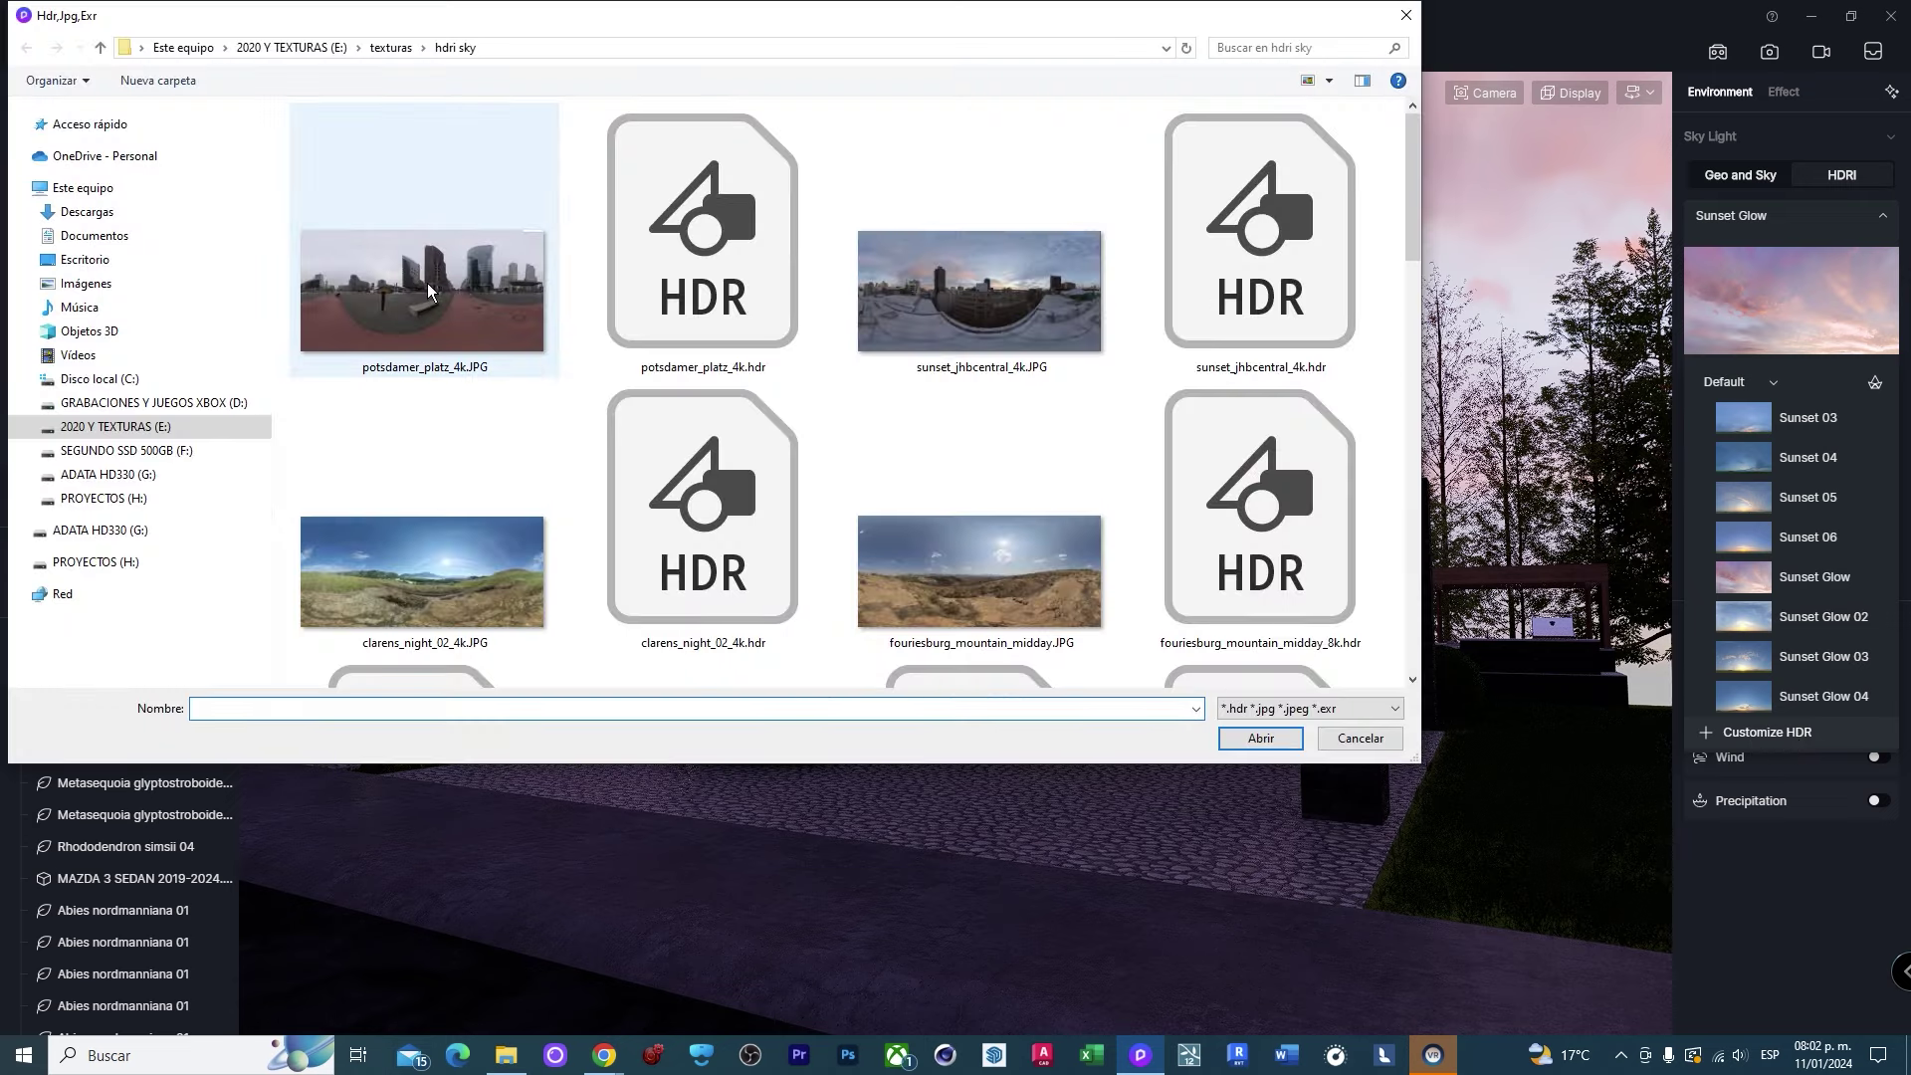
scroll(697, 373, down, 3)
scroll(640, 373, up, 5)
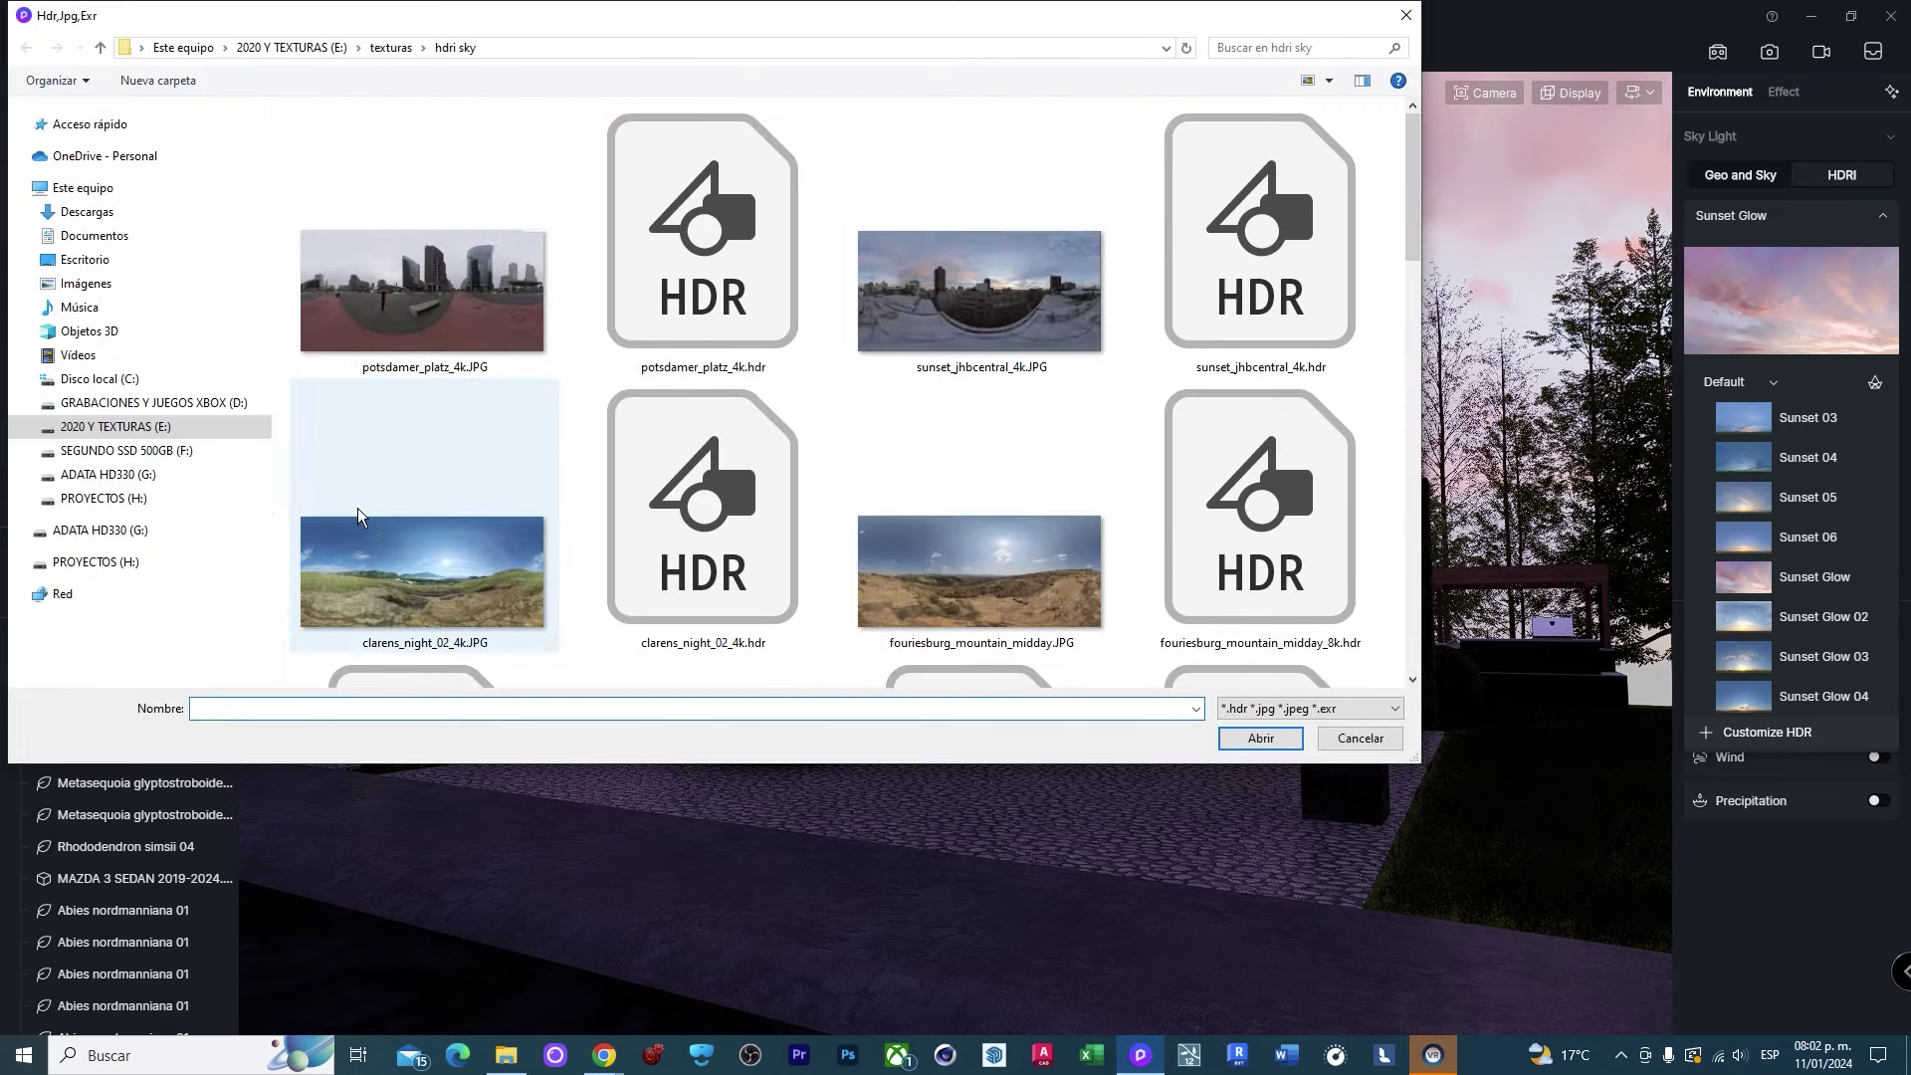
click(100, 531)
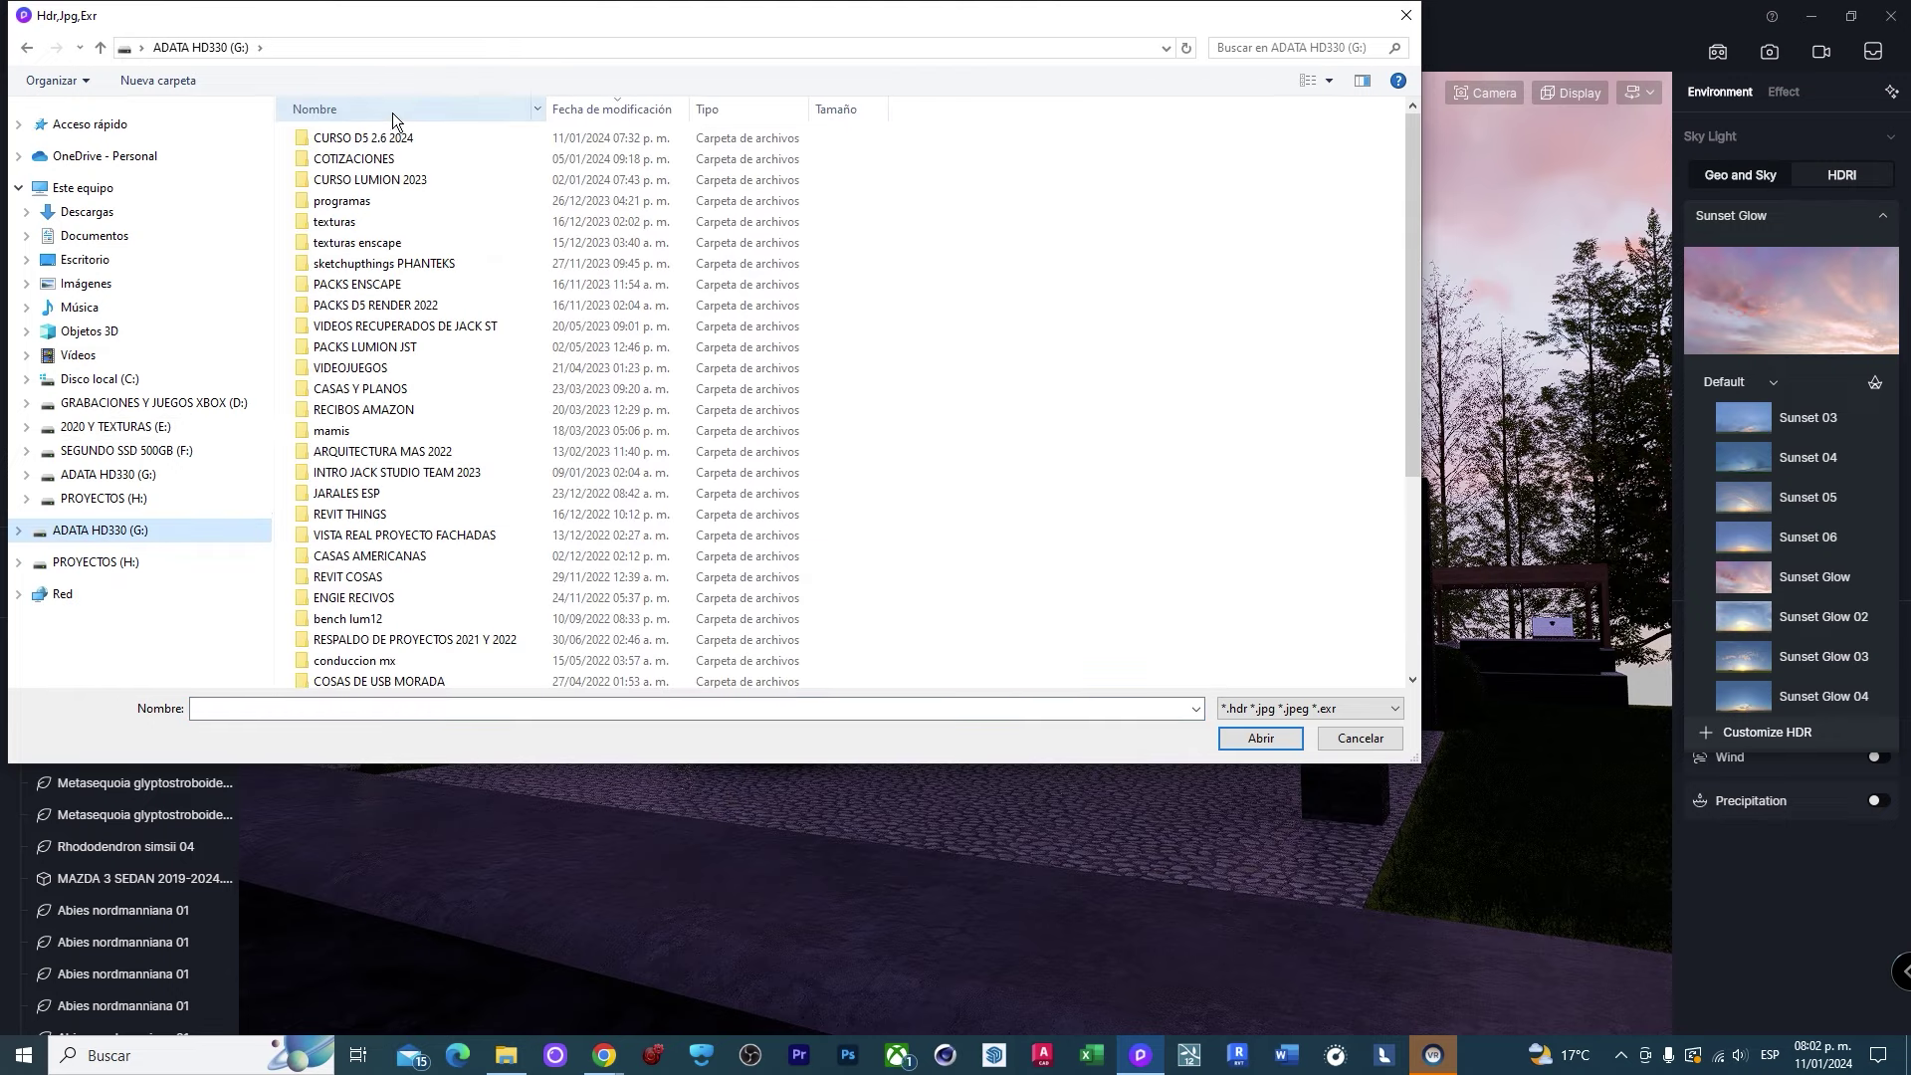
right_click(999, 260)
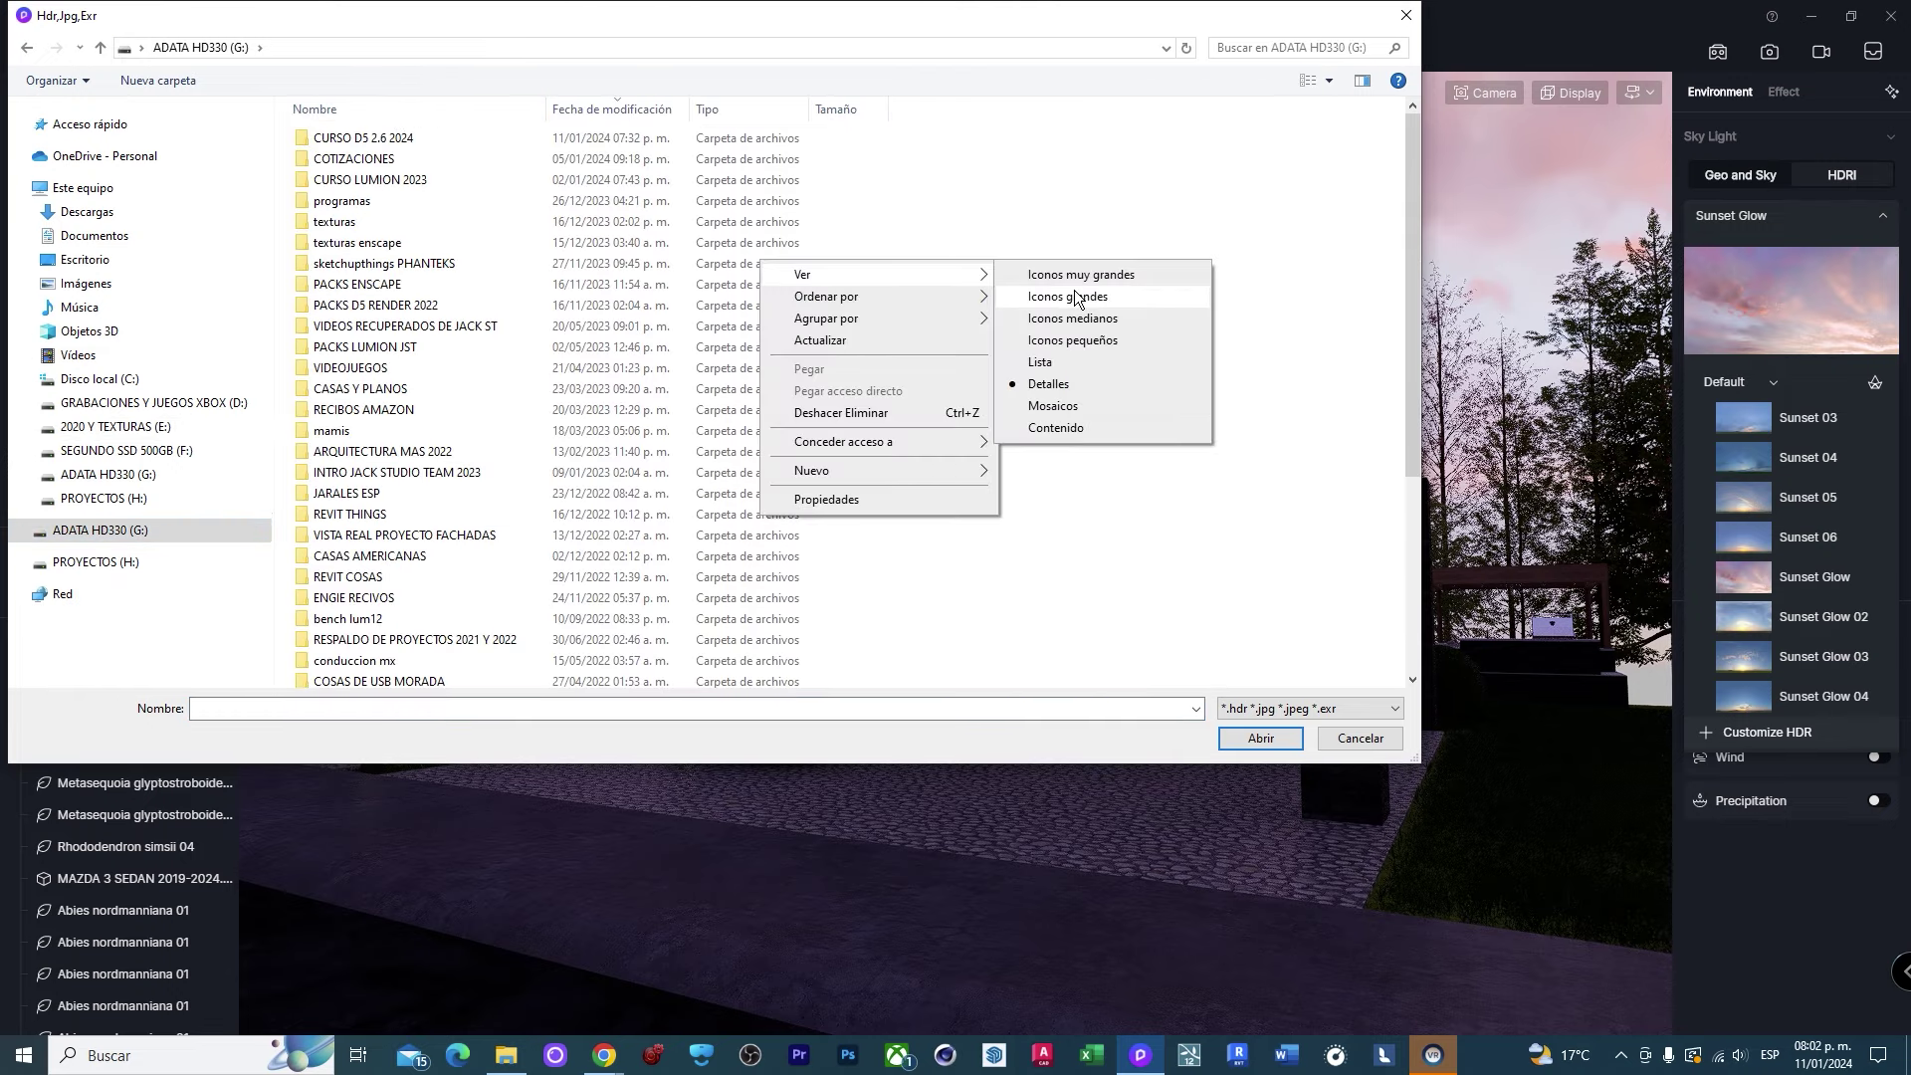
click(1041, 295)
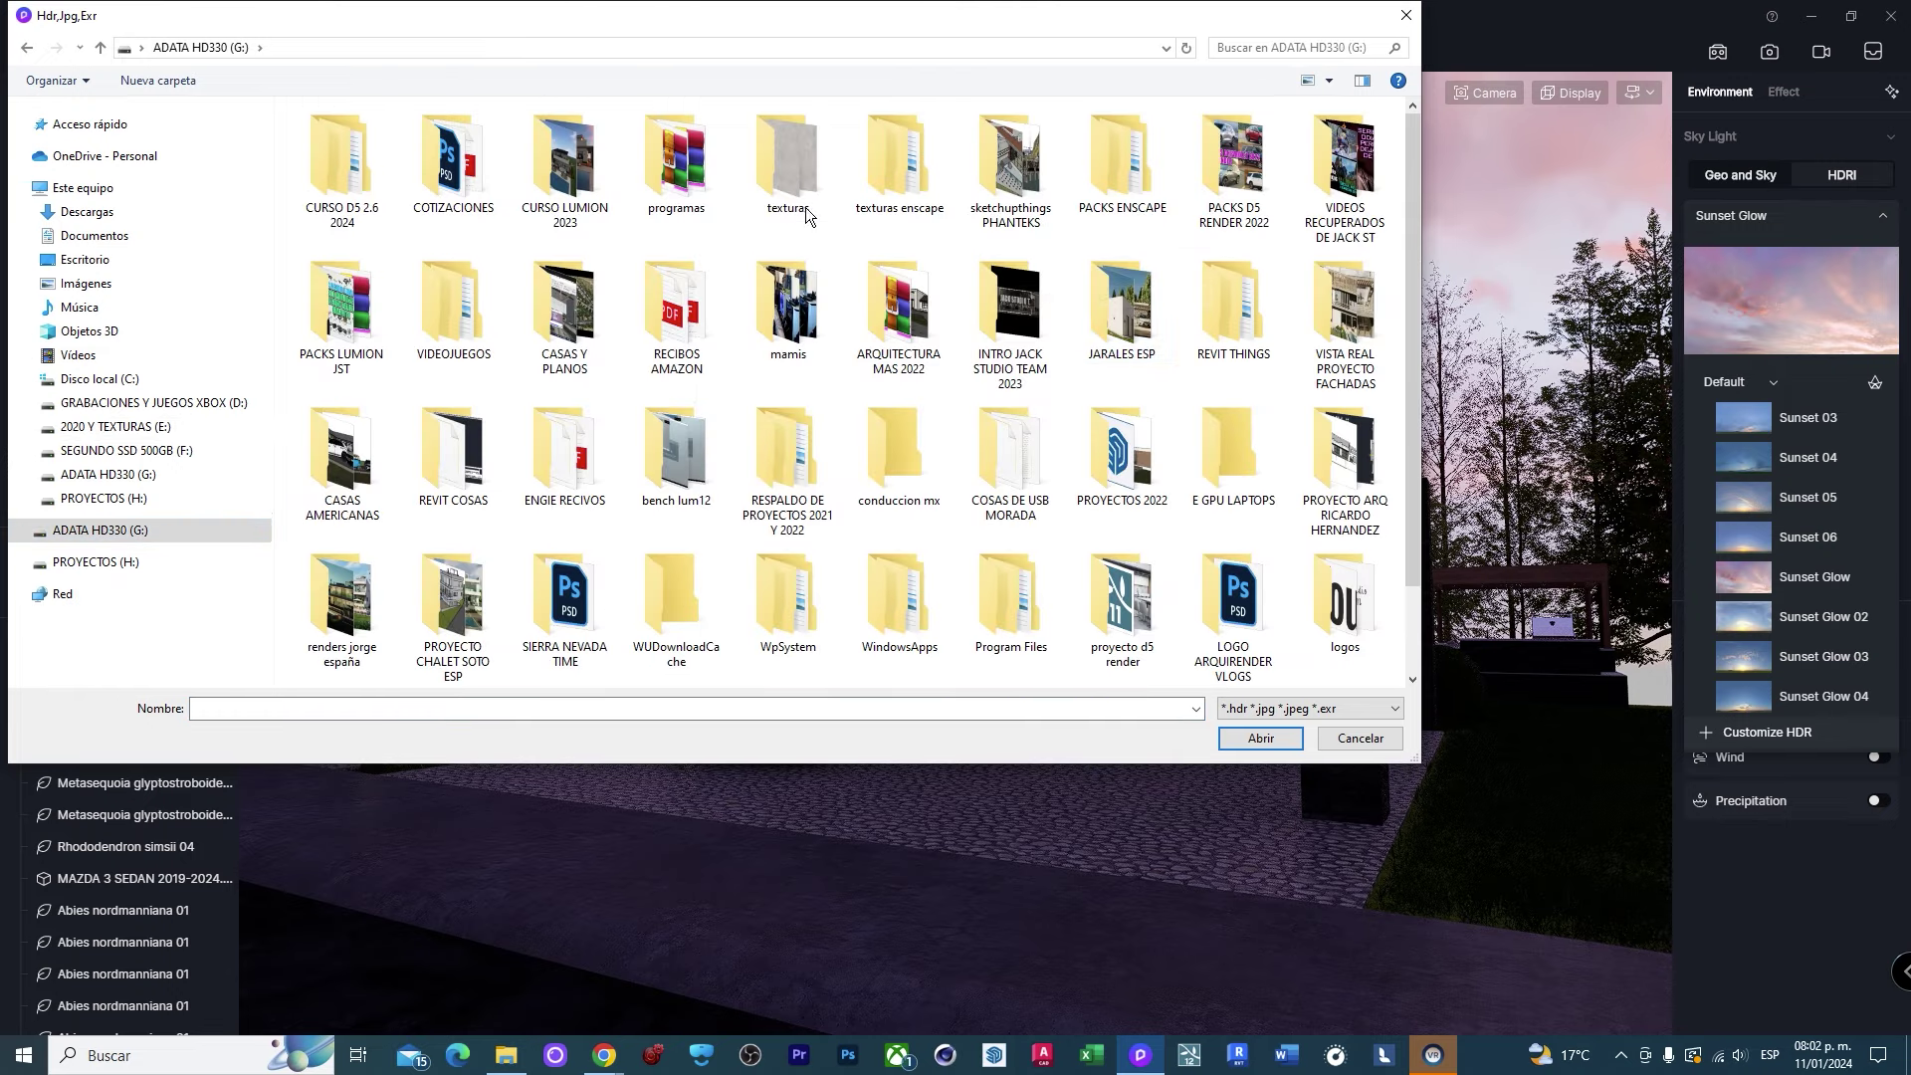
double_click(360, 171)
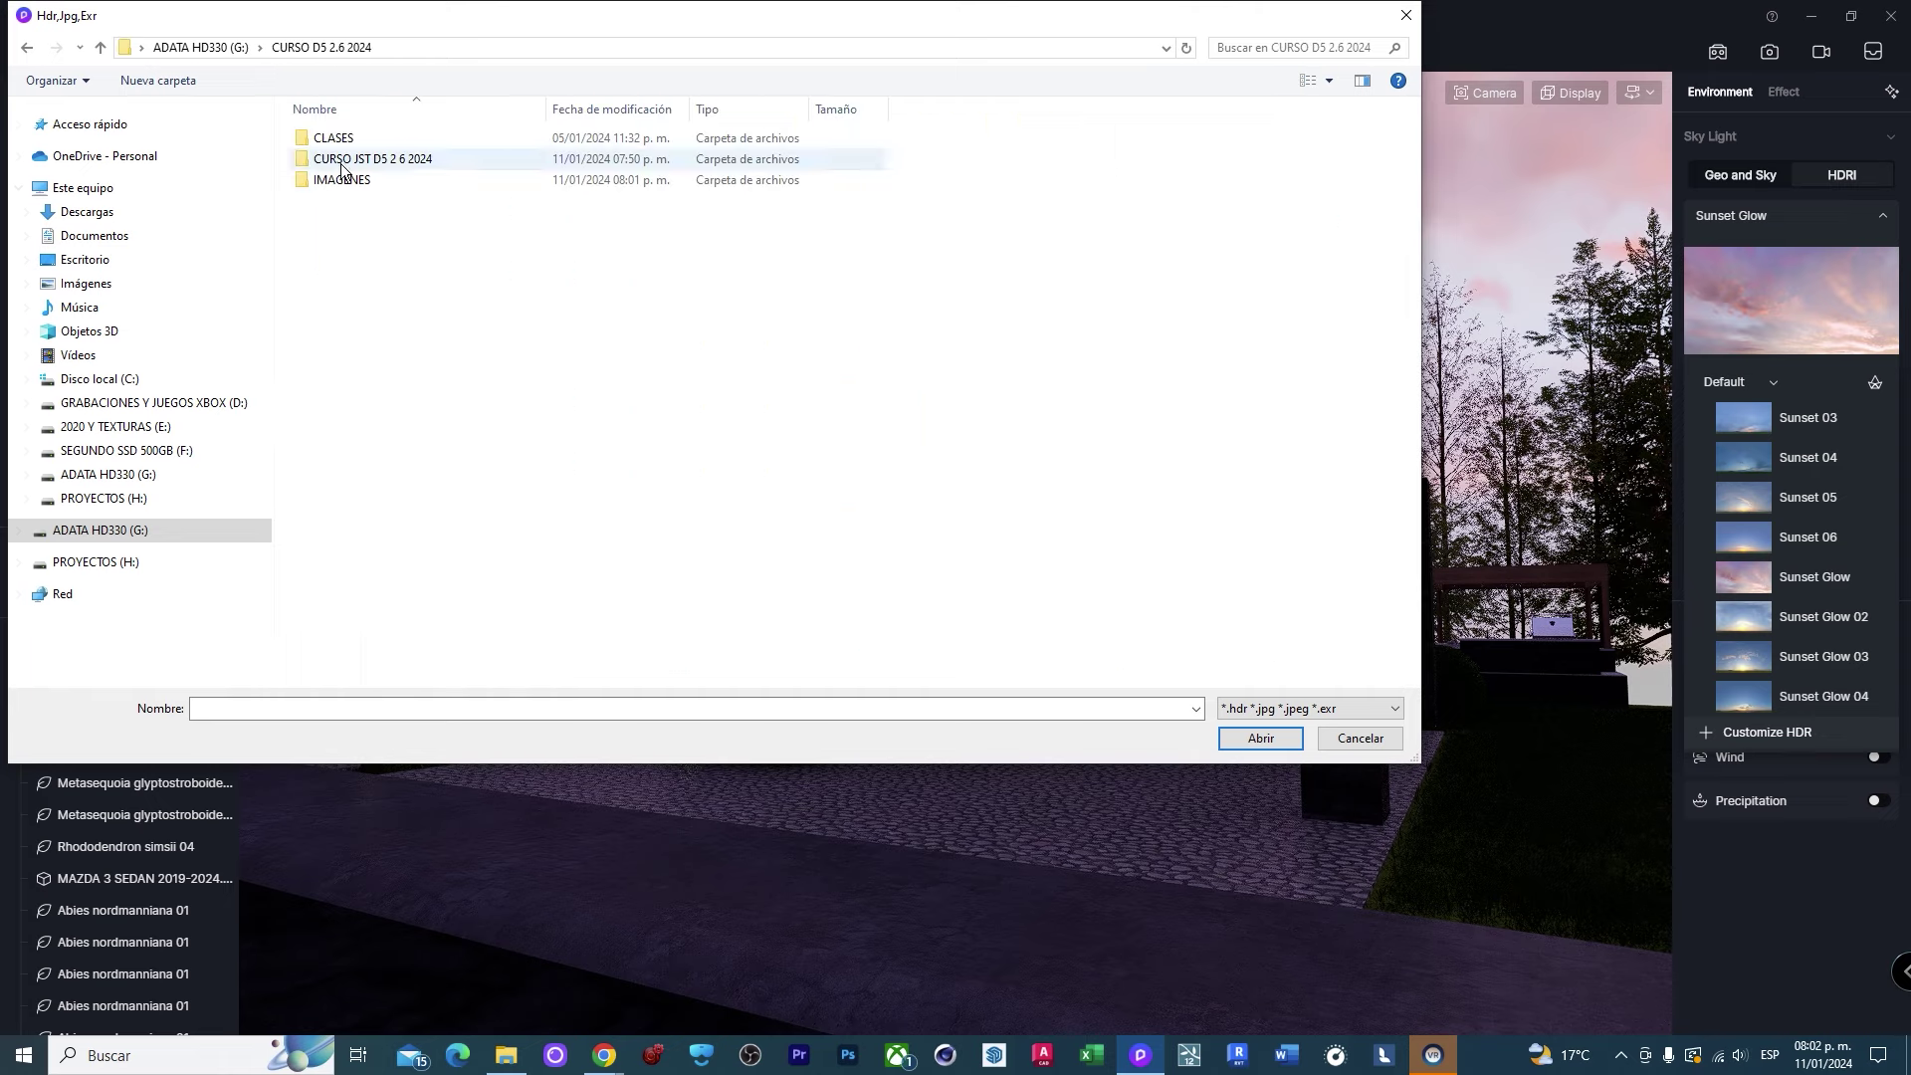
double_click(364, 176)
click(458, 190)
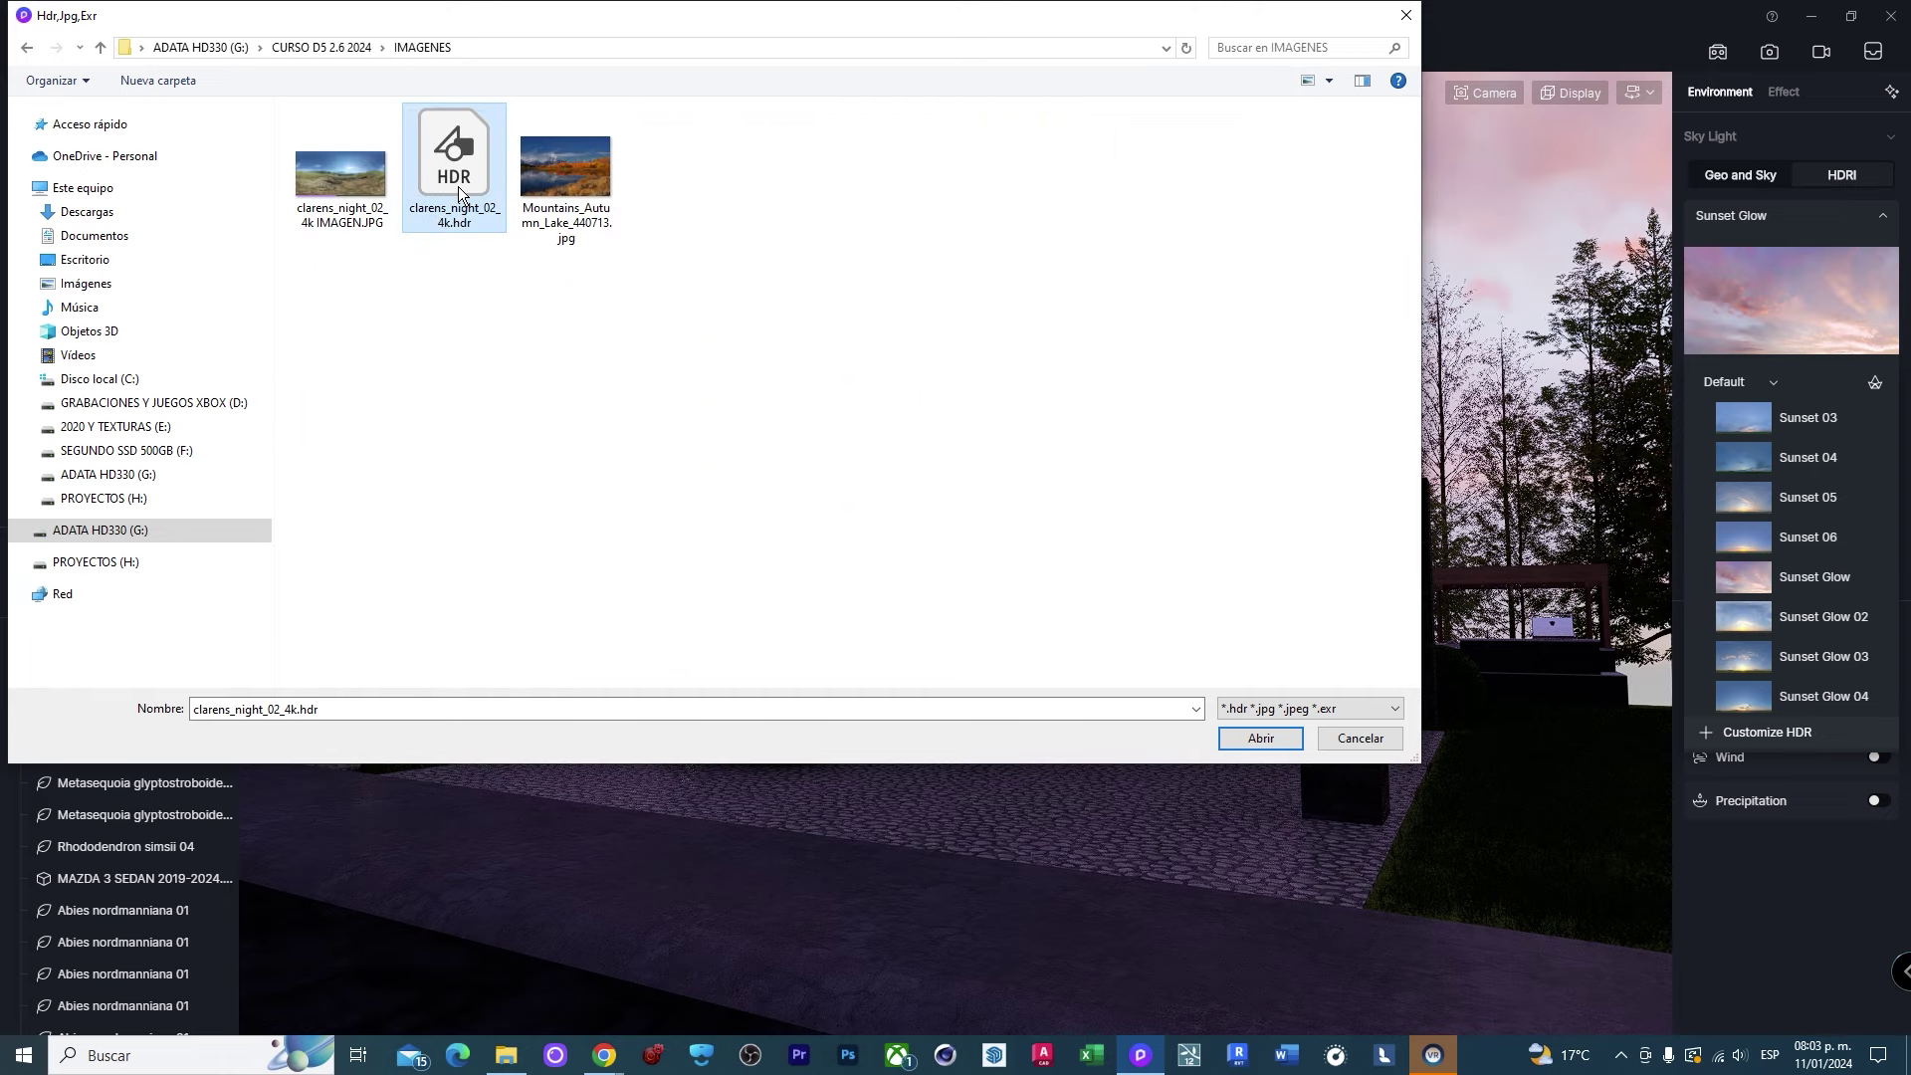
click(1256, 737)
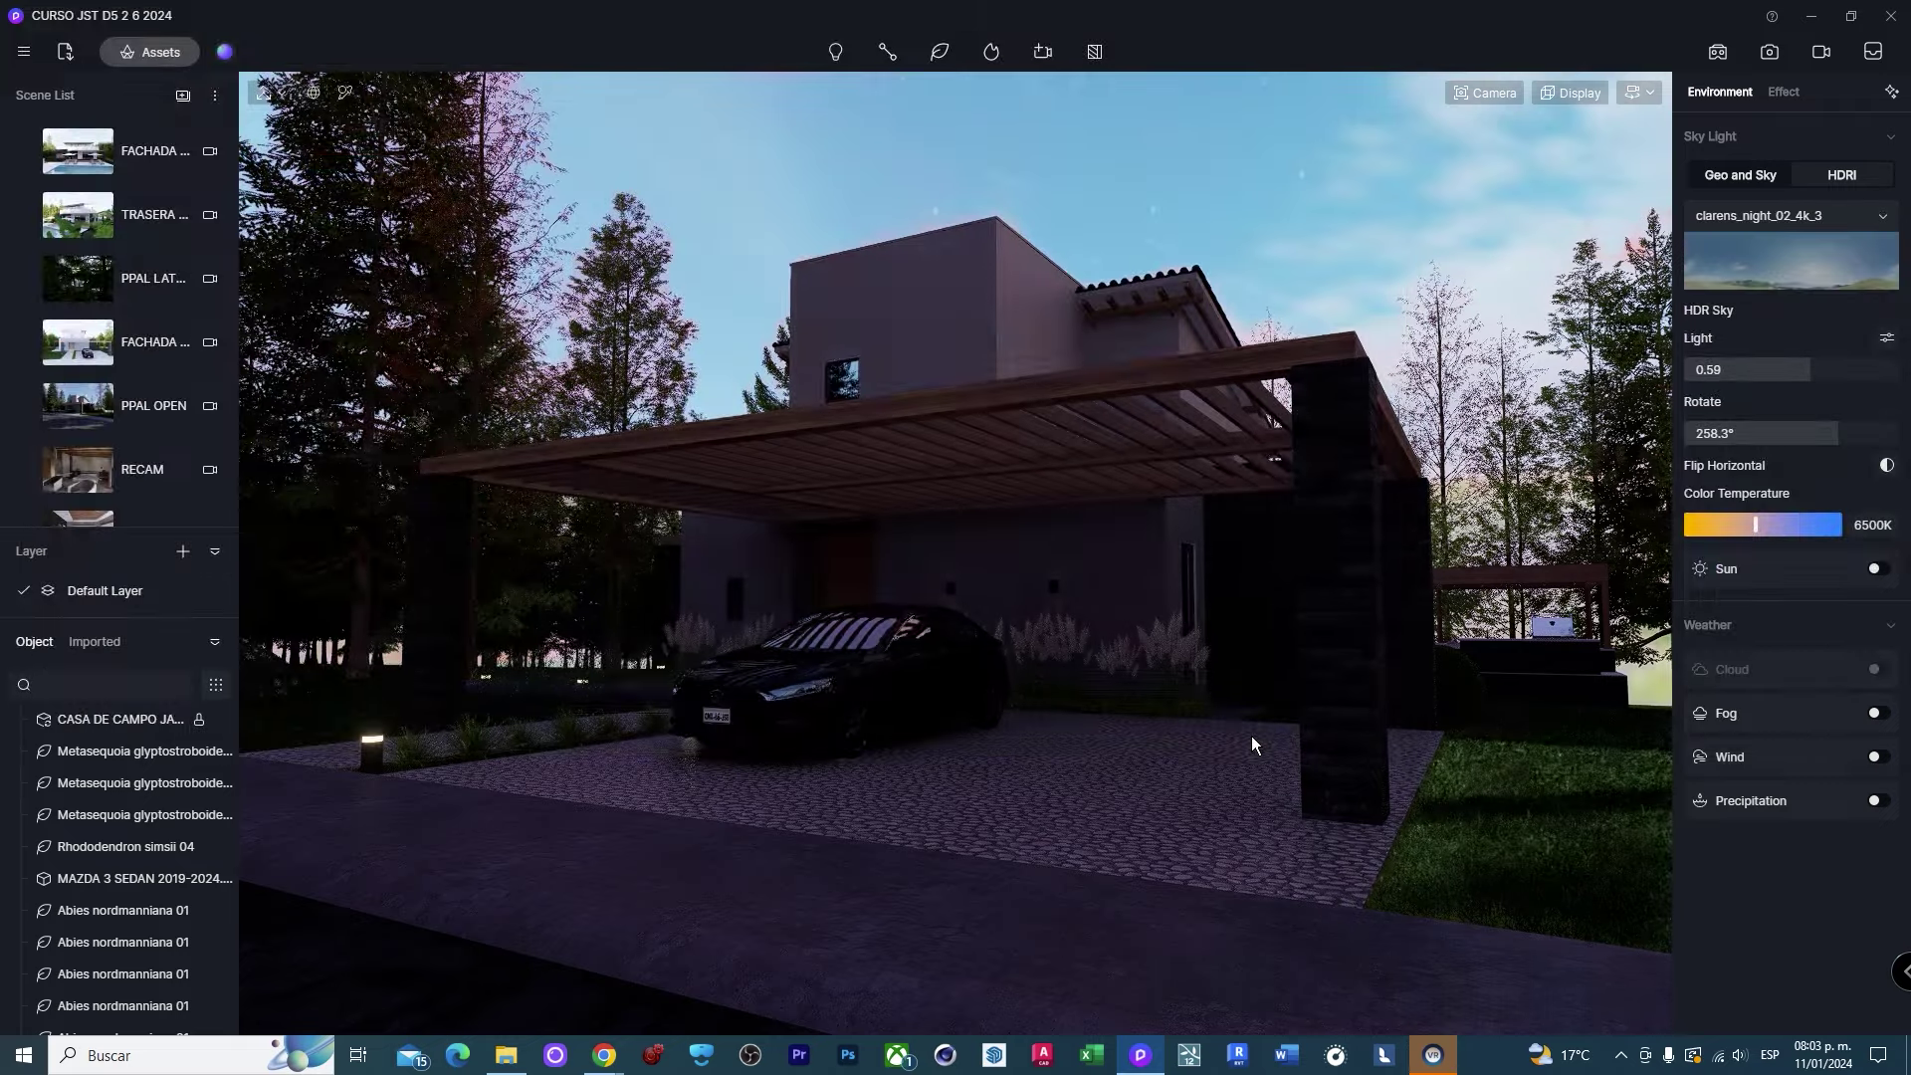
Rotate the clarens_night_02_4k sky to 71.7° and fly the camera around the house.
right_drag(1286, 552, 1413, 517)
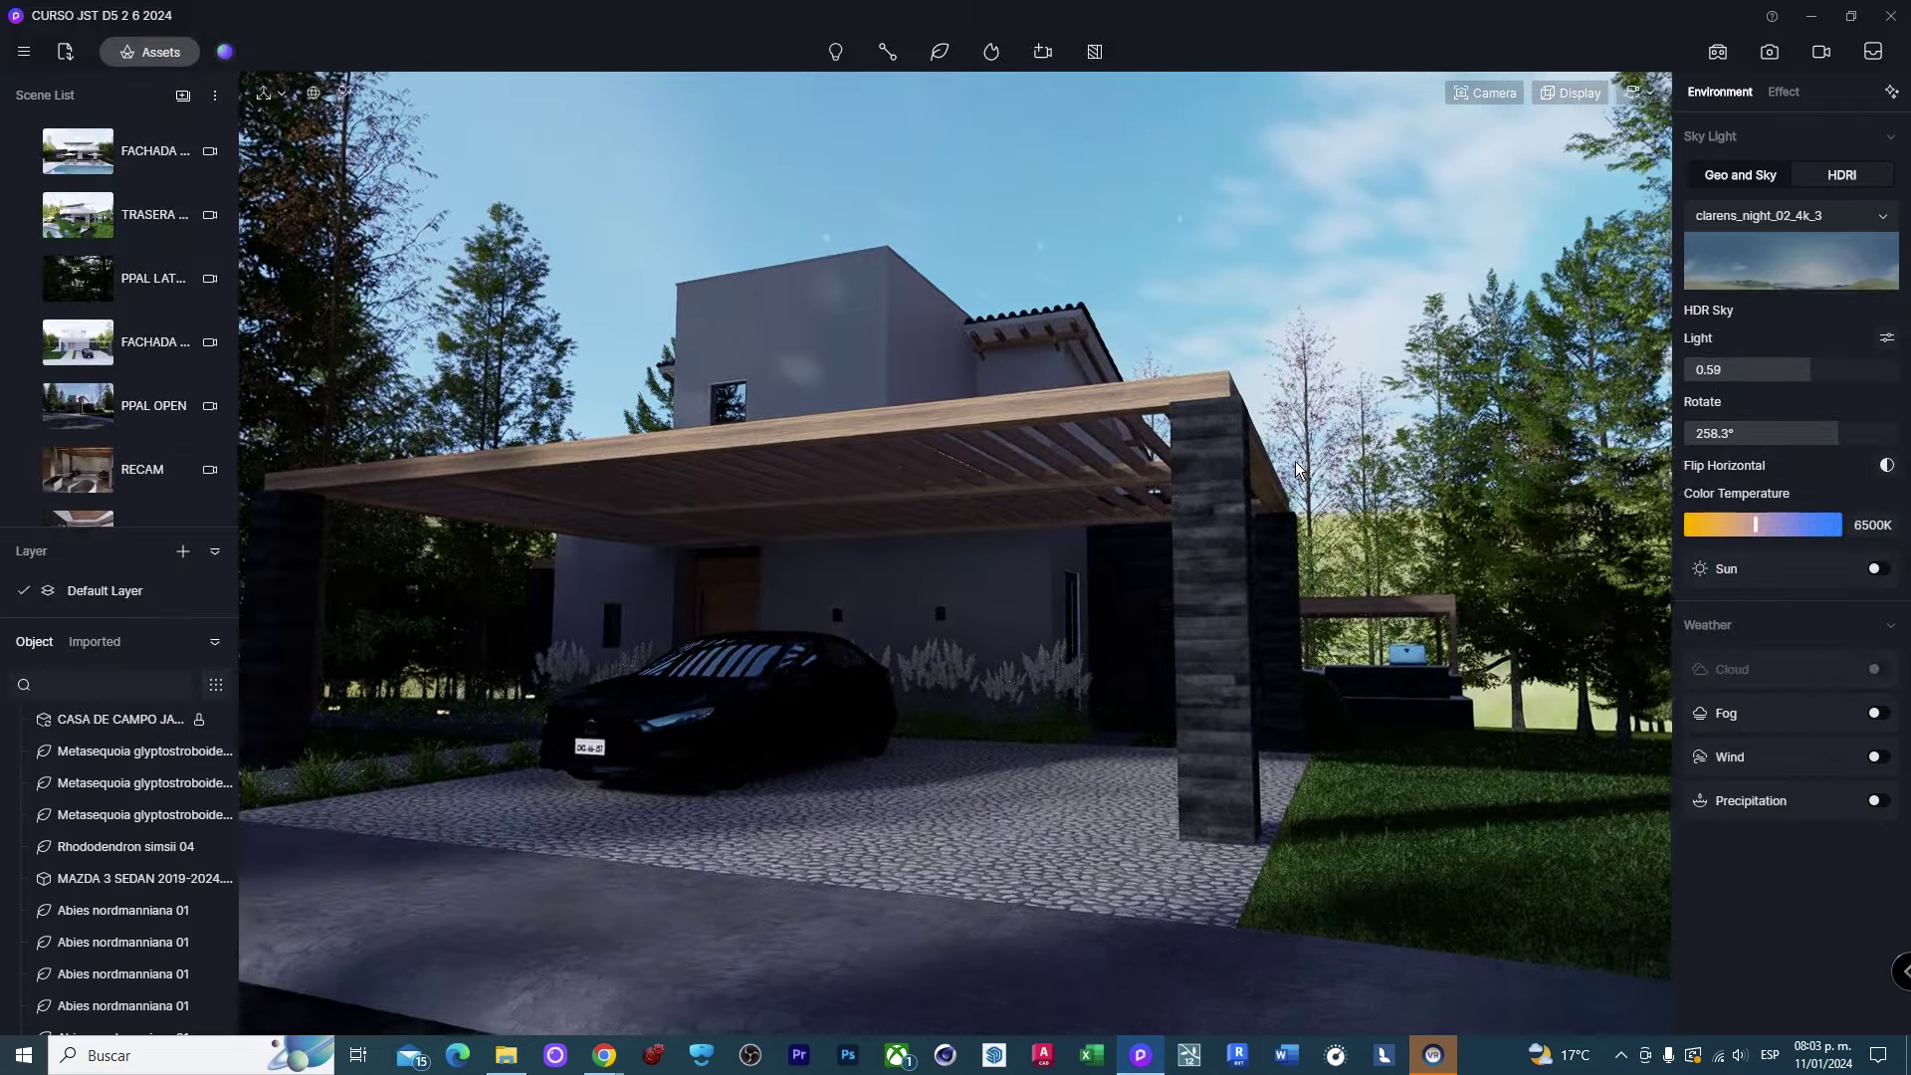
drag(1831, 435, 1757, 439)
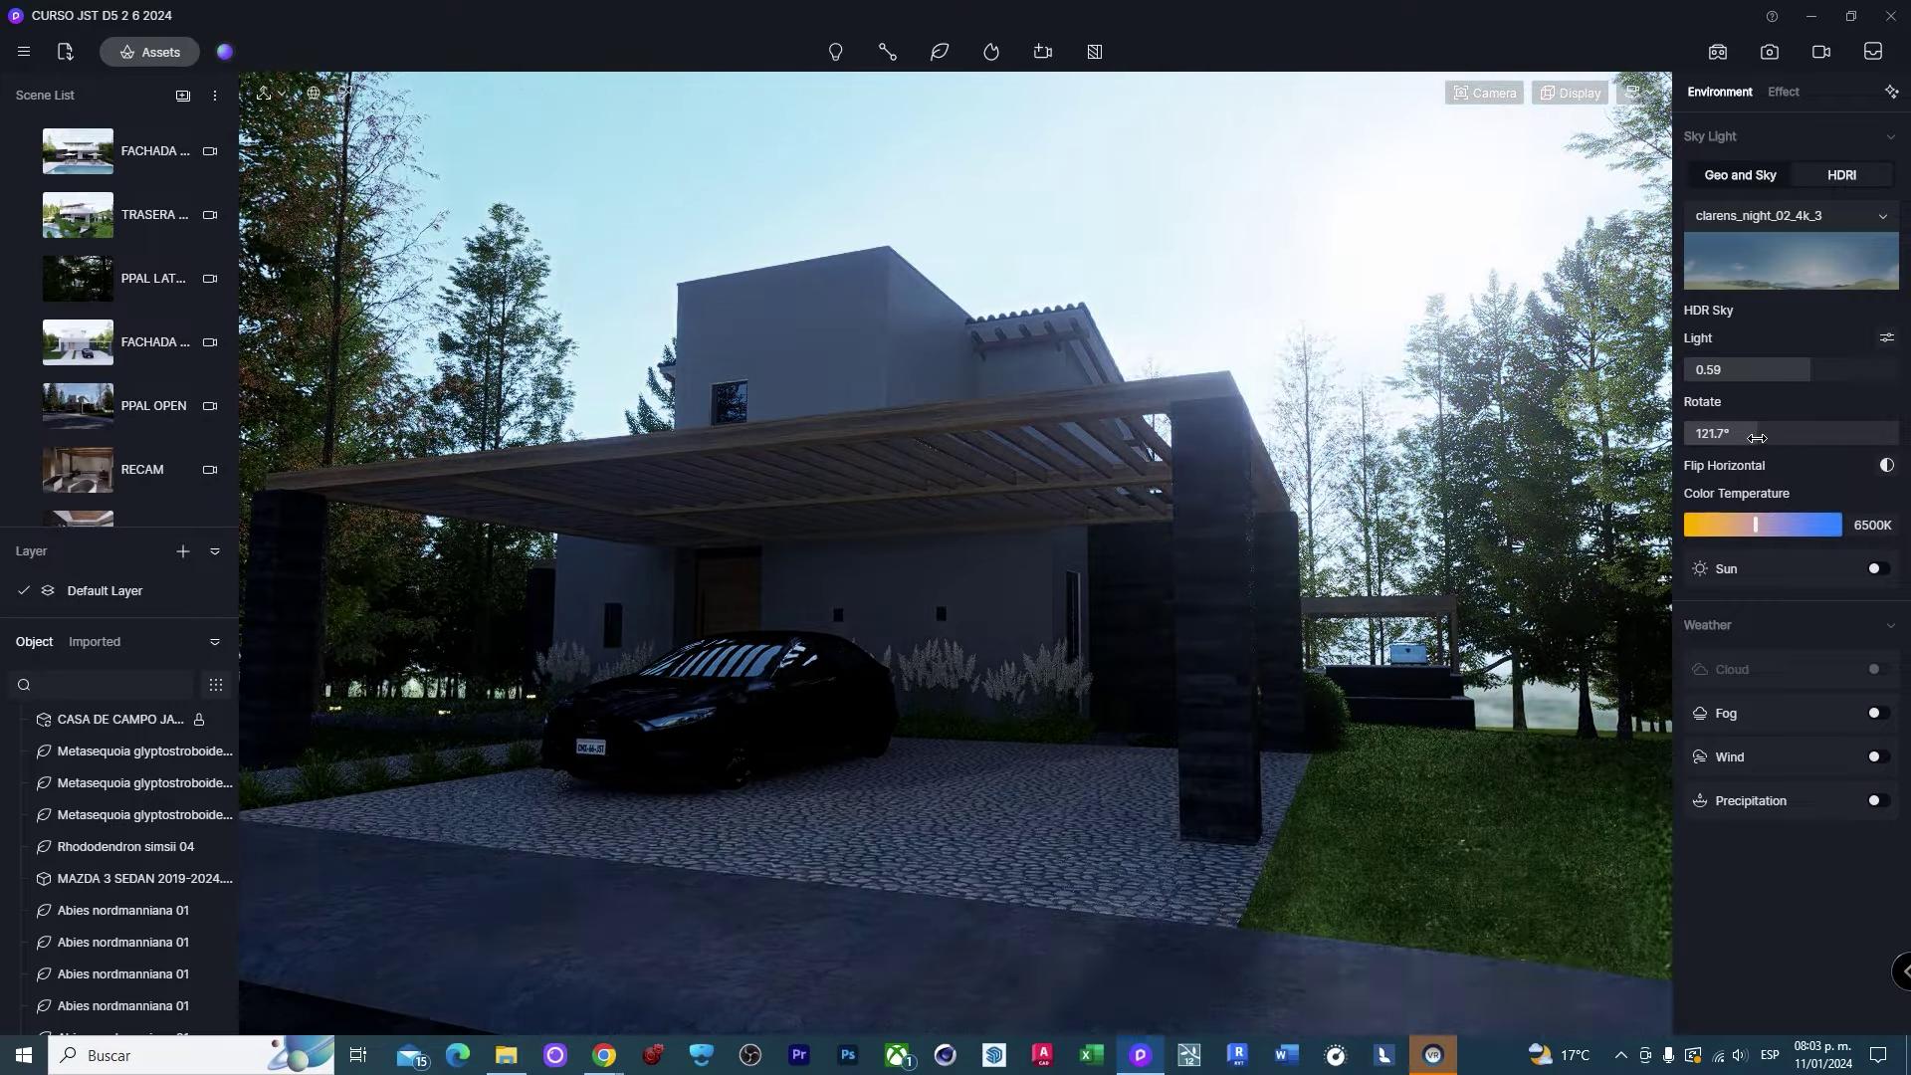
scroll(1119, 604, up, 3)
key(e)
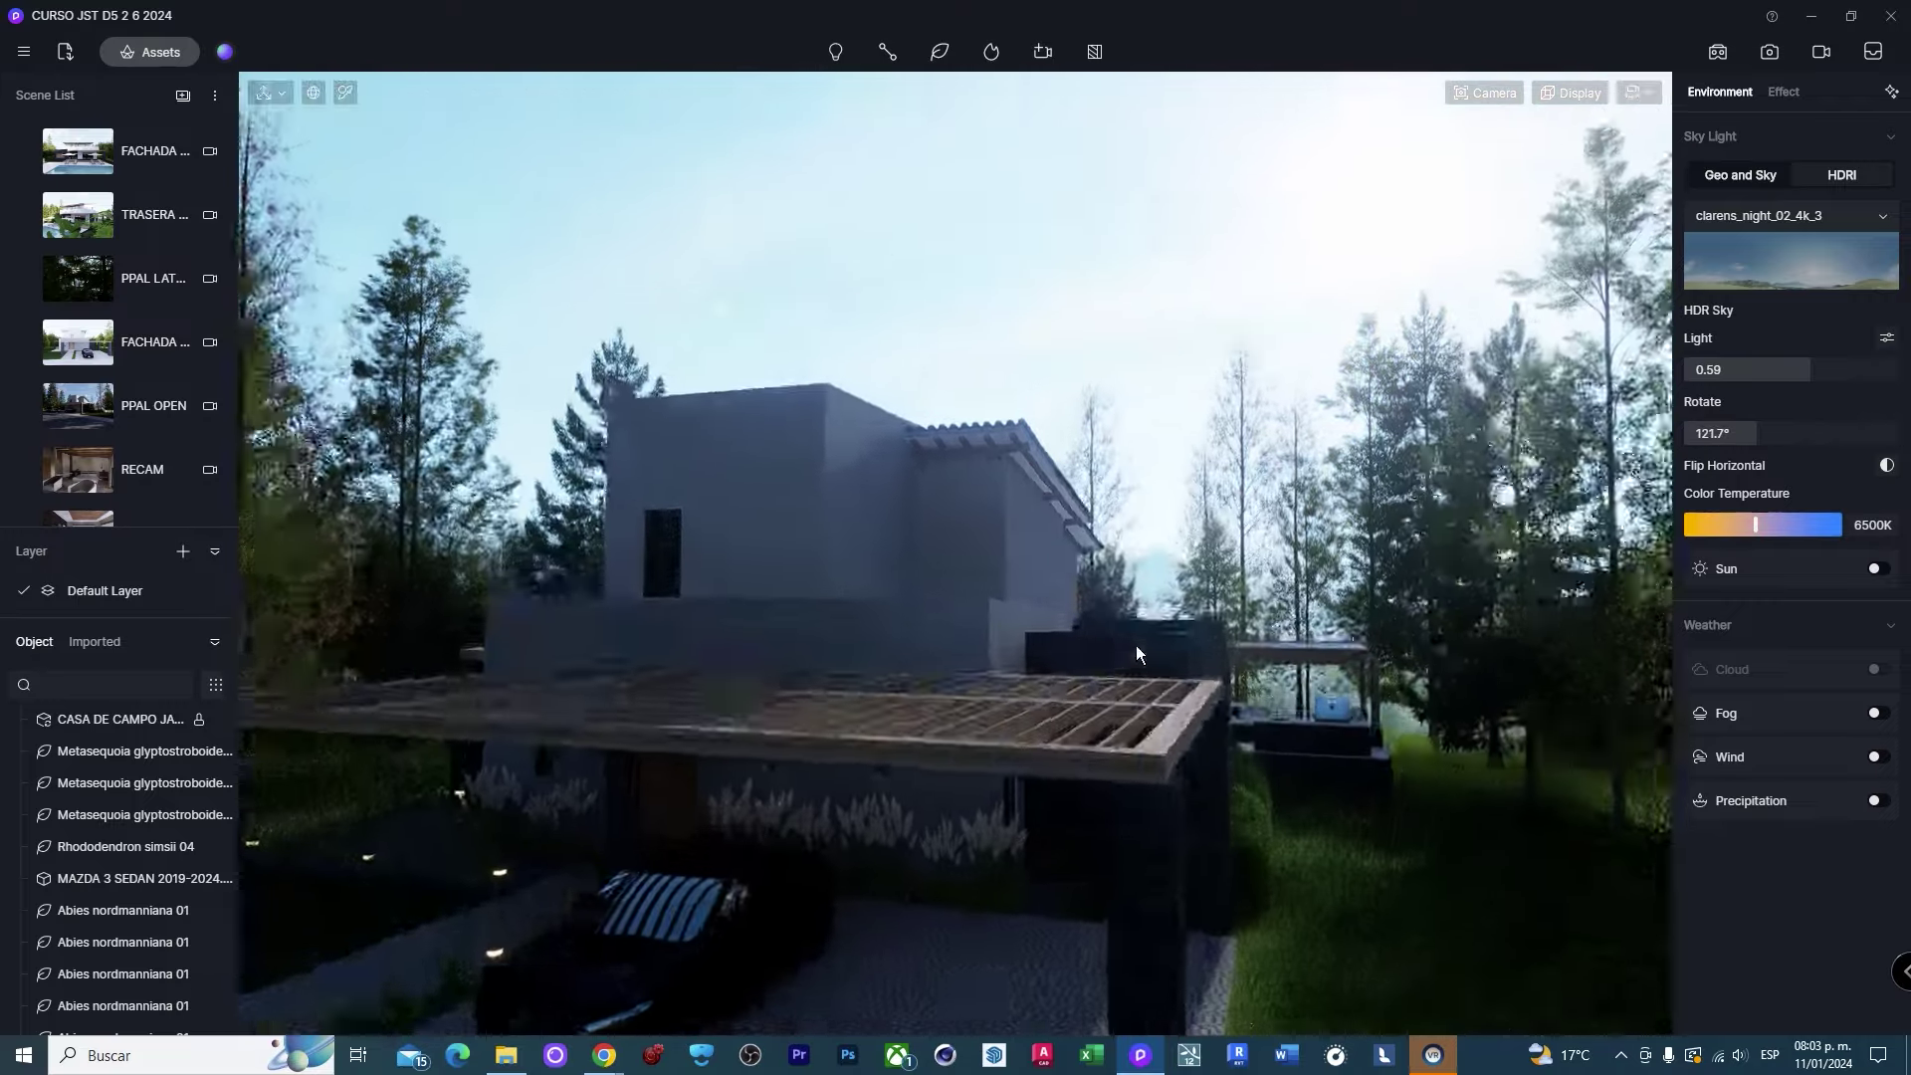
key(w)
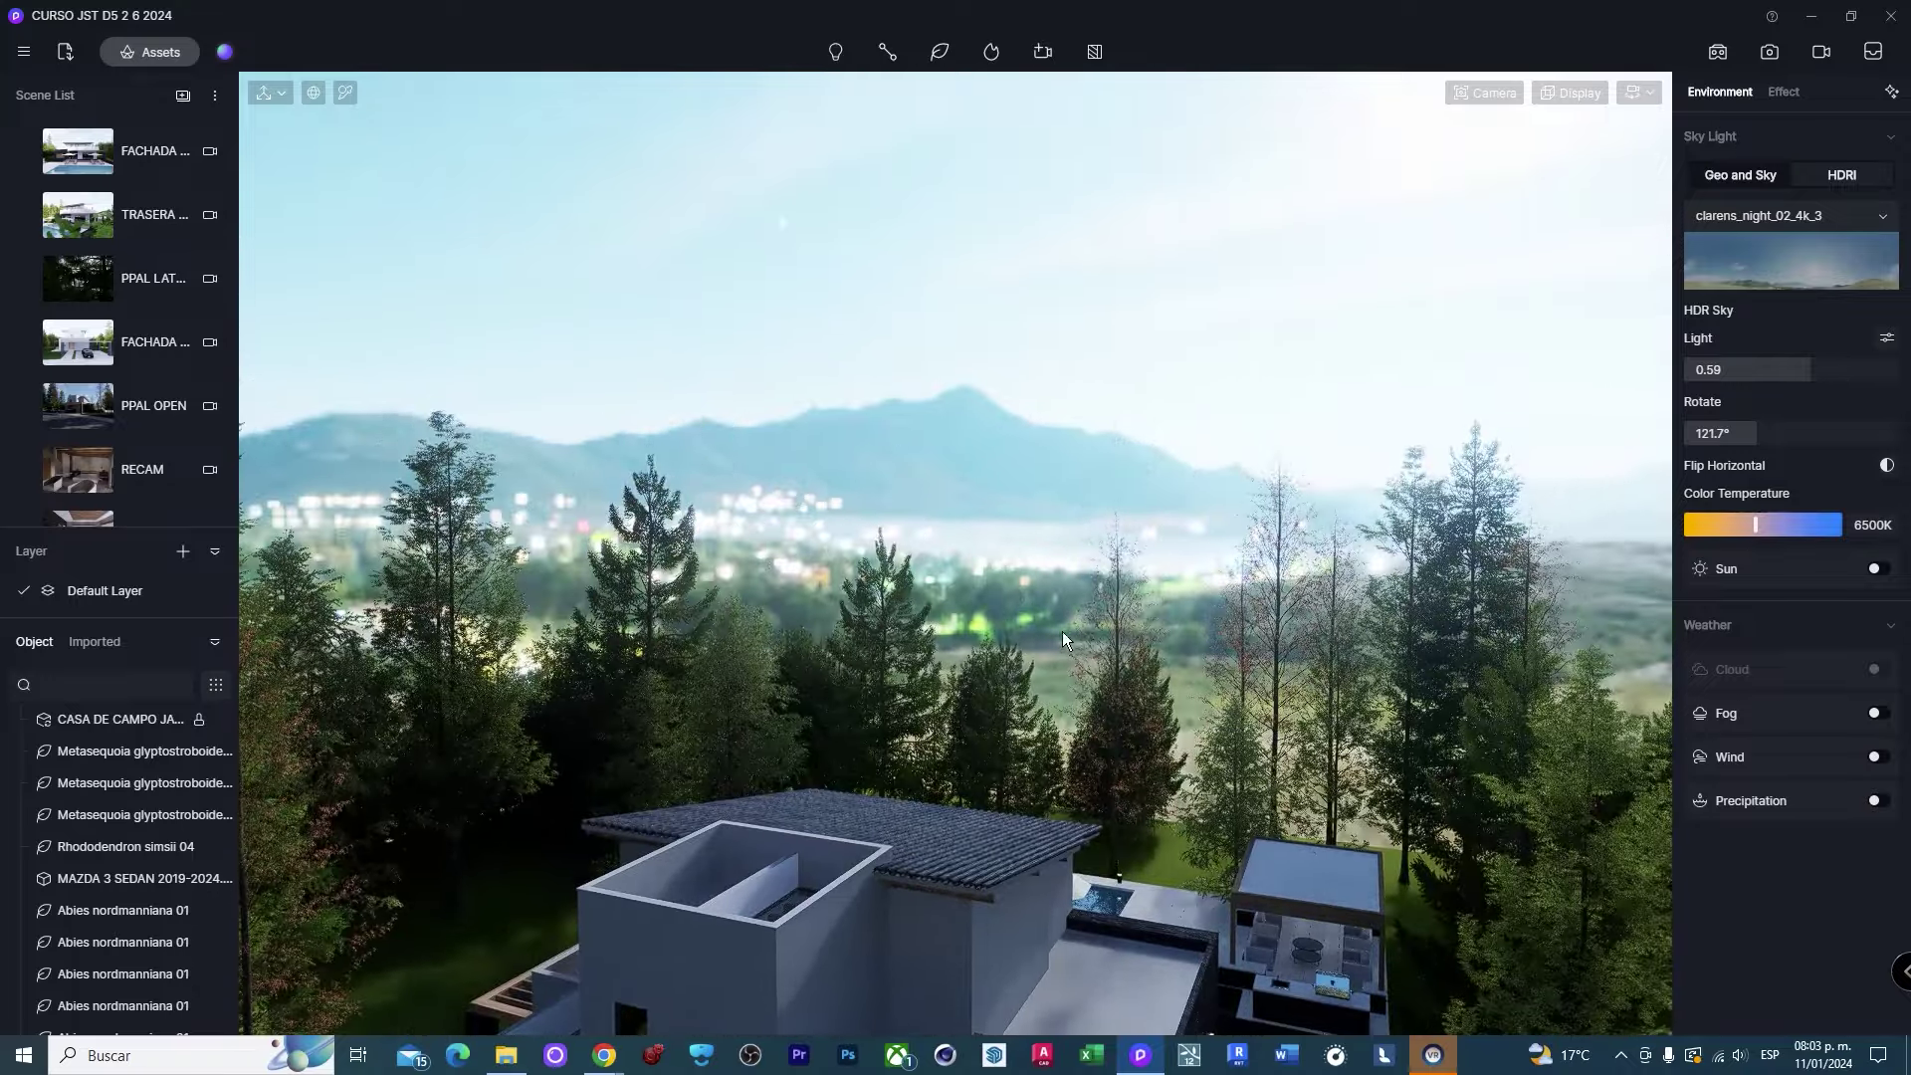
key(w)
key(q)
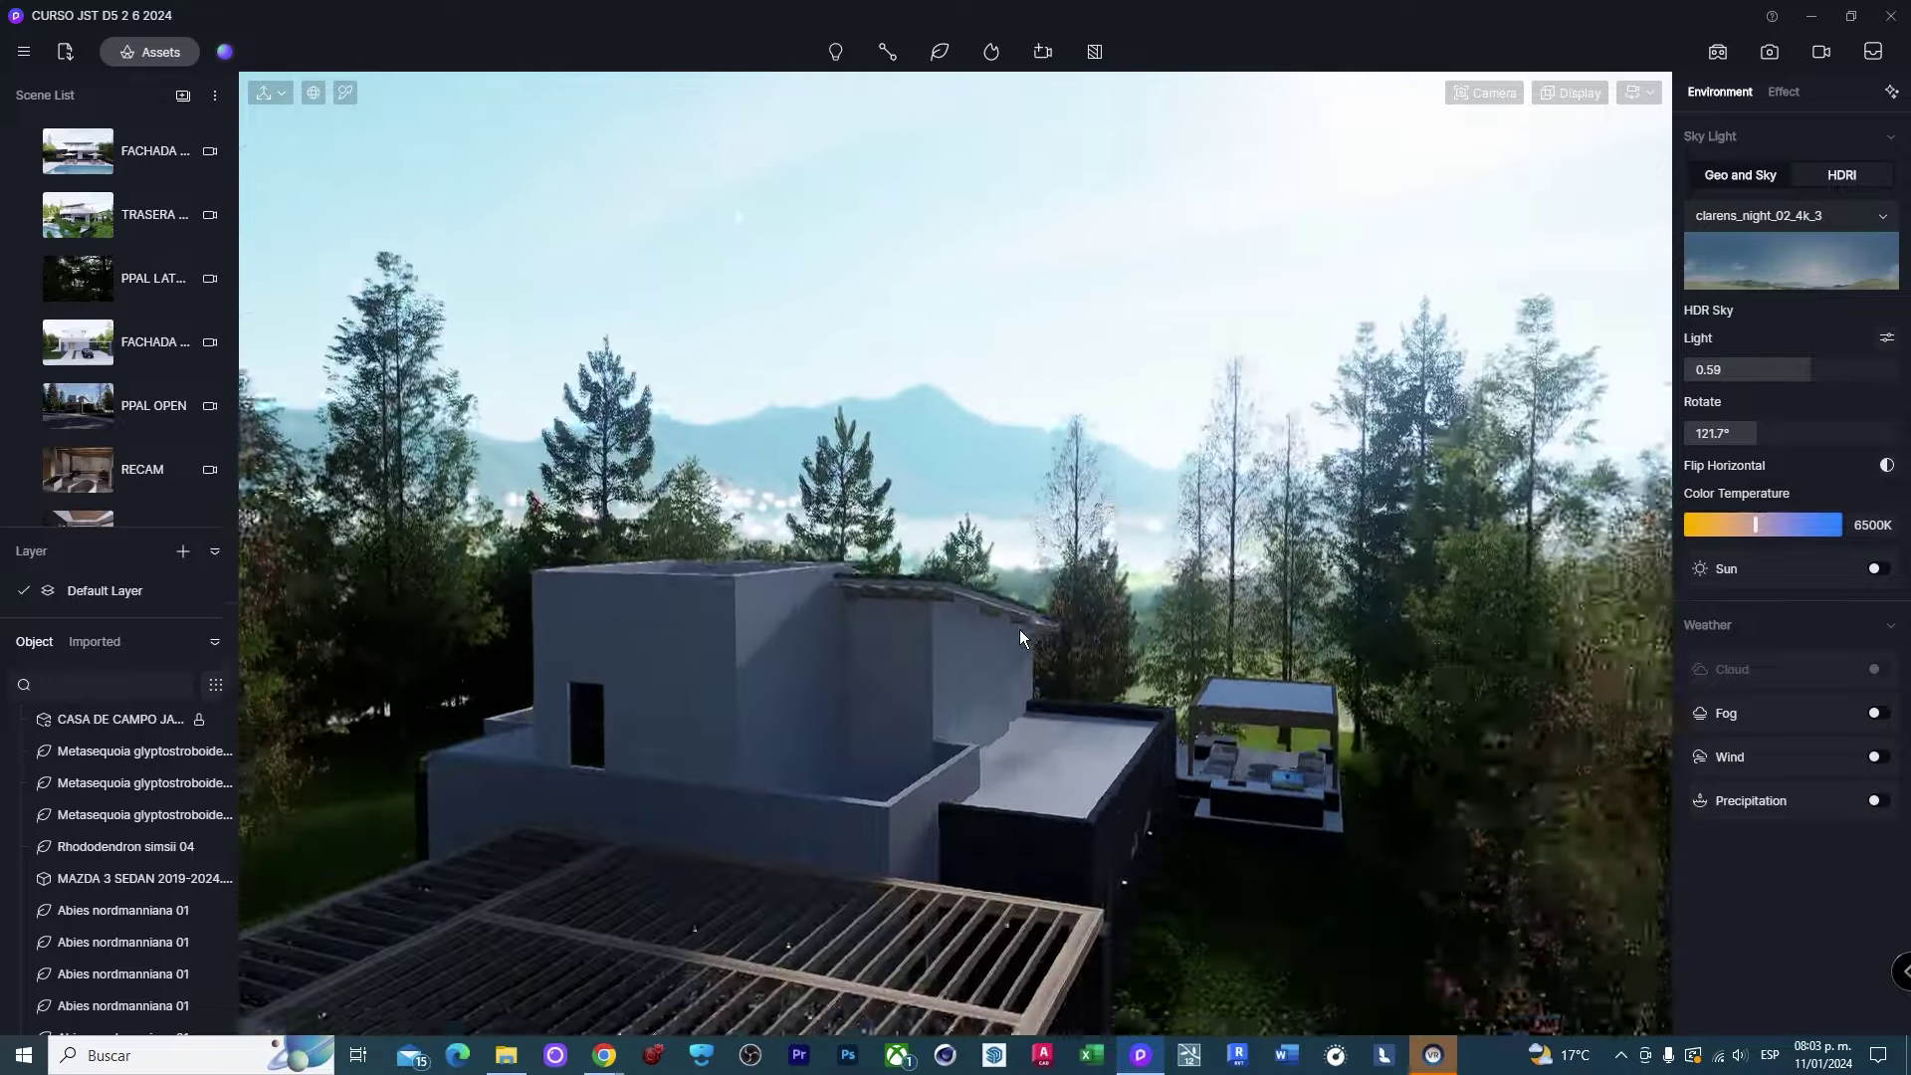
key(s)
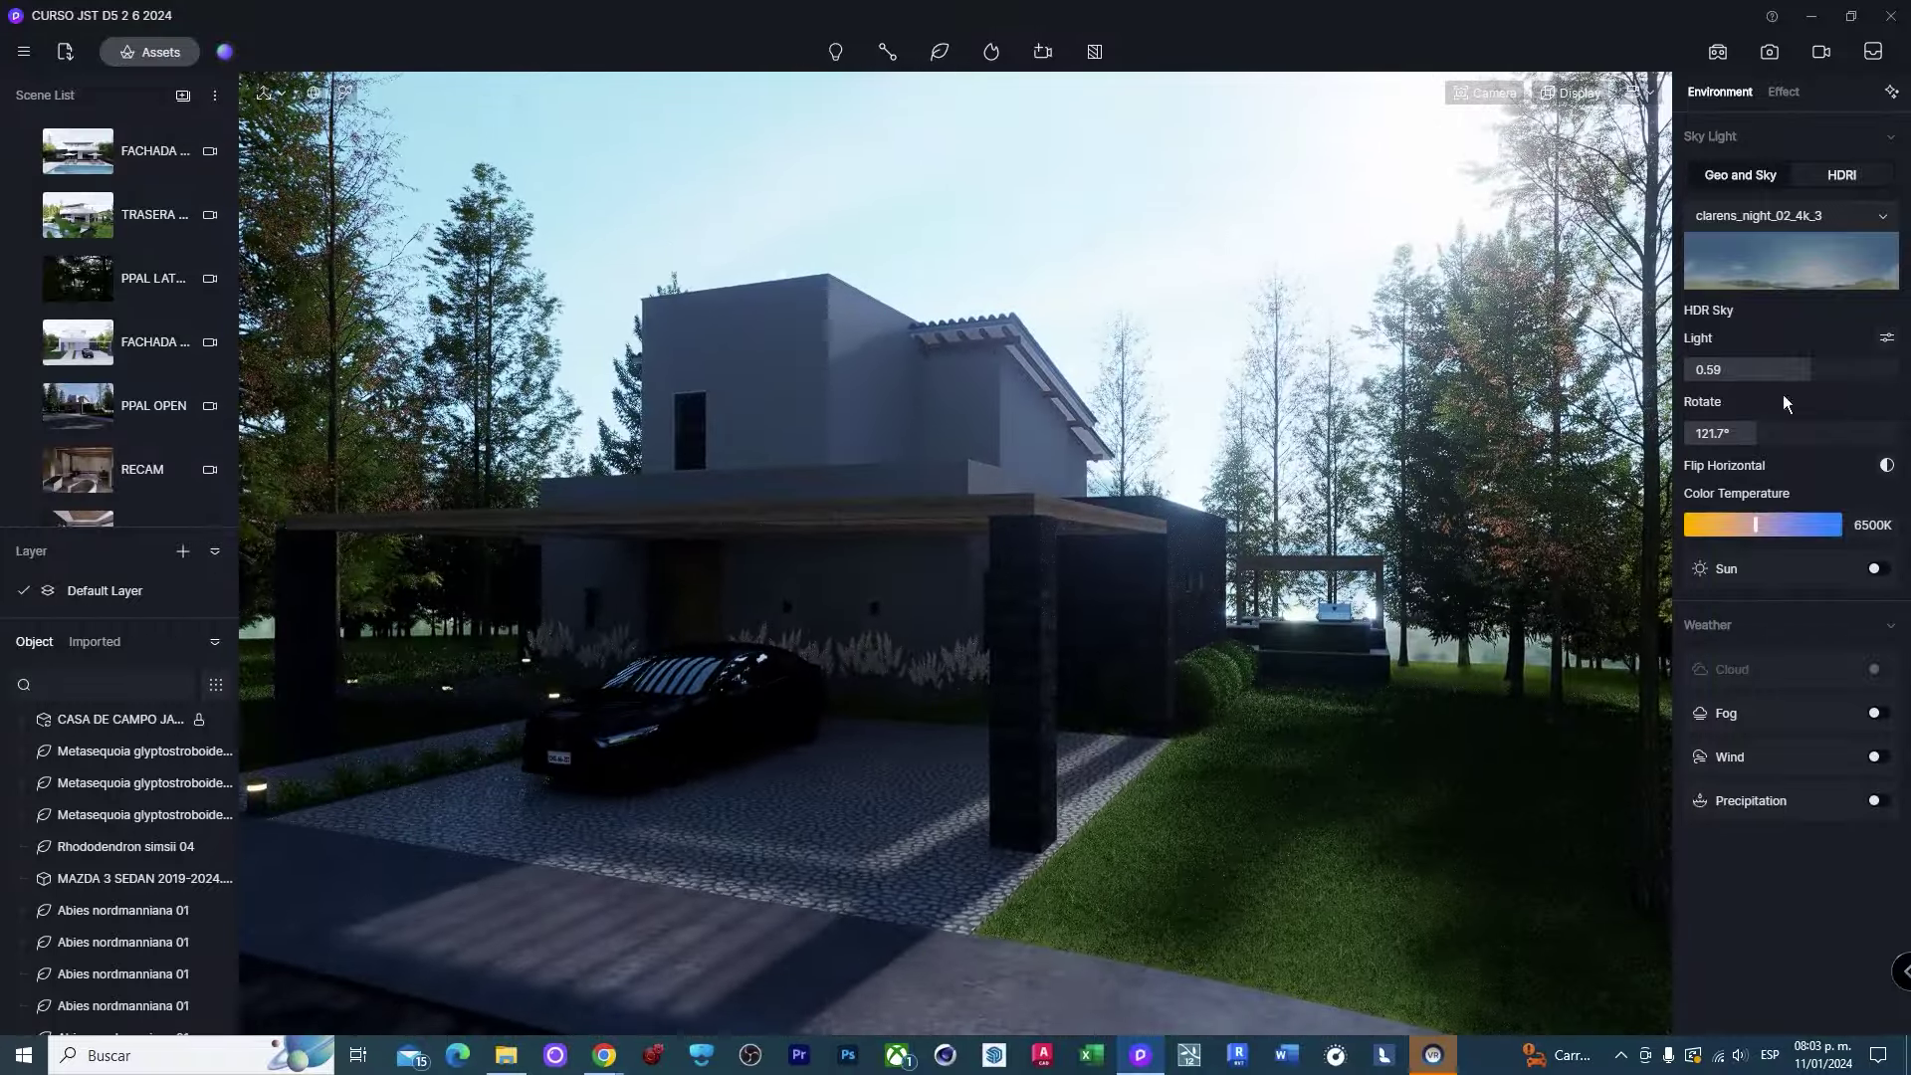
Set the HDRI sky light to 0.54.
mouse_move(1810, 370)
mouse_down()
mouse_move(1732, 372)
mouse_move(1800, 391)
mouse_move(1775, 438)
mouse_move(1726, 438)
mouse_up()
key(a)
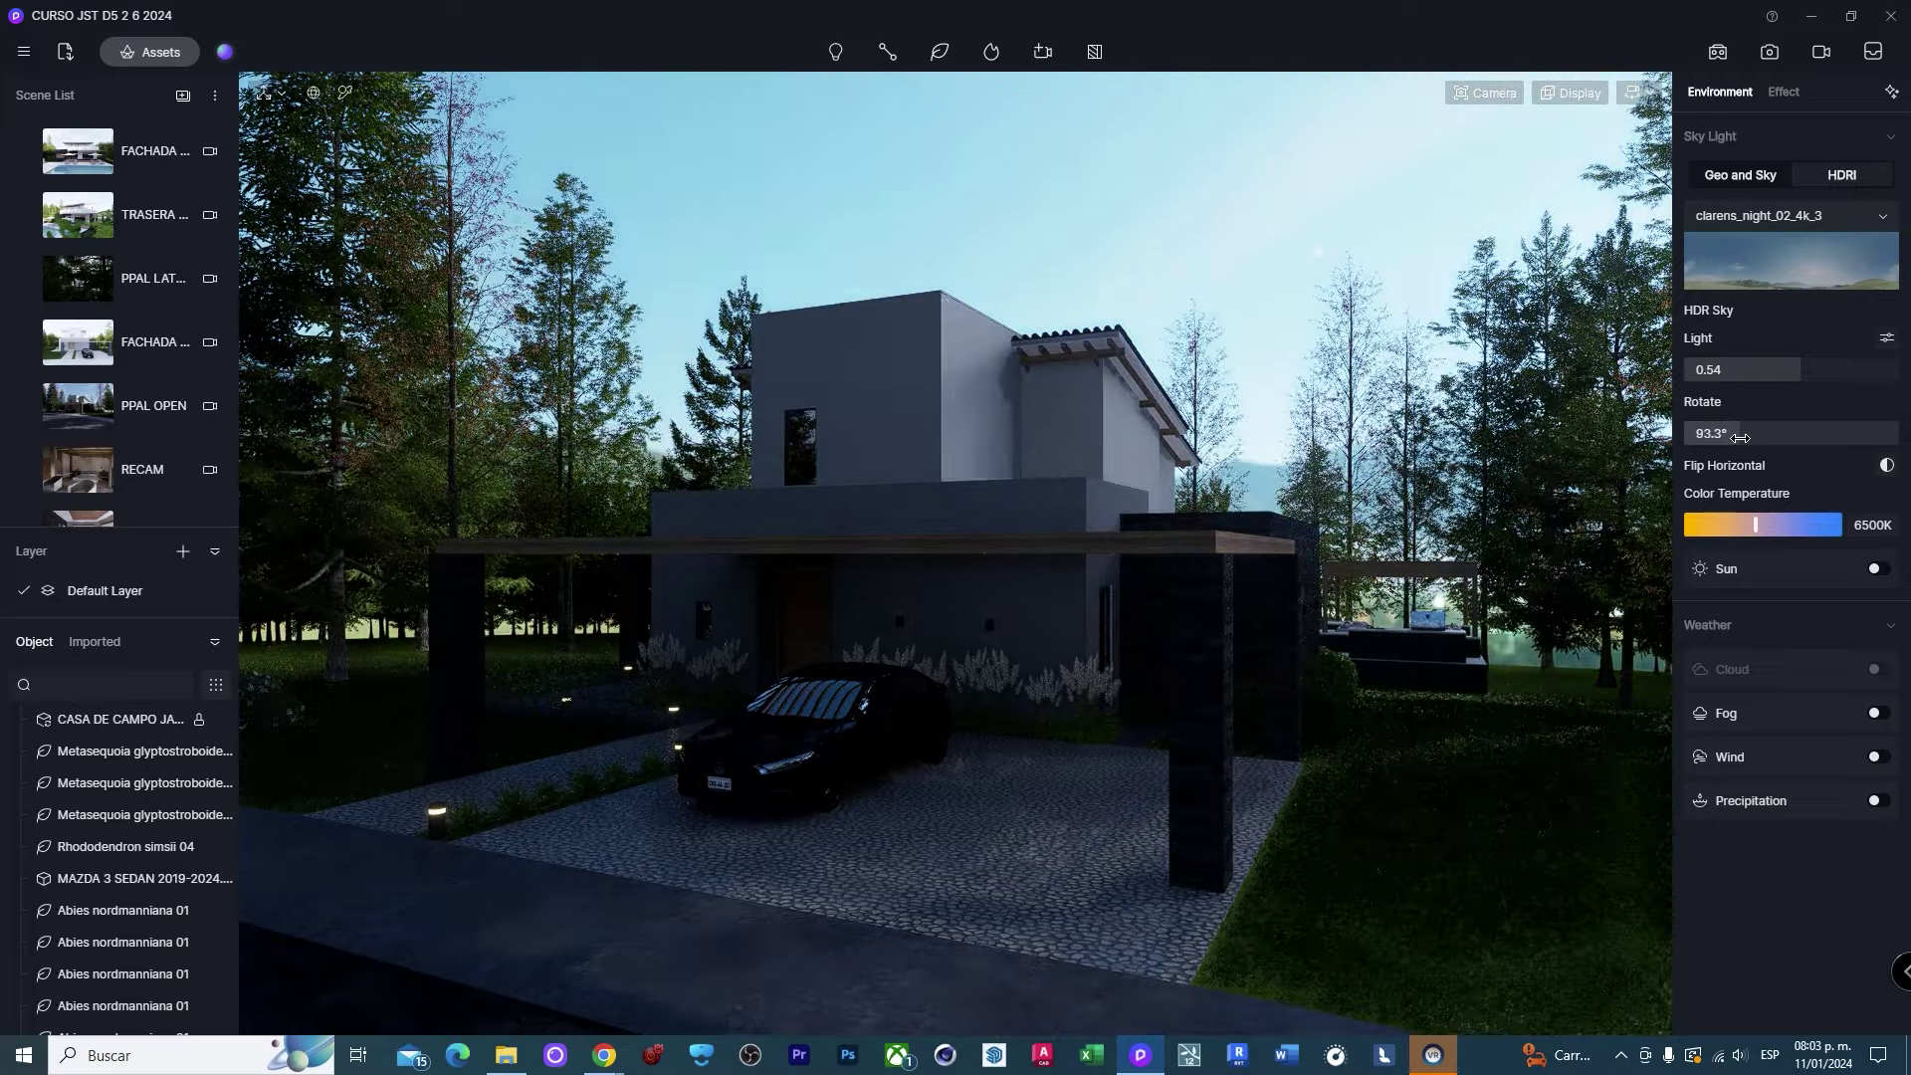
scroll(1057, 398, down, 2)
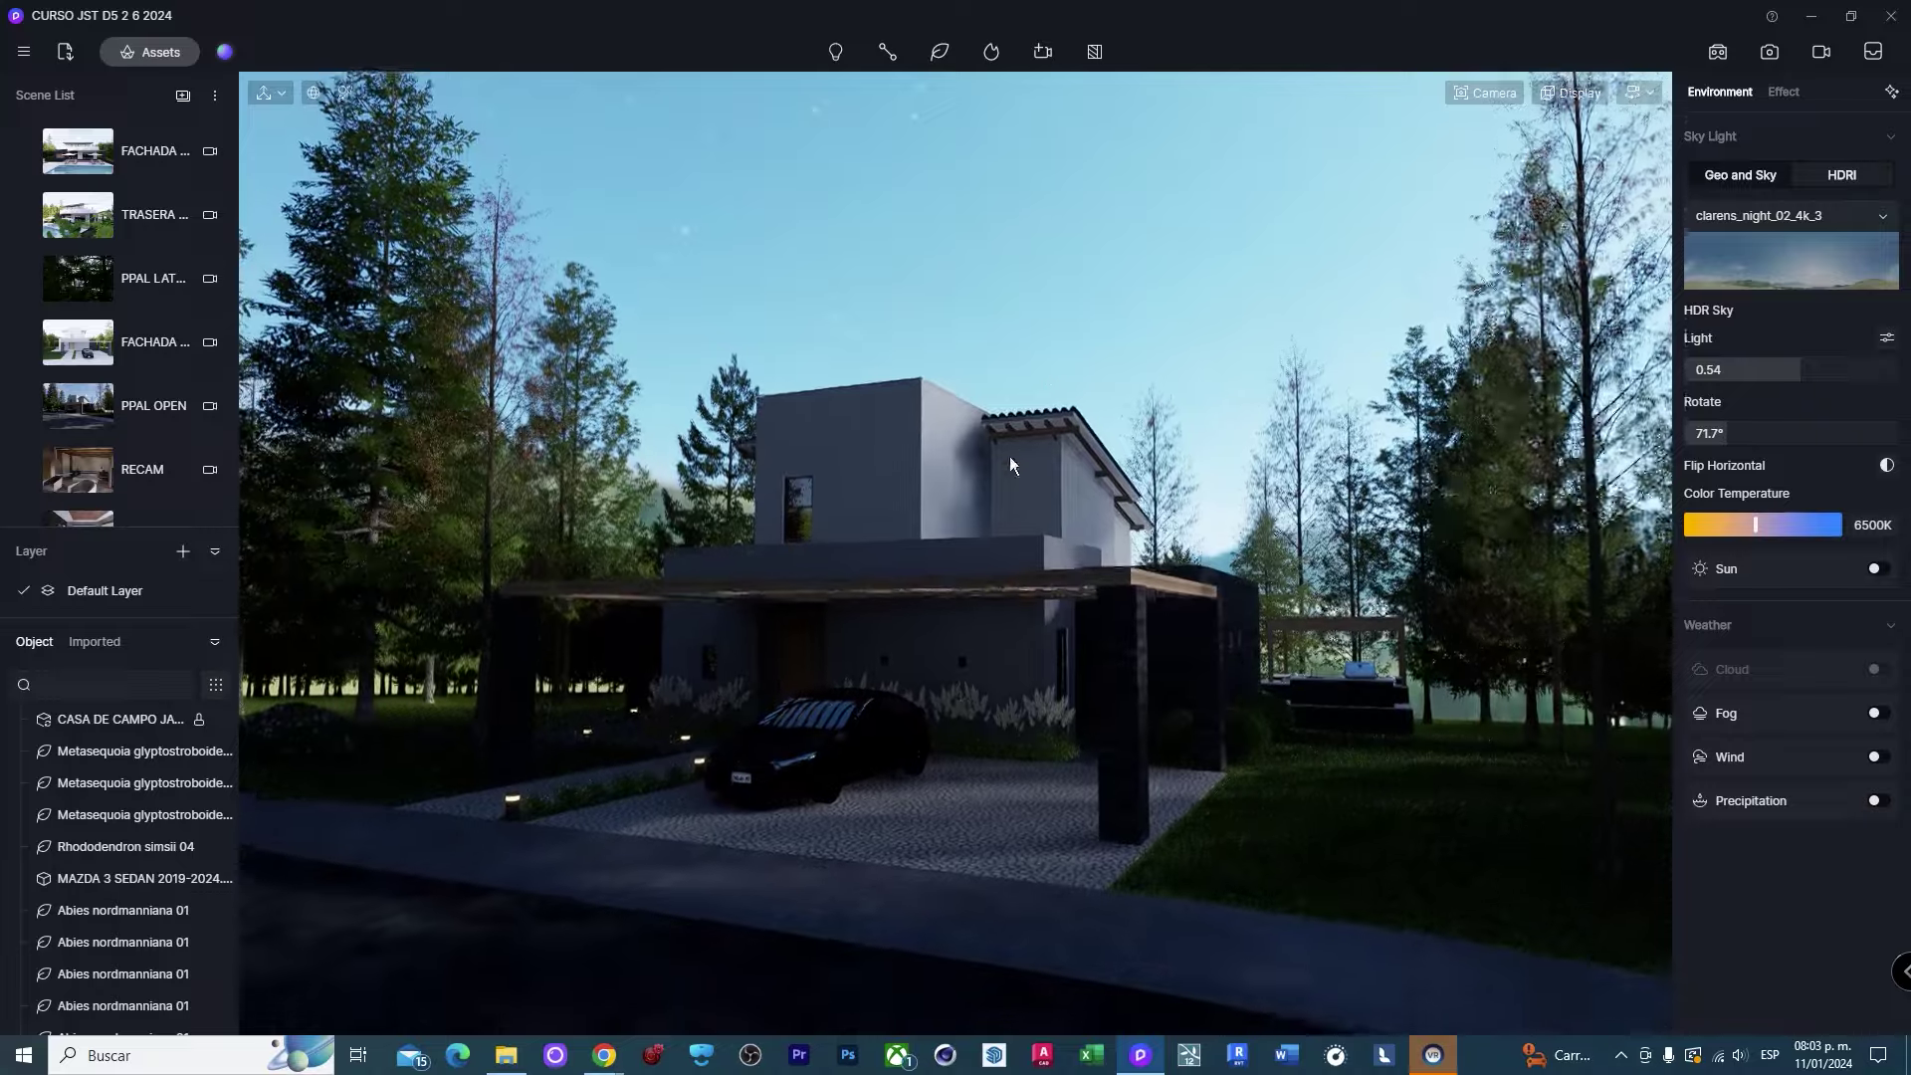
scroll(1009, 456, up, 2)
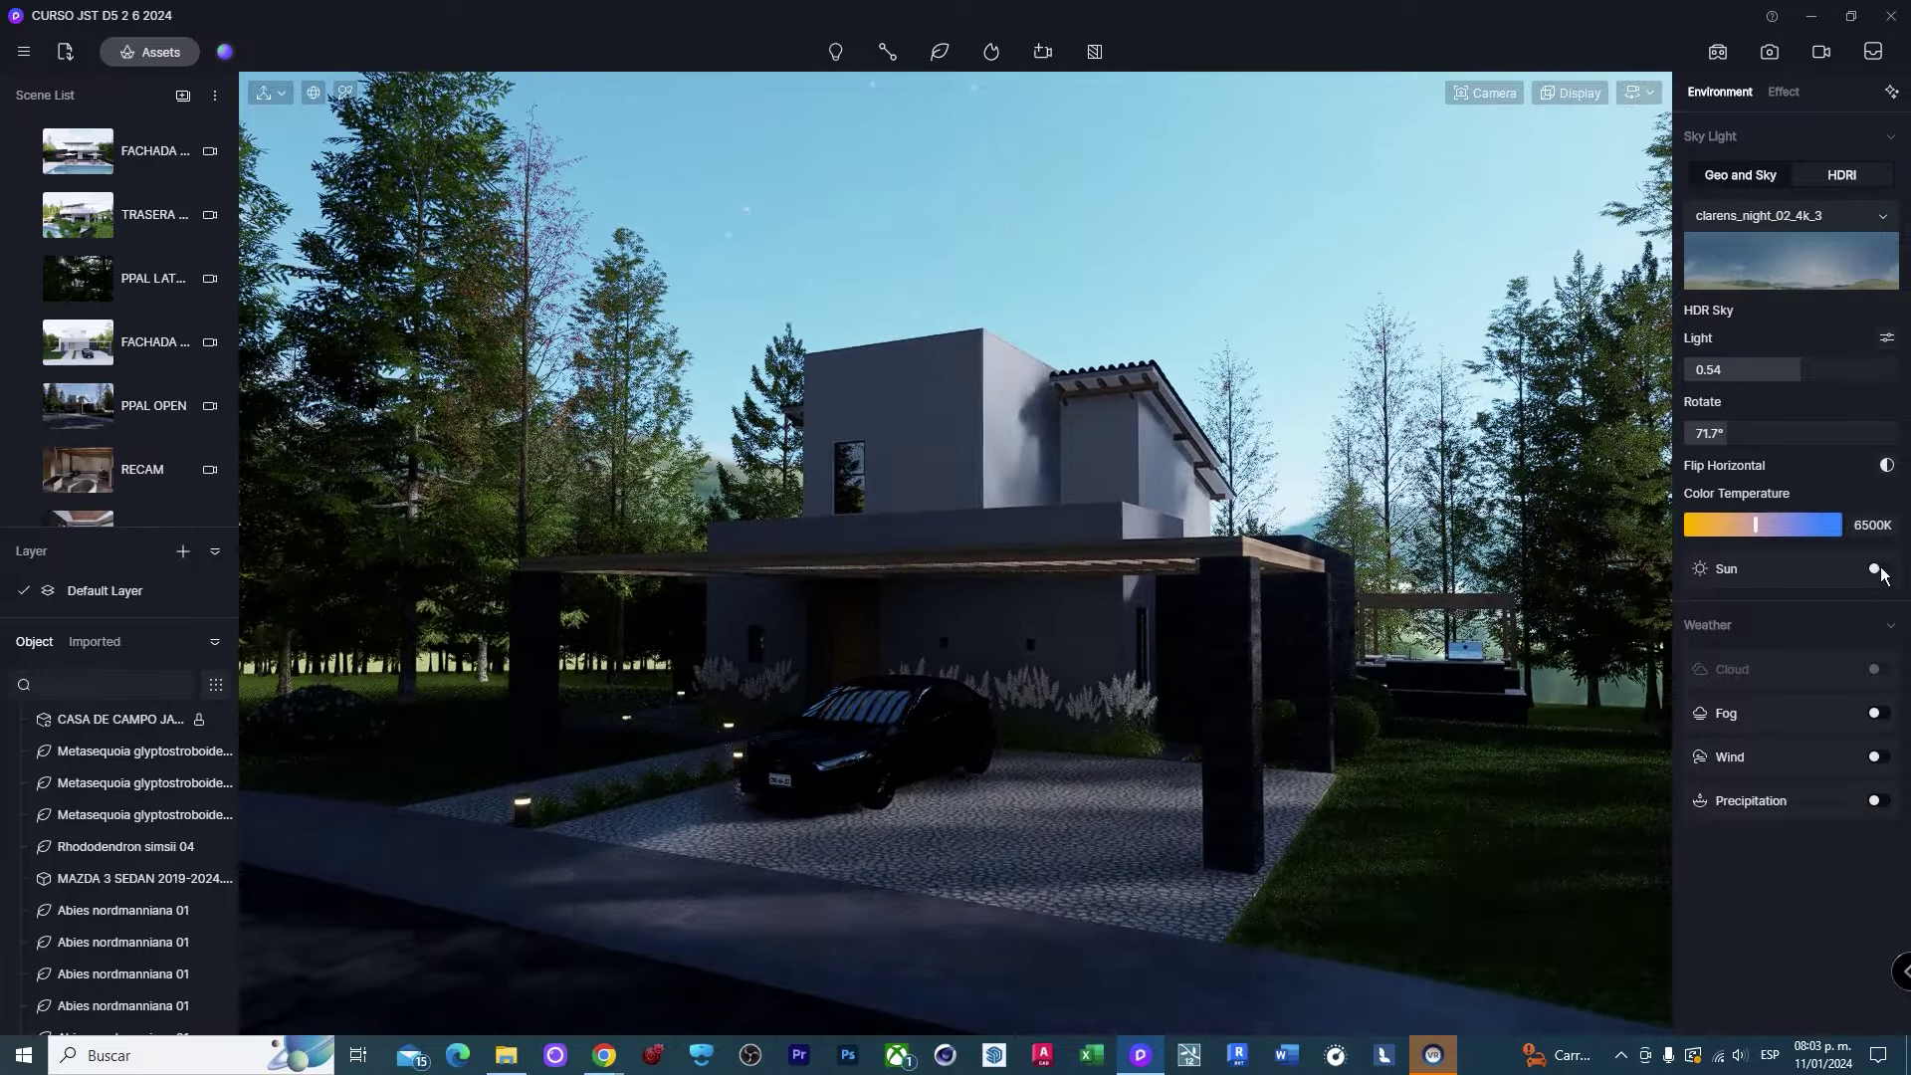
Switch on sunlight at intensity 6.5 with a 4.9 sun disk radius.
click(1878, 570)
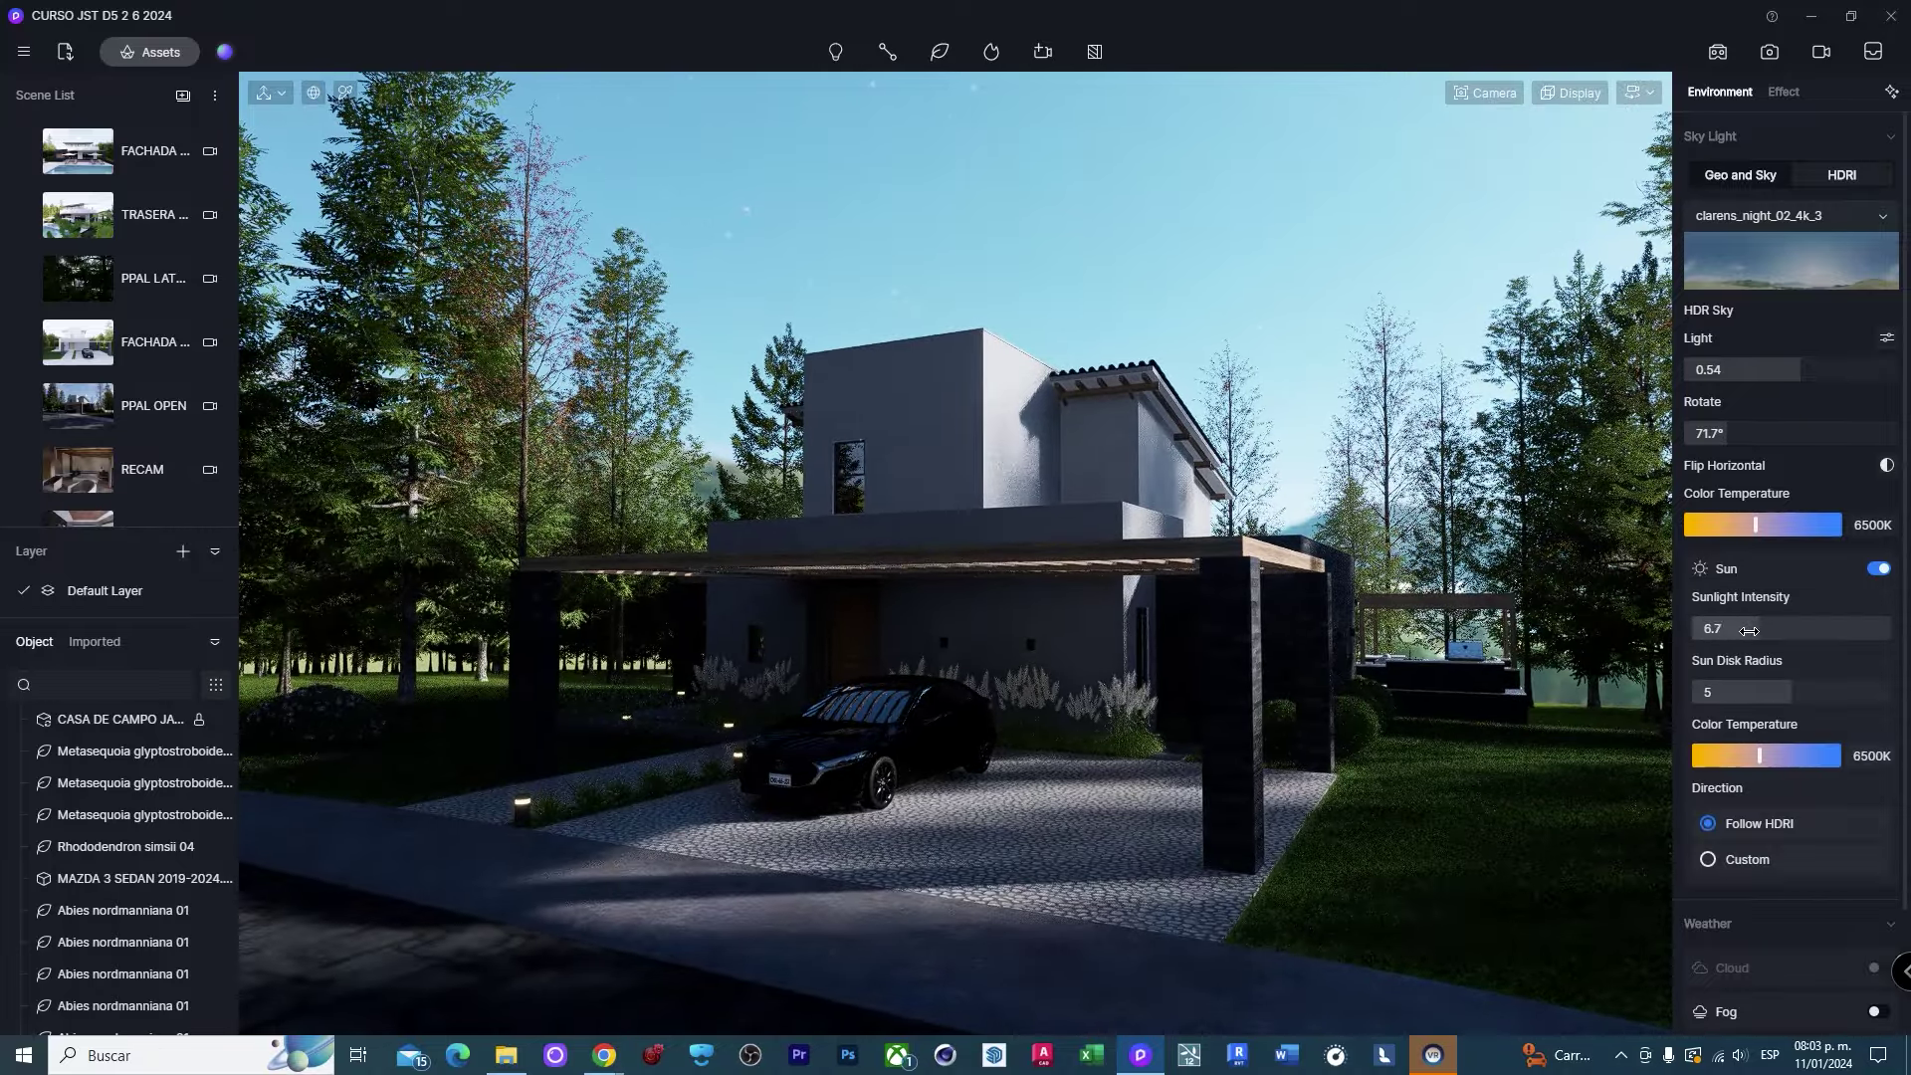
drag(1789, 692, 1782, 692)
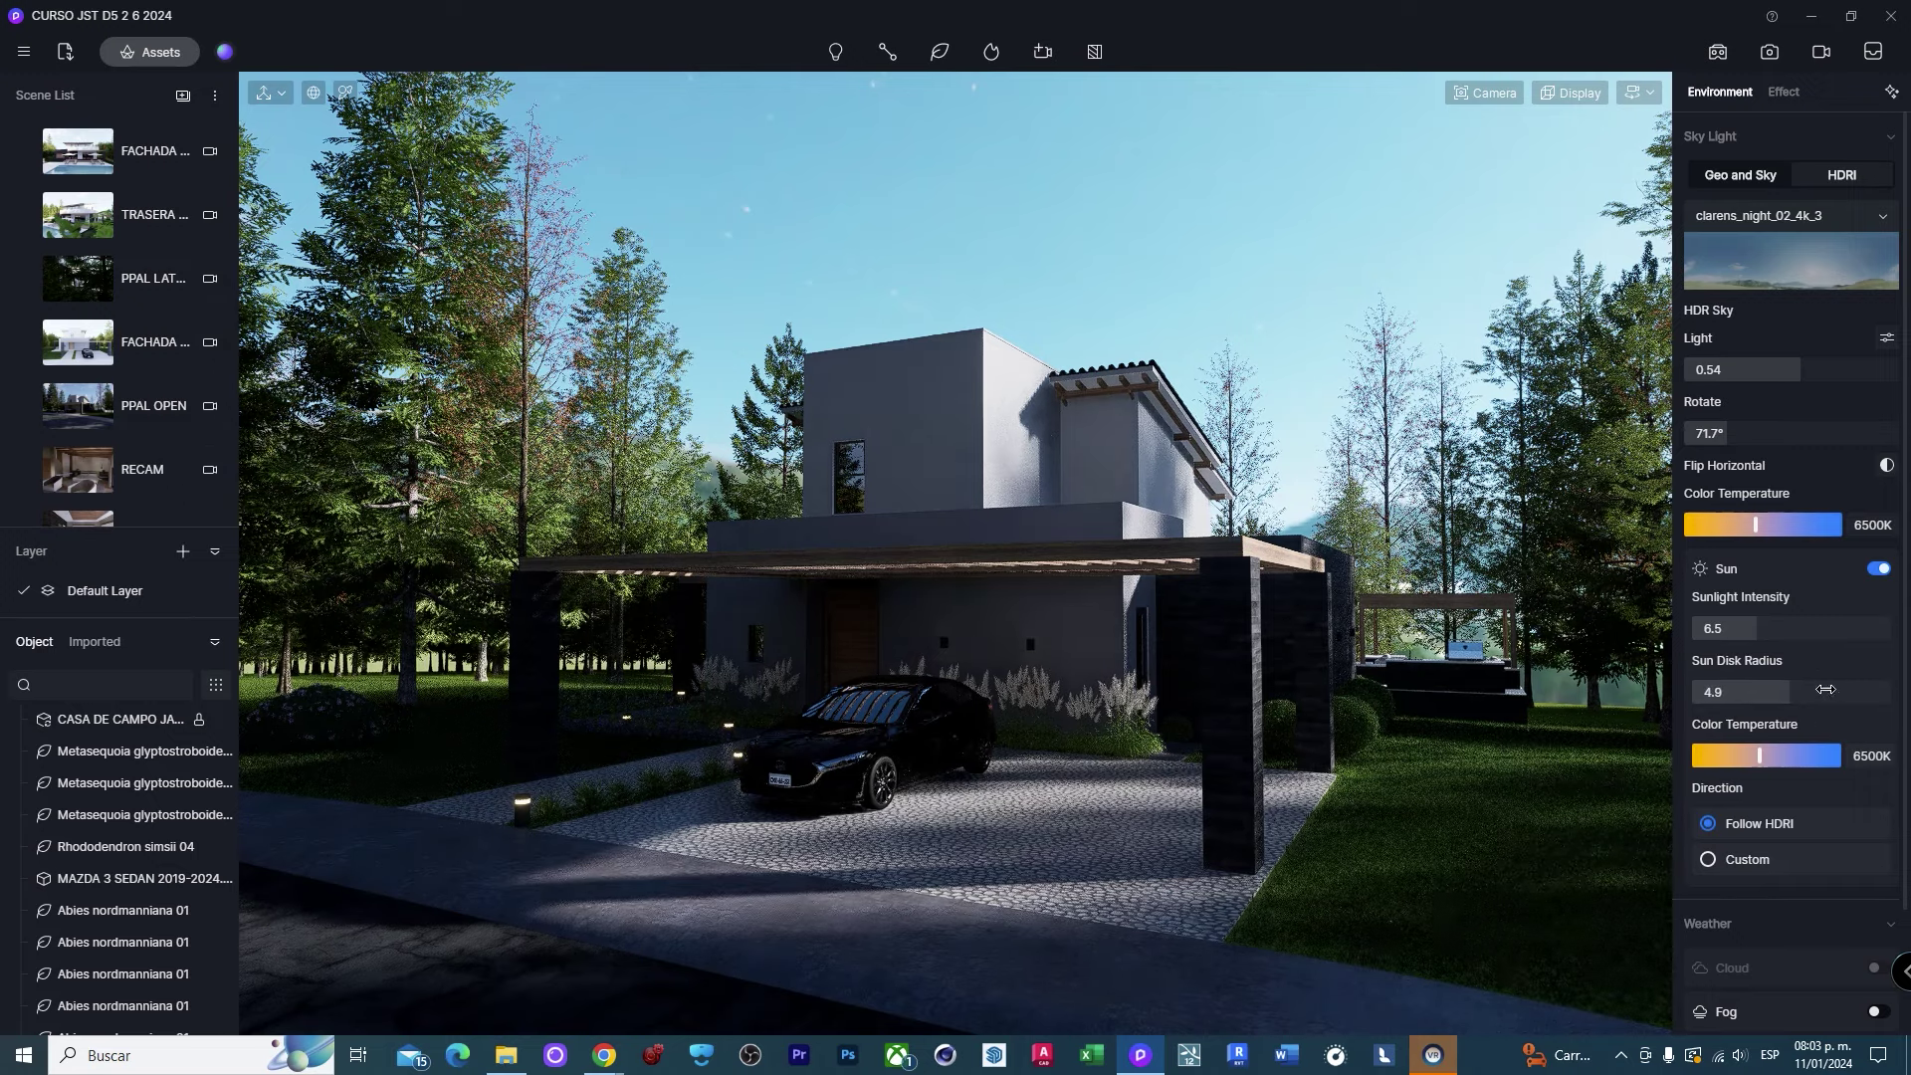
scroll(1824, 826, down, 2)
scroll(1812, 799, up, 2)
scroll(1811, 786, down, 3)
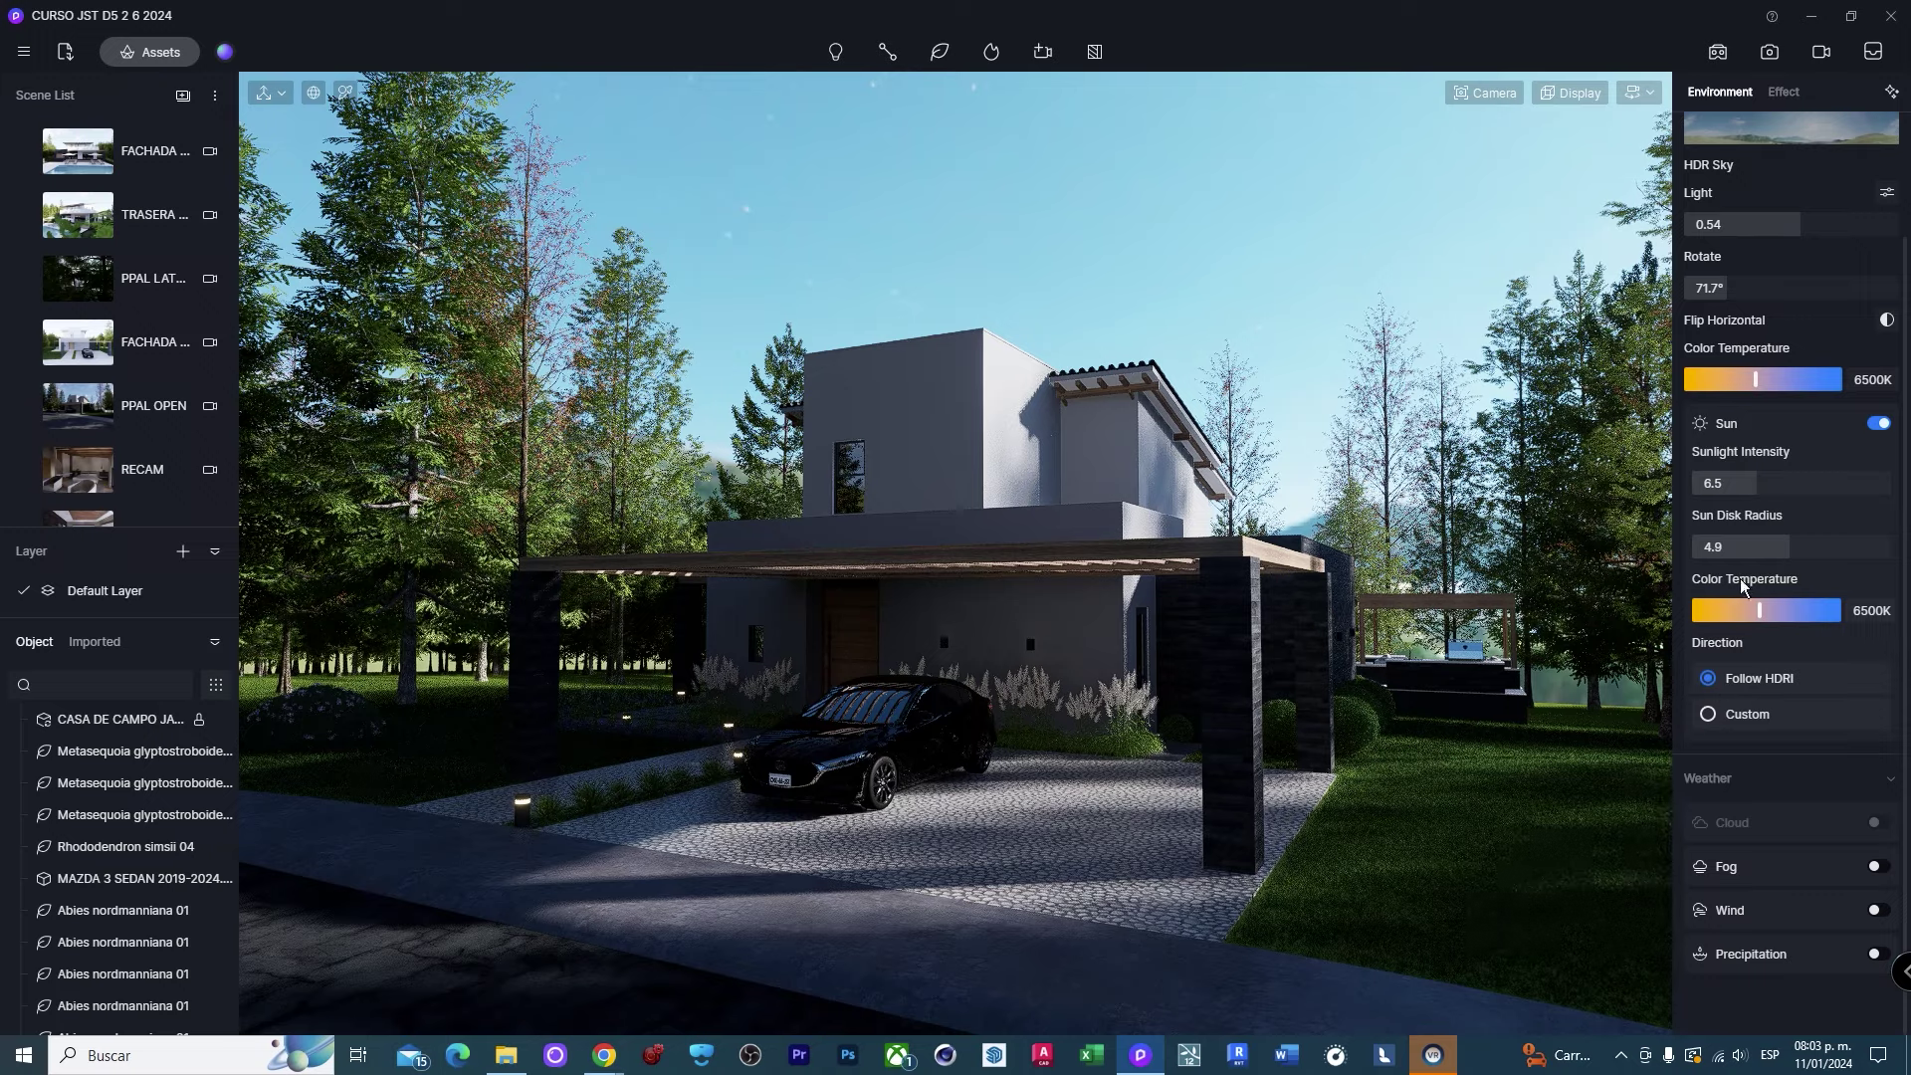
Give the sun a custom direction at altitude 44.5 and azimuth 240.7.
click(1709, 716)
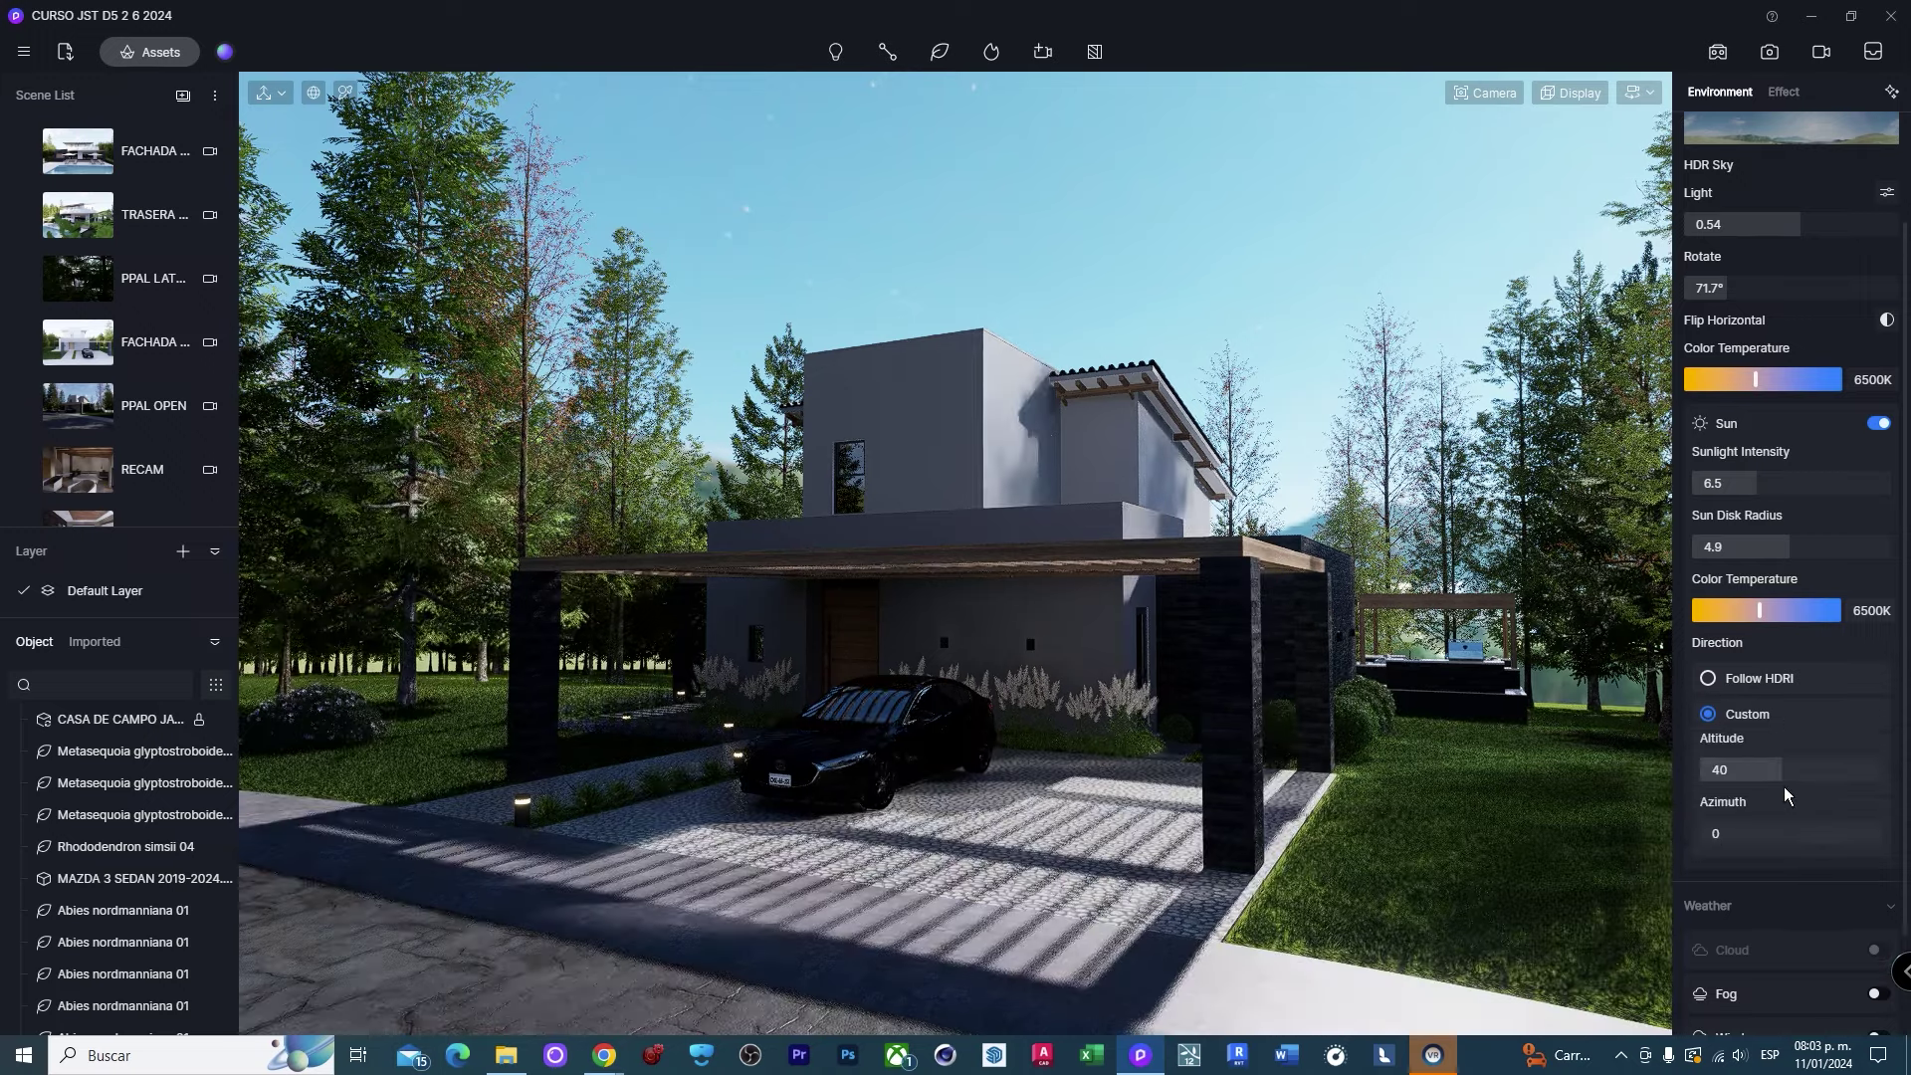
click(1787, 772)
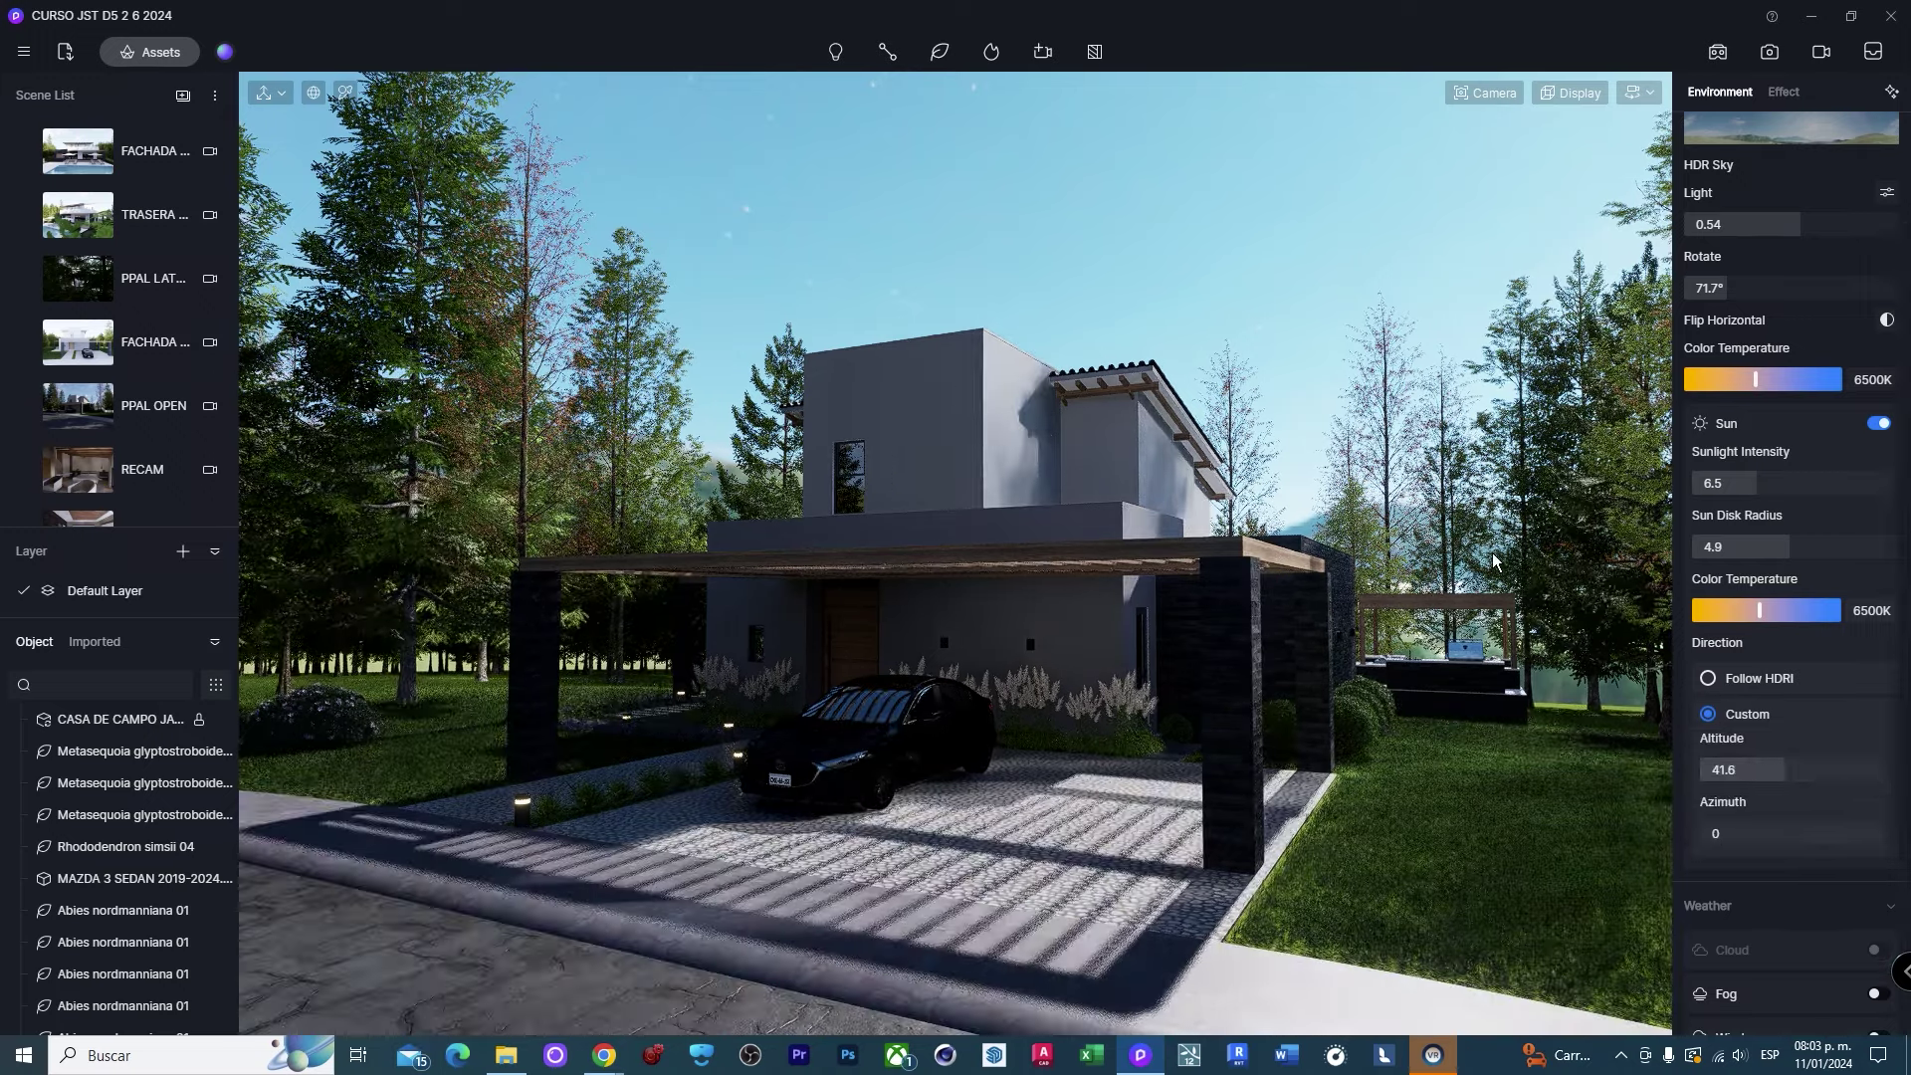
click(1763, 831)
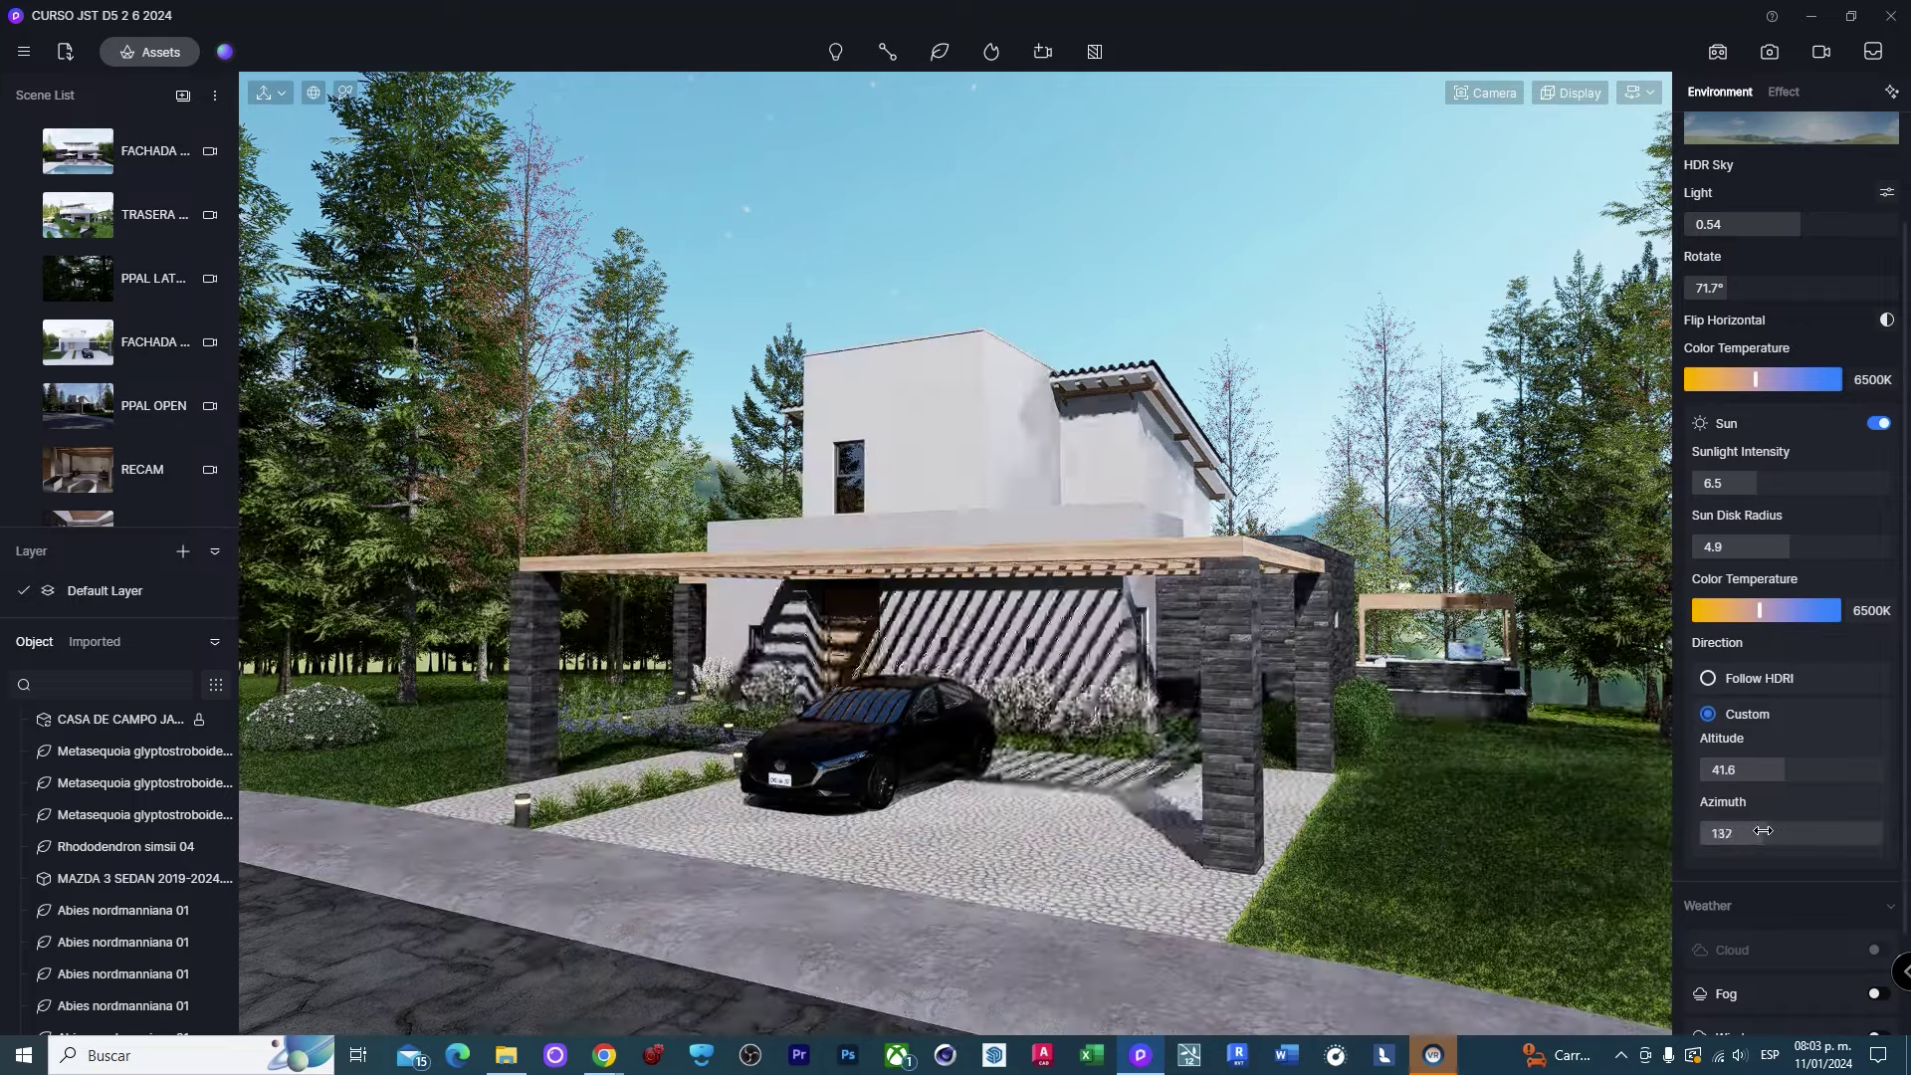
mouse_move(1763, 831)
mouse_down()
mouse_move(1822, 833)
mouse_move(1789, 775)
mouse_up()
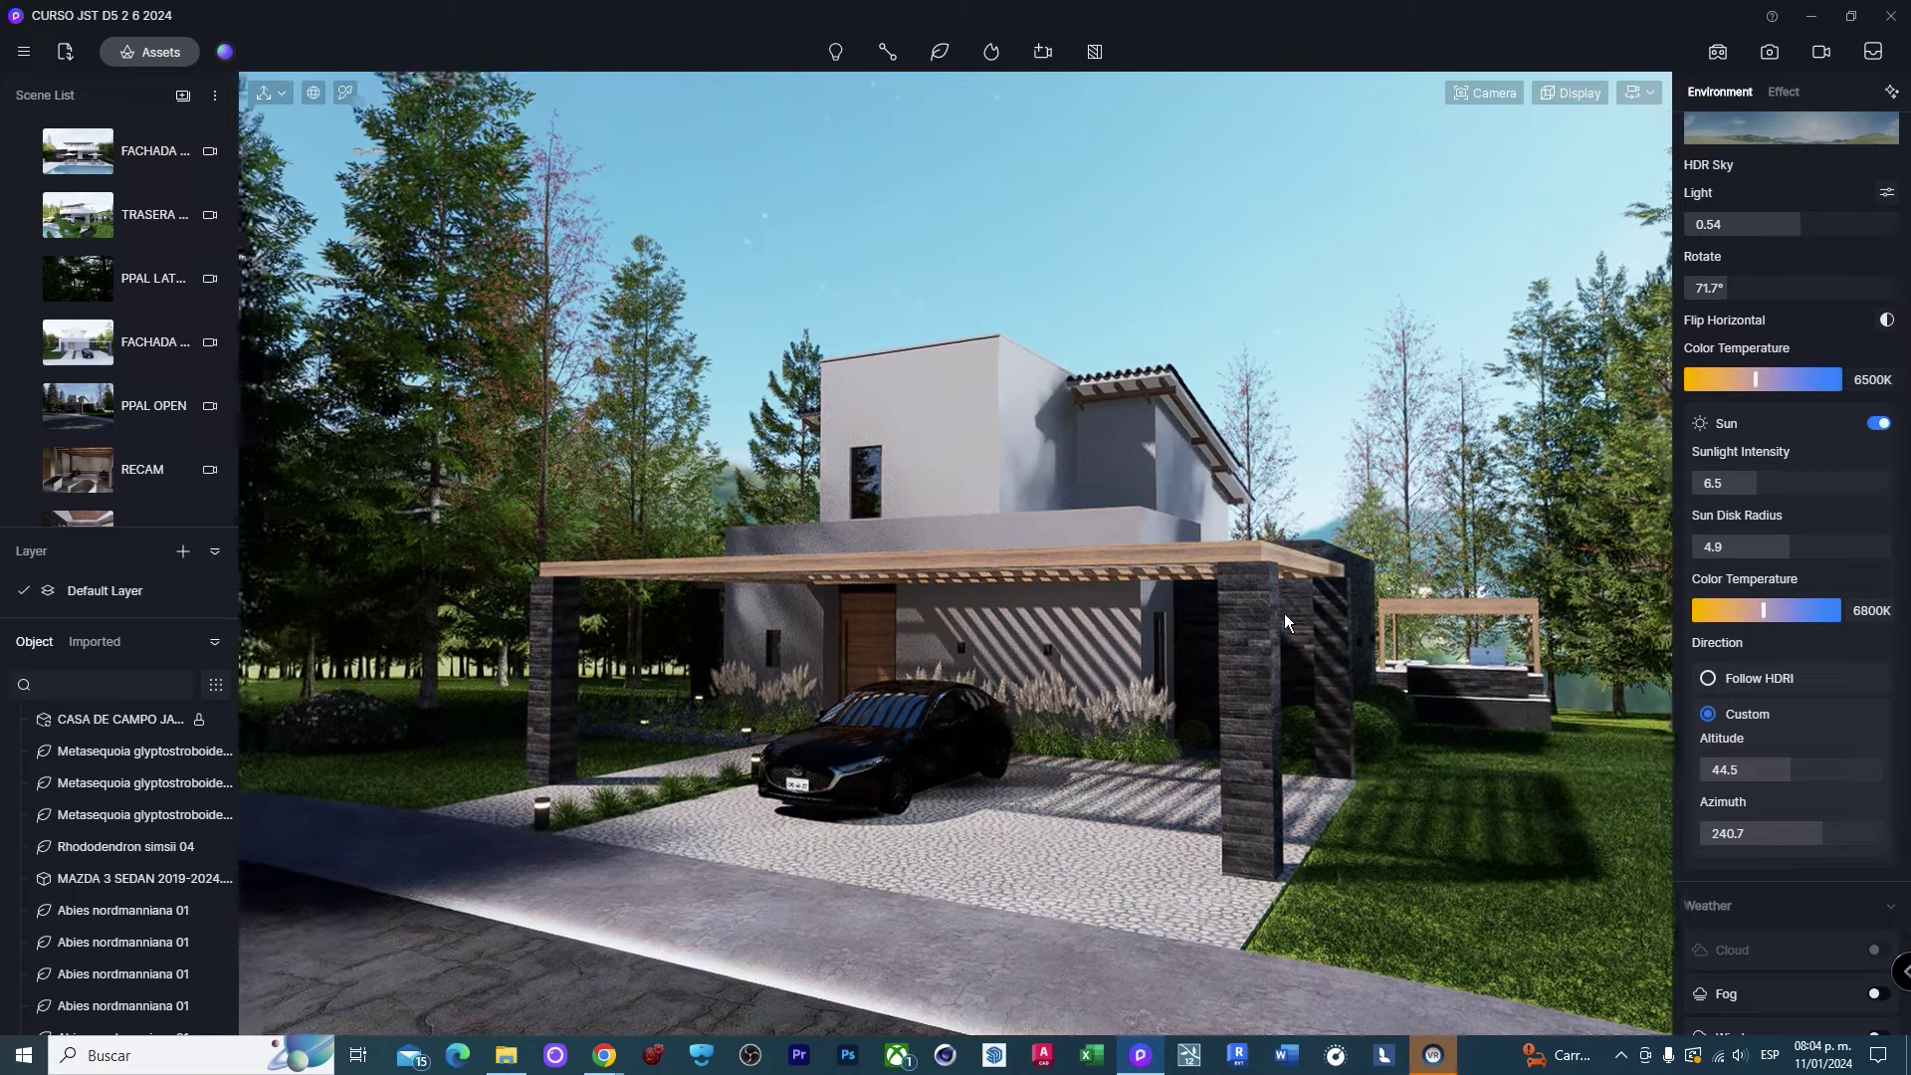
Reframe the camera closer on the carport with the house centred.
right_drag(1284, 613, 1238, 614)
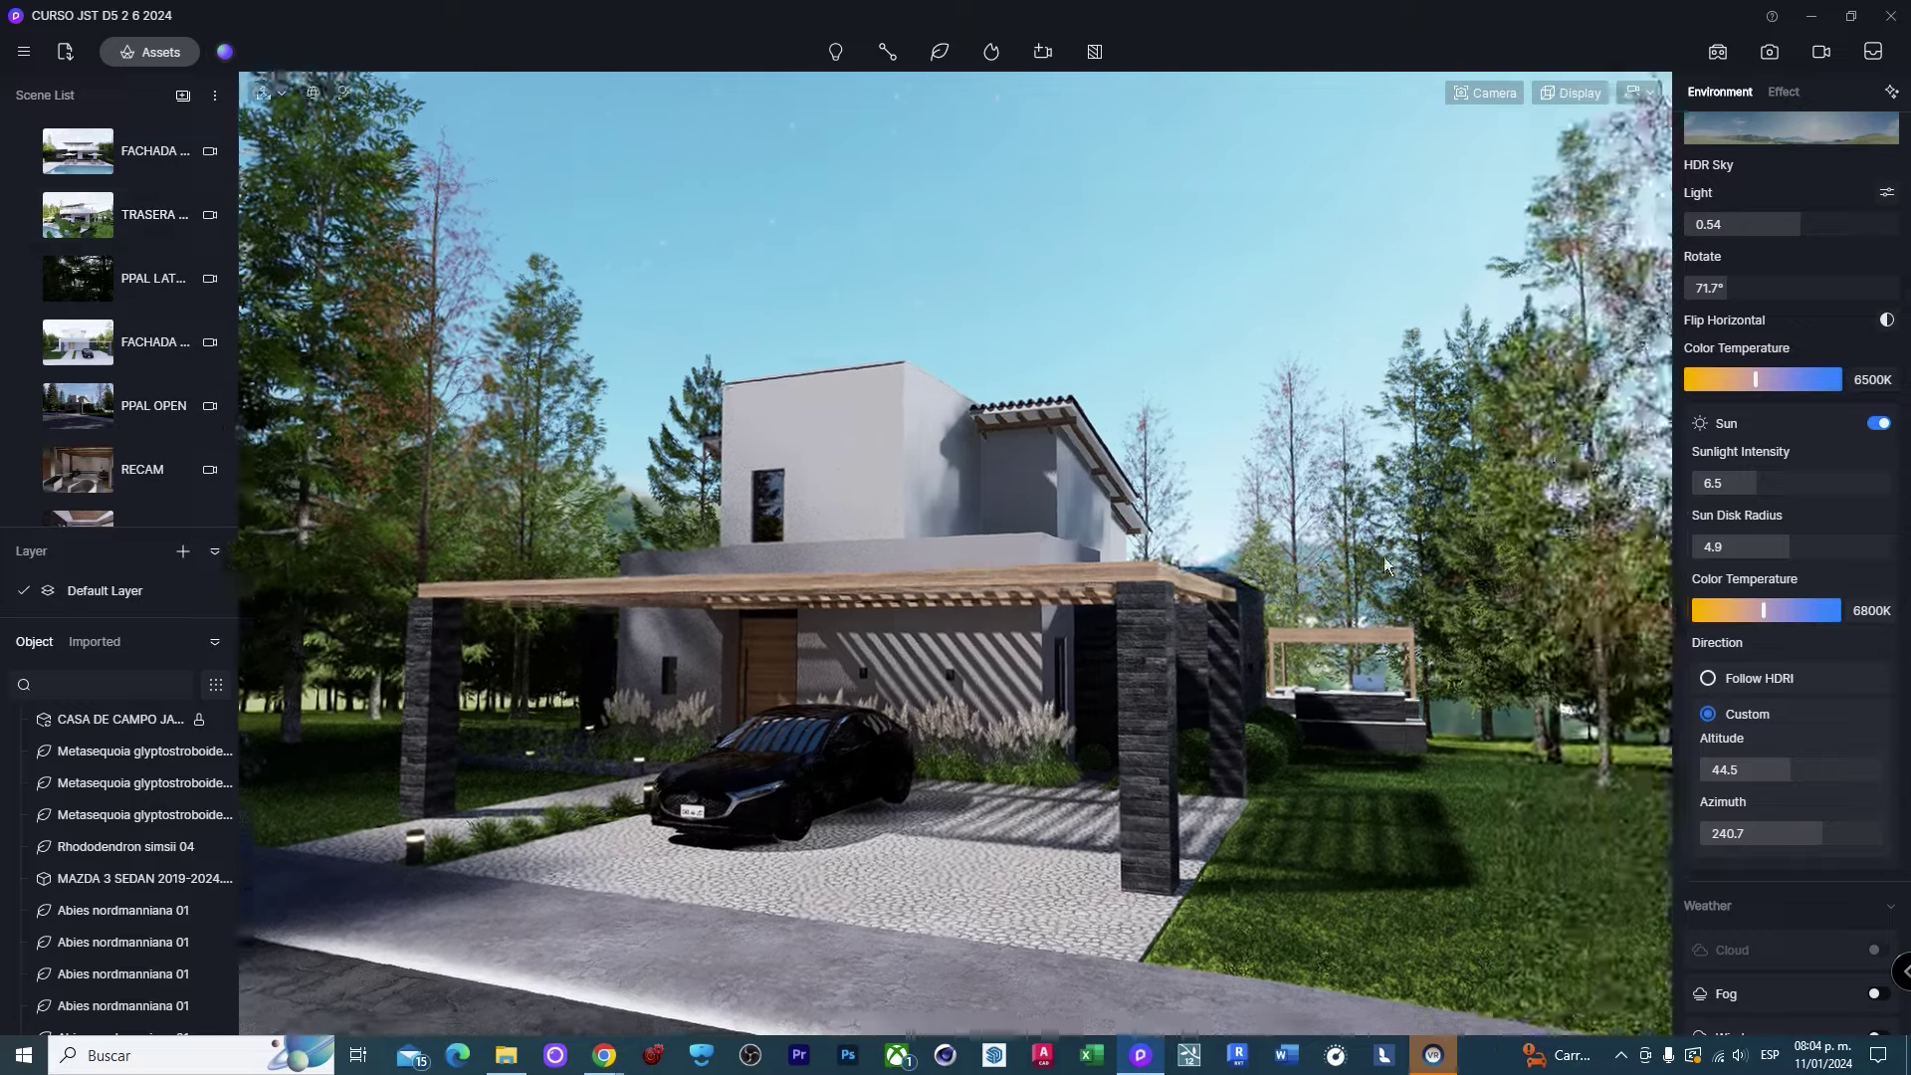
scroll(968, 546, up, 5)
scroll(935, 551, up, 3)
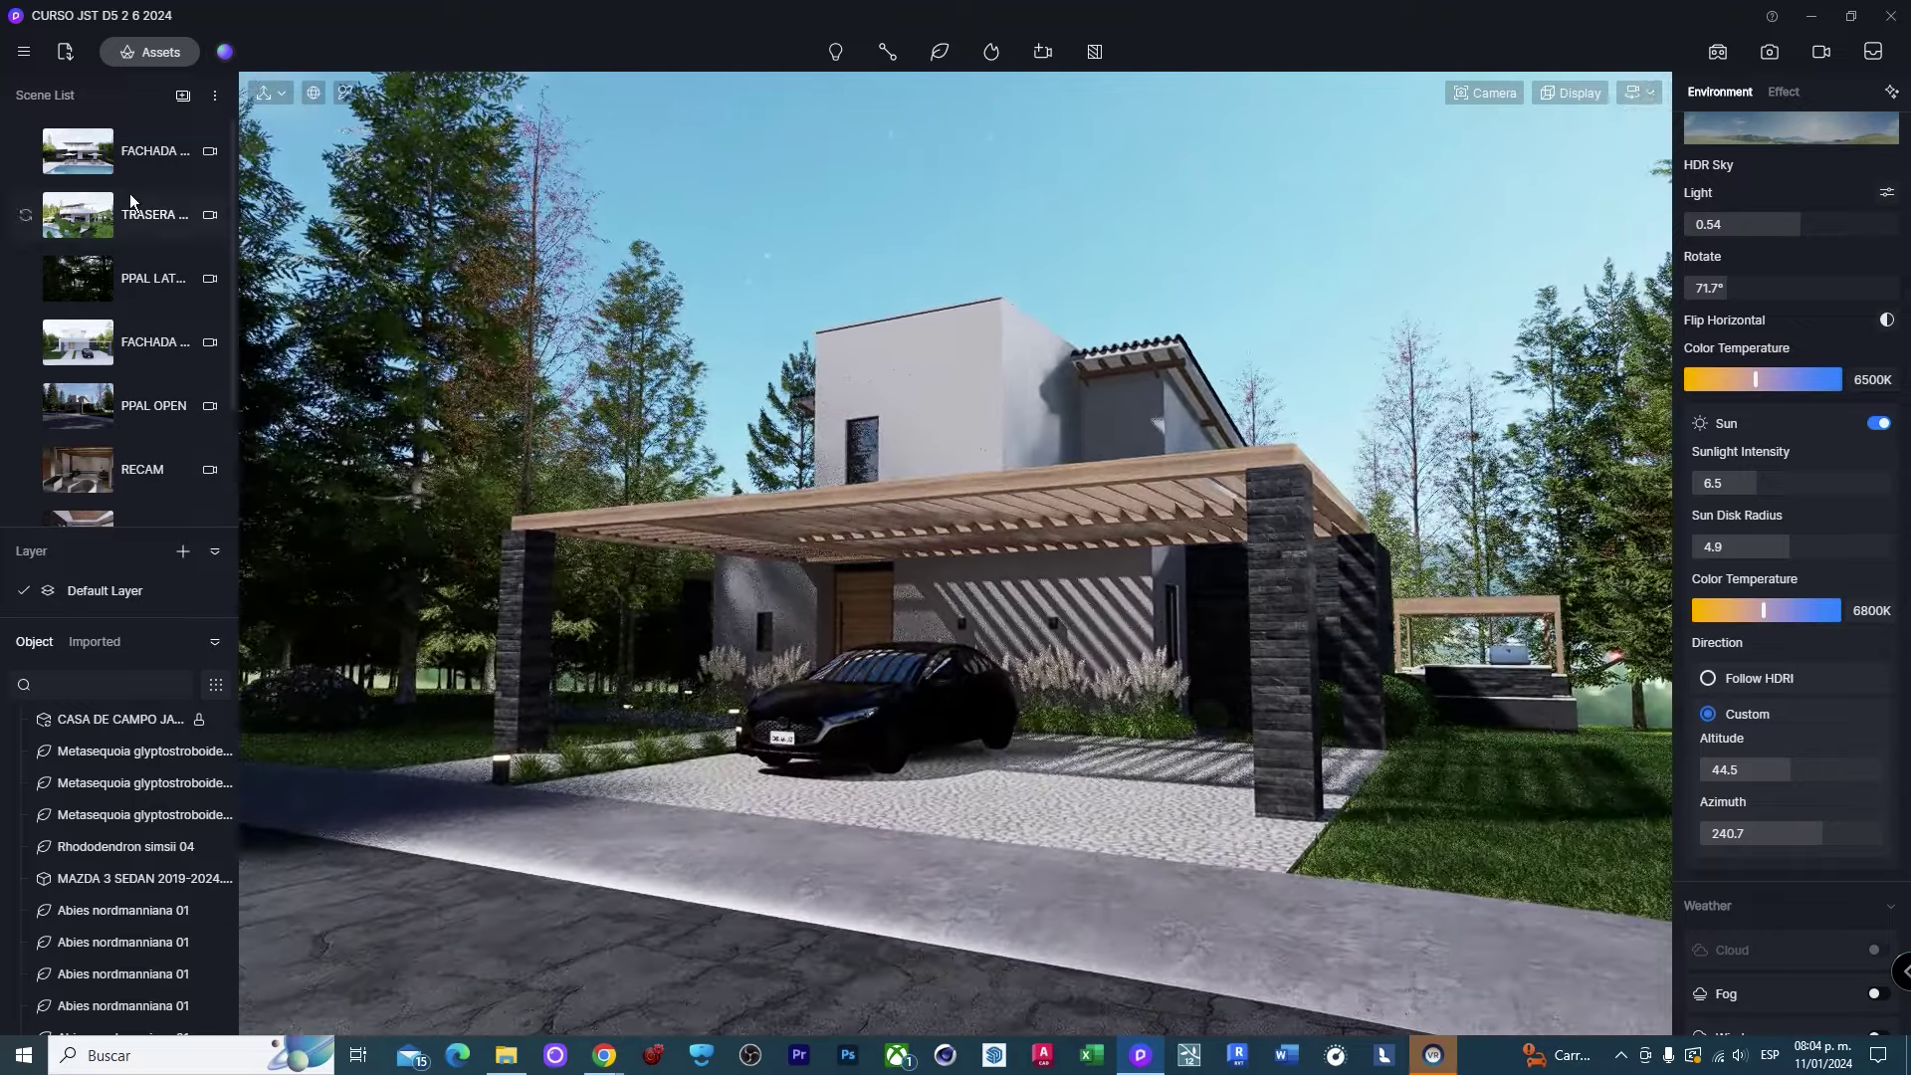
key(d)
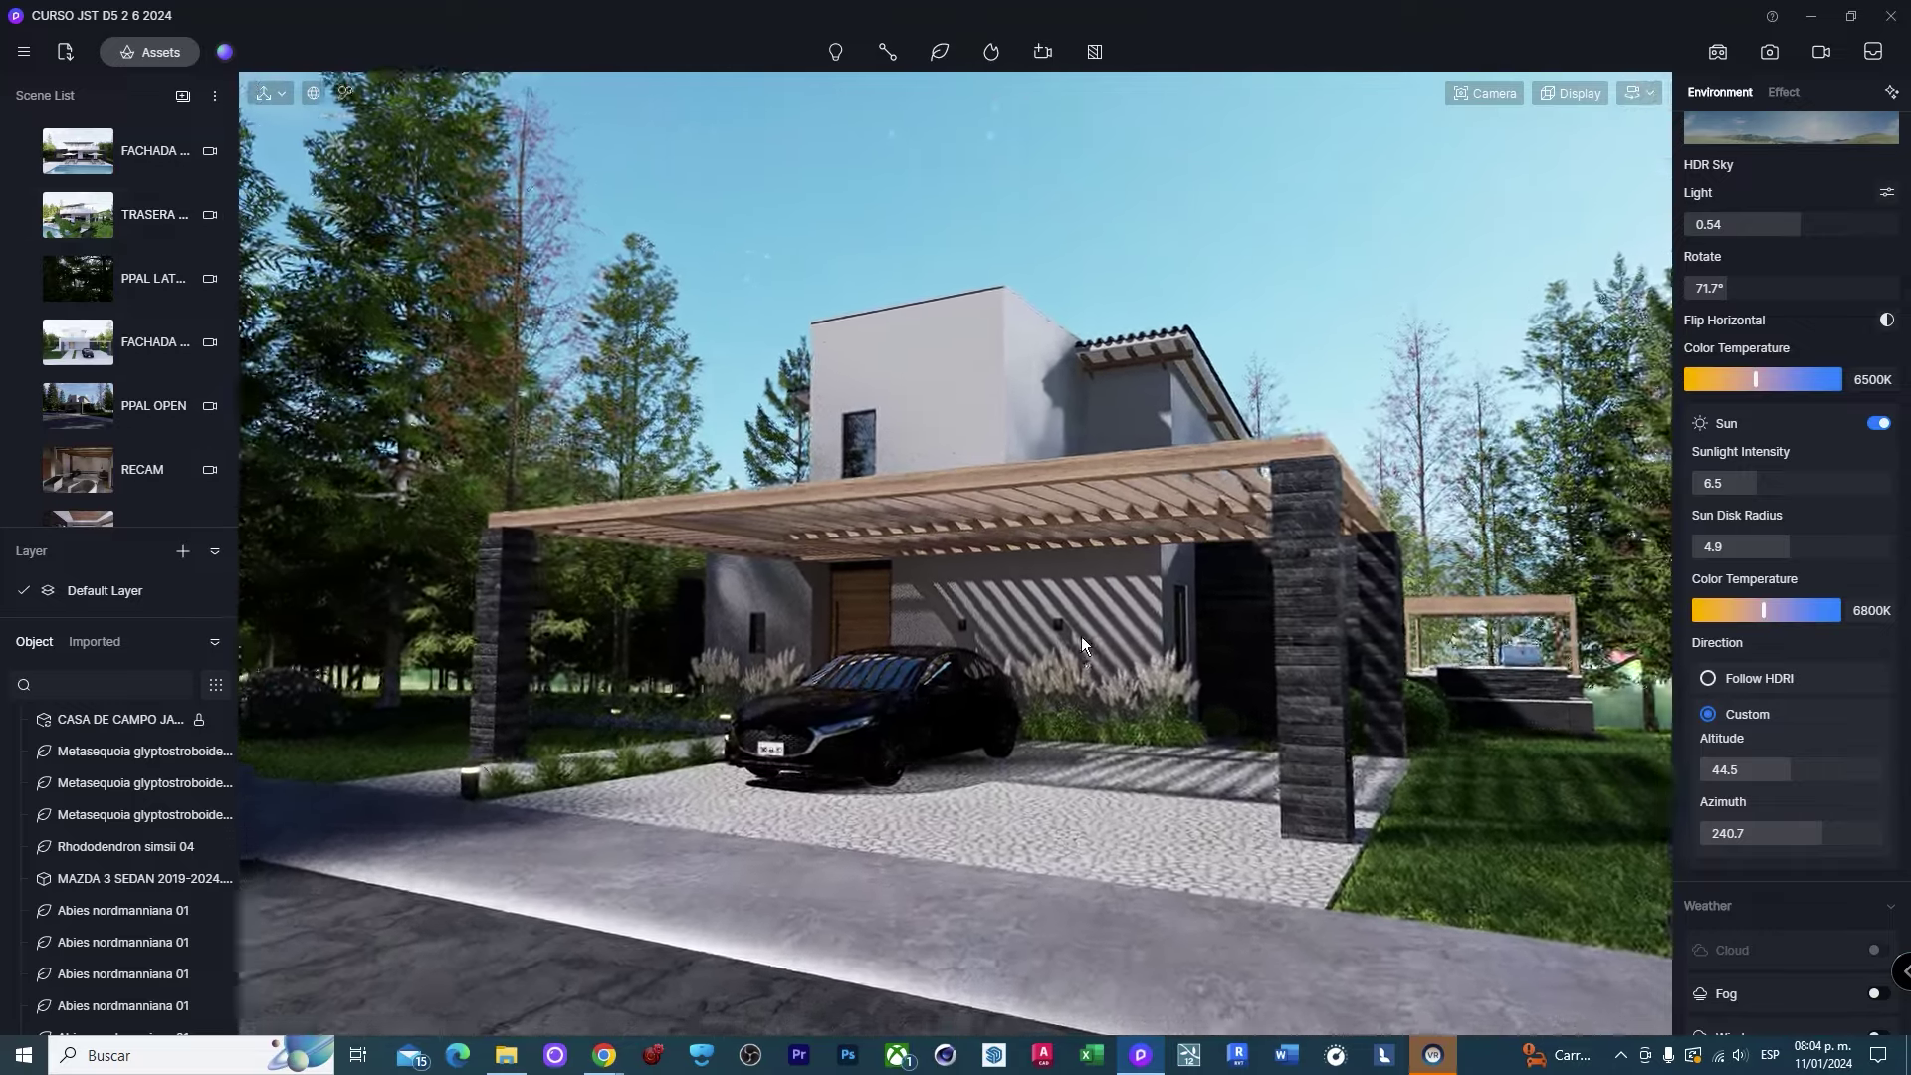
key(a)
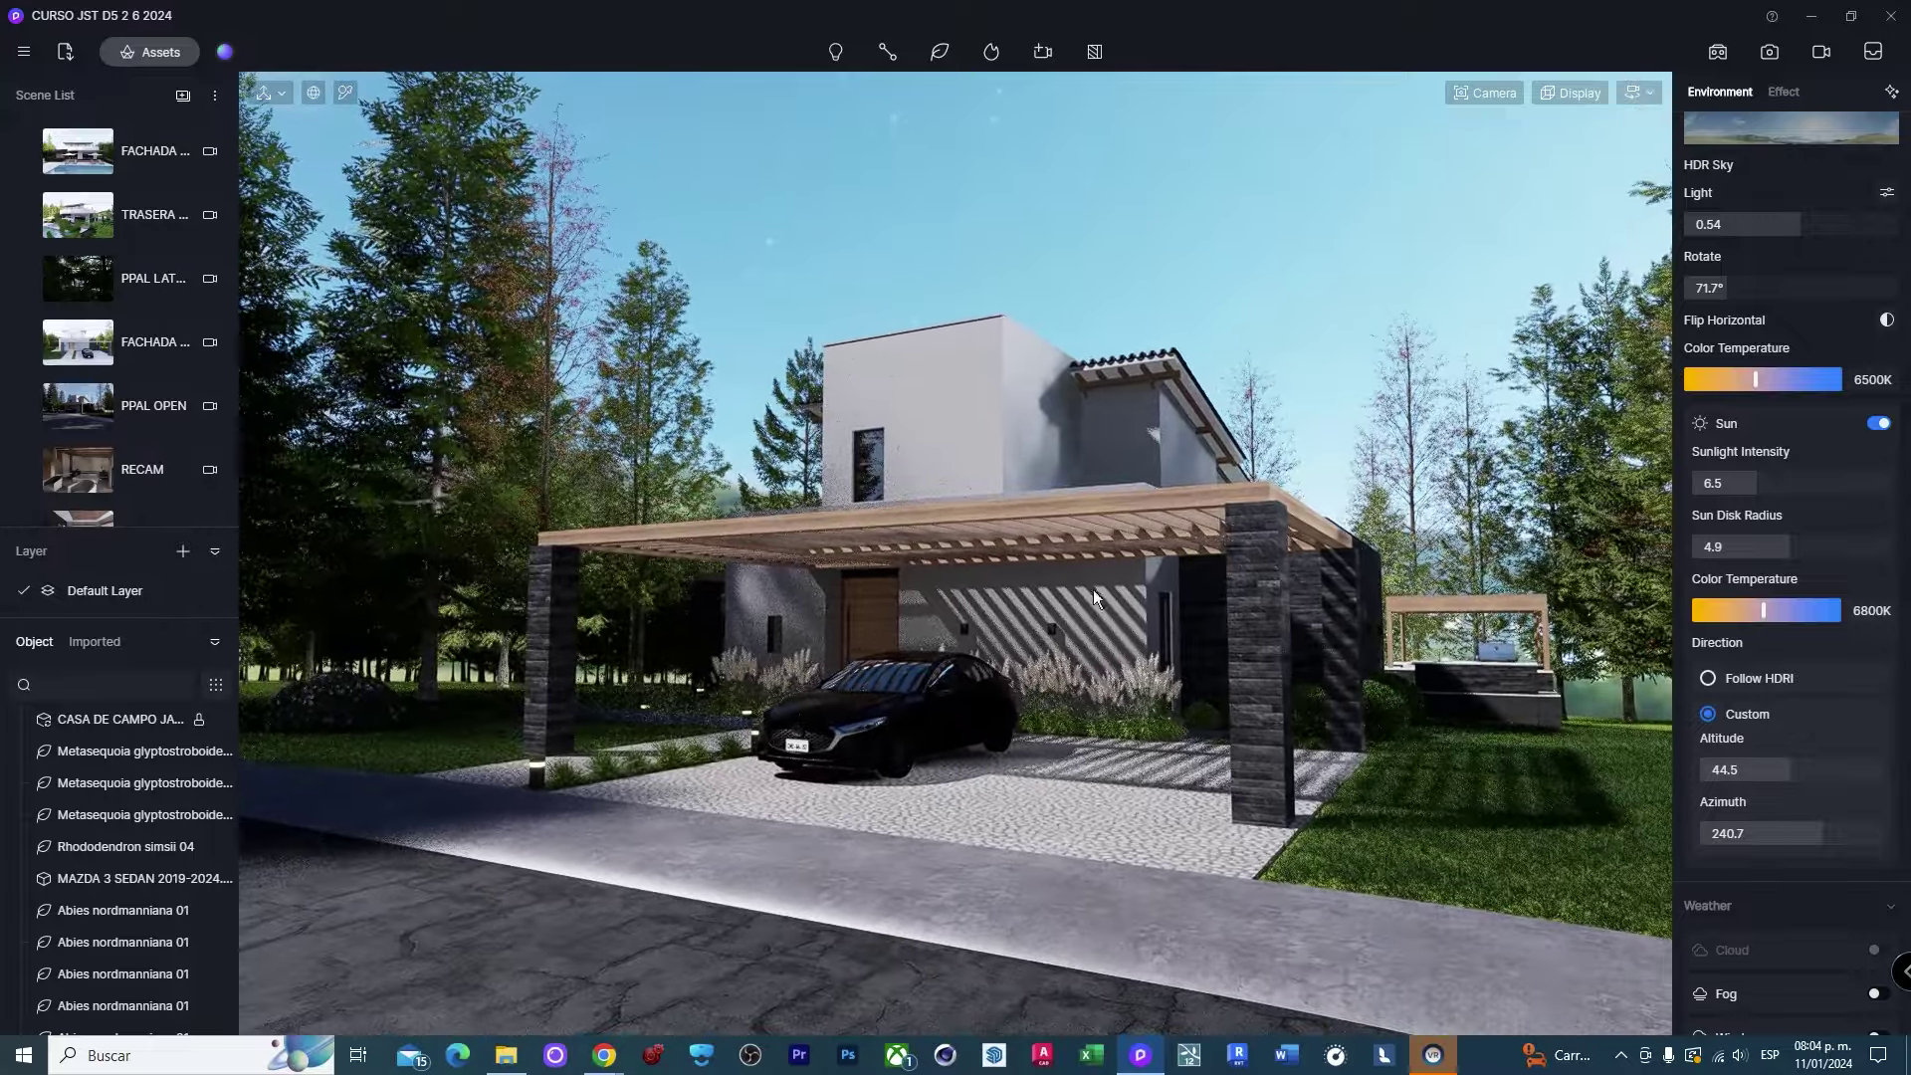
key(d)
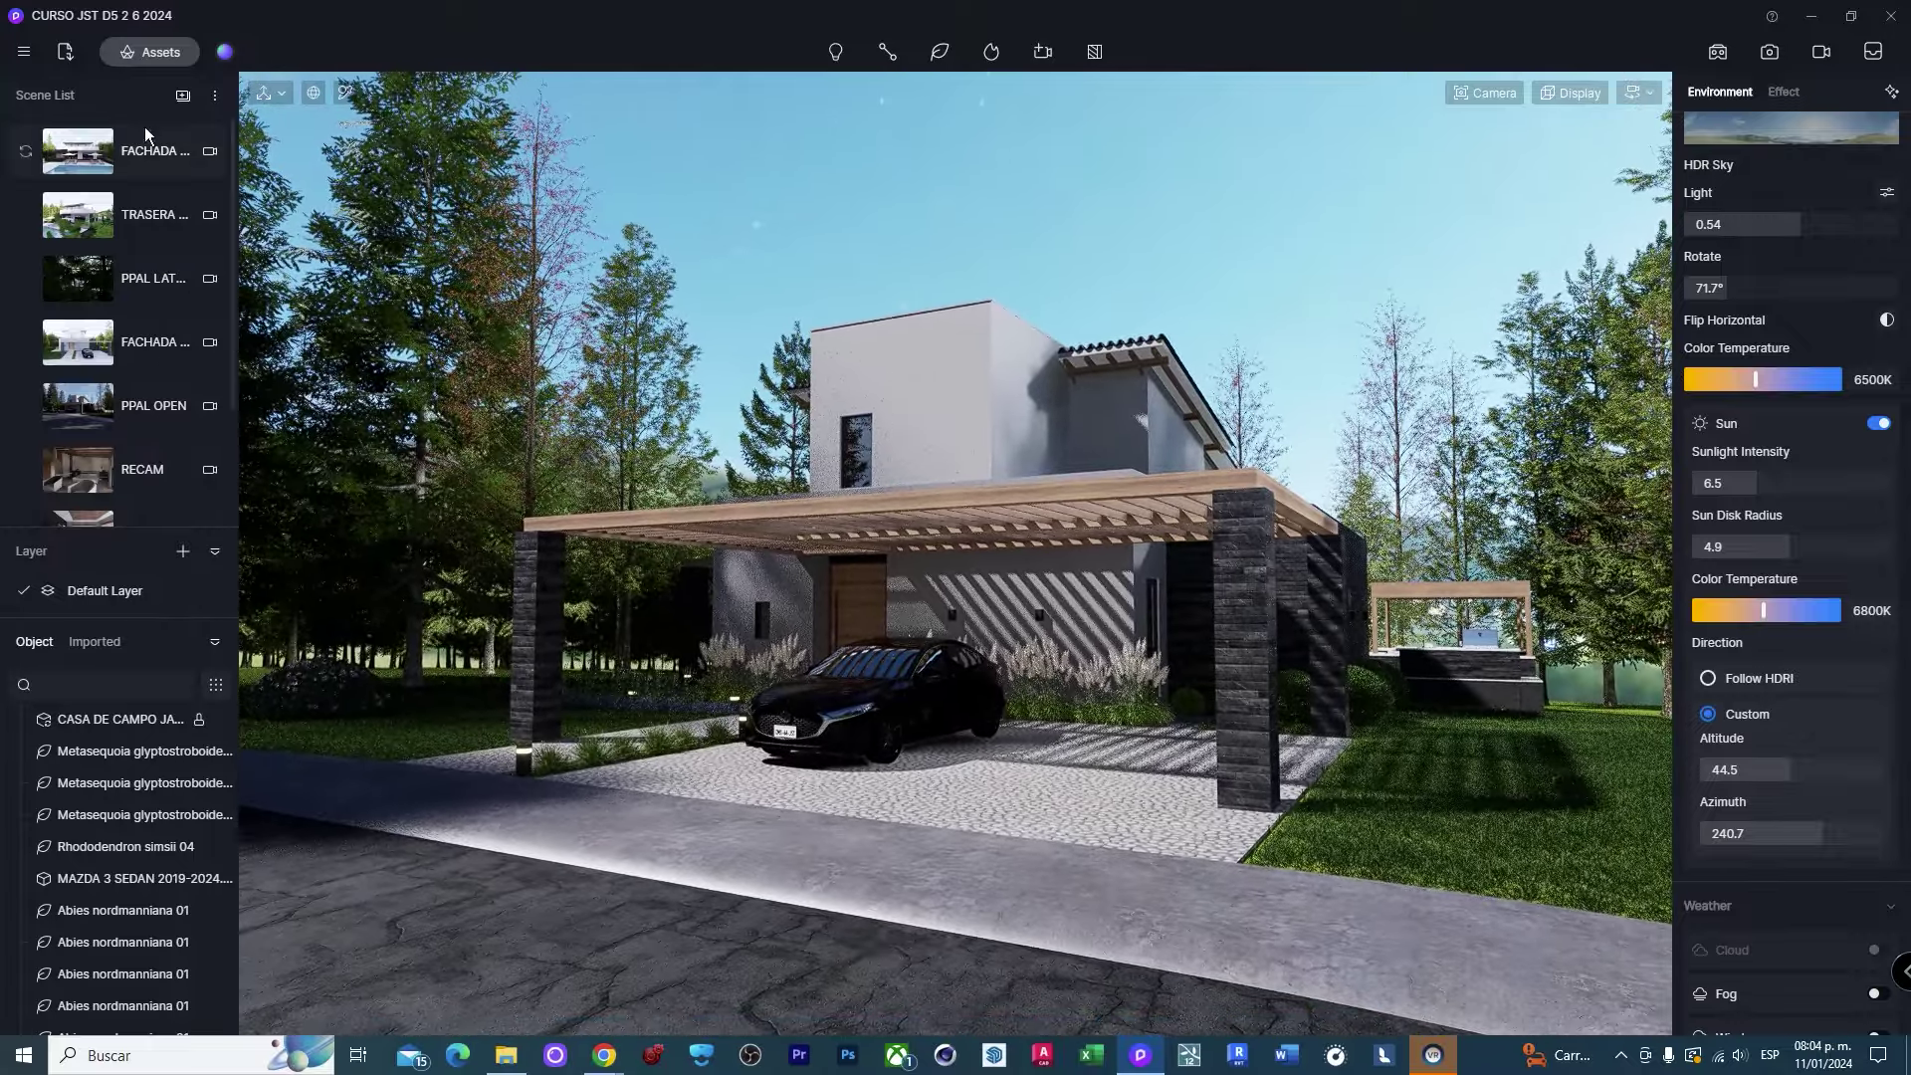
key(d)
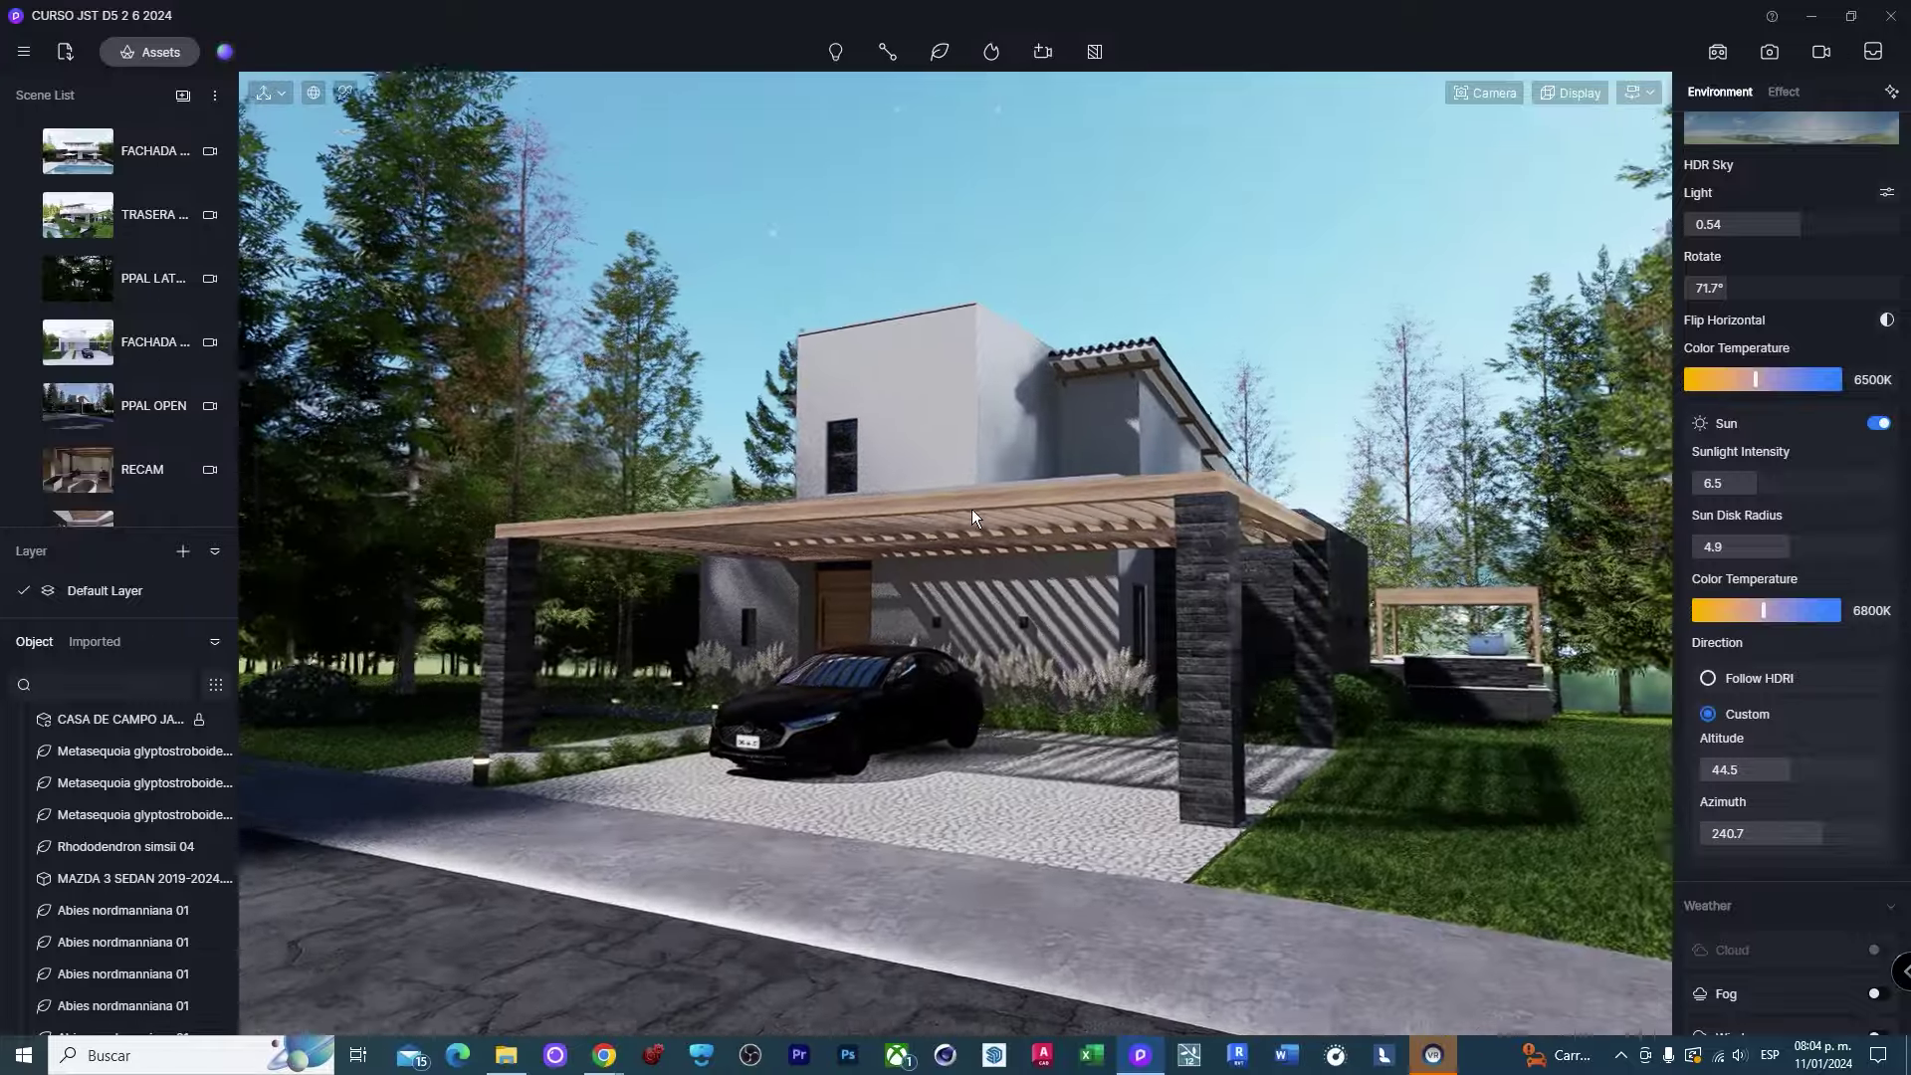
key(s)
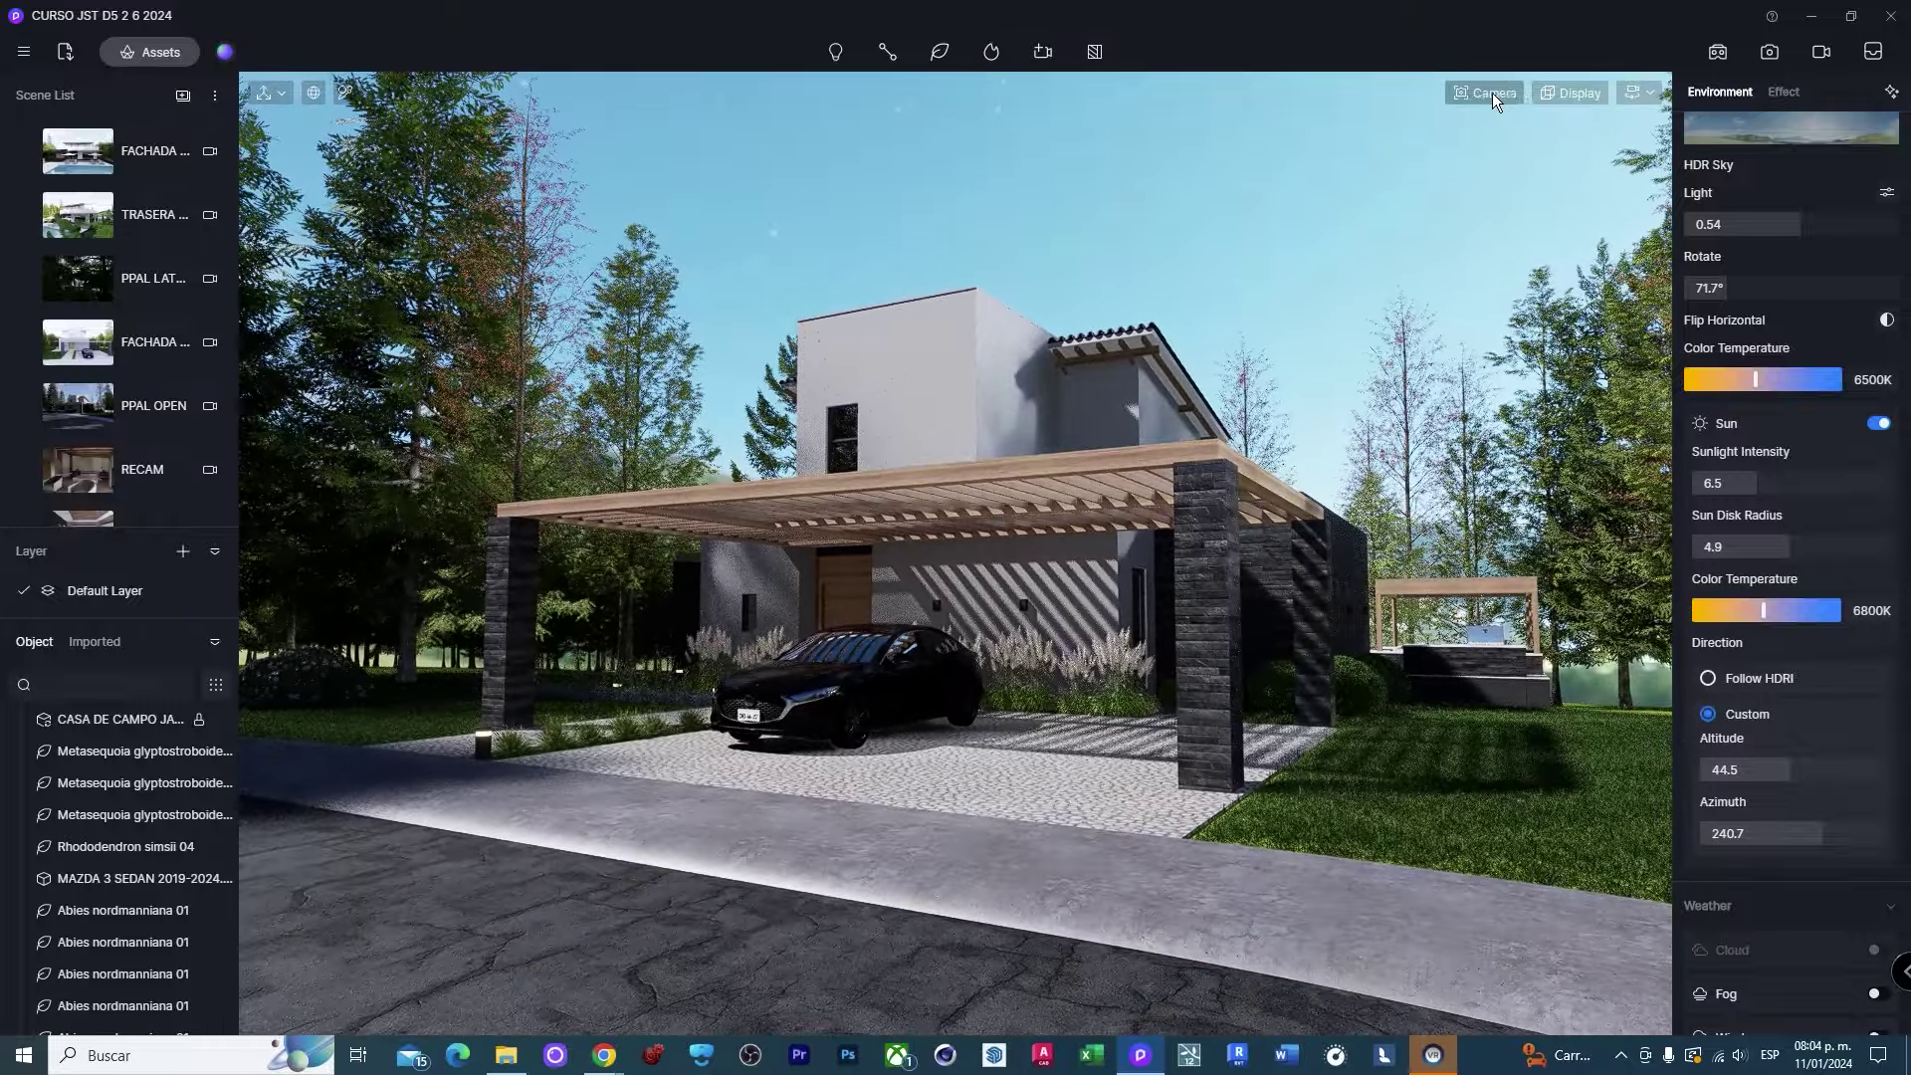
Add the current sunlit carport view to the Scene List as Scene 3.
click(183, 100)
scroll(128, 384, down, 3)
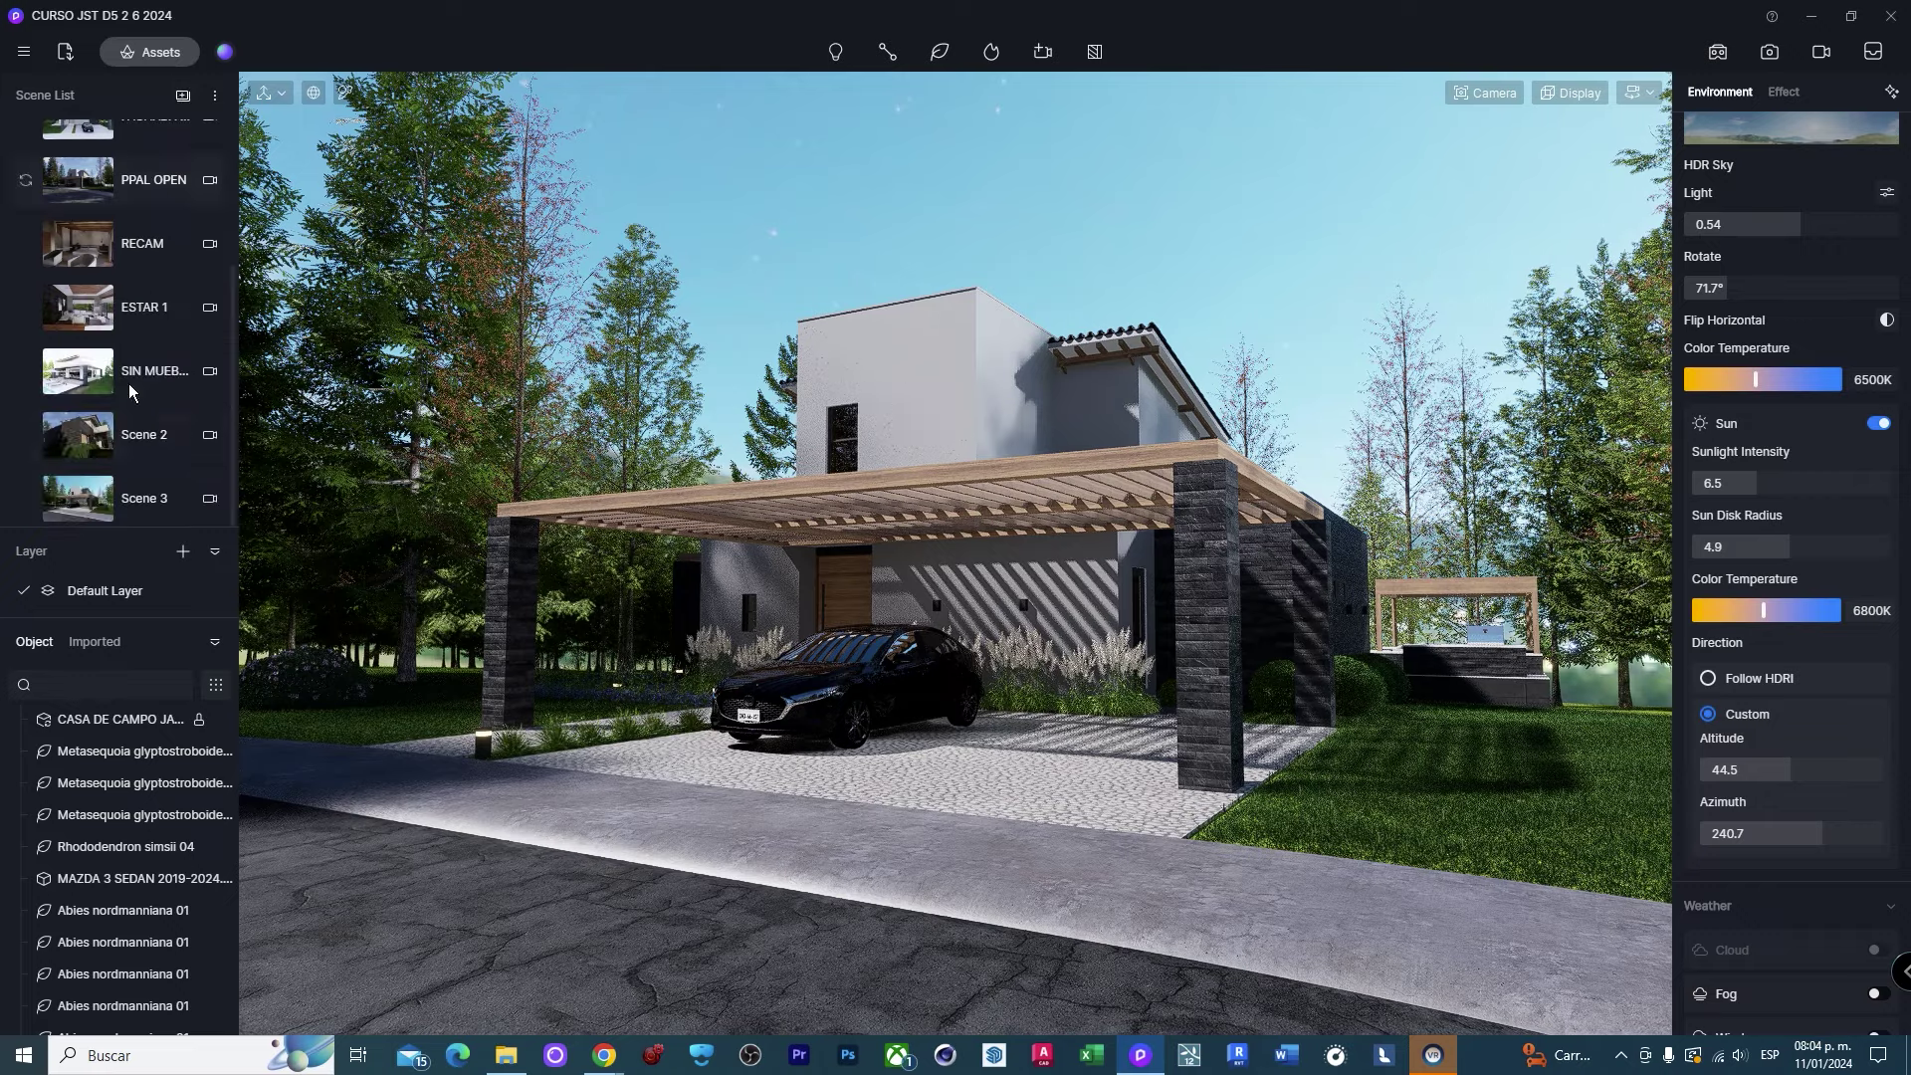
click(119, 510)
scroll(150, 419, up, 3)
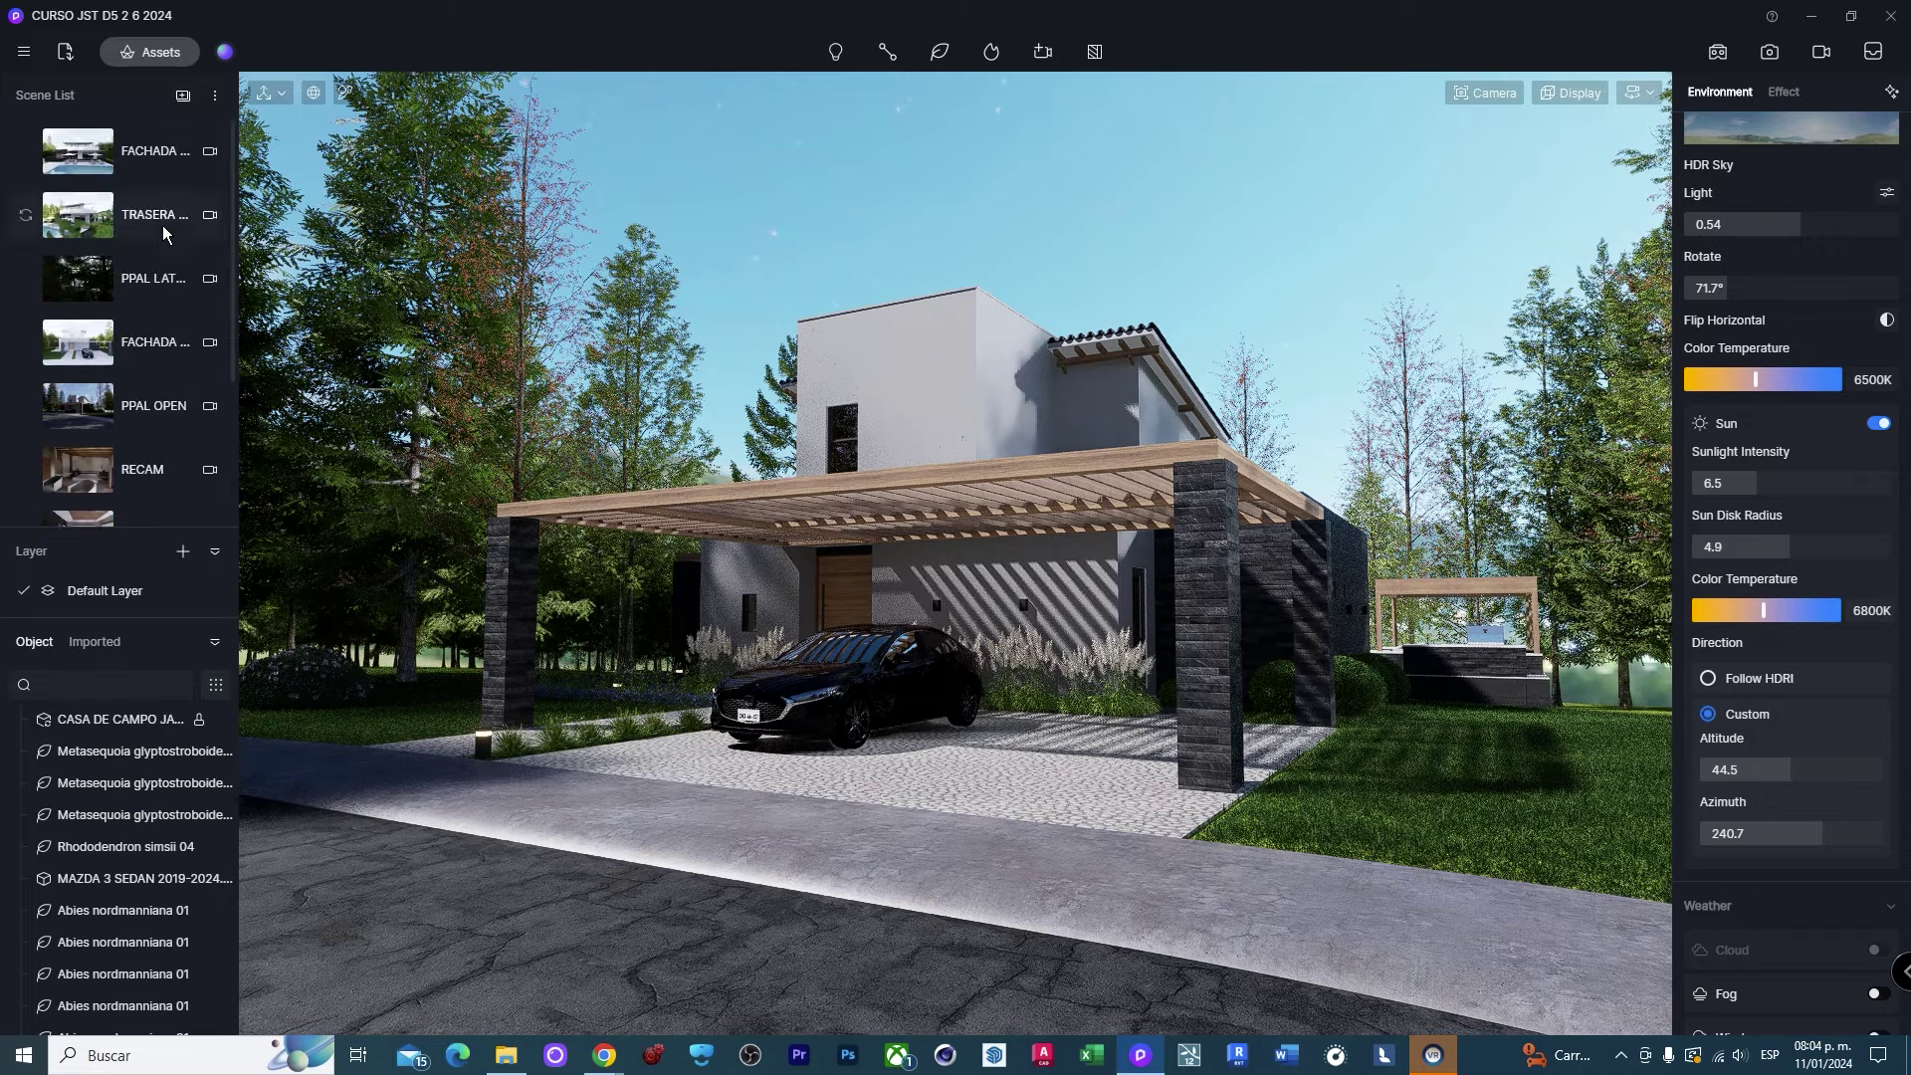
Compare the PPAL OPEN and RECAM scenes, then return to the Scene 3 camera view.
click(129, 403)
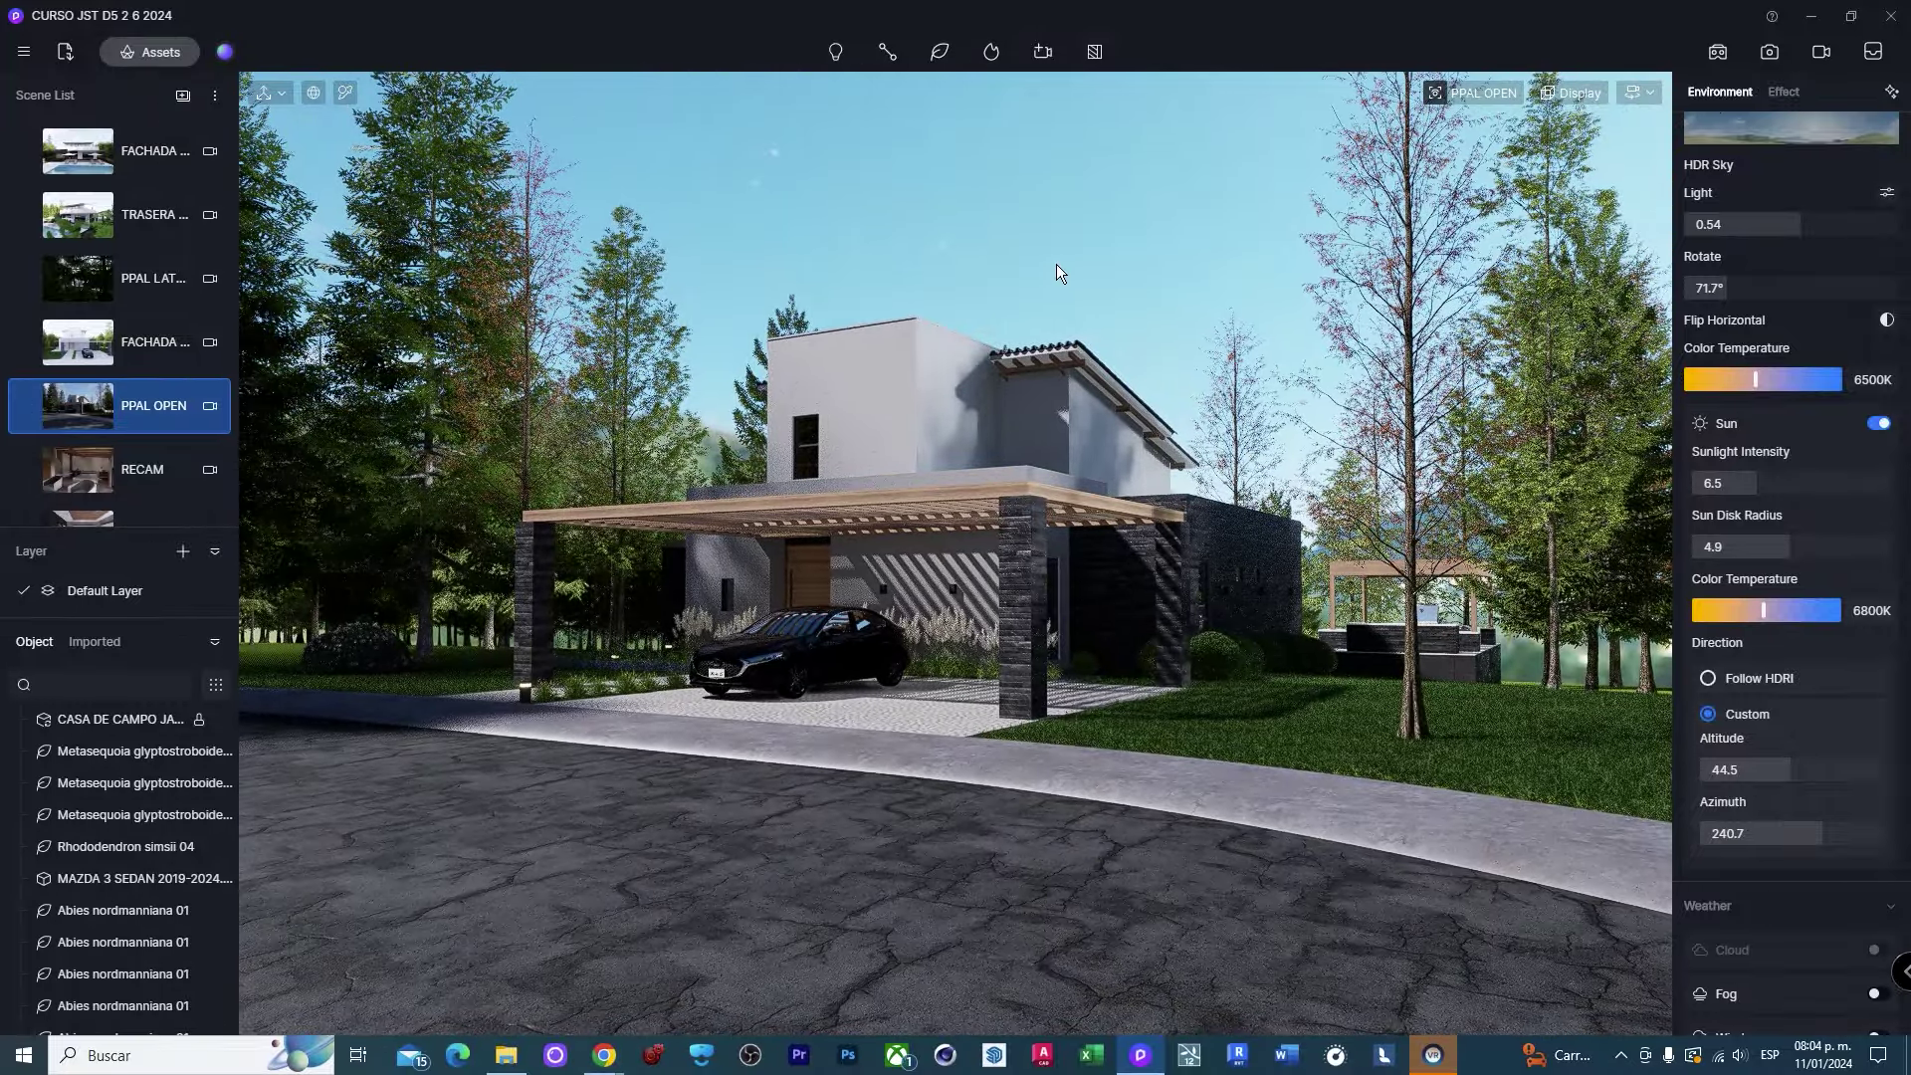
click(139, 474)
scroll(141, 498, down, 3)
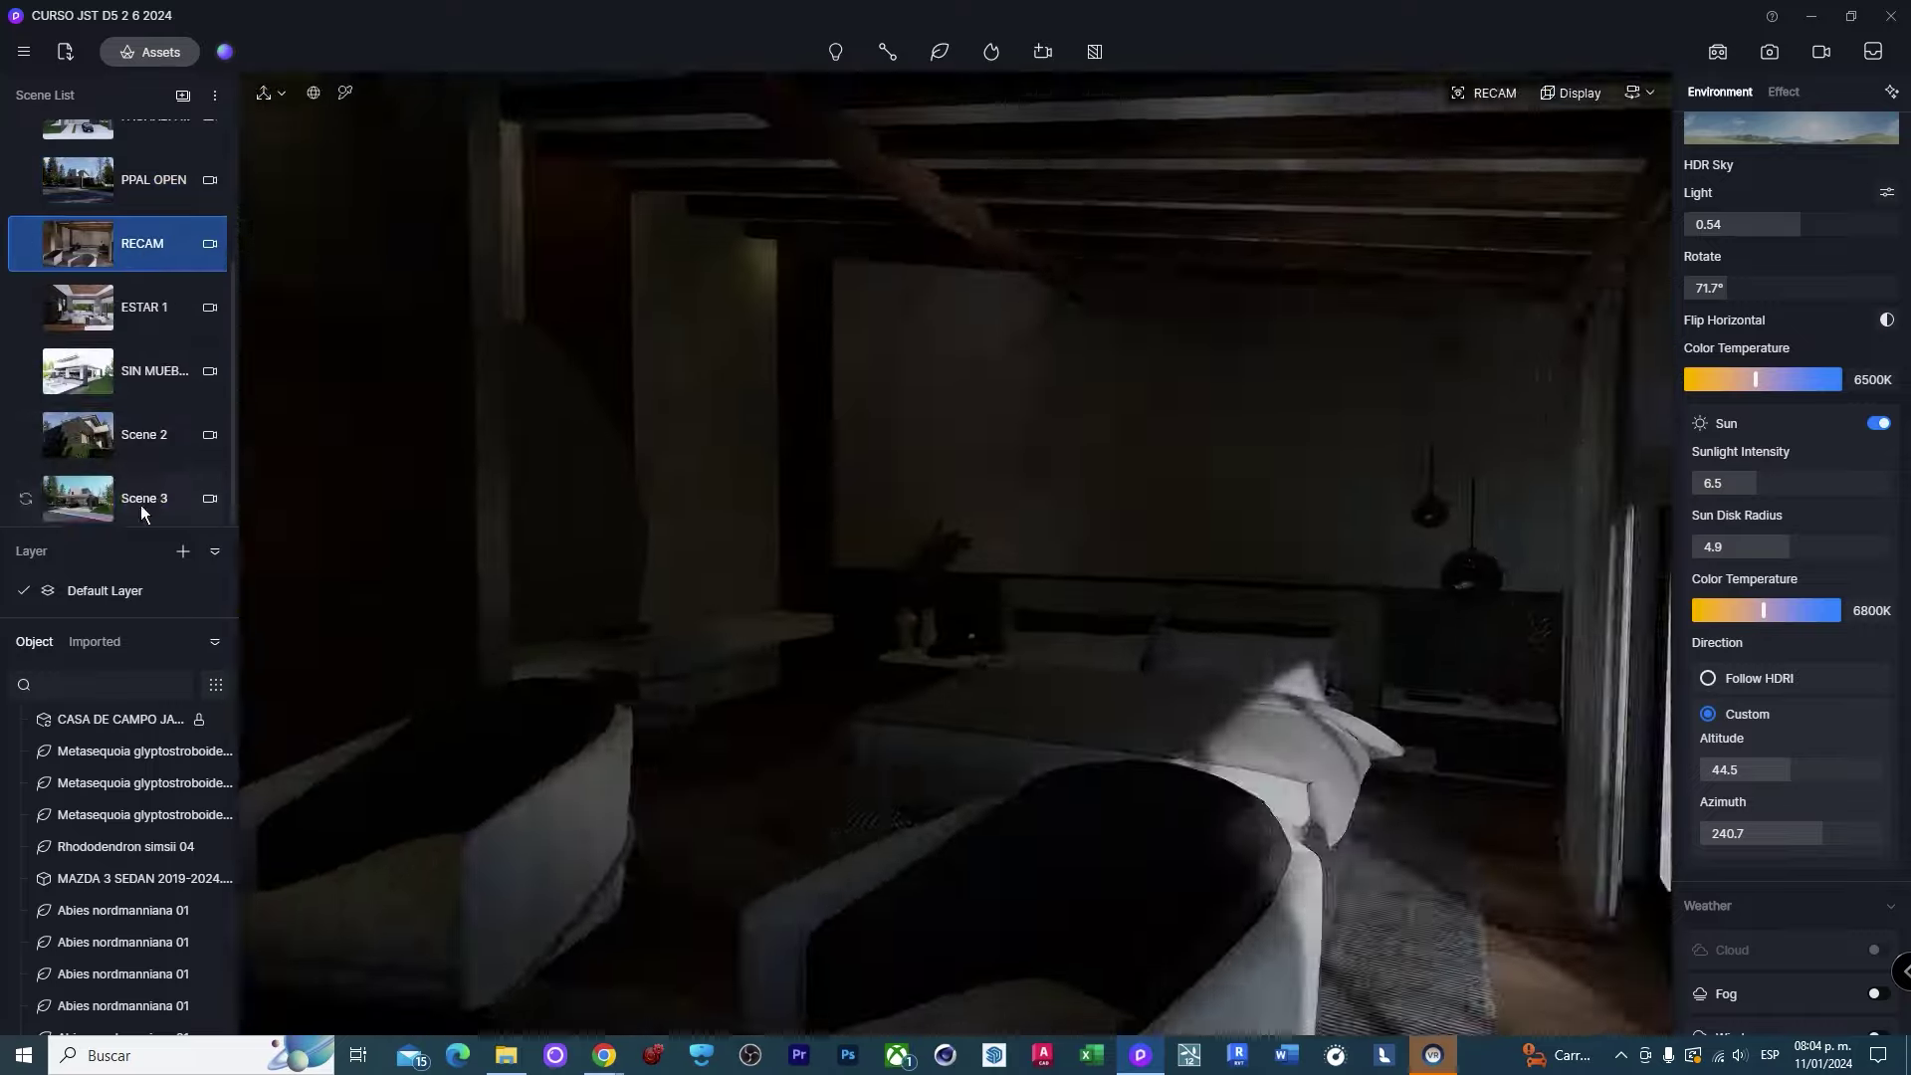
click(140, 497)
click(141, 502)
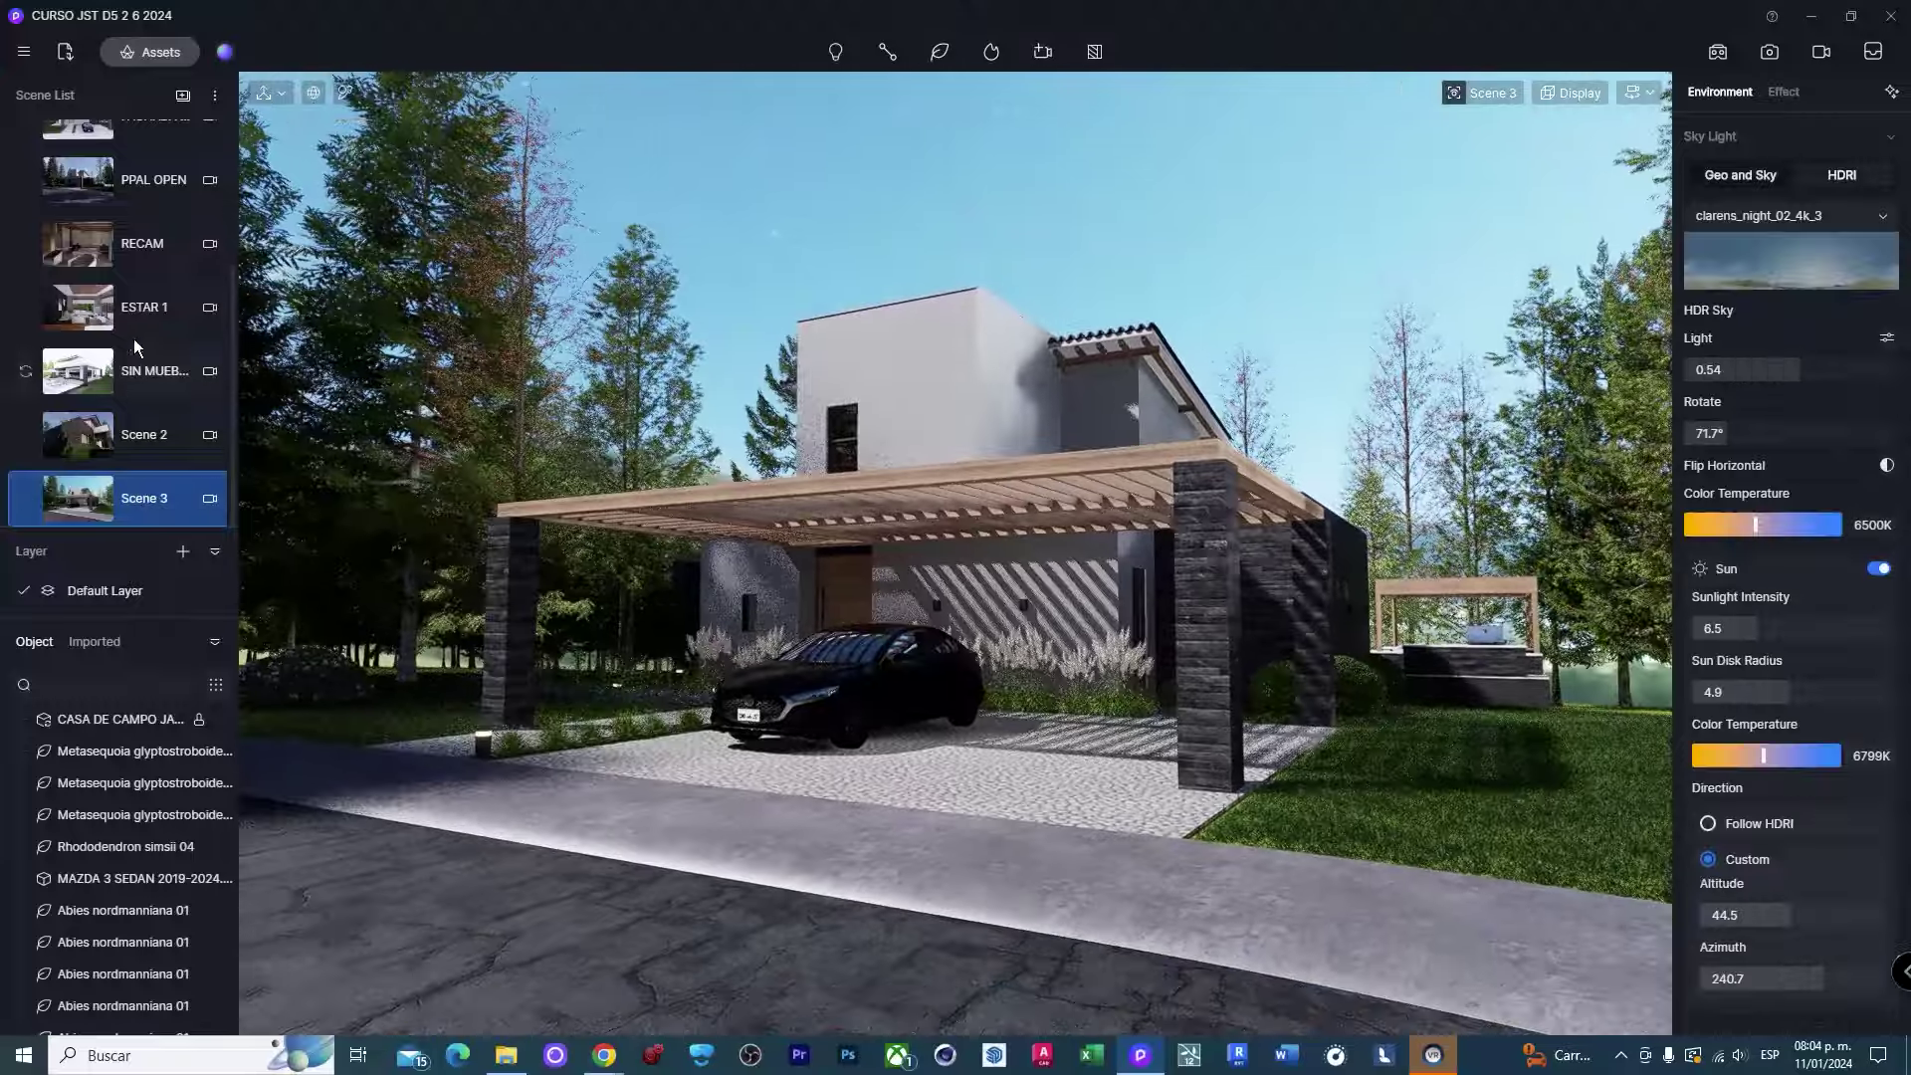
scroll(134, 319, up, 2)
click(151, 297)
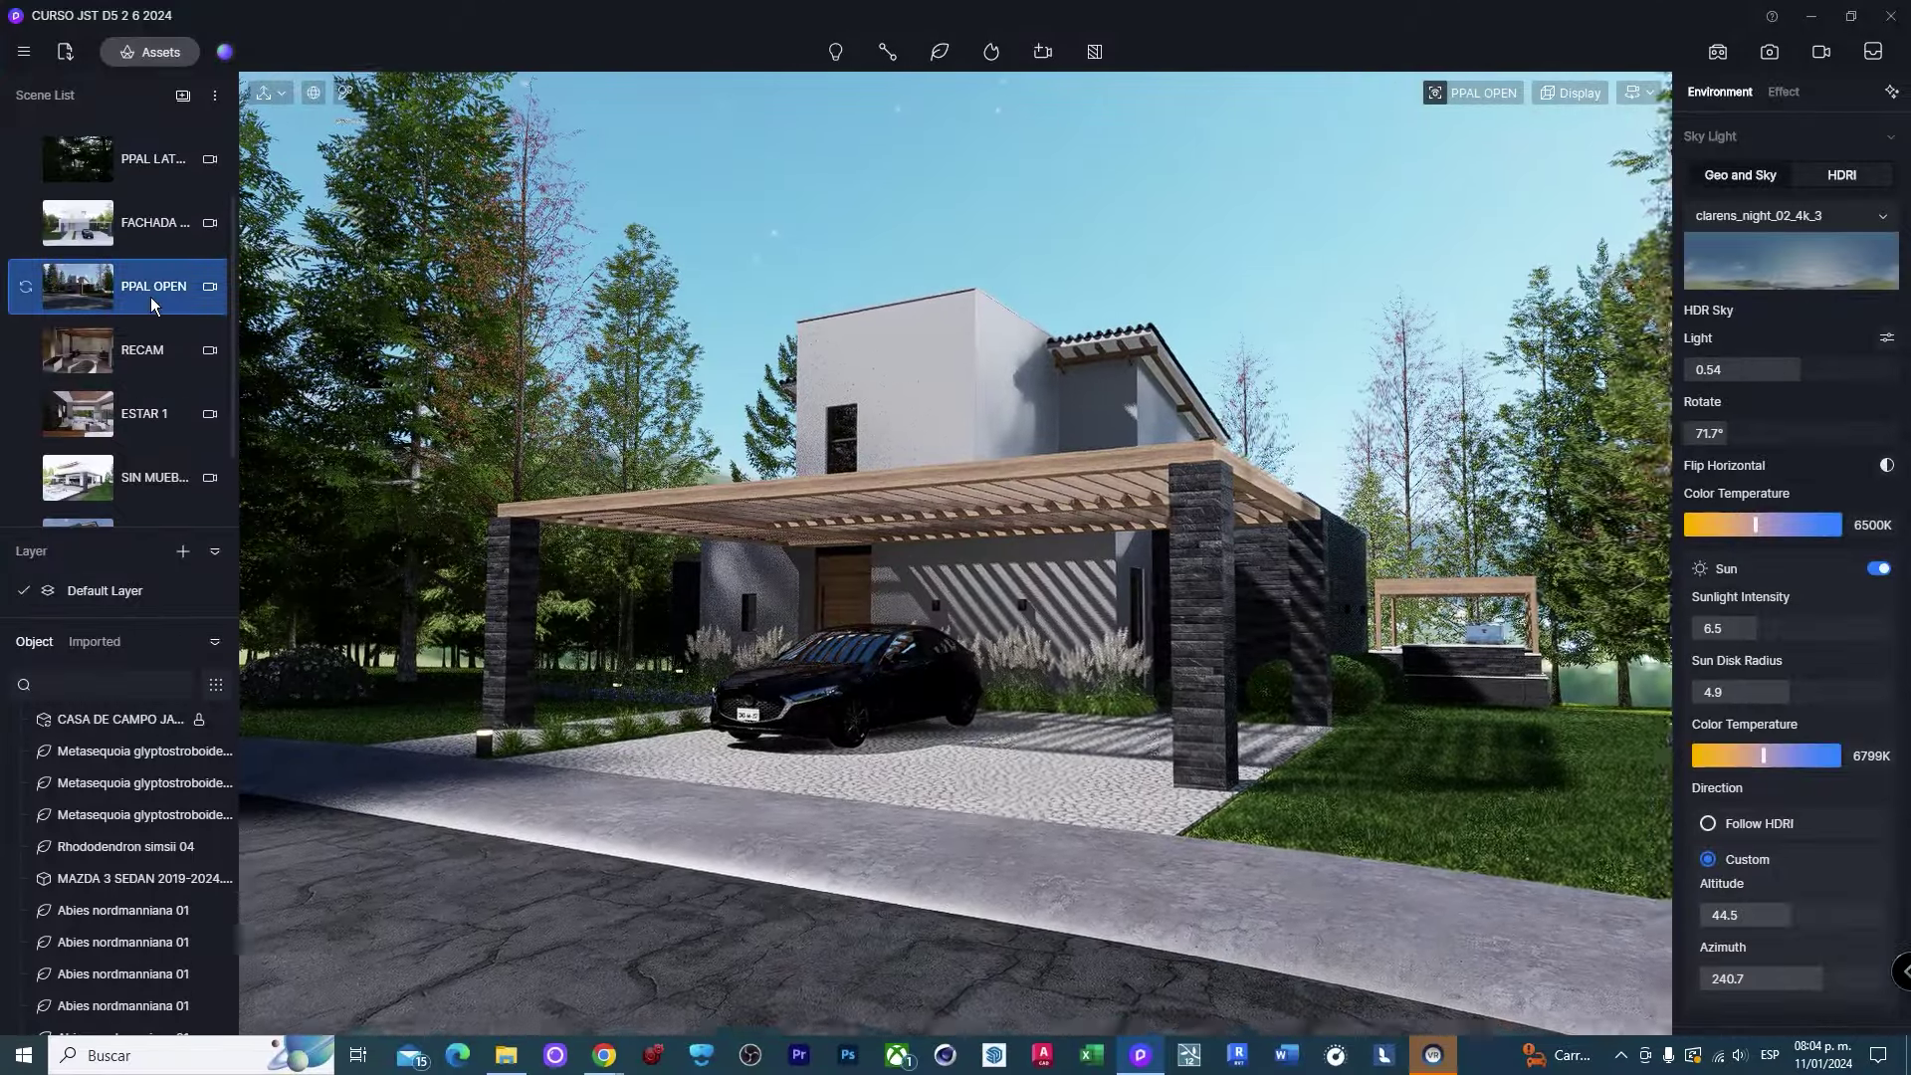
scroll(130, 319, down, 2)
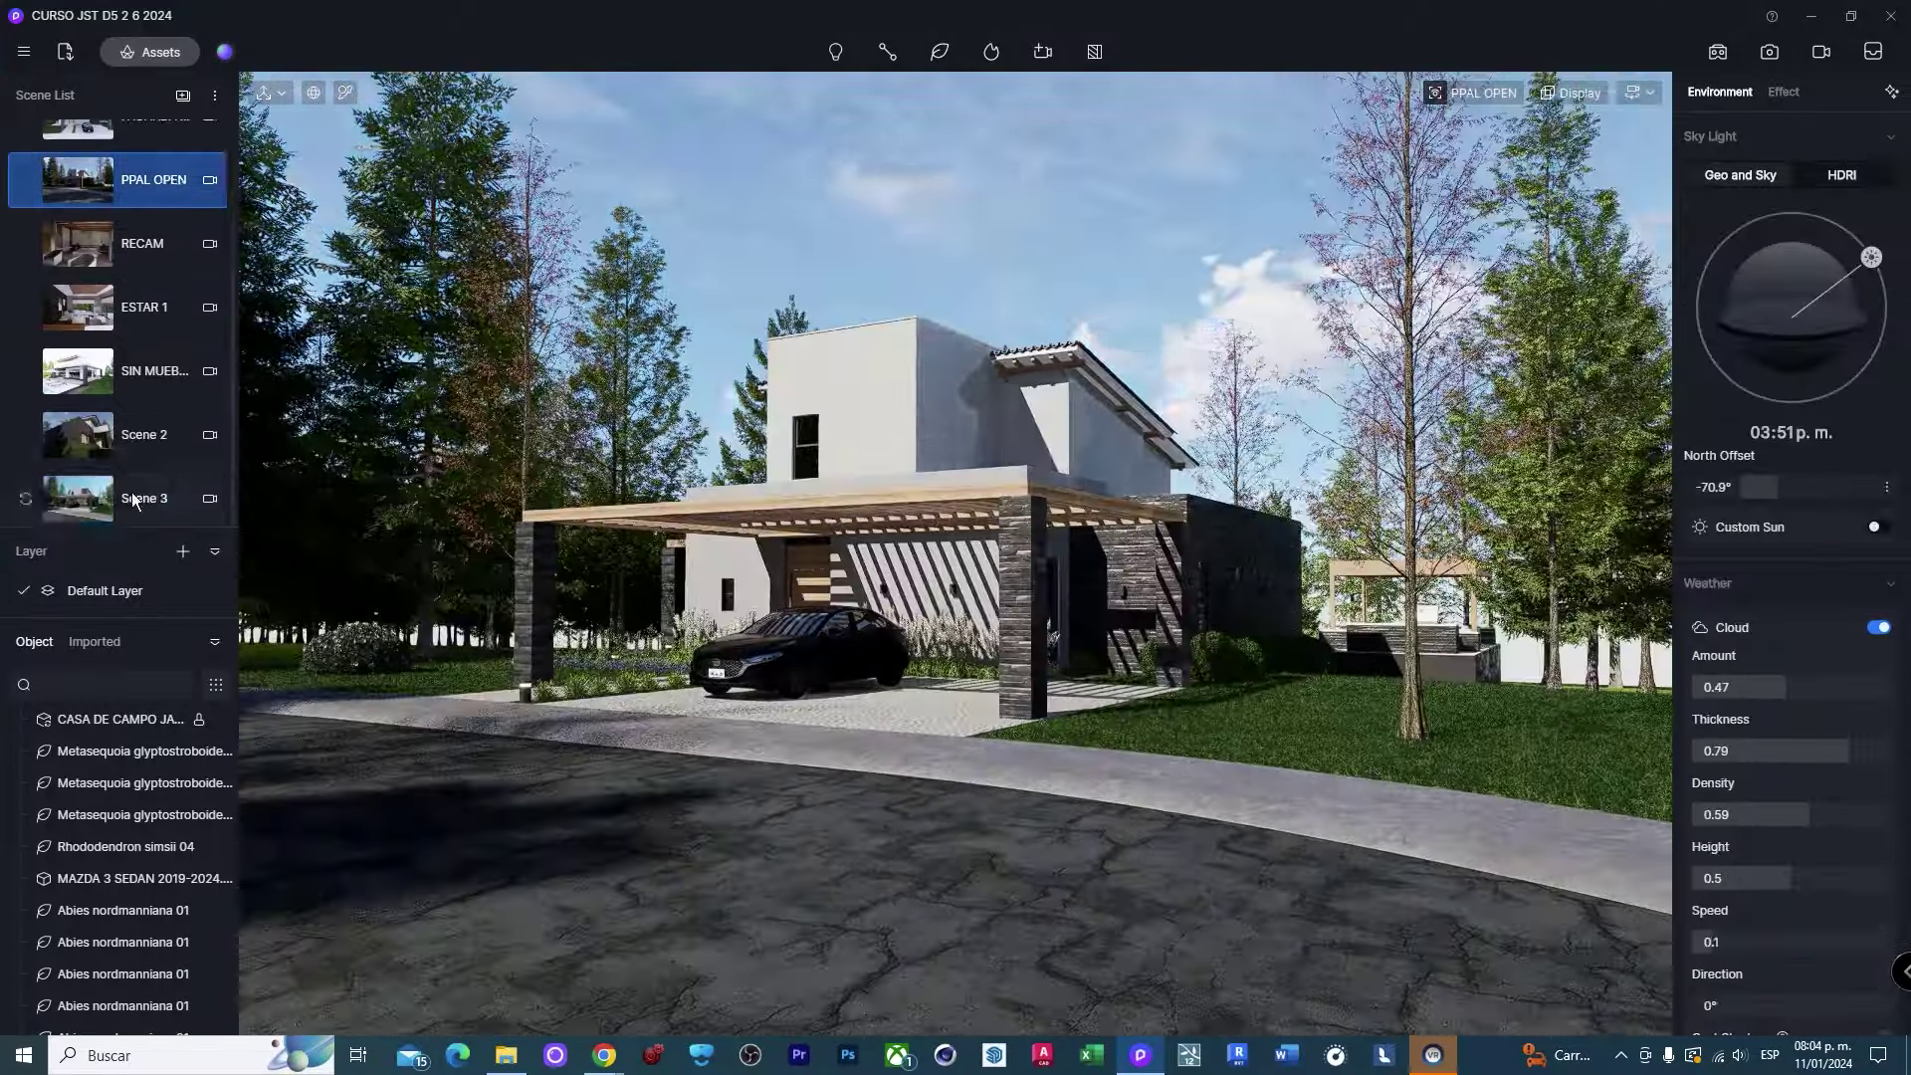
click(144, 498)
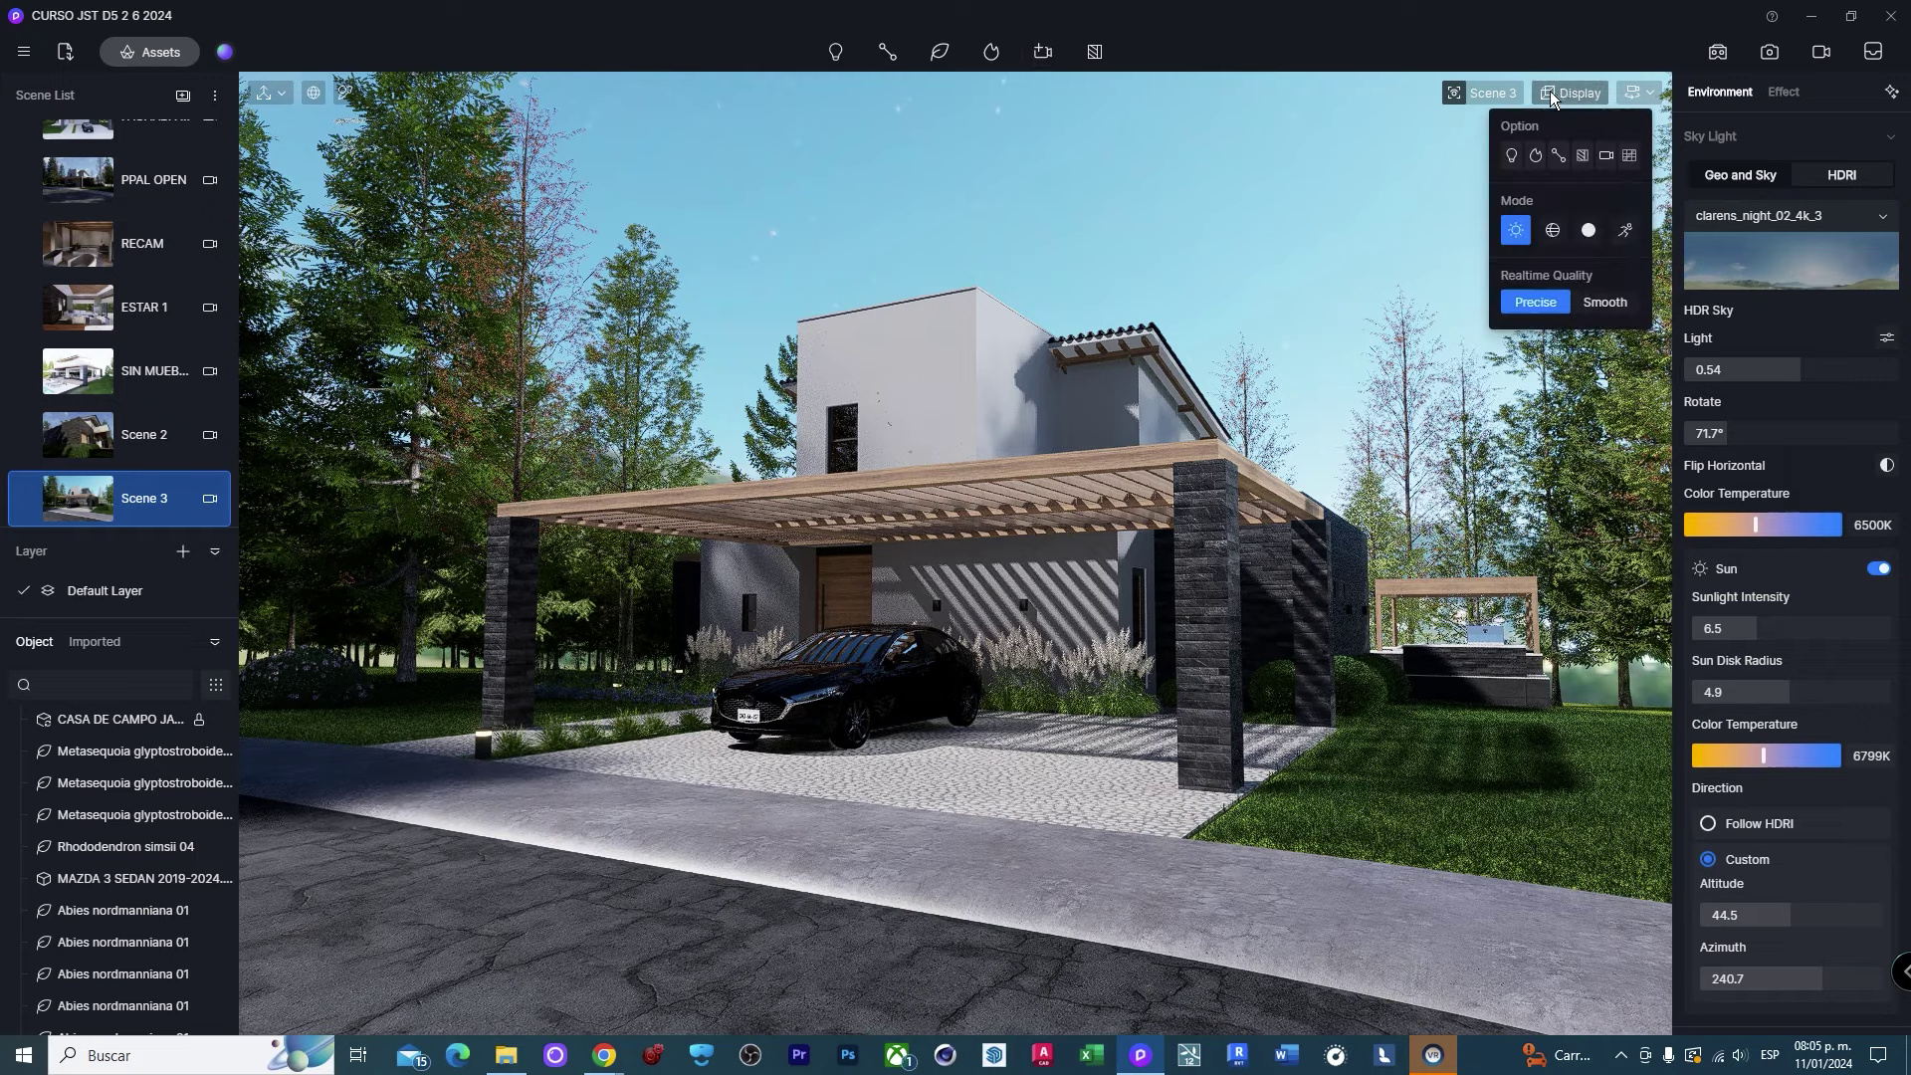
mouse_move(1484, 92)
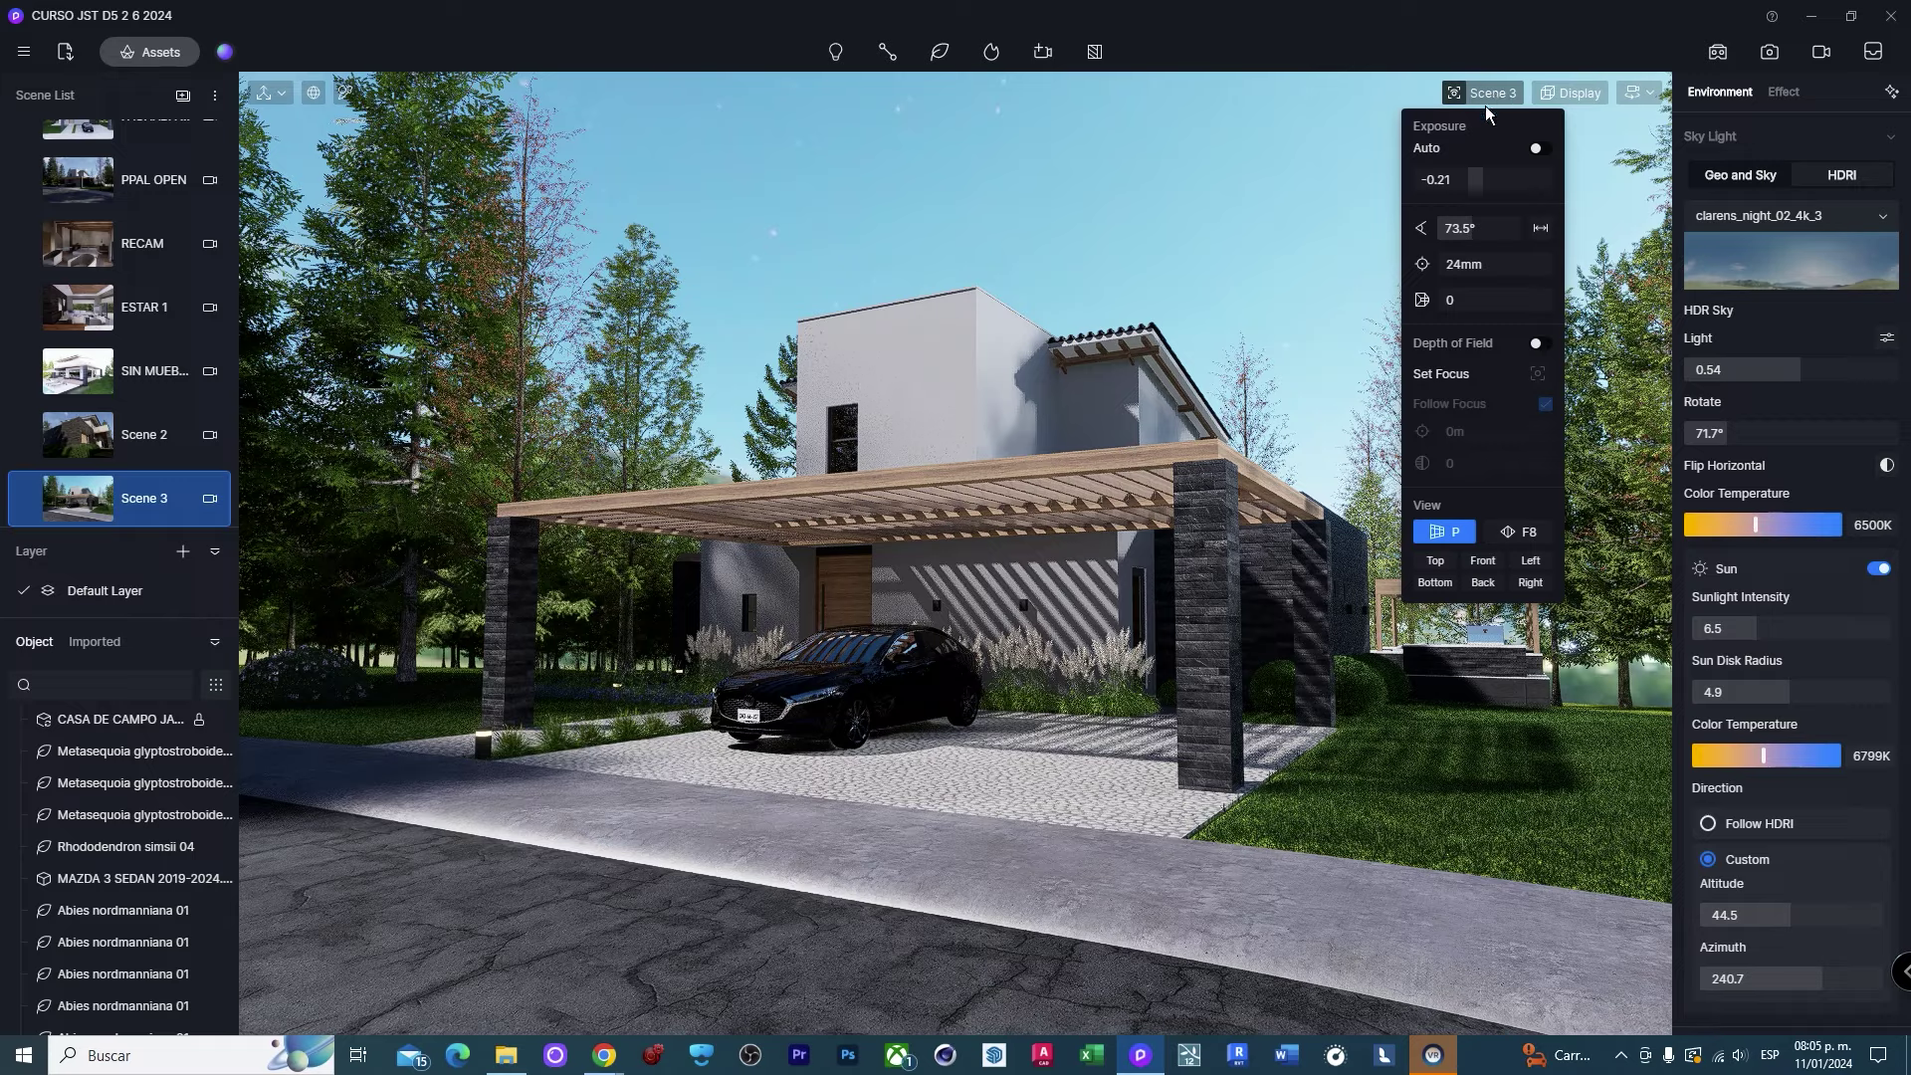
Move the camera with D, W and A to frame the house, pergola and sedan closer.
drag(1473, 178, 1468, 228)
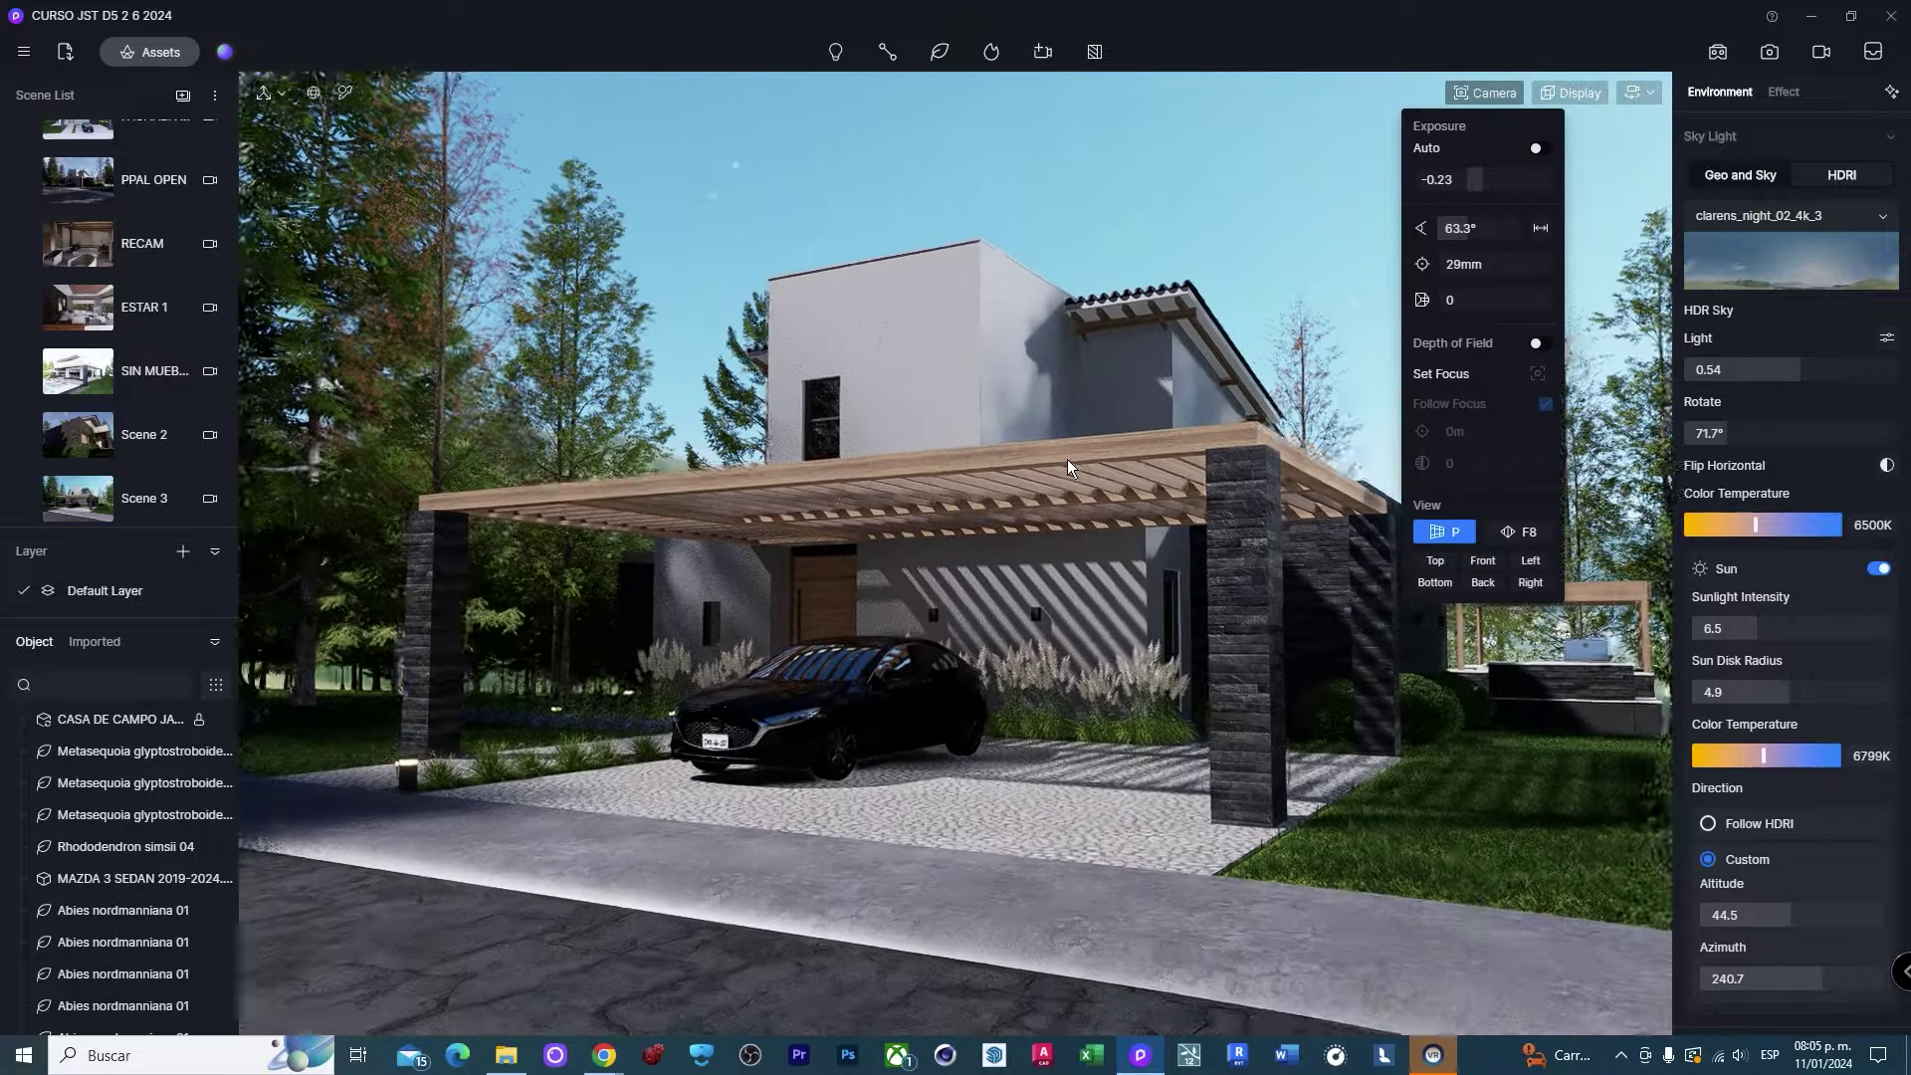
key(d)
key(w)
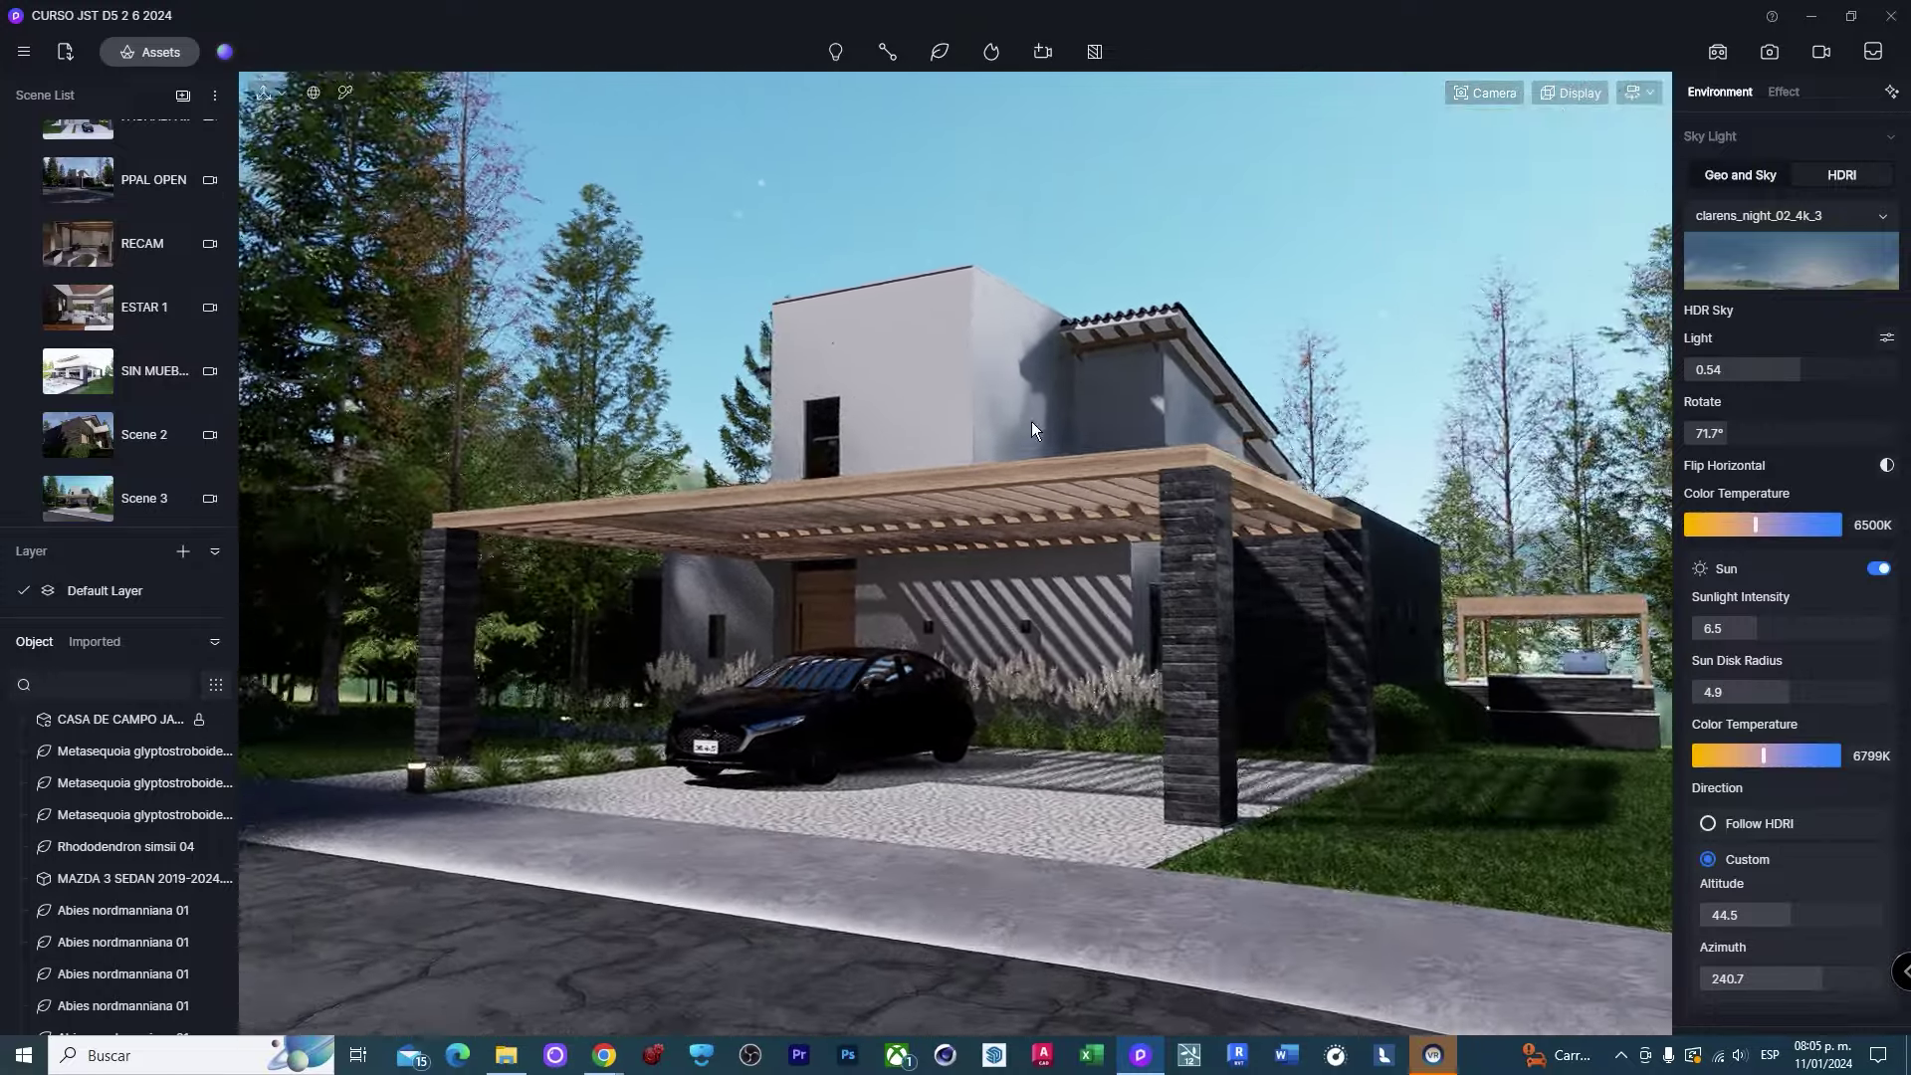
key(a)
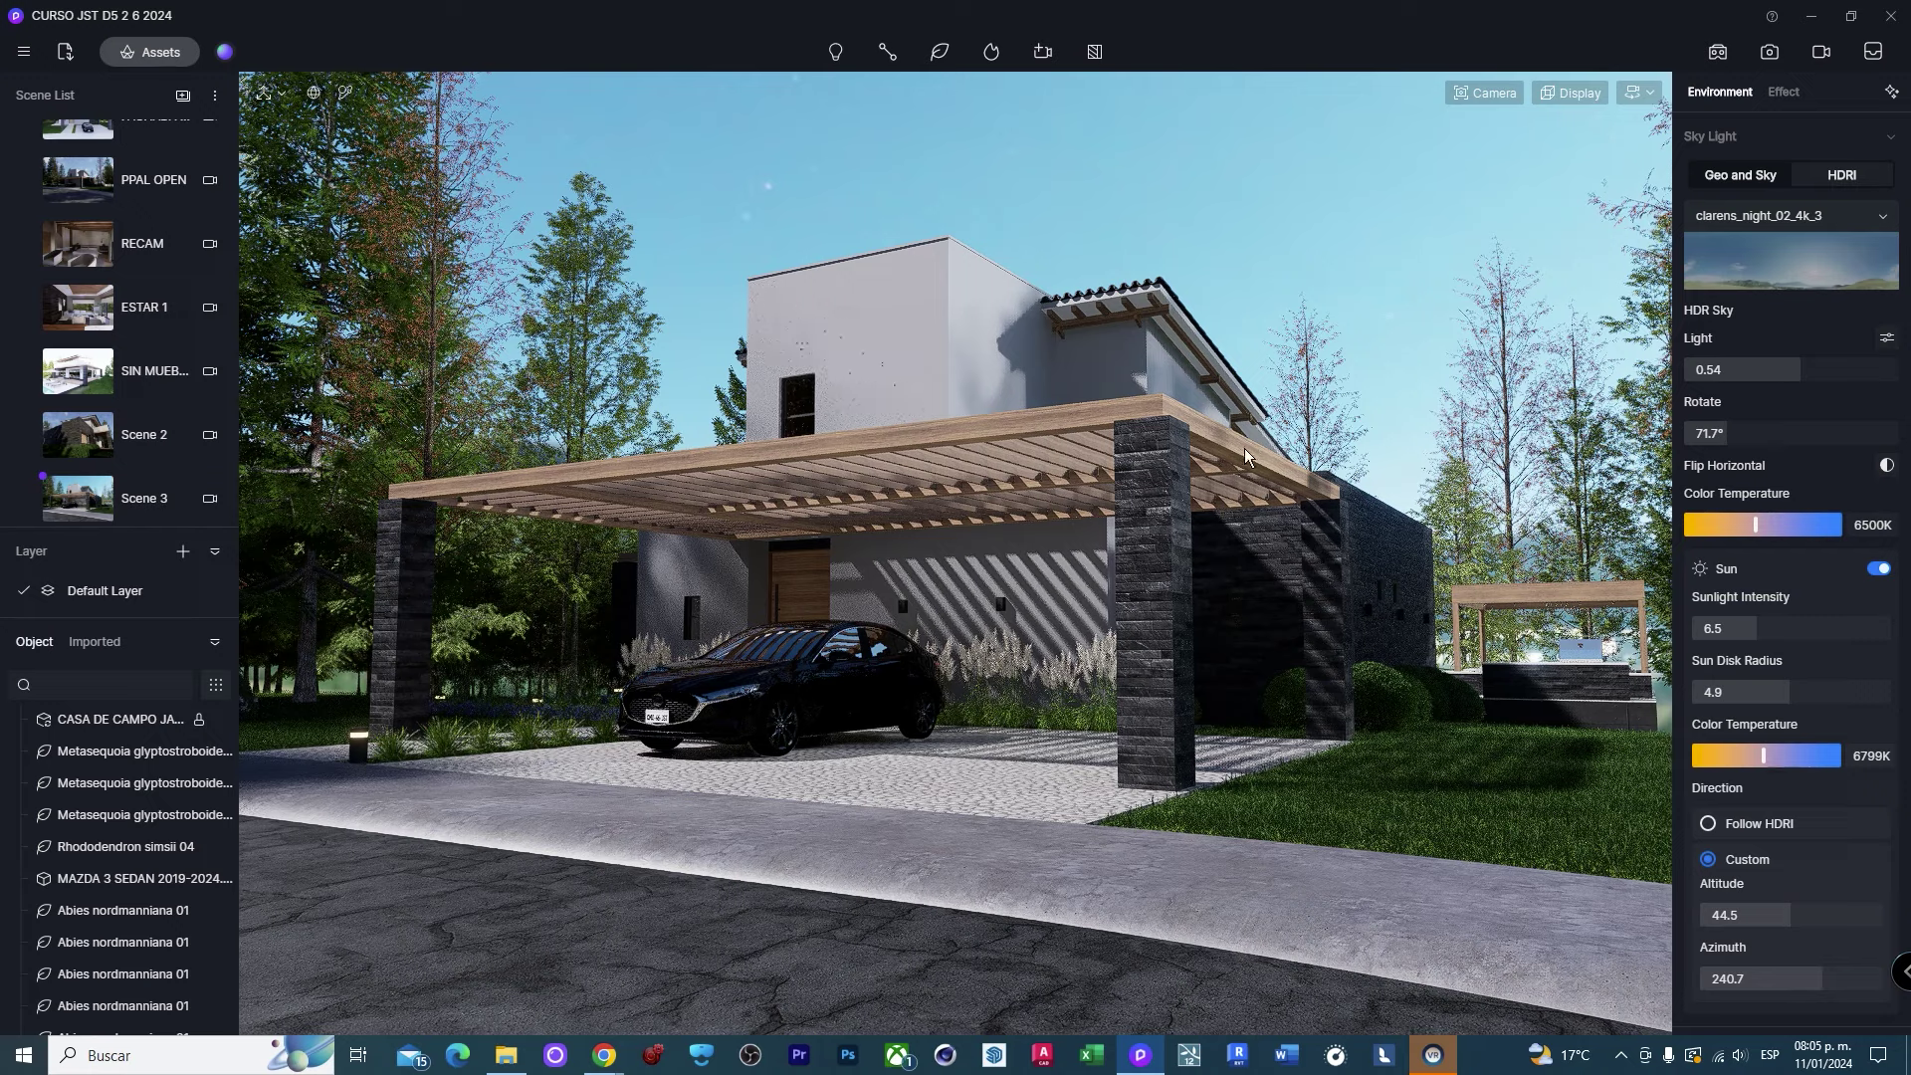
In Effect settings, set exposure to -0.21 and shadow local exposure to 0.28.
click(1784, 96)
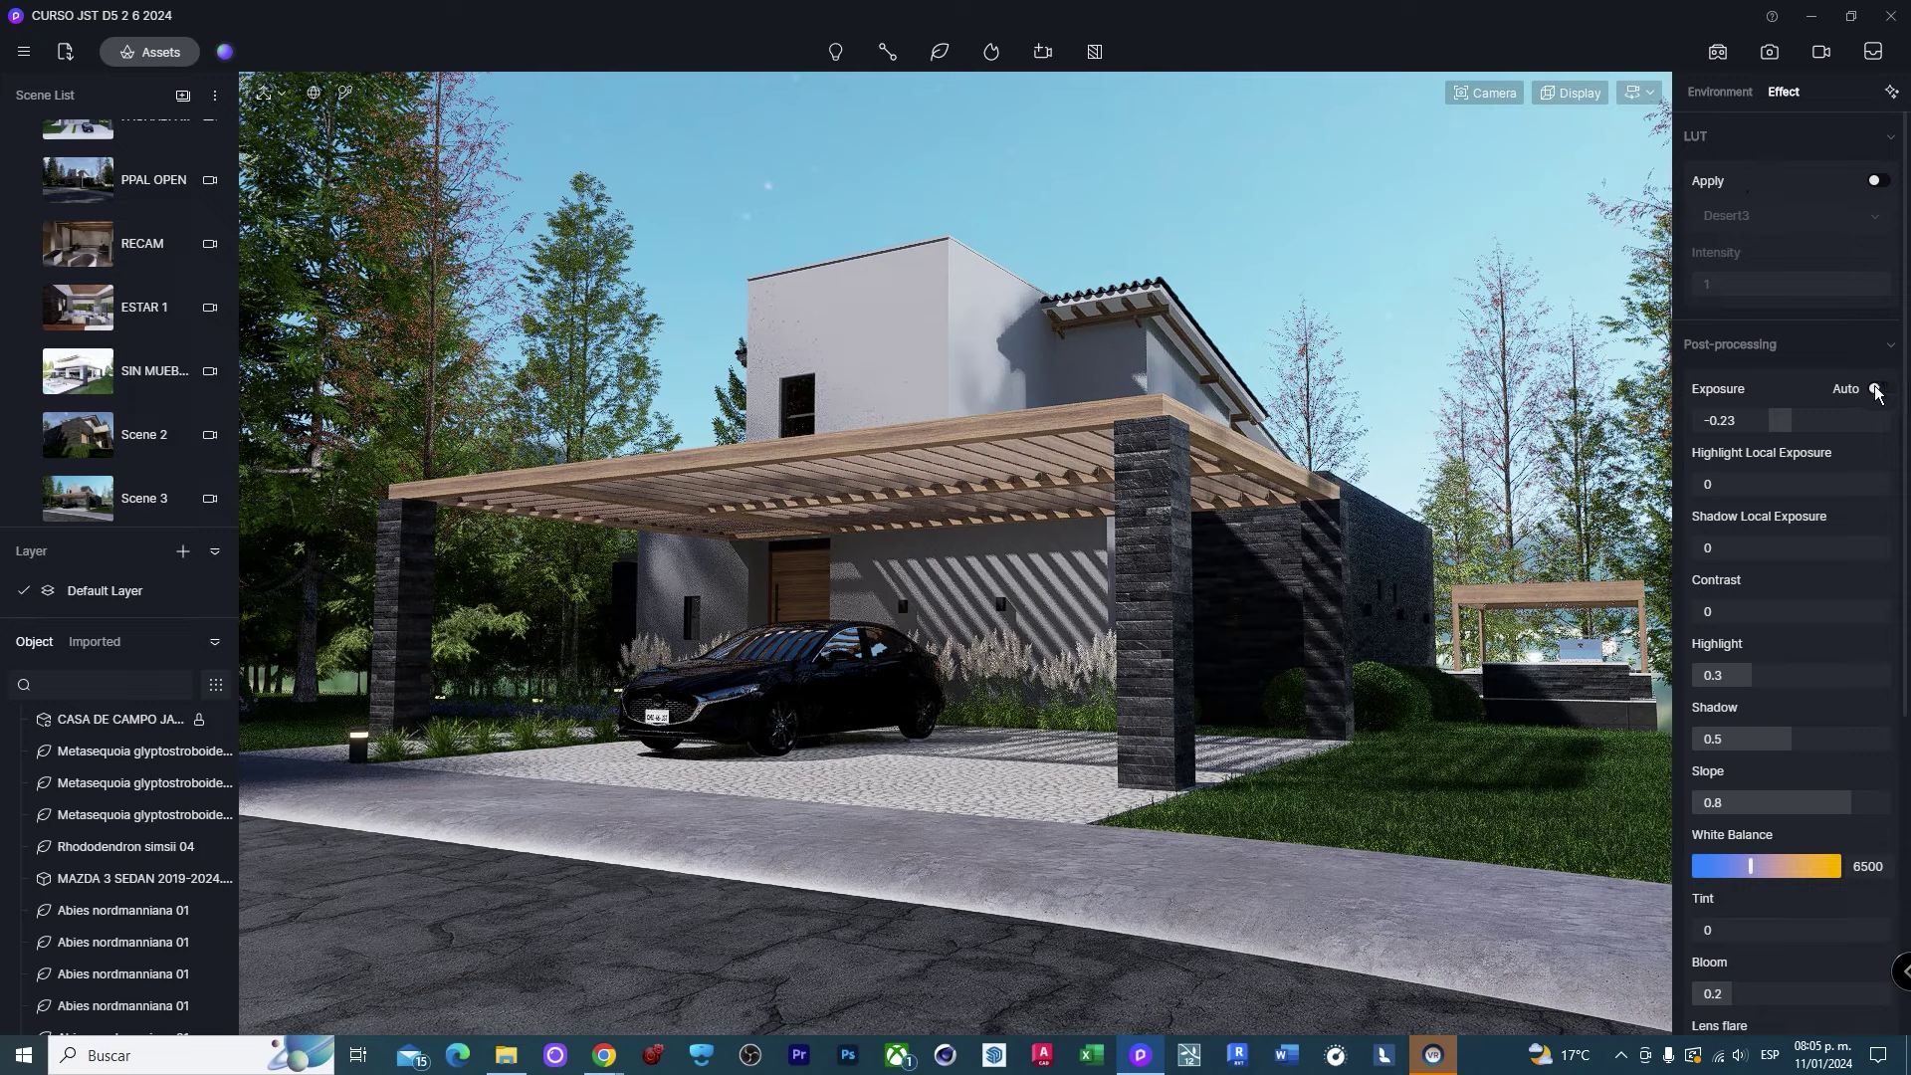
drag(1778, 418, 1772, 423)
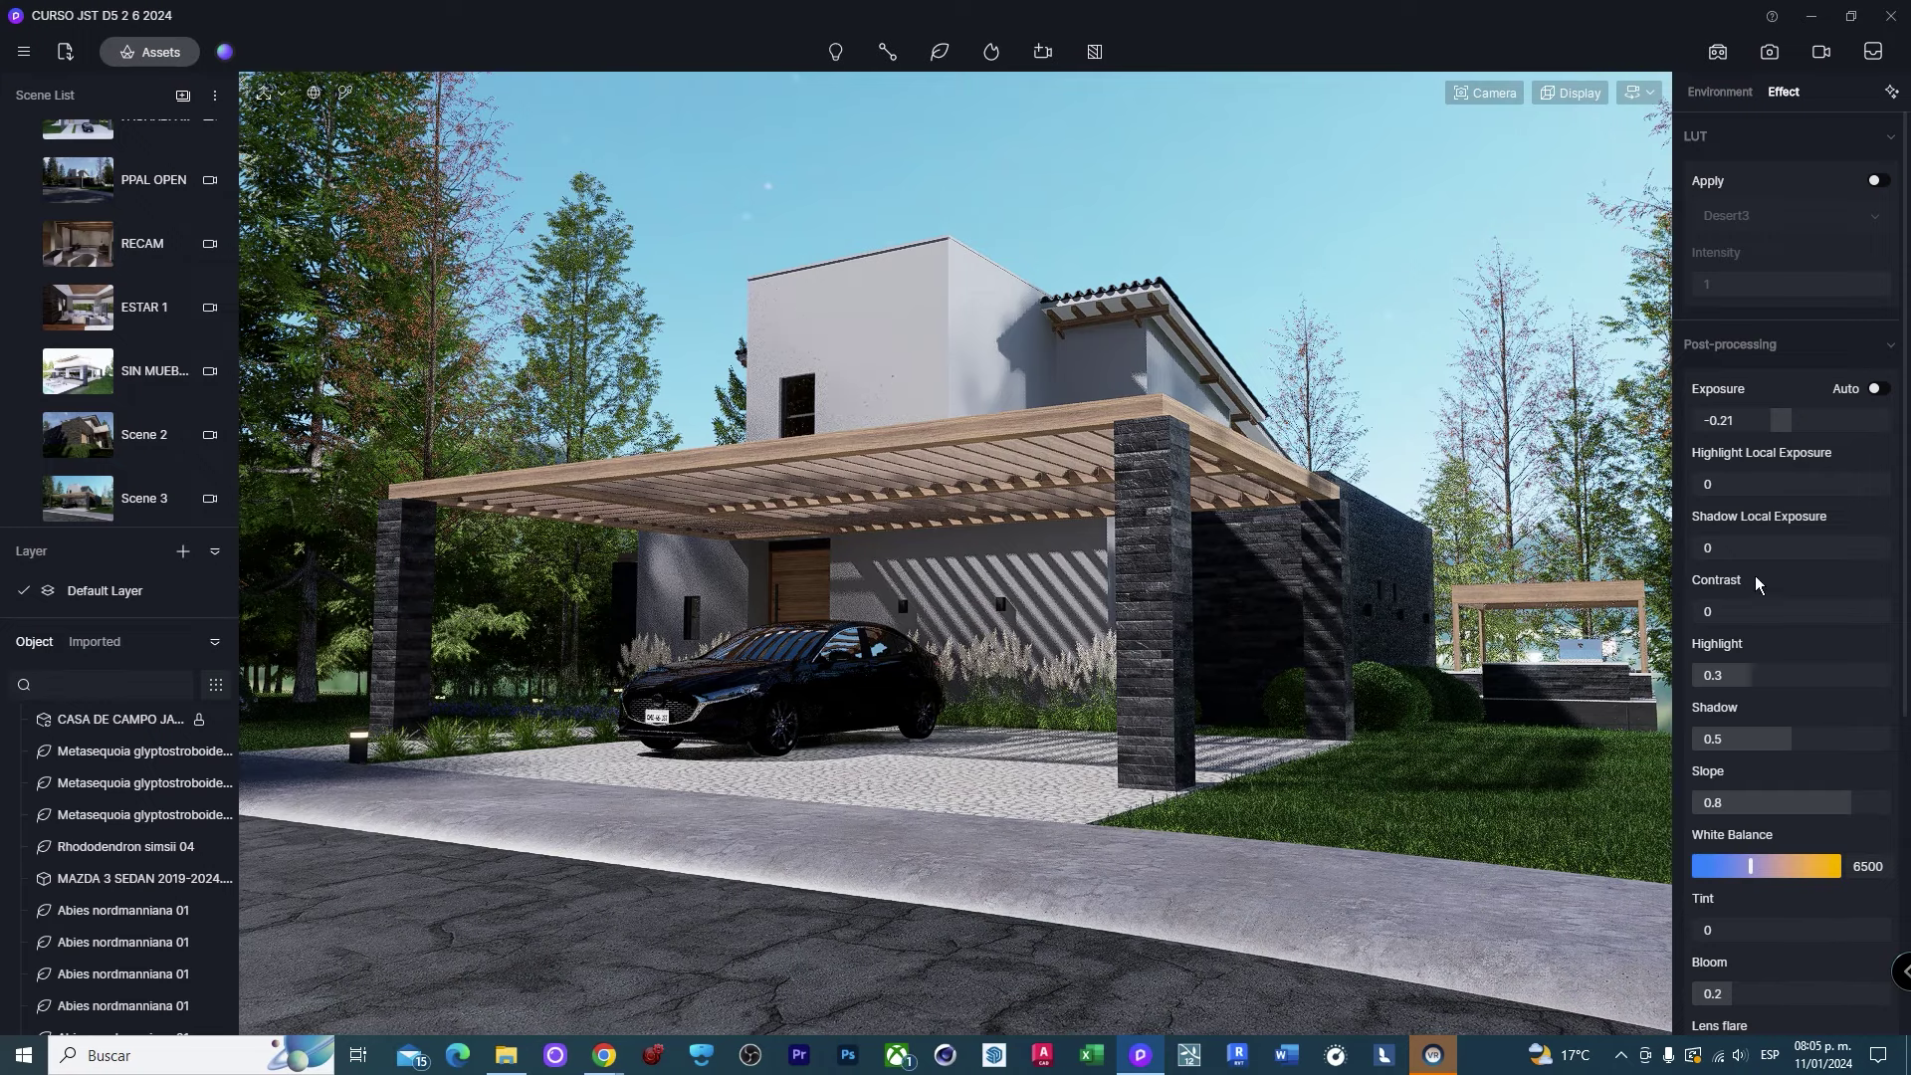
mouse_move(1778, 547)
mouse_down()
mouse_move(1732, 550)
mouse_move(1758, 612)
mouse_move(1805, 615)
mouse_up()
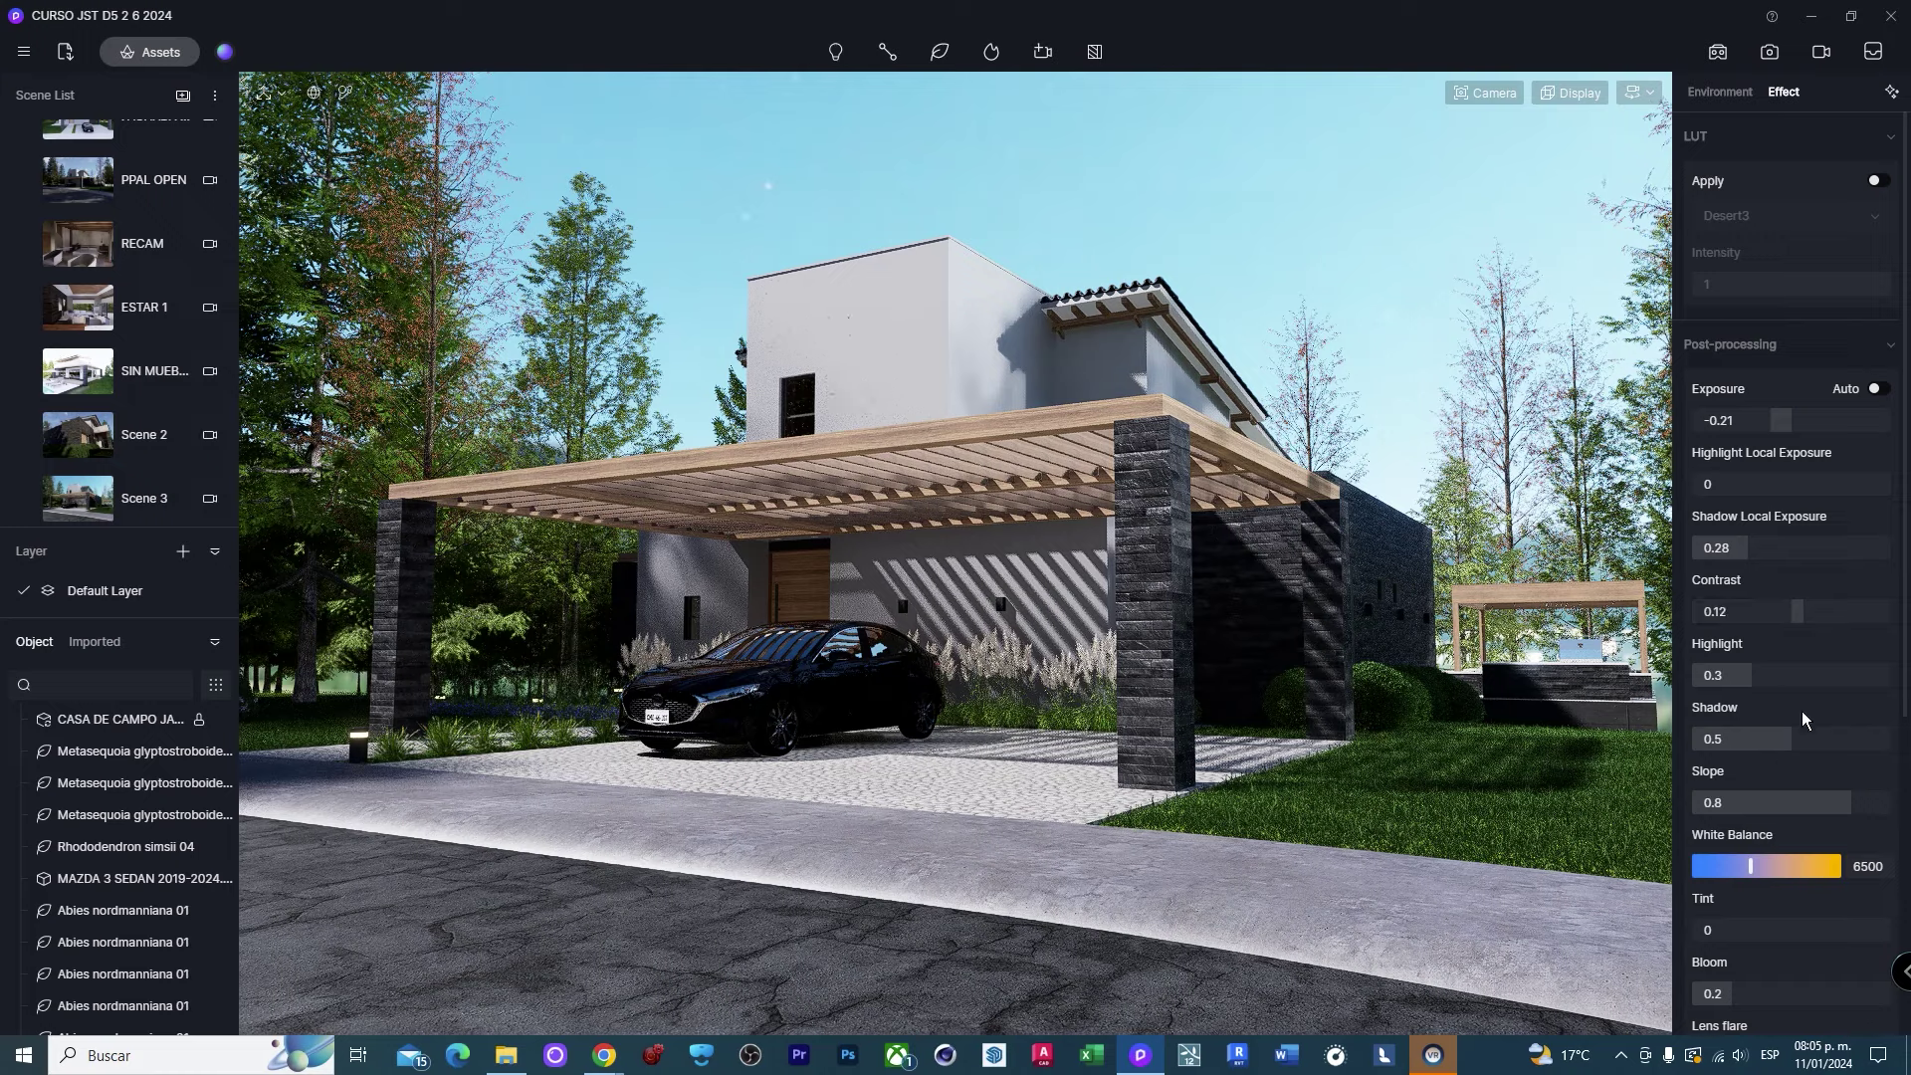
Set contrast 0.12, shadow 0.53, bloom 0.1 and saturation -0.09.
scroll(1807, 722, down, 3)
drag(1796, 560, 1807, 560)
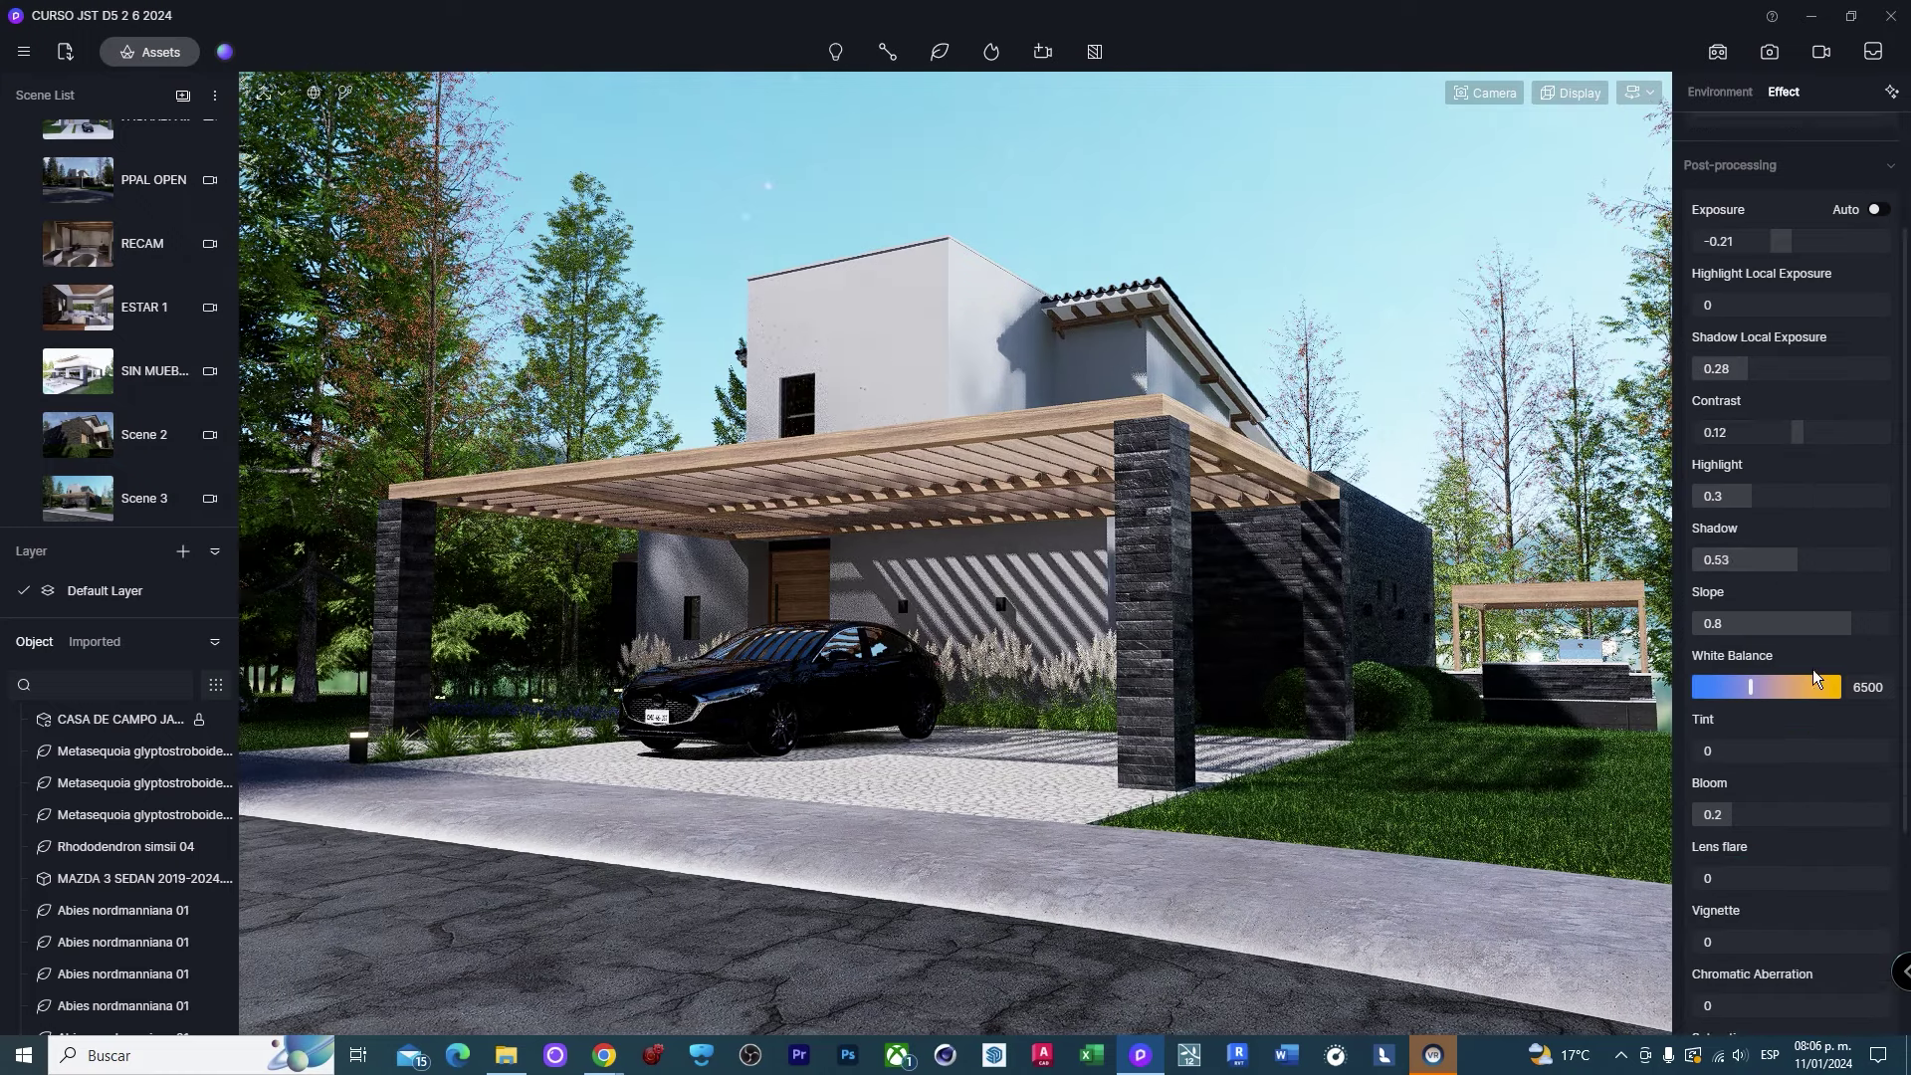
scroll(1798, 756, down, 3)
scroll(1801, 527, down, 1)
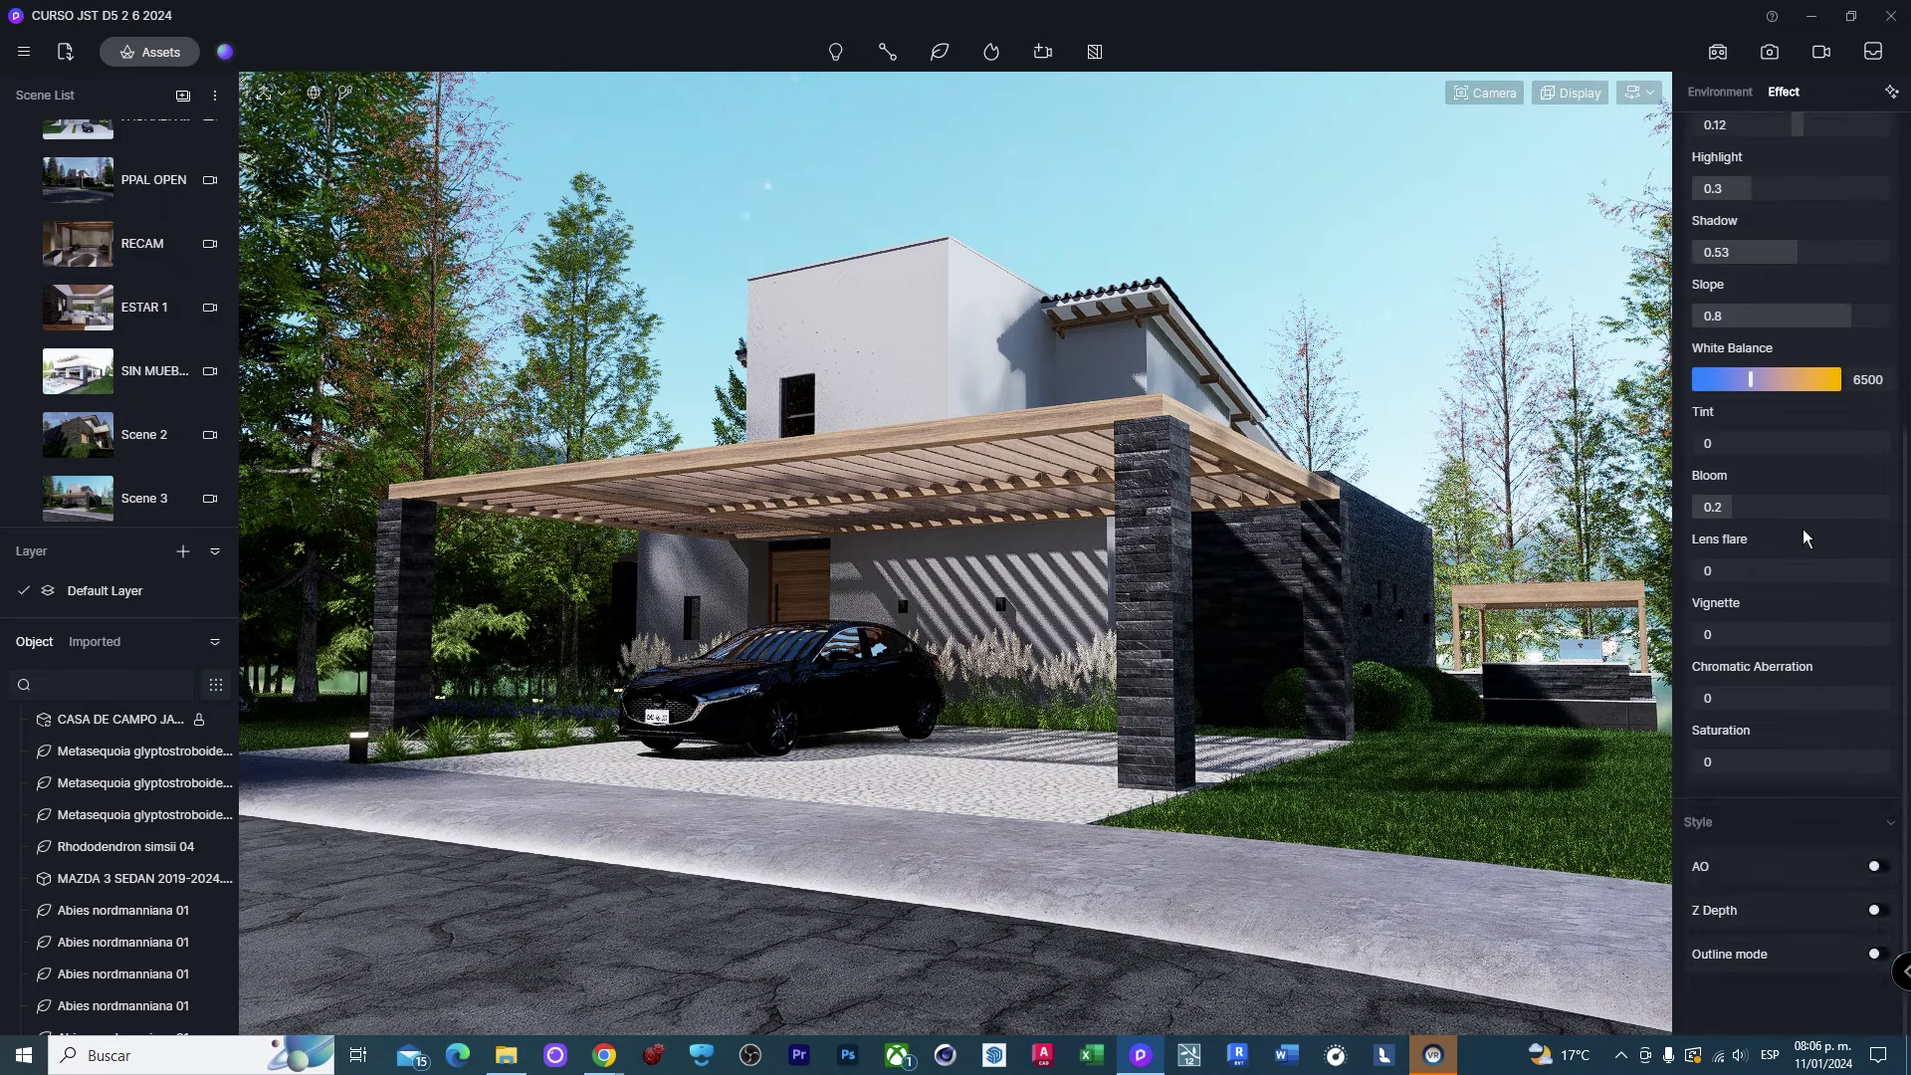
mouse_move(1742, 507)
mouse_down()
mouse_move(1825, 501)
mouse_move(1732, 508)
mouse_up()
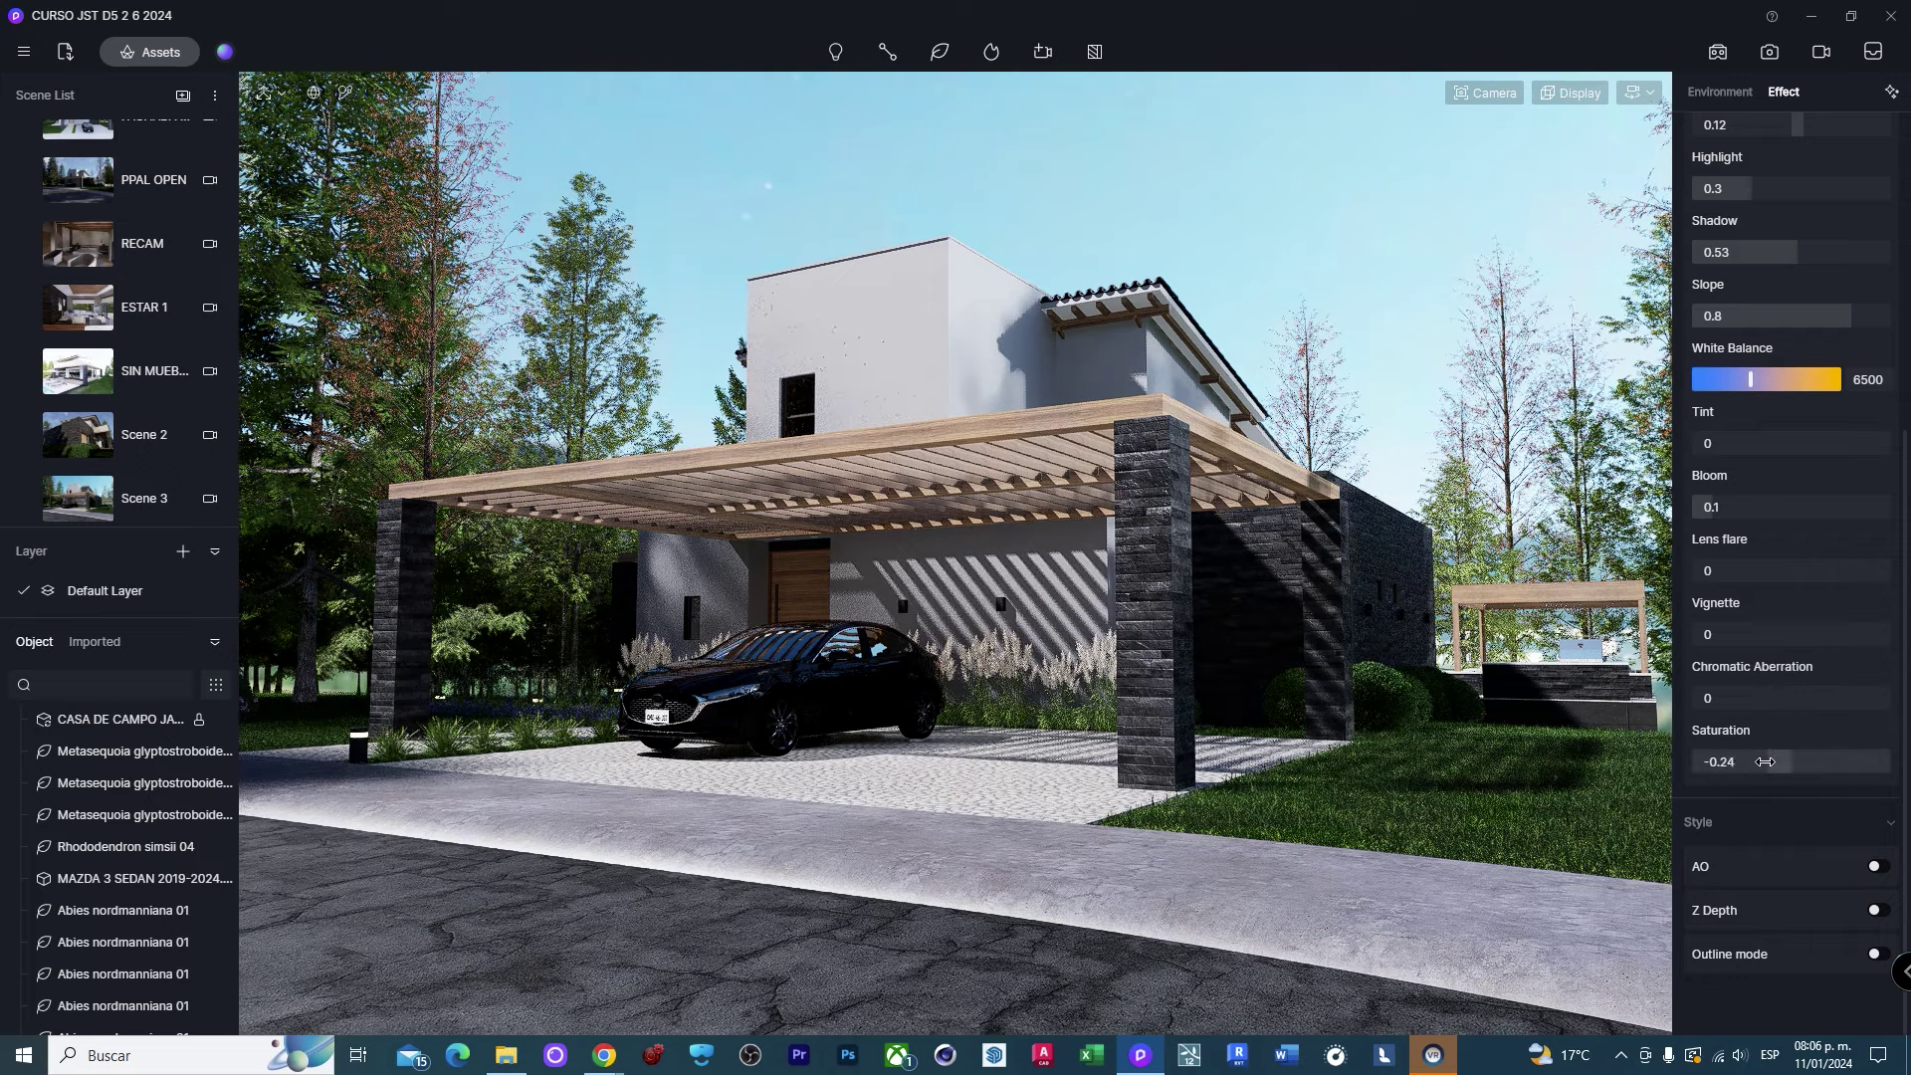
mouse_move(1738, 761)
mouse_down()
mouse_move(1800, 762)
mouse_move(1778, 764)
mouse_up()
Enable Outline mode with line 0.46 and line width 72, and update Scene 3.
click(1893, 822)
click(1831, 959)
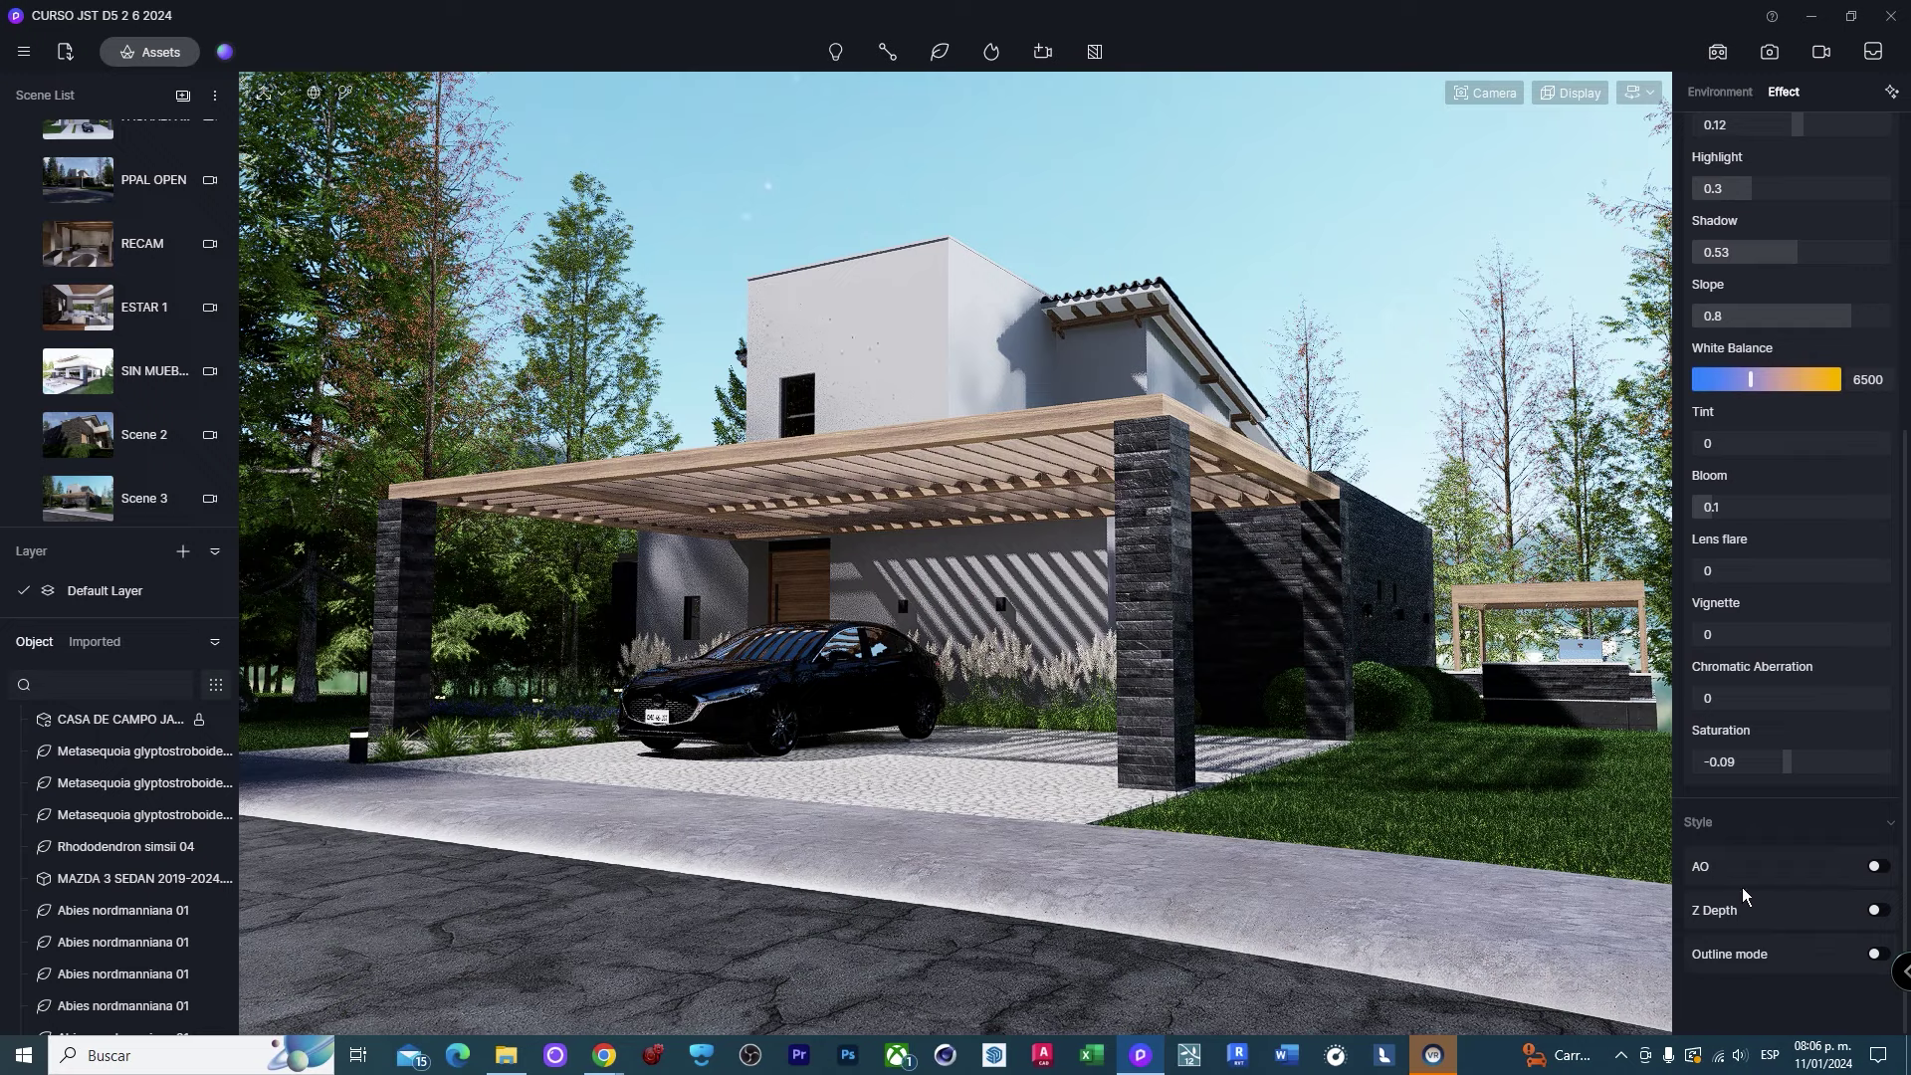
click(1875, 954)
scroll(1790, 836, down, 3)
scroll(1790, 827, down, 1)
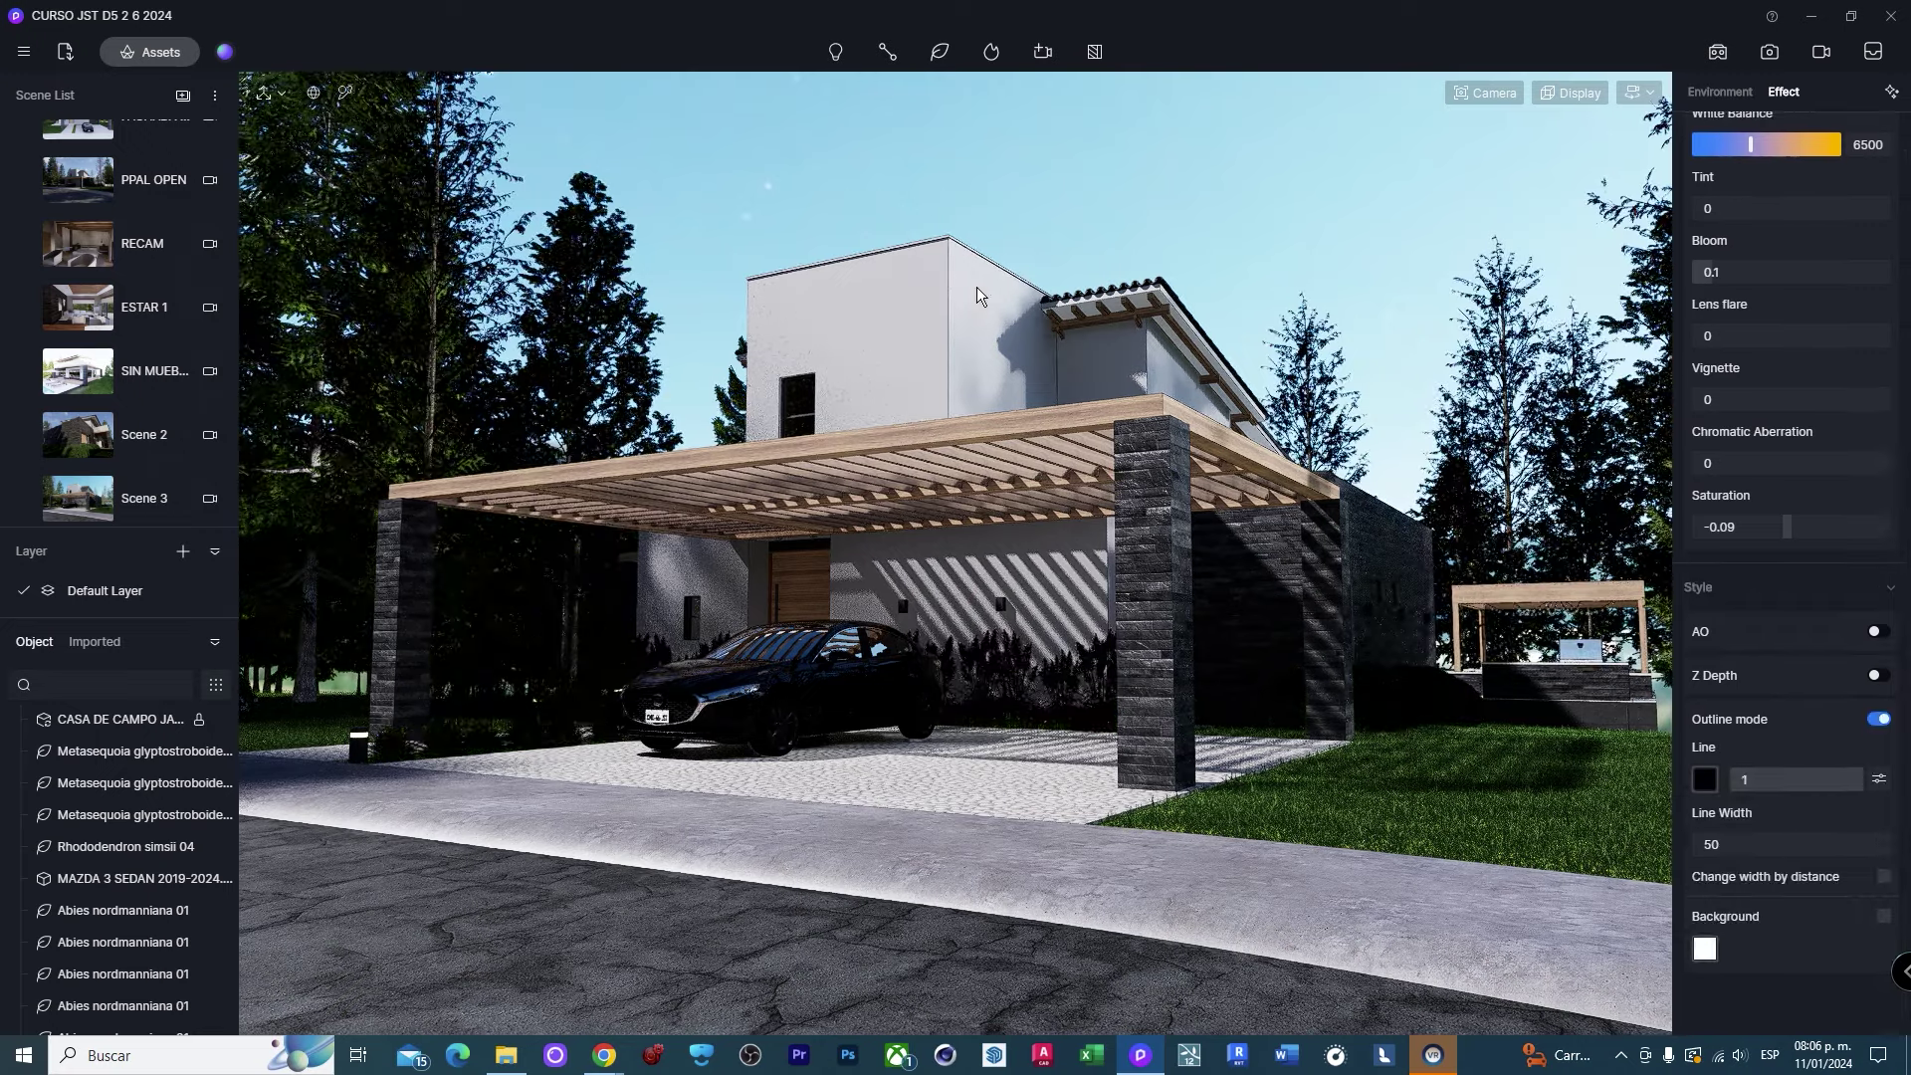
mouse_move(1781, 771)
mouse_down()
mouse_move(1652, 786)
mouse_move(1789, 784)
mouse_up()
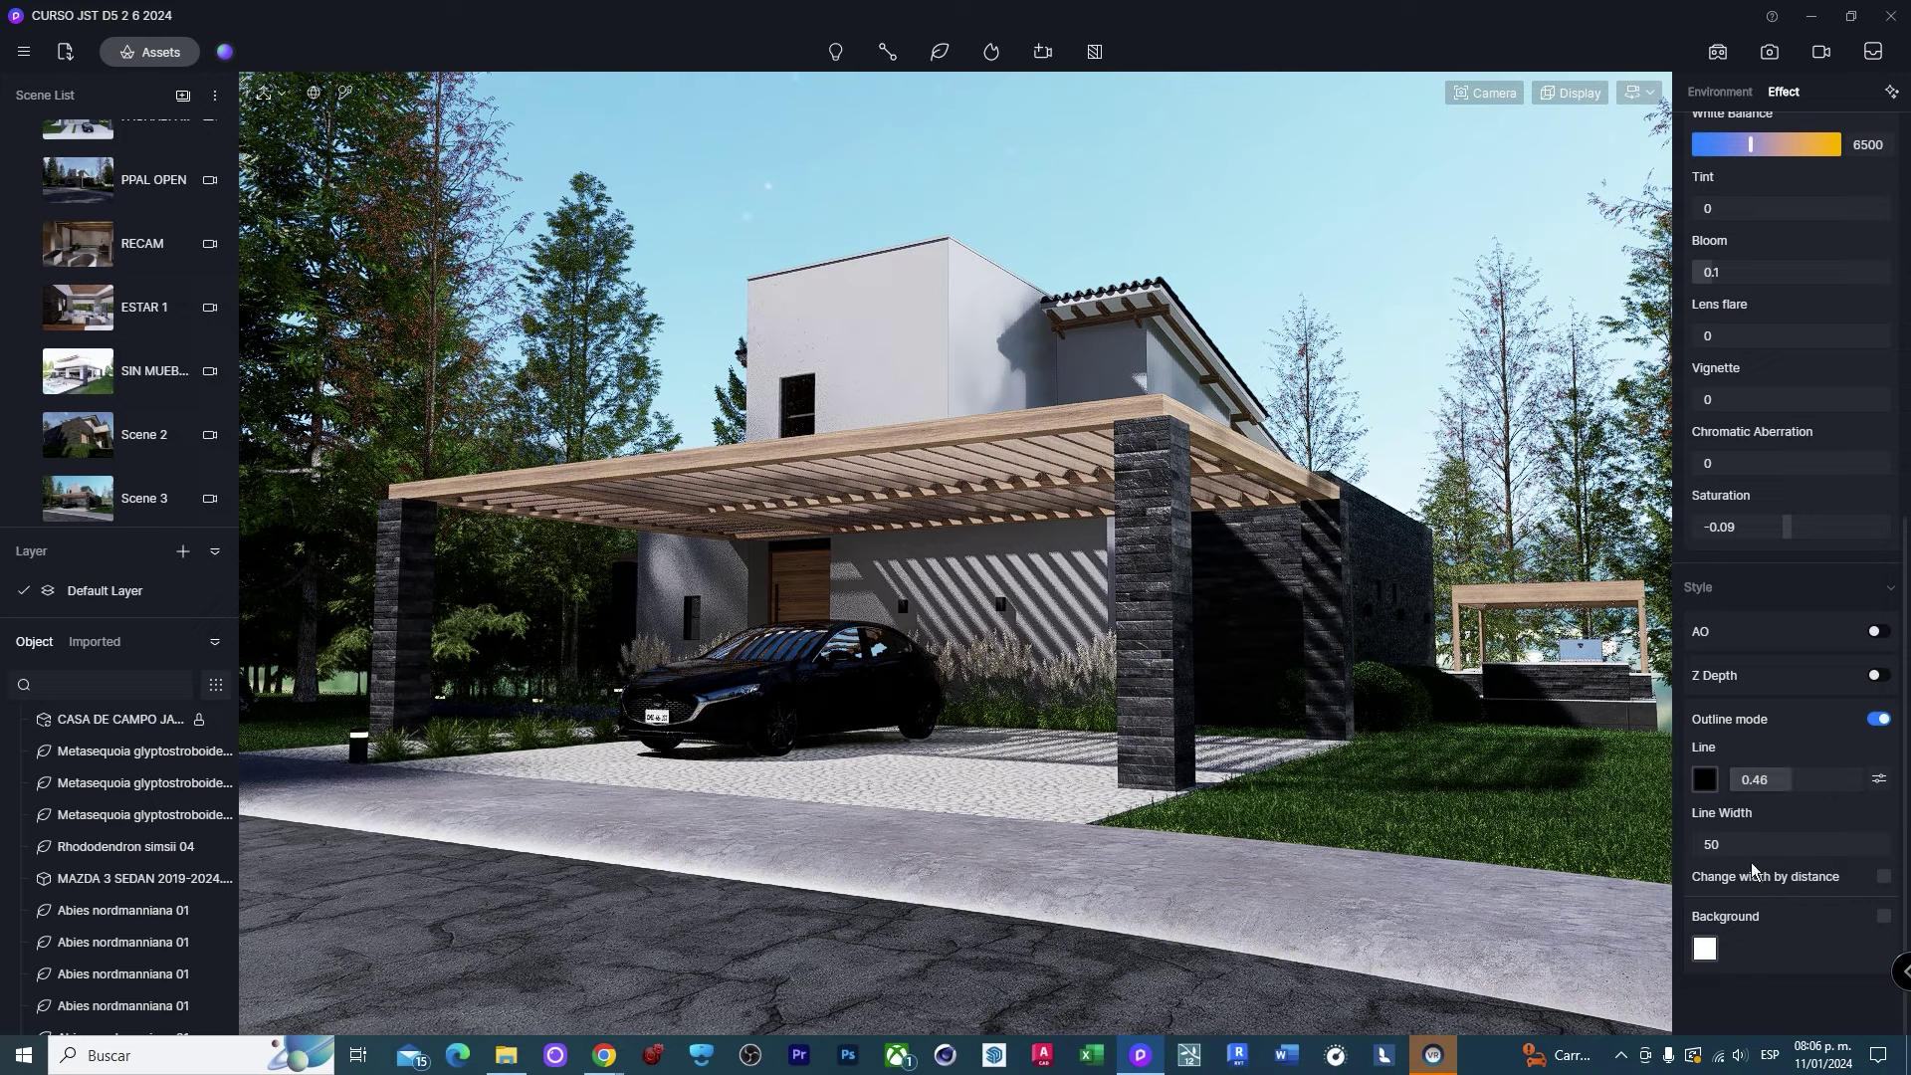
drag(1752, 844, 1896, 844)
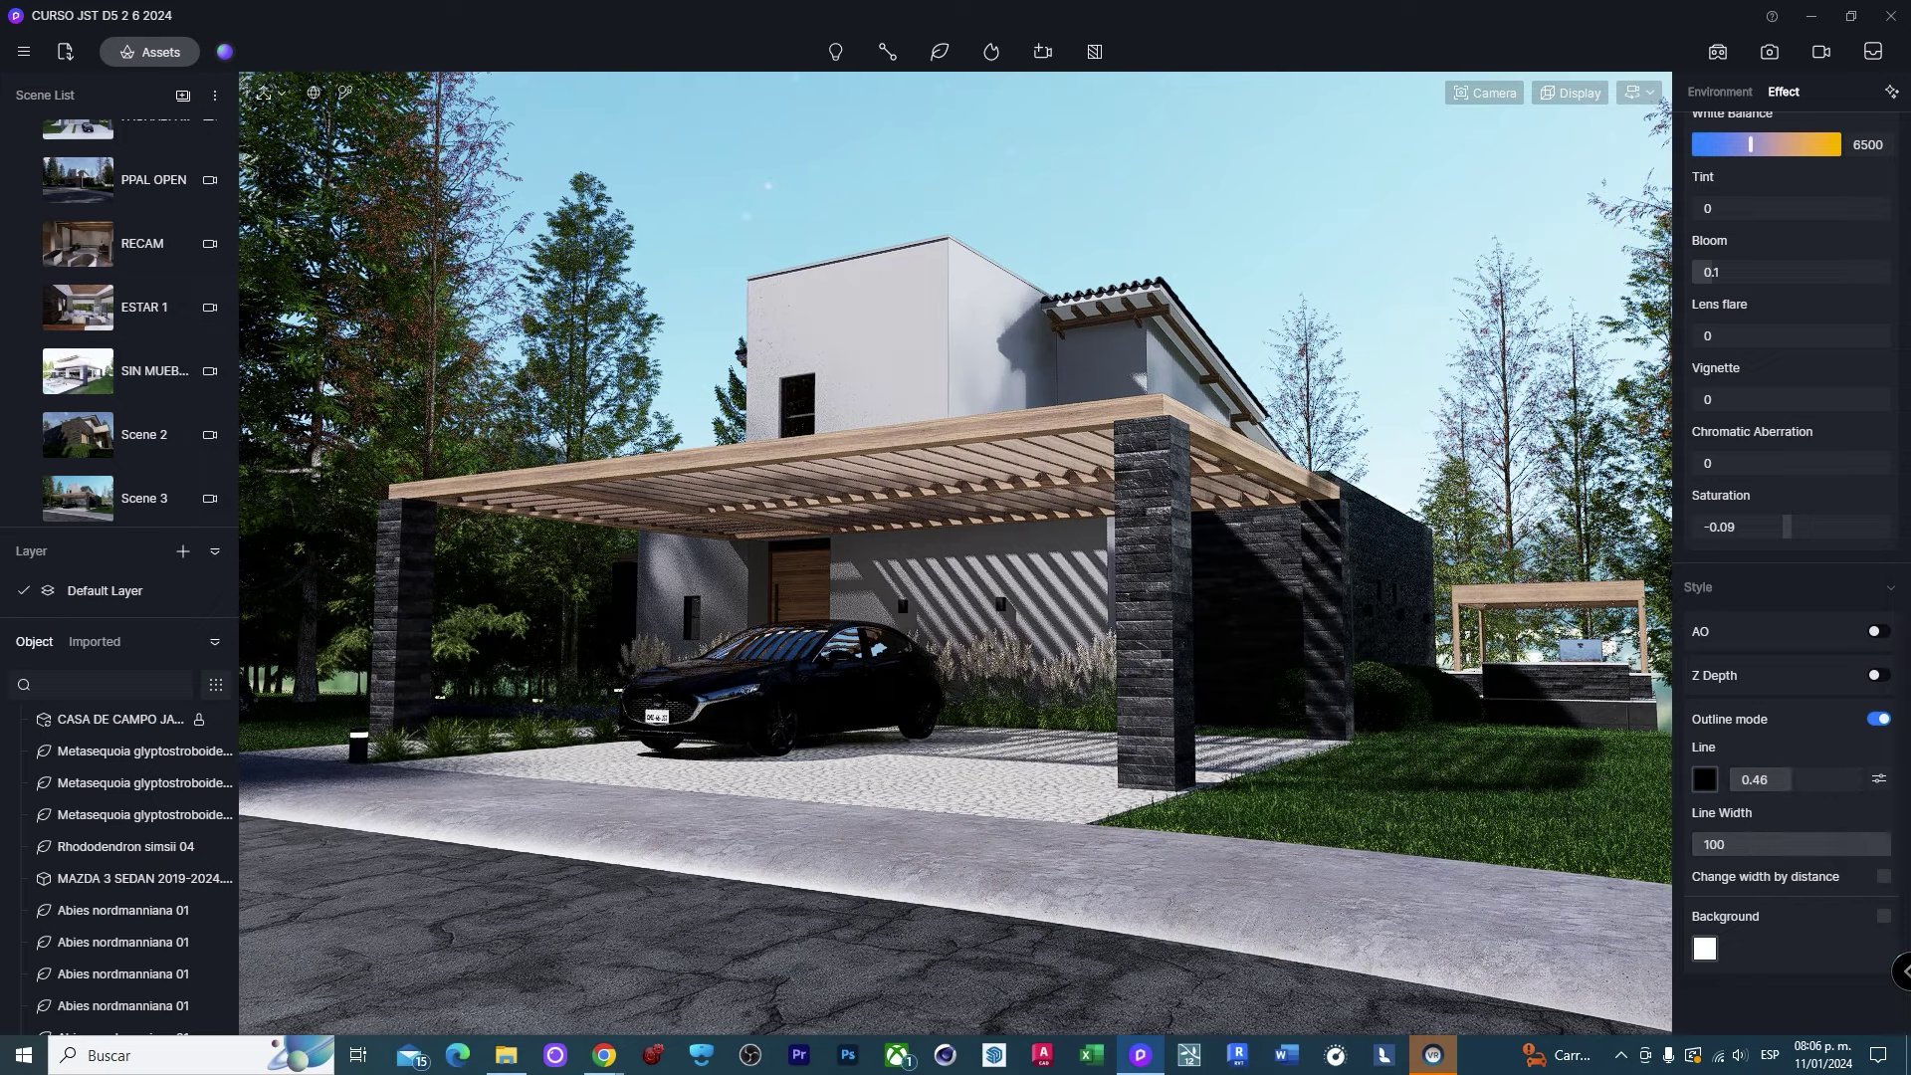
drag(1896, 845, 1804, 847)
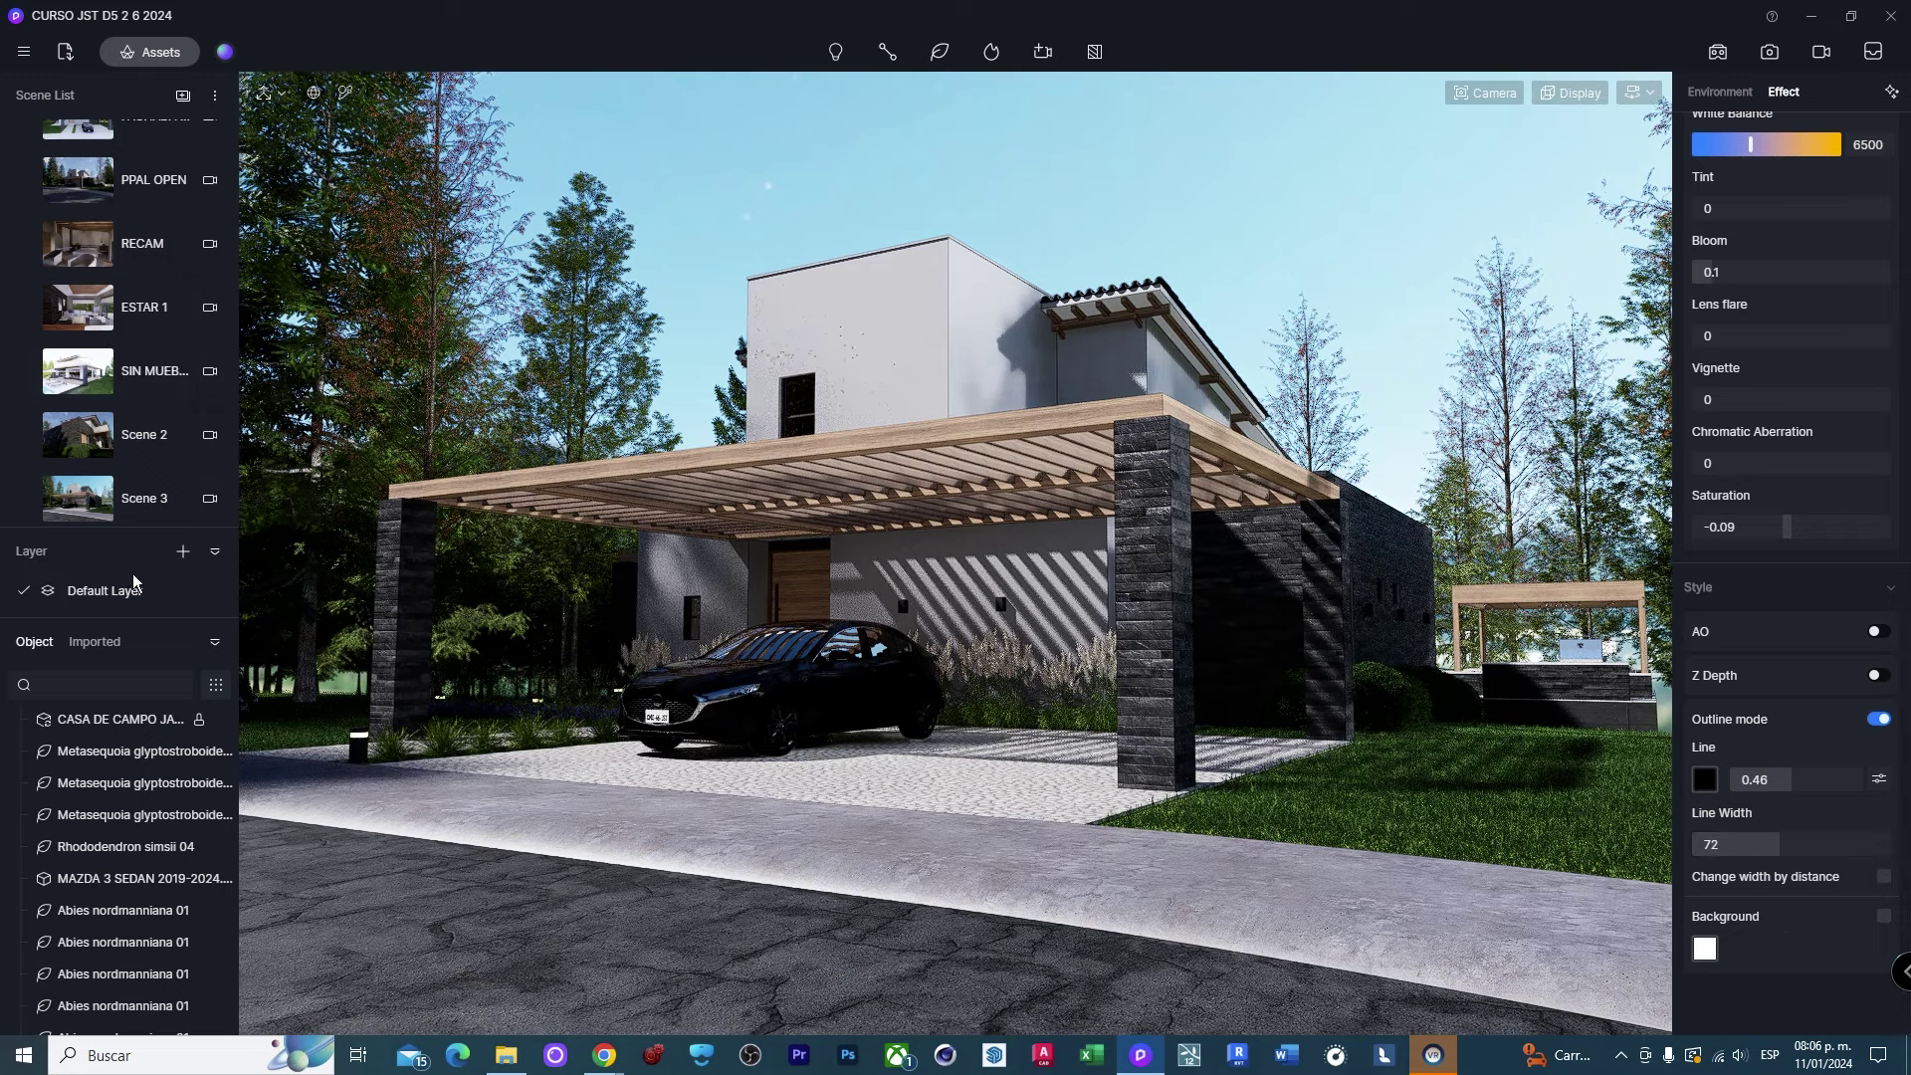
mouse_move(120, 498)
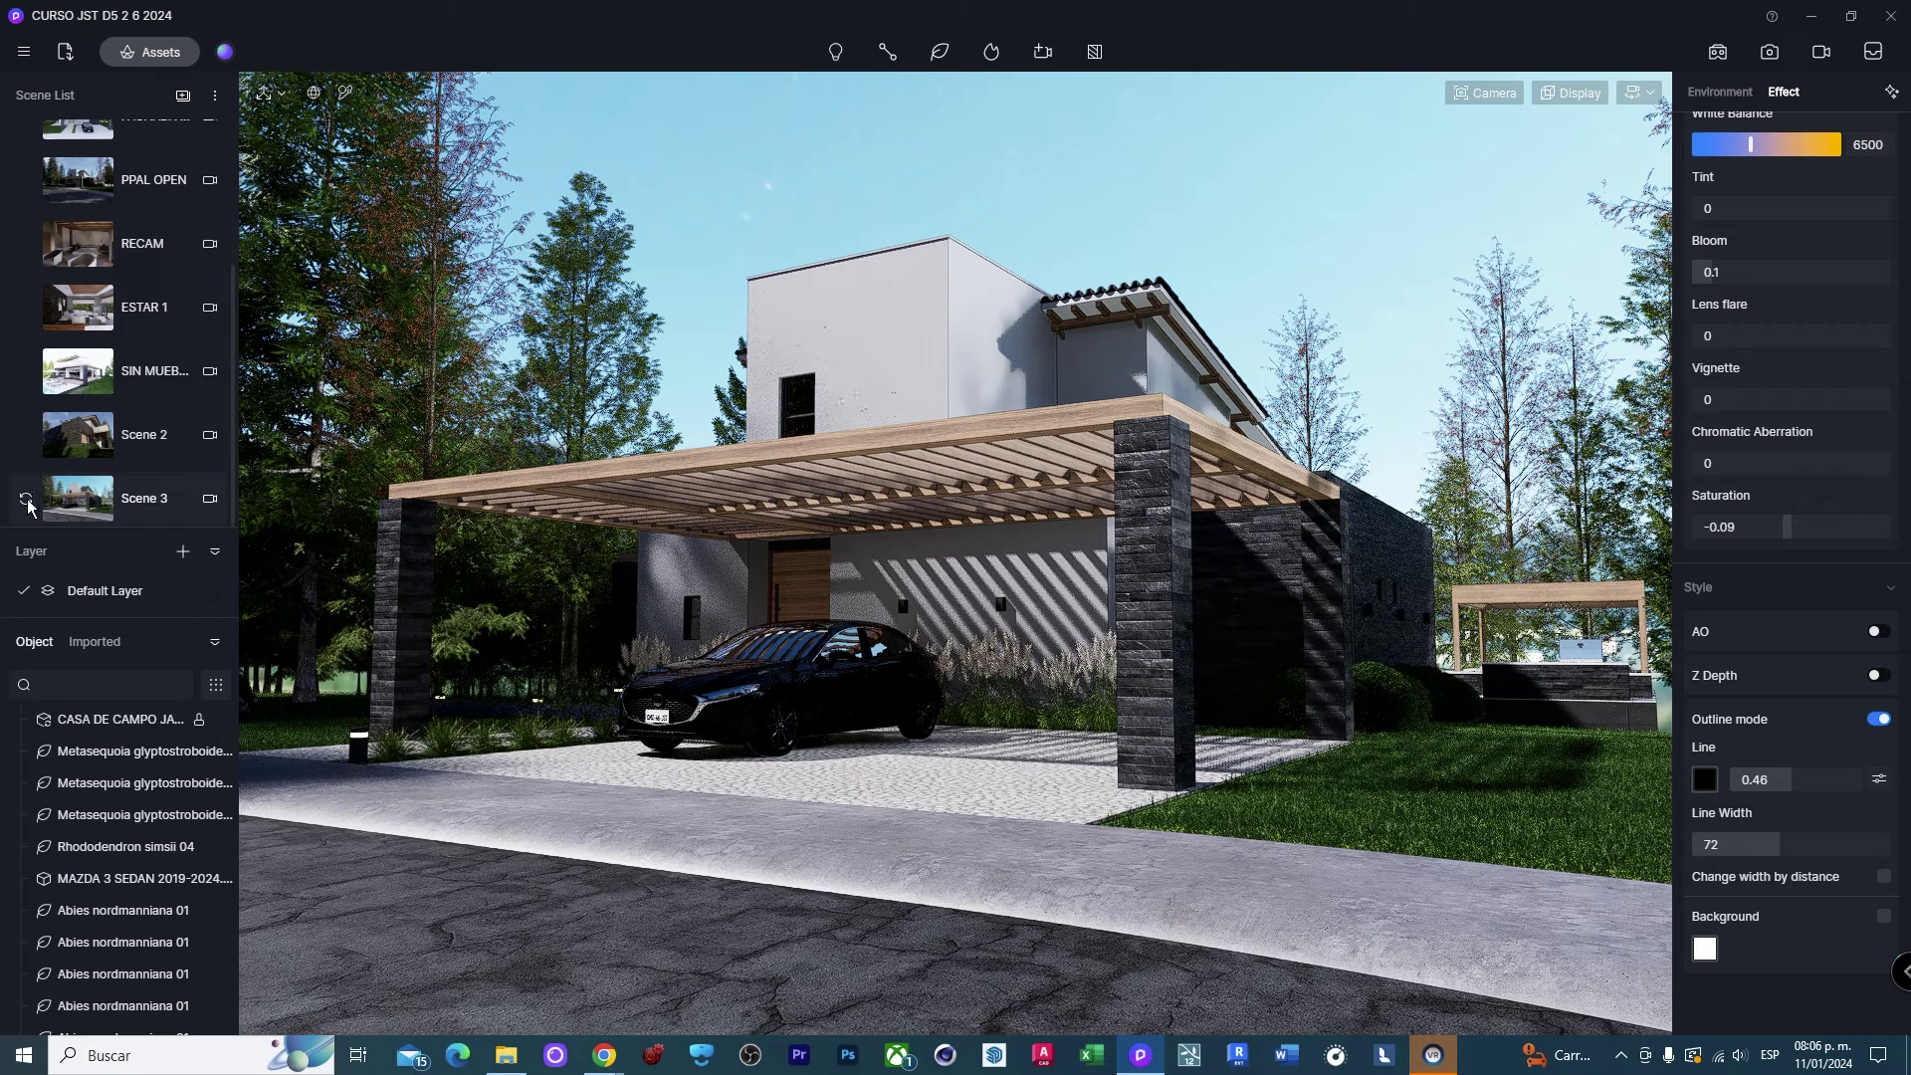
click(27, 500)
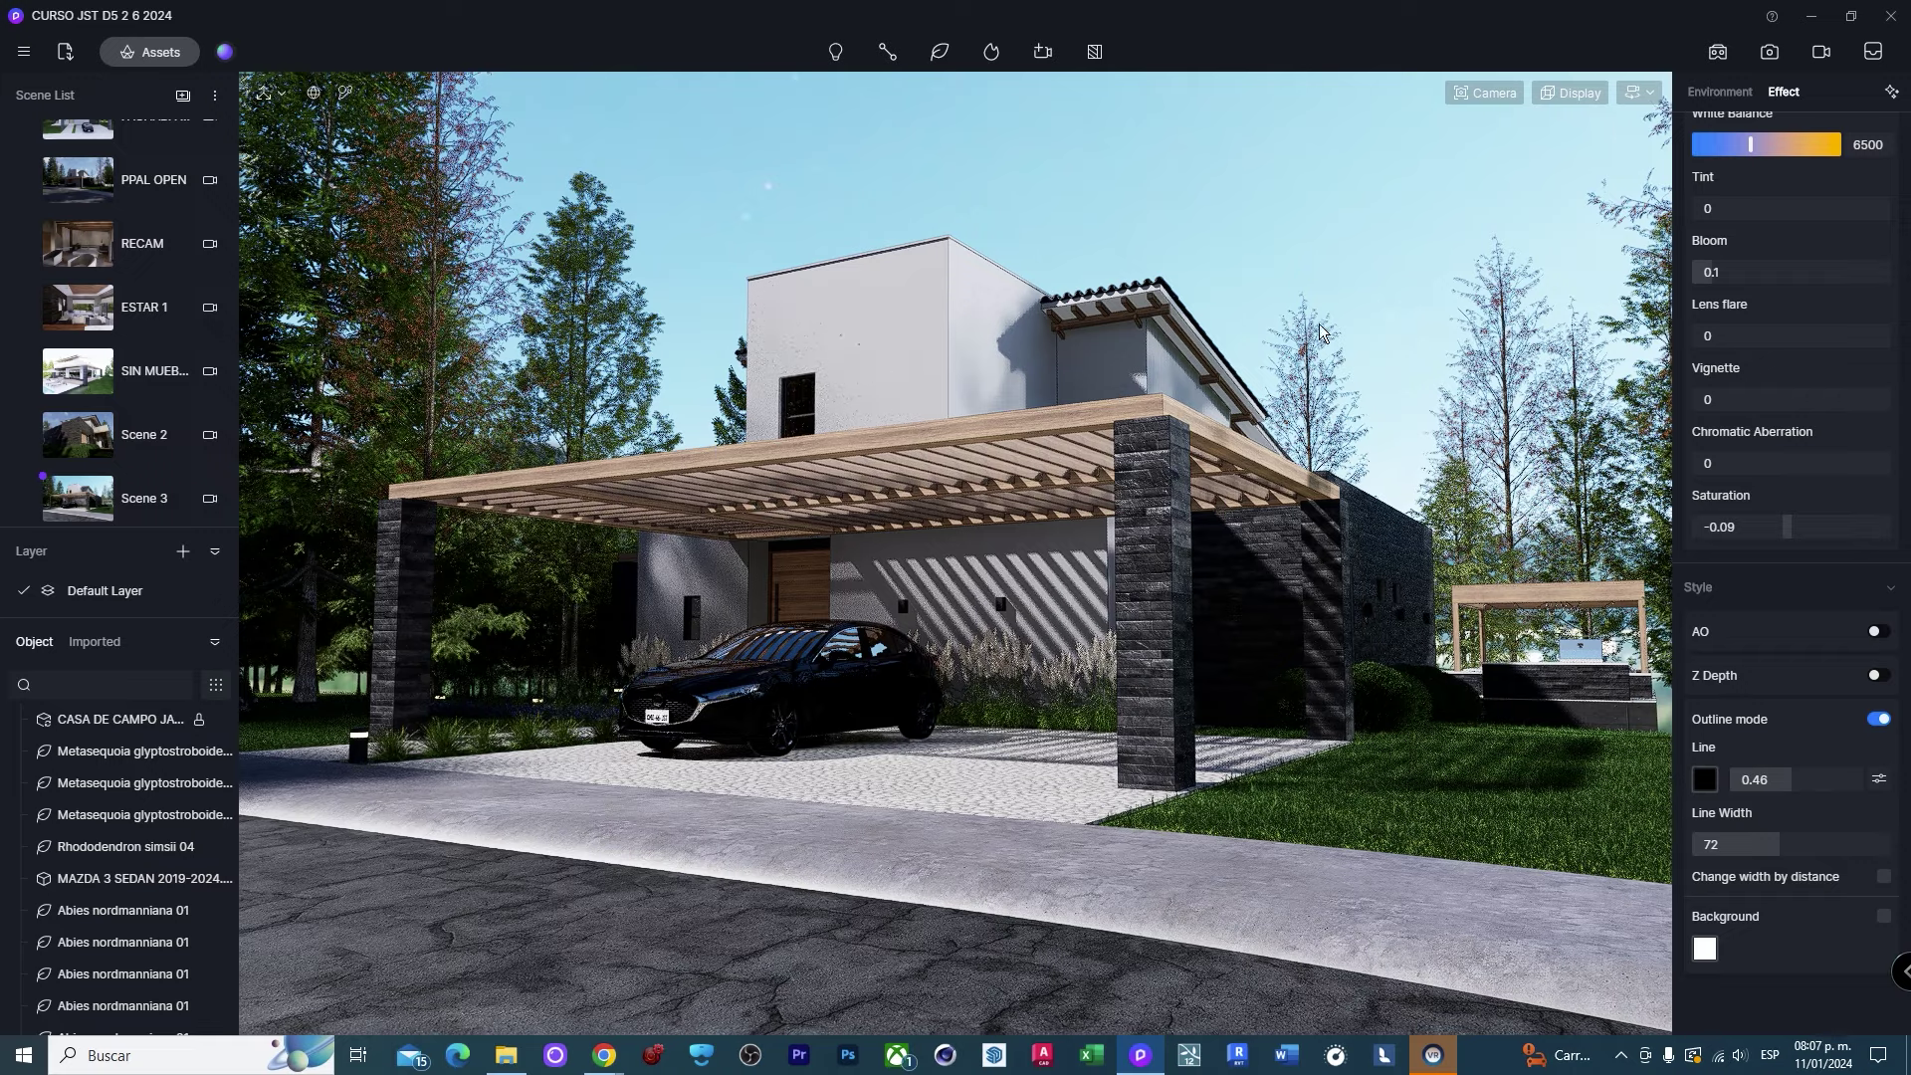
Render a 2K PNG named 'FACHADA DEMO HDRI-1' into the RENDERS folder.
click(1770, 52)
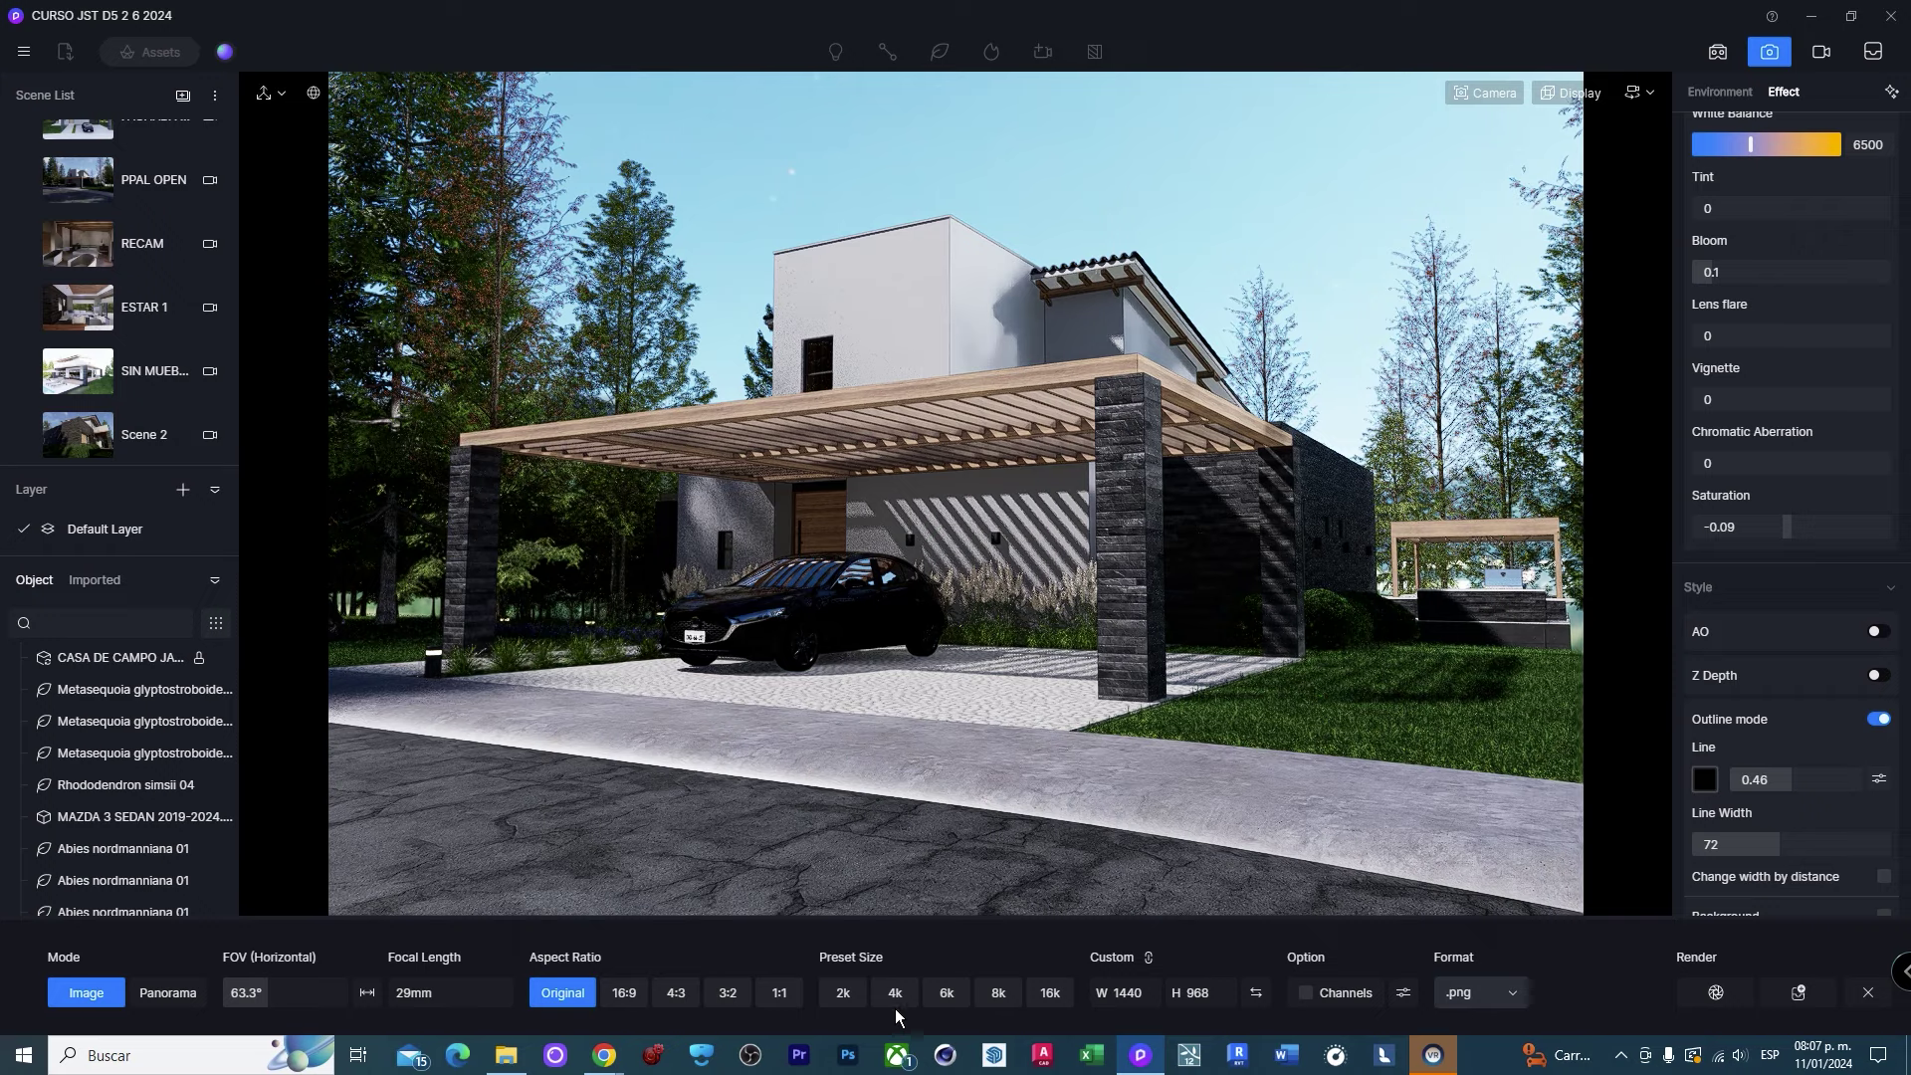
click(856, 995)
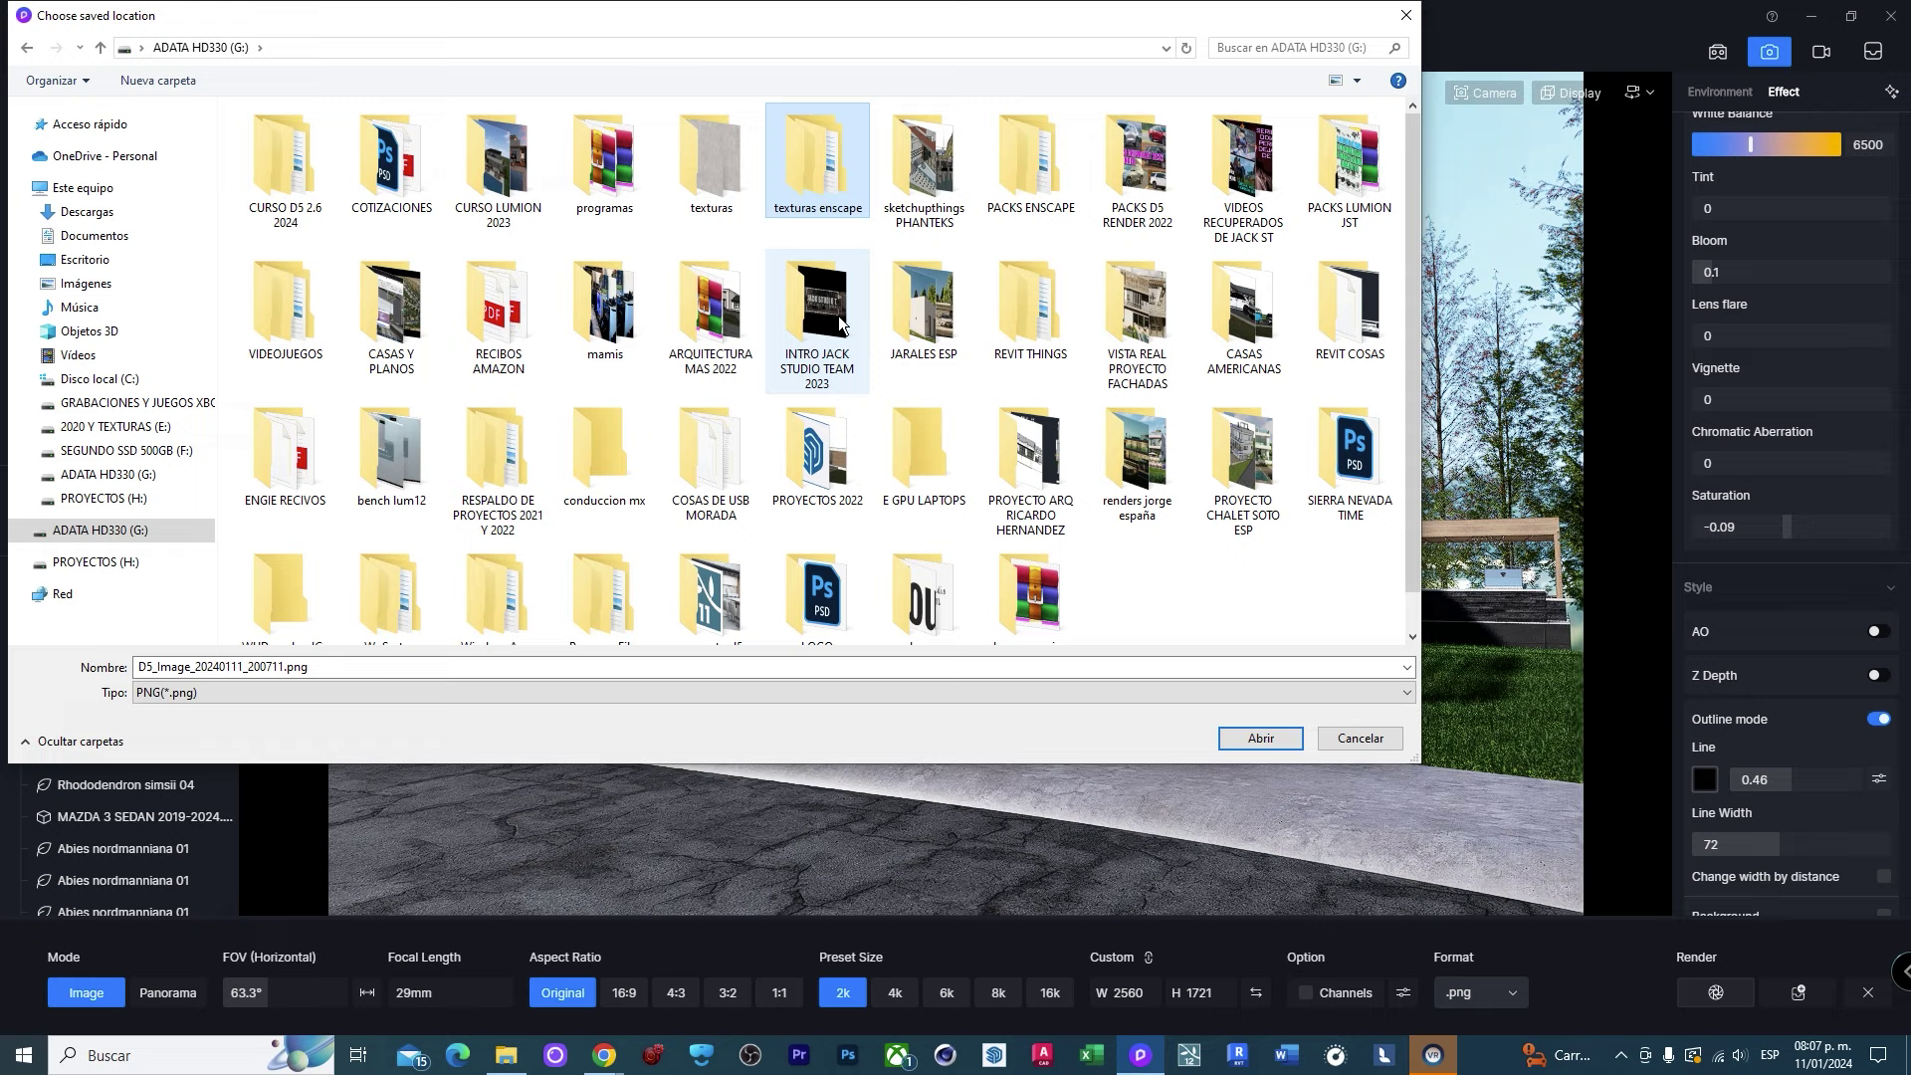
double_click(839, 315)
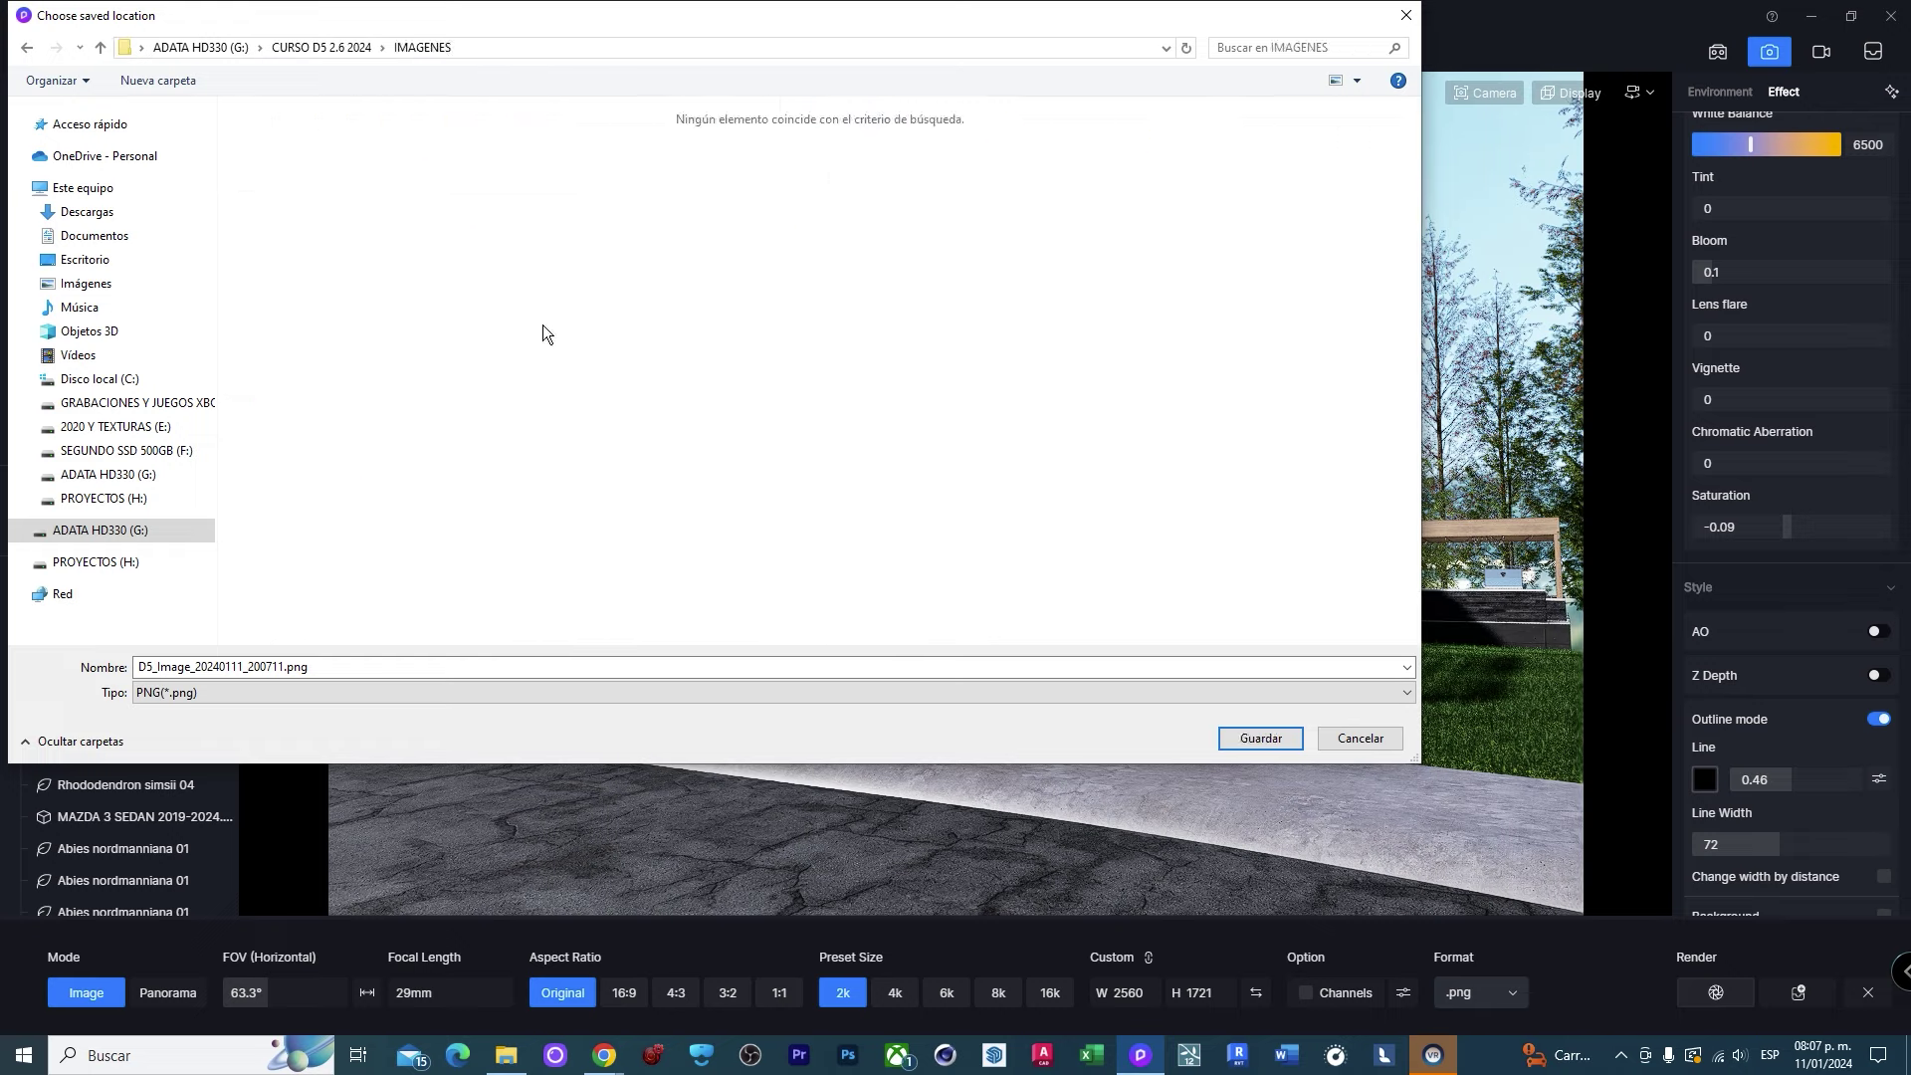
triple_click(329, 666)
text(FACHADA DEMO HDRI-1)
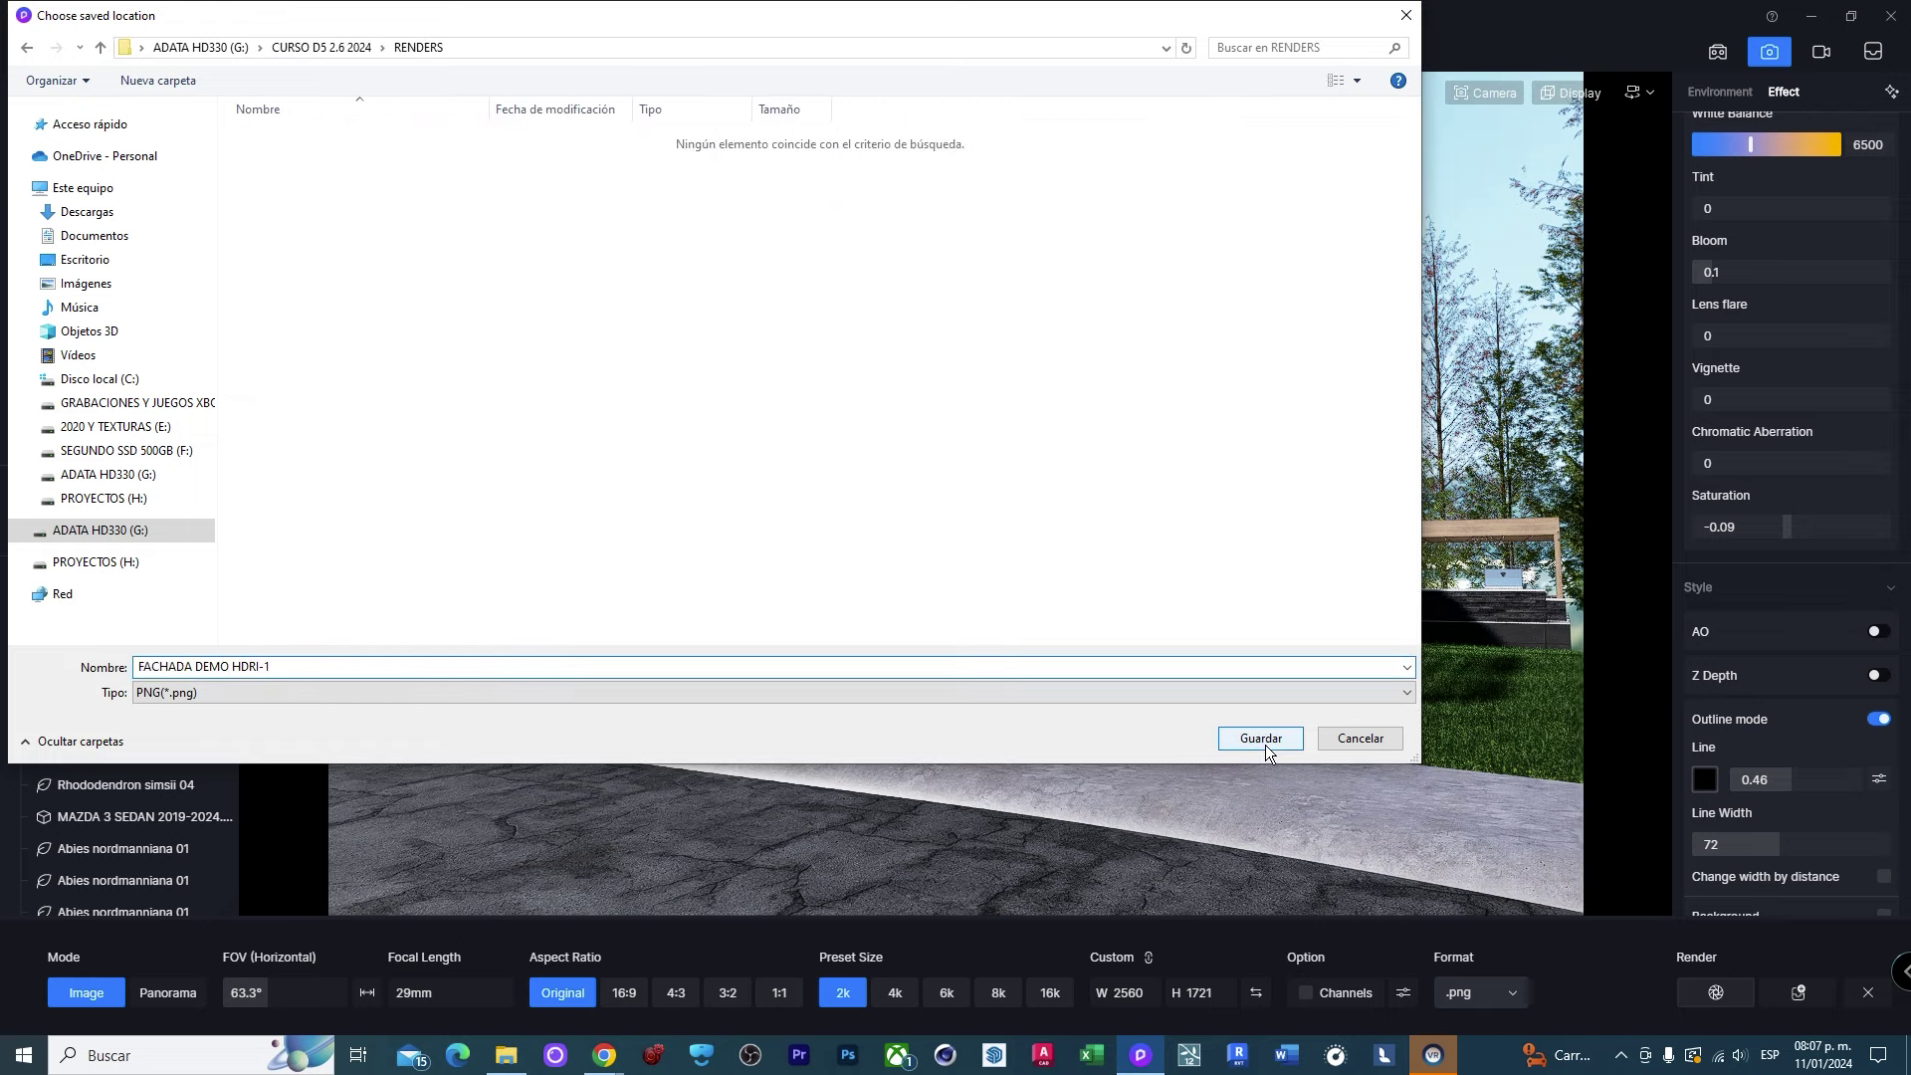
click(1263, 740)
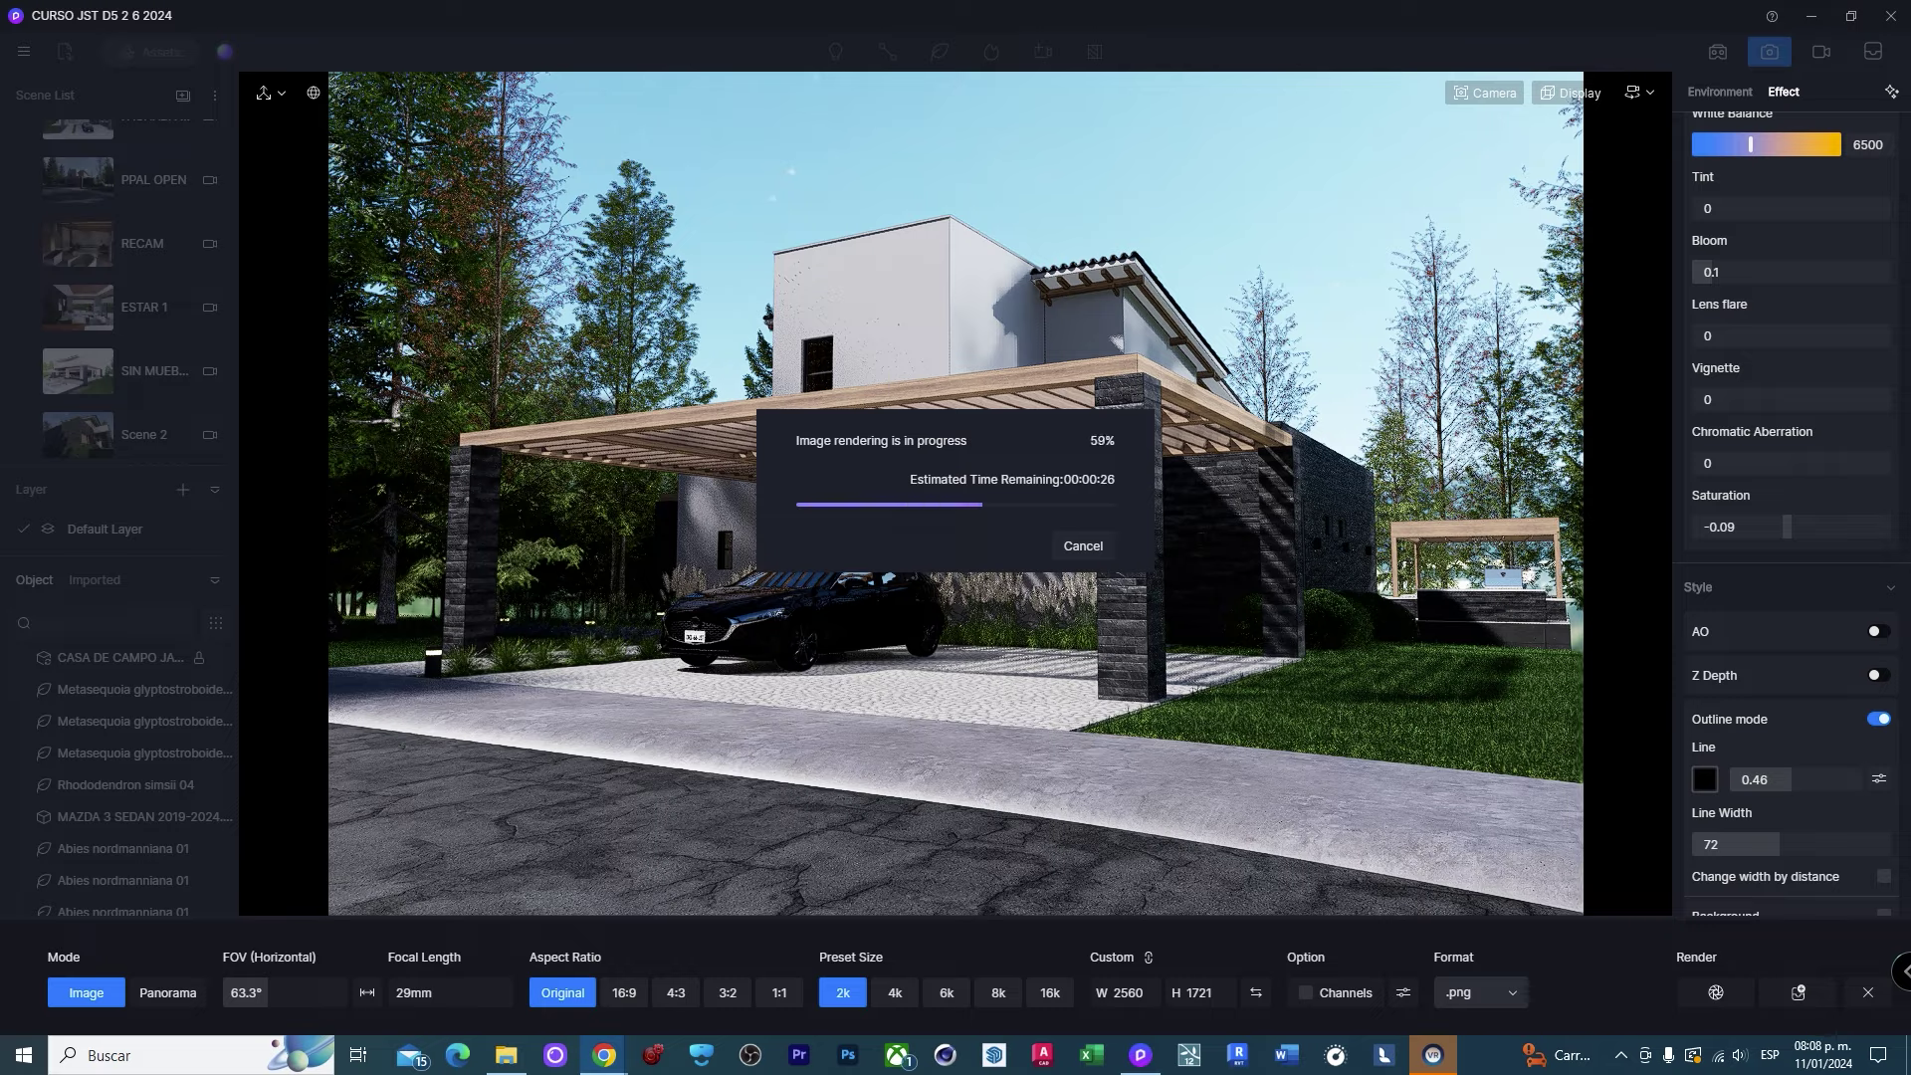
In the browser, open Poly Haven's Immenstädter Horn HDRI and download it in 4K HDR.
key(alt+Tab)
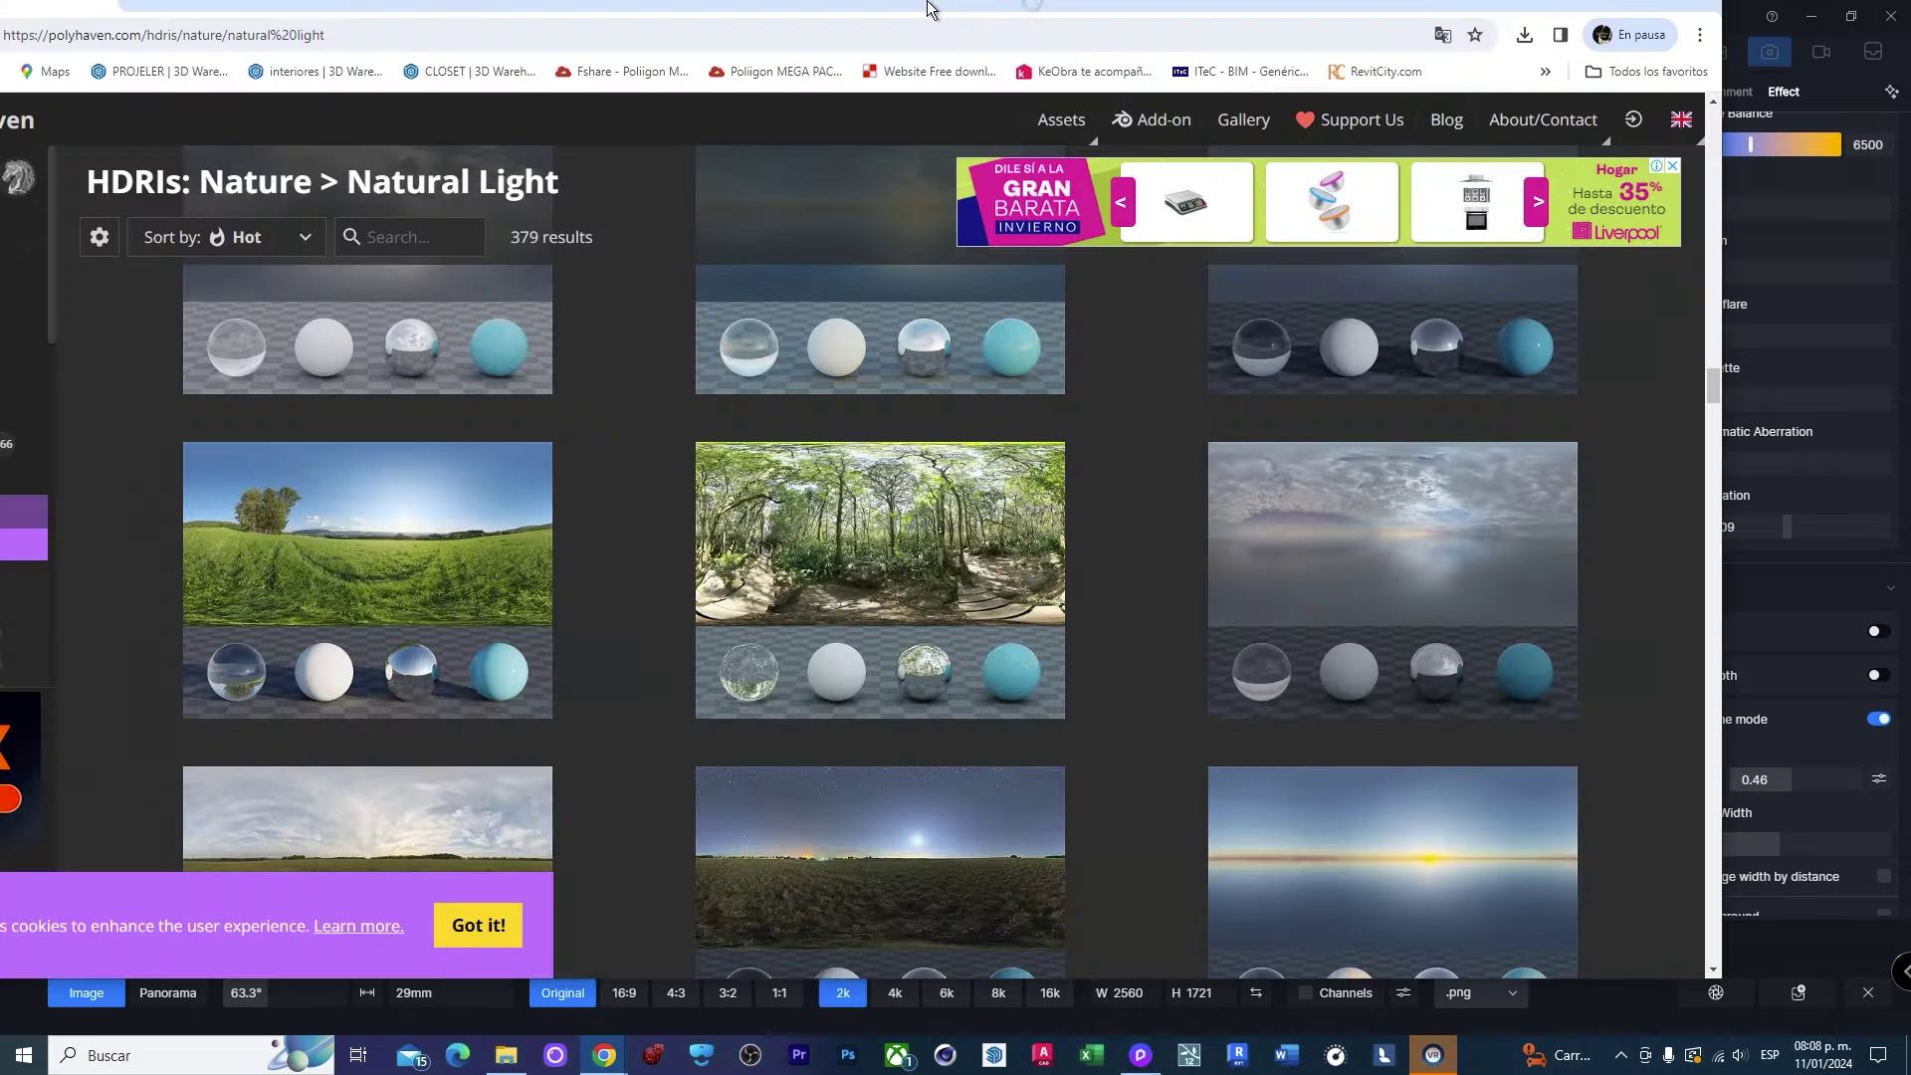
mouse_move(880, 579)
click(812, 560)
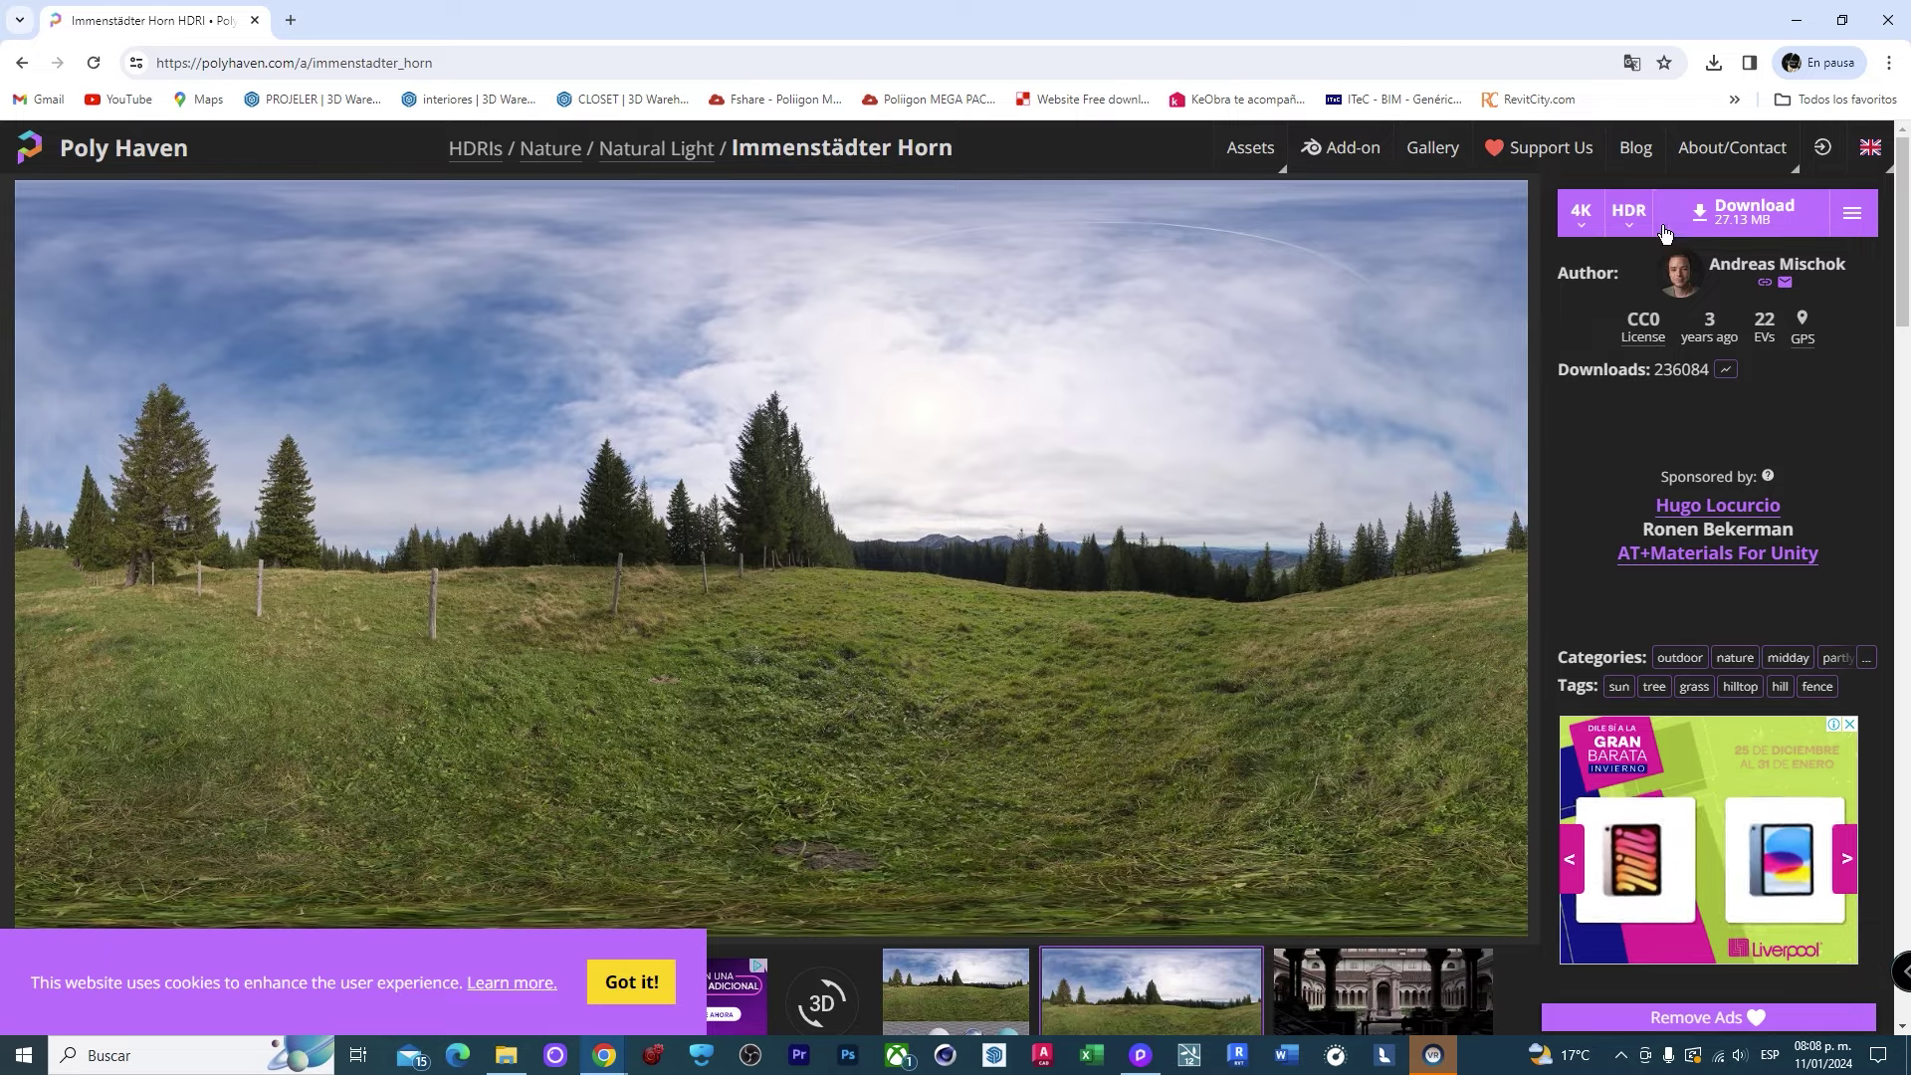
click(1728, 221)
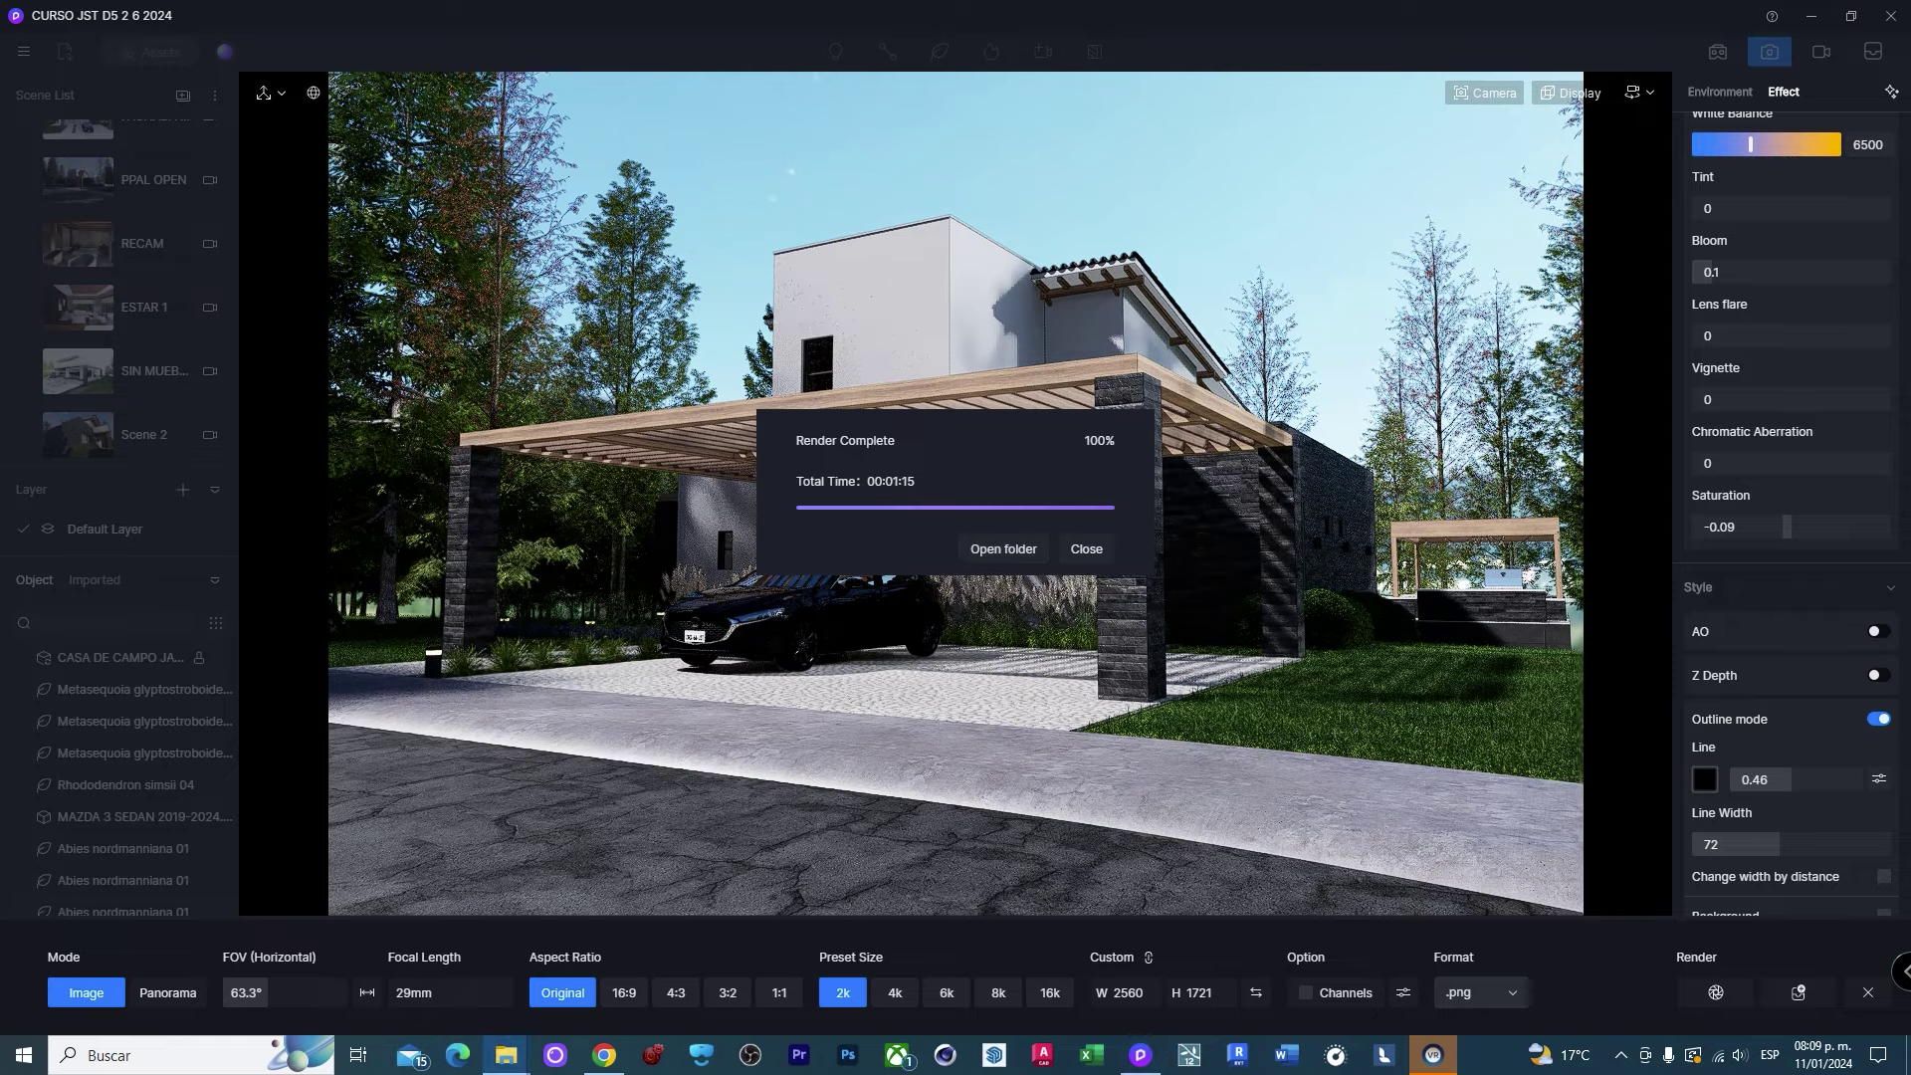
scroll(946, 342, up, 2)
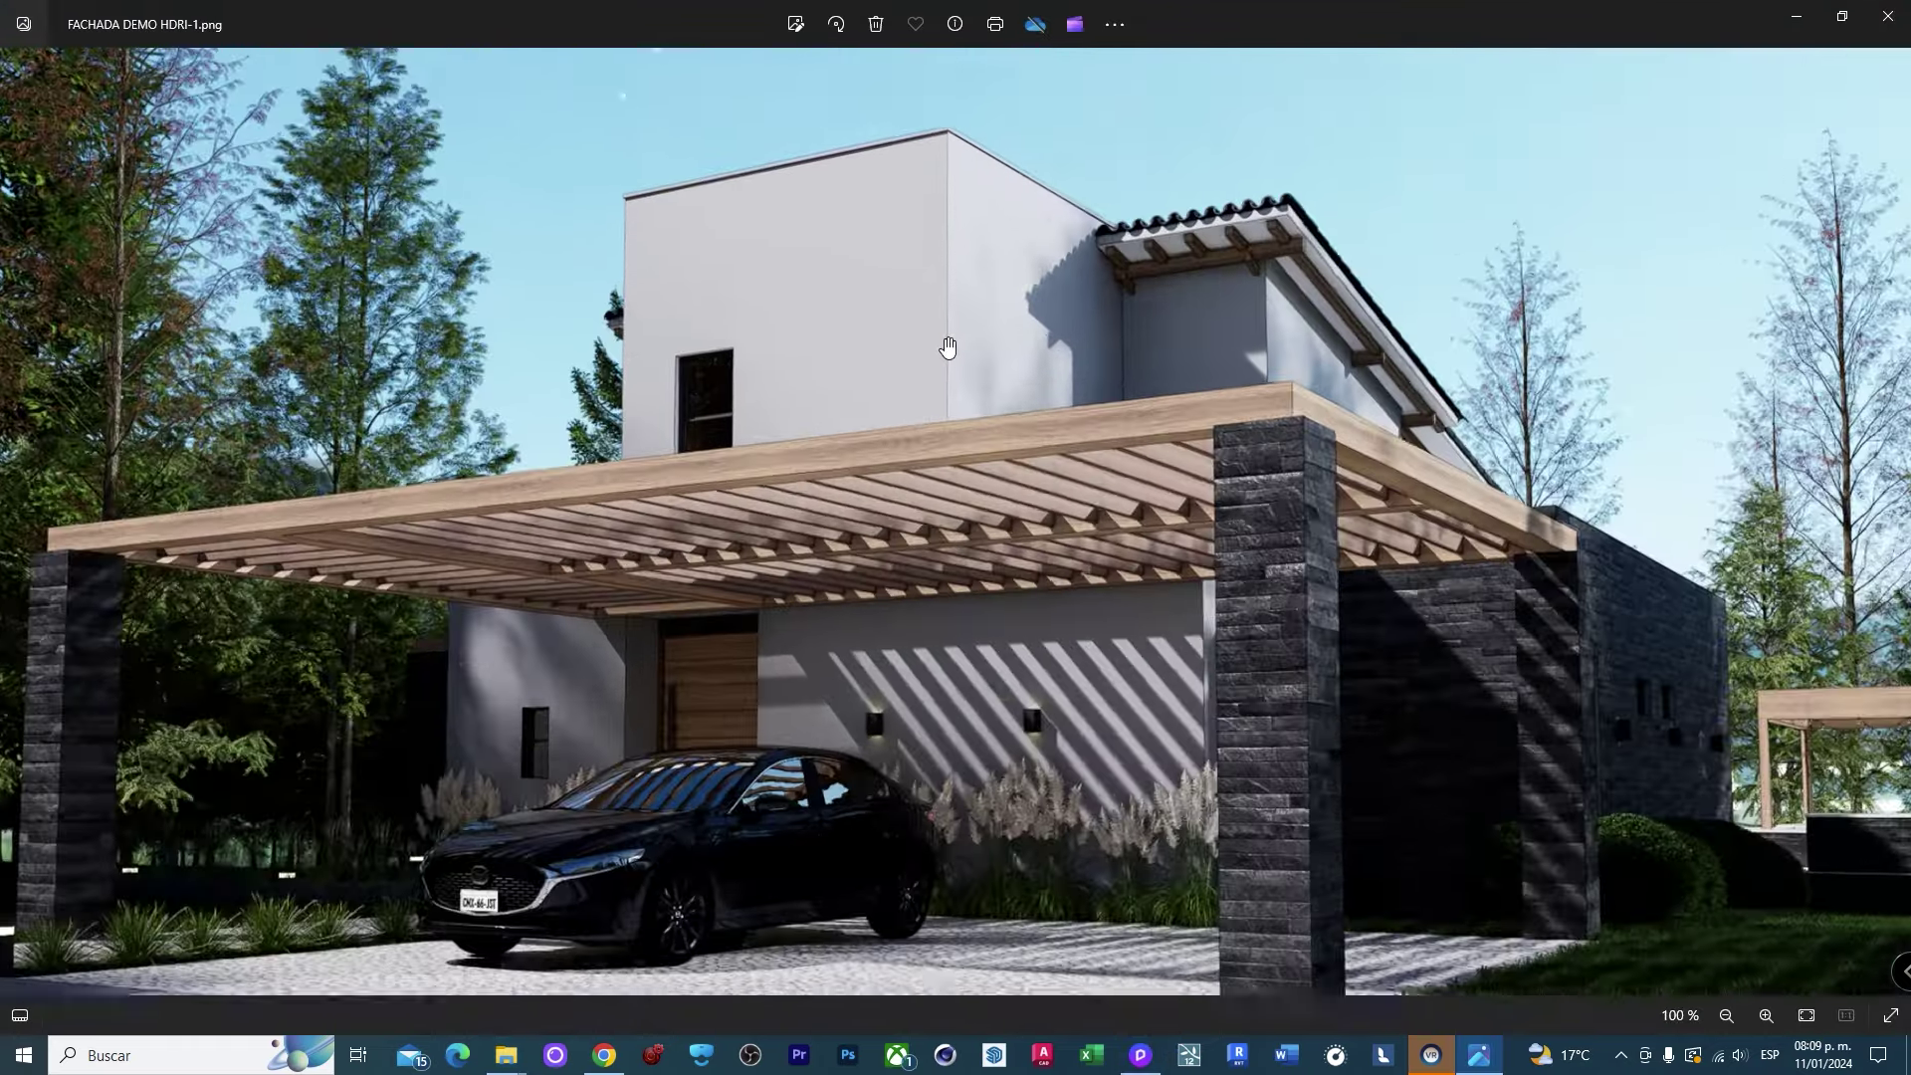
scroll(947, 345, up, 1)
scroll(1043, 182, up, 1)
drag(588, 594, 1033, 653)
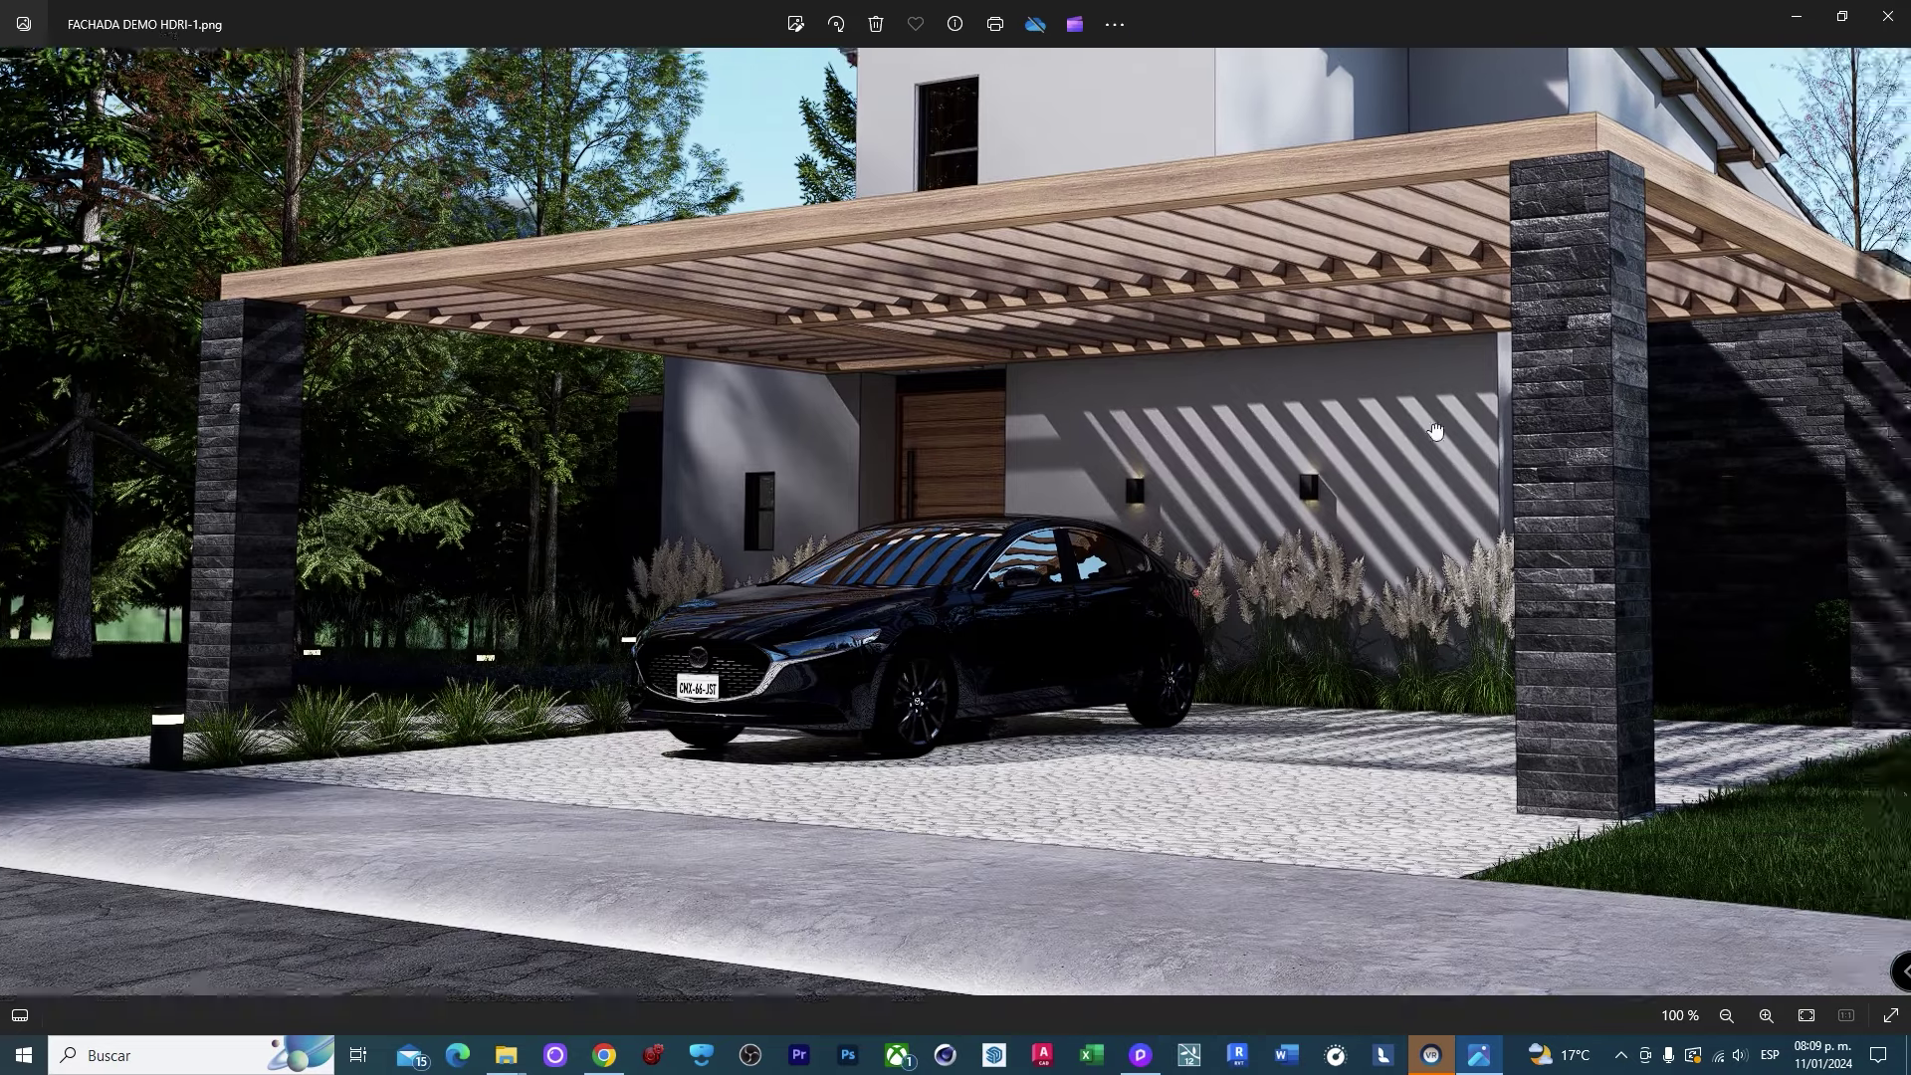
mouse_move(1292, 342)
mouse_down()
mouse_move(818, 331)
mouse_move(849, 436)
mouse_up()
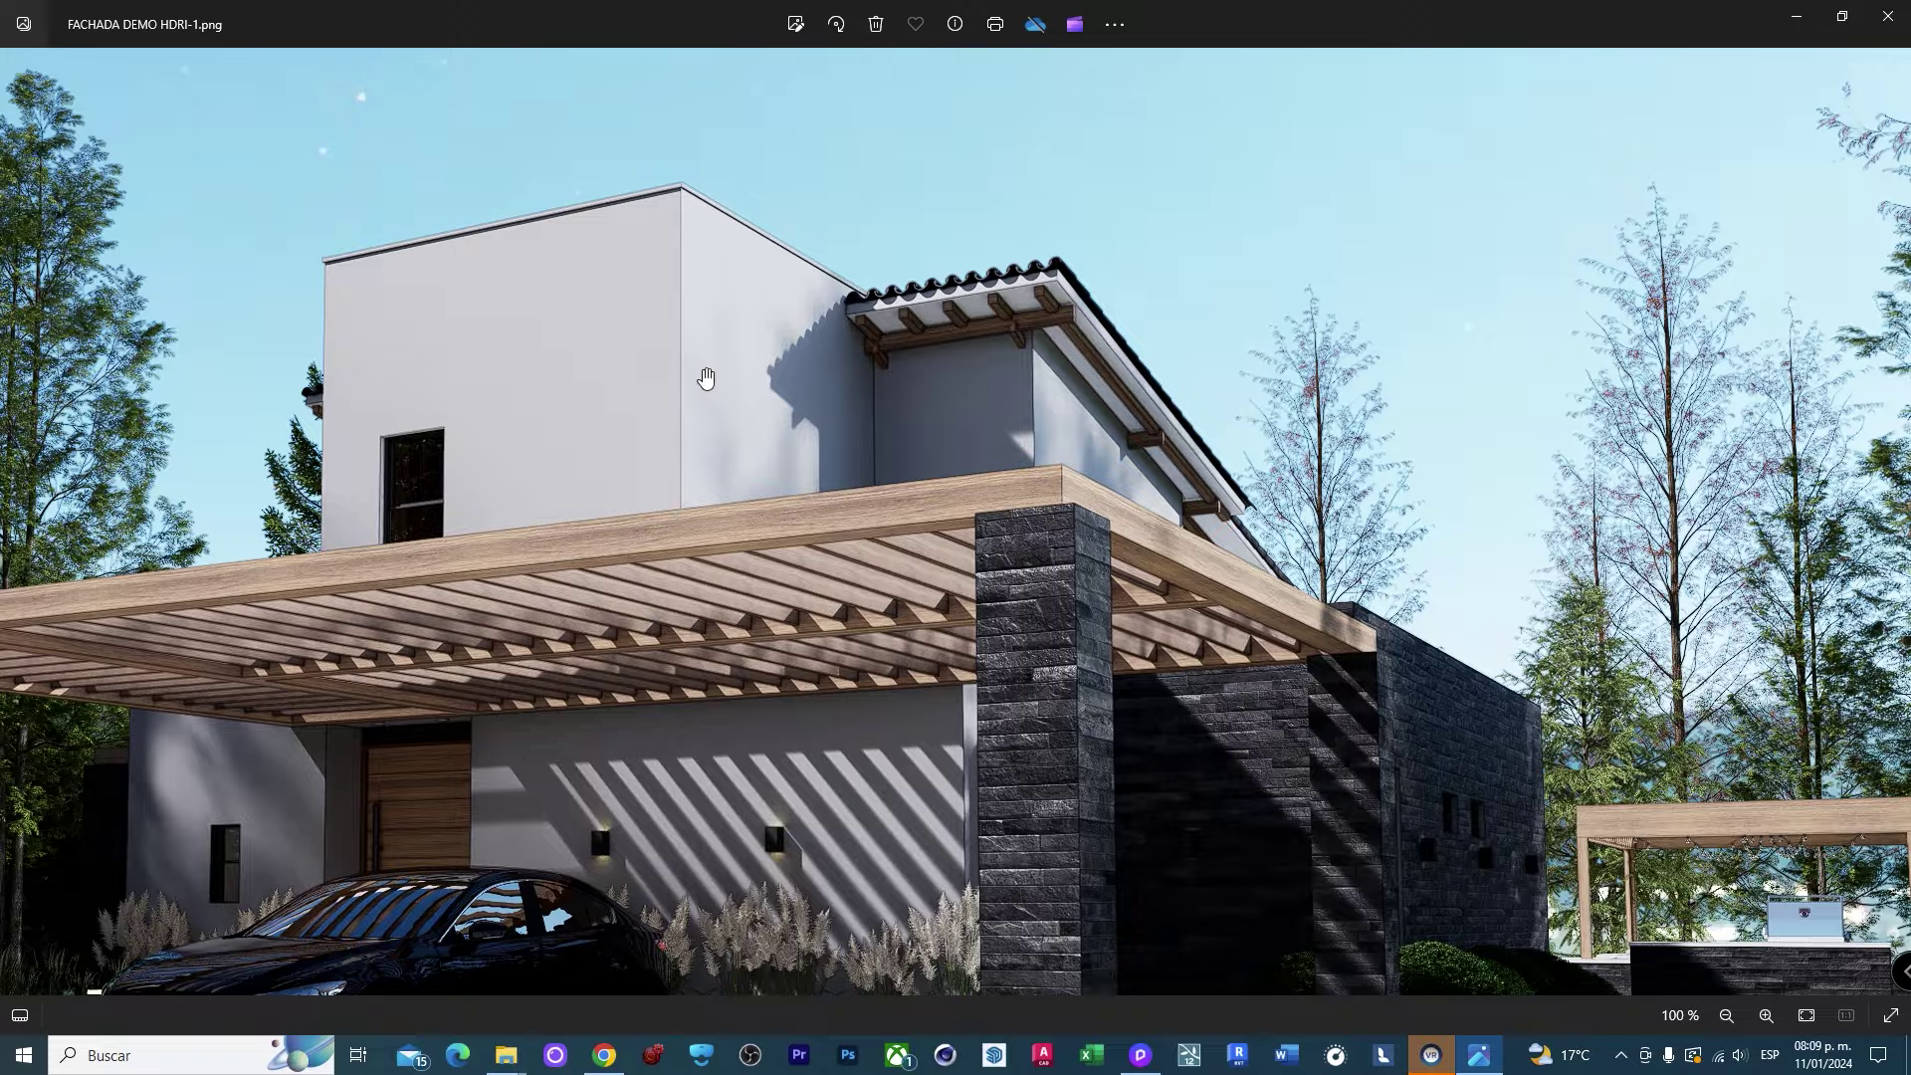
drag(706, 380, 973, 352)
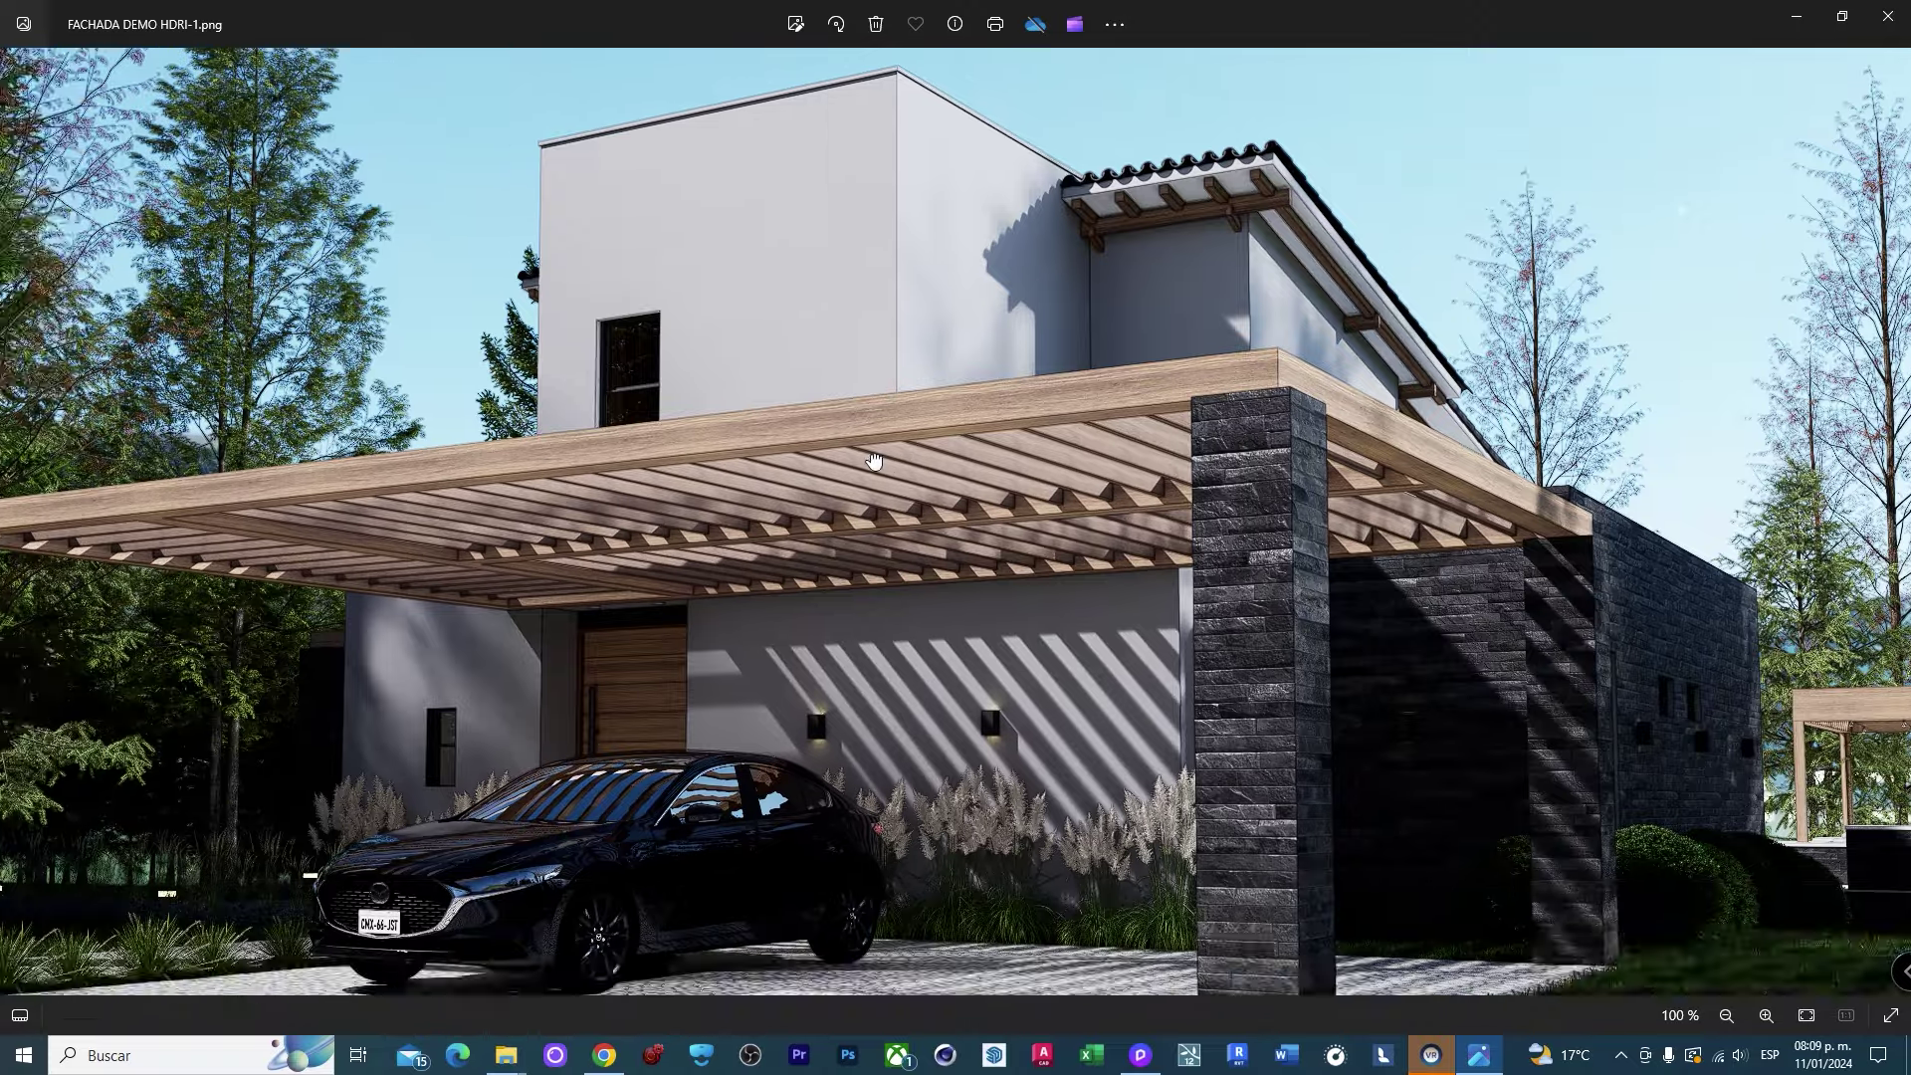
drag(816, 647, 1281, 305)
mouse_move(1351, 469)
mouse_down()
mouse_move(1309, 640)
mouse_move(1221, 457)
mouse_move(1105, 606)
mouse_up()
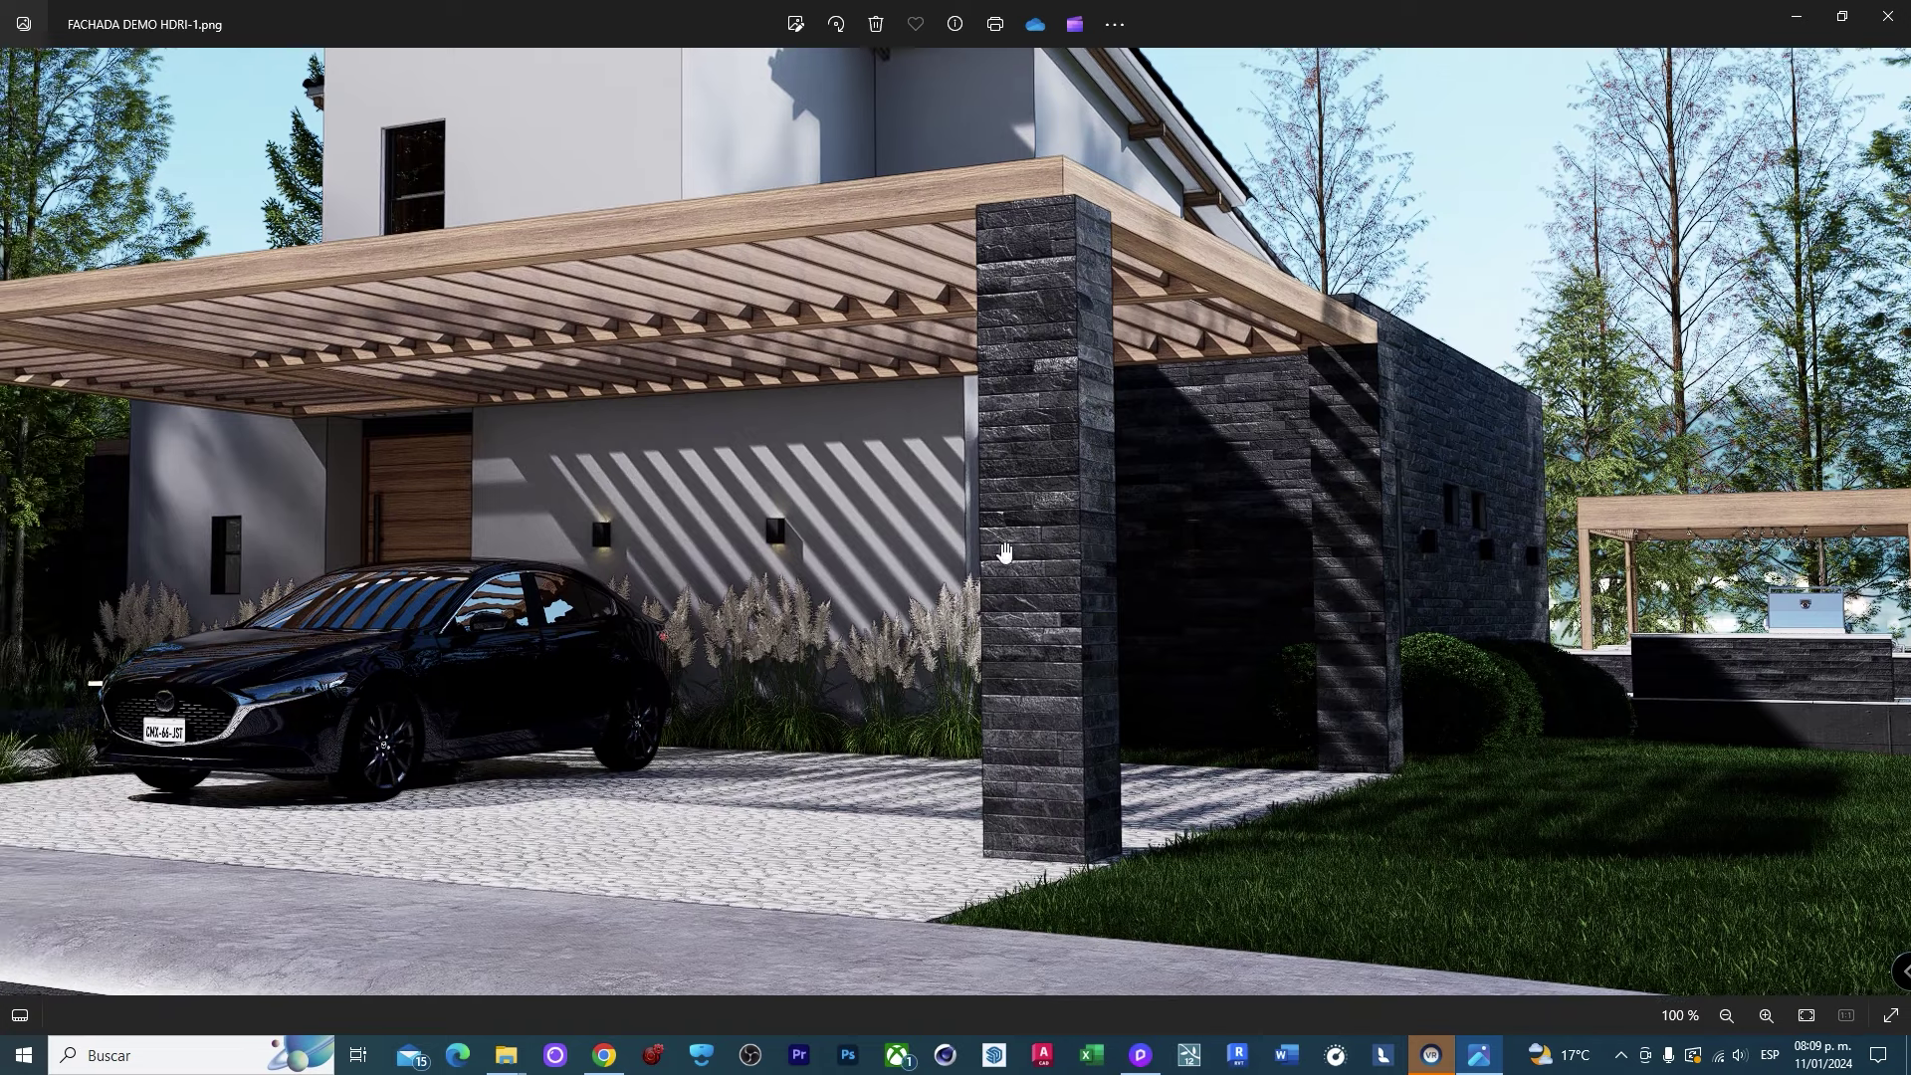
drag(1005, 553, 948, 547)
drag(955, 179, 956, 557)
mouse_move(775, 375)
mouse_down()
mouse_move(1402, 474)
mouse_move(1193, 76)
mouse_move(1151, 203)
mouse_move(1153, 288)
mouse_up()
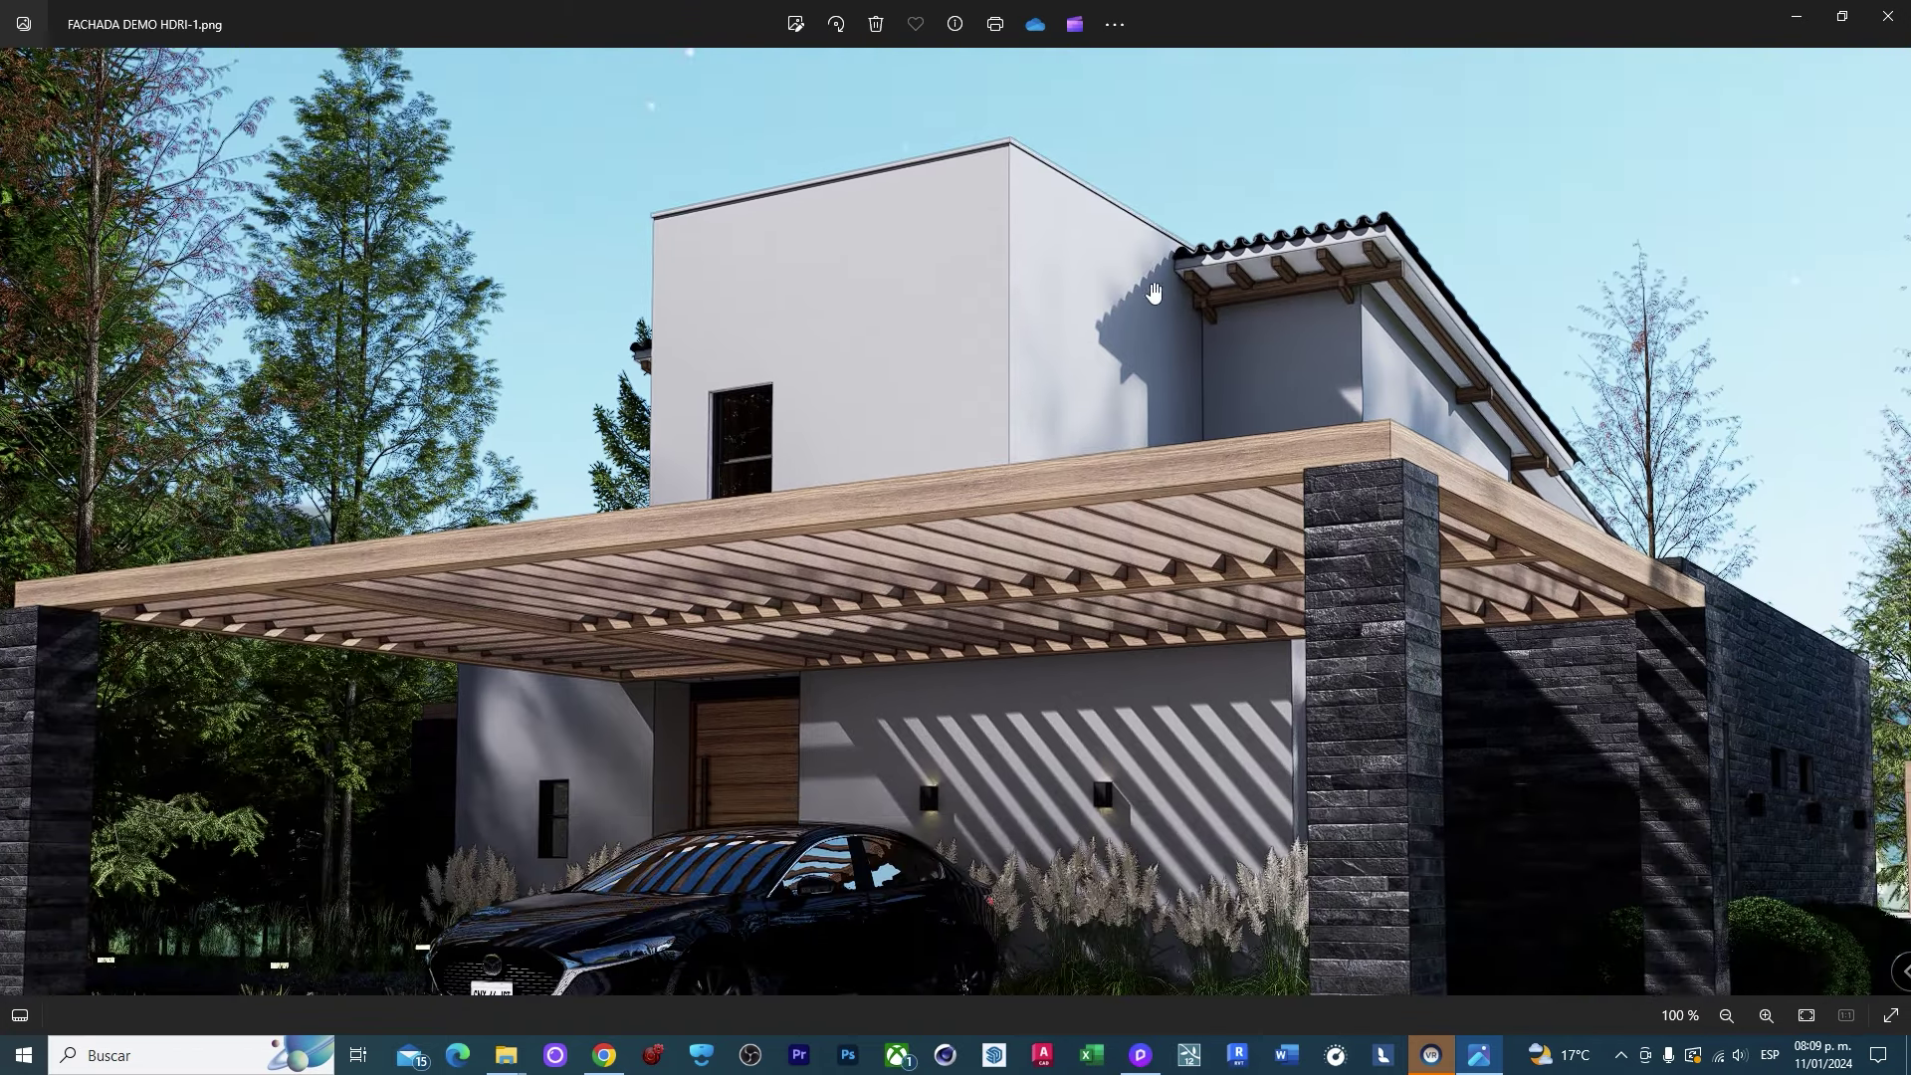
click(1885, 28)
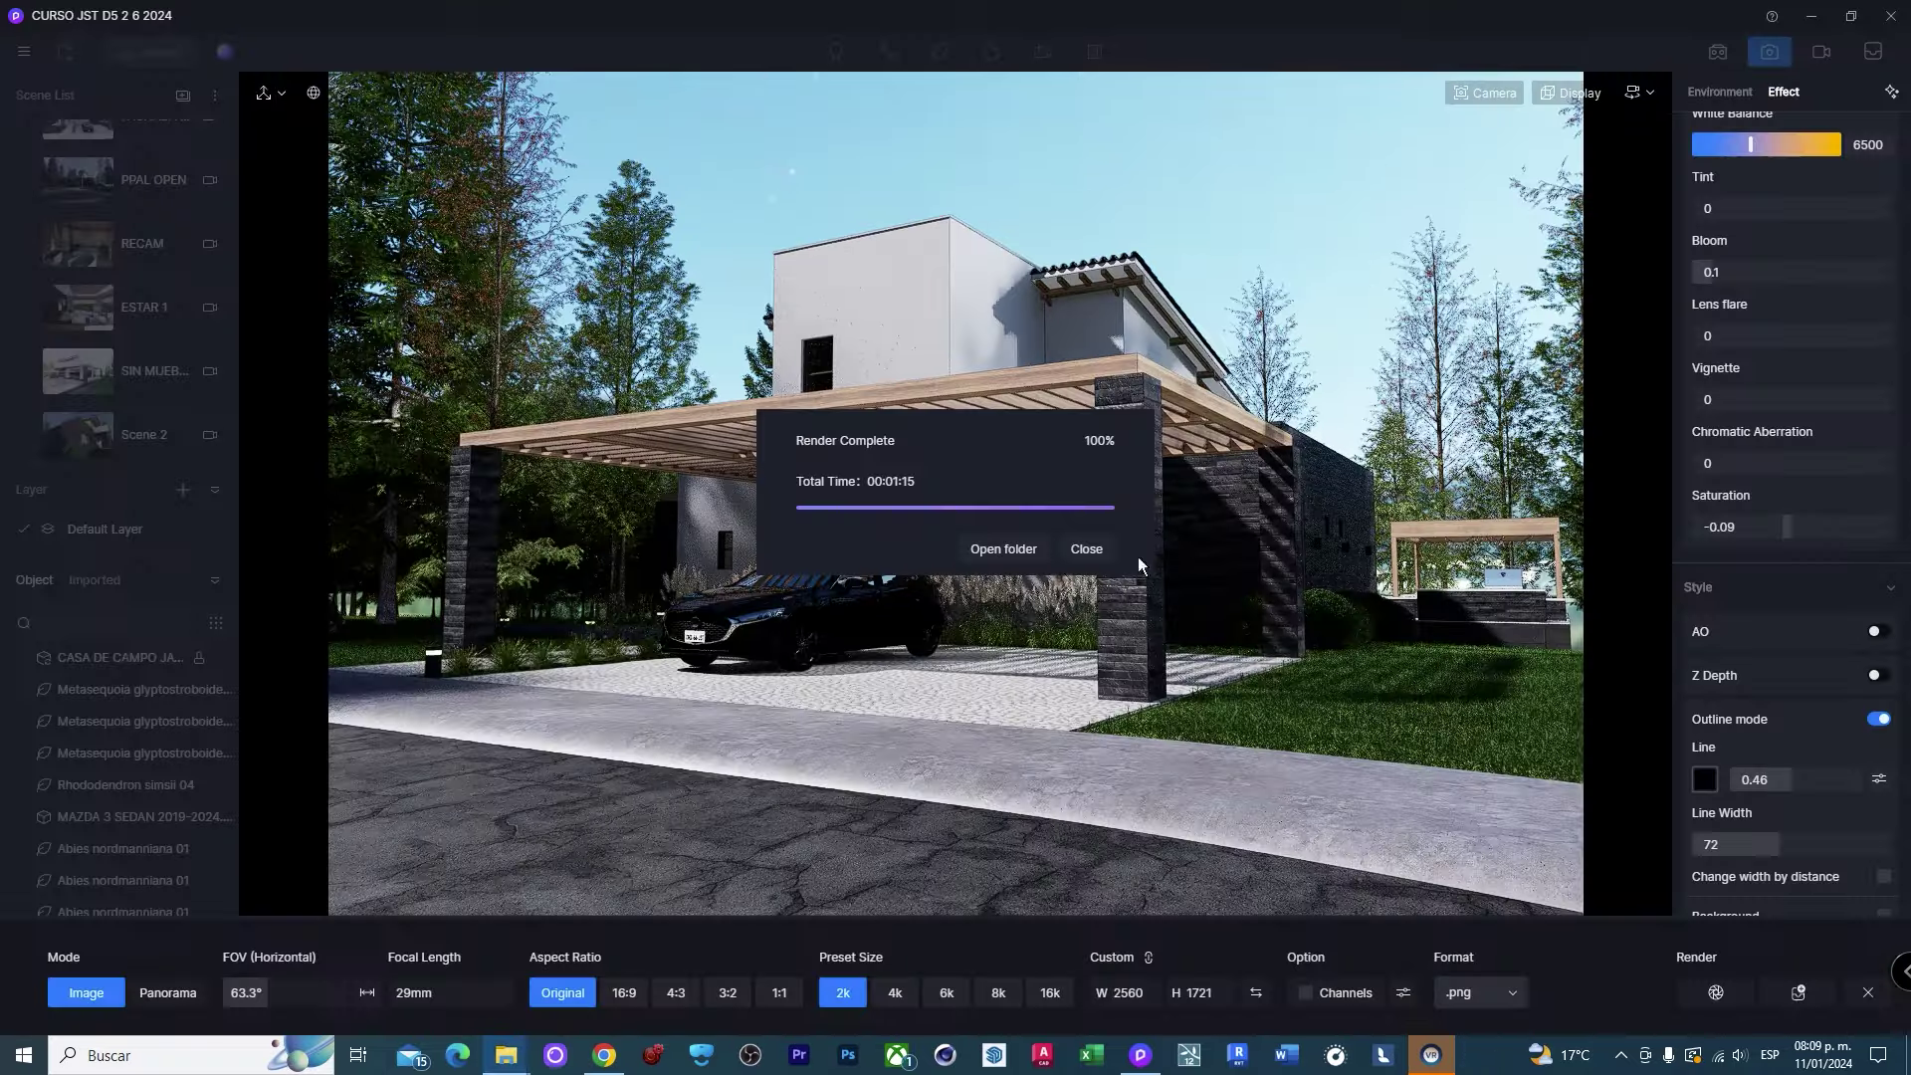
Dismiss the render-complete notice and lower the outline line value to 0.3.
click(1084, 549)
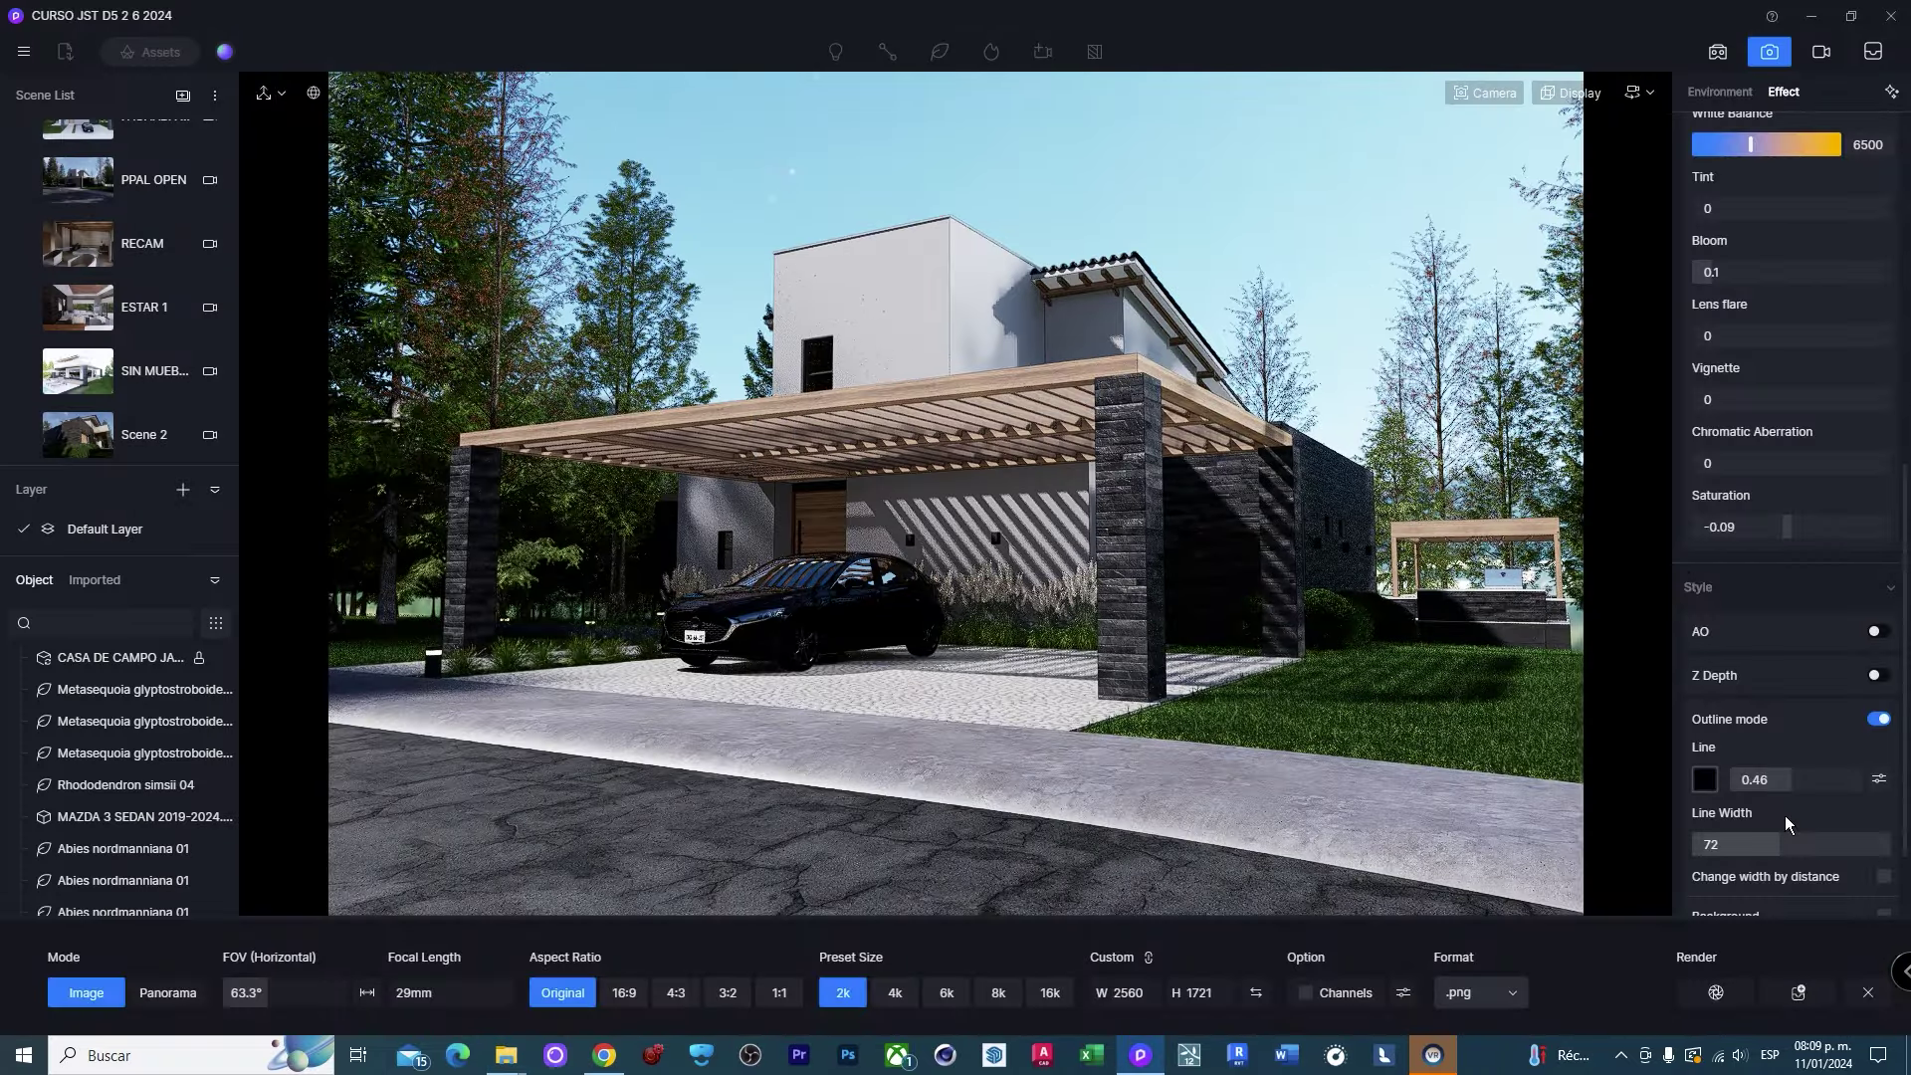
drag(1775, 782, 1764, 781)
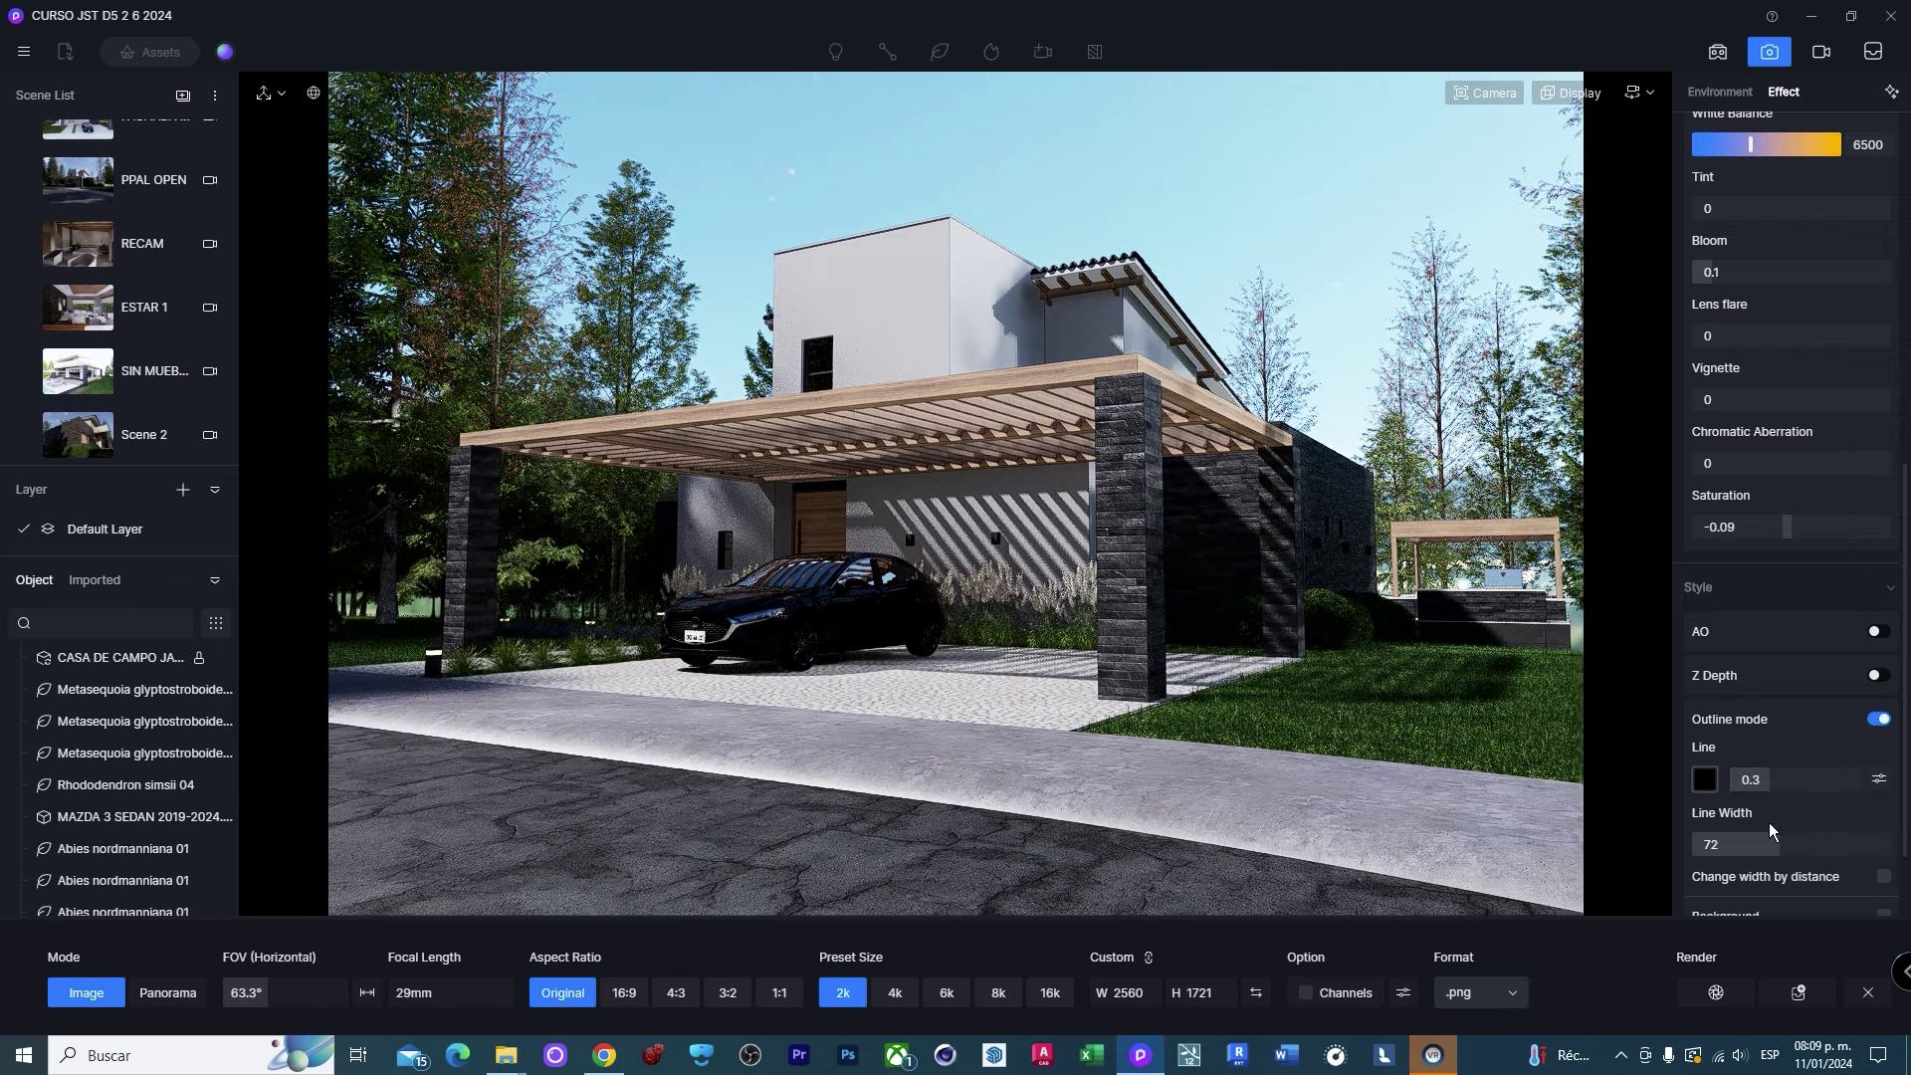
scroll(154, 435, down, 1)
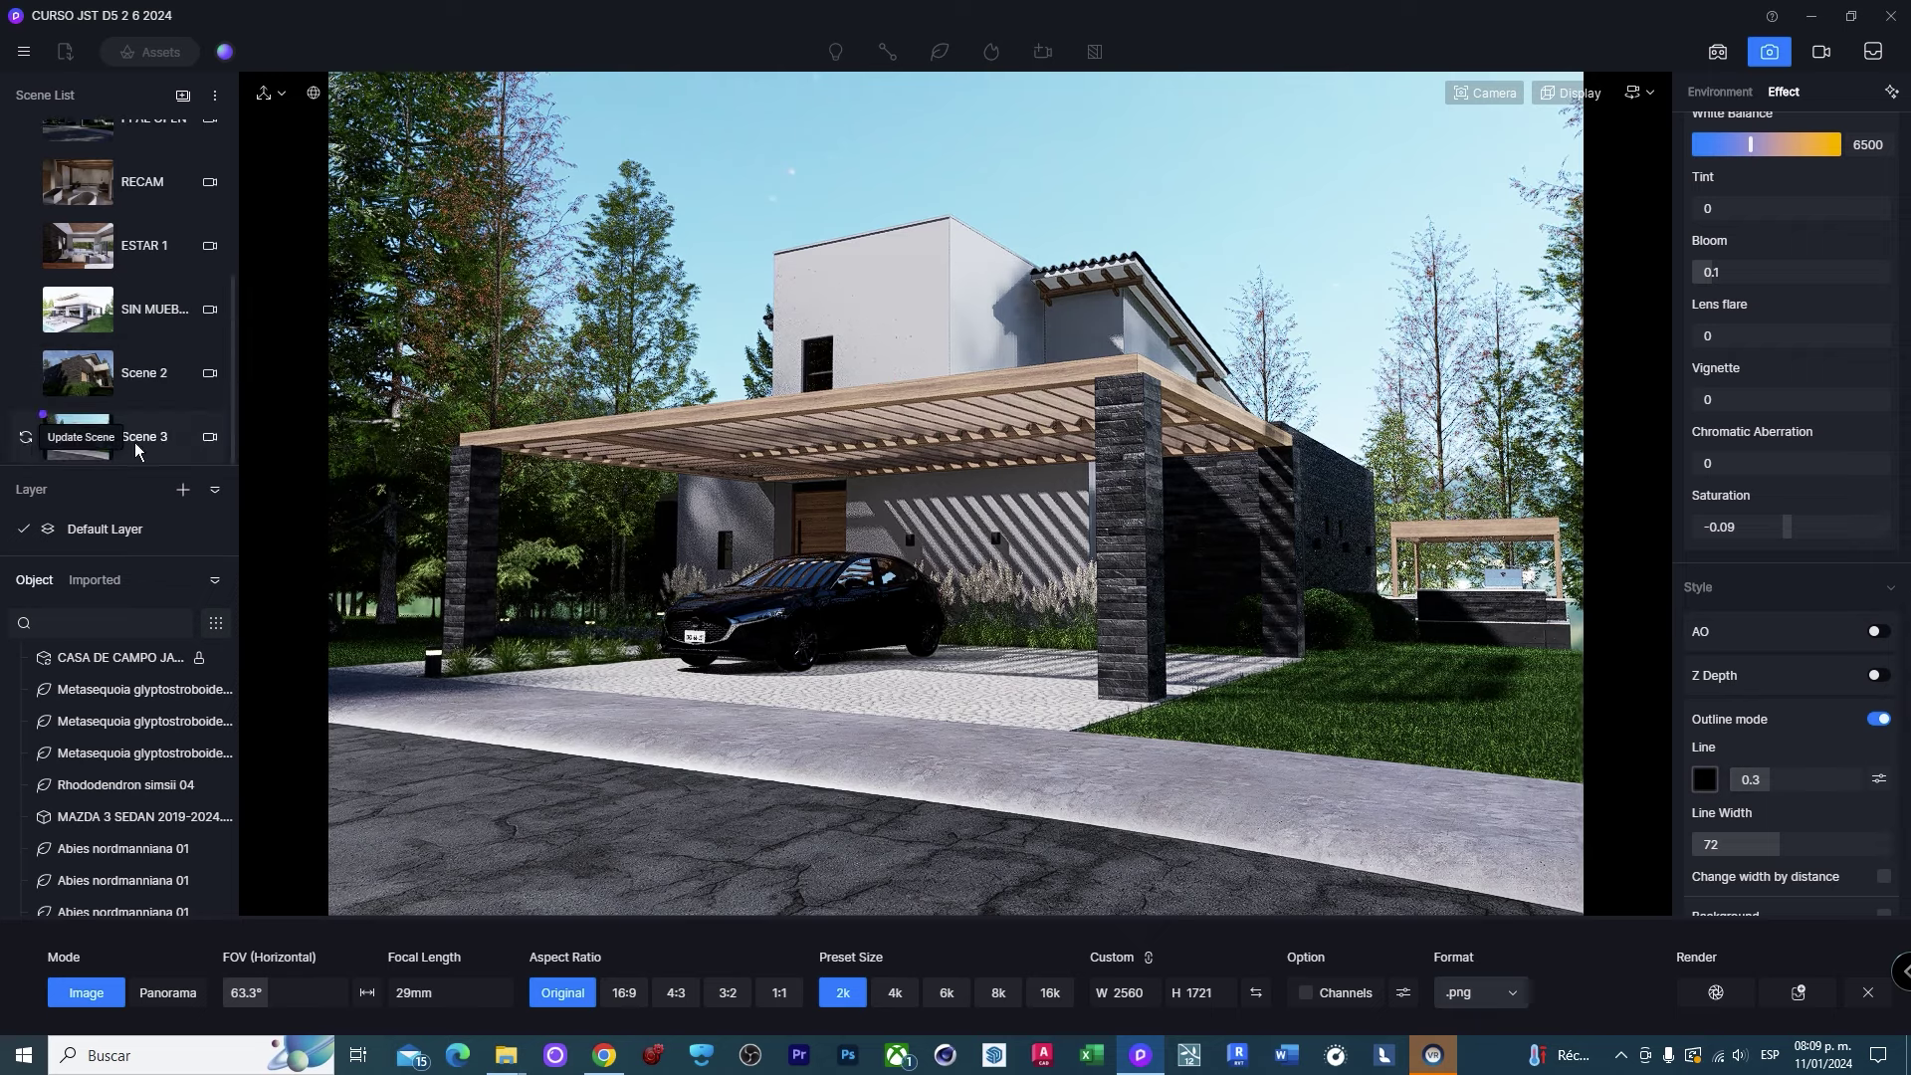
scroll(1807, 791, down, 1)
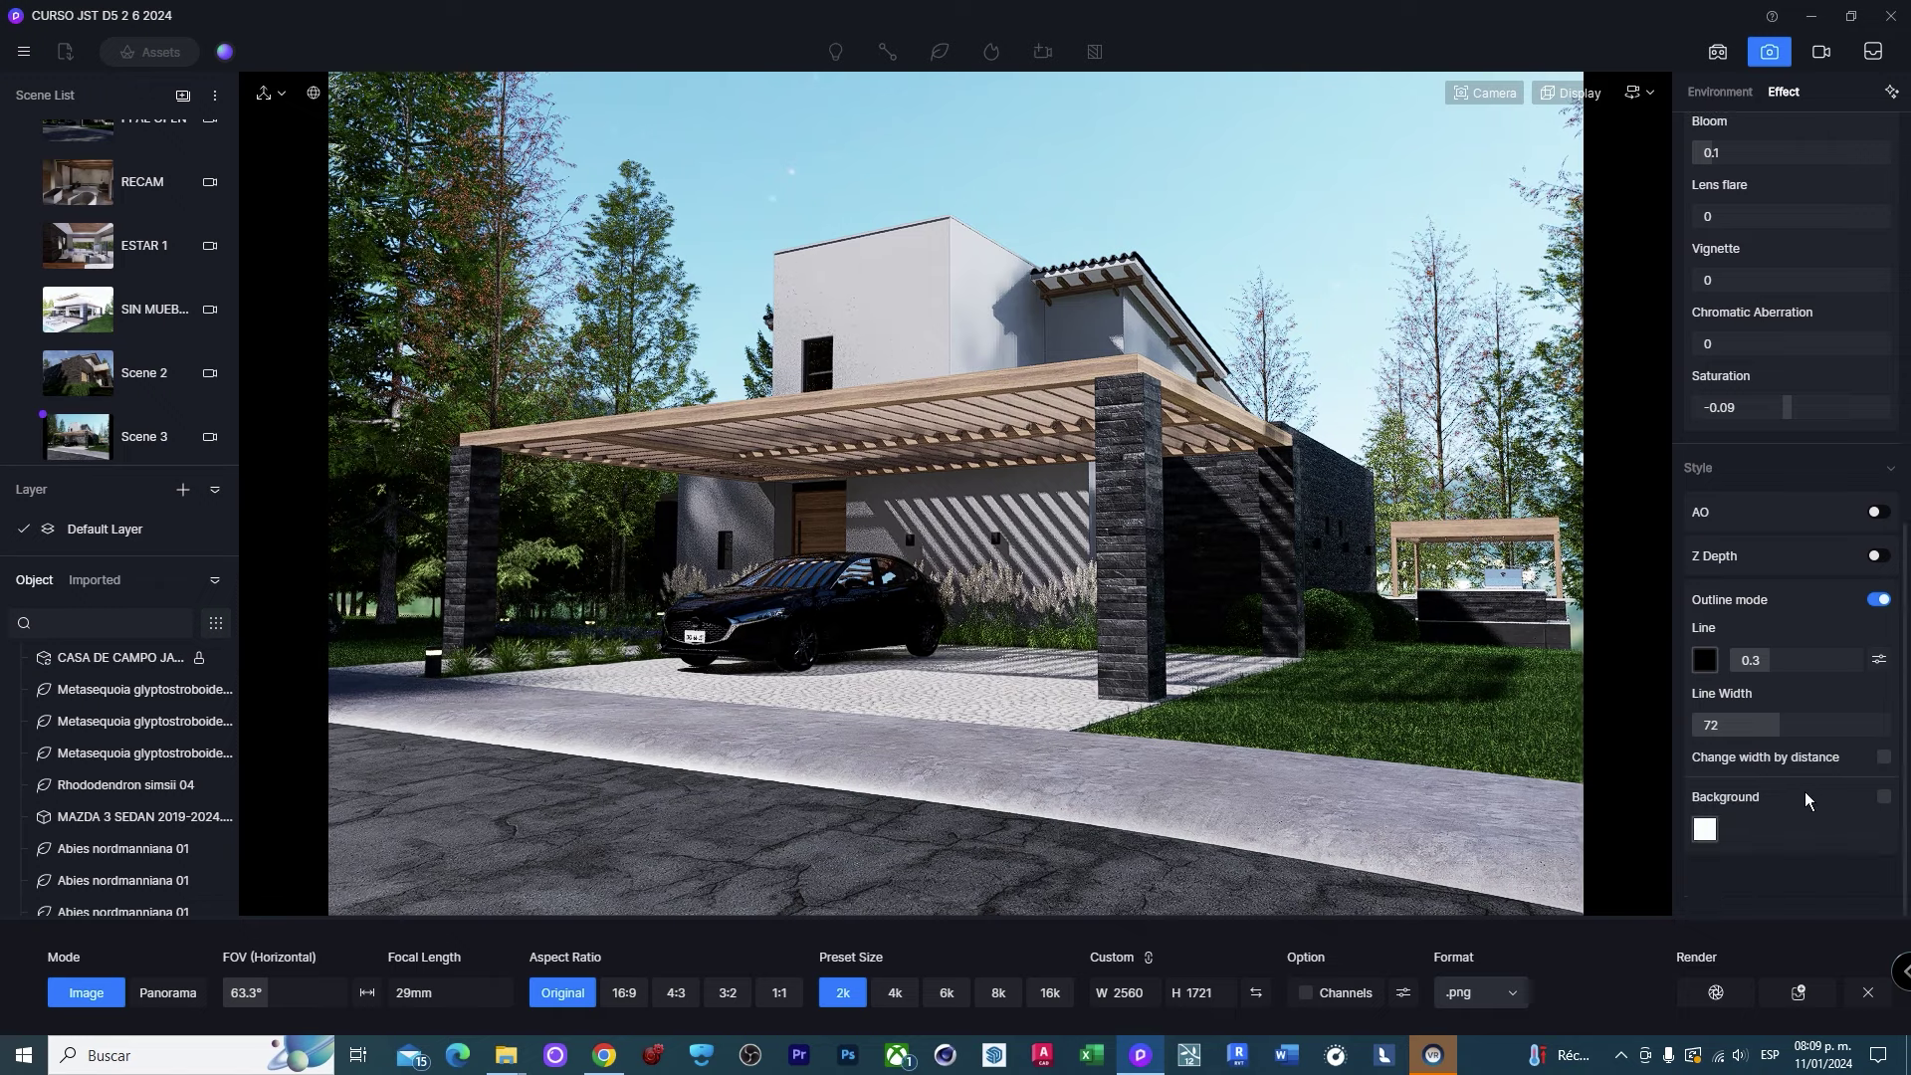
scroll(1806, 792, up, 3)
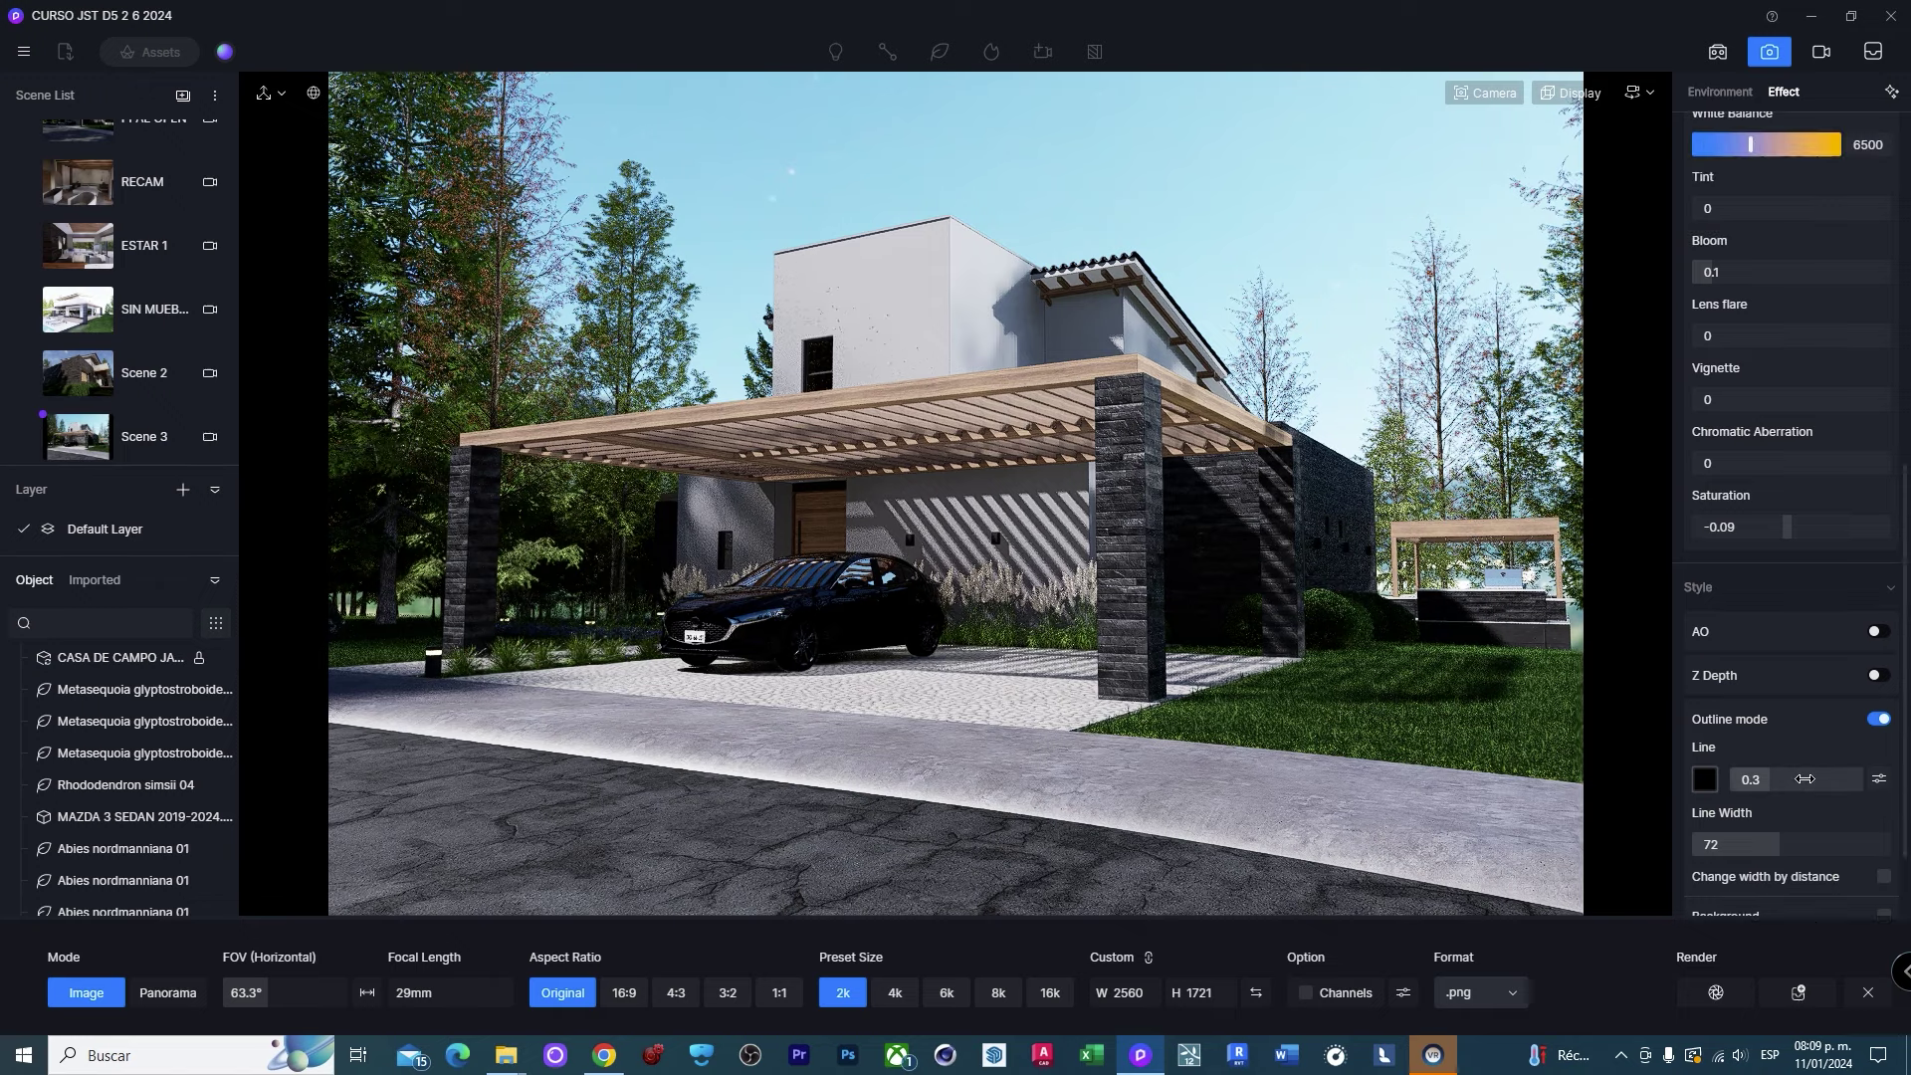
click(1505, 94)
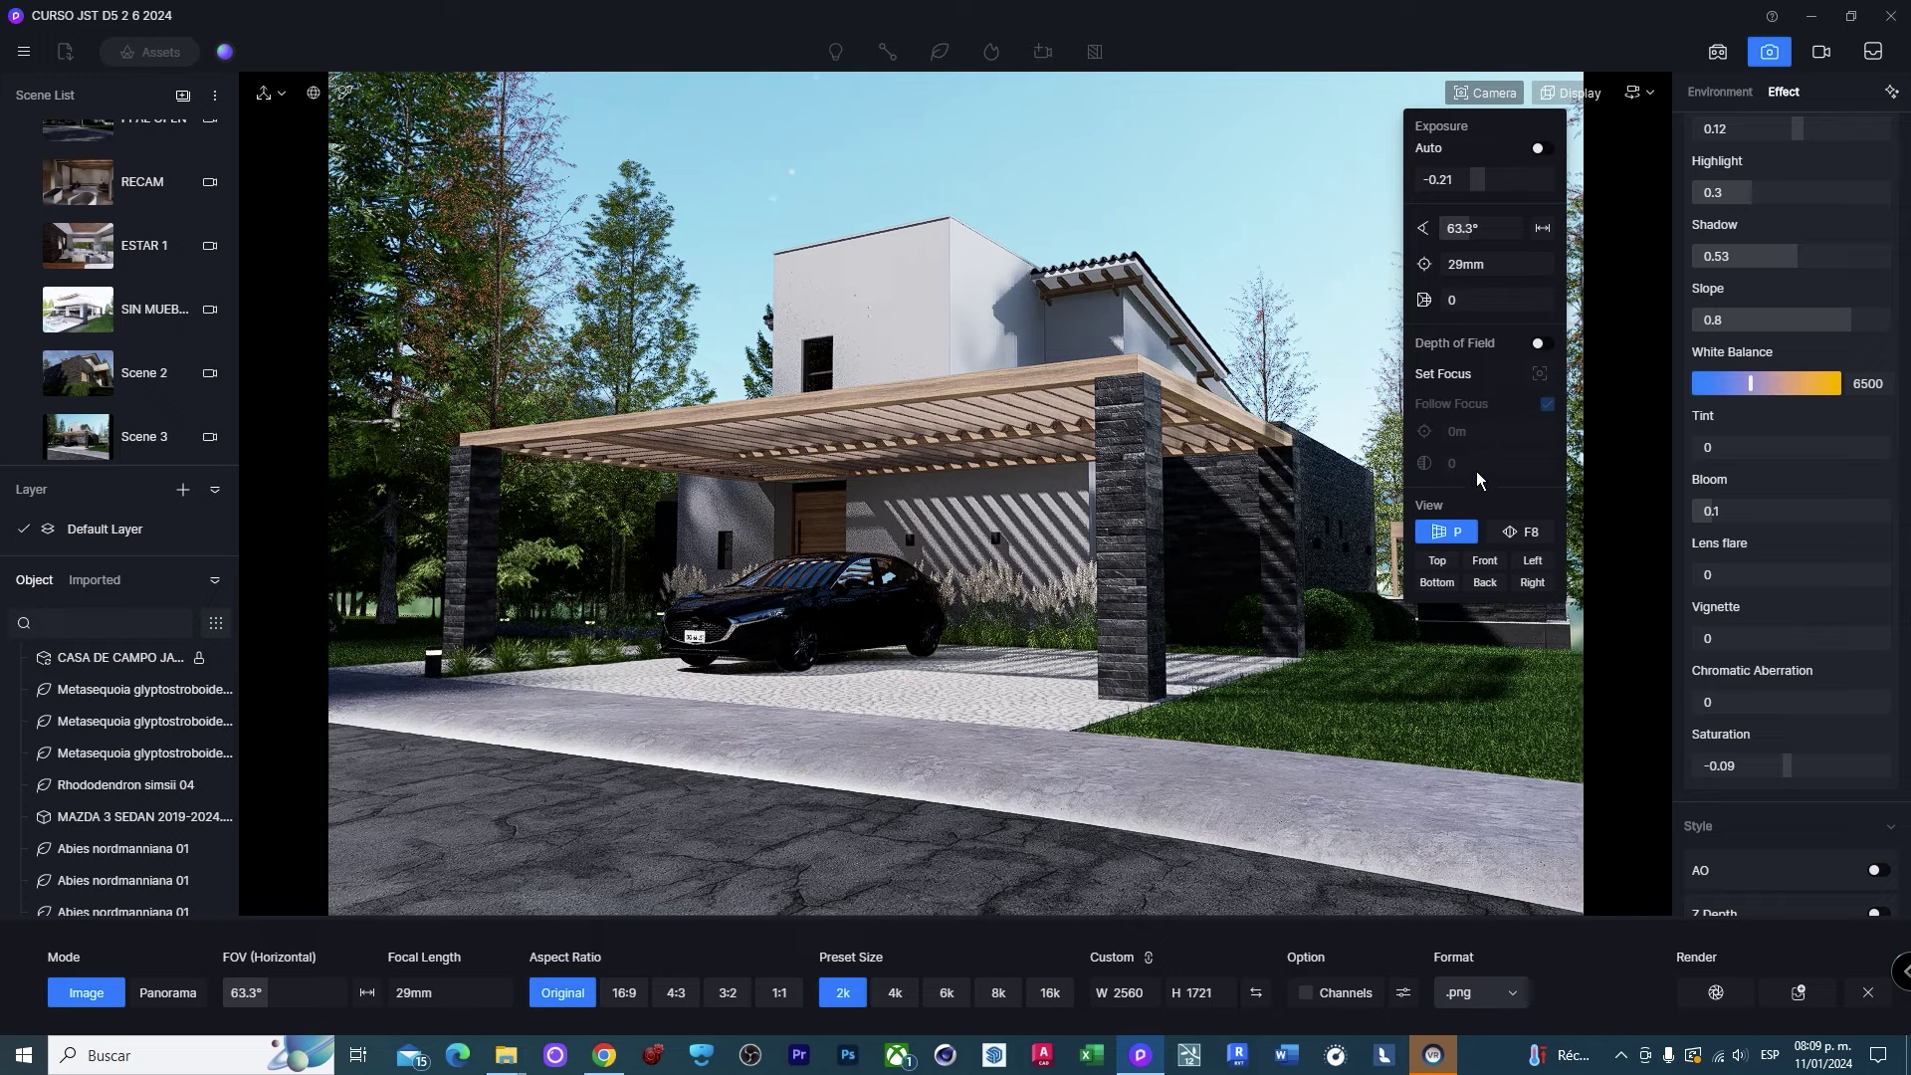
click(1519, 530)
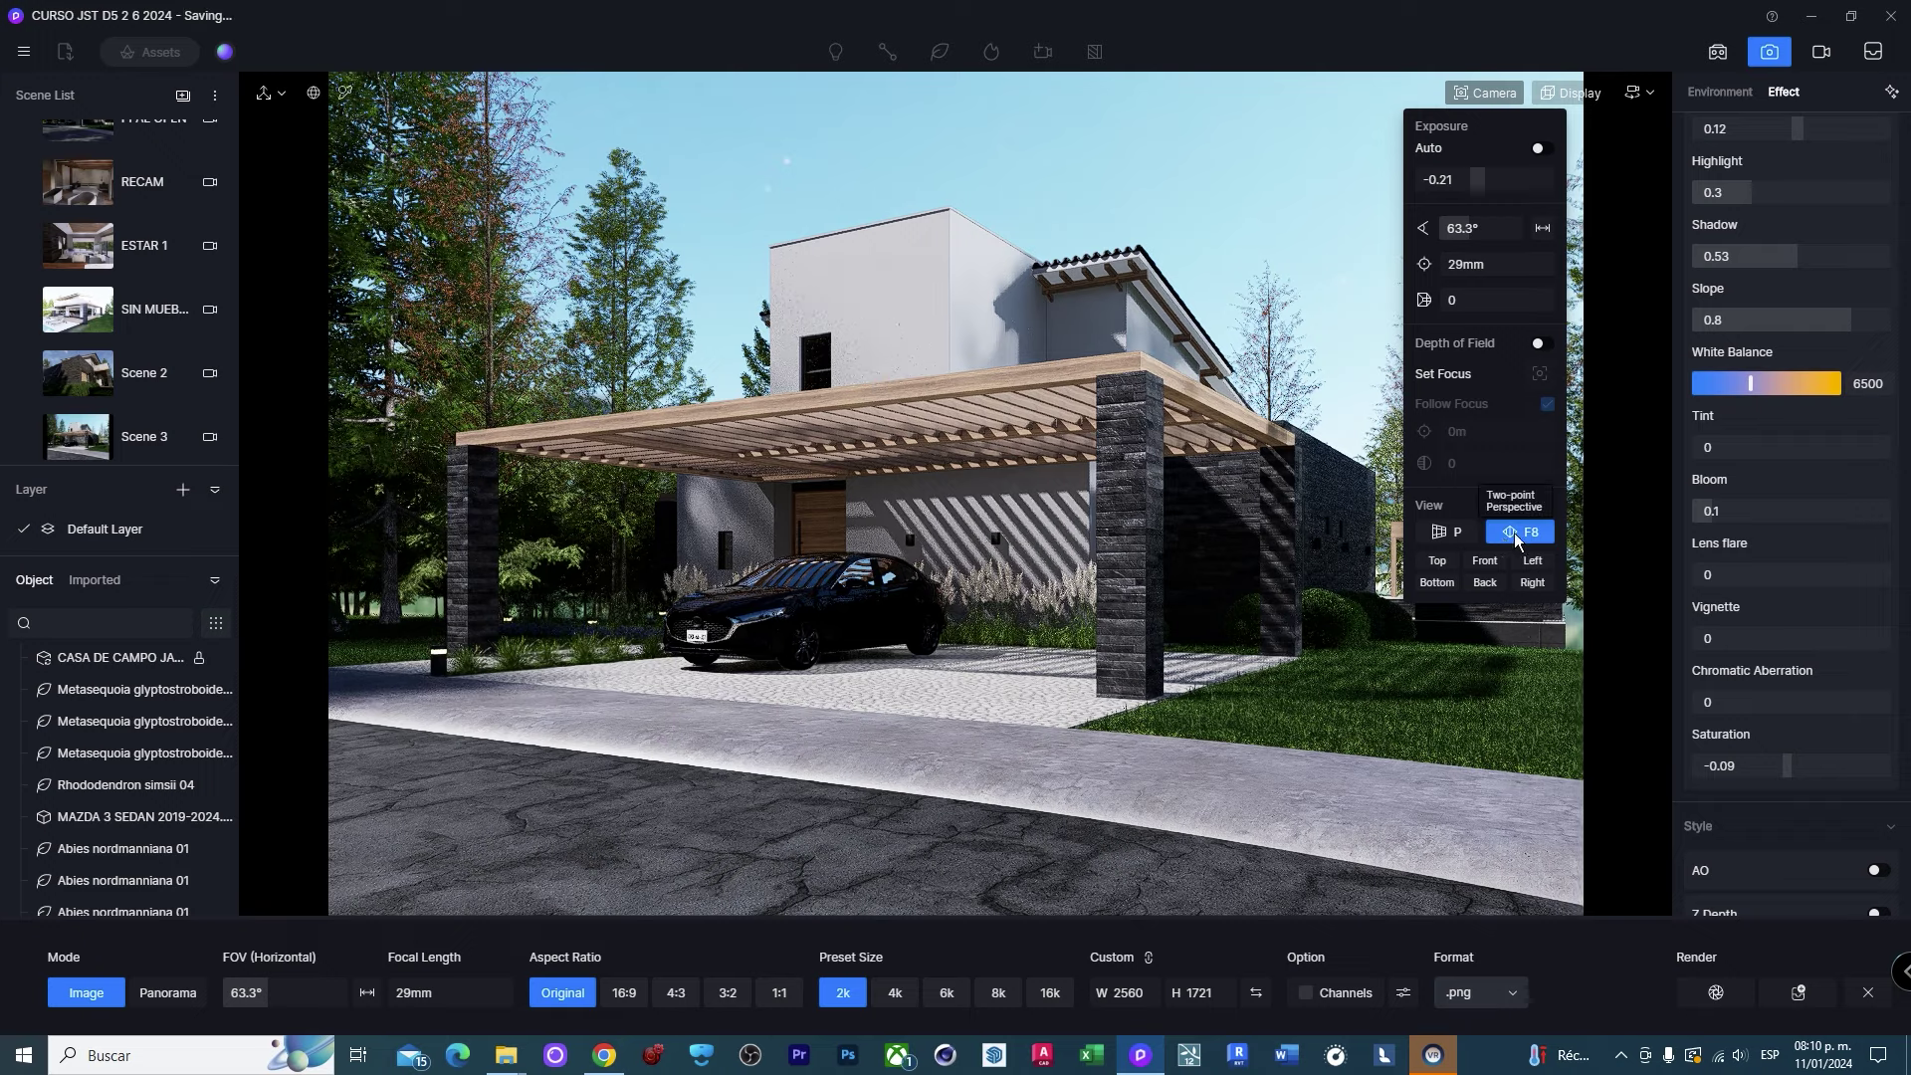
click(1461, 530)
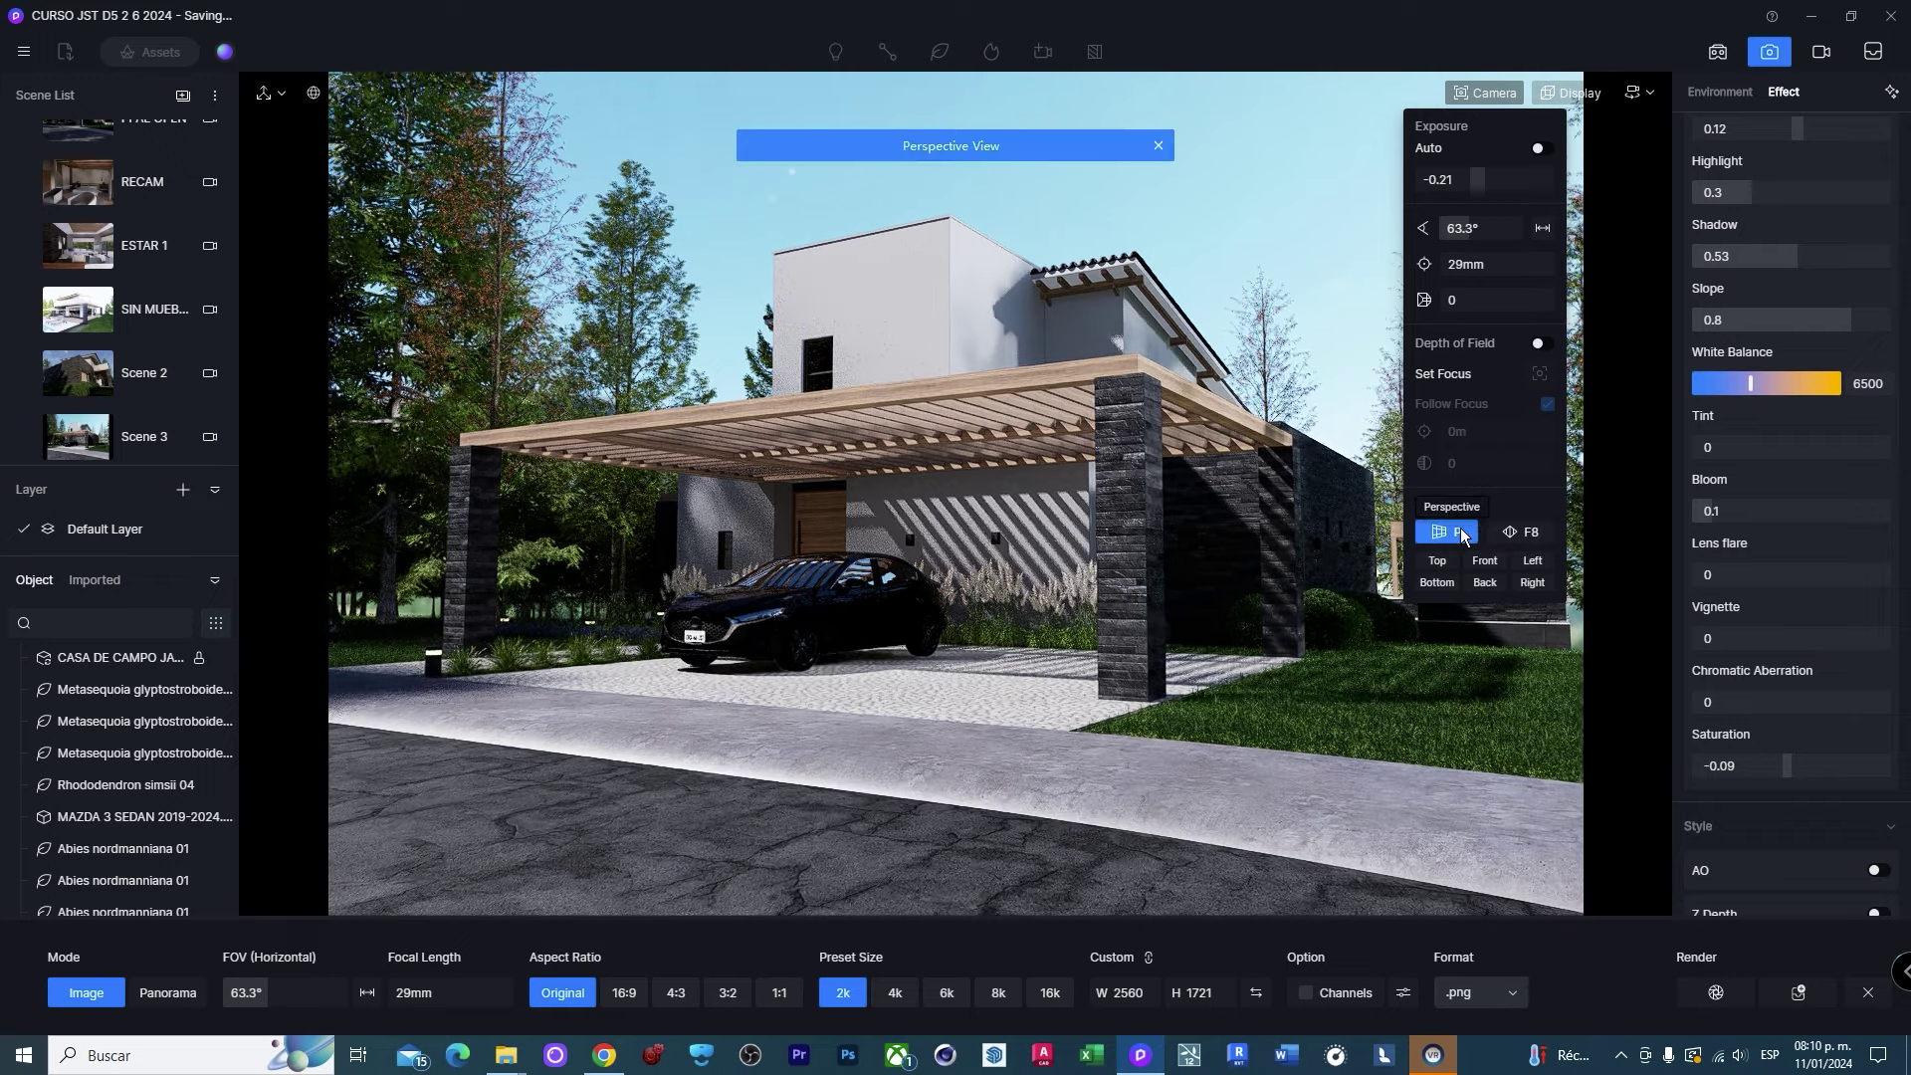
click(1513, 537)
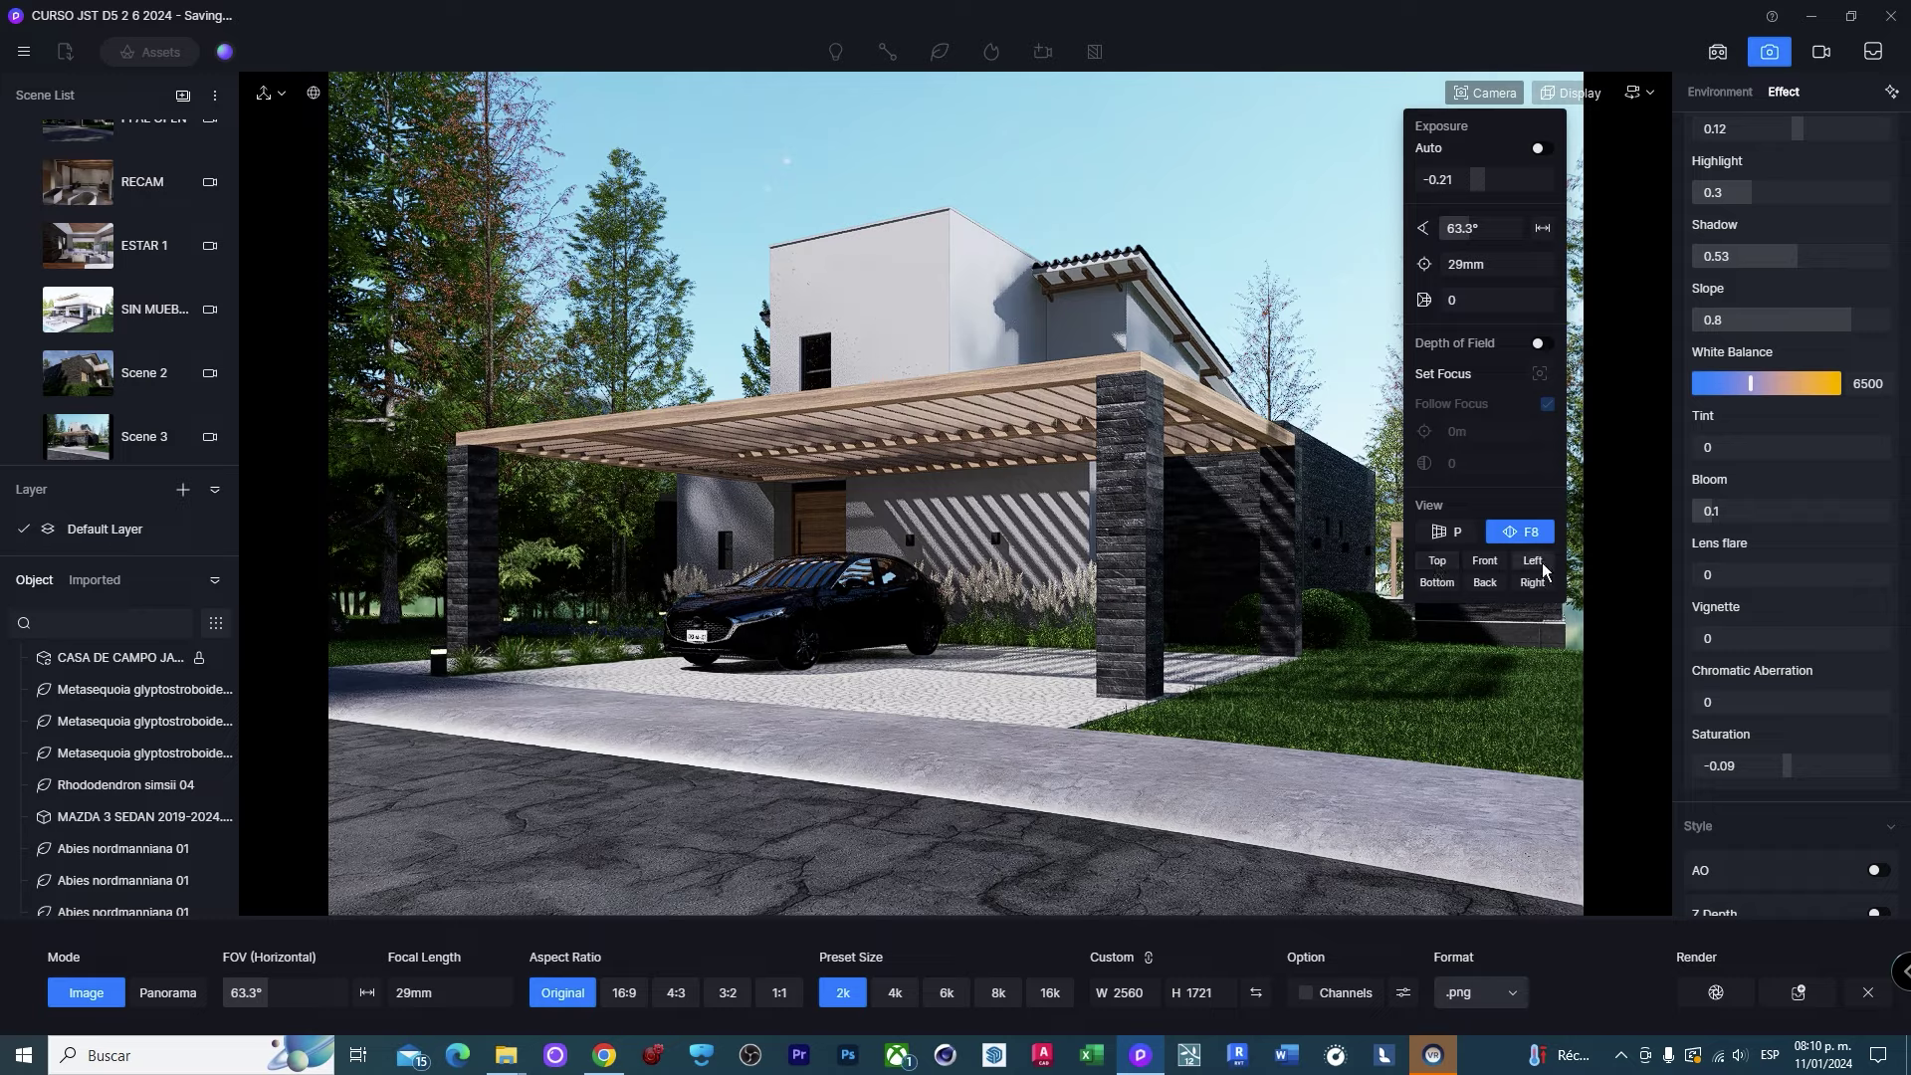
click(1435, 563)
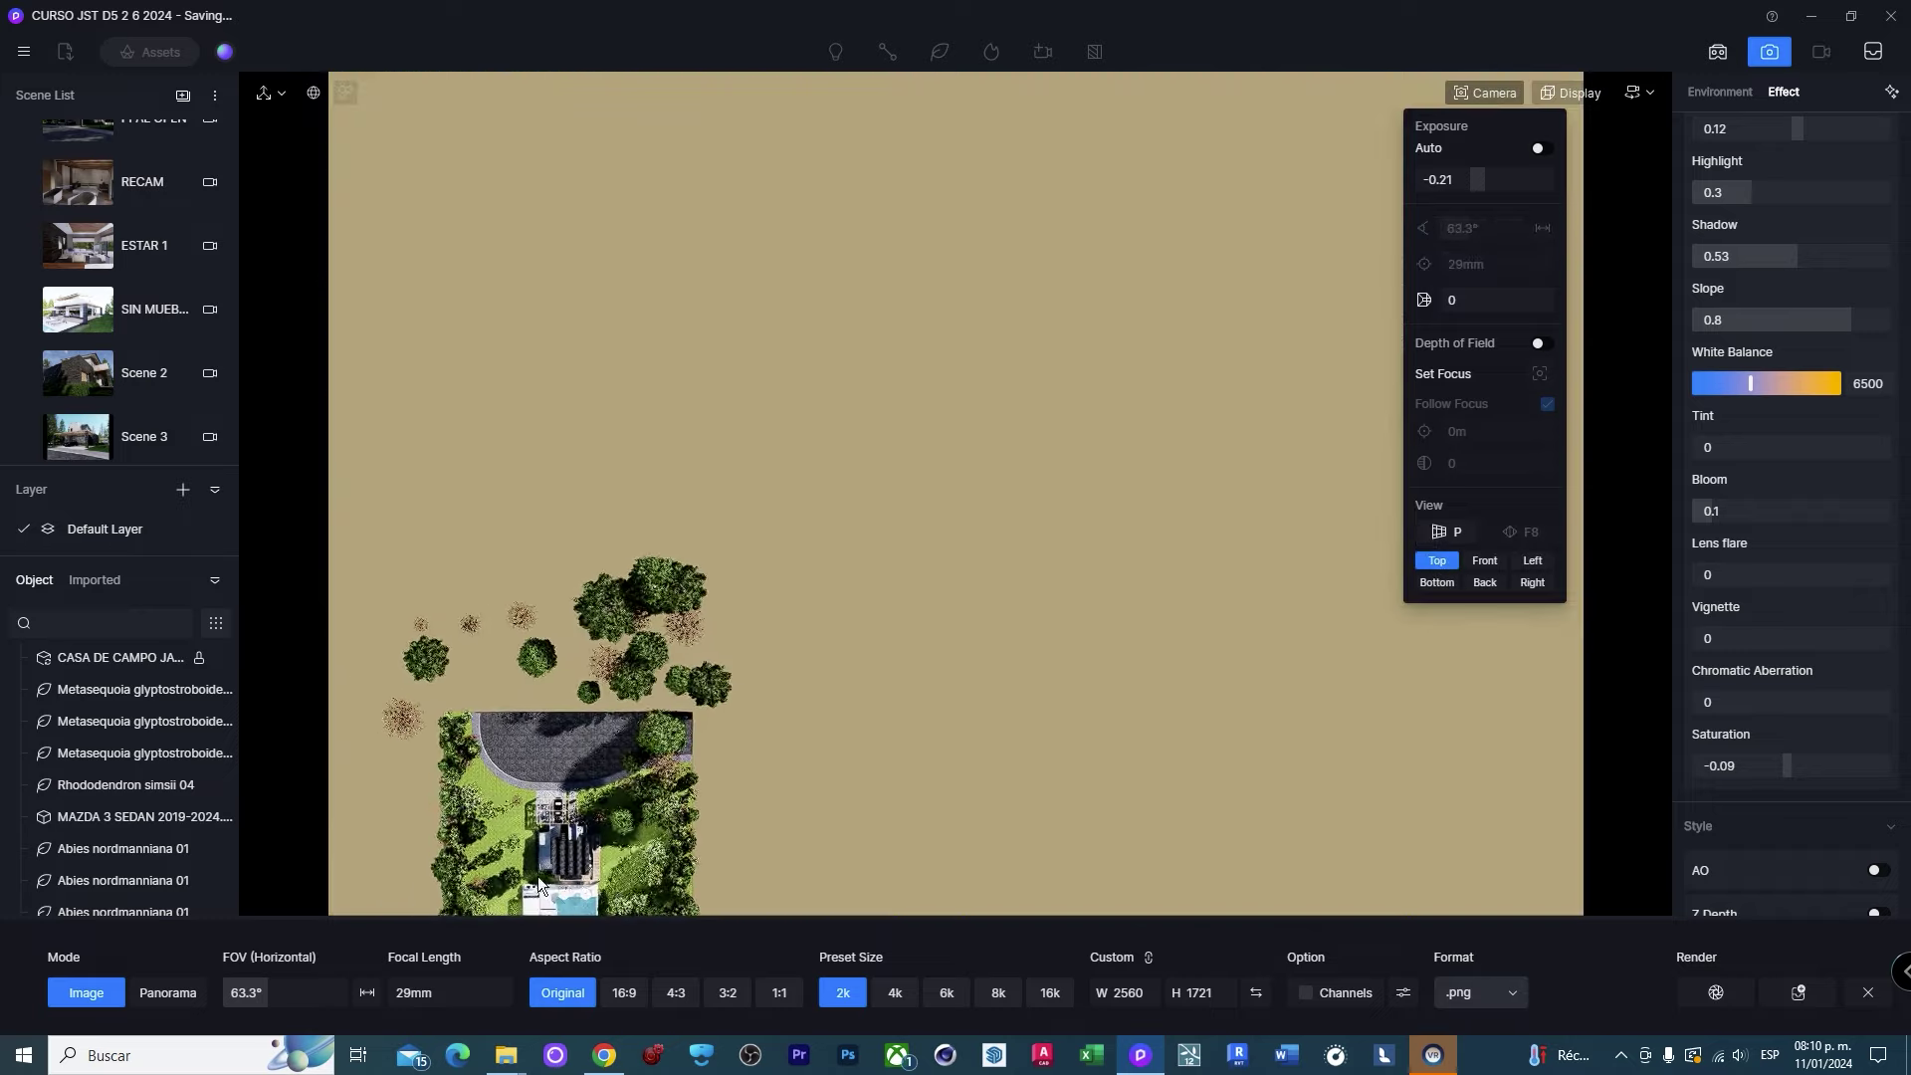
scroll(785, 626, down, 3)
scroll(606, 790, up, 3)
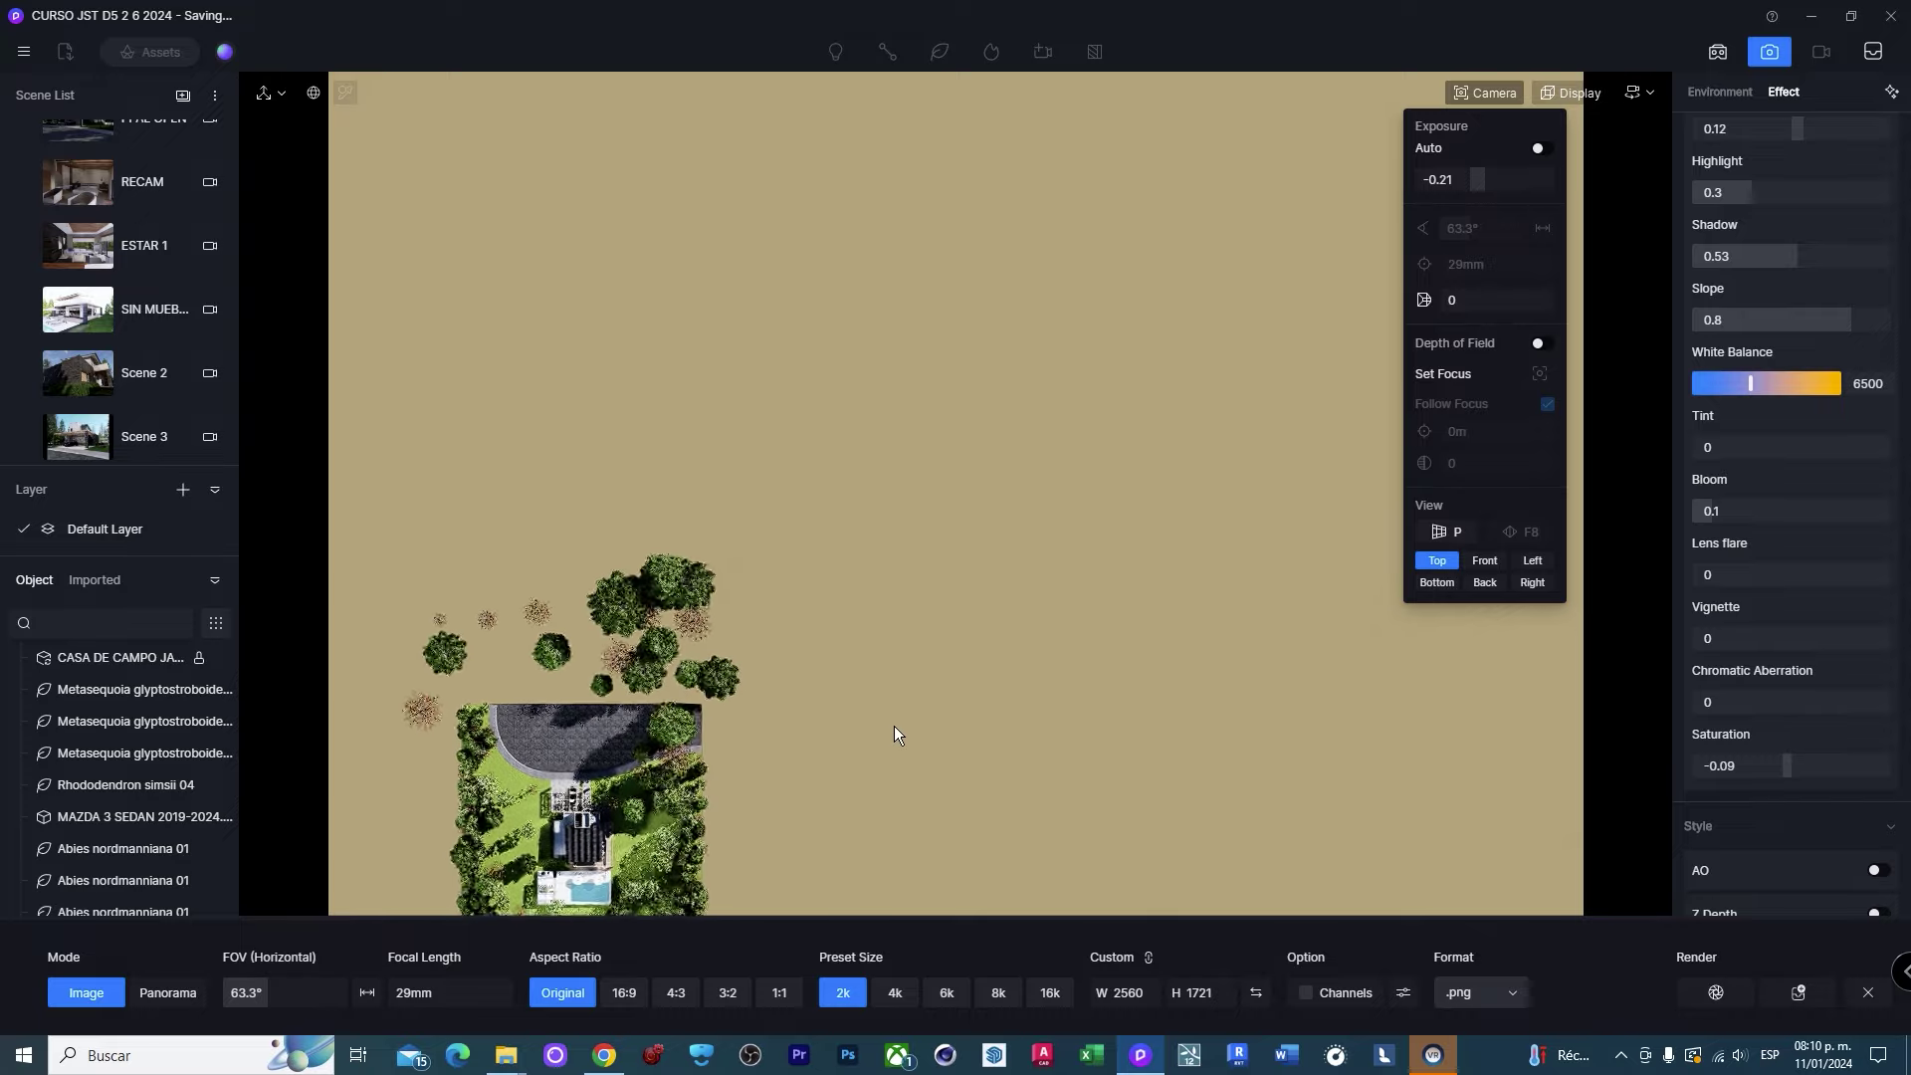
click(1499, 563)
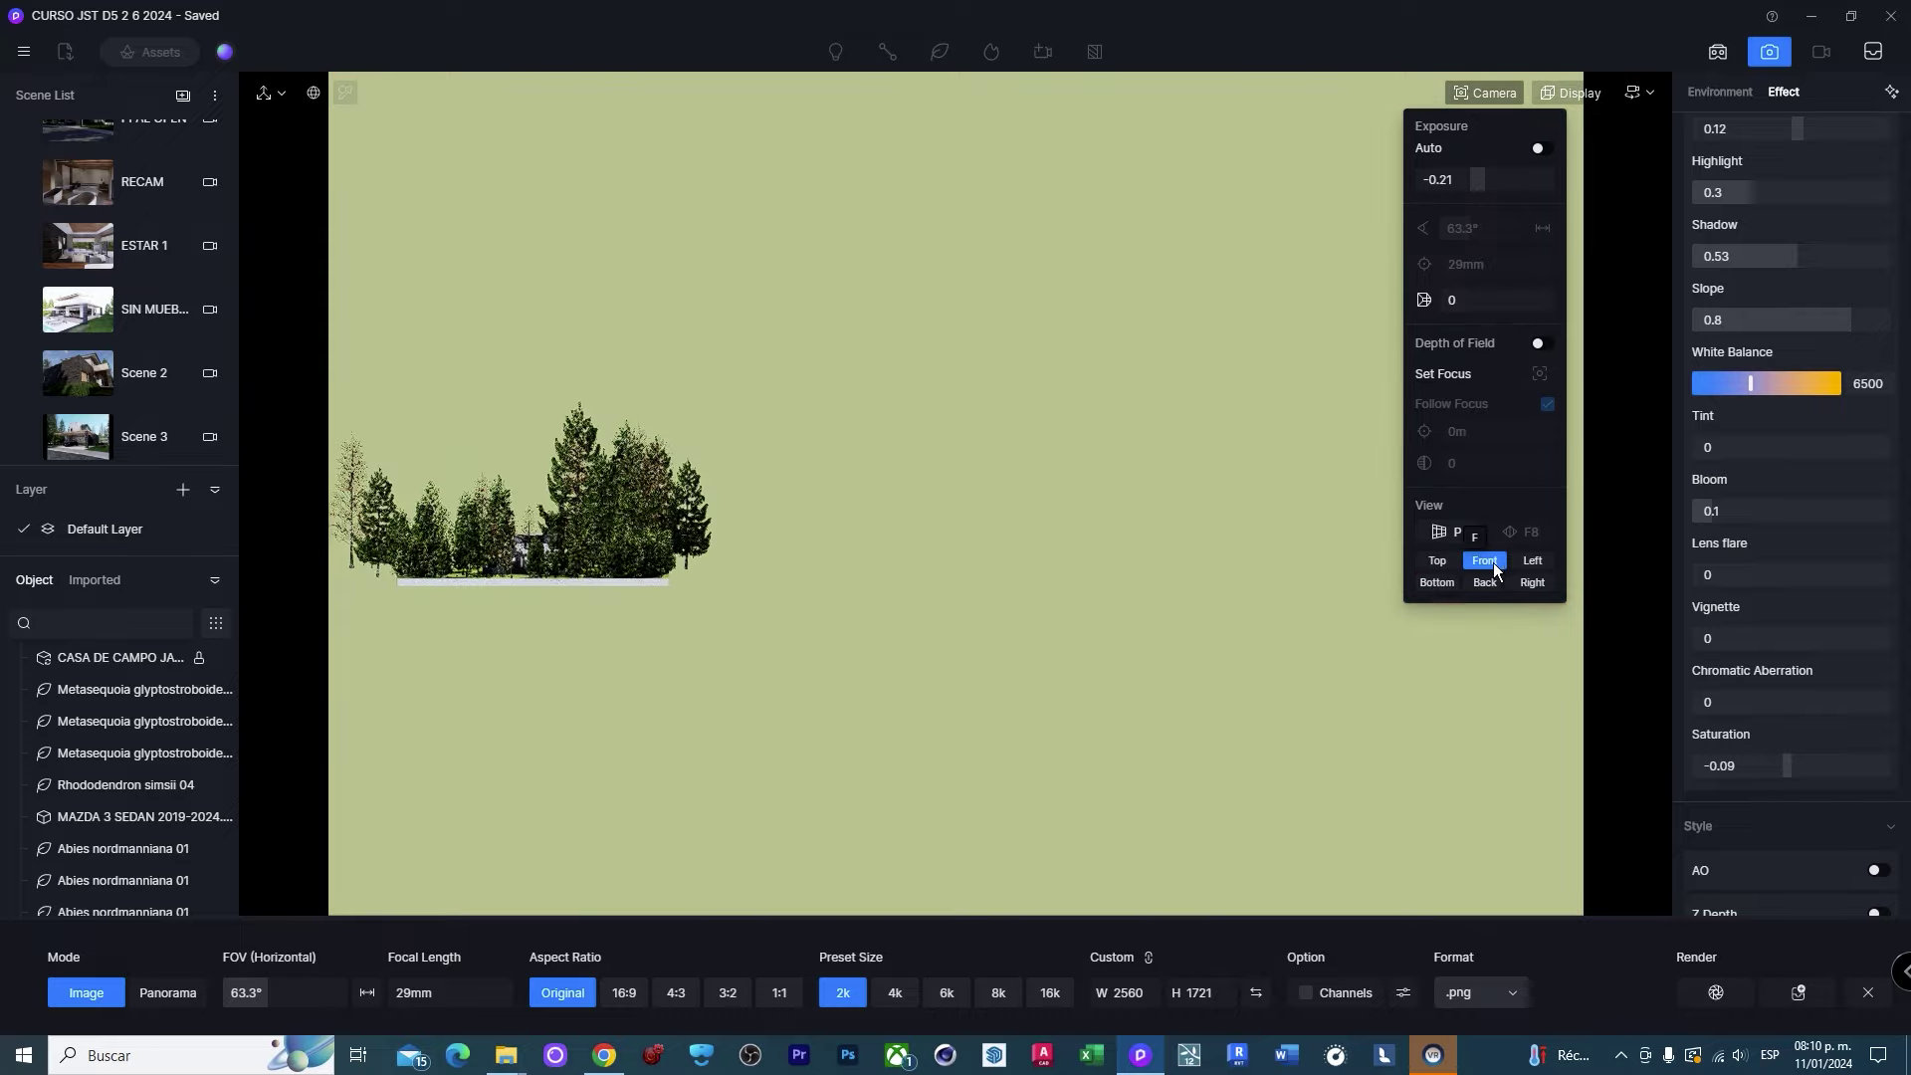
click(1434, 561)
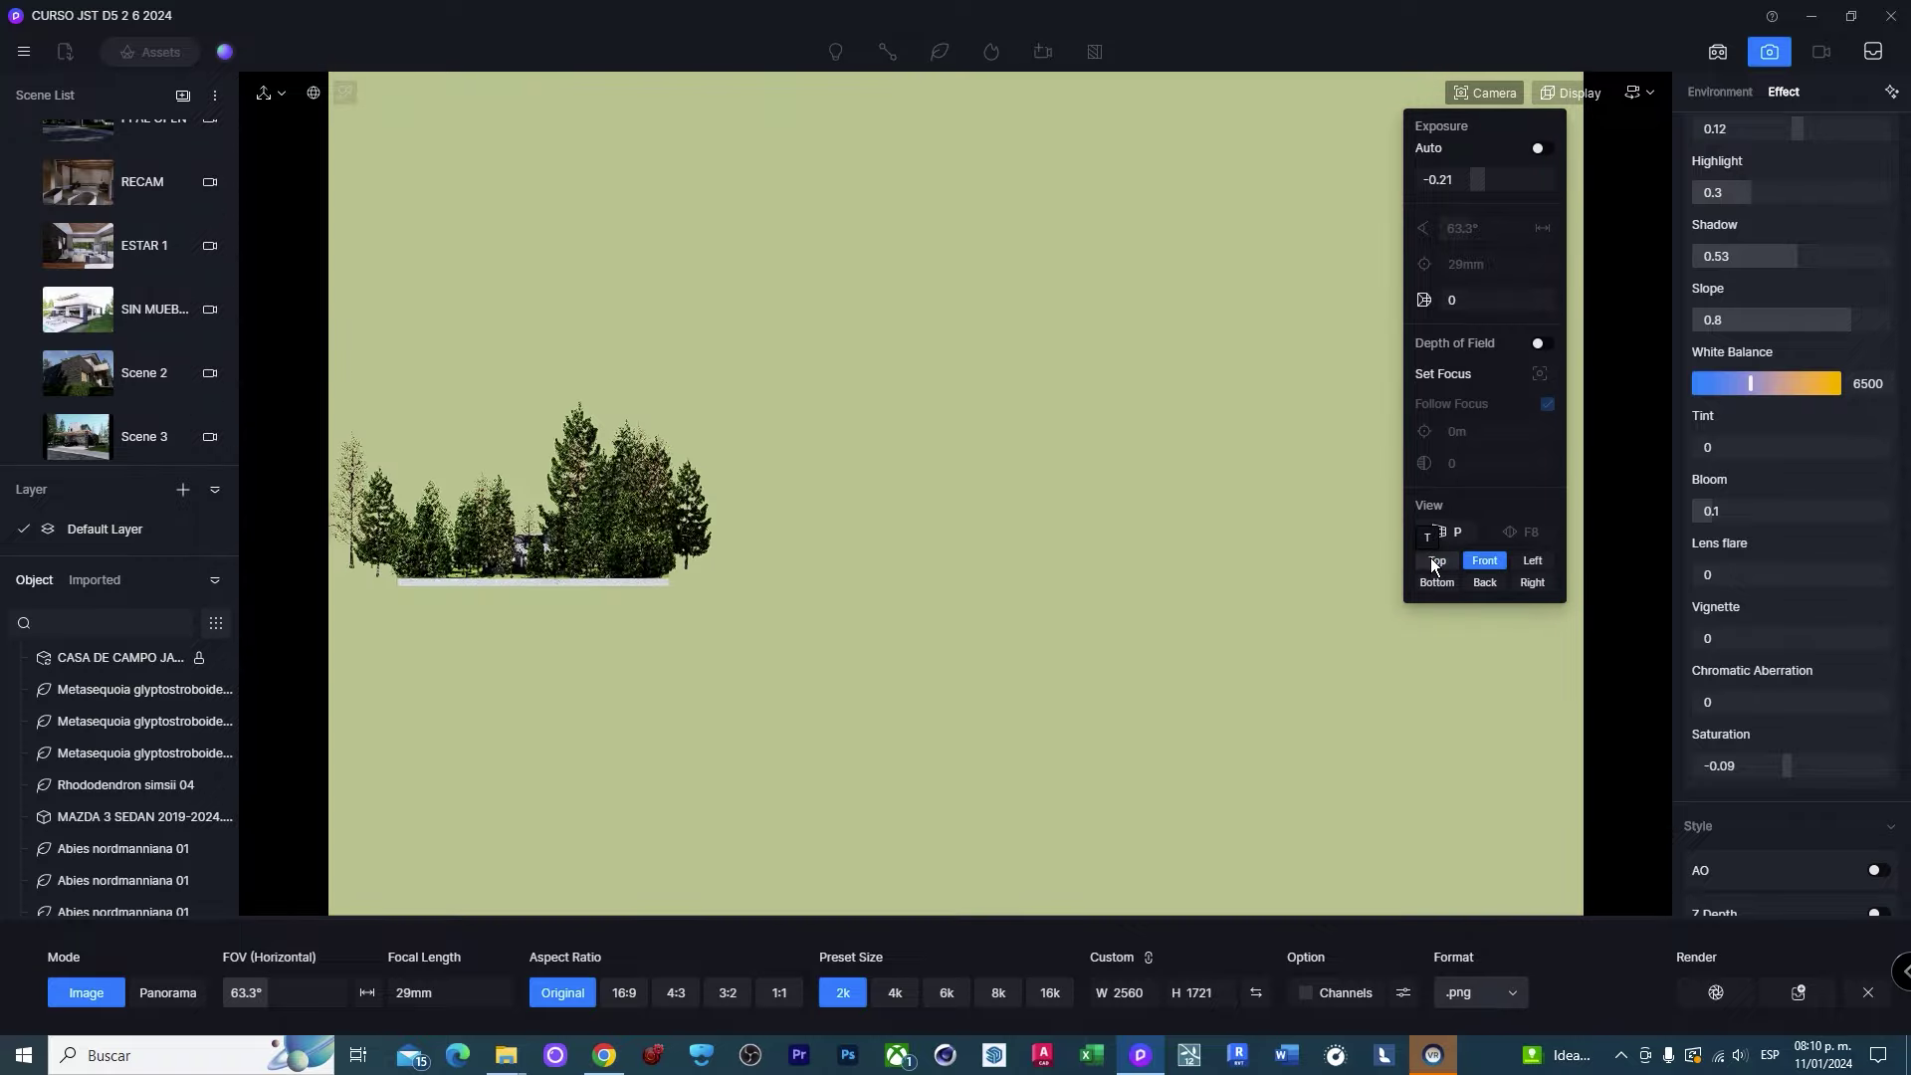
key(f)
key(p)
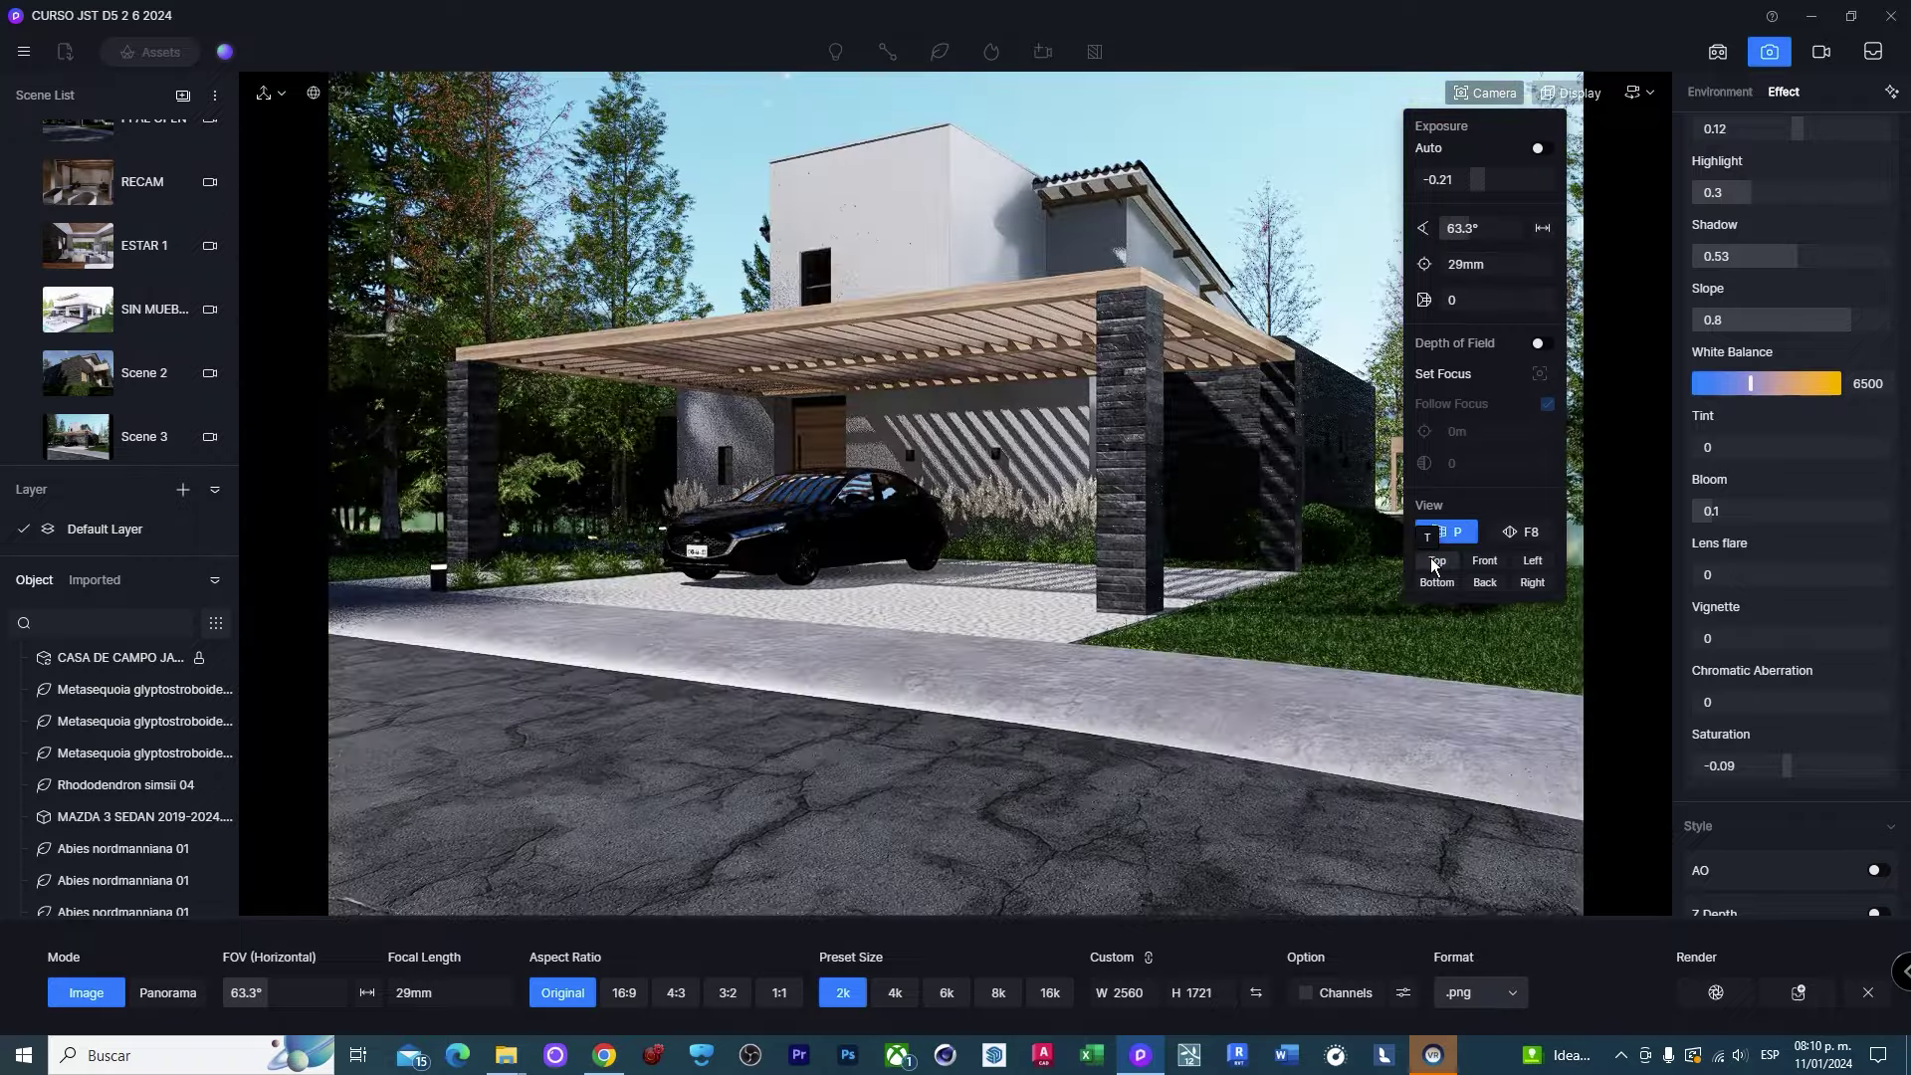
Recall Scene 3 and apply F8 two-point perspective correction to its camera.
click(145, 436)
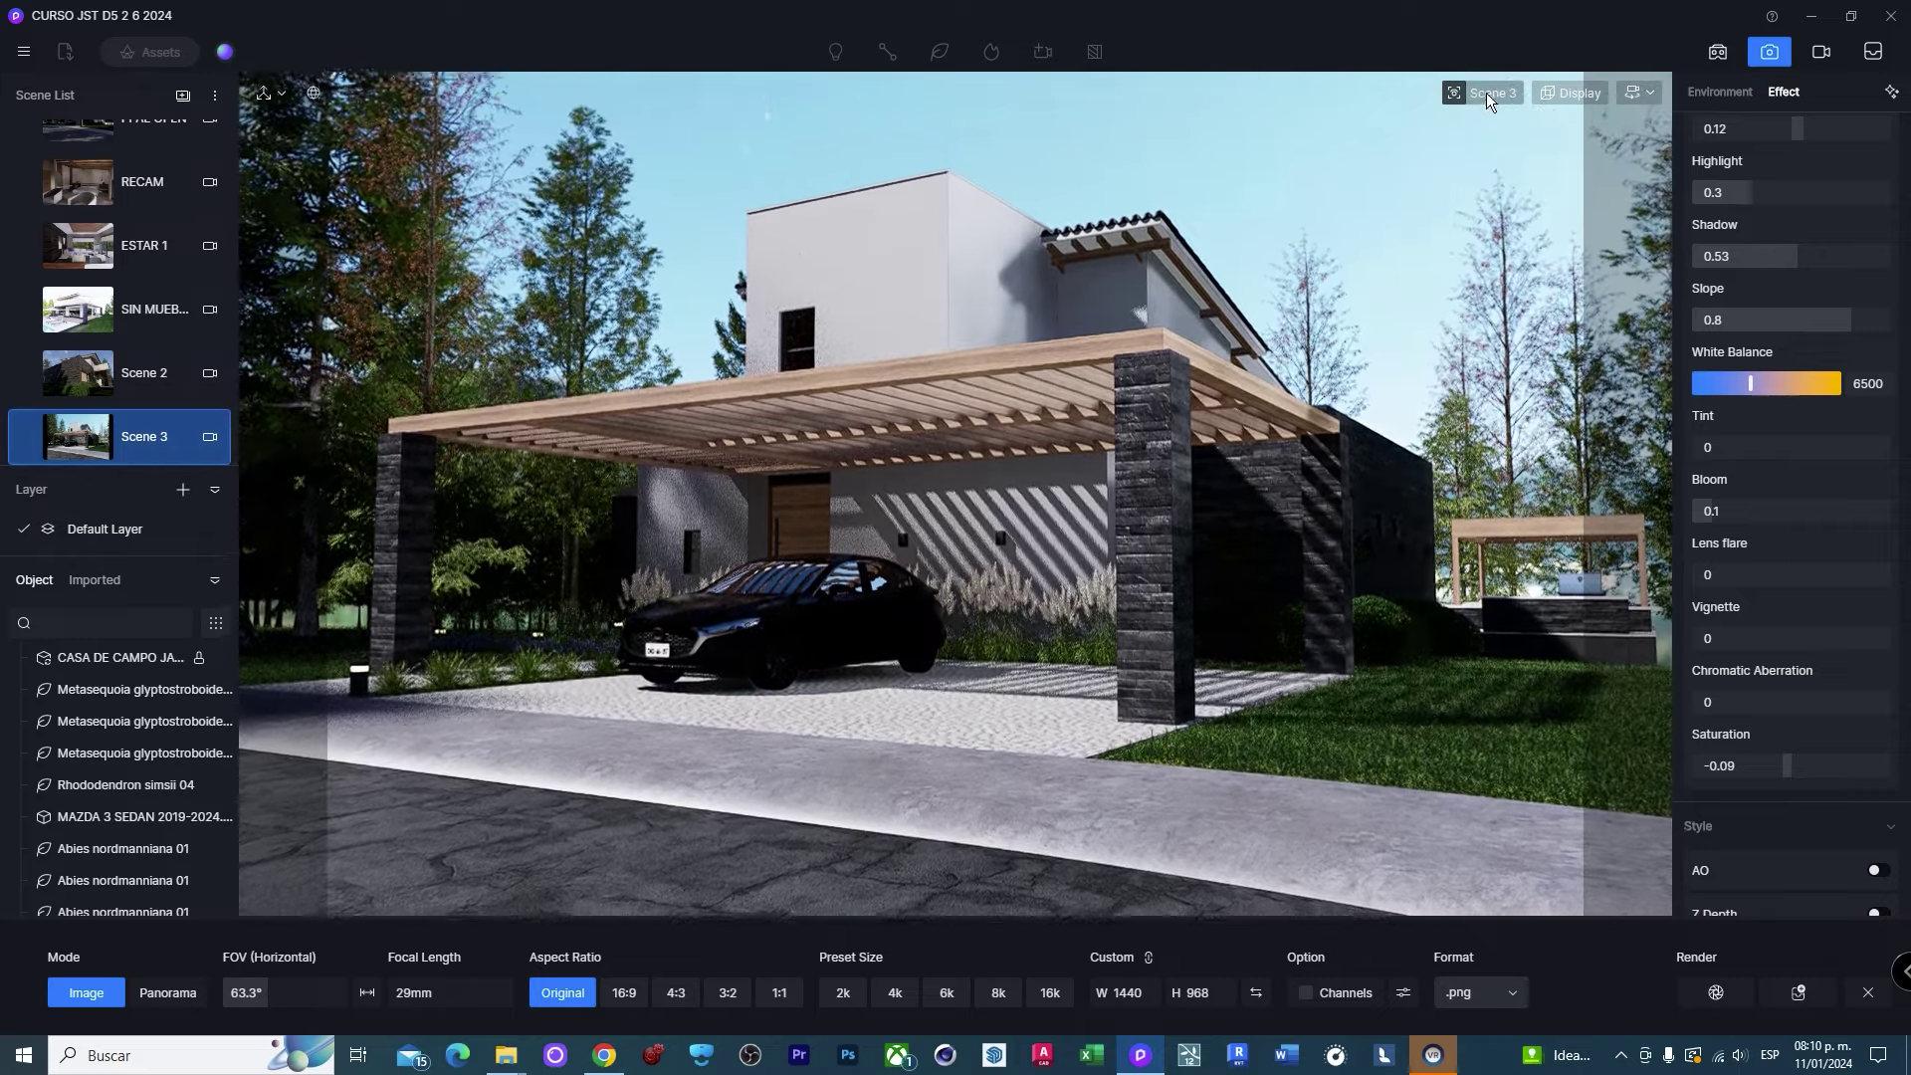
click(1492, 98)
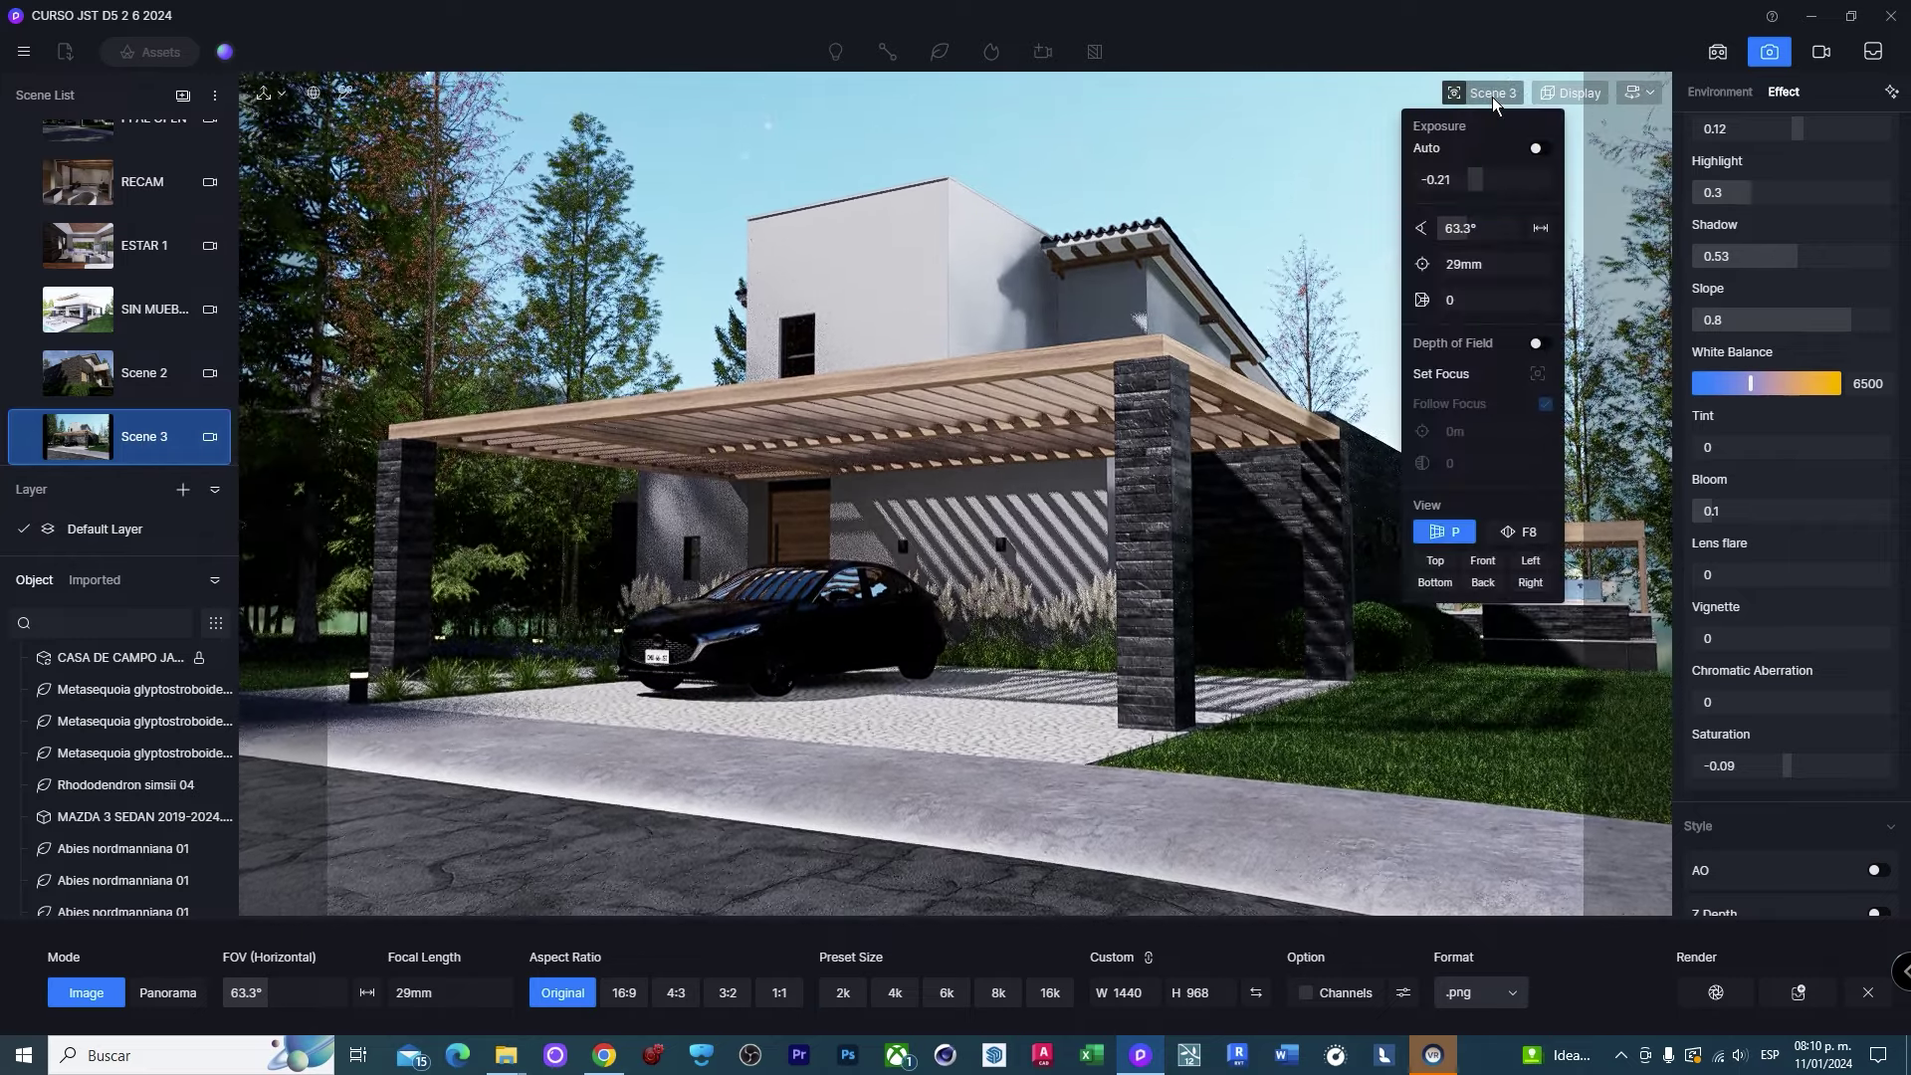
click(1521, 538)
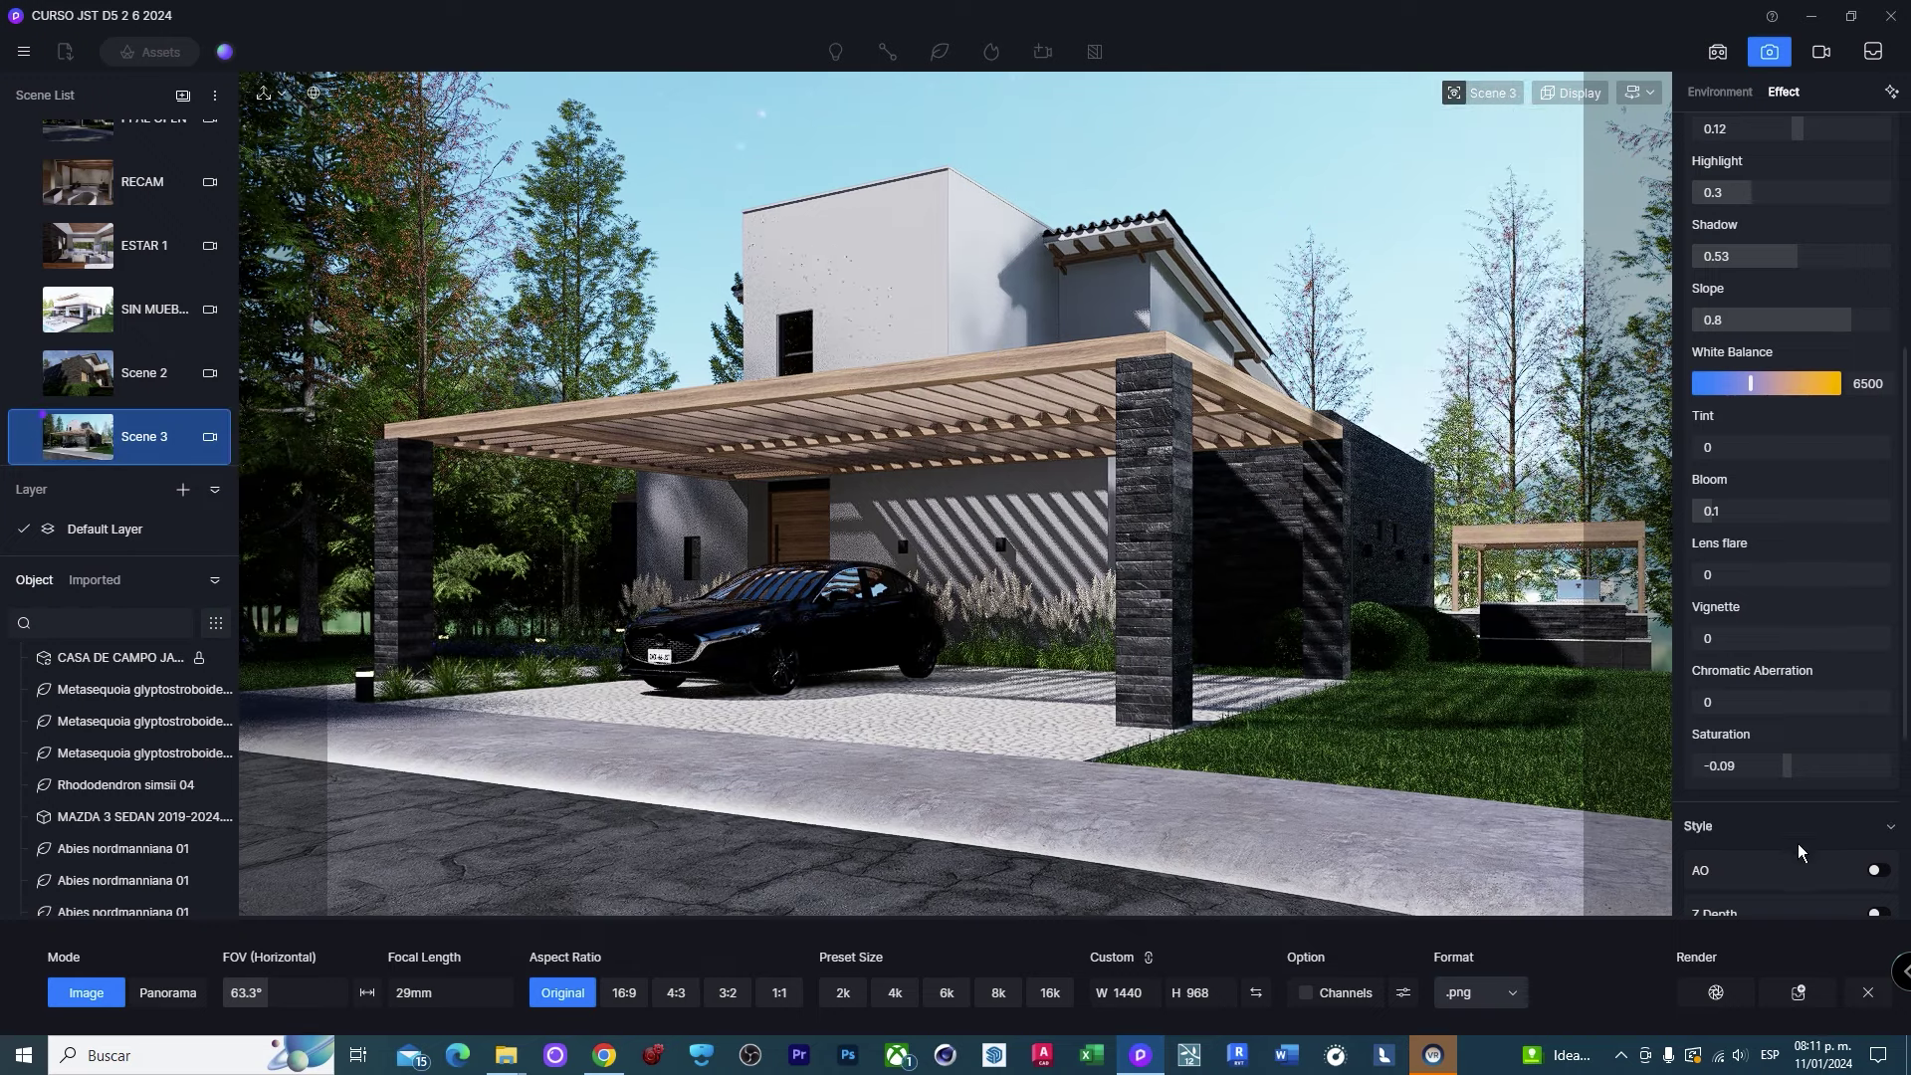
scroll(1798, 844, down, 3)
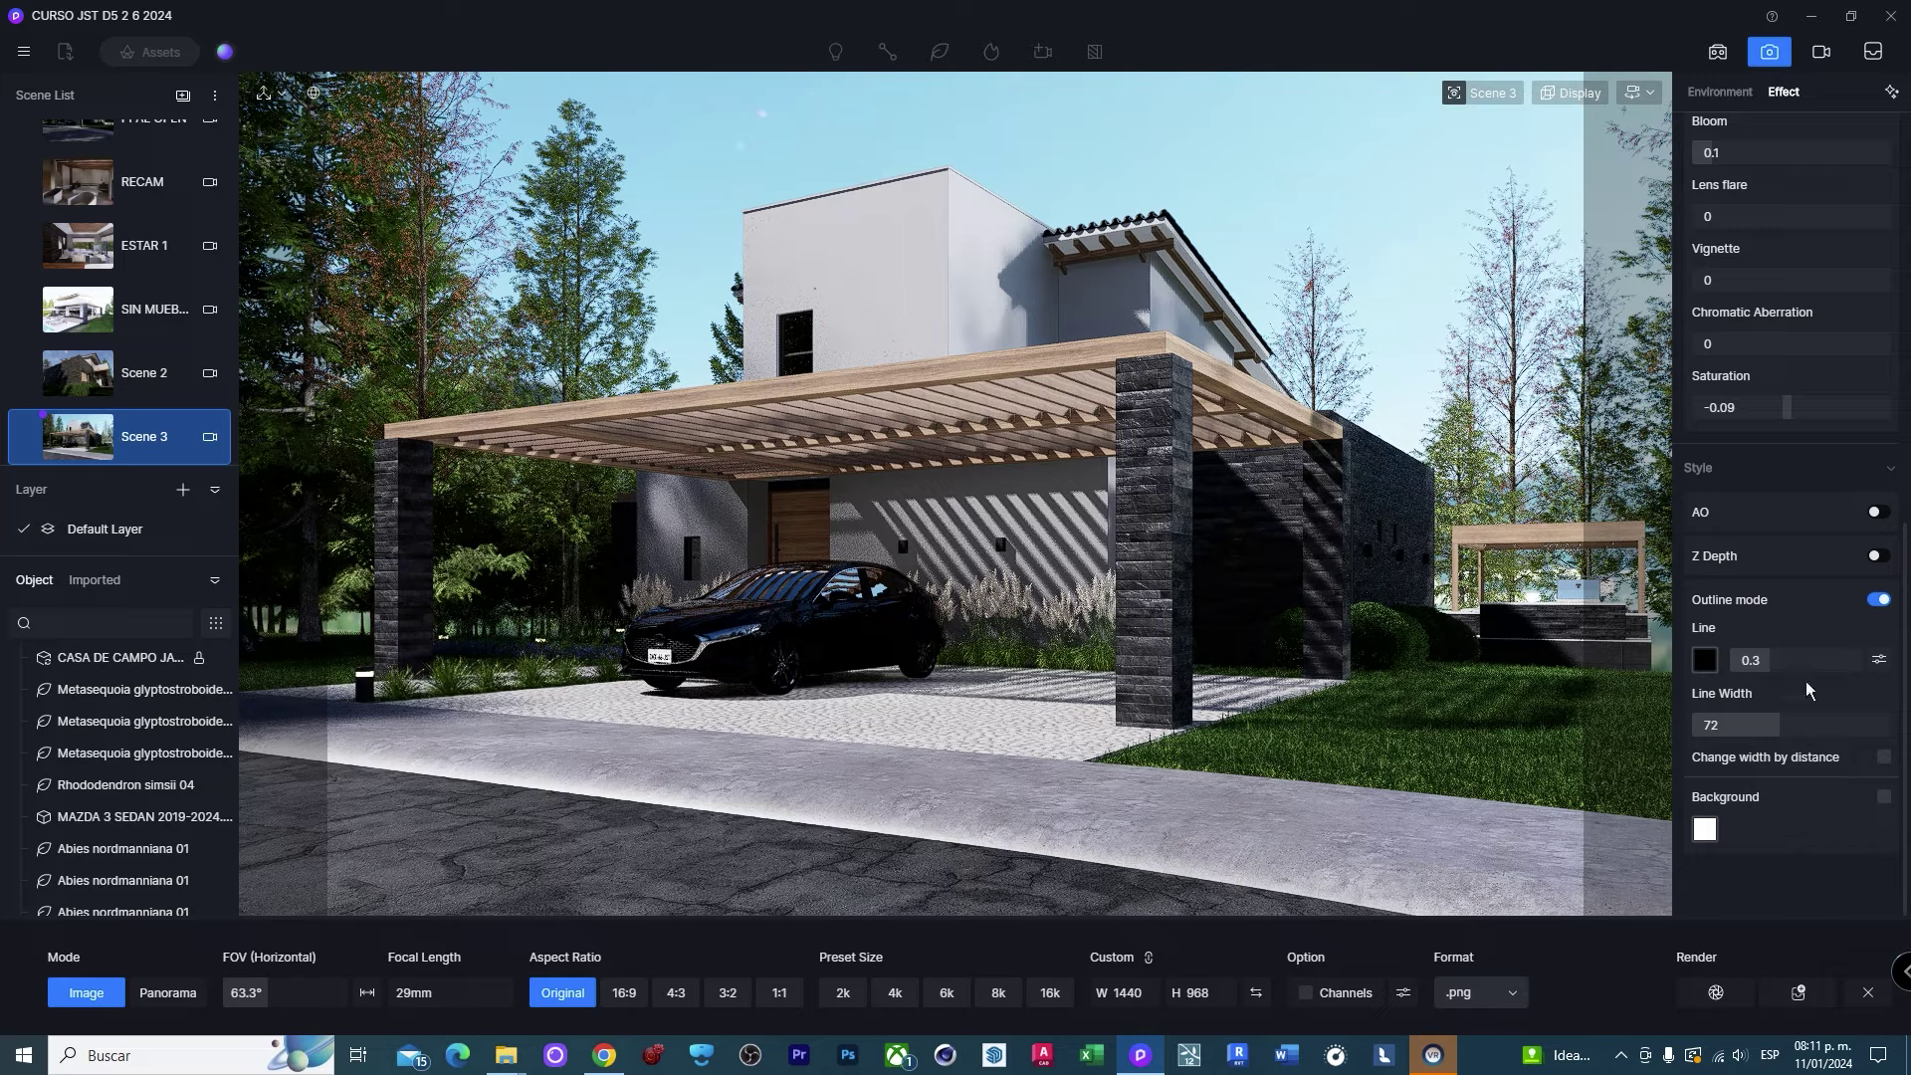
scroll(1347, 283, down, 2)
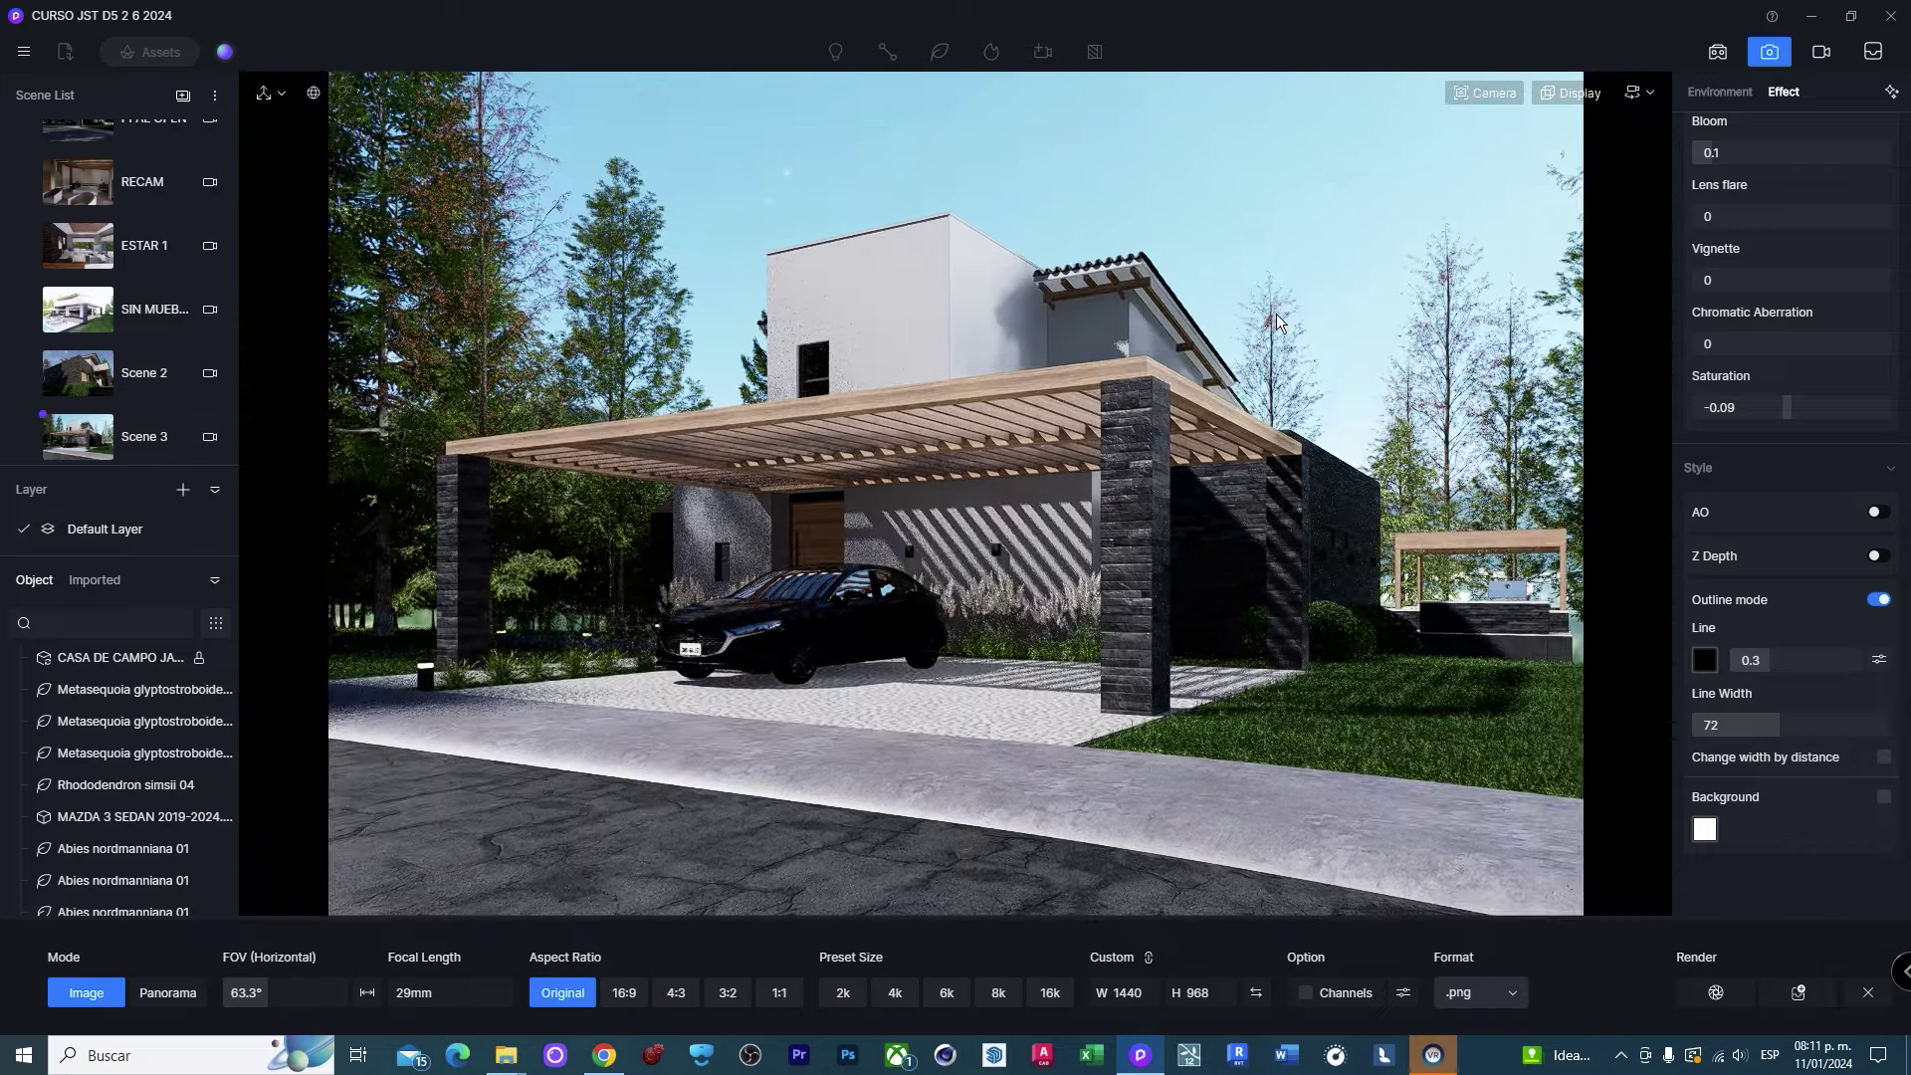
Exit image render mode and show the Environment sky settings.
click(1770, 52)
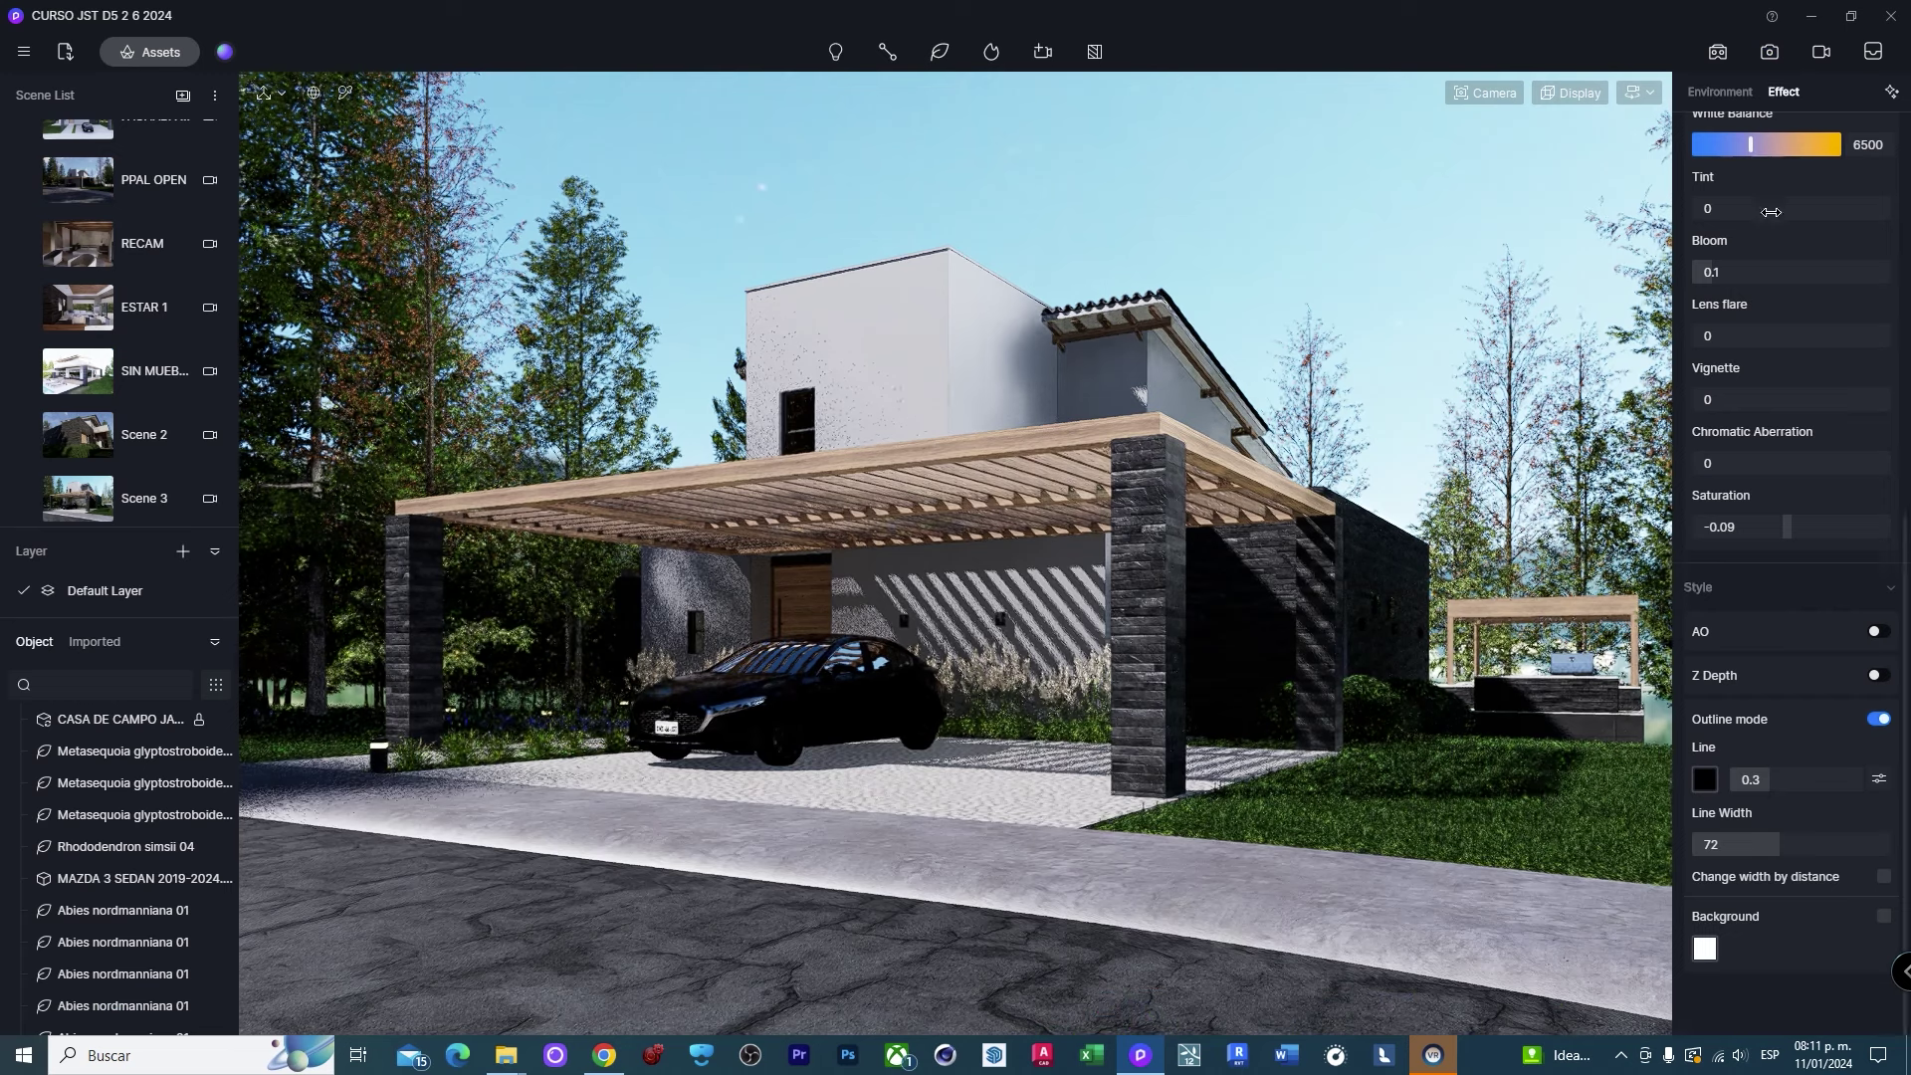
scroll(1812, 300, up, 3)
scroll(1812, 301, up, 3)
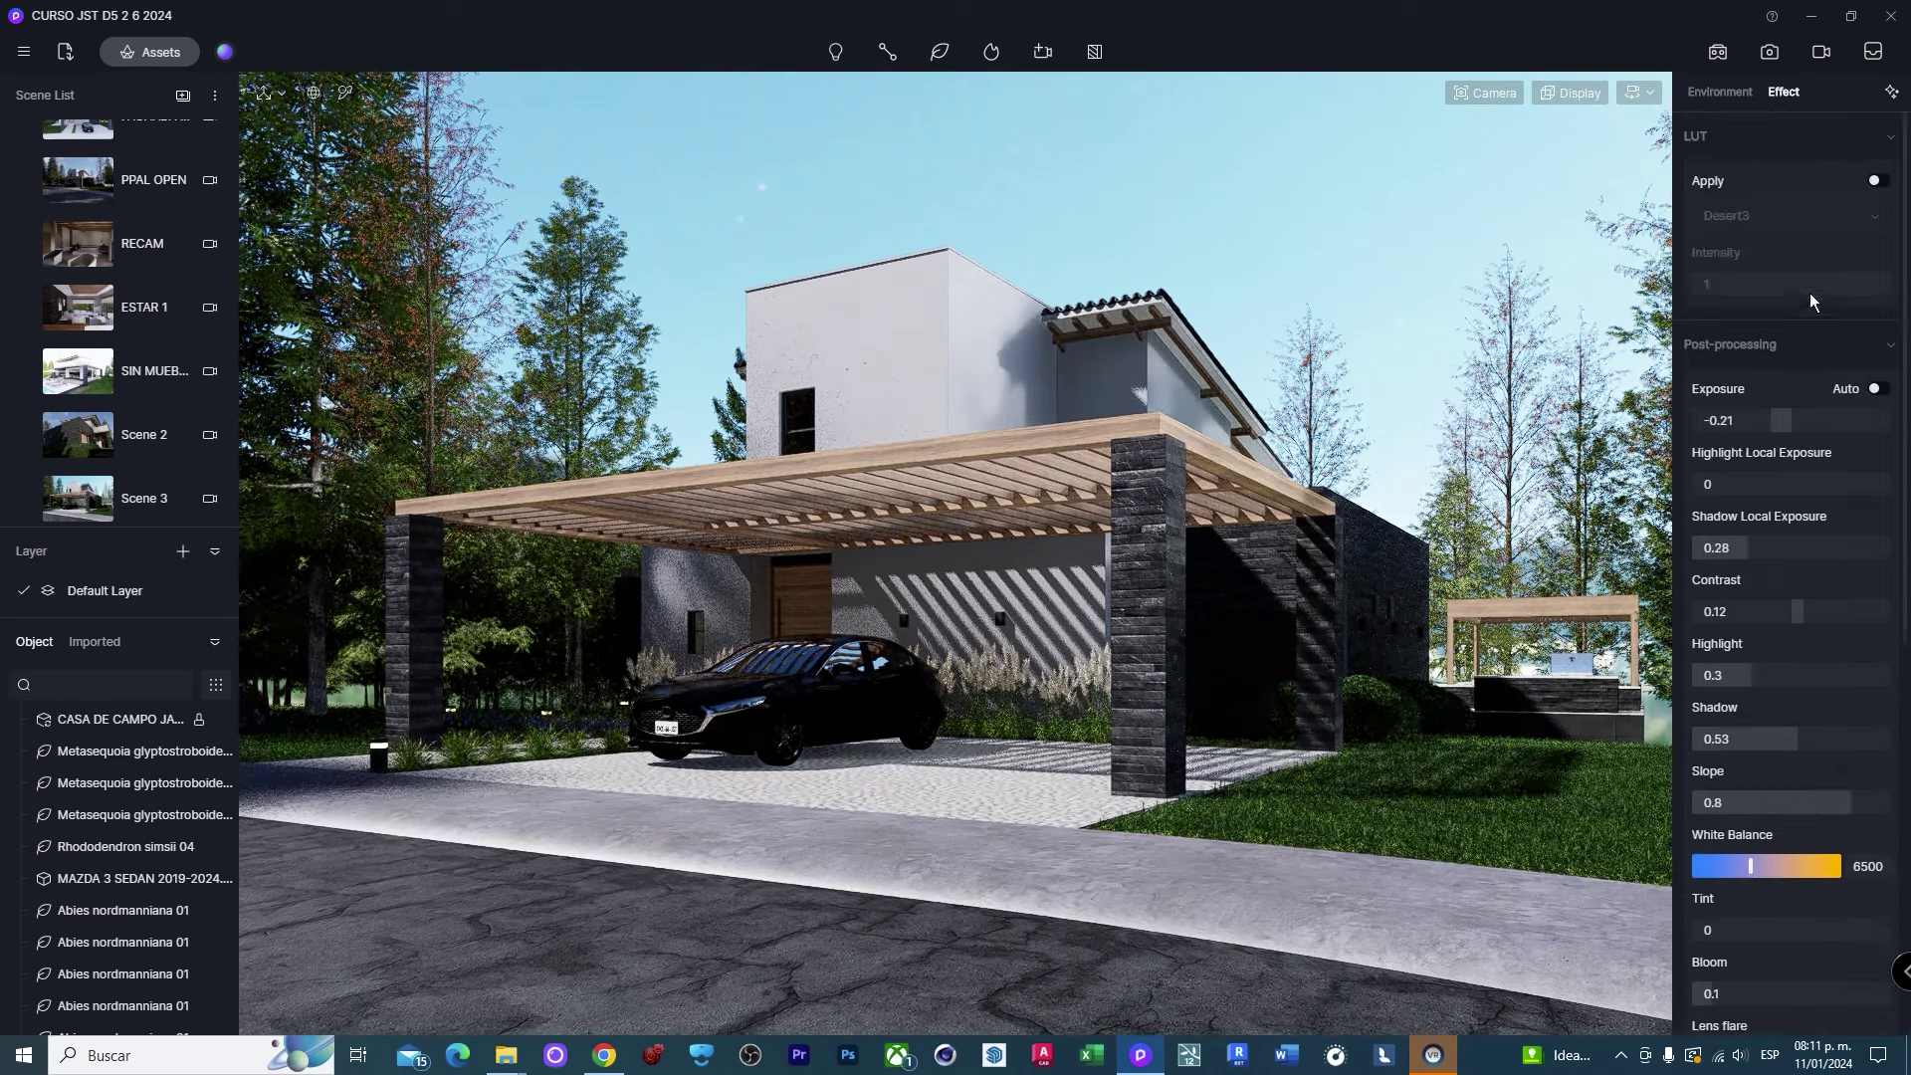
click(1730, 98)
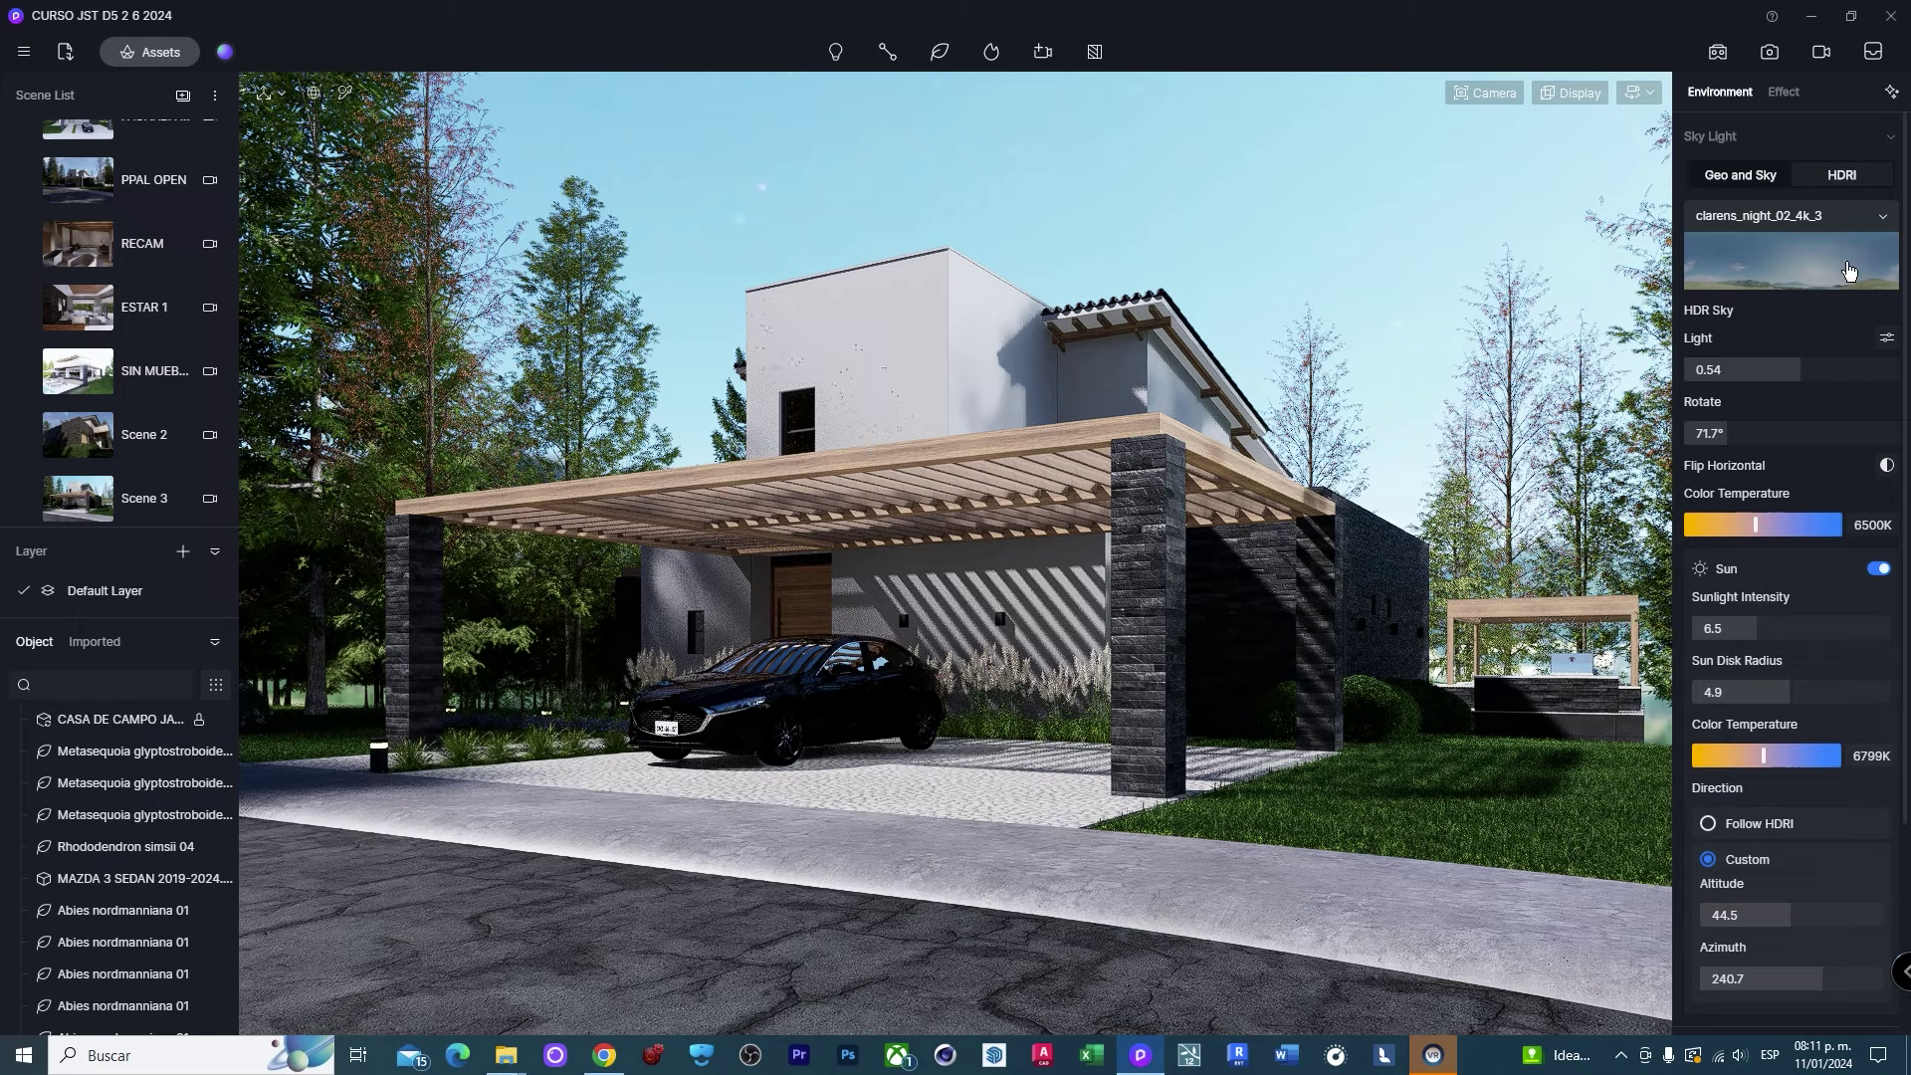
Load the custom immenstadter_horn_4k.hdr file as the HDRI sky.
click(1849, 271)
click(1725, 735)
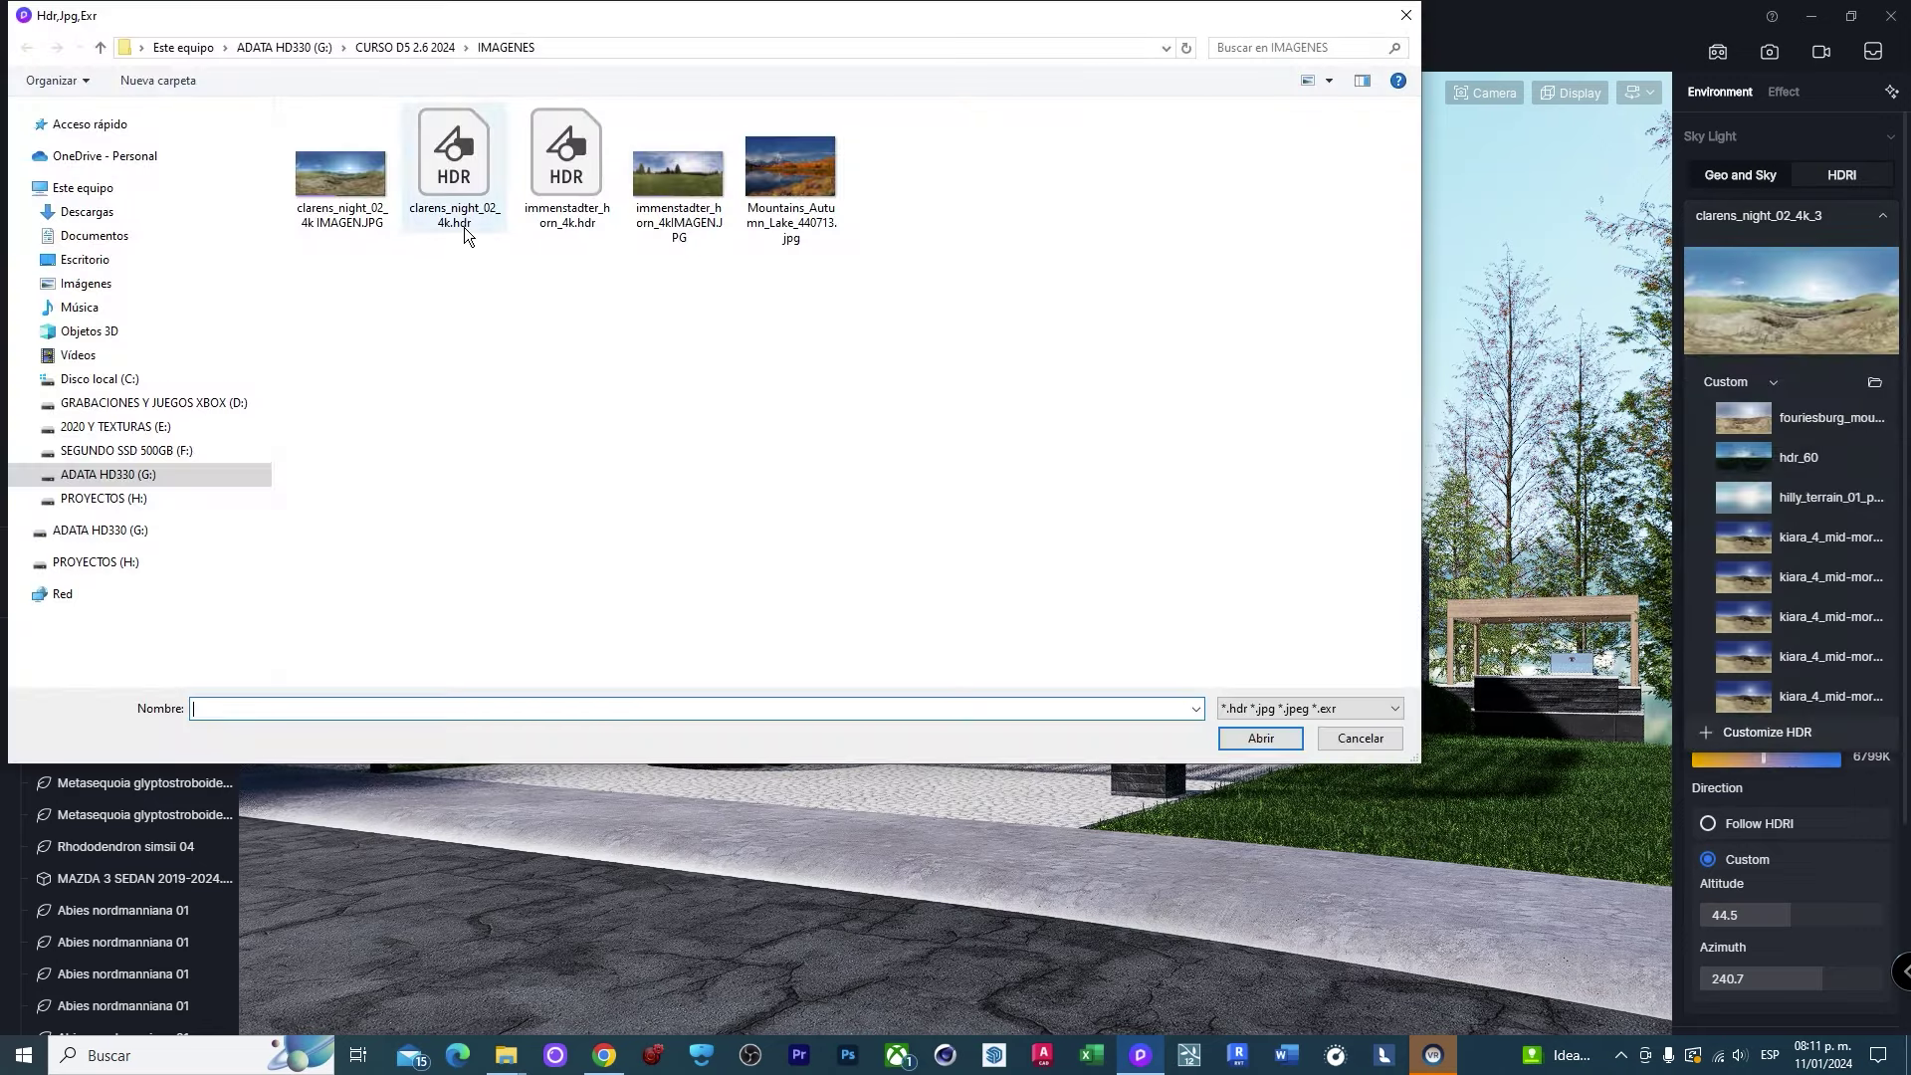
click(556, 225)
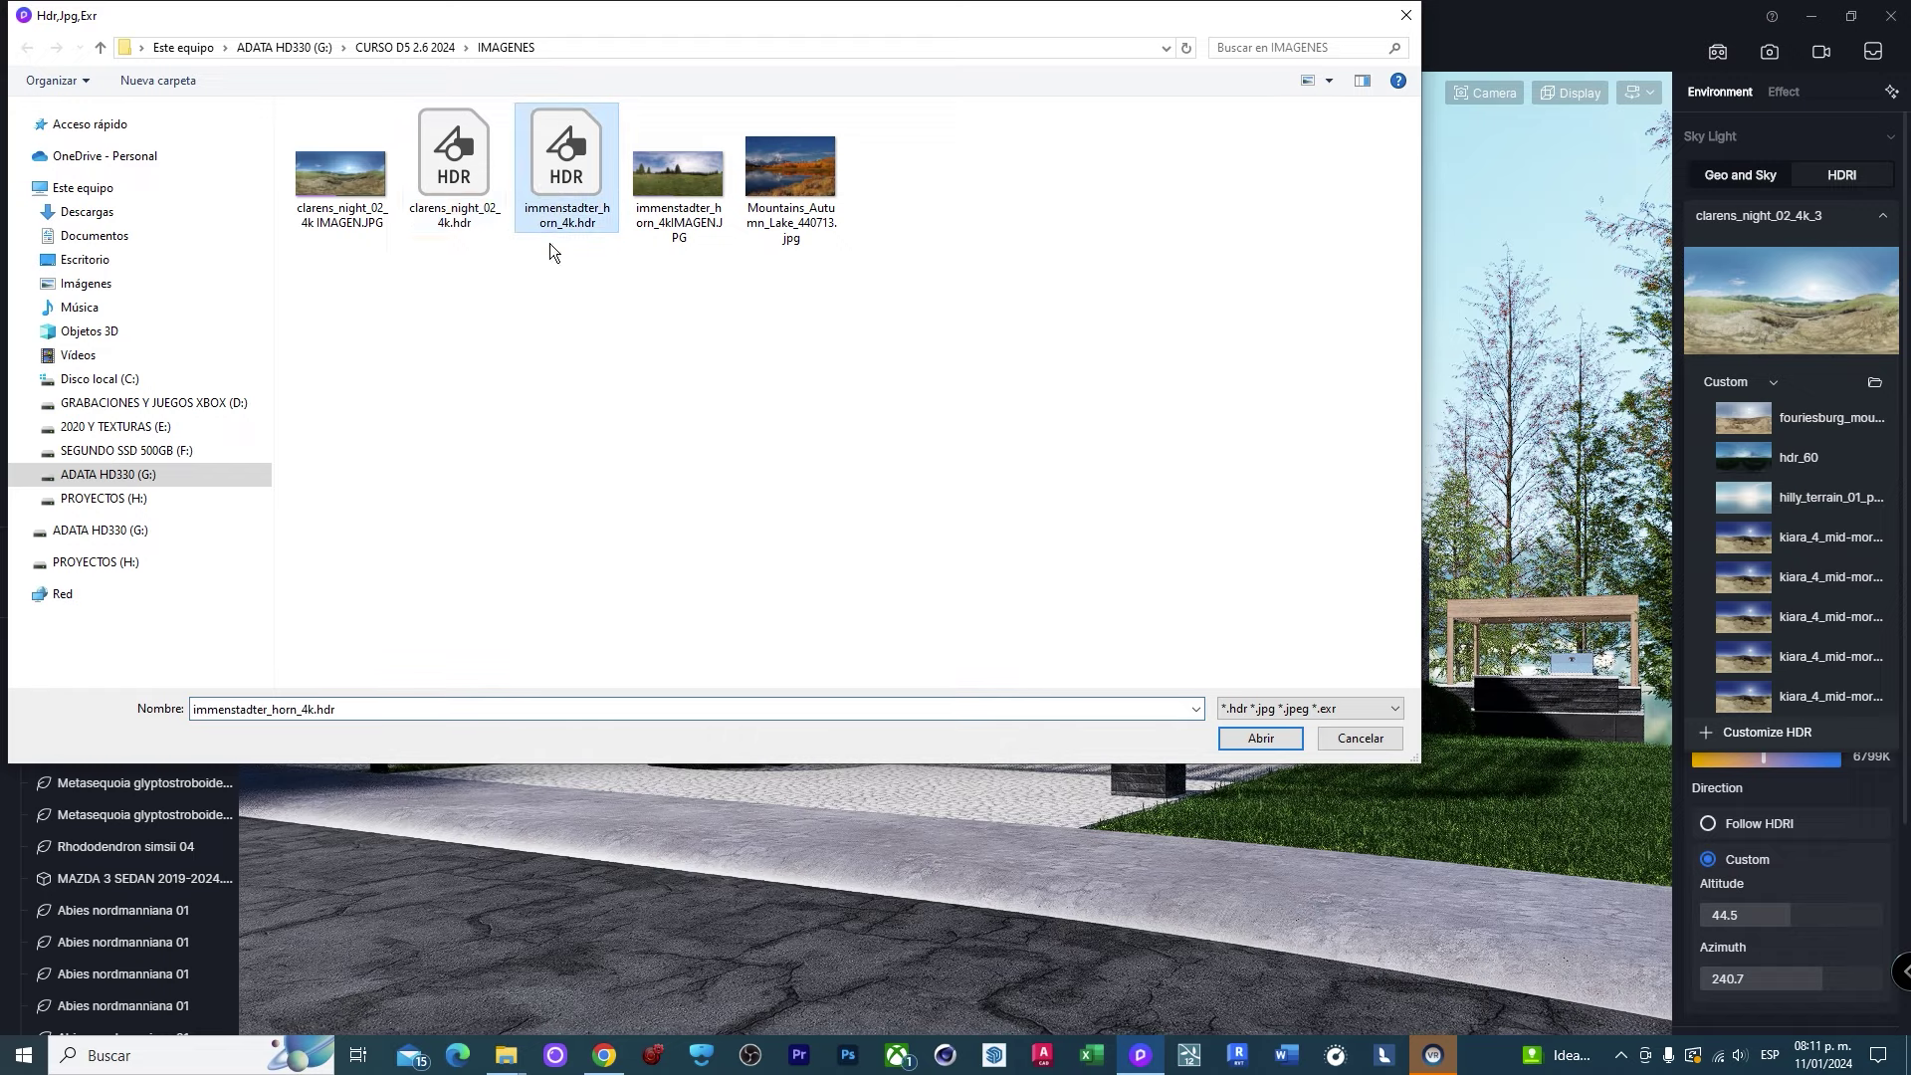
click(1262, 737)
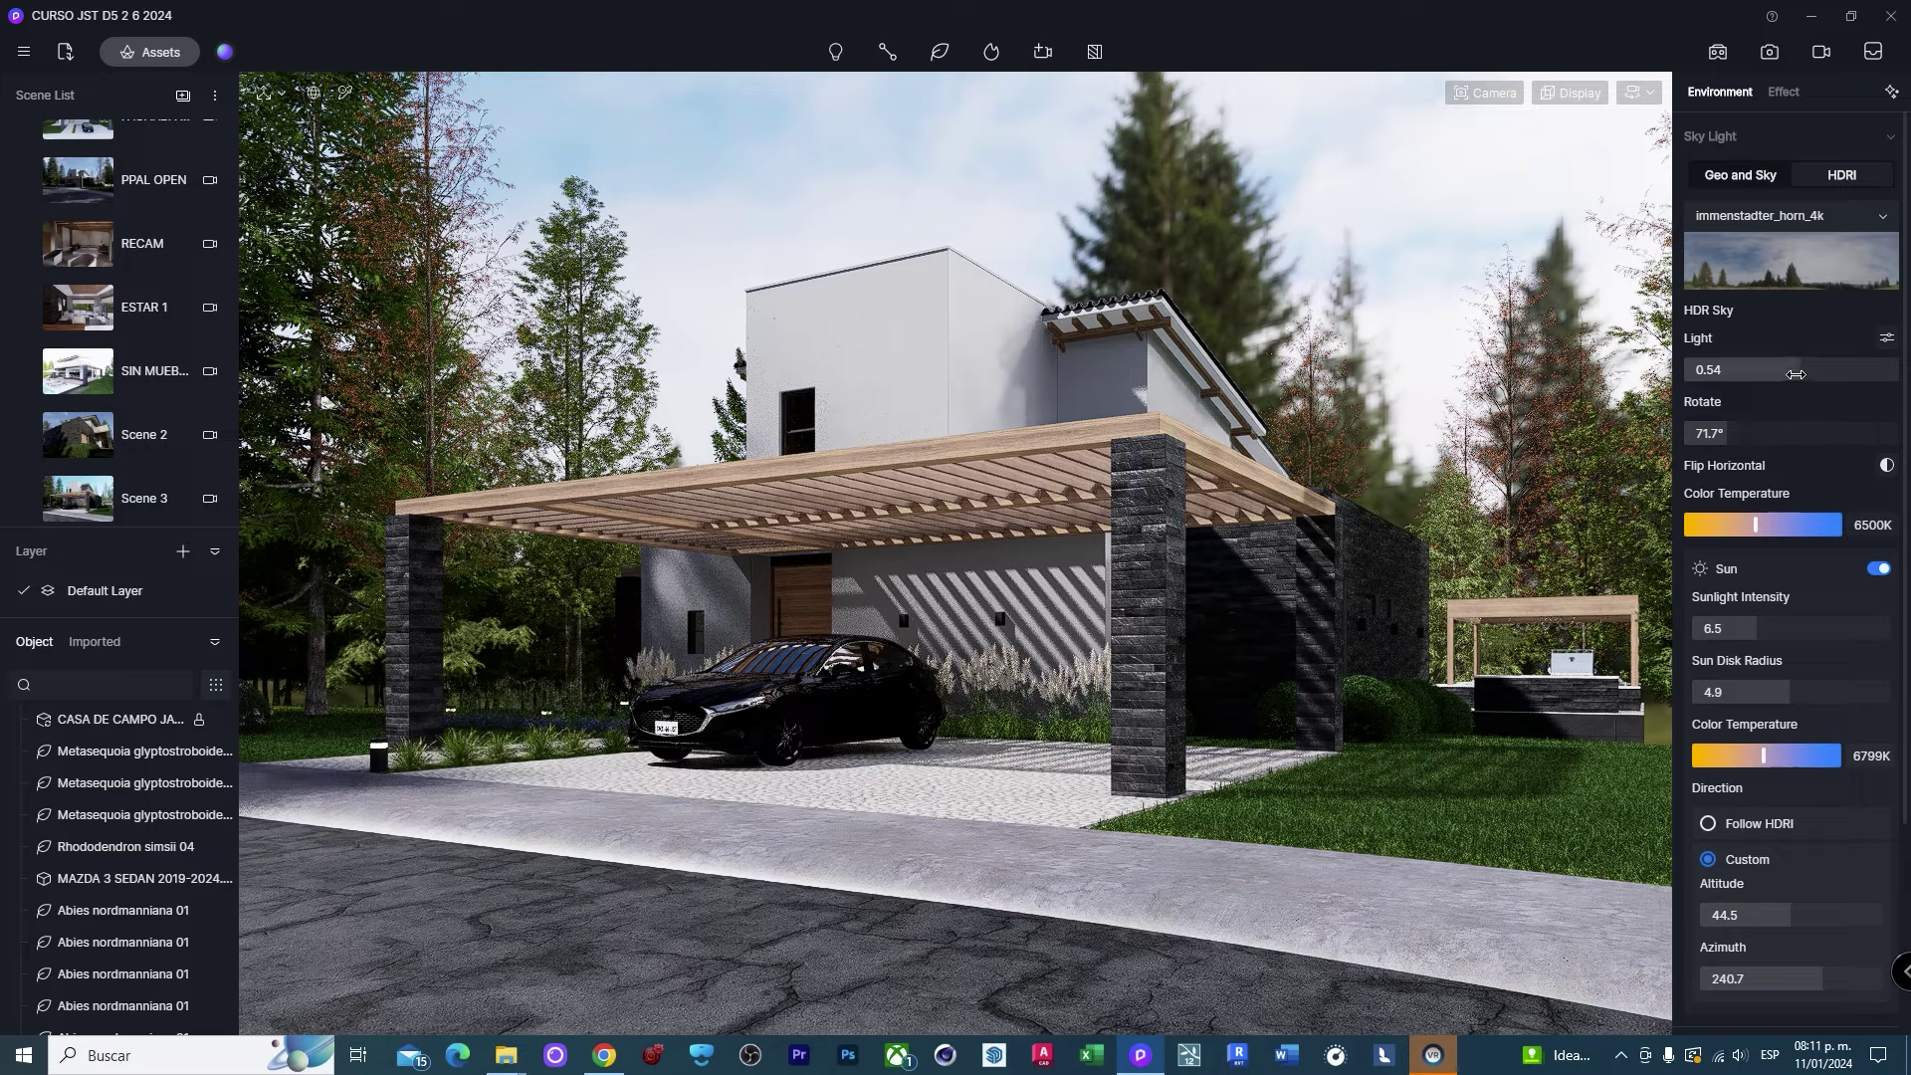
Set the sky light to 0.53 and rotate the HDRI to 26.7°.
click(1796, 374)
click(1778, 433)
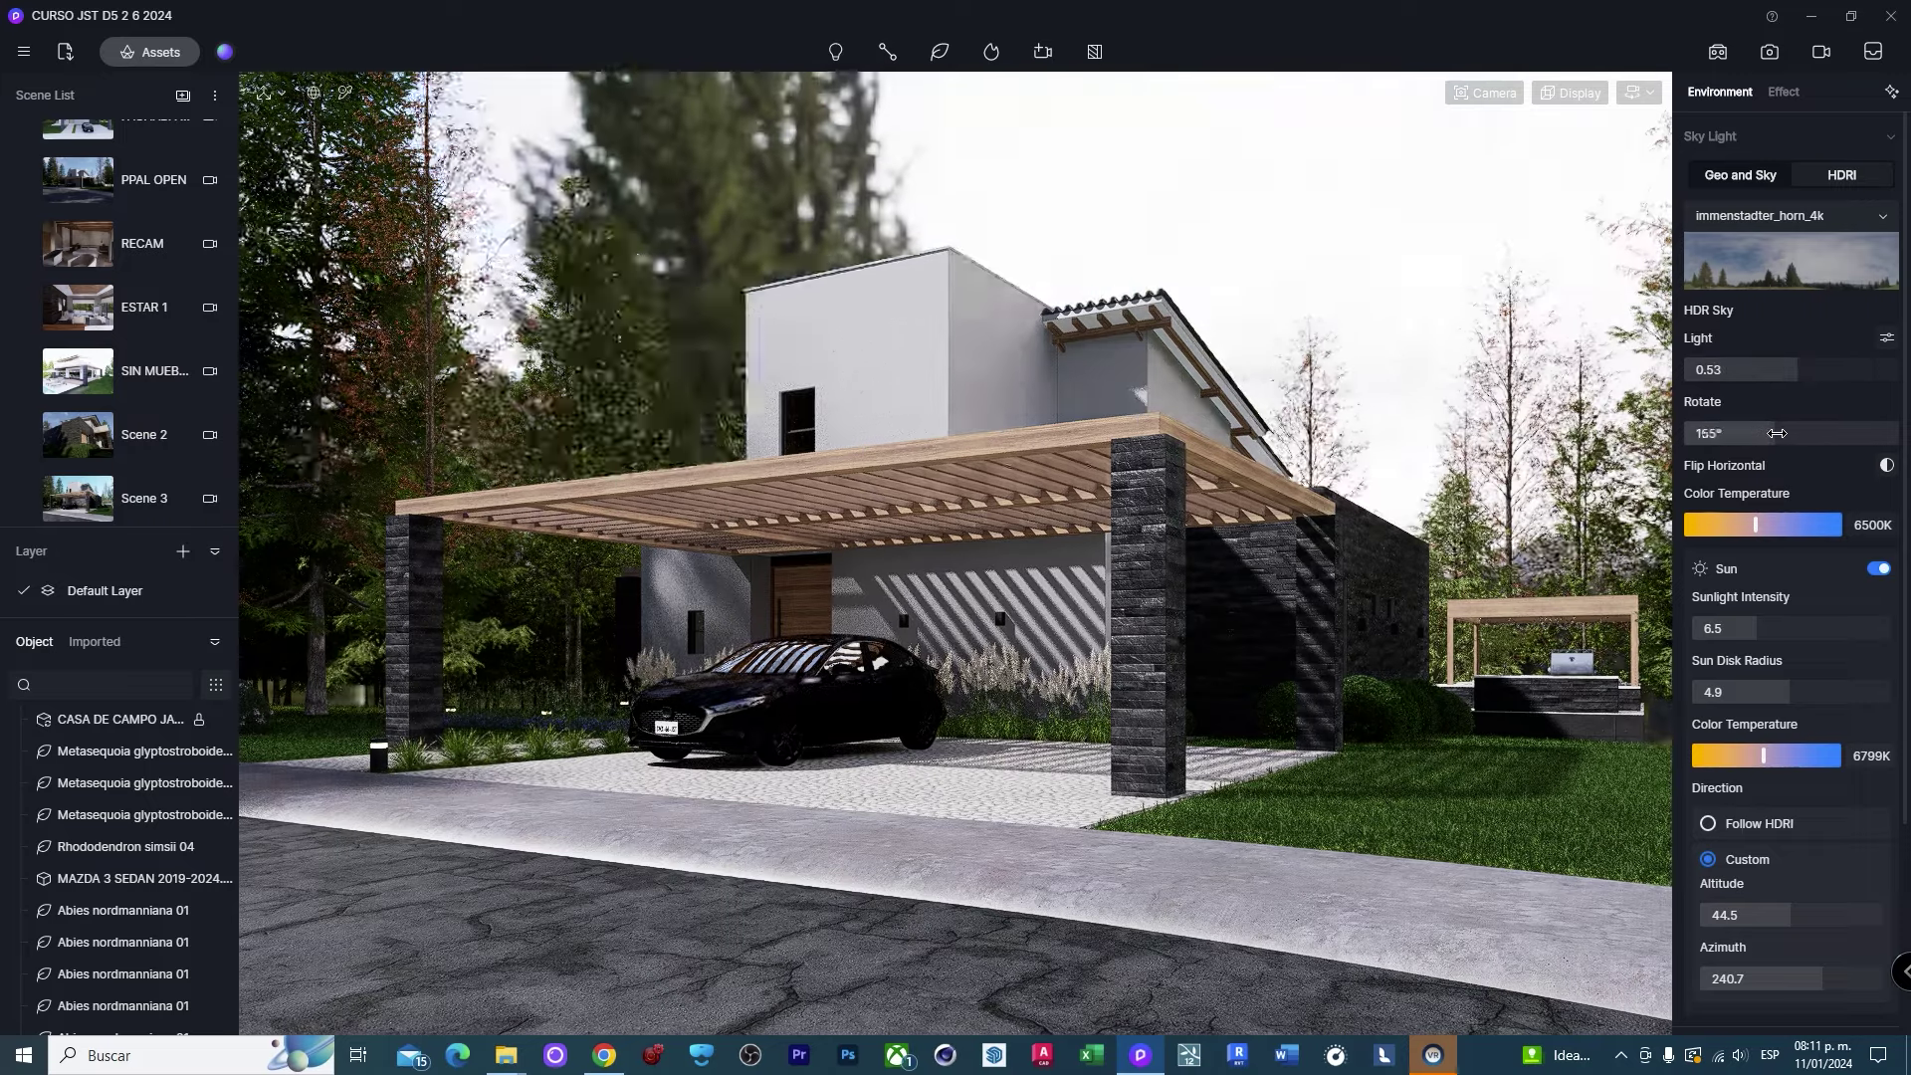
drag(1778, 433, 1702, 438)
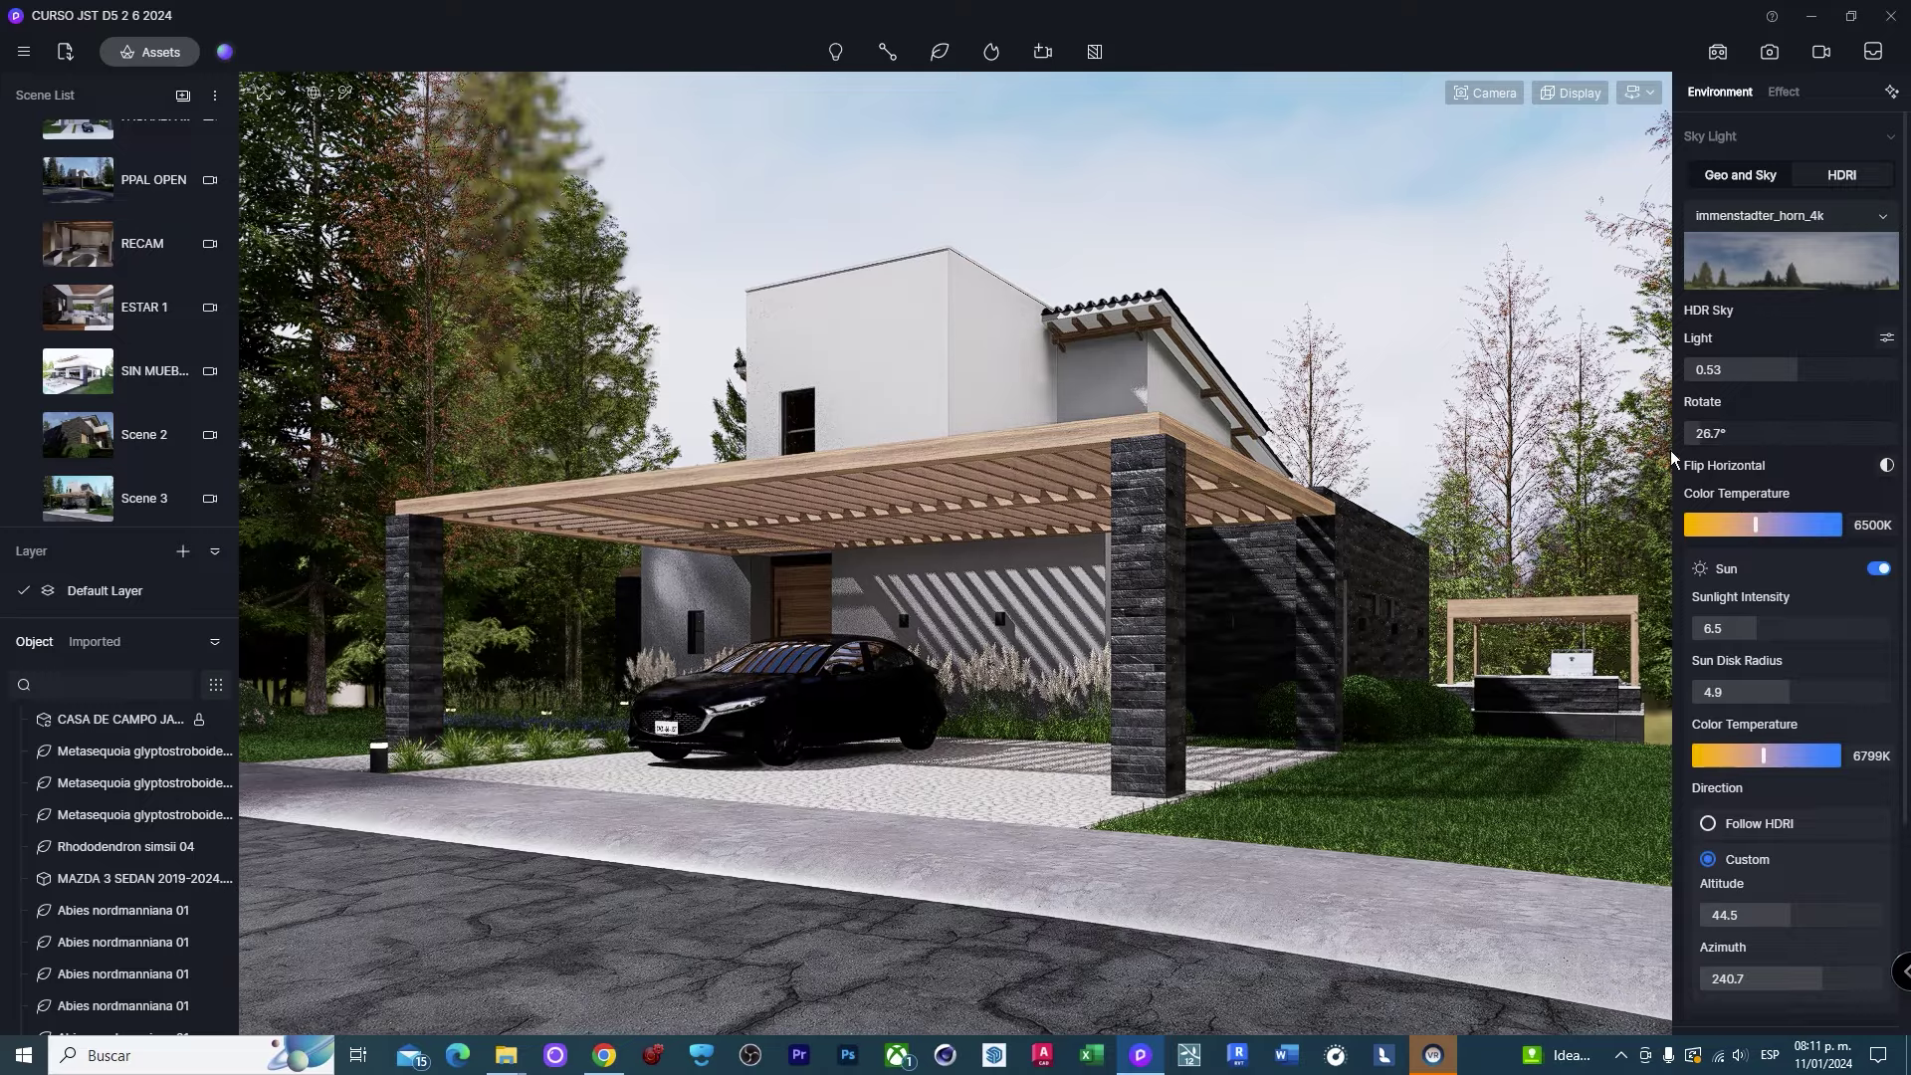
mouse_move(363, 578)
right_down()
mouse_move(910, 627)
mouse_move(995, 827)
right_up()
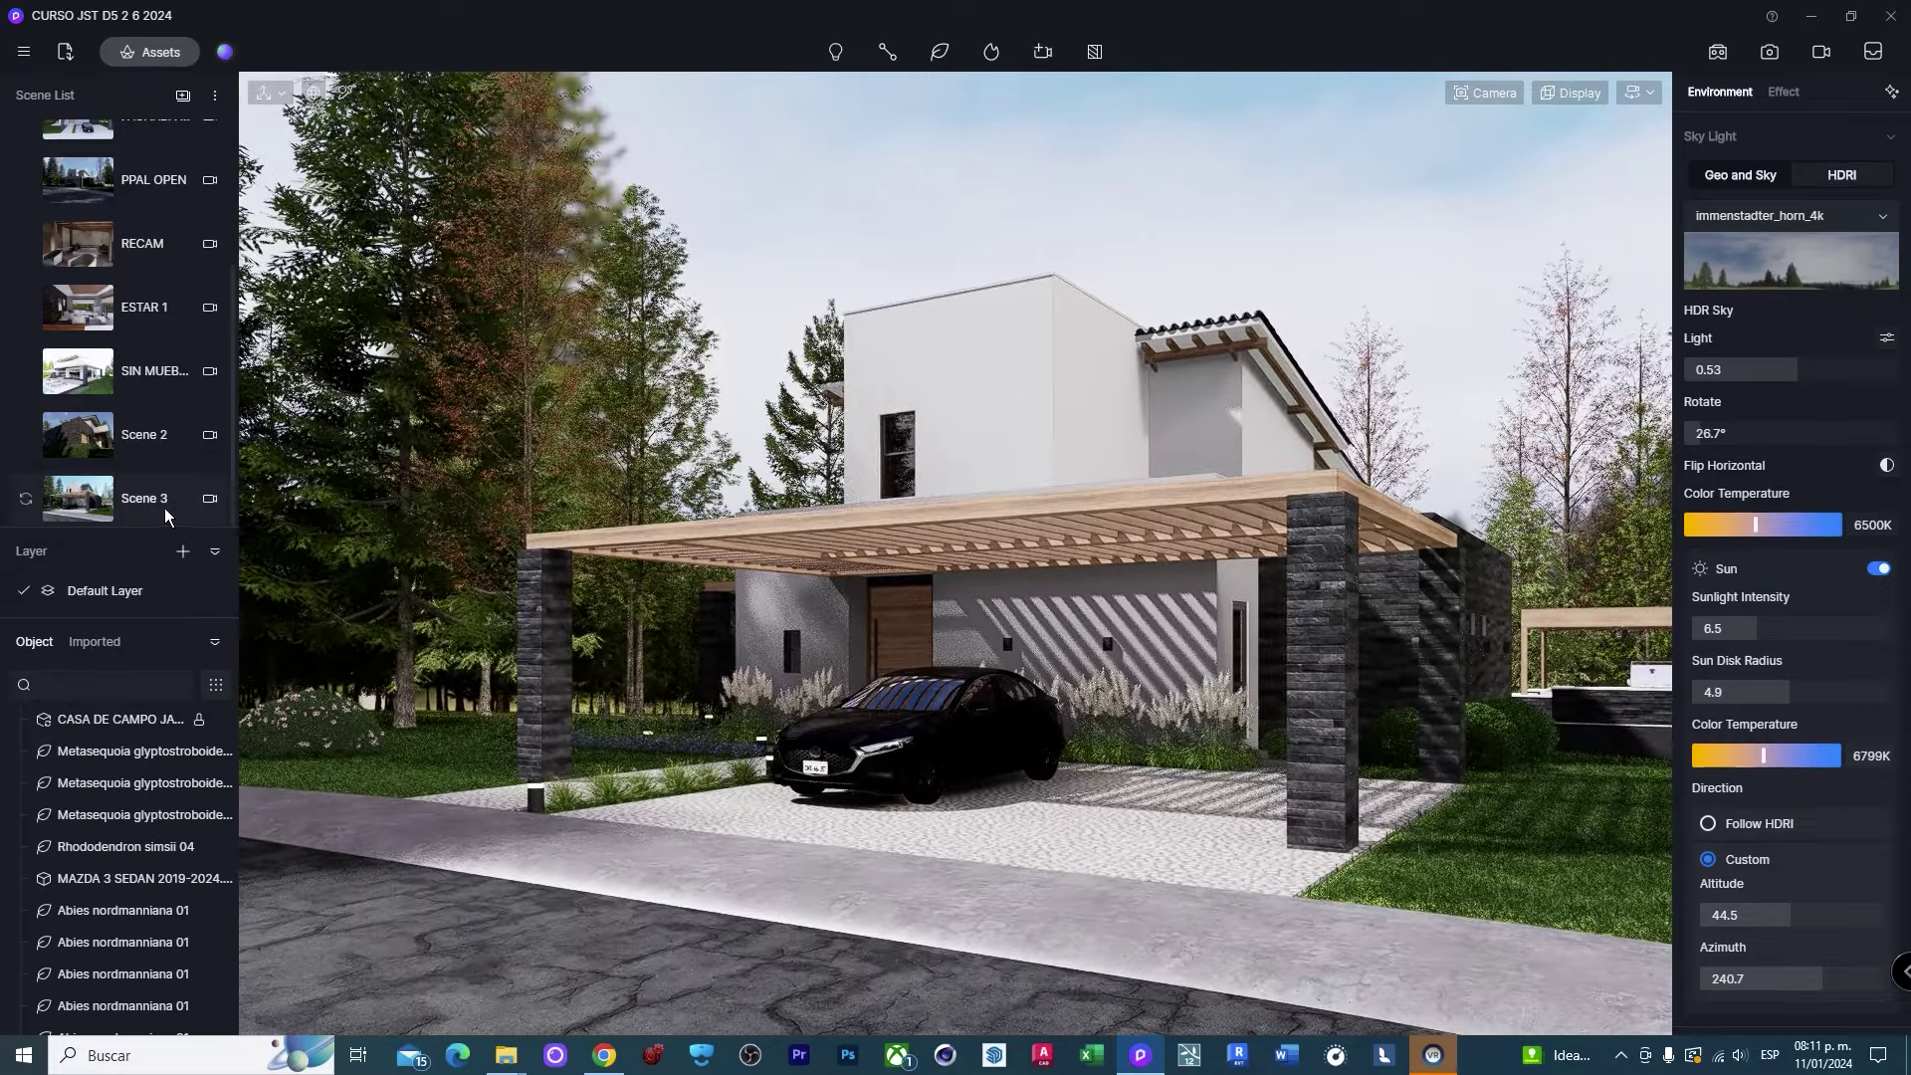
Recall Scene 3 and apply the immenstadter_horn_4k sky to it.
click(164, 507)
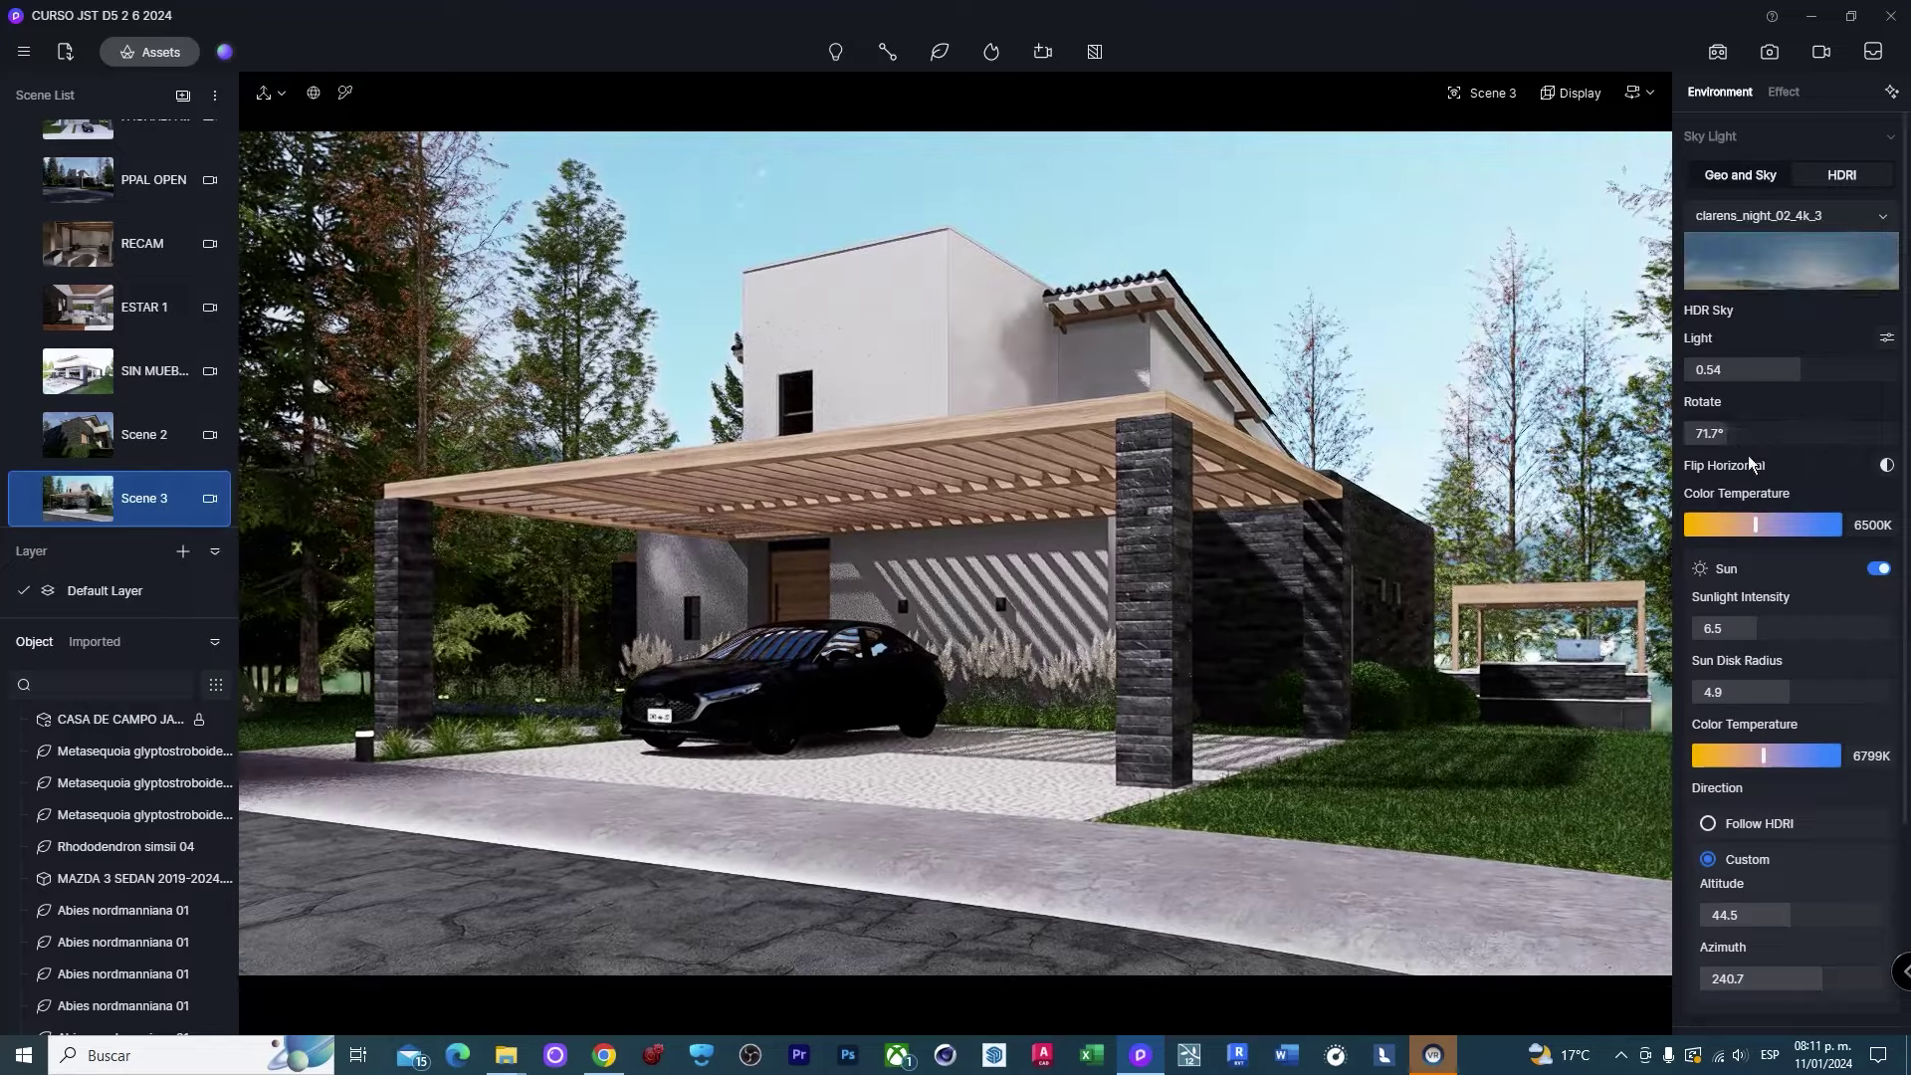
click(1806, 269)
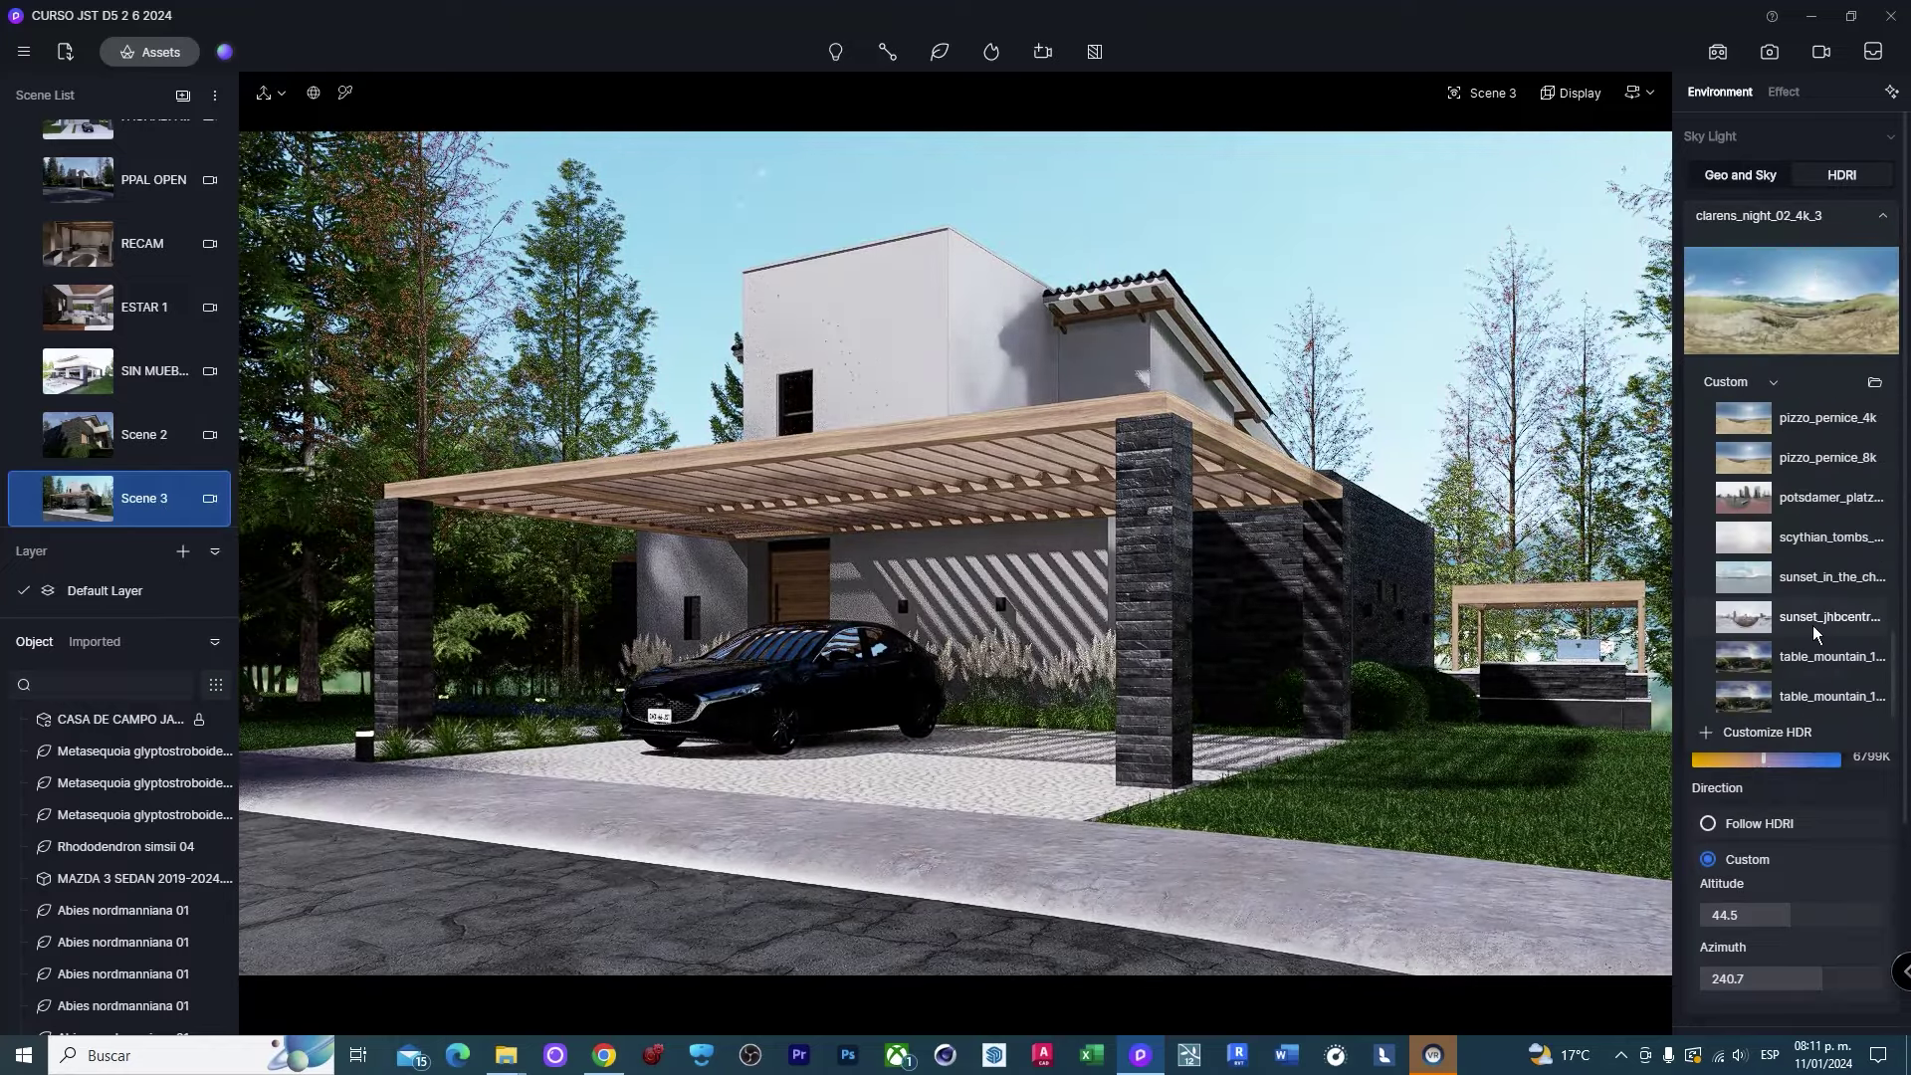
scroll(1816, 572, down, 1)
scroll(1784, 619, up, 3)
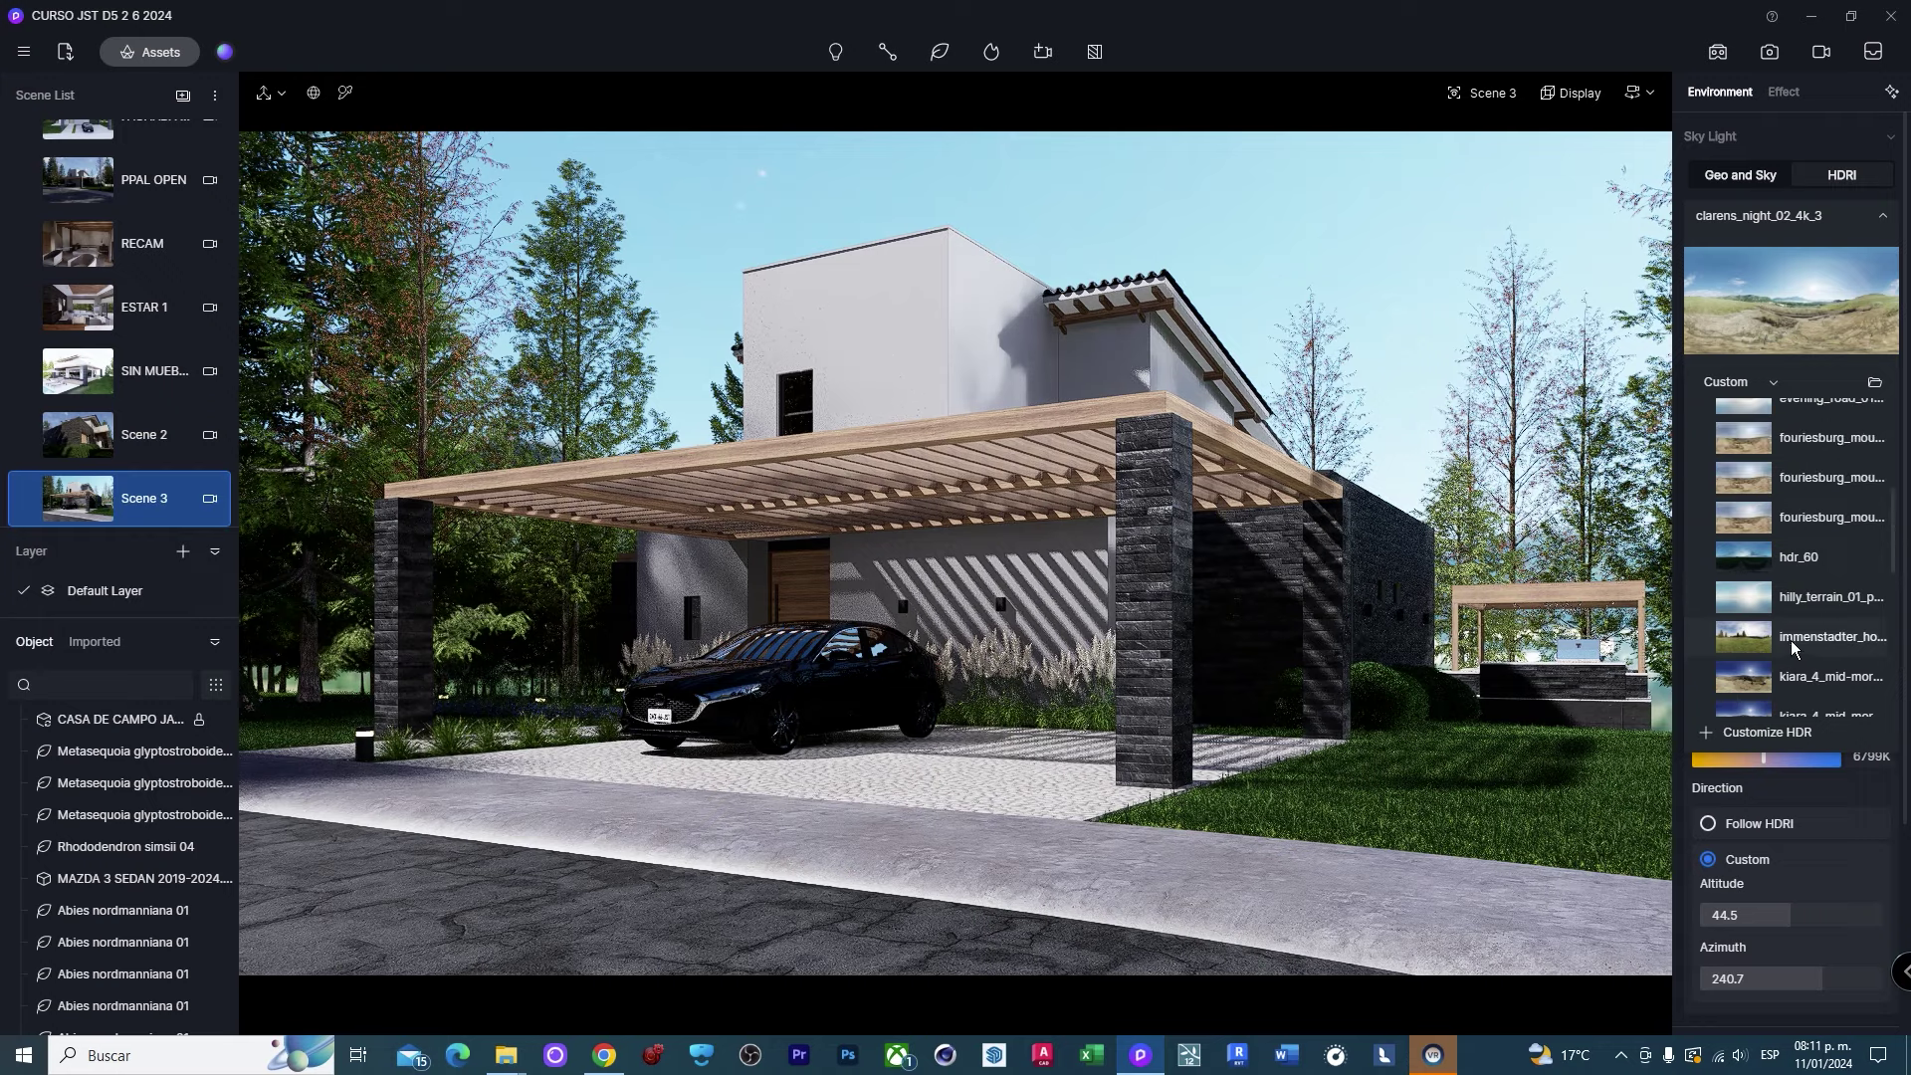
scroll(1792, 647, down, 1)
scroll(1767, 676, down, 1)
click(1811, 561)
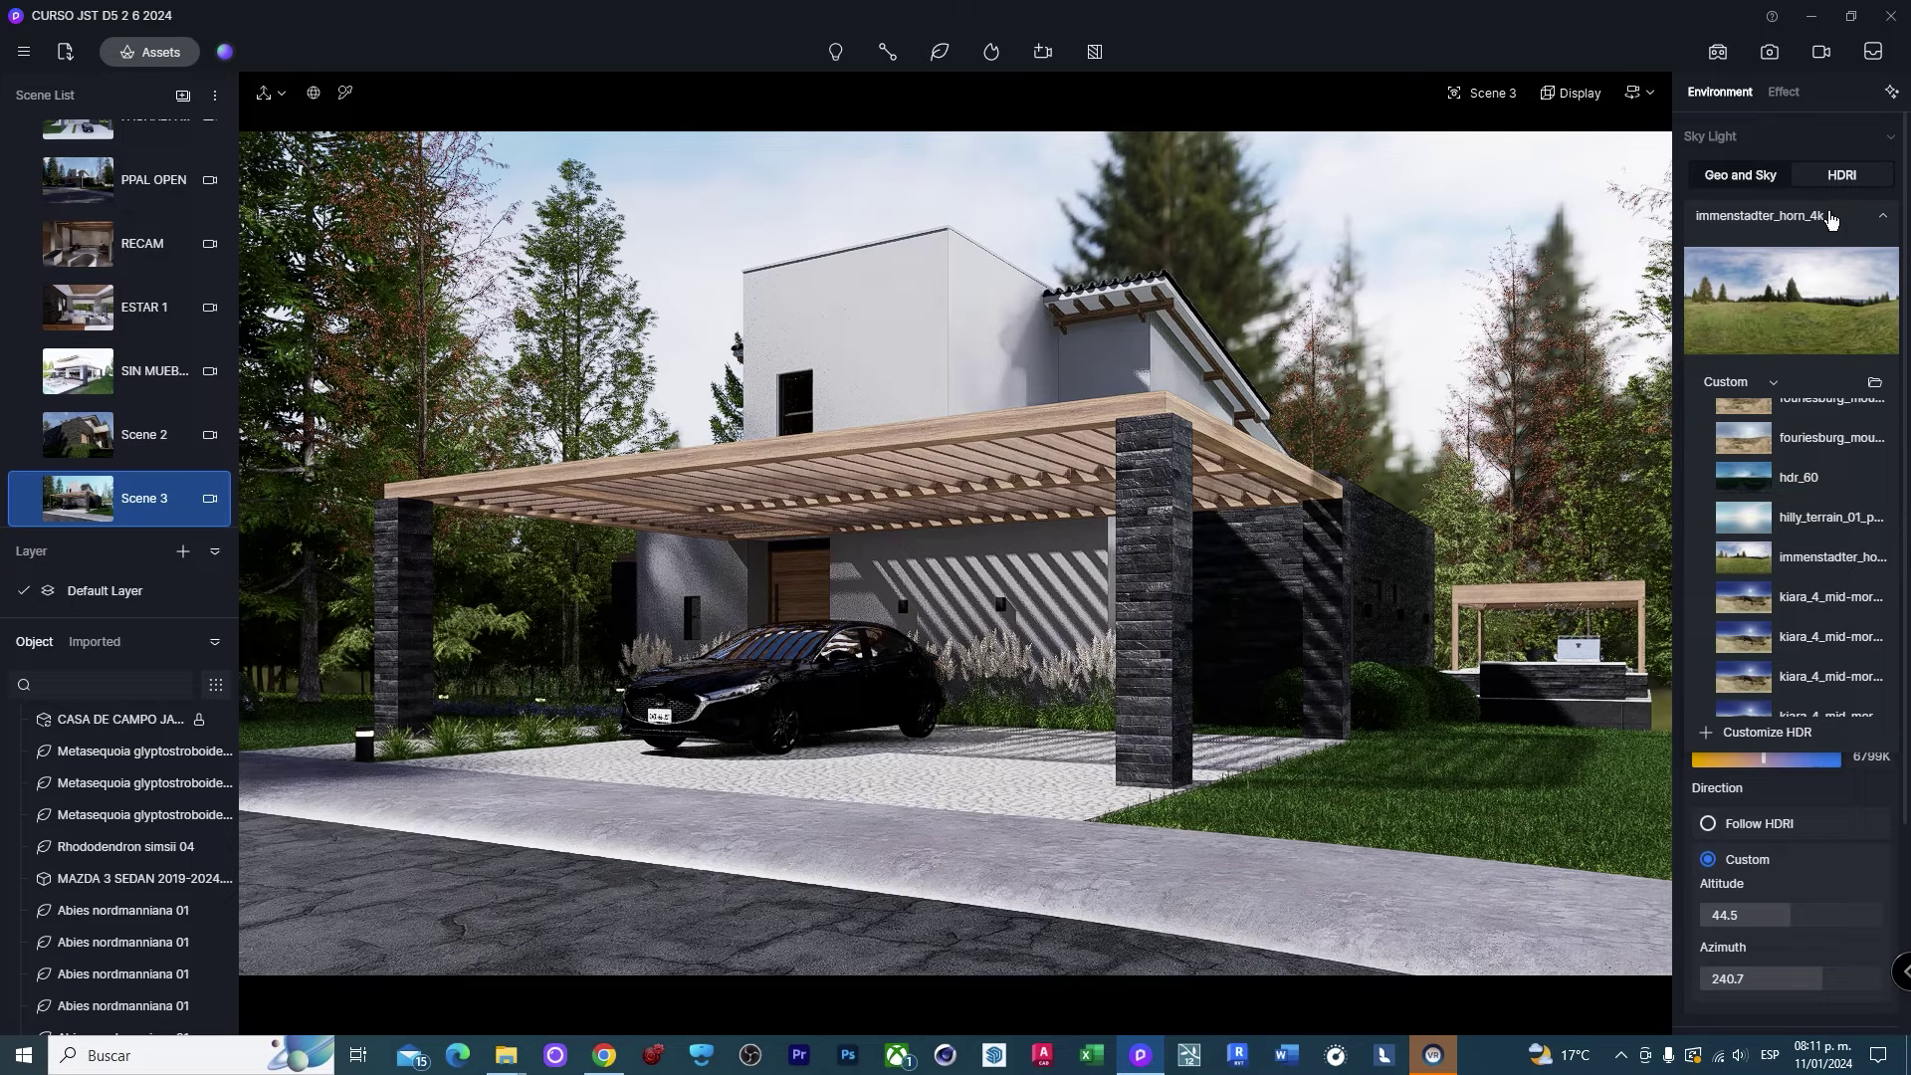
click(1884, 219)
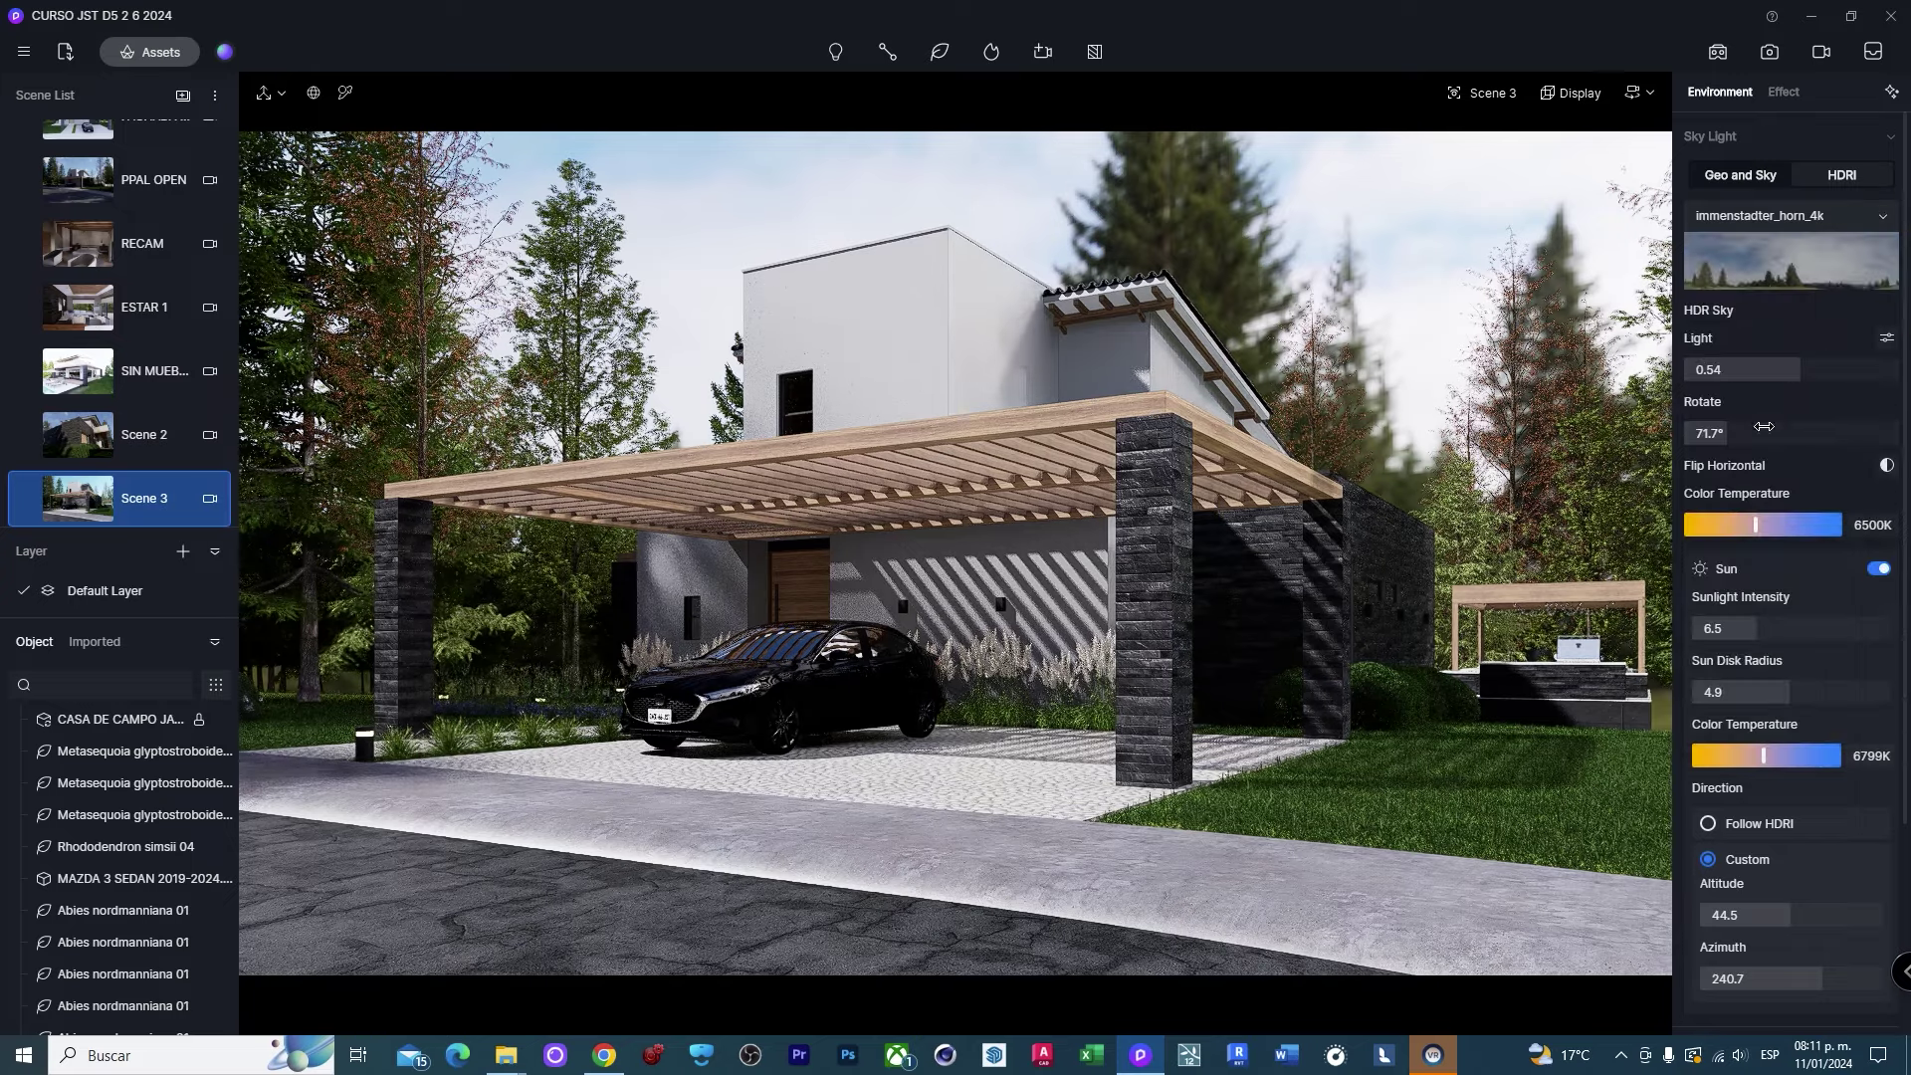
Rotate the HDRI to 48.3°, make the sun follow it, and raise sunlight to 8.4.
mouse_move(1738, 431)
mouse_down()
mouse_move(1707, 434)
mouse_move(1686, 488)
mouse_up()
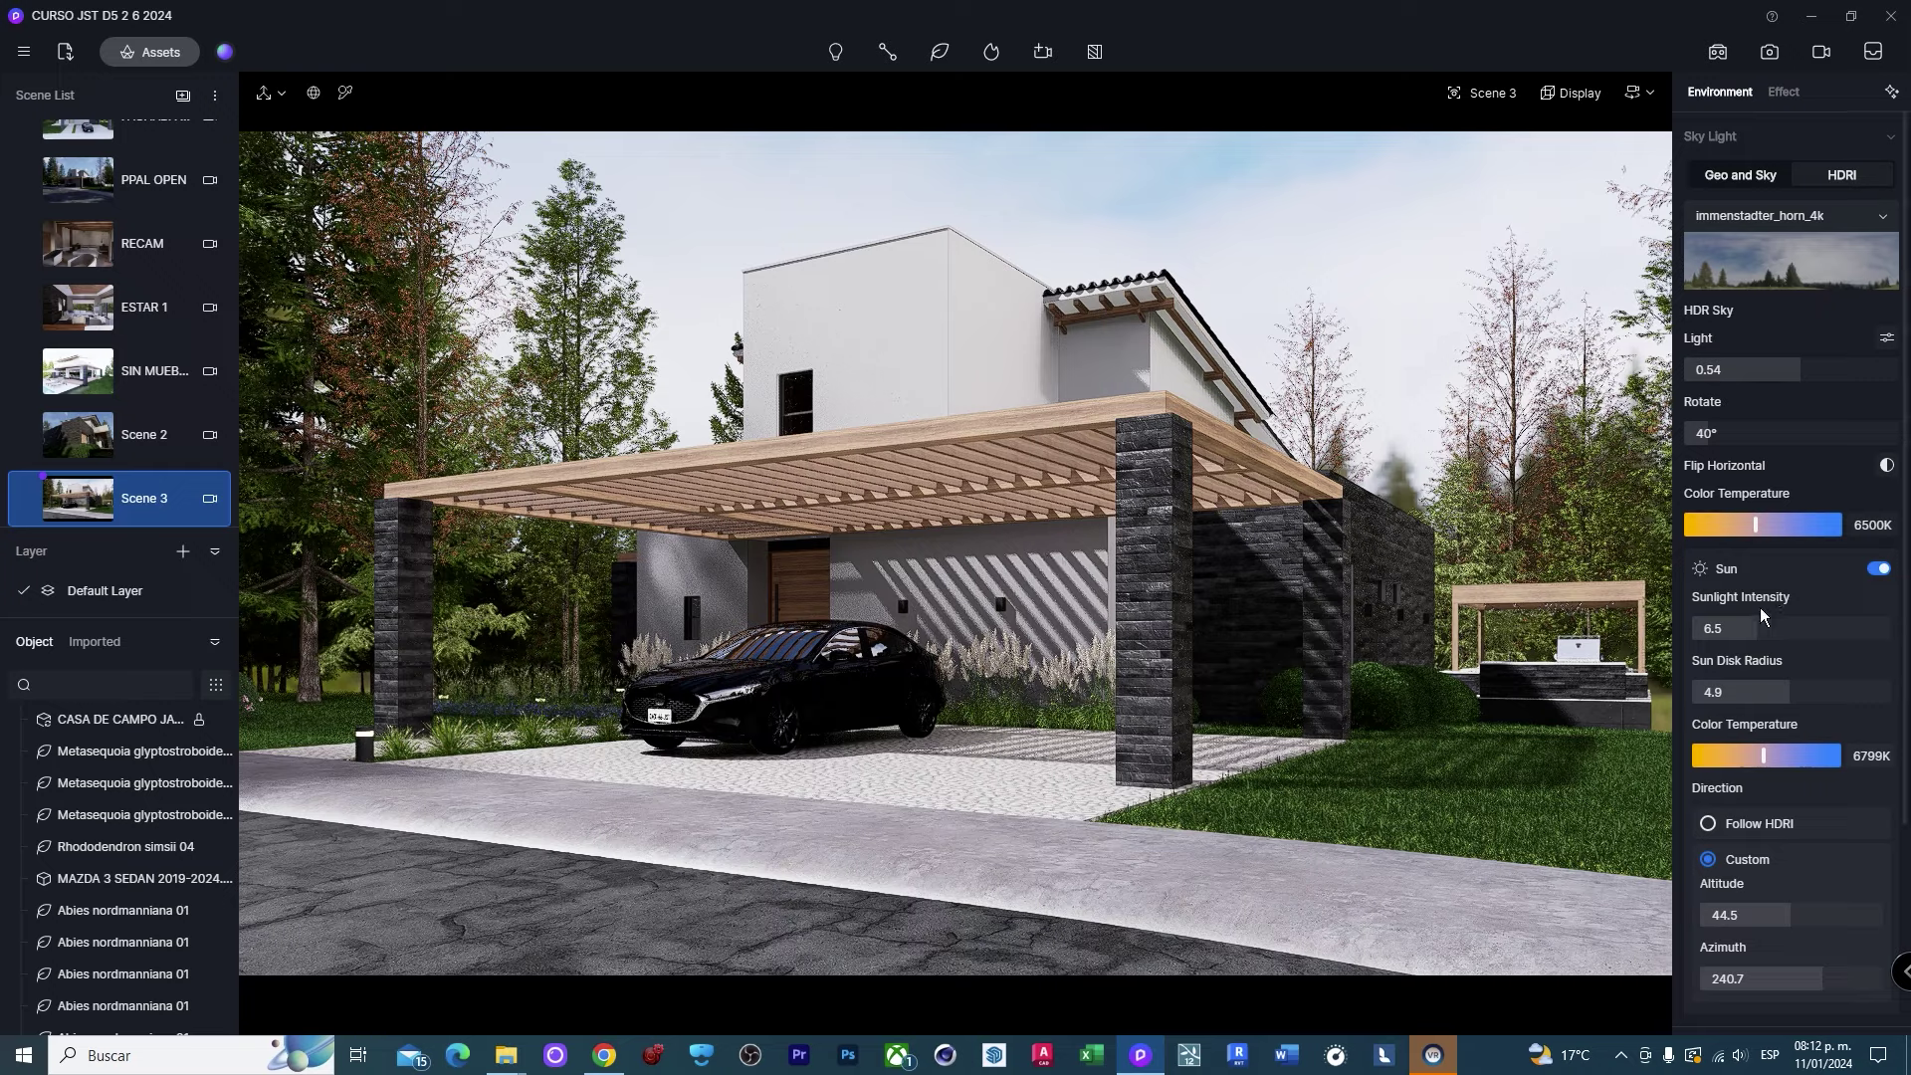
click(1709, 825)
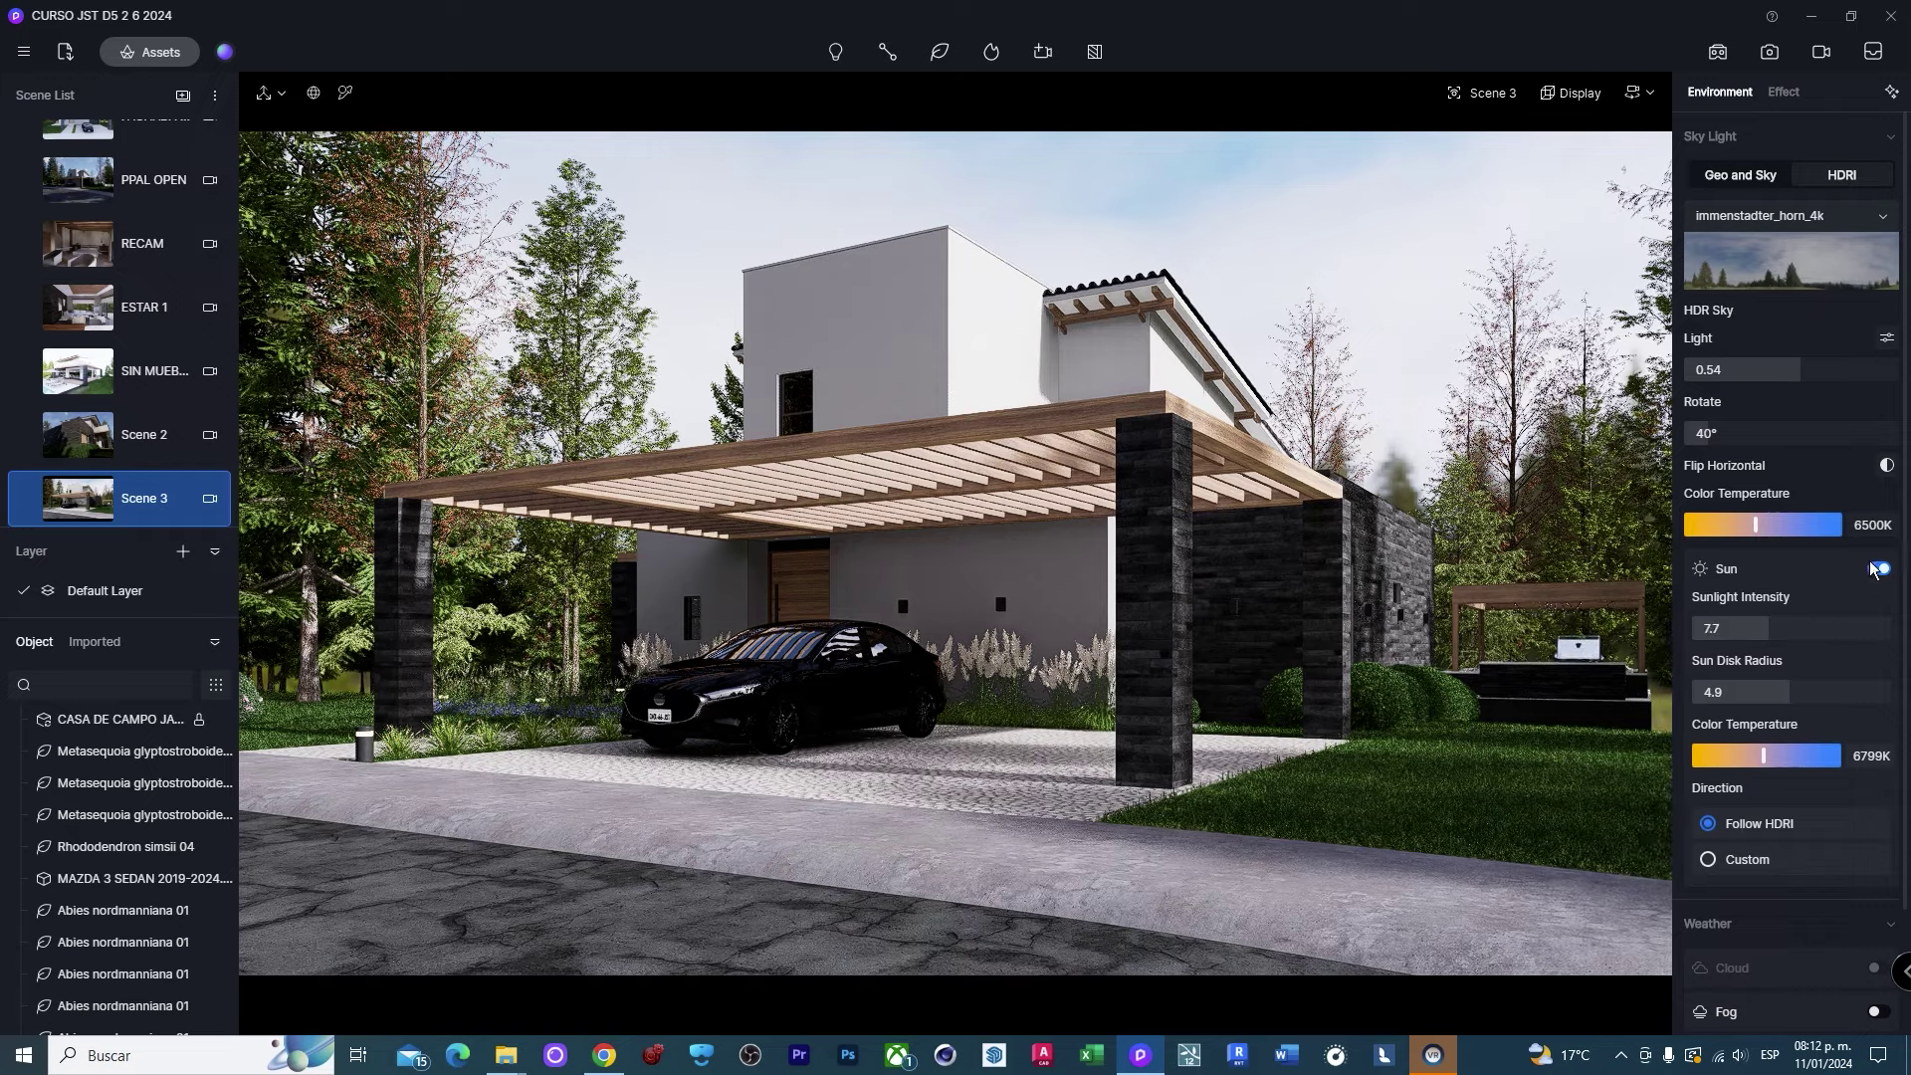
click(1878, 569)
click(1878, 569)
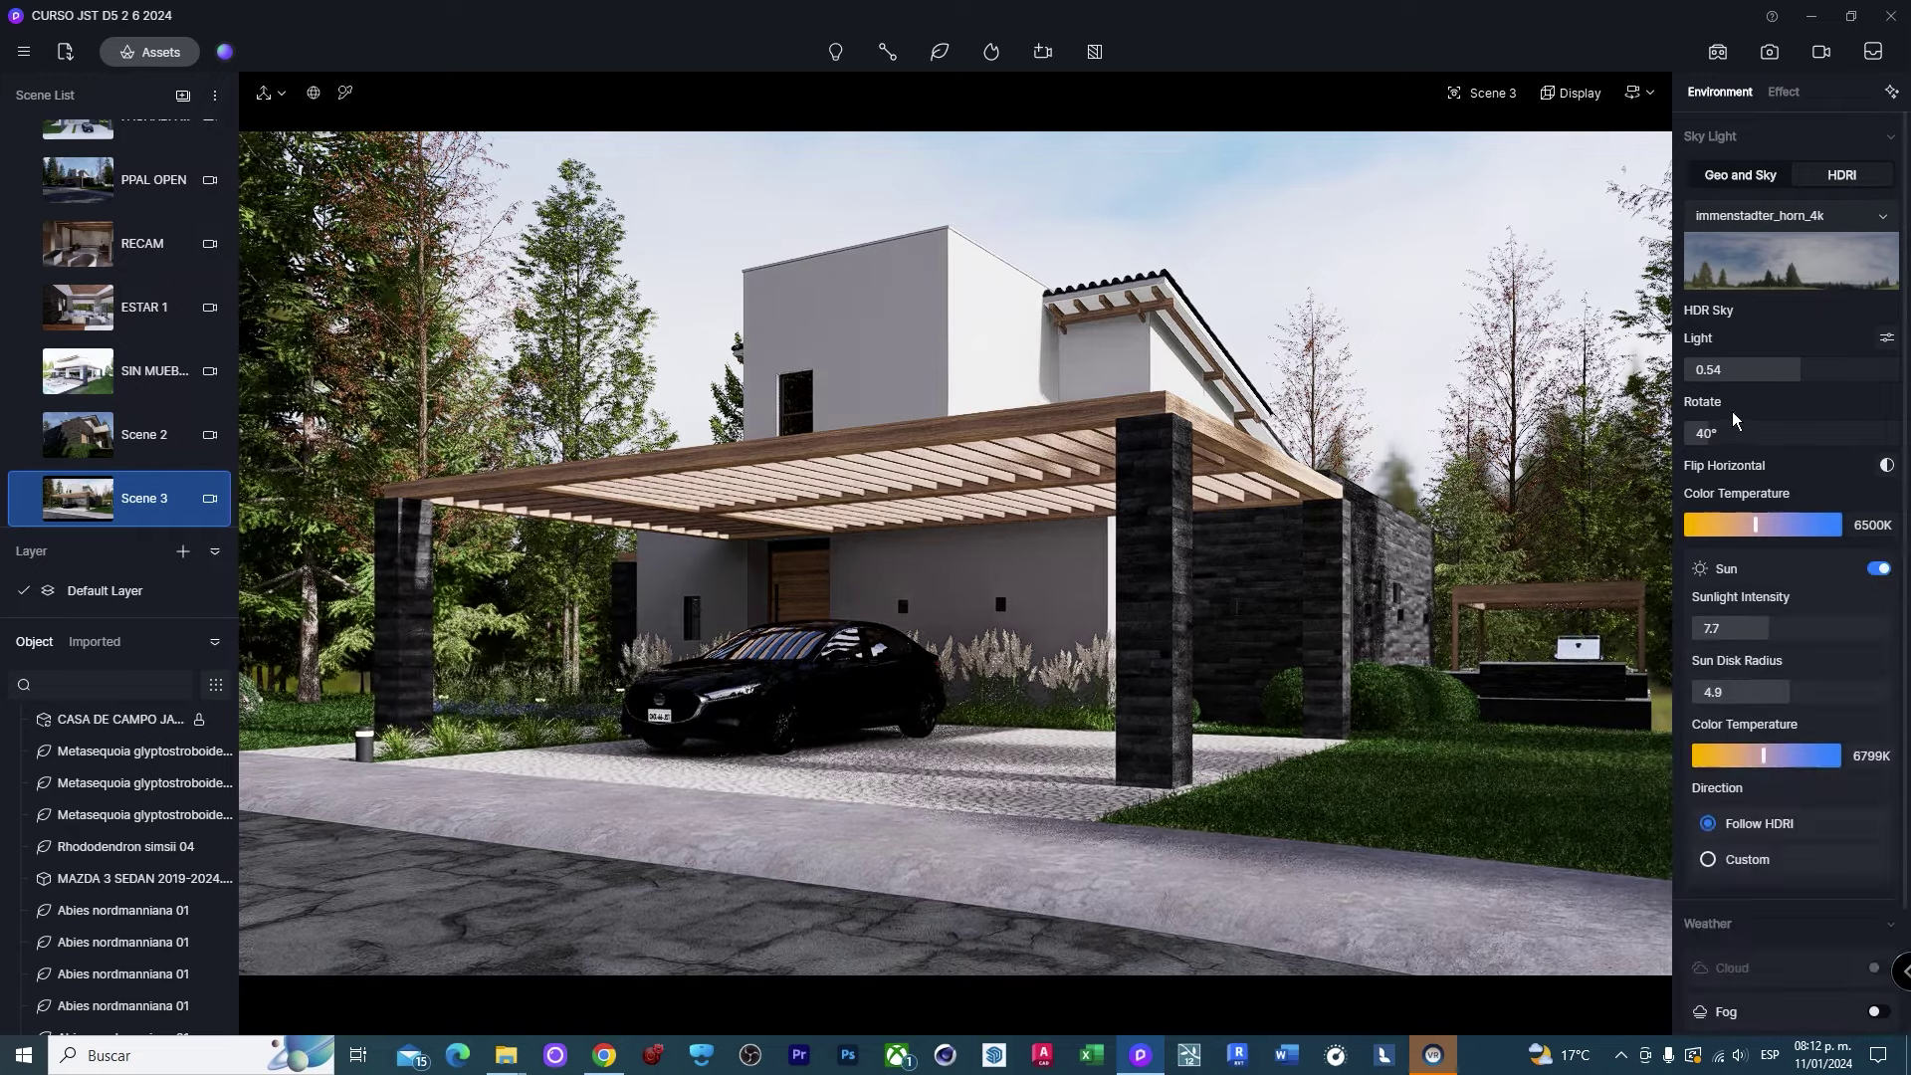
drag(1729, 433, 1712, 433)
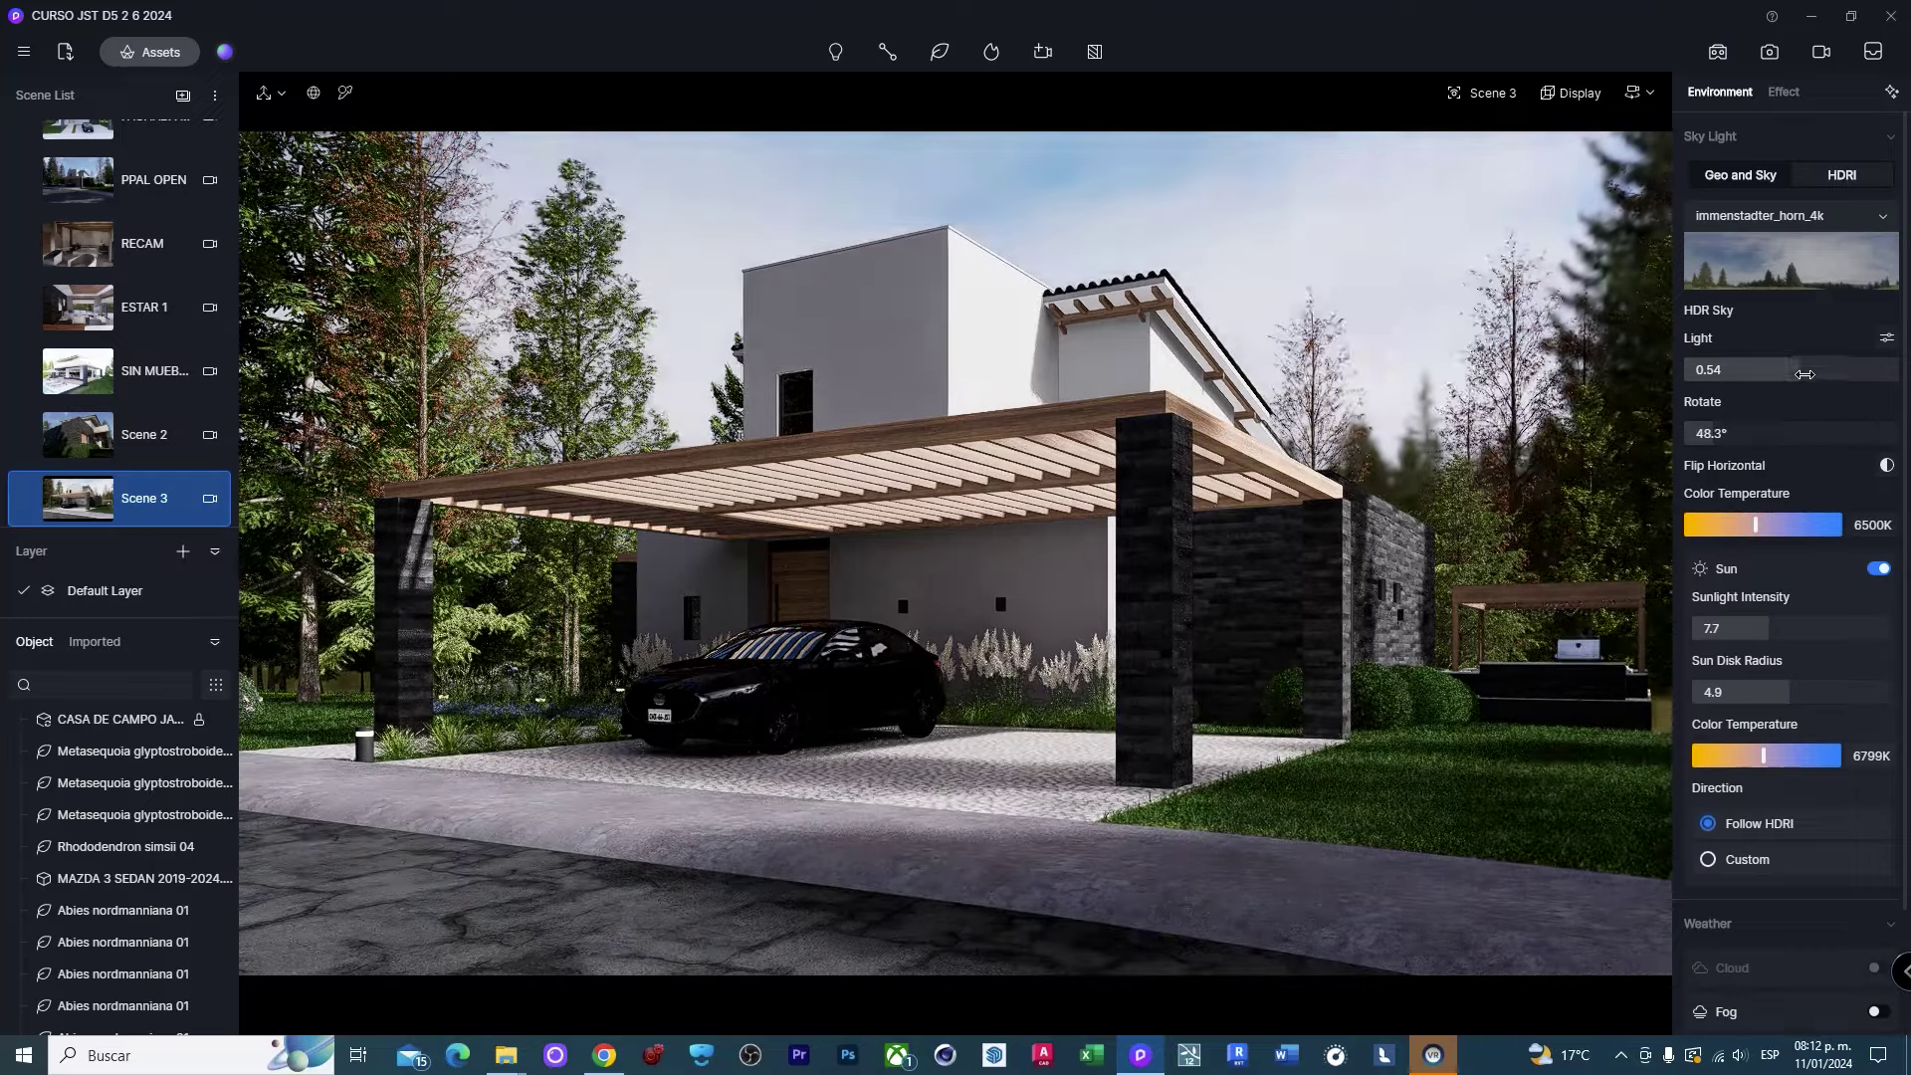
mouse_move(1762, 629)
mouse_down()
mouse_move(1674, 702)
mouse_move(1740, 711)
mouse_move(1699, 709)
mouse_up()
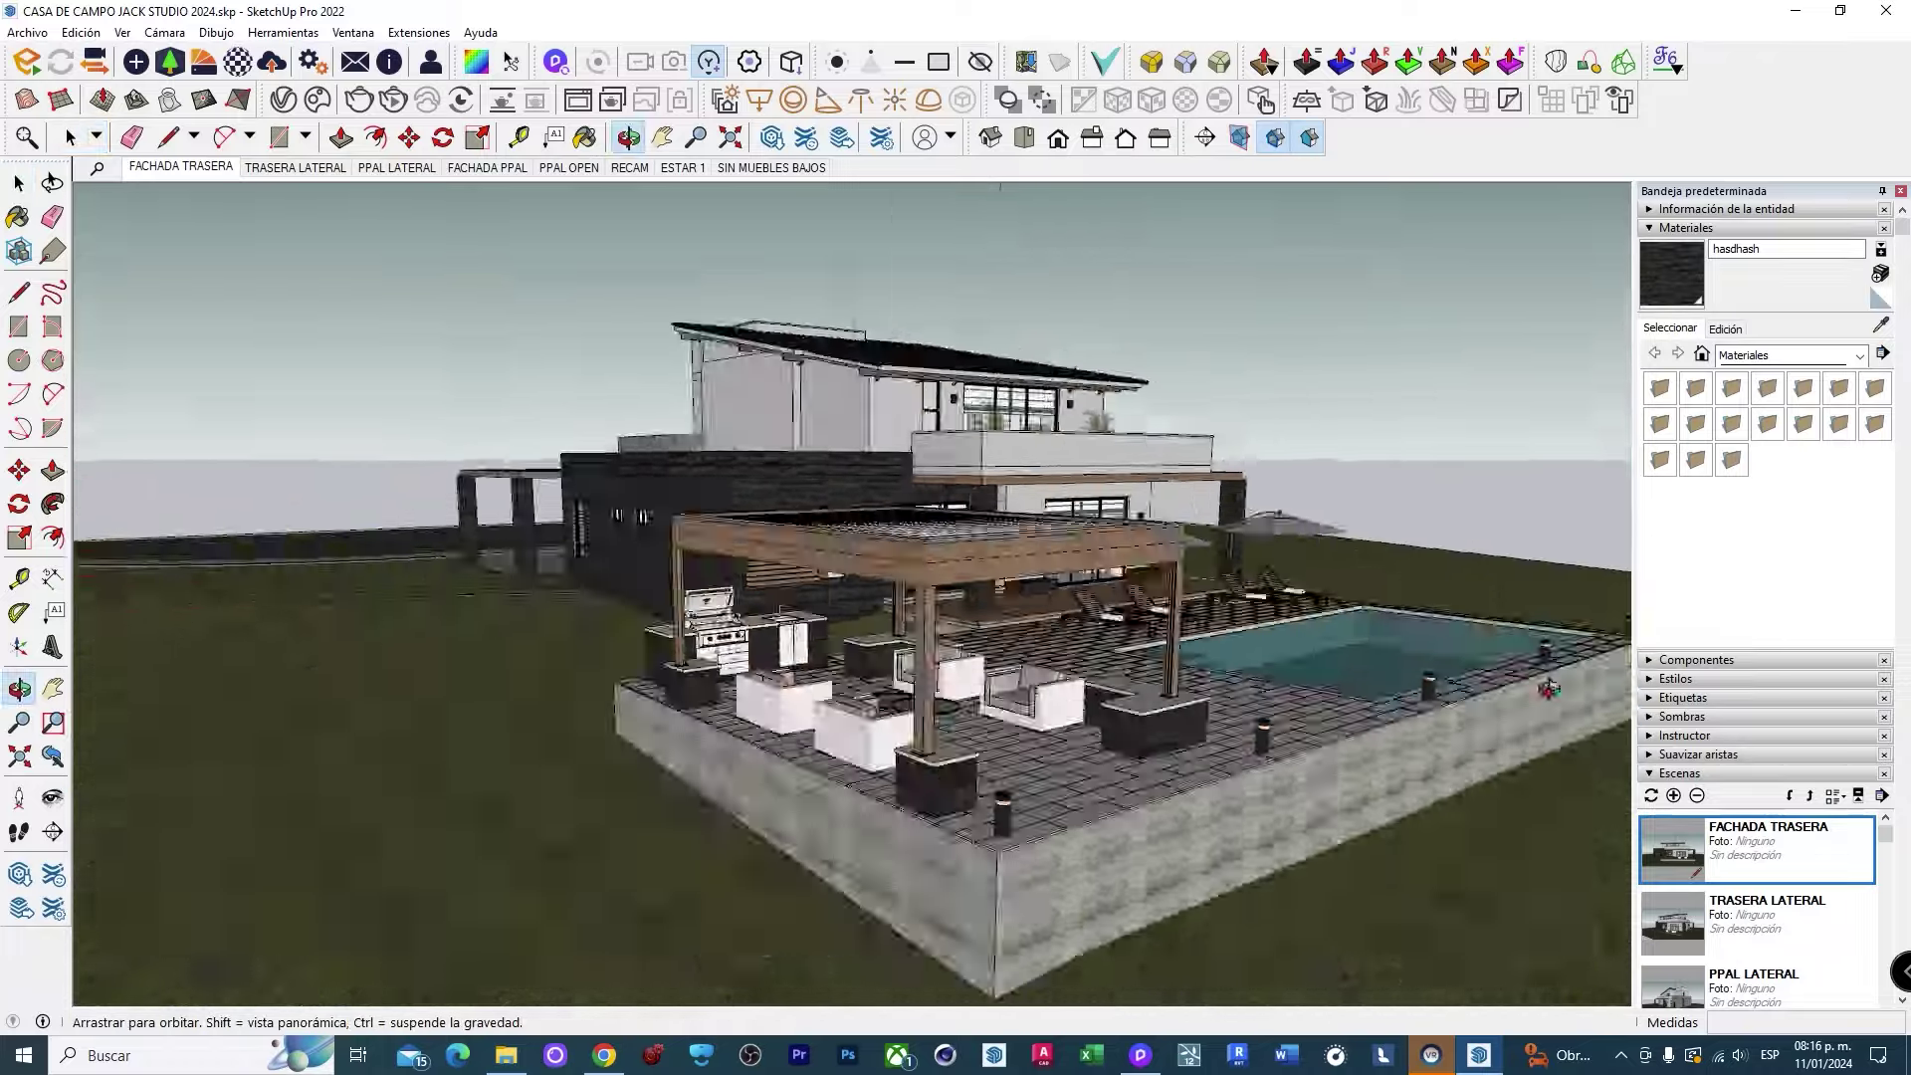
Switch to the File Explorer folder holding the 35 panoramic background models.
key(space)
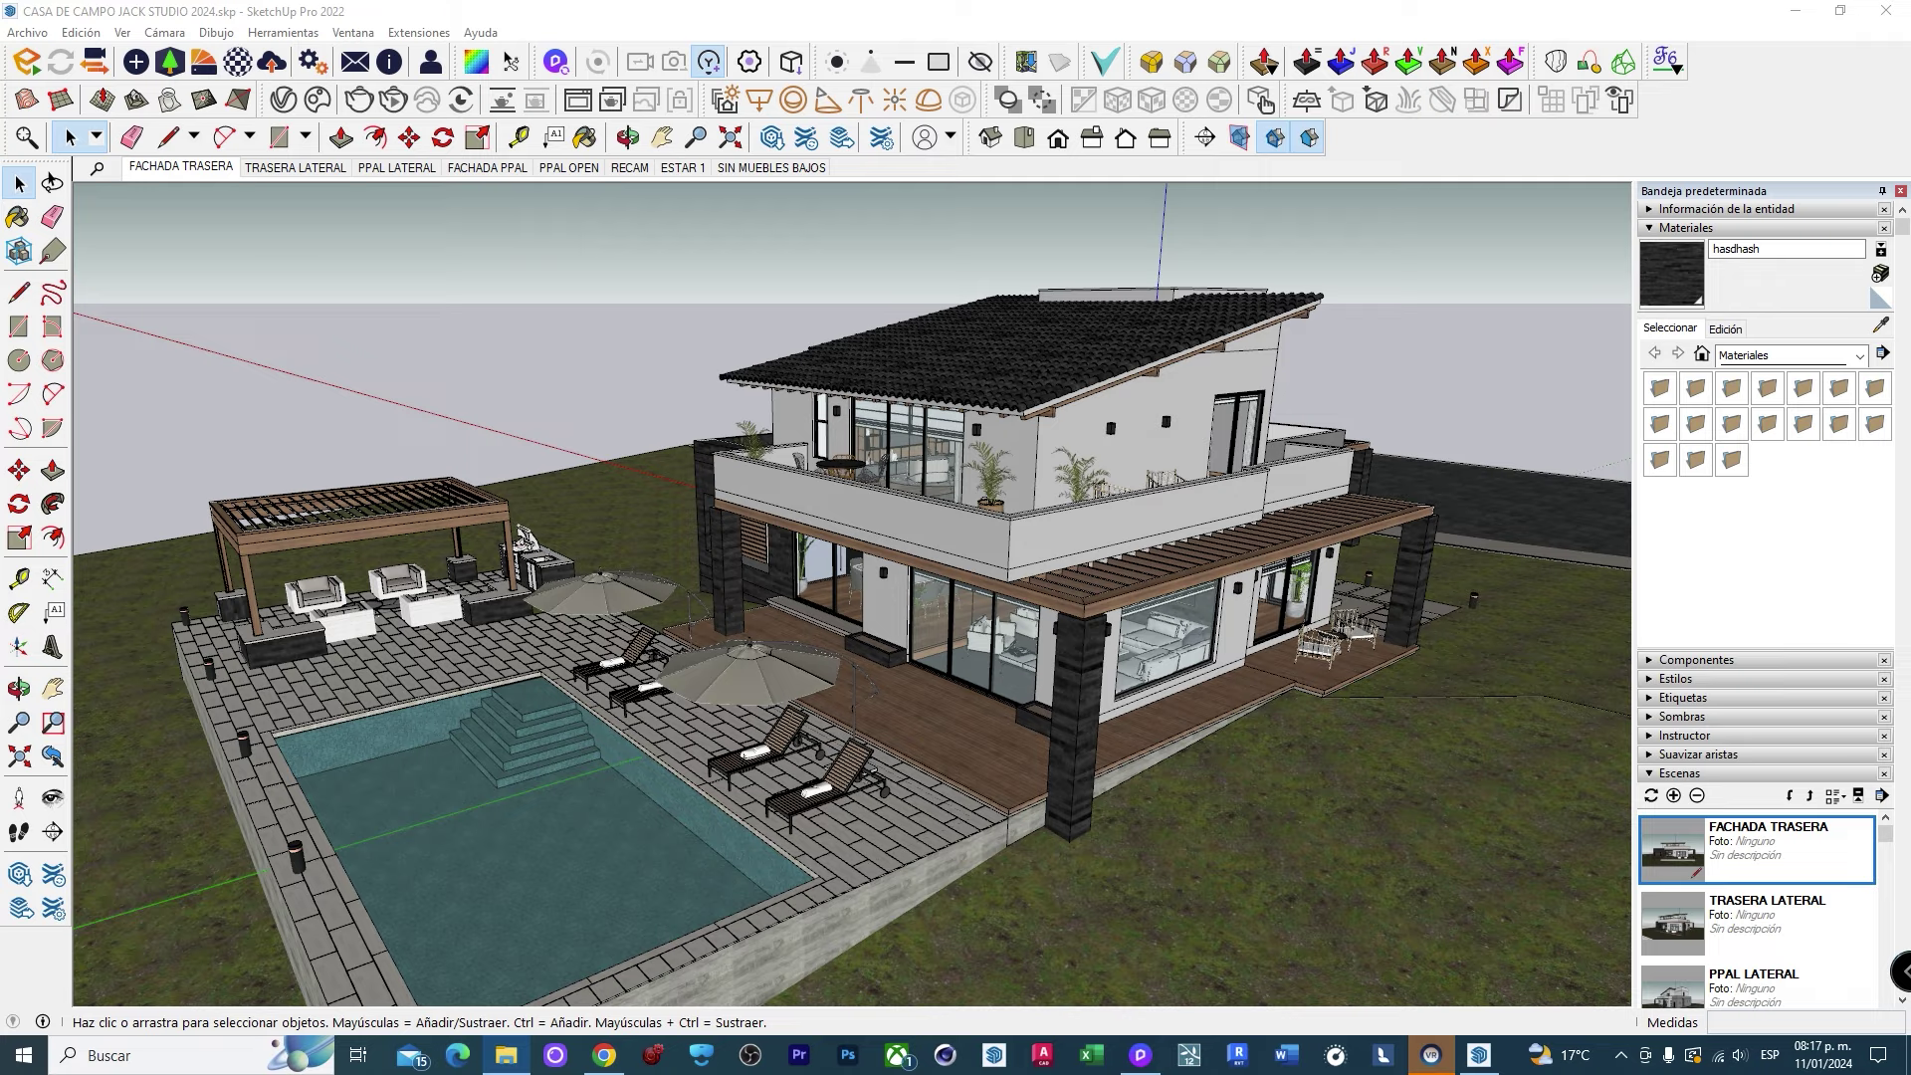
key(alt+Tab)
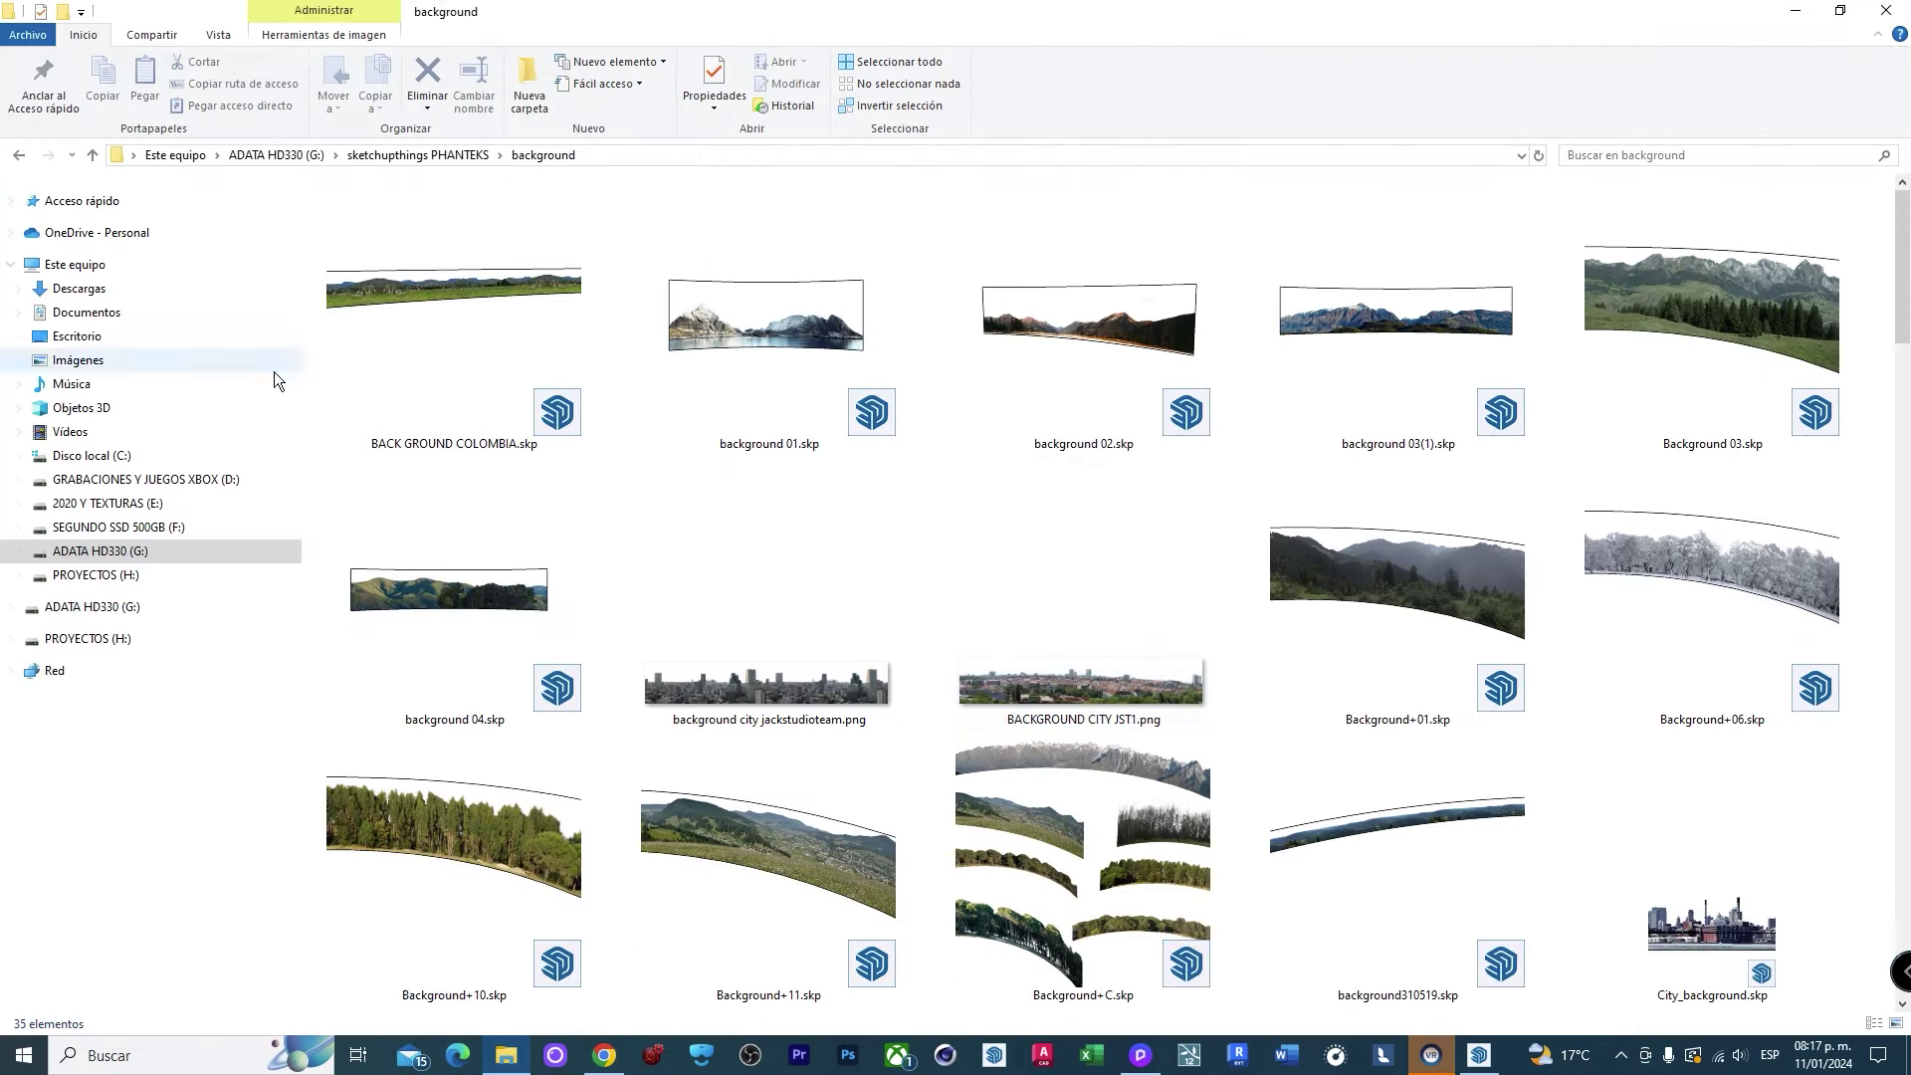
scroll(777, 604, down, 5)
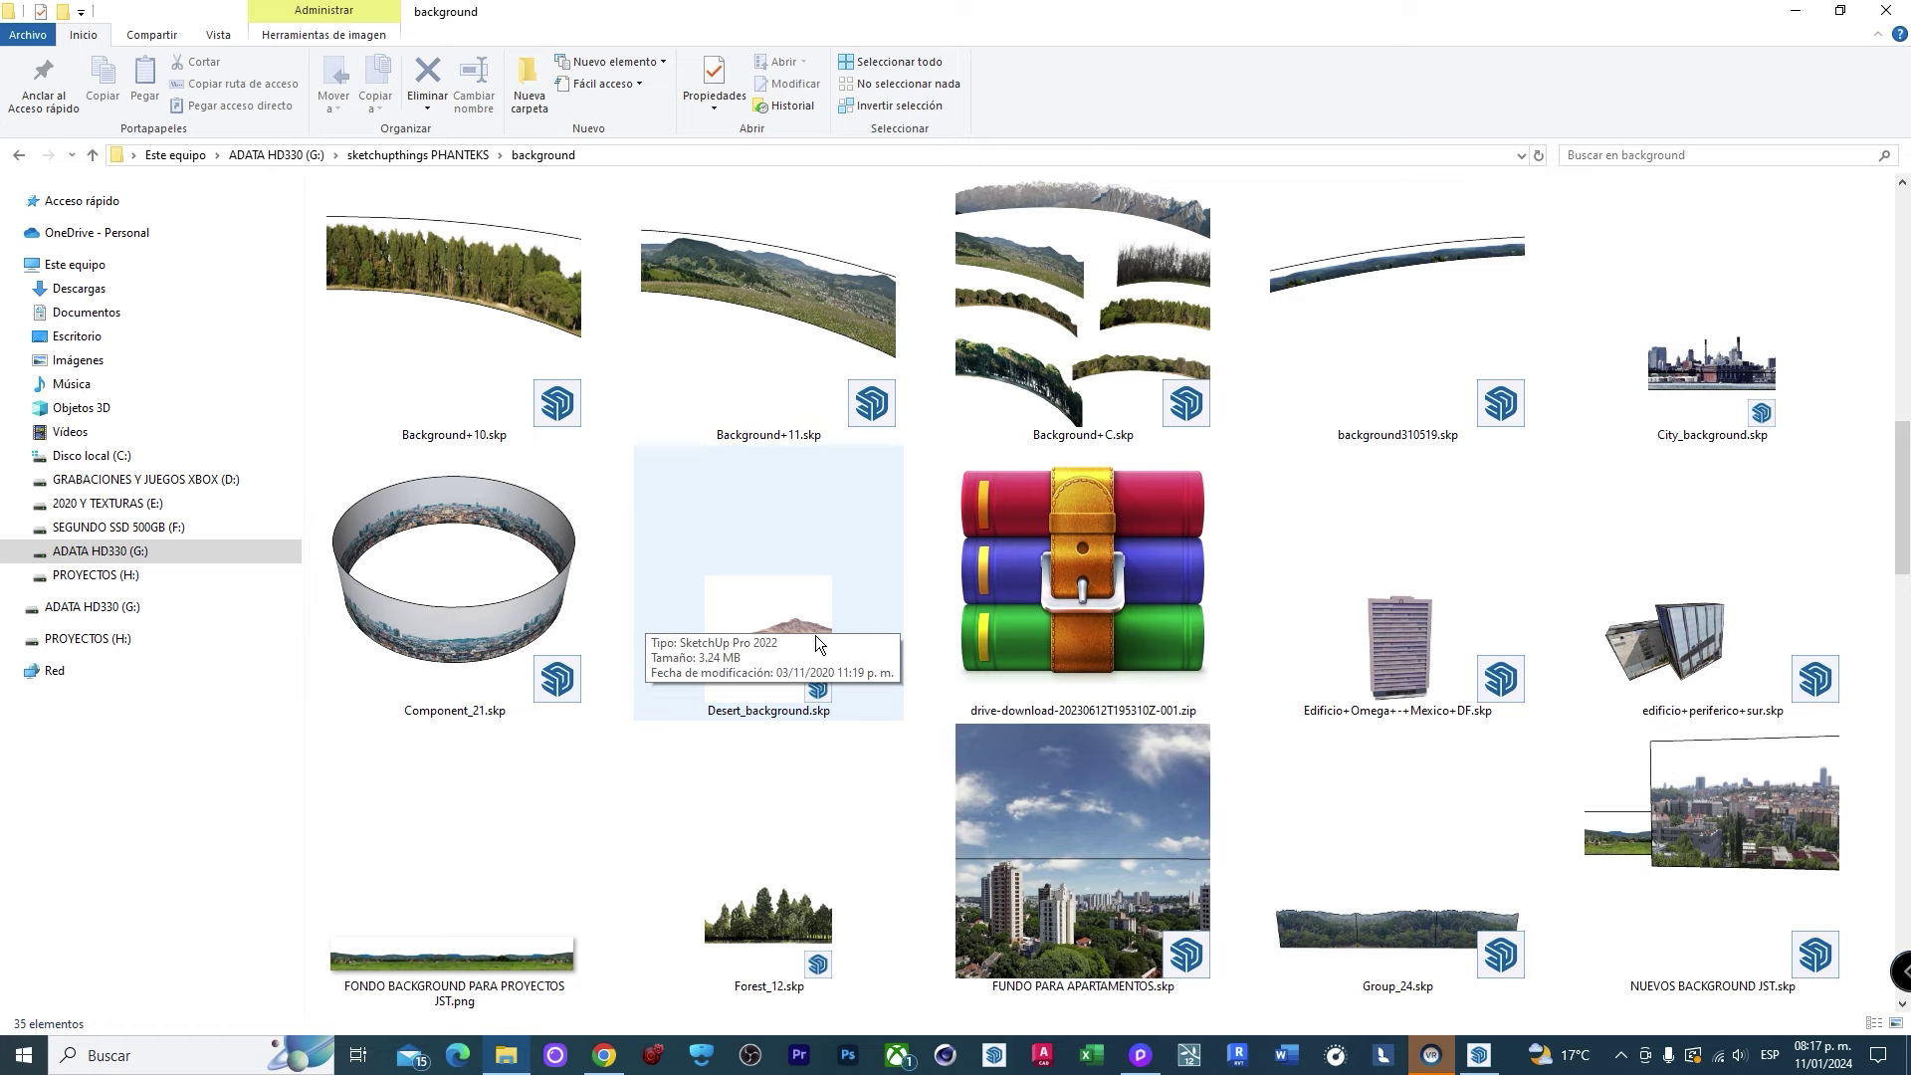
scroll(815, 636, down, 5)
scroll(872, 637, up, 10)
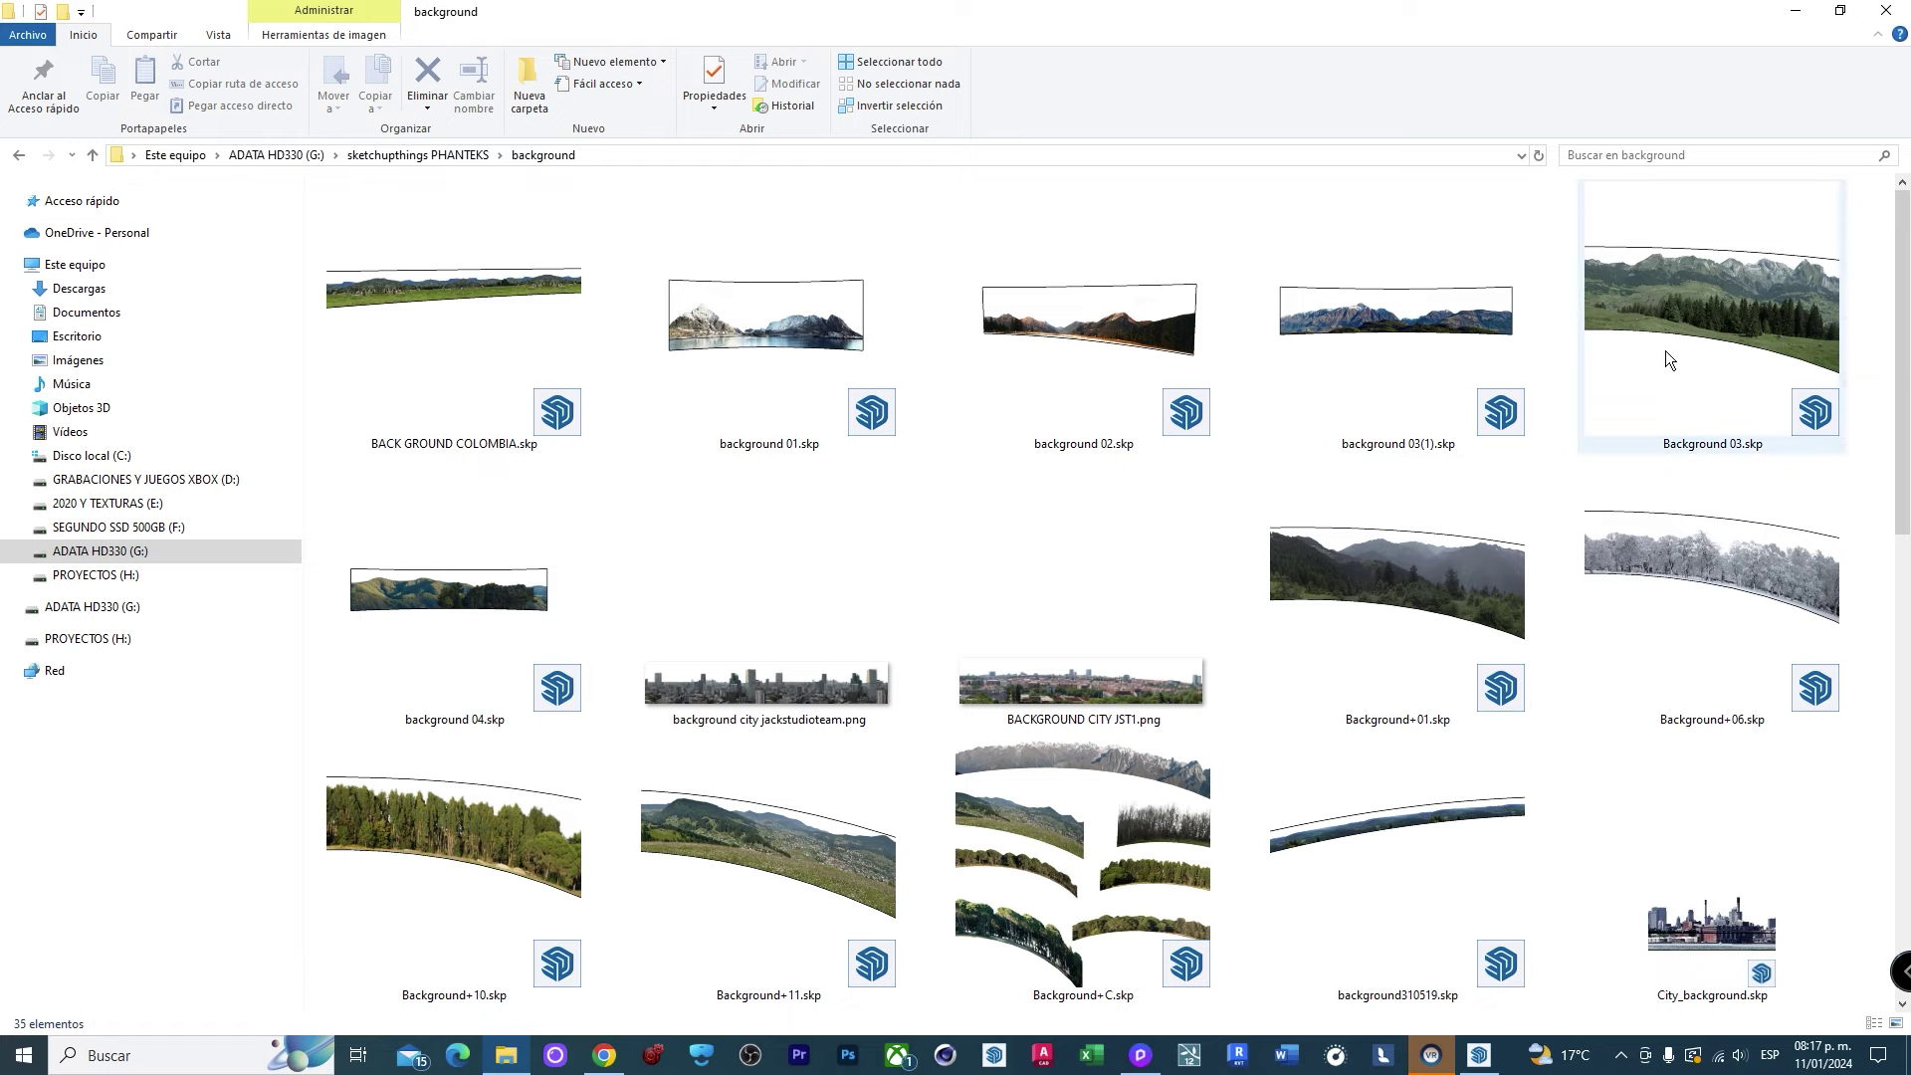
scroll(1445, 631, down, 5)
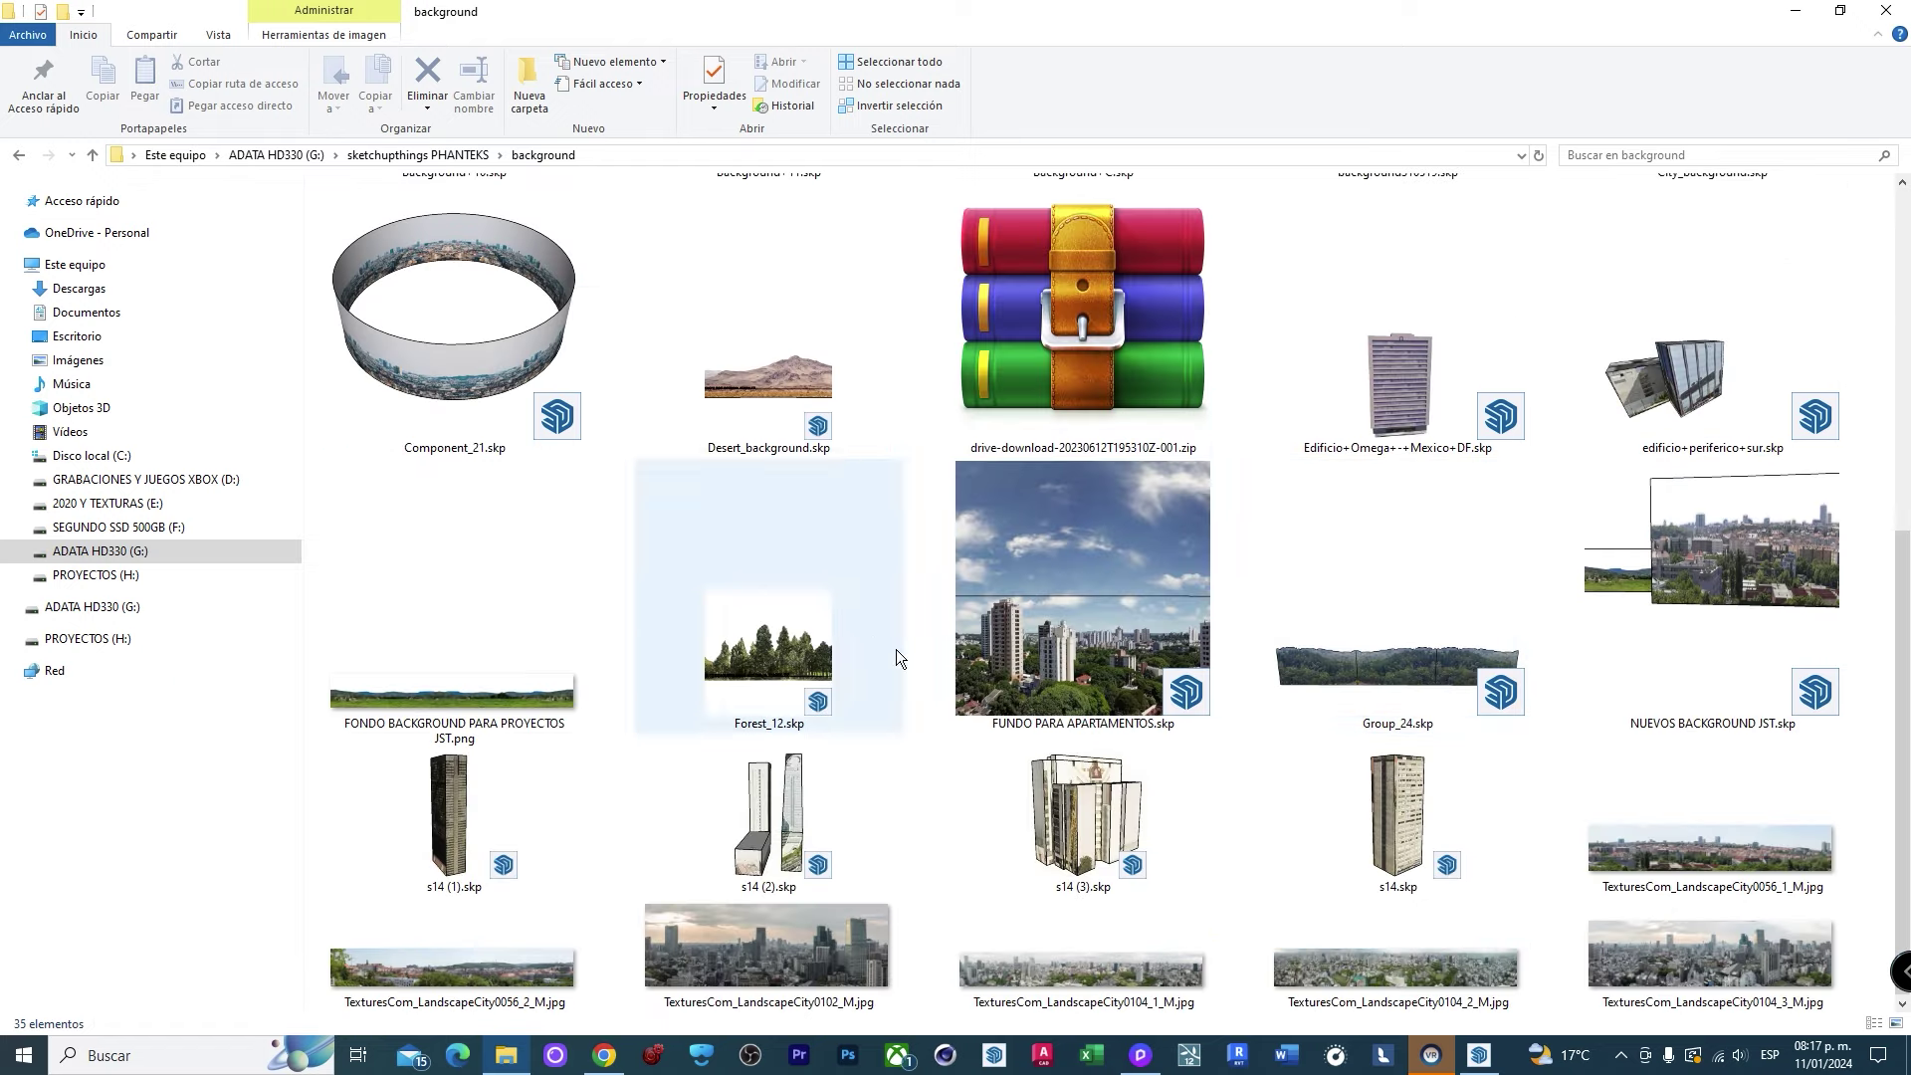
scroll(1374, 642, up, 5)
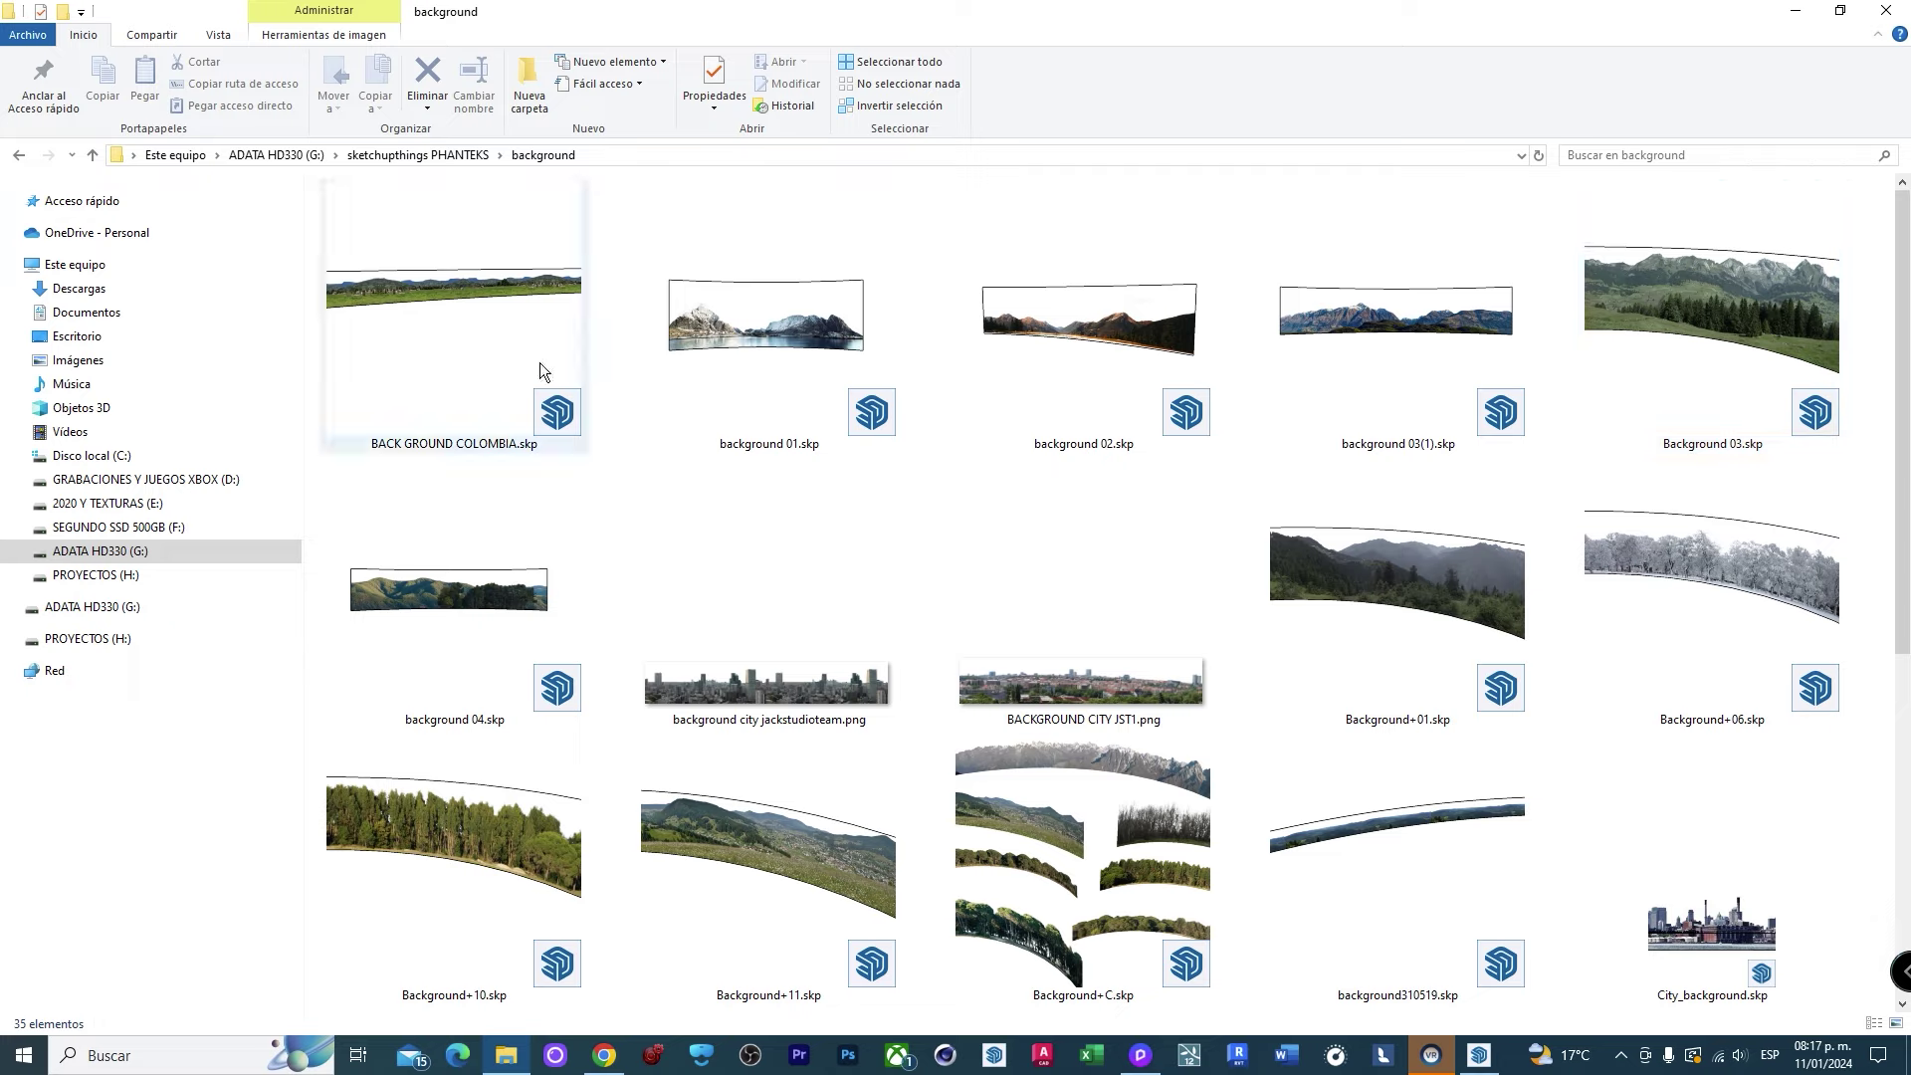
Import Background+01.skp into the SketchUp model and position it near the house.
click(1360, 582)
drag(1223, 18, 1910, 261)
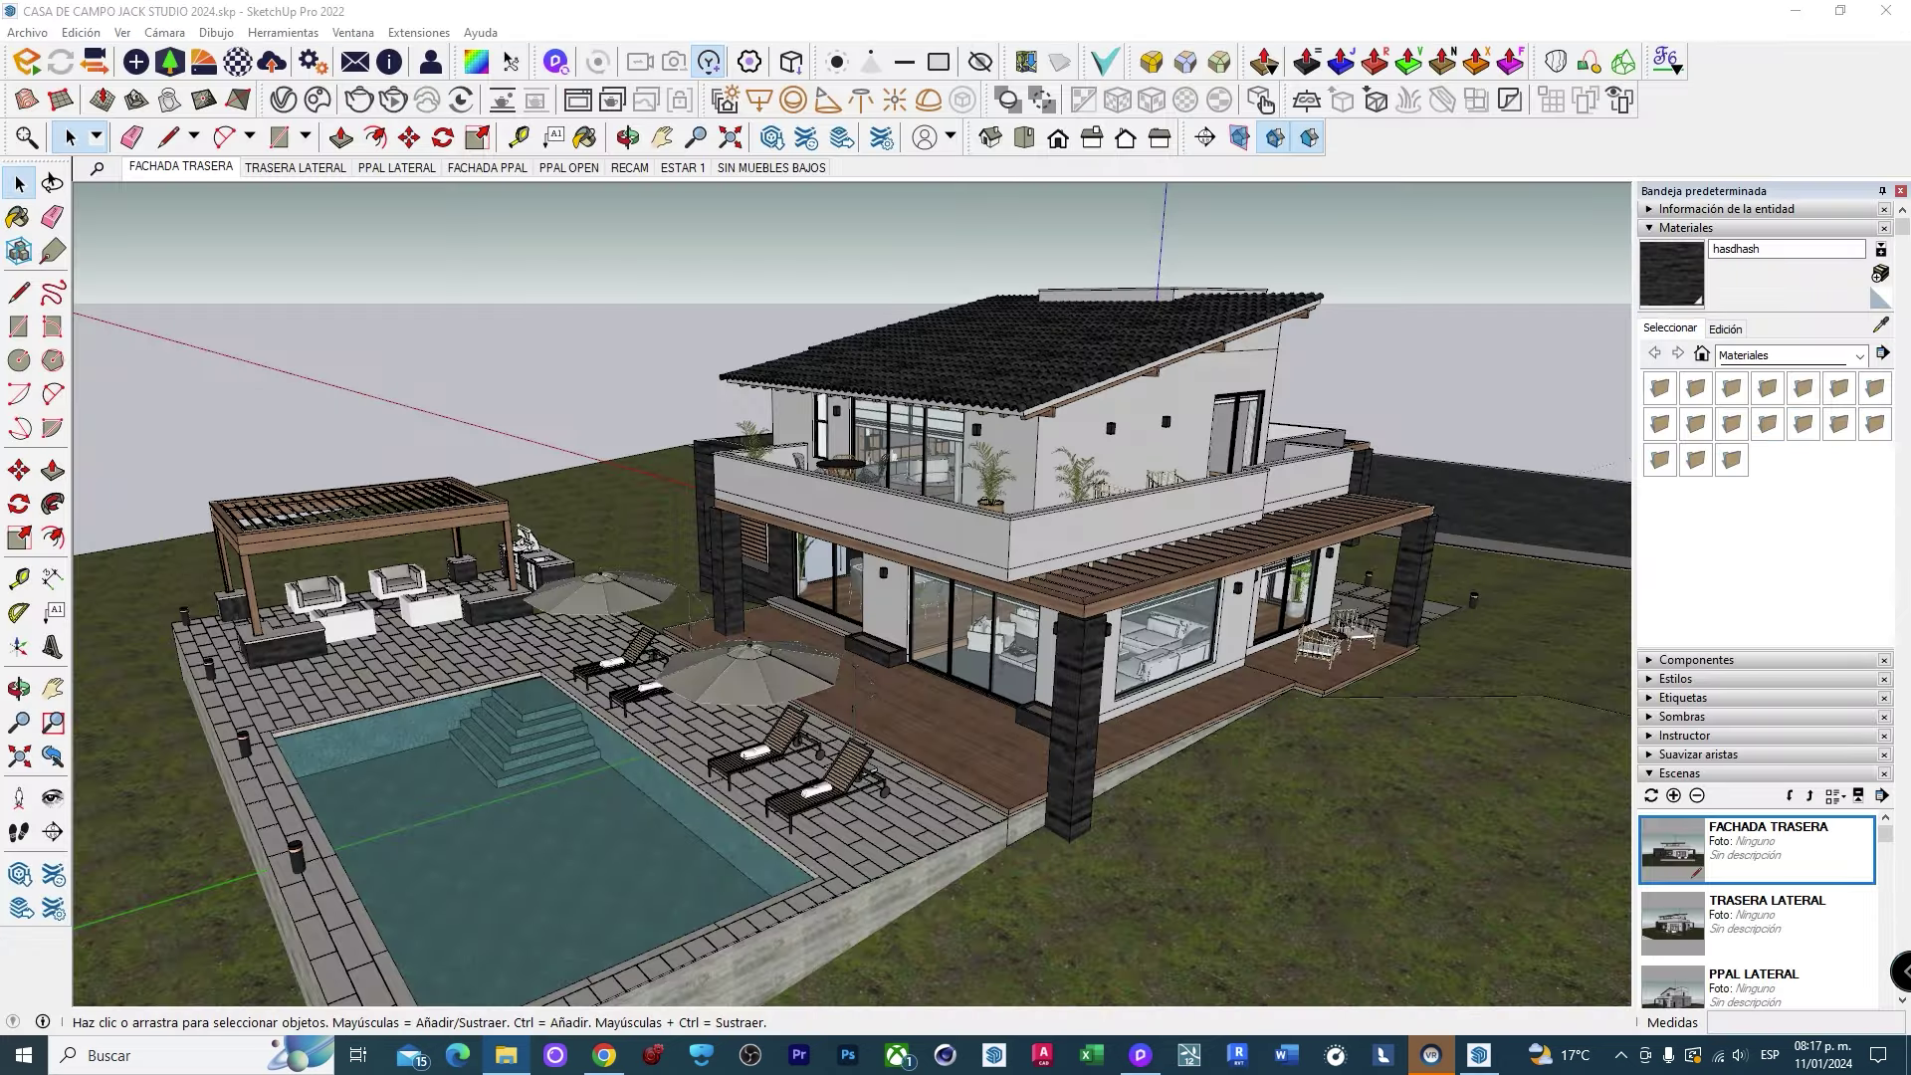
drag(1274, 792, 868, 744)
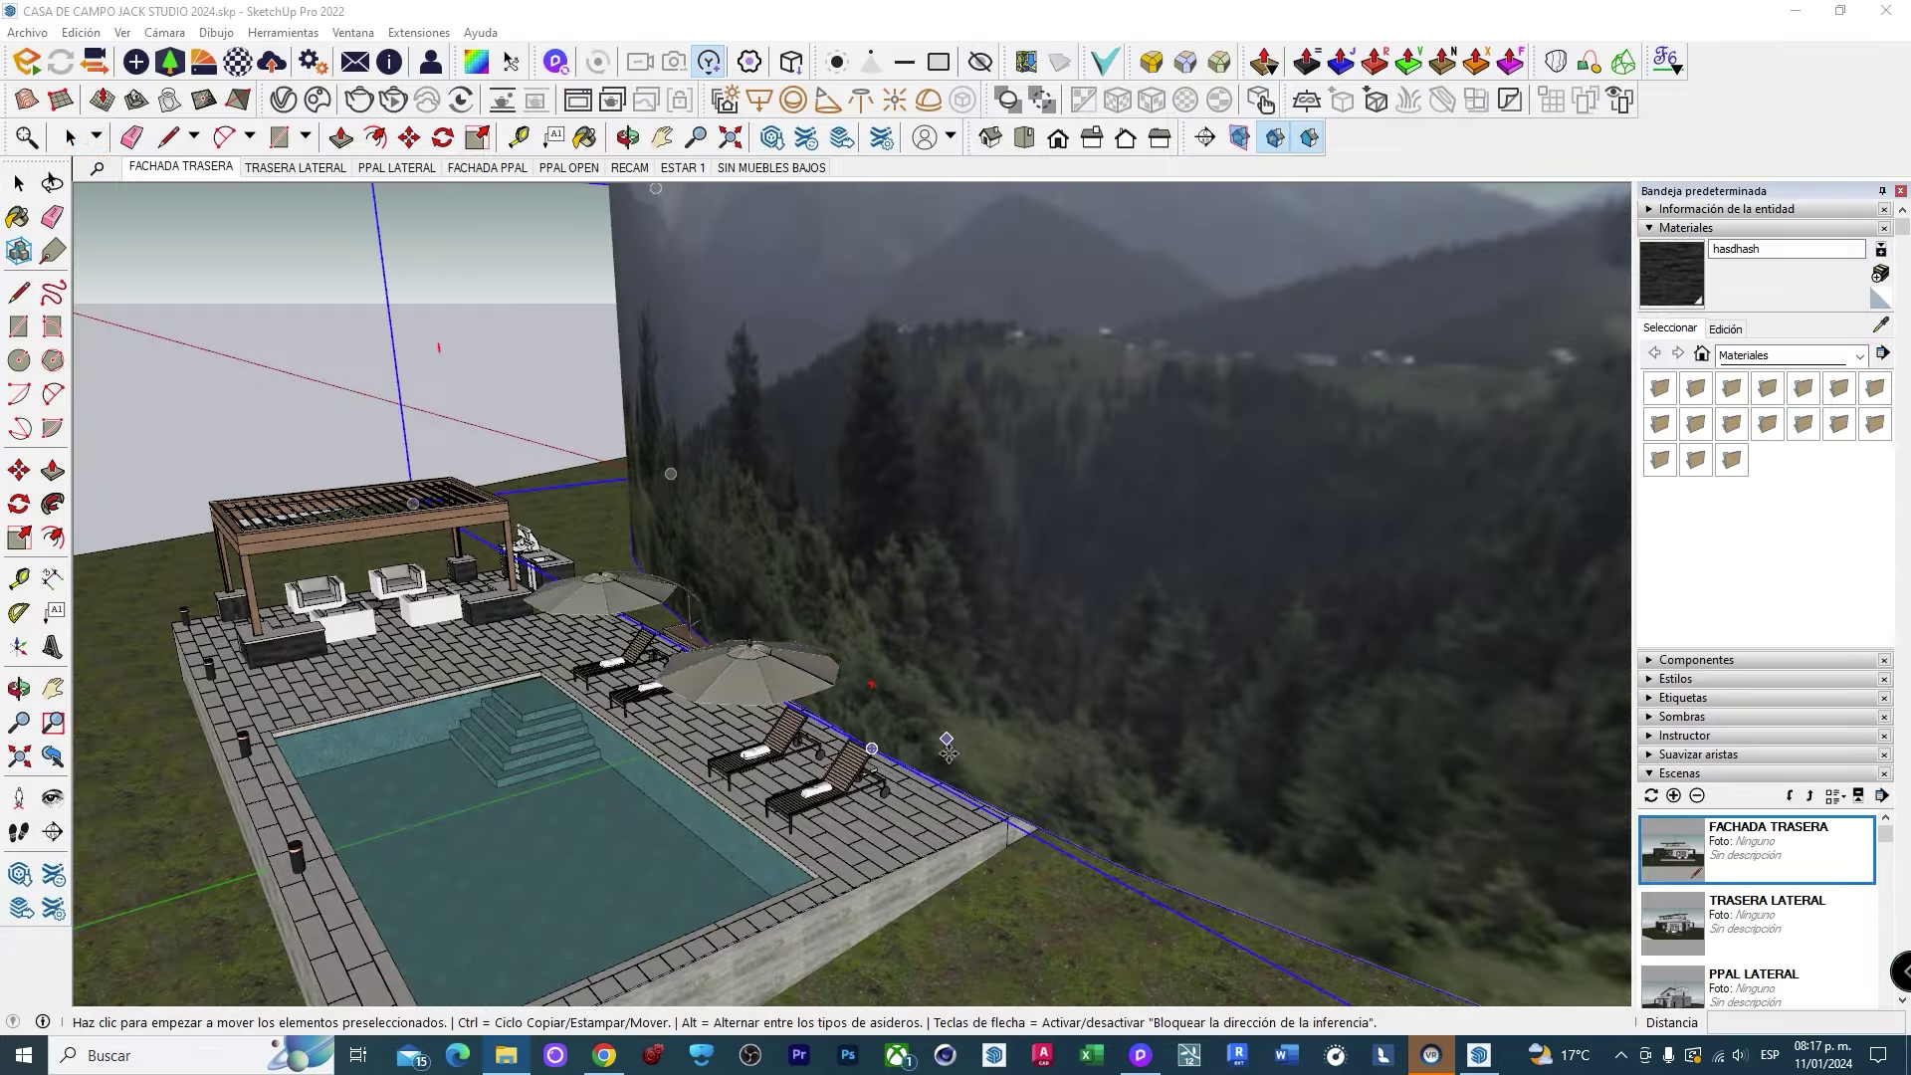
mouse_move(868, 745)
middle_down()
mouse_move(526, 763)
mouse_move(697, 697)
middle_up()
click(697, 696)
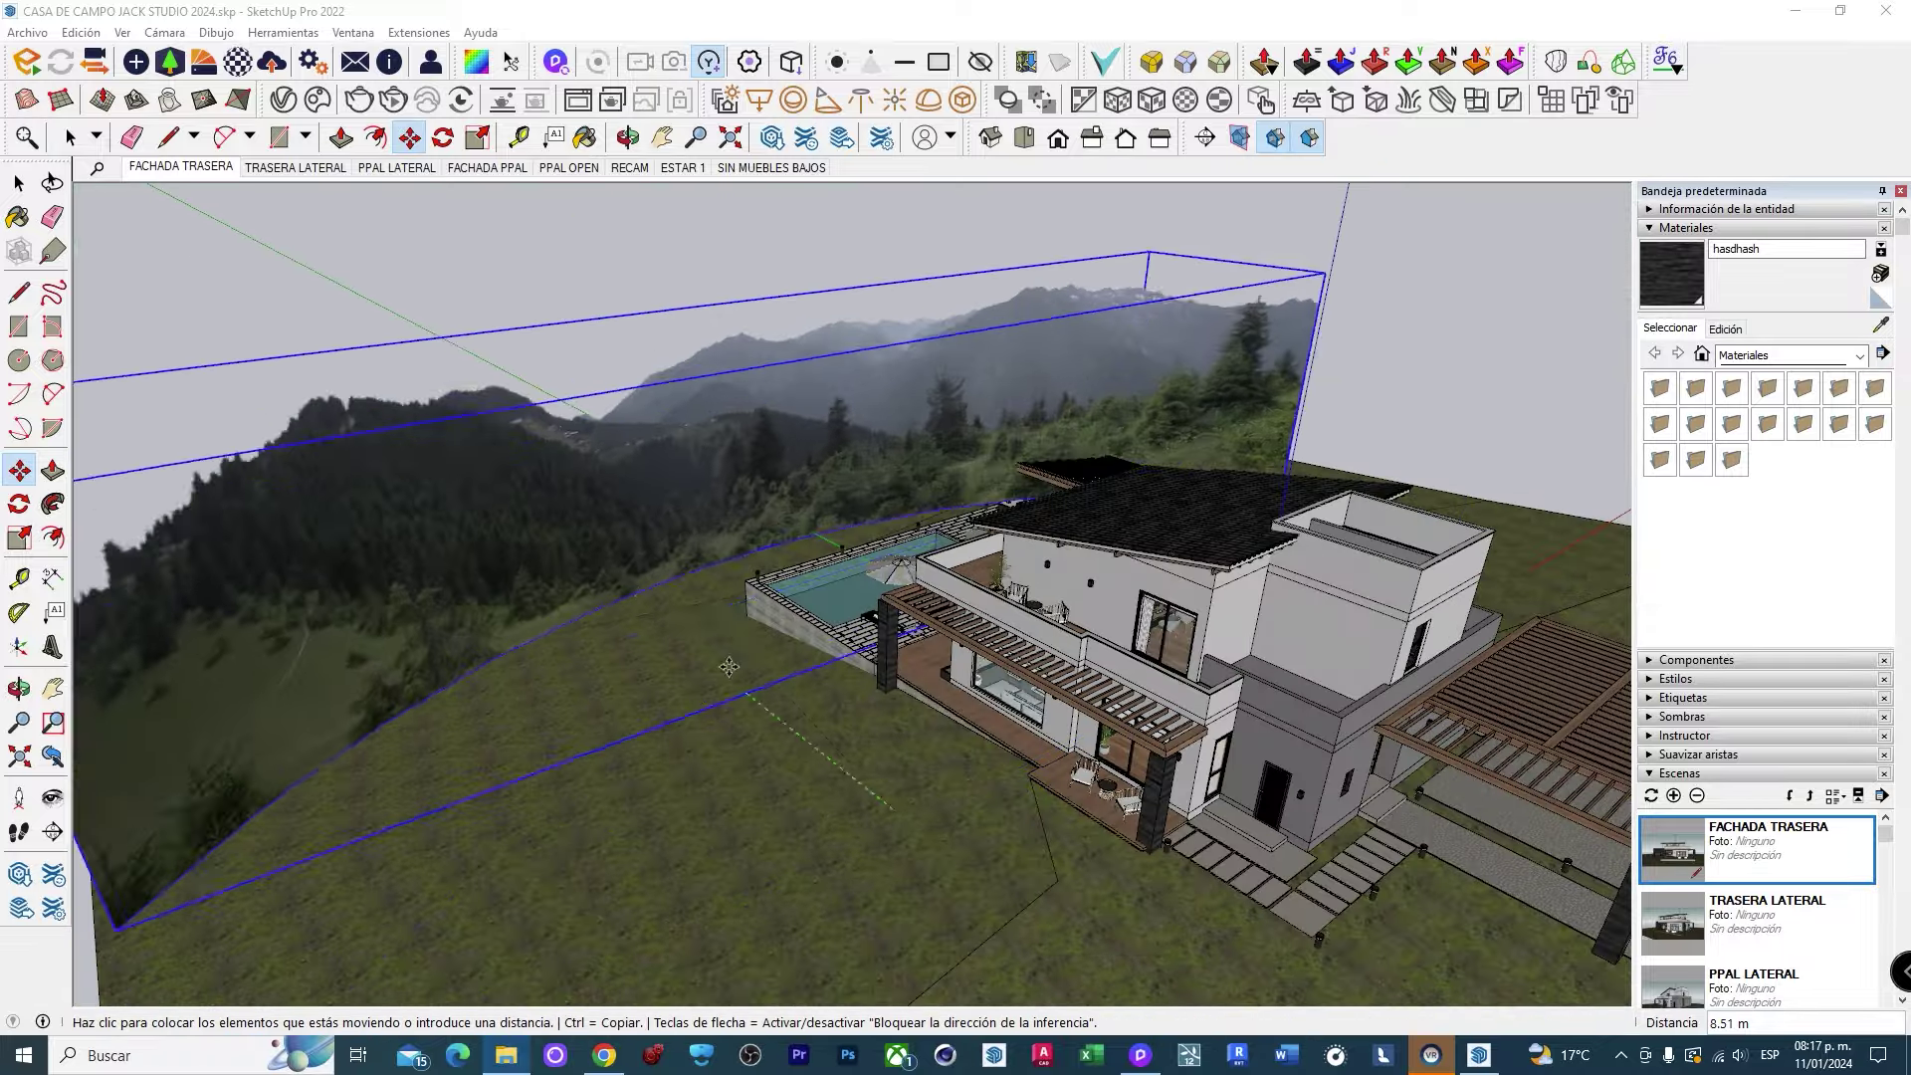
scroll(757, 631, down, 3)
middle_drag(743, 636, 757, 577)
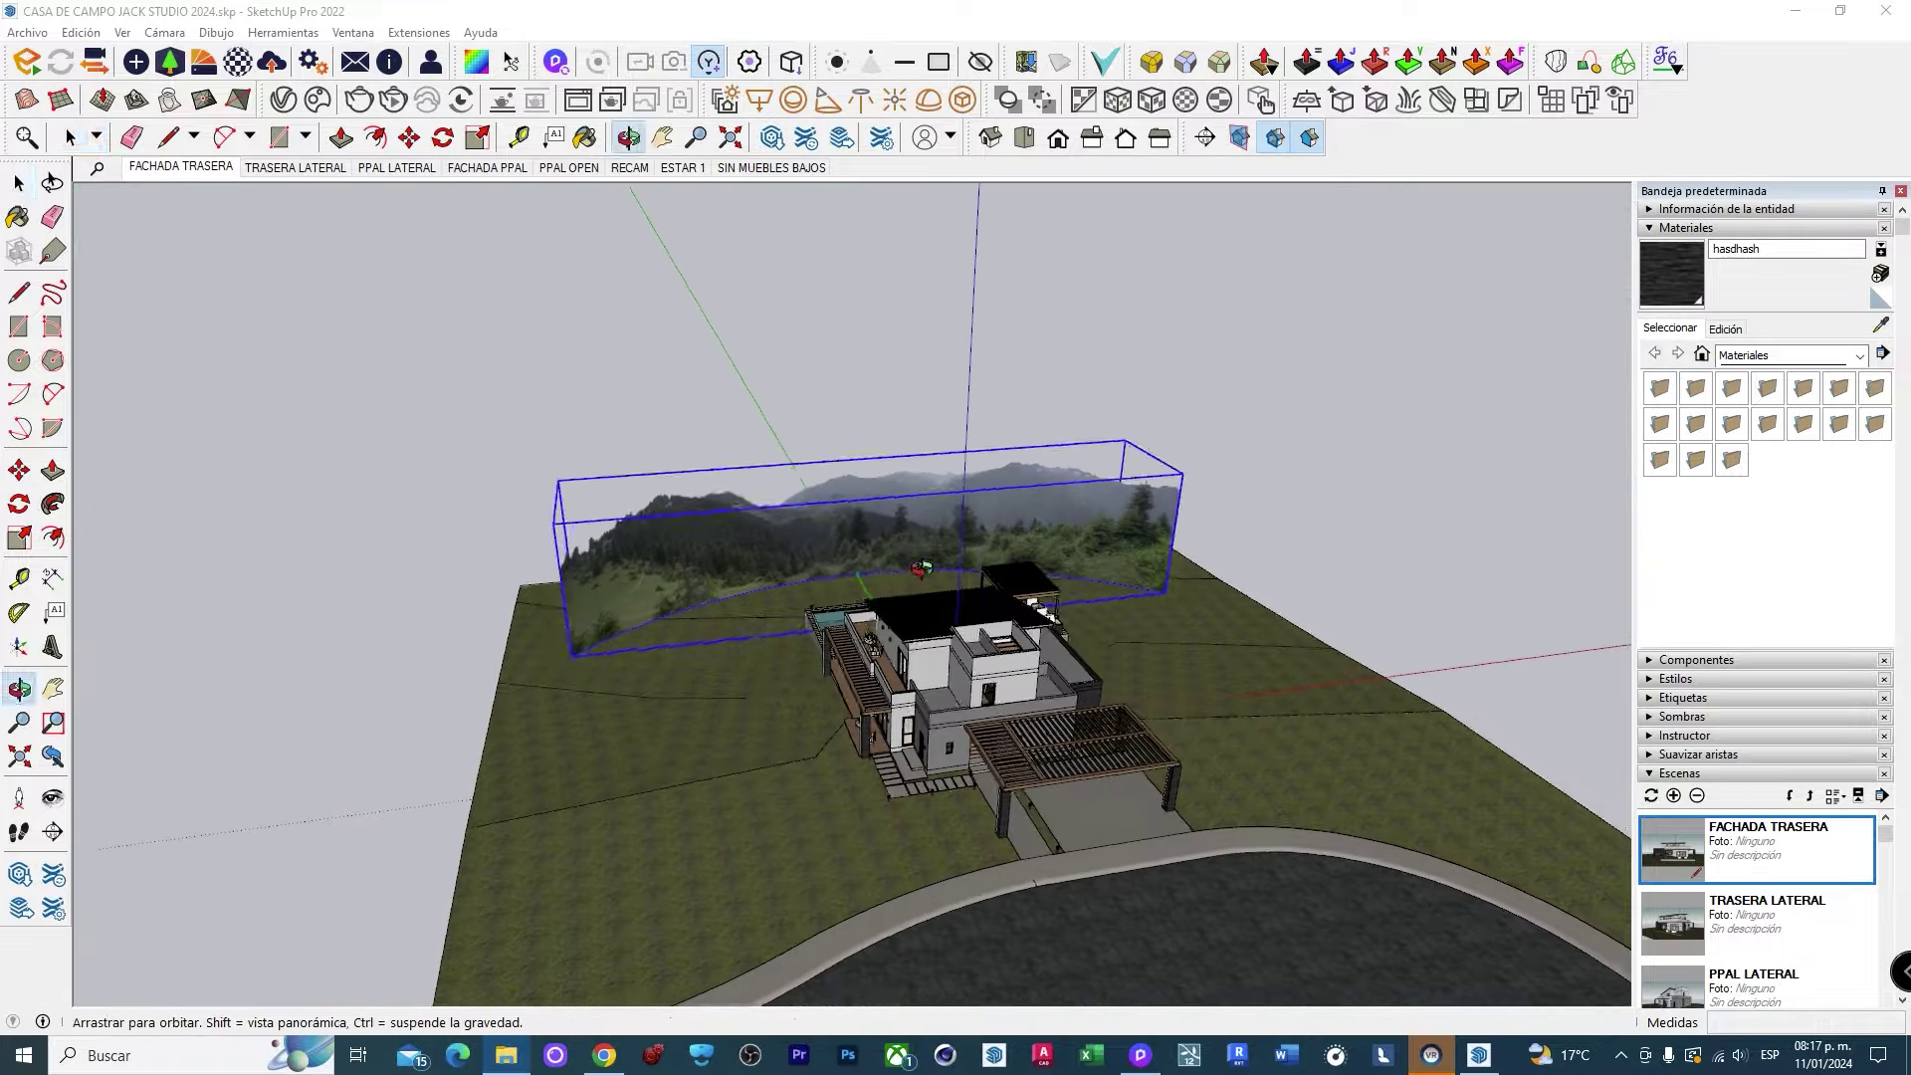
Scale the Background+01 backdrop up by 1.59 with the Scale tool.
key(s)
click(1199, 468)
click(1429, 379)
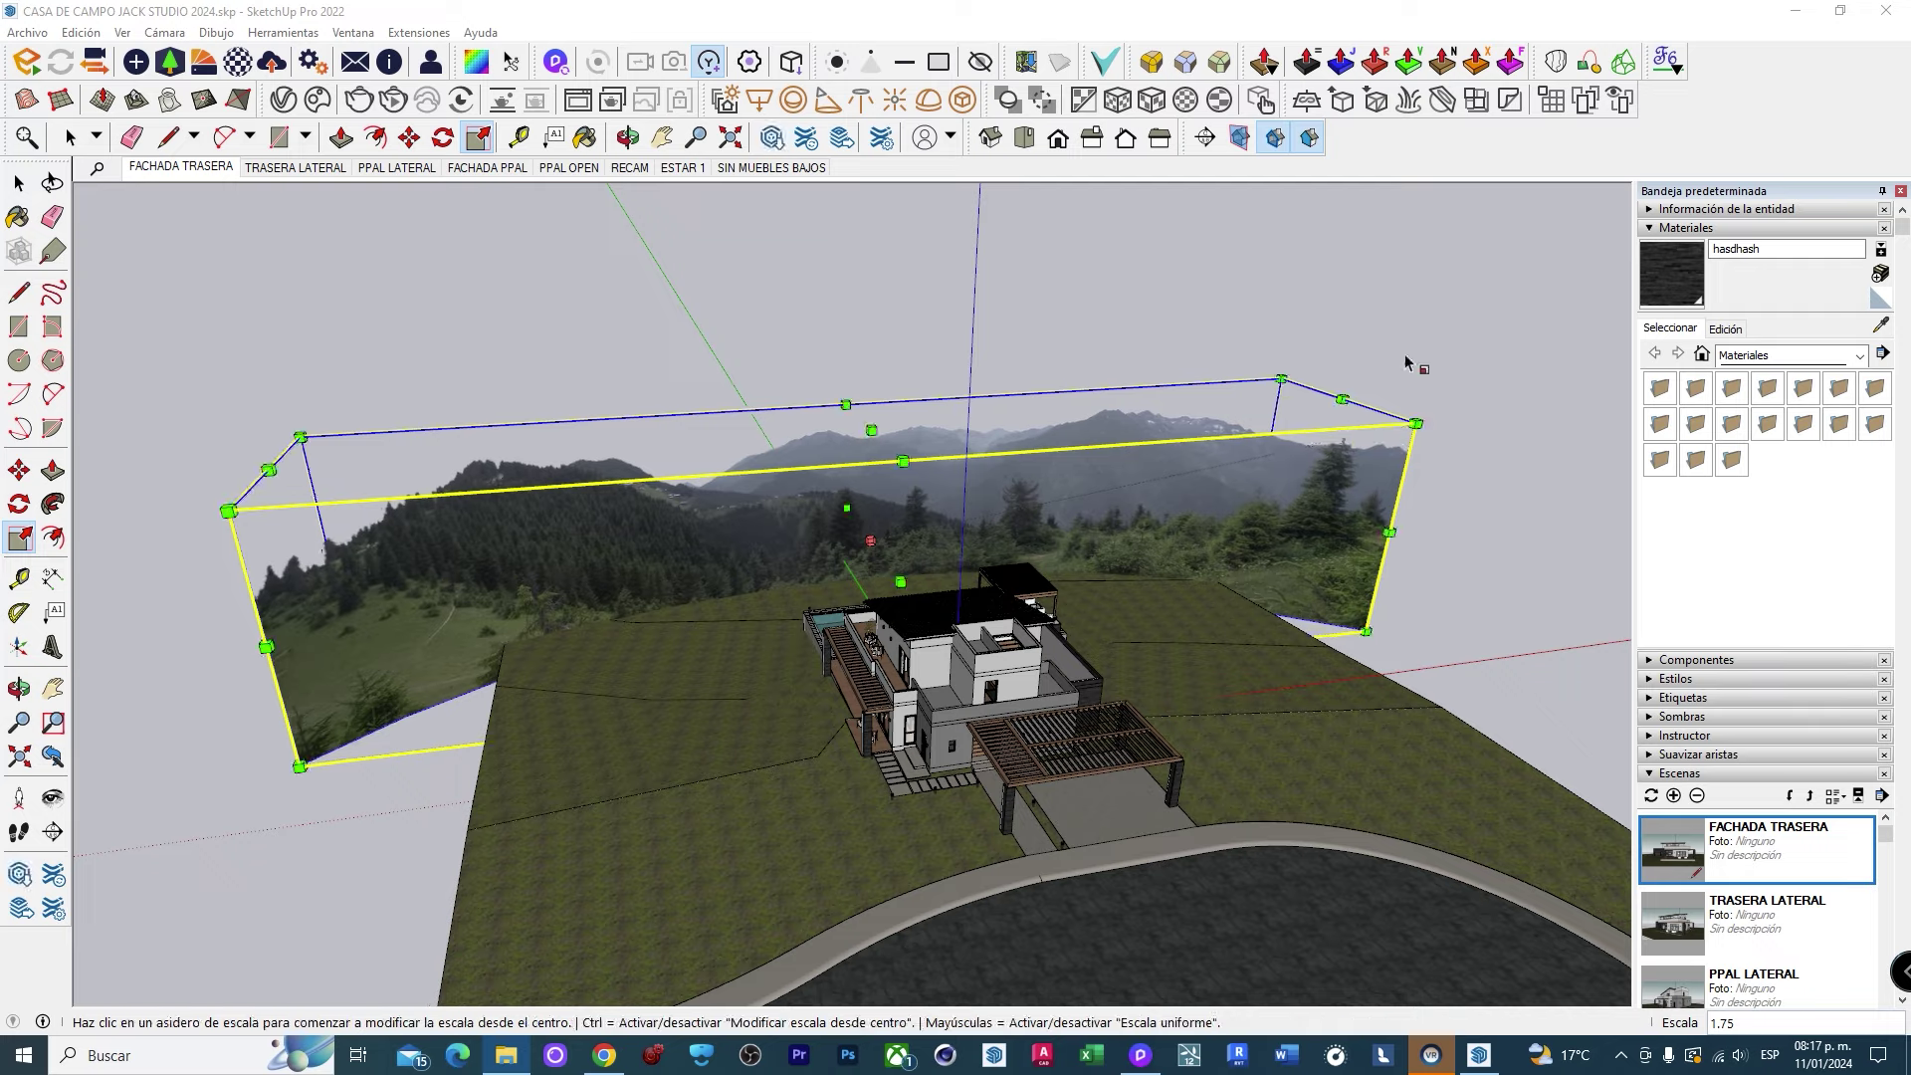
key(space)
mouse_move(839, 657)
middle_down()
mouse_move(839, 581)
mouse_move(778, 565)
mouse_move(798, 624)
mouse_move(804, 604)
mouse_move(518, 584)
mouse_move(679, 546)
mouse_move(1266, 485)
middle_up()
scroll(839, 582, up, 3)
scroll(797, 623, down, 3)
scroll(834, 653, up, 4)
scroll(834, 653, up, 2)
scroll(805, 604, up, 2)
scroll(805, 604, down, 2)
scroll(518, 585, down, 3)
Undo an oversized second enlargement of the backdrop, then view the house's side and rear.
click(679, 546)
key(s)
drag(1268, 477, 1491, 426)
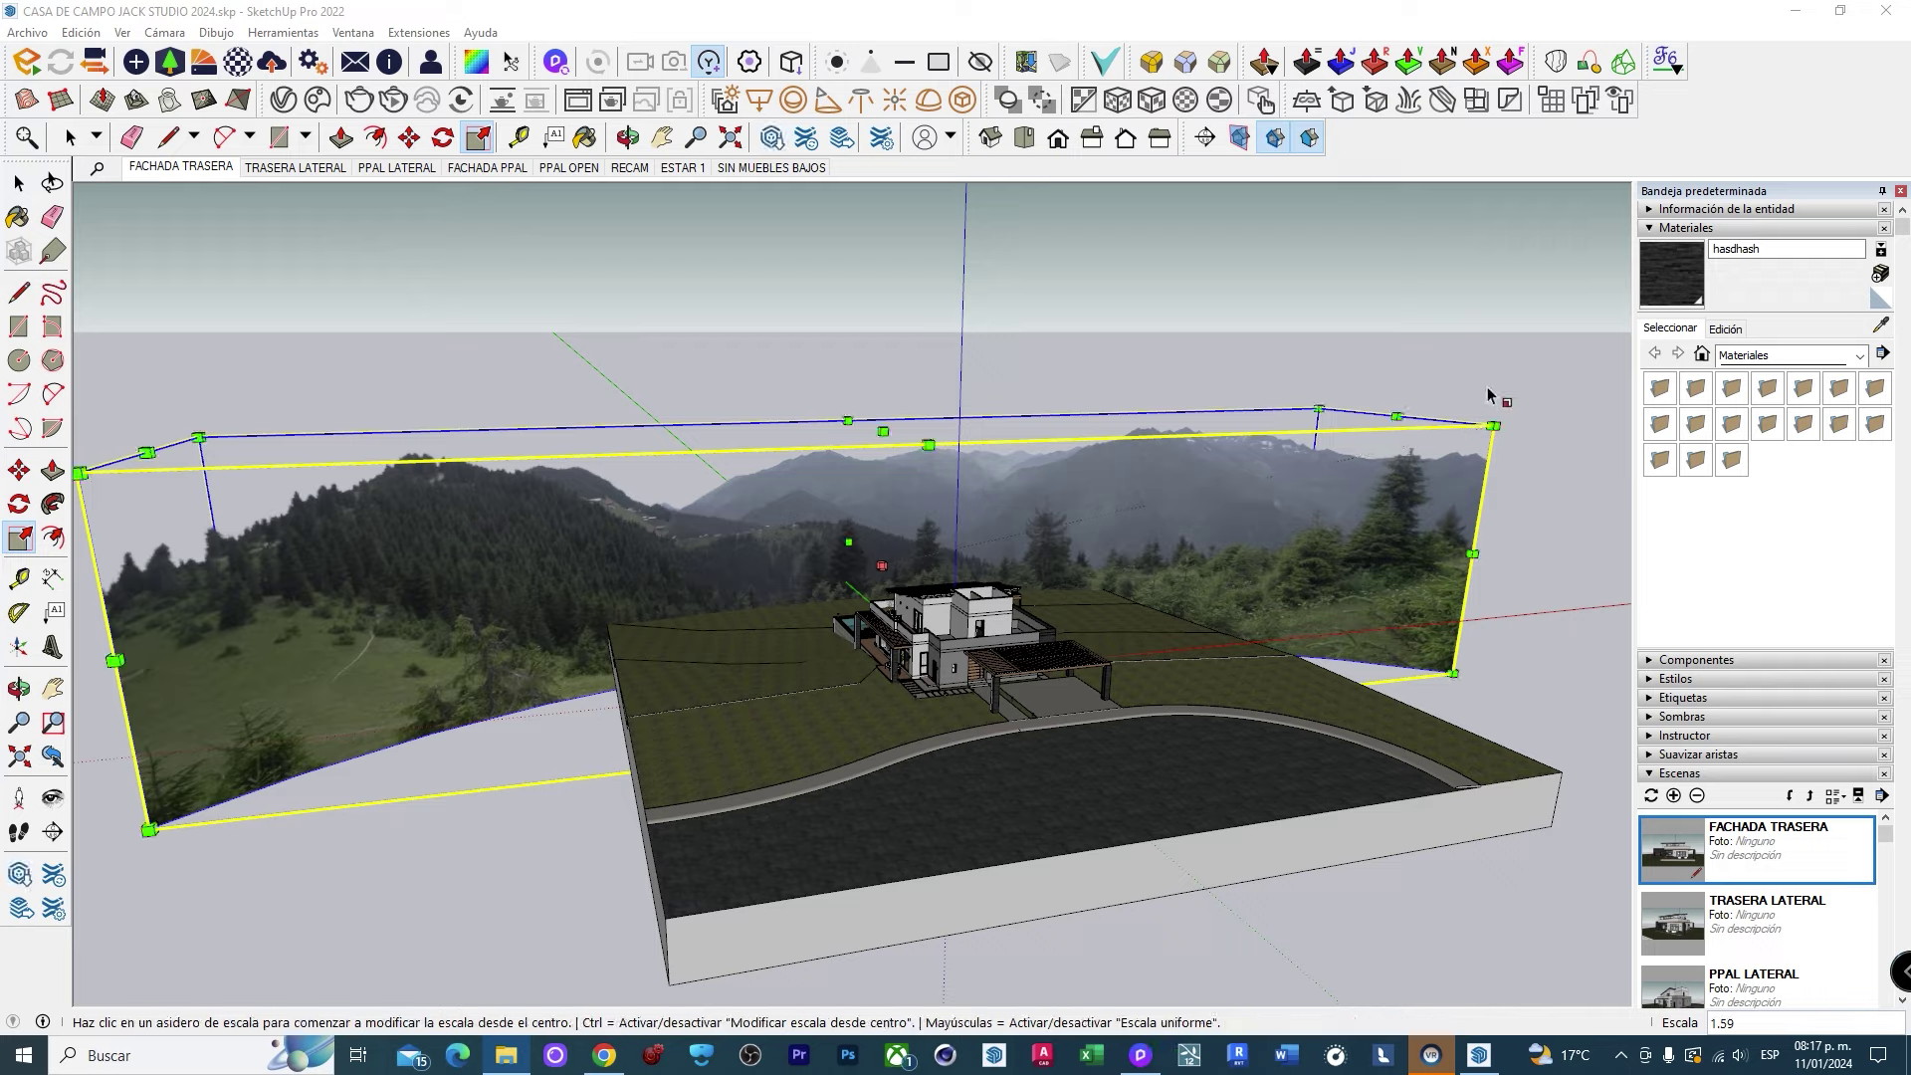
key(m)
key(ctrl+z)
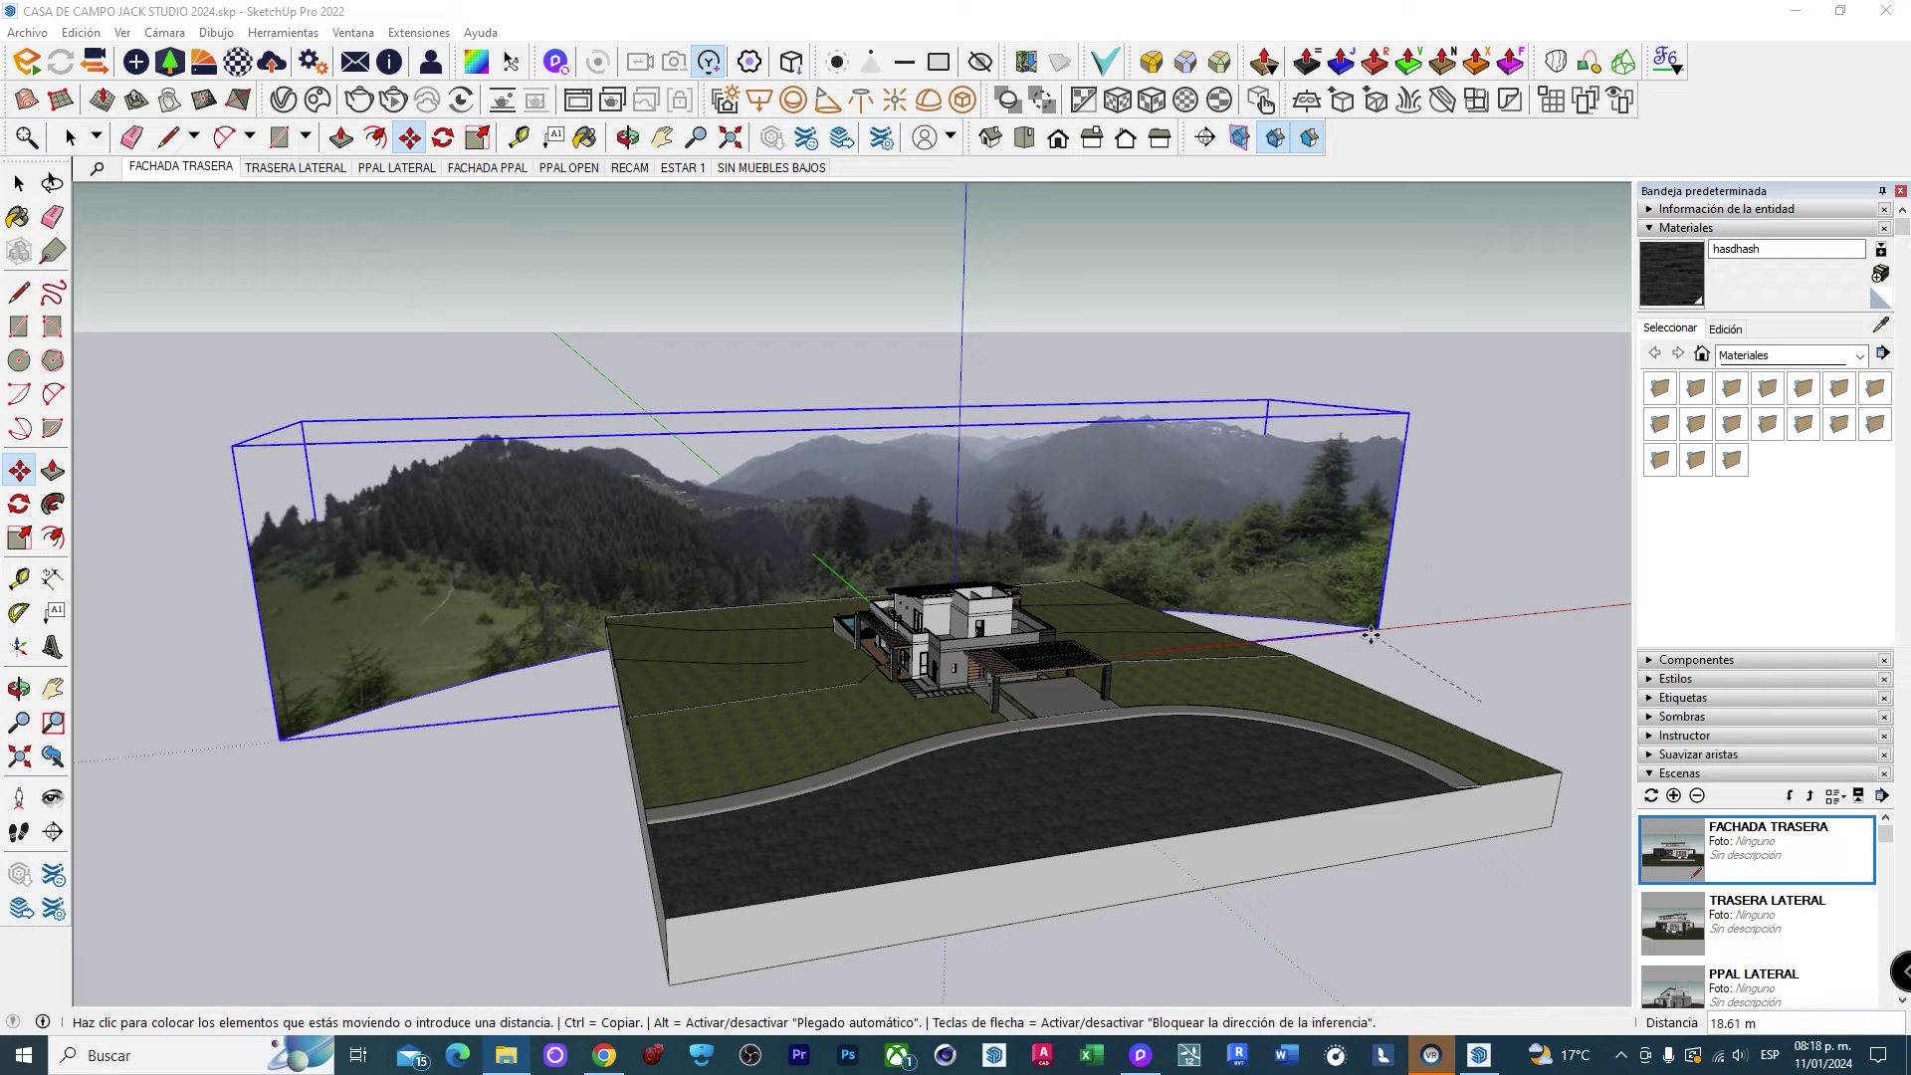
scroll(995, 598, up, 5)
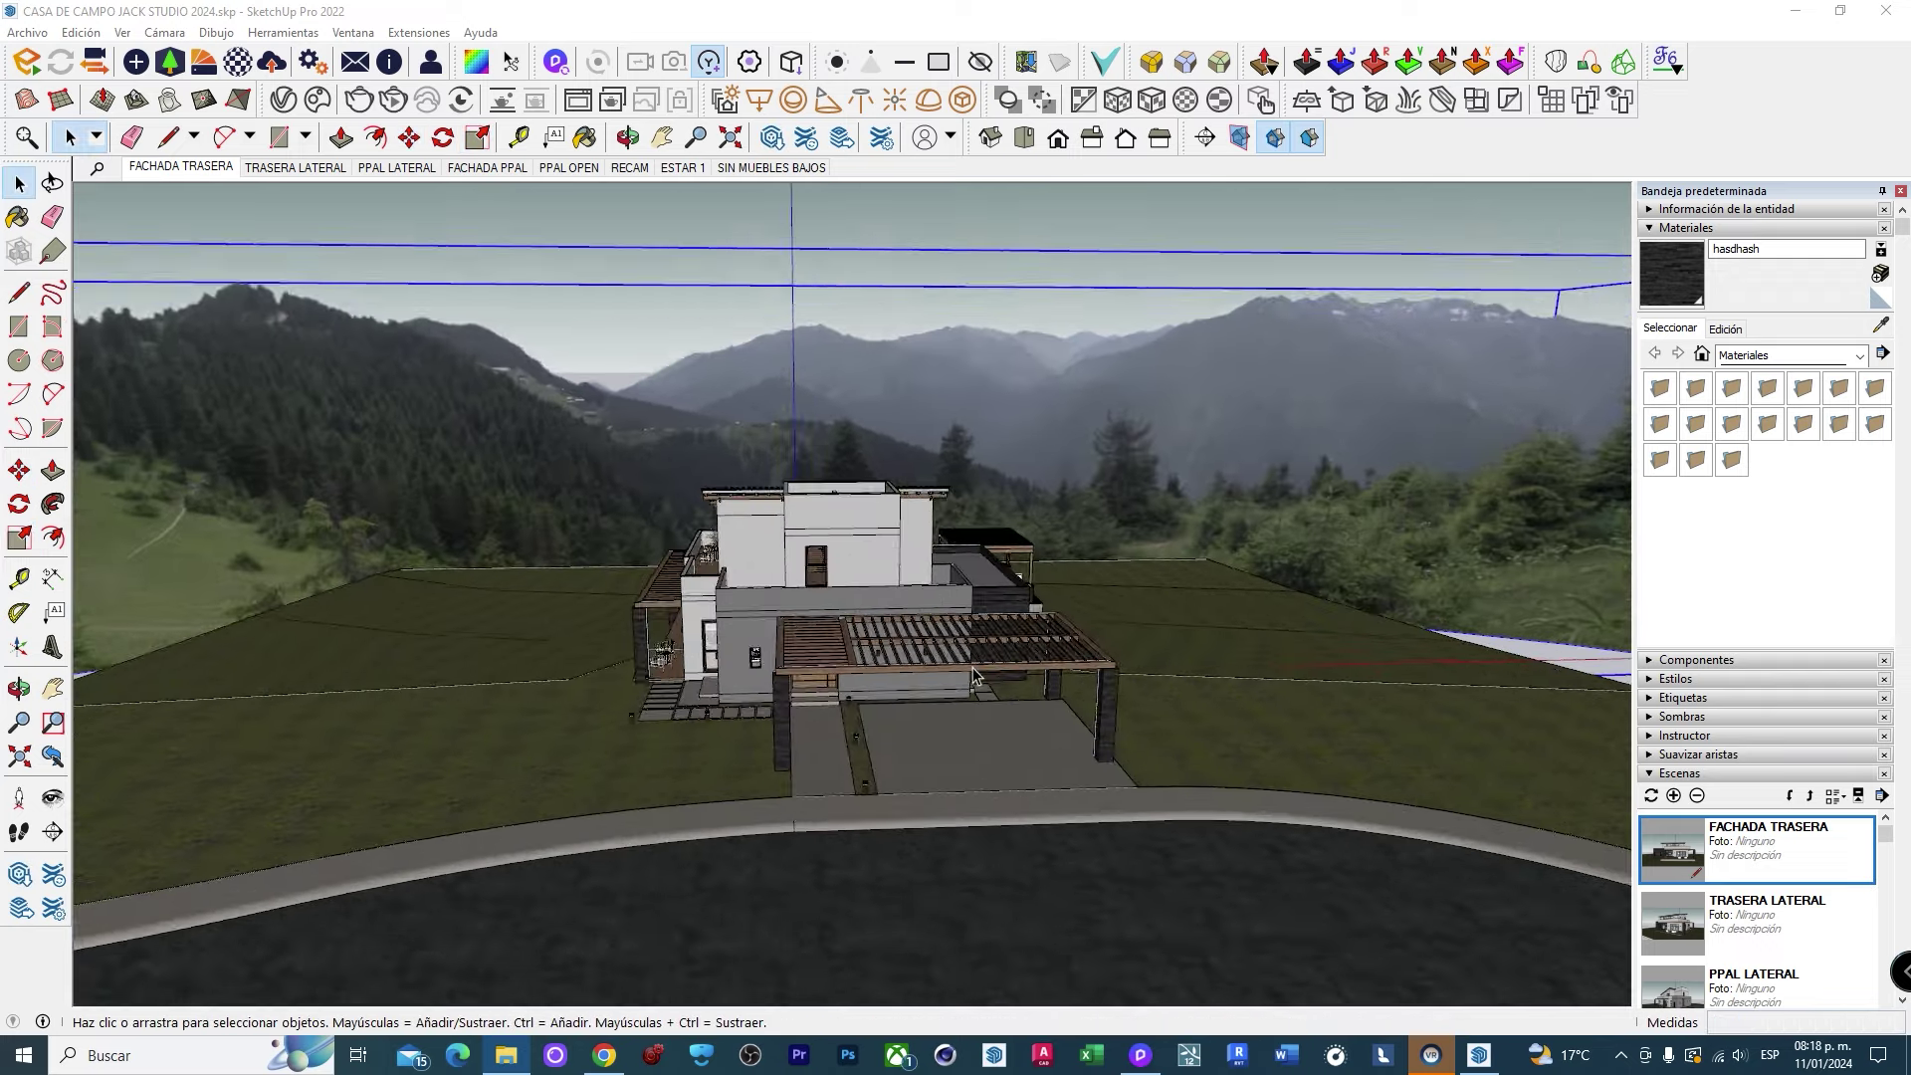
mouse_move(996, 597)
middle_down()
mouse_move(776, 525)
mouse_move(799, 617)
middle_up()
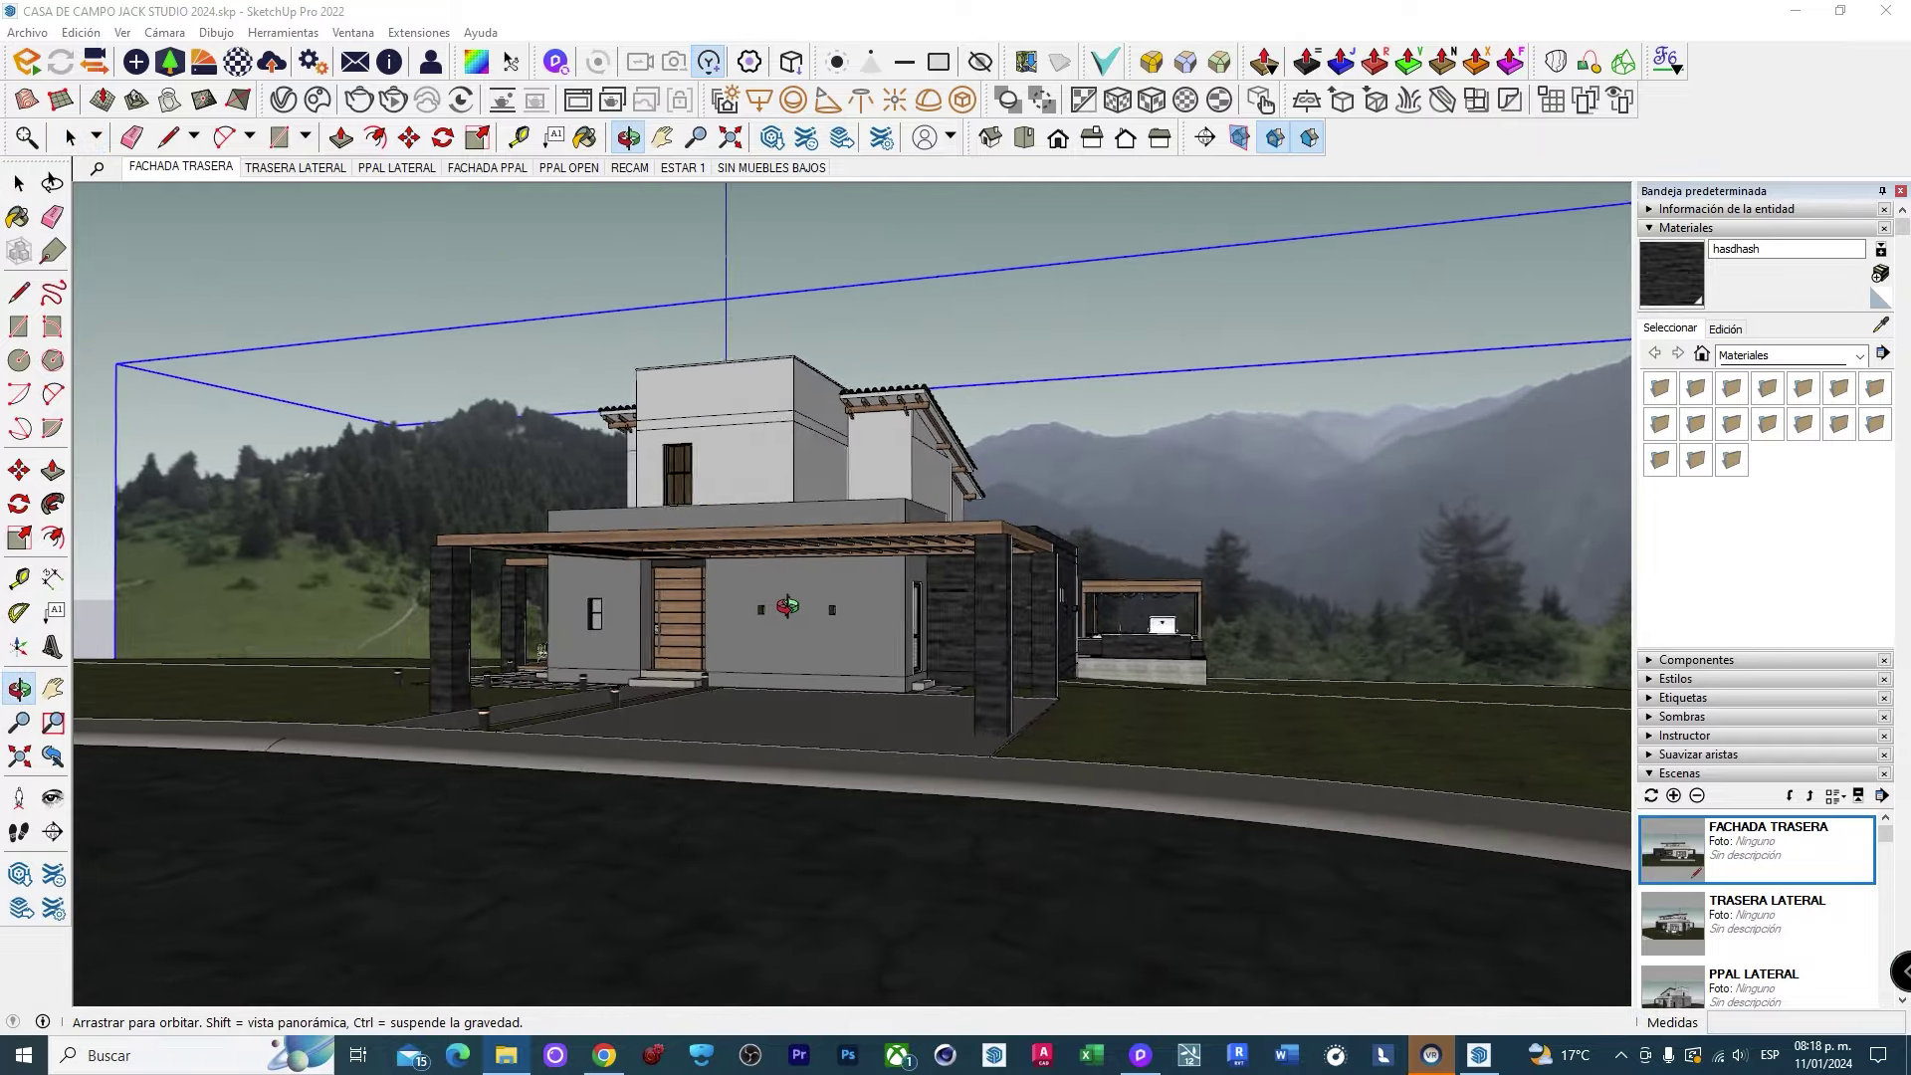
middle_drag(799, 617, 1451, 778)
scroll(1295, 717, down, 5)
Move the panorama backdrop to a new spot behind the house.
scroll(1095, 677, down, 5)
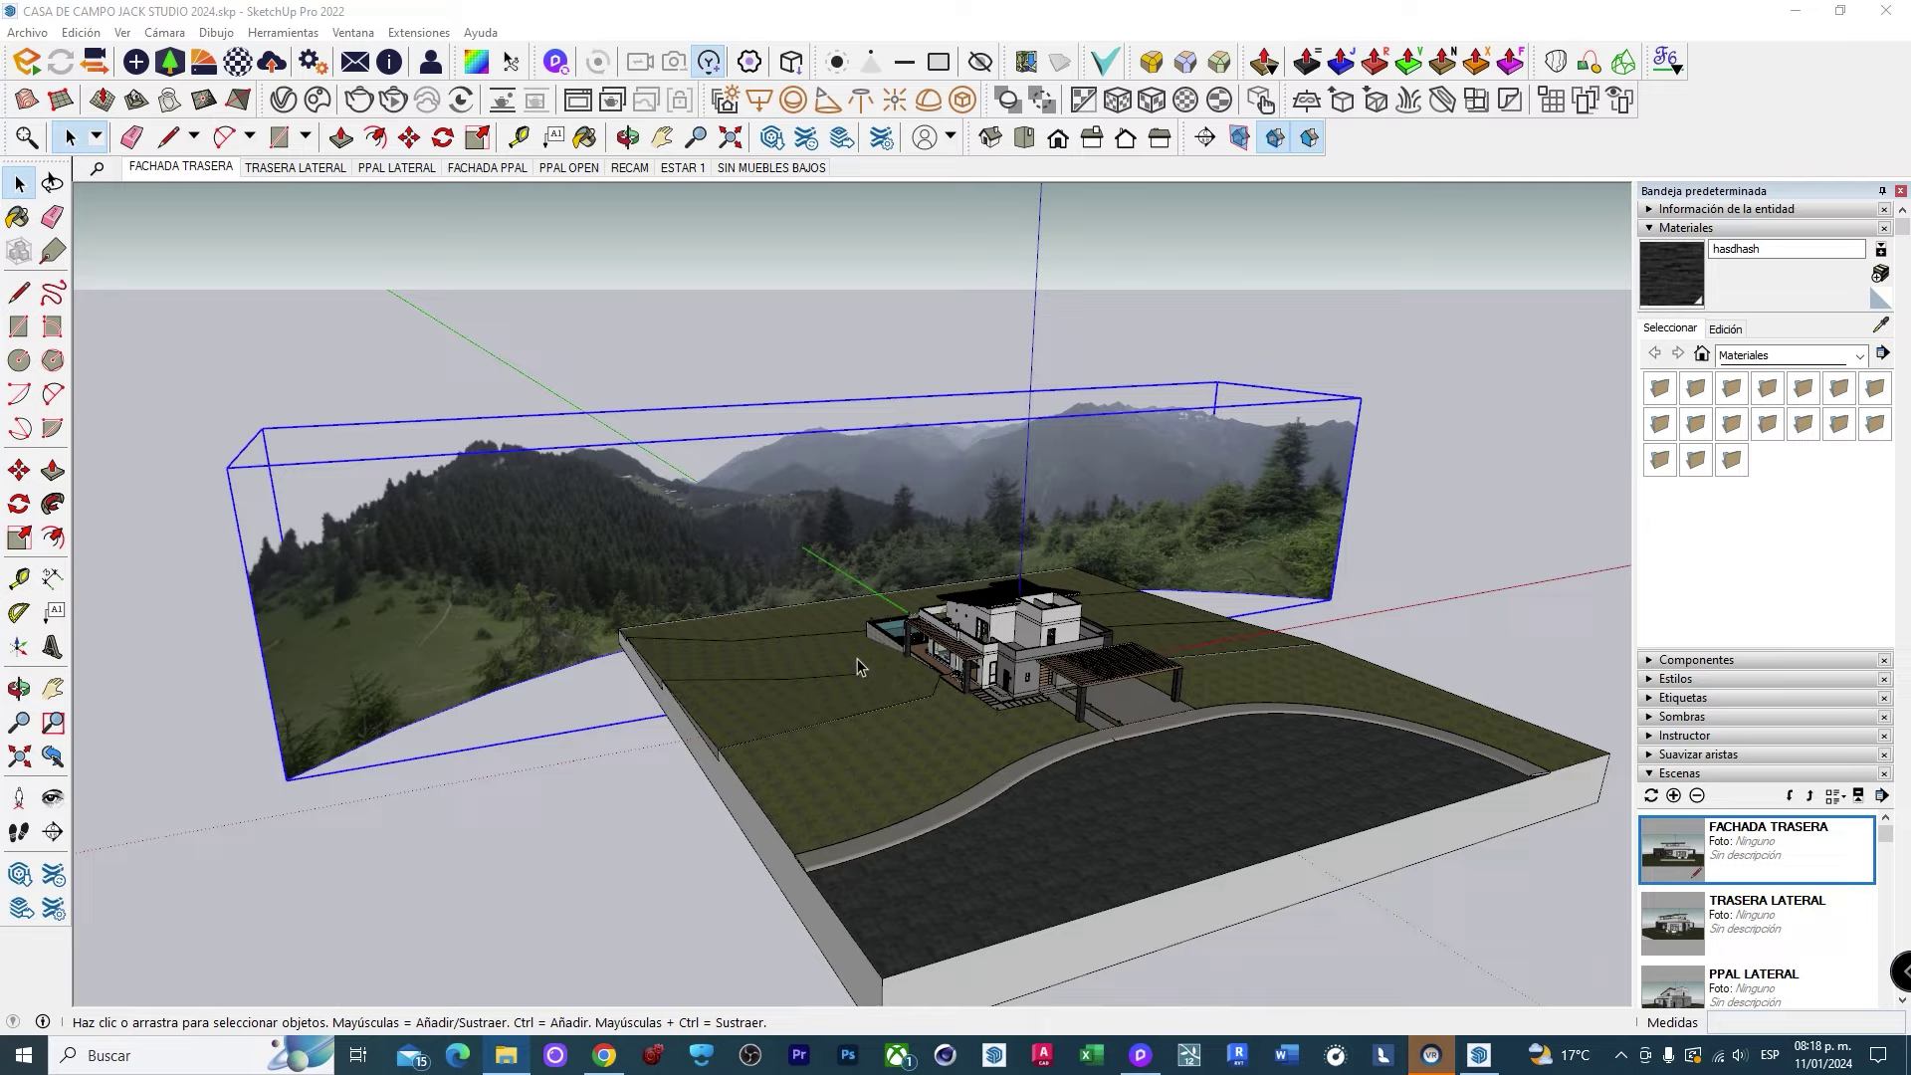
scroll(991, 631, down, 2)
key(q)
click(730, 726)
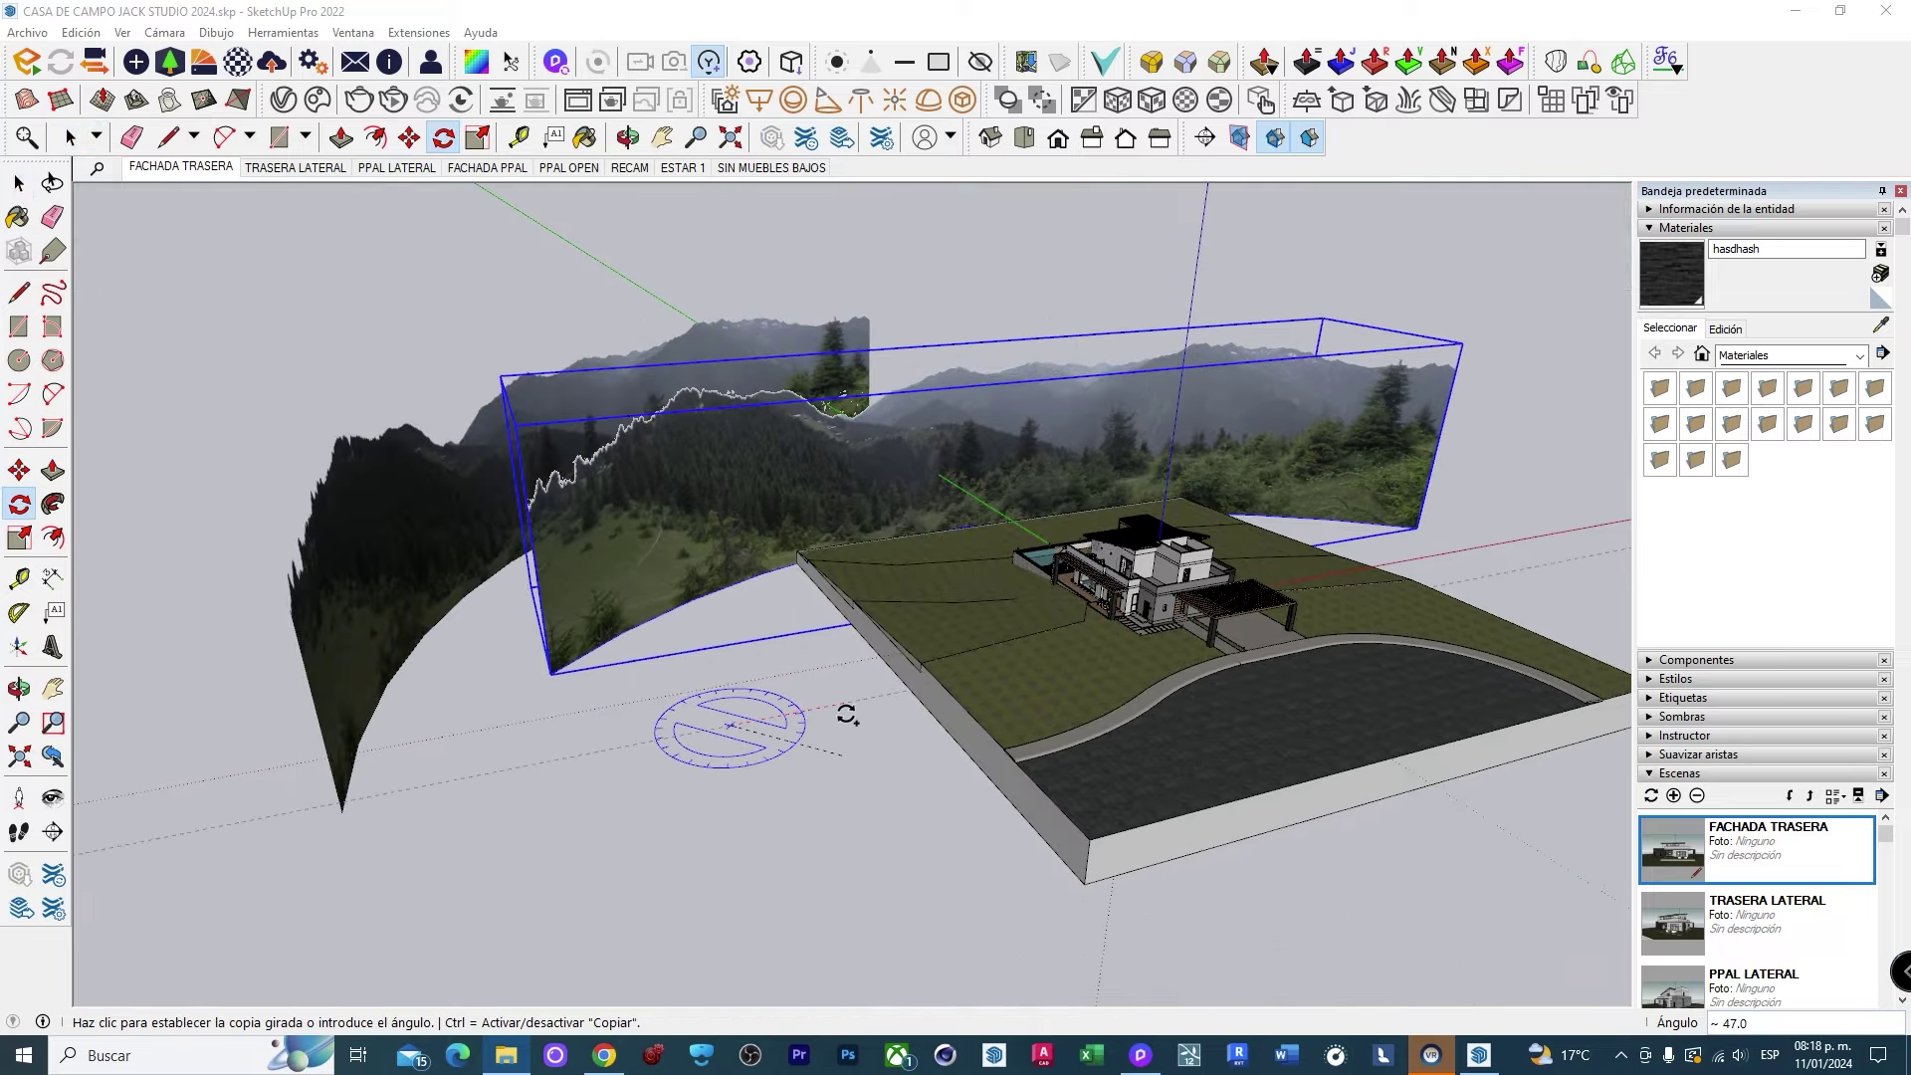
key(m)
scroll(703, 696, up, 3)
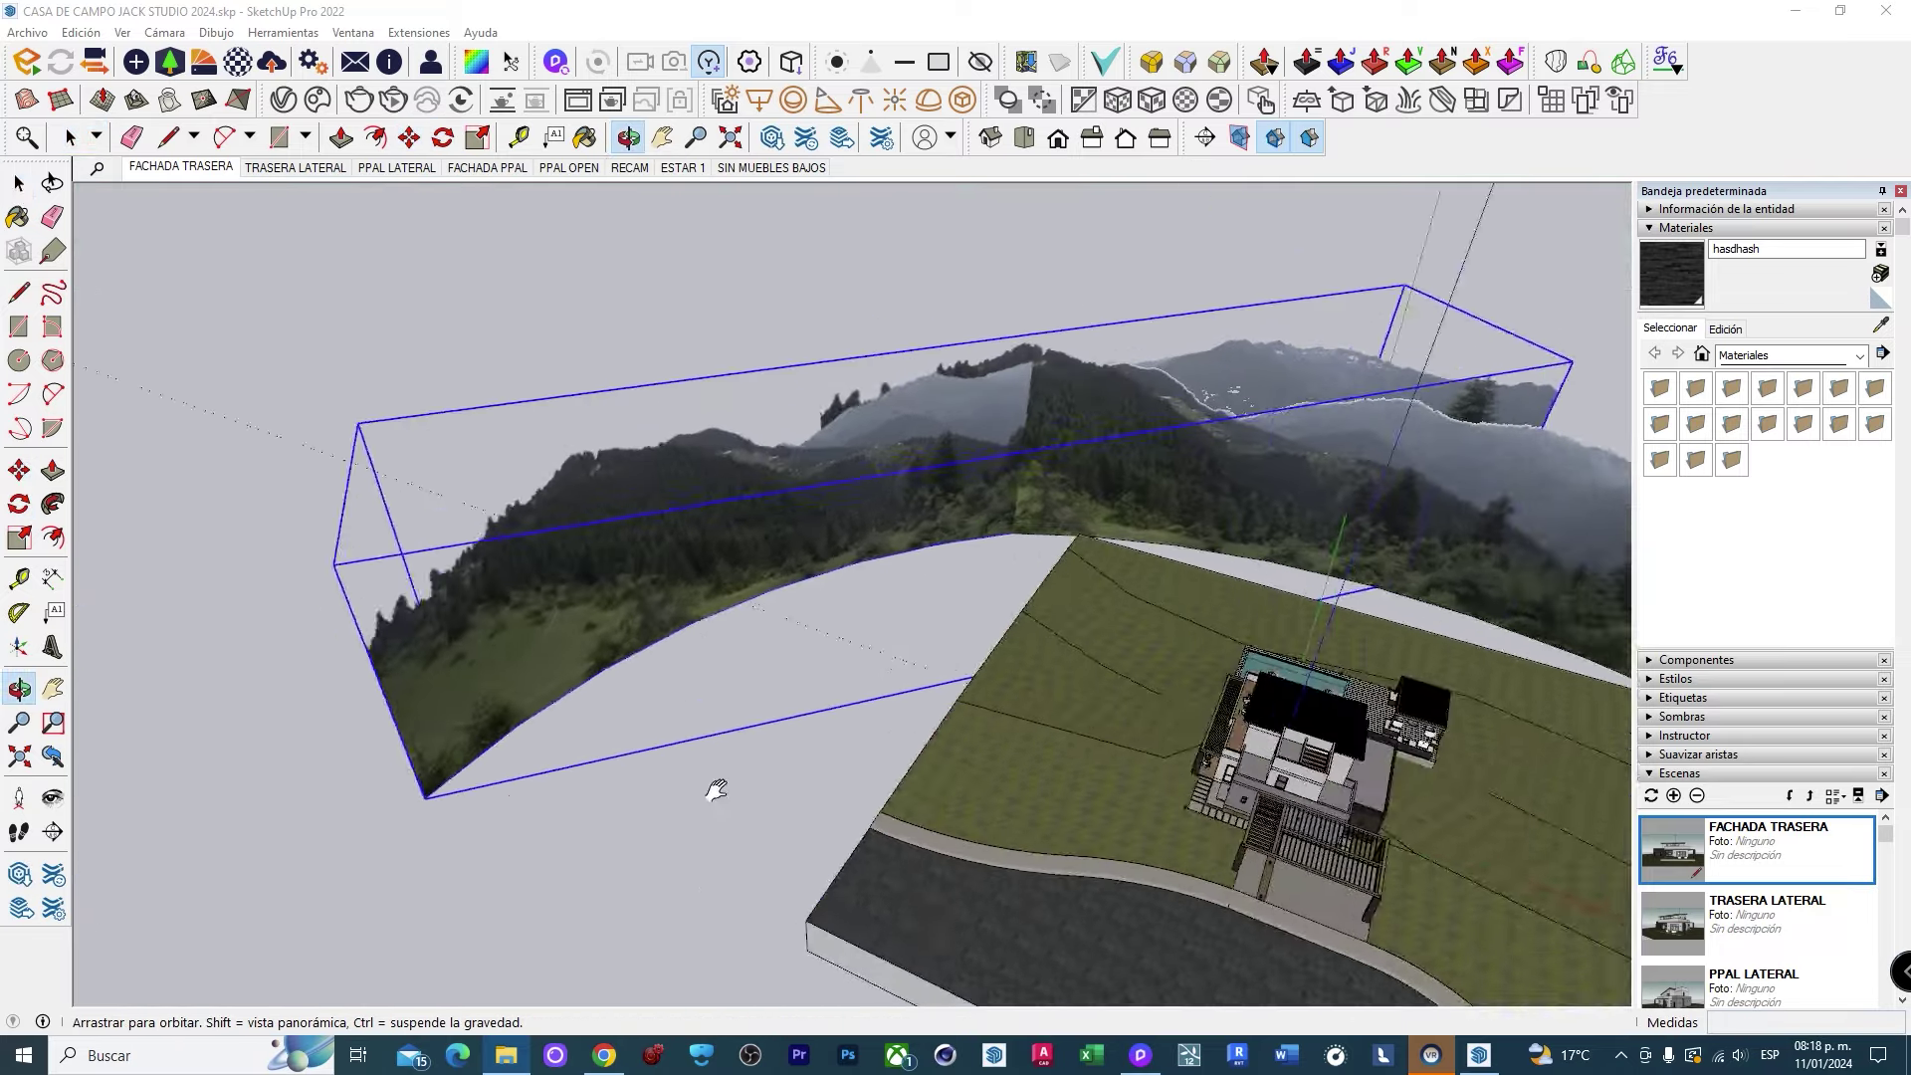
scroll(713, 789, up, 3)
click(570, 657)
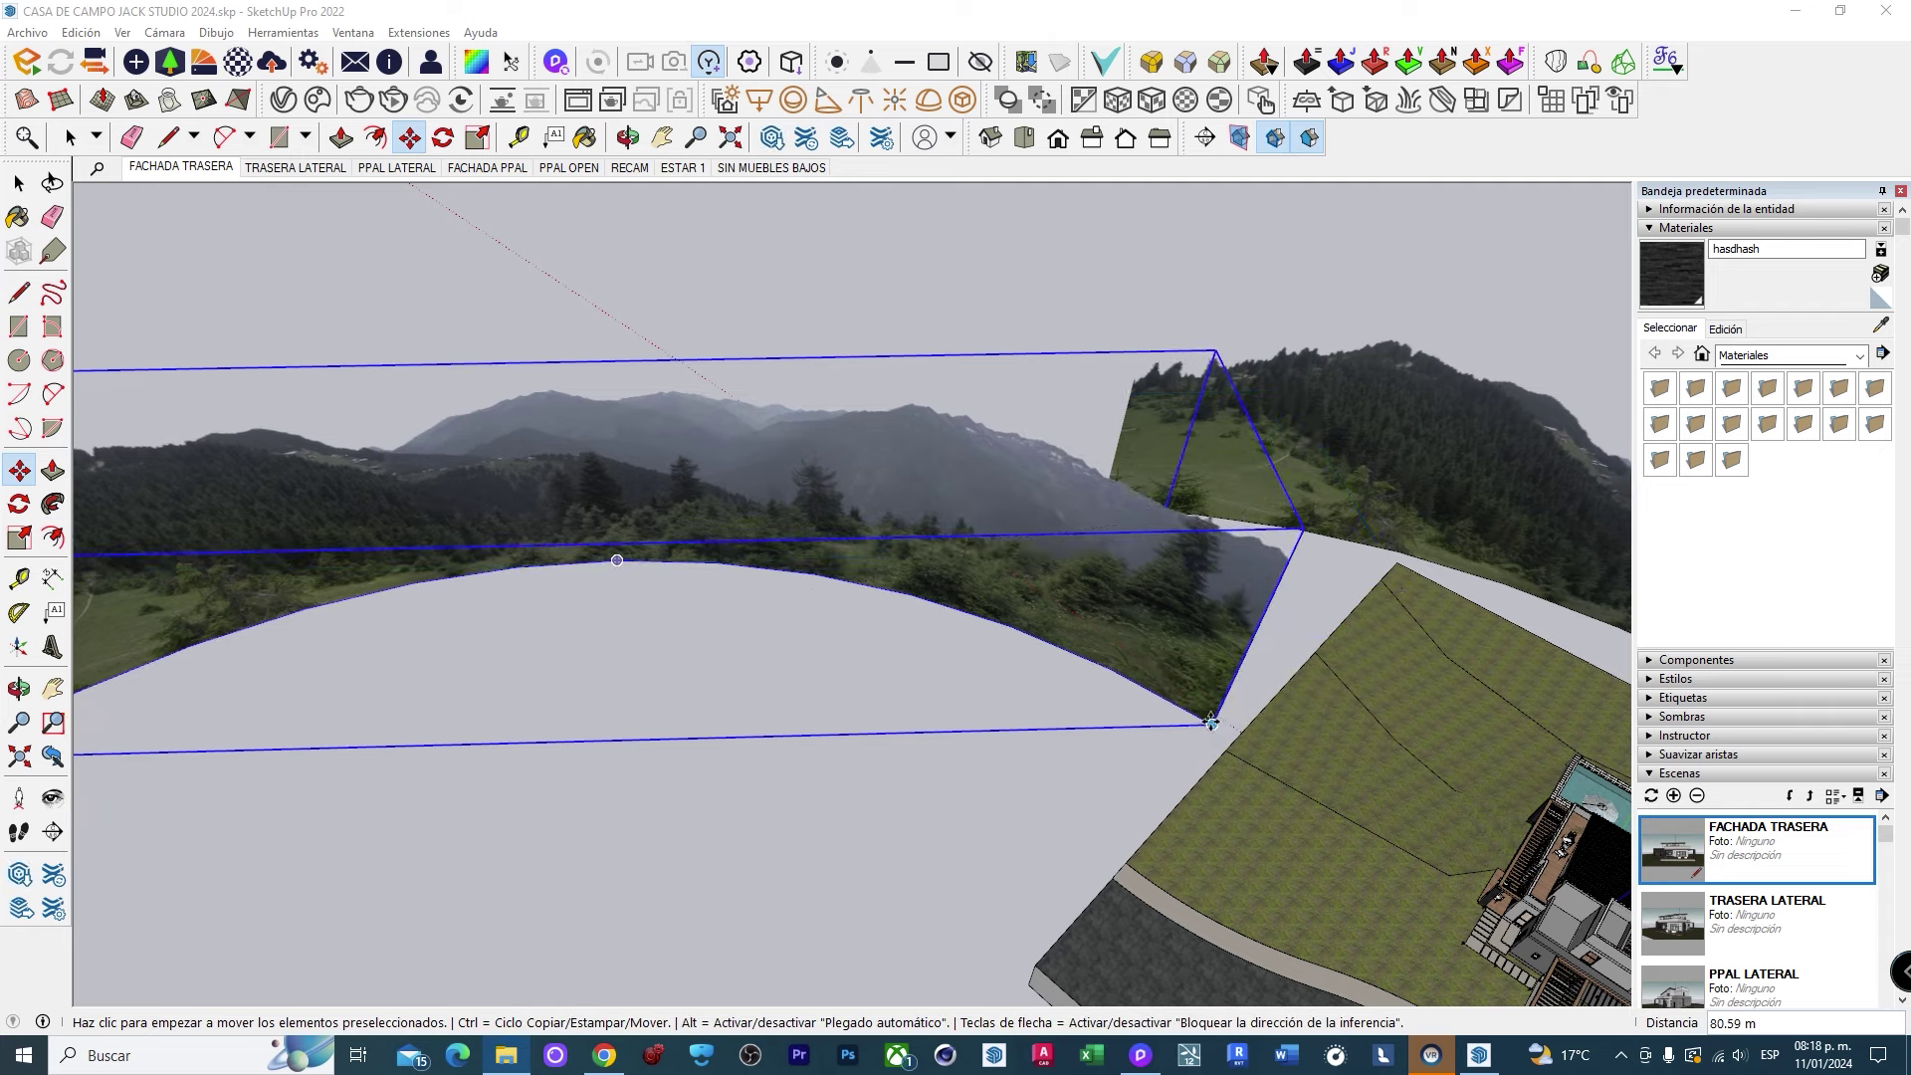
click(1211, 721)
click(1105, 511)
Rotate the backdrop about 65 degrees around its corner.
key(q)
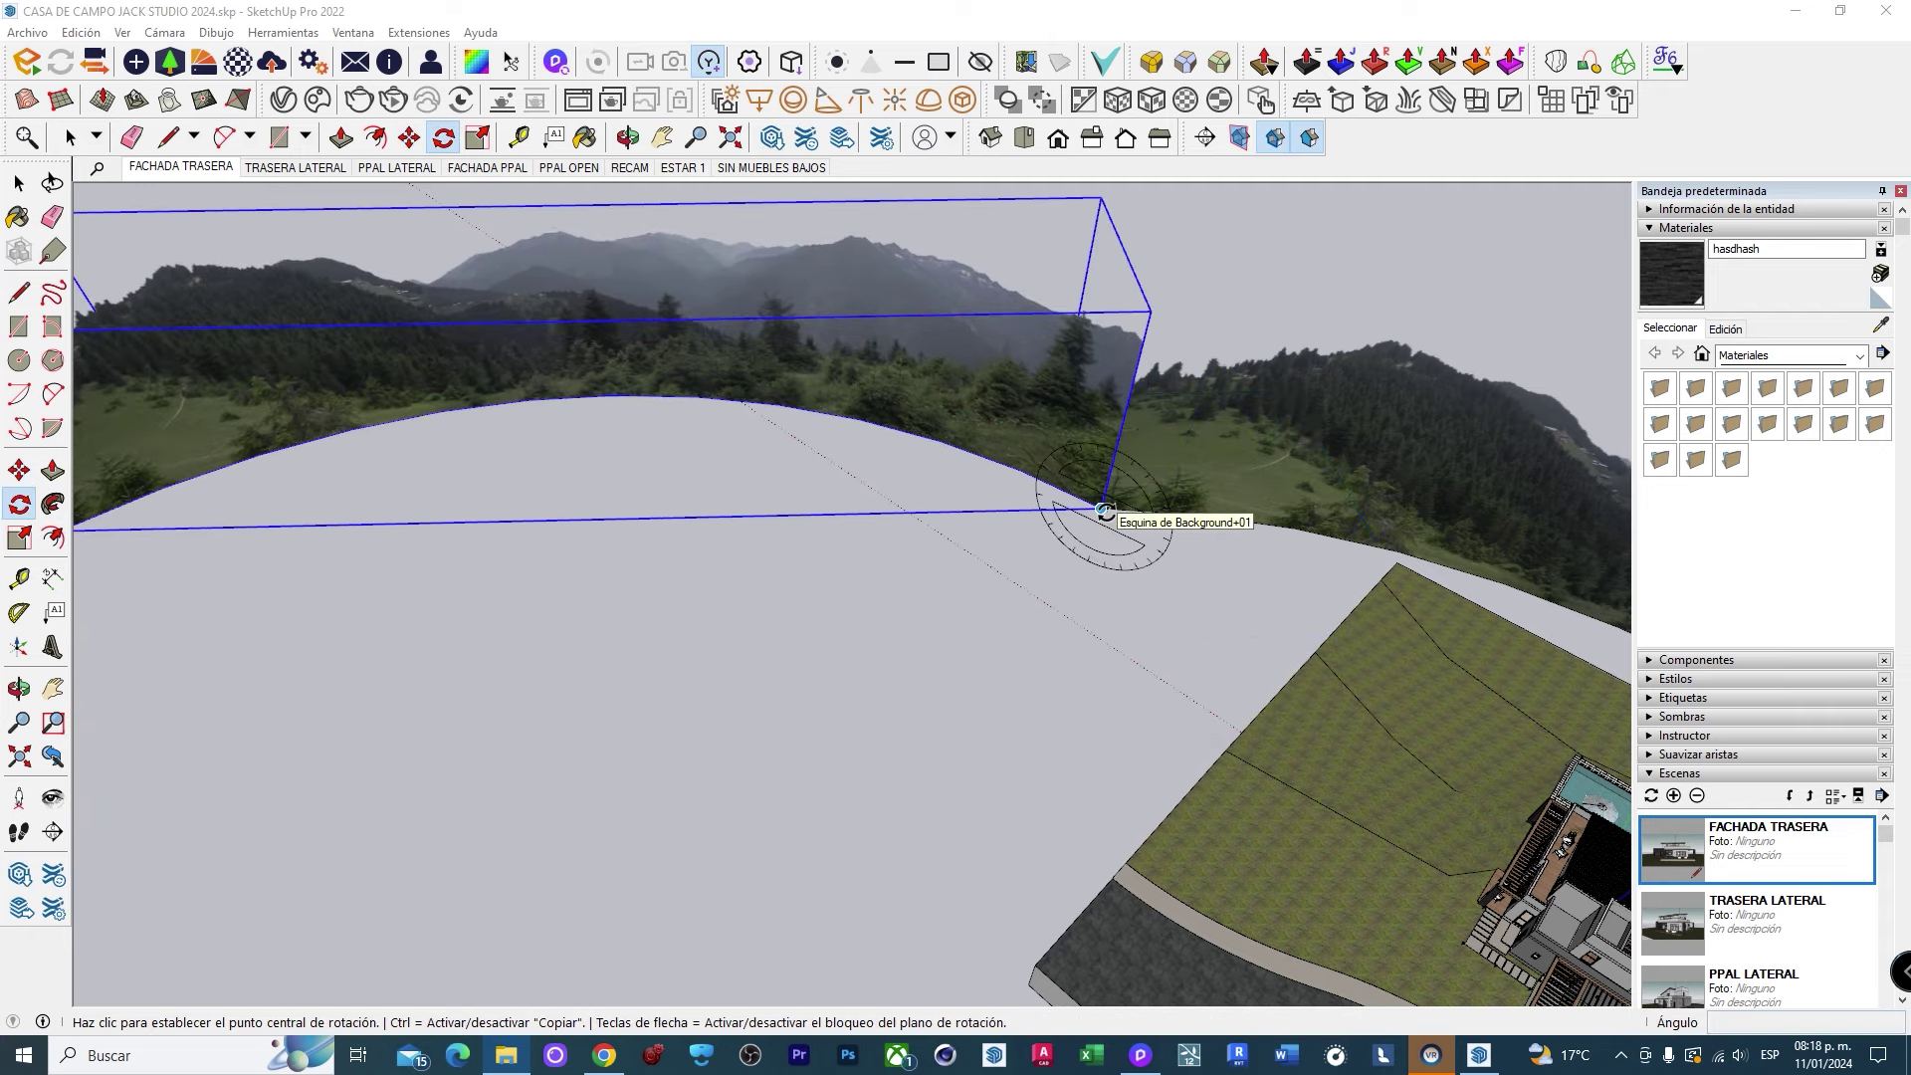
click(1105, 511)
click(798, 524)
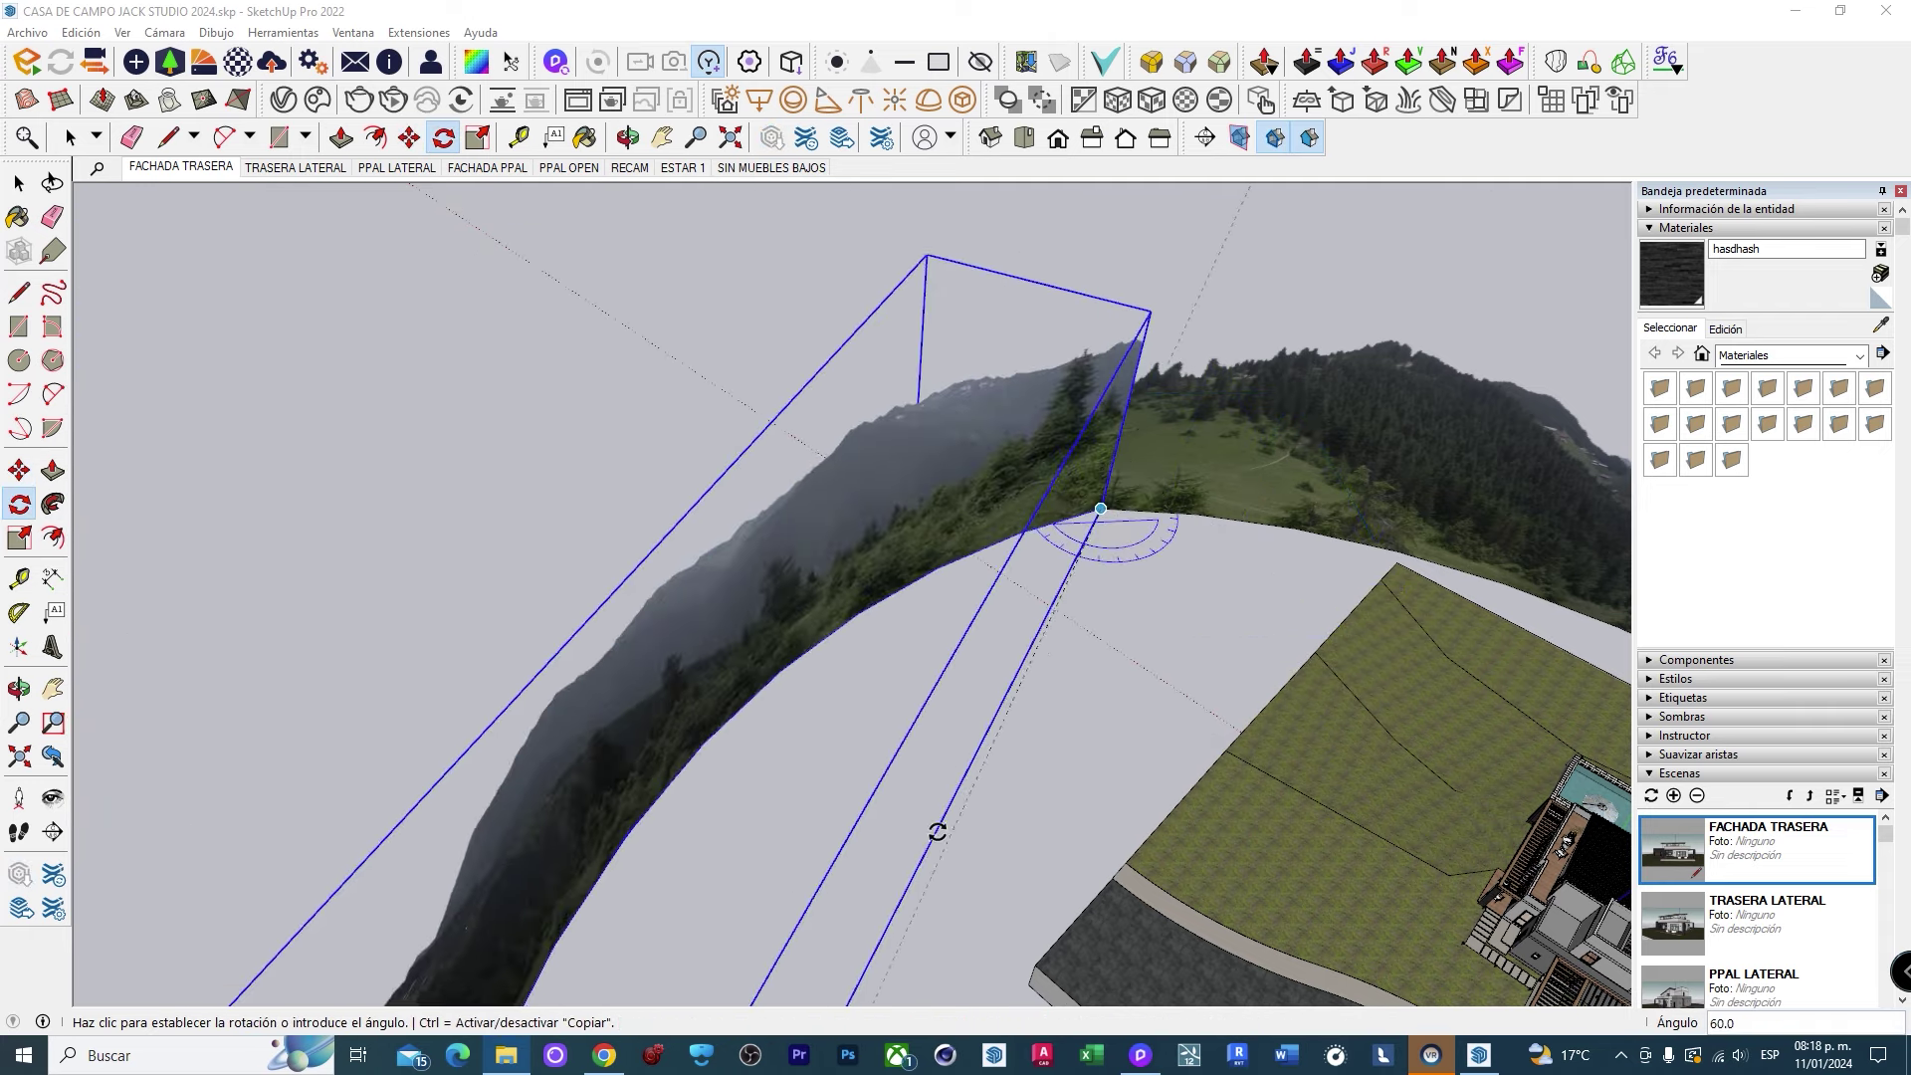
click(981, 867)
middle_drag(1115, 592, 1025, 405)
Shift the backdrop slightly lower and view the house's side and front.
key(space)
key(m)
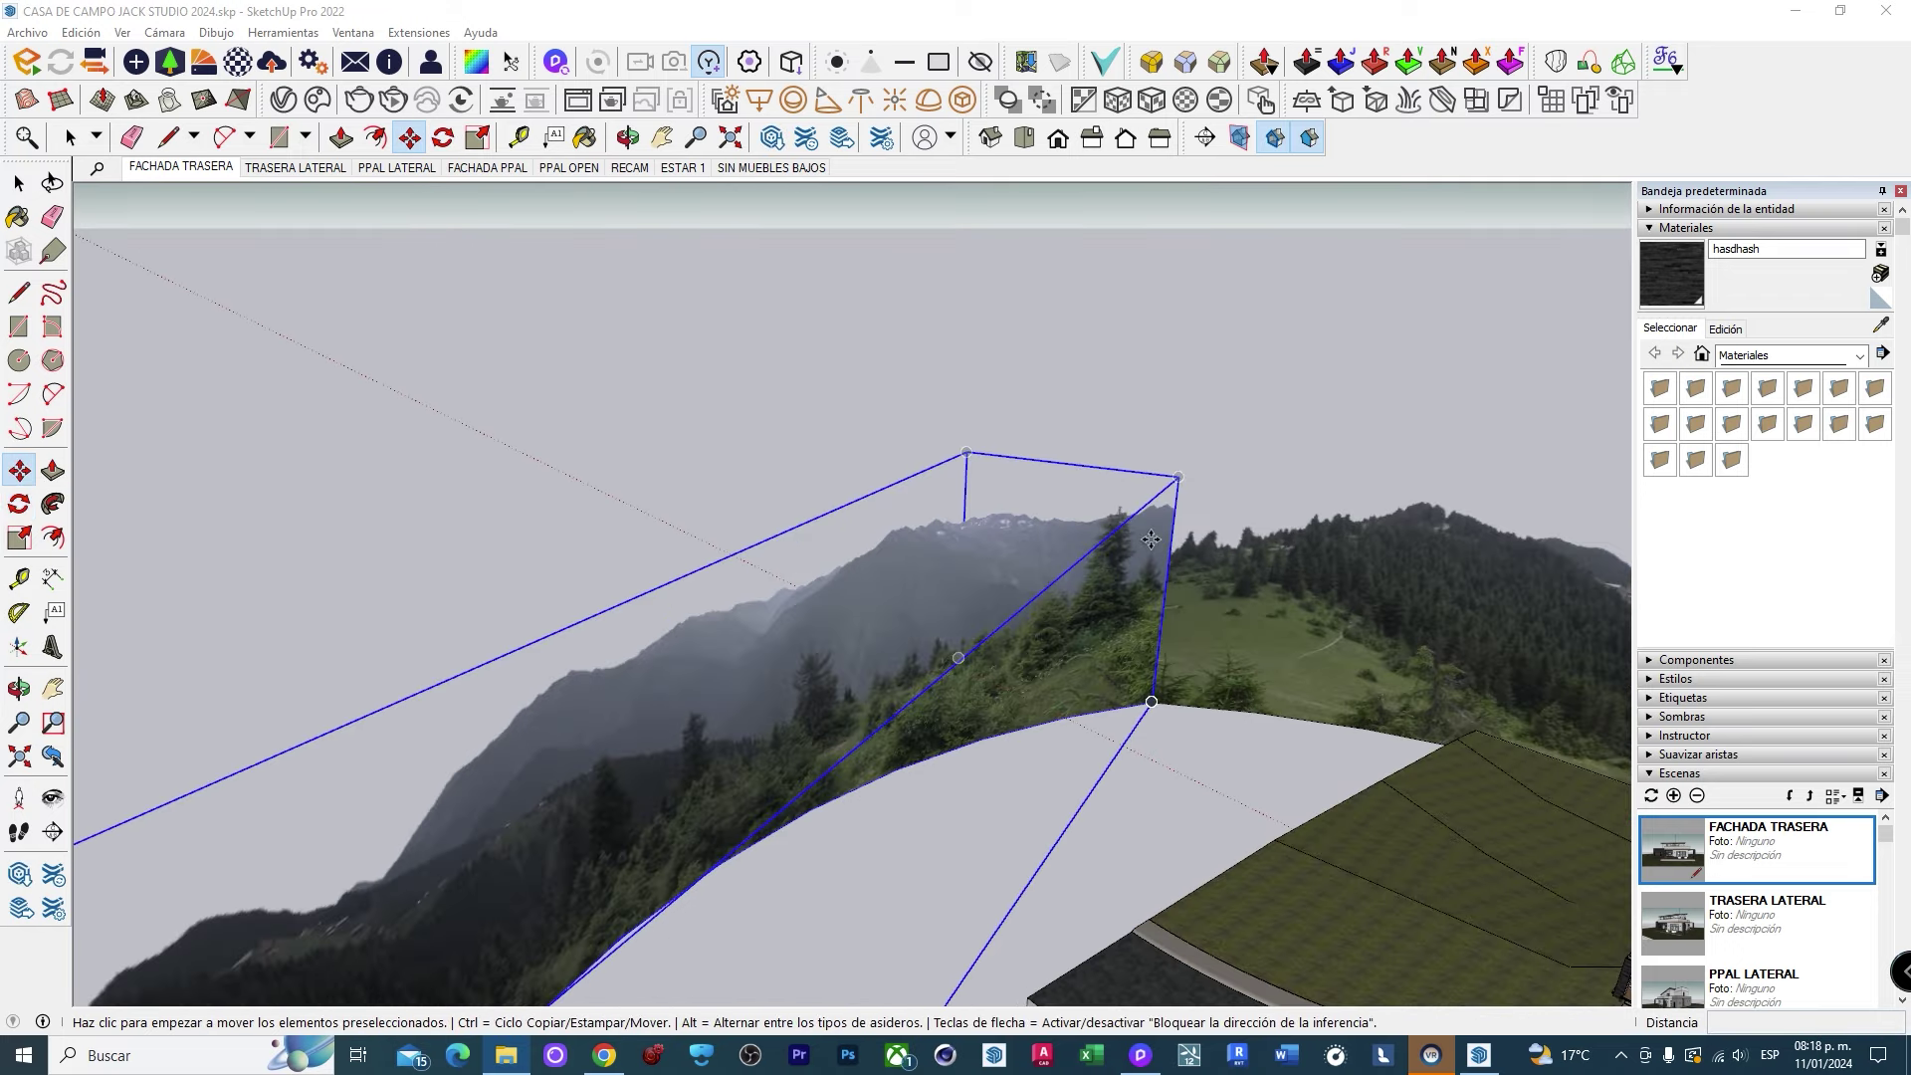
click(1150, 547)
click(1157, 577)
middle_drag(1157, 578, 972, 445)
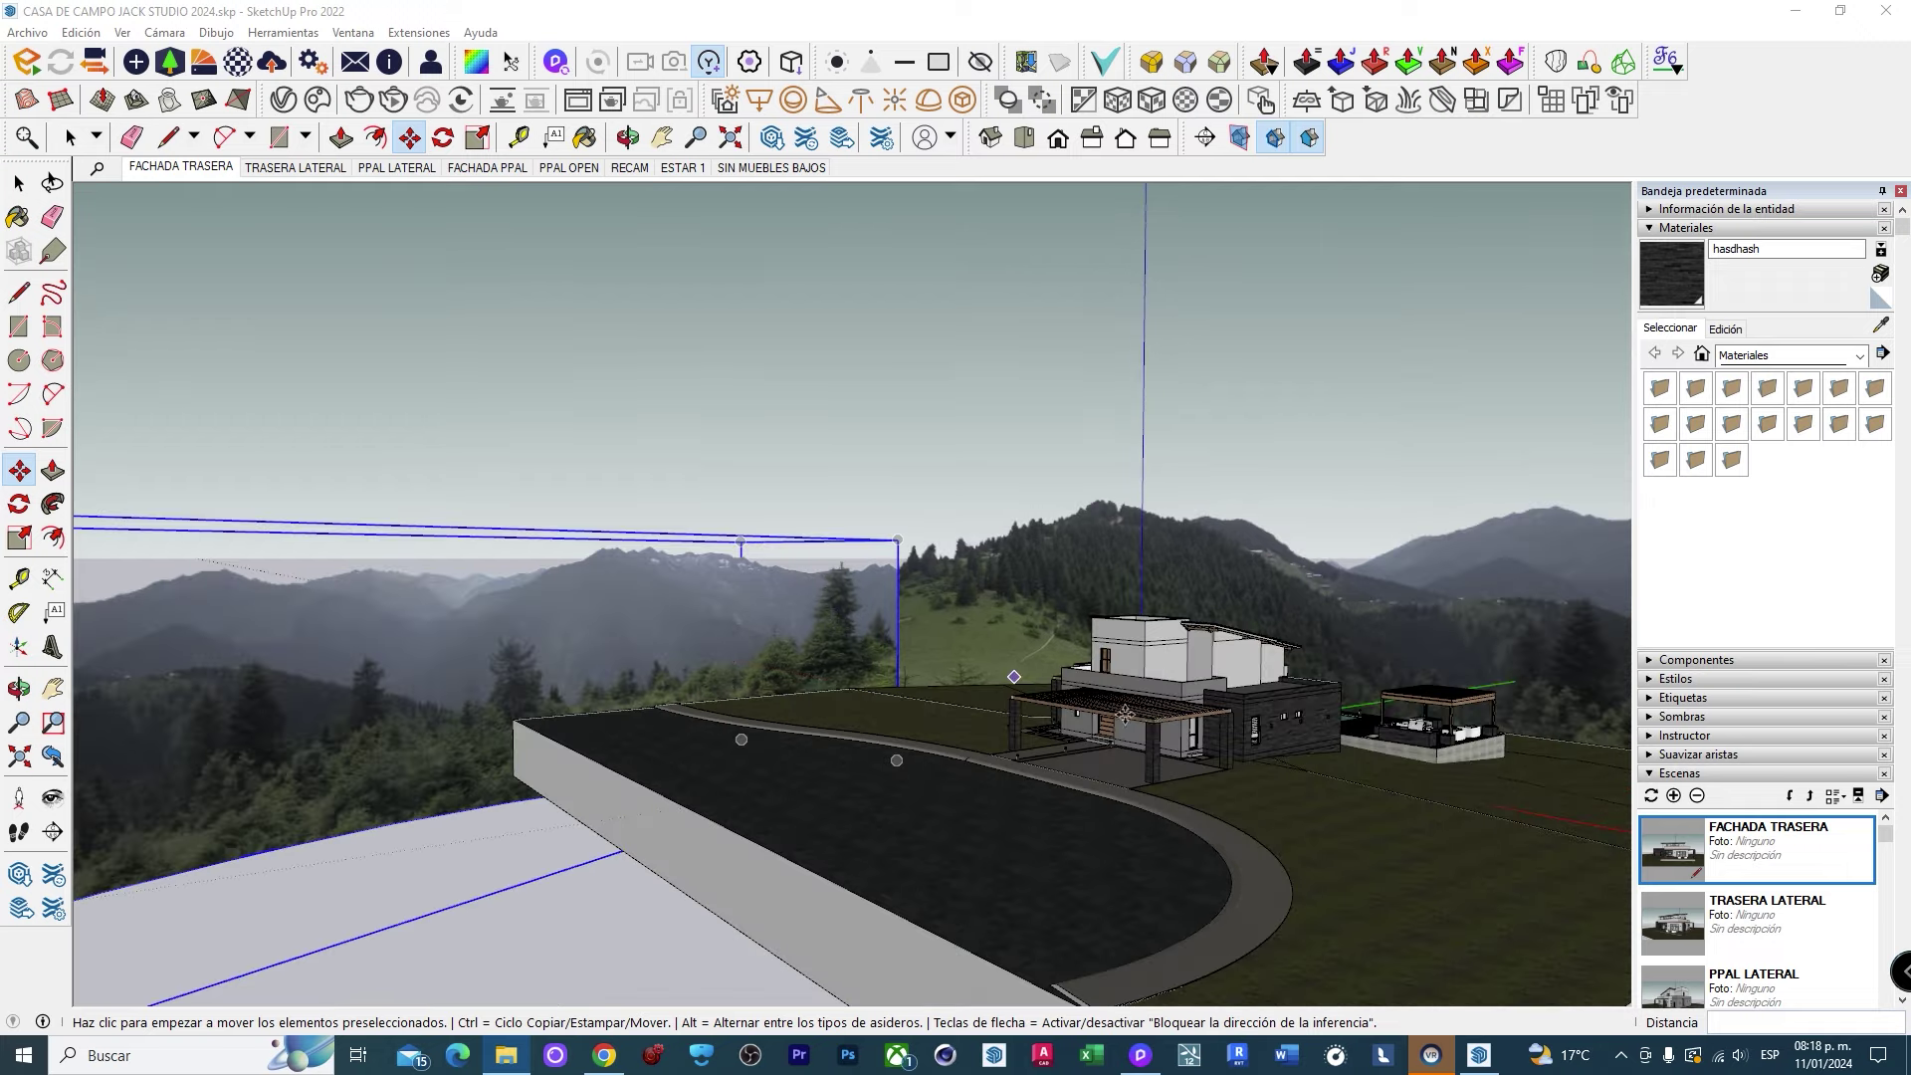
key(space)
mouse_move(1016, 659)
middle_down()
mouse_move(1396, 674)
mouse_move(364, 577)
middle_up()
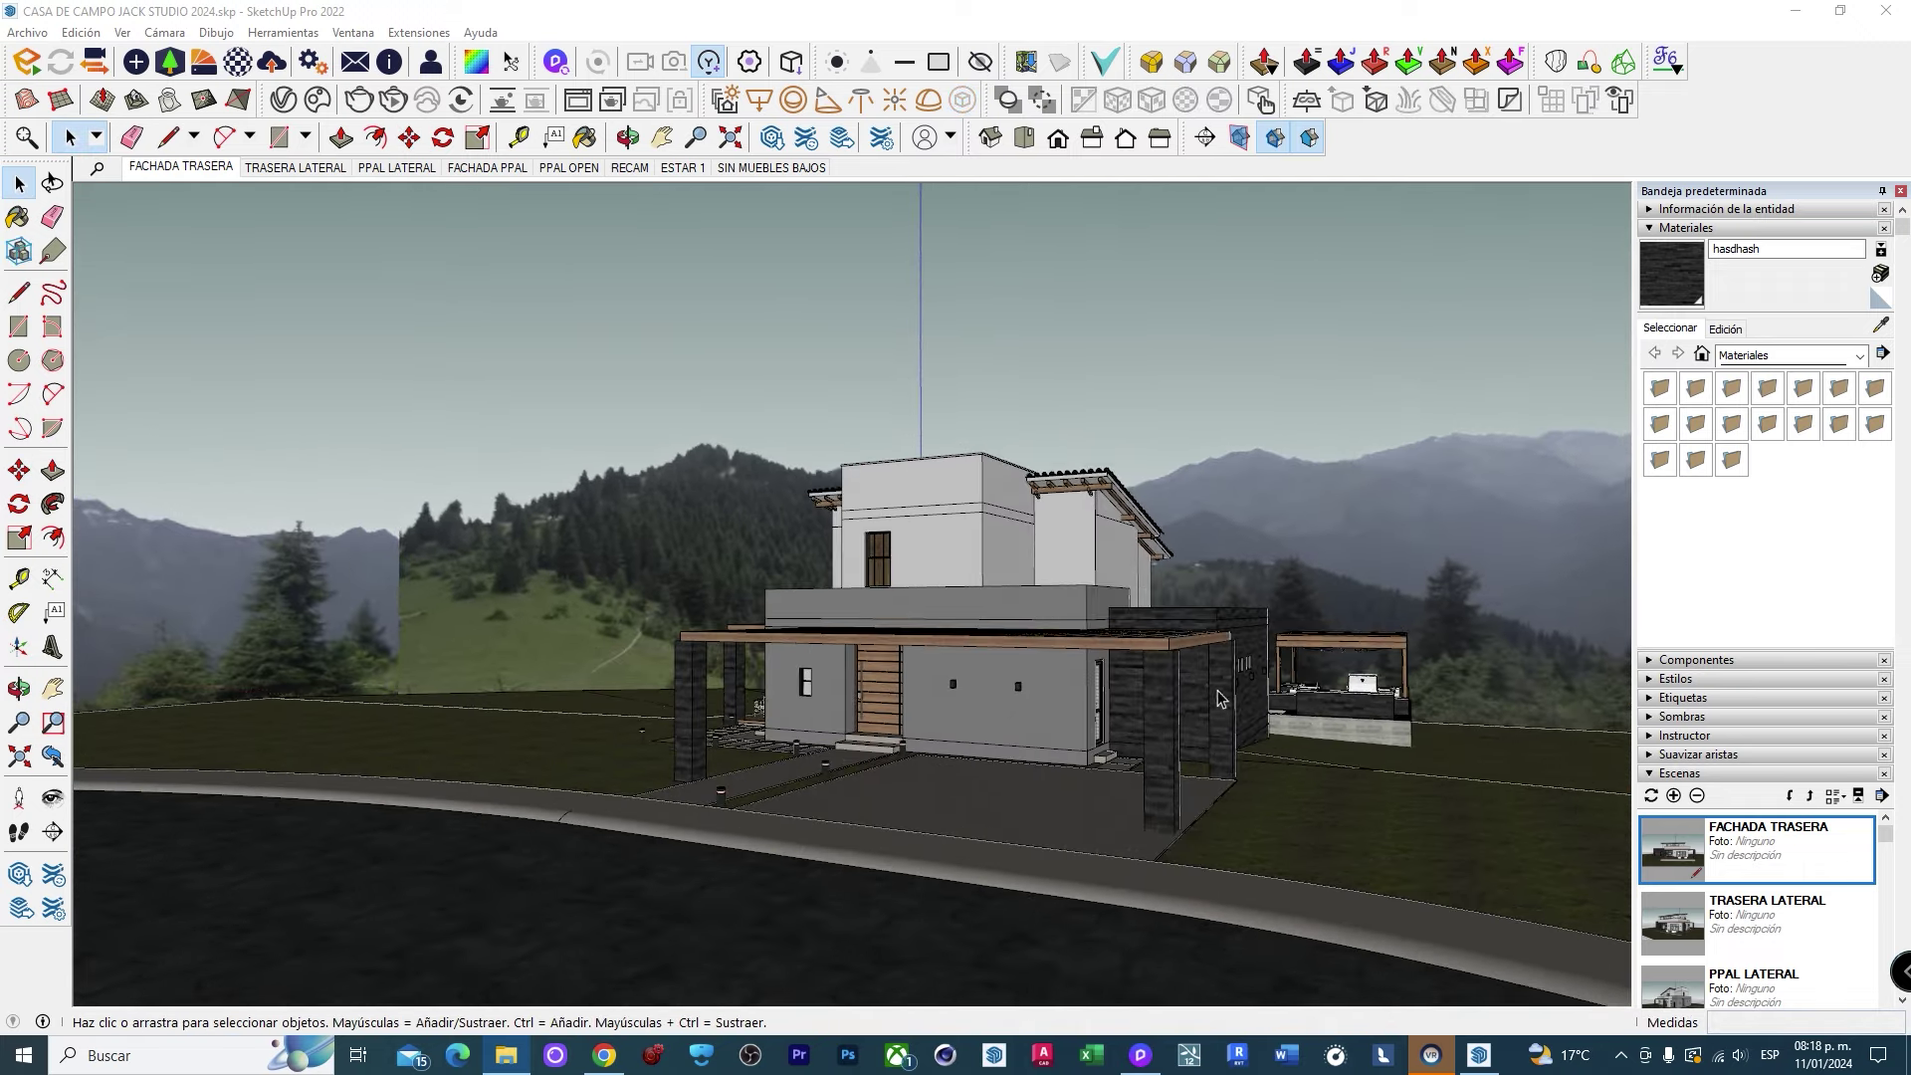
mouse_move(1221, 698)
middle_down()
mouse_move(1533, 683)
mouse_move(414, 735)
mouse_move(830, 547)
middle_up()
Flip the mountain backdrop along its green axis and move it into its new position.
right_click(842, 537)
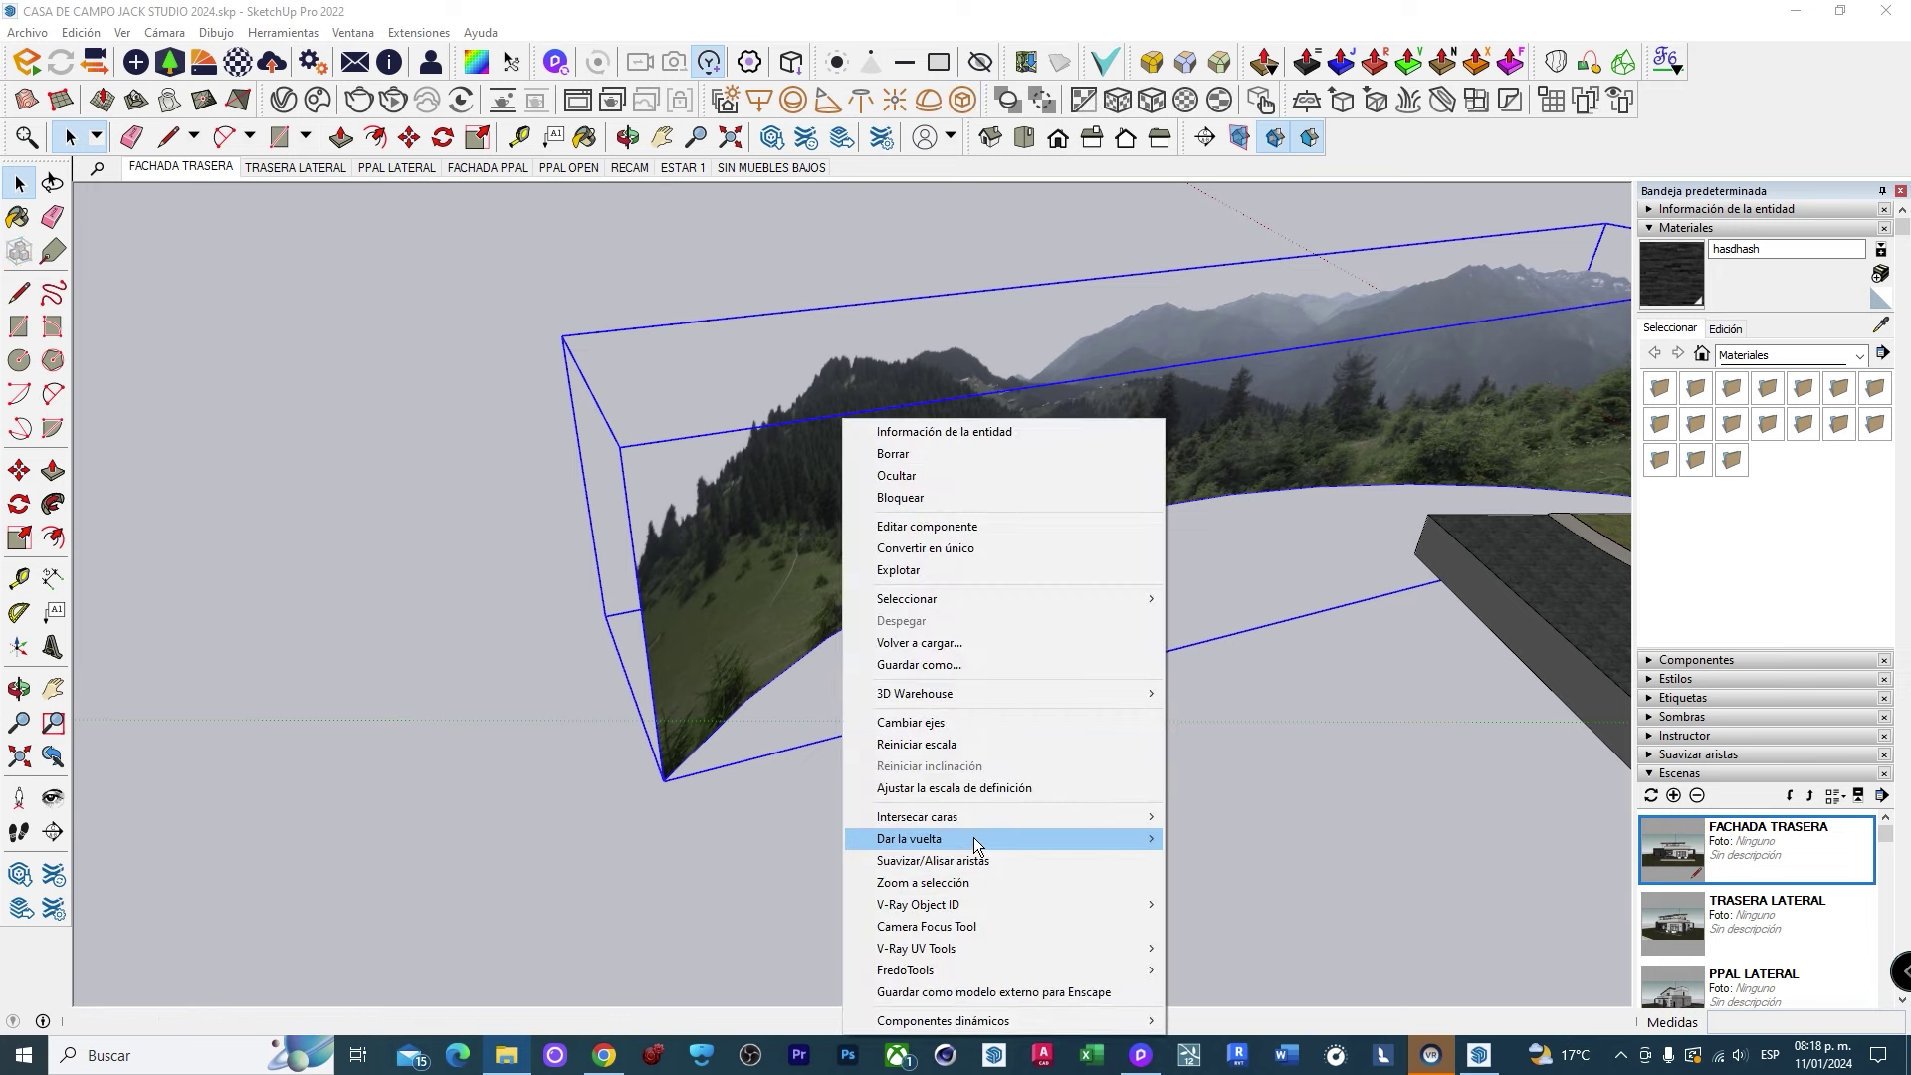
mouse_move(914, 839)
click(1223, 861)
mouse_move(1222, 862)
middle_down()
mouse_move(1035, 772)
mouse_move(1539, 746)
middle_up()
key(q)
key(m)
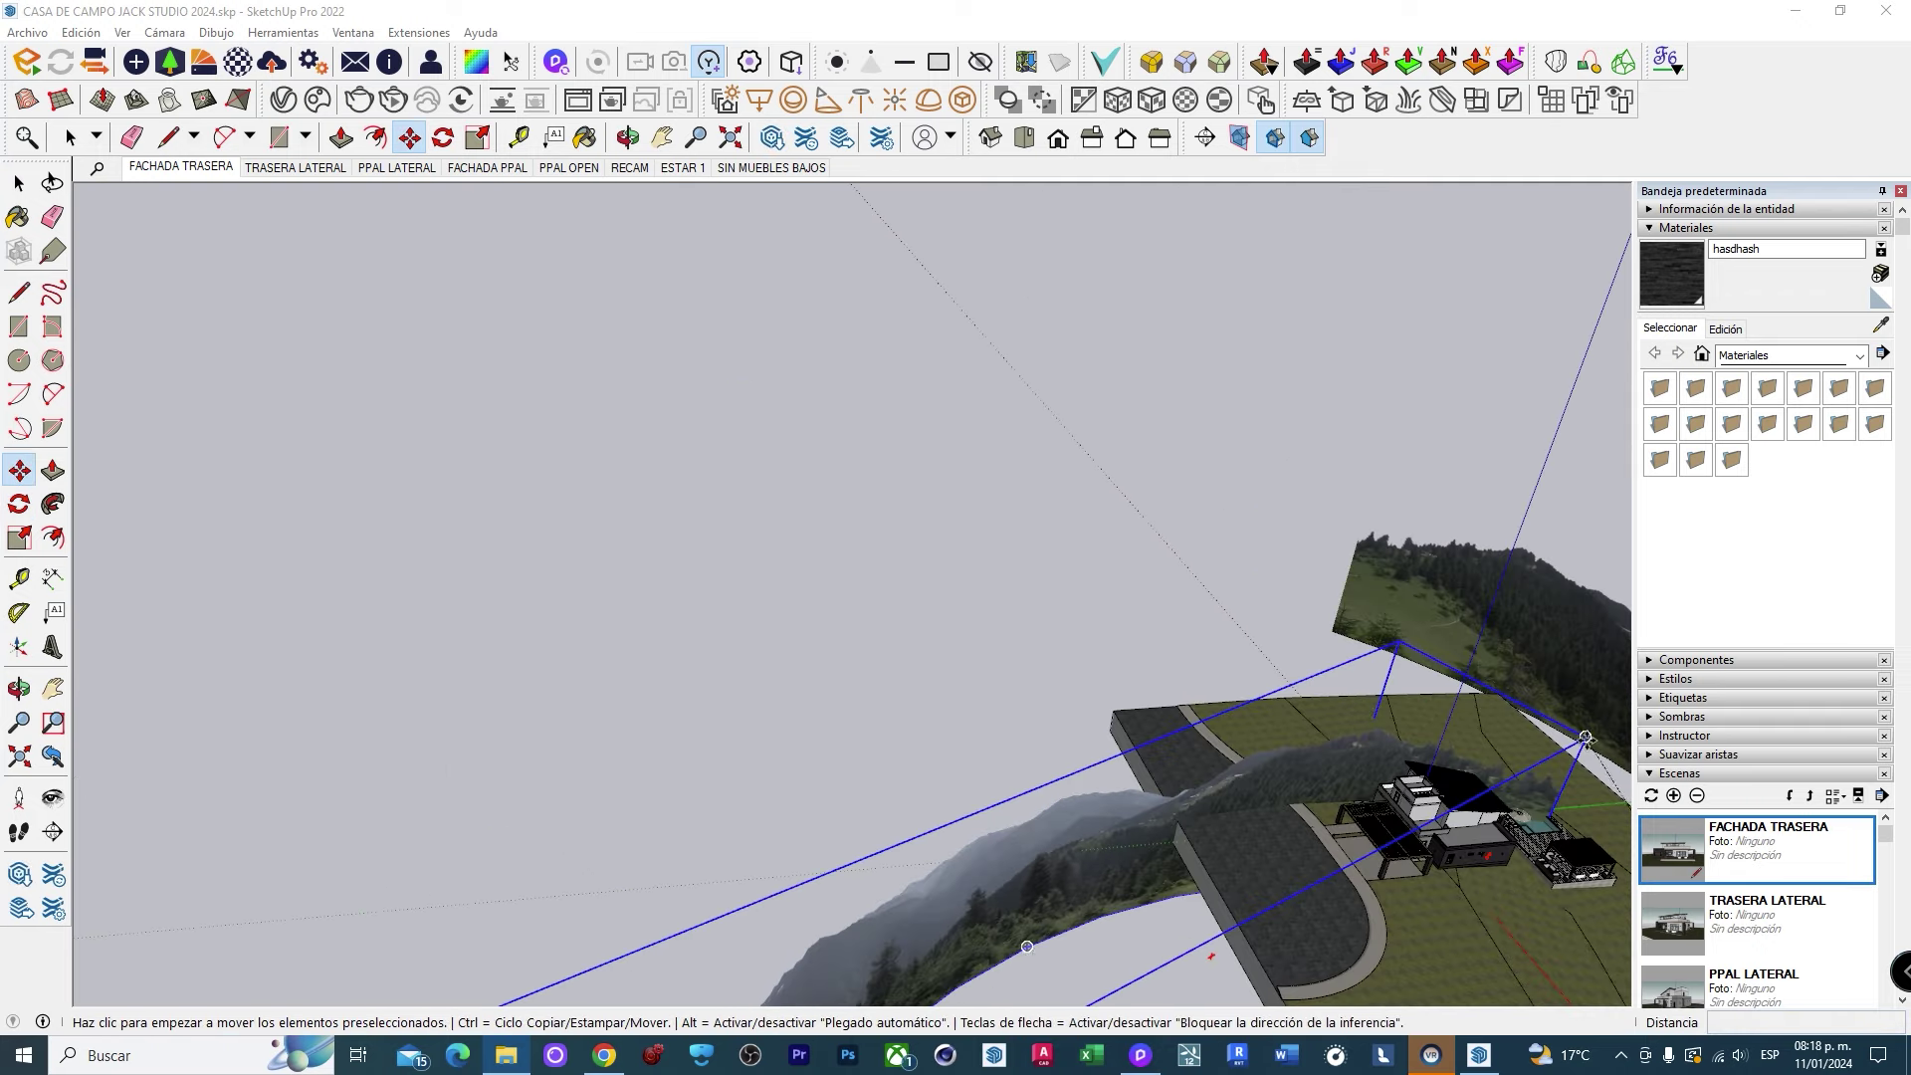
click(1586, 737)
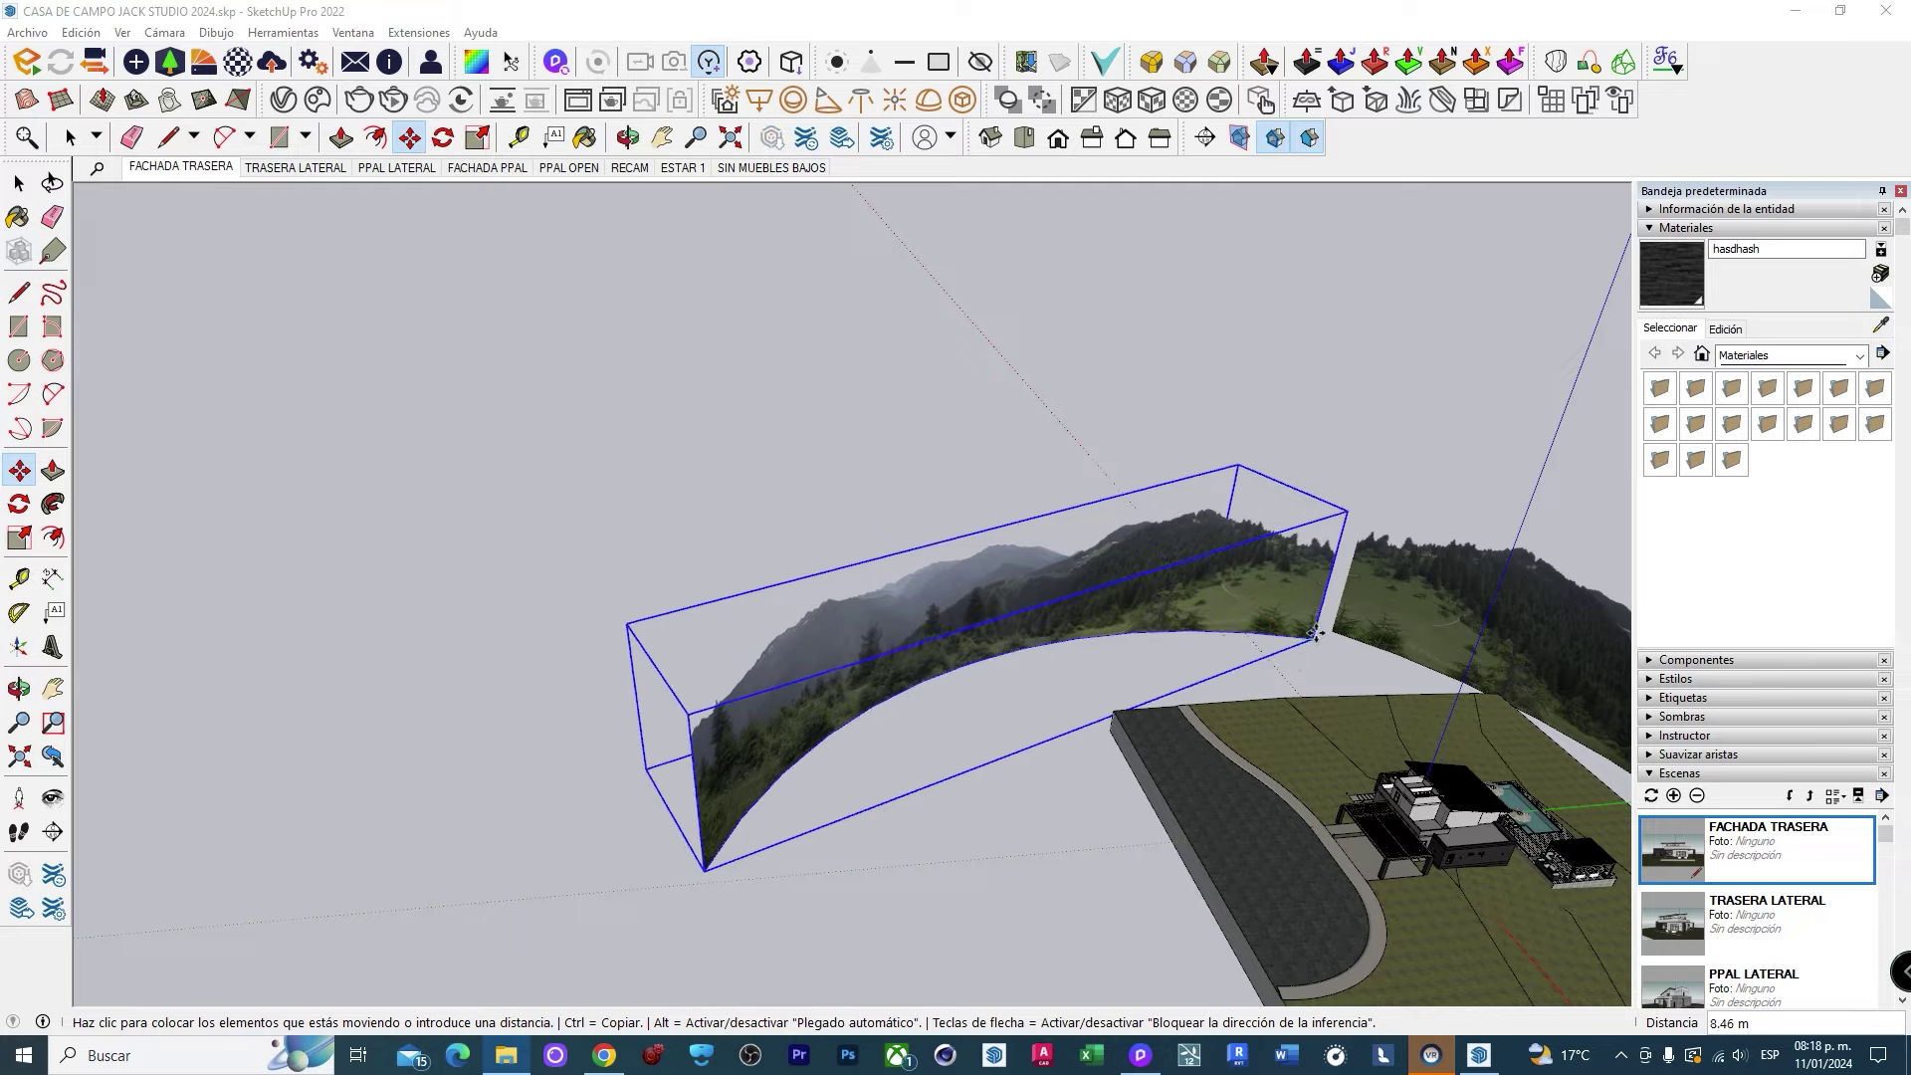
click(1315, 633)
Frame the driveway and carport side of the house, then return to D5 Render.
middle_drag(1319, 630, 1493, 343)
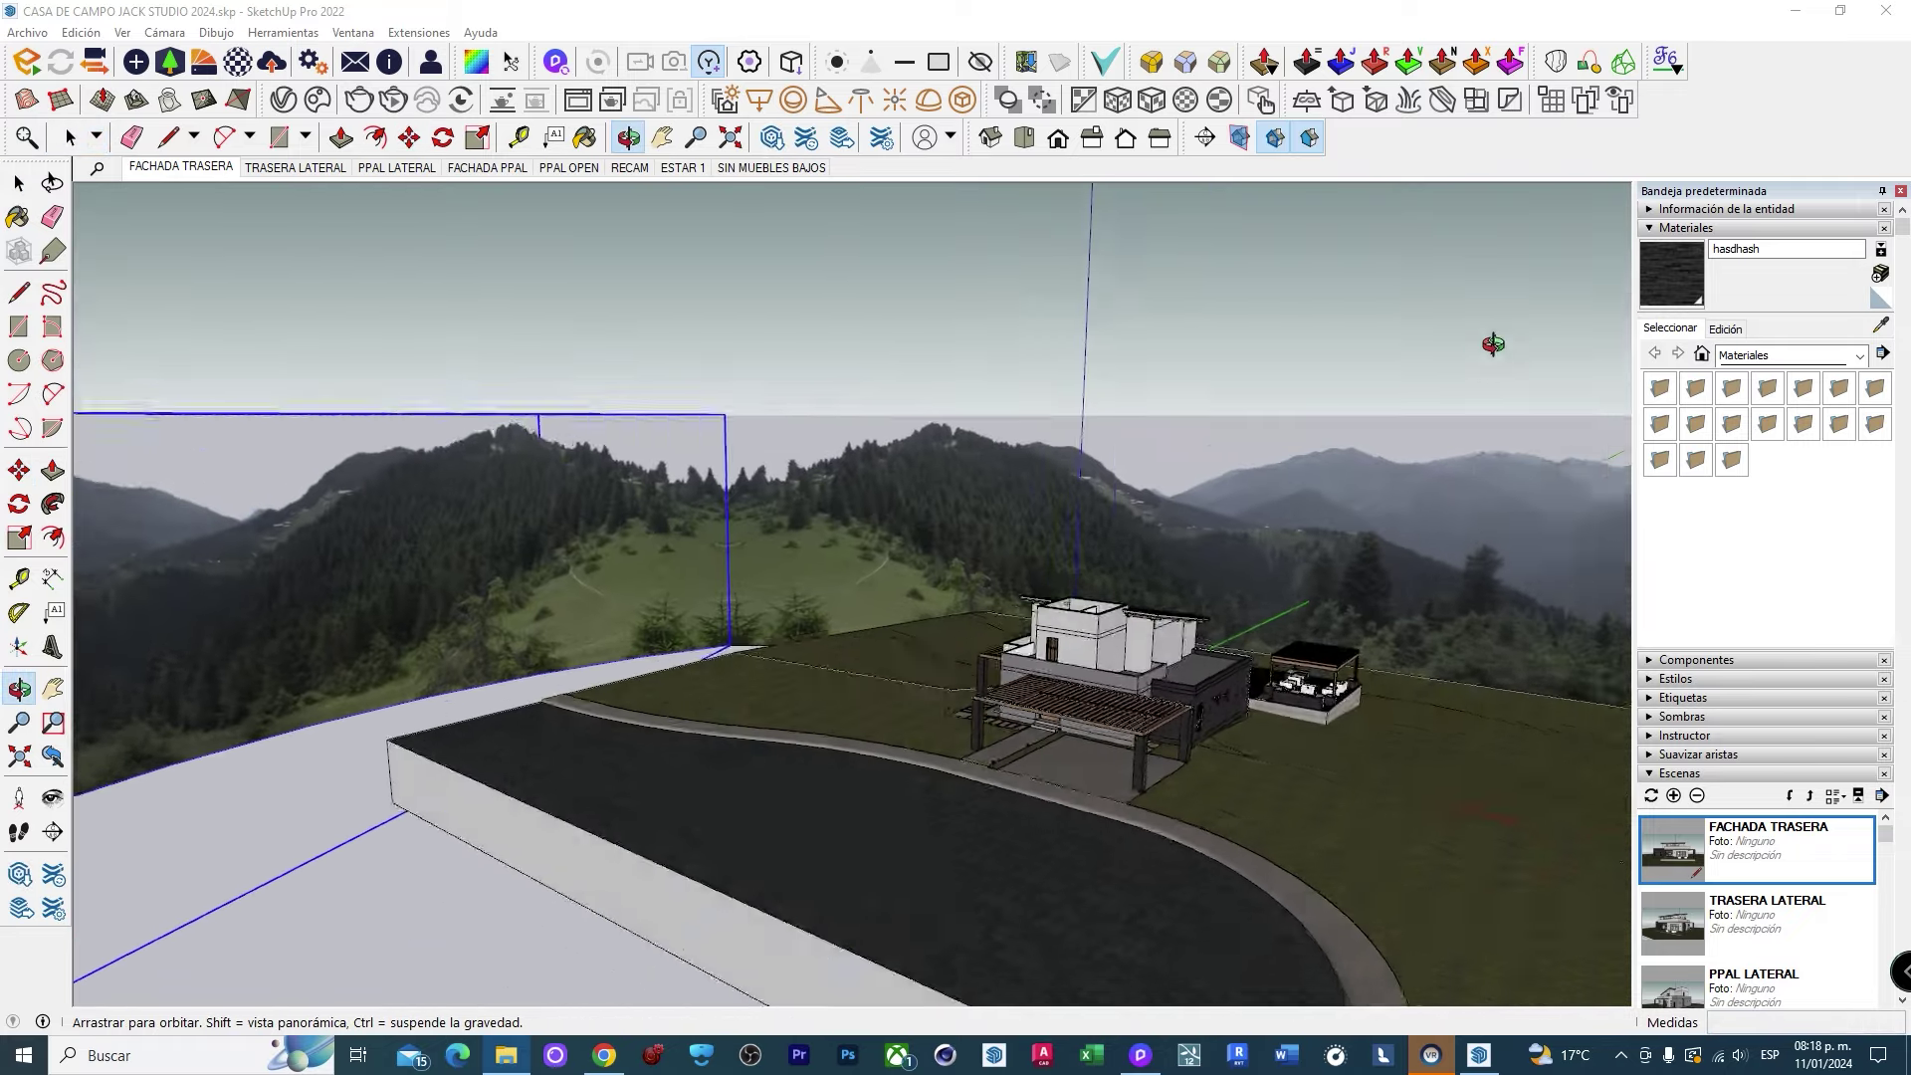
drag(1493, 343, 1341, 351)
scroll(1125, 589, up, 6)
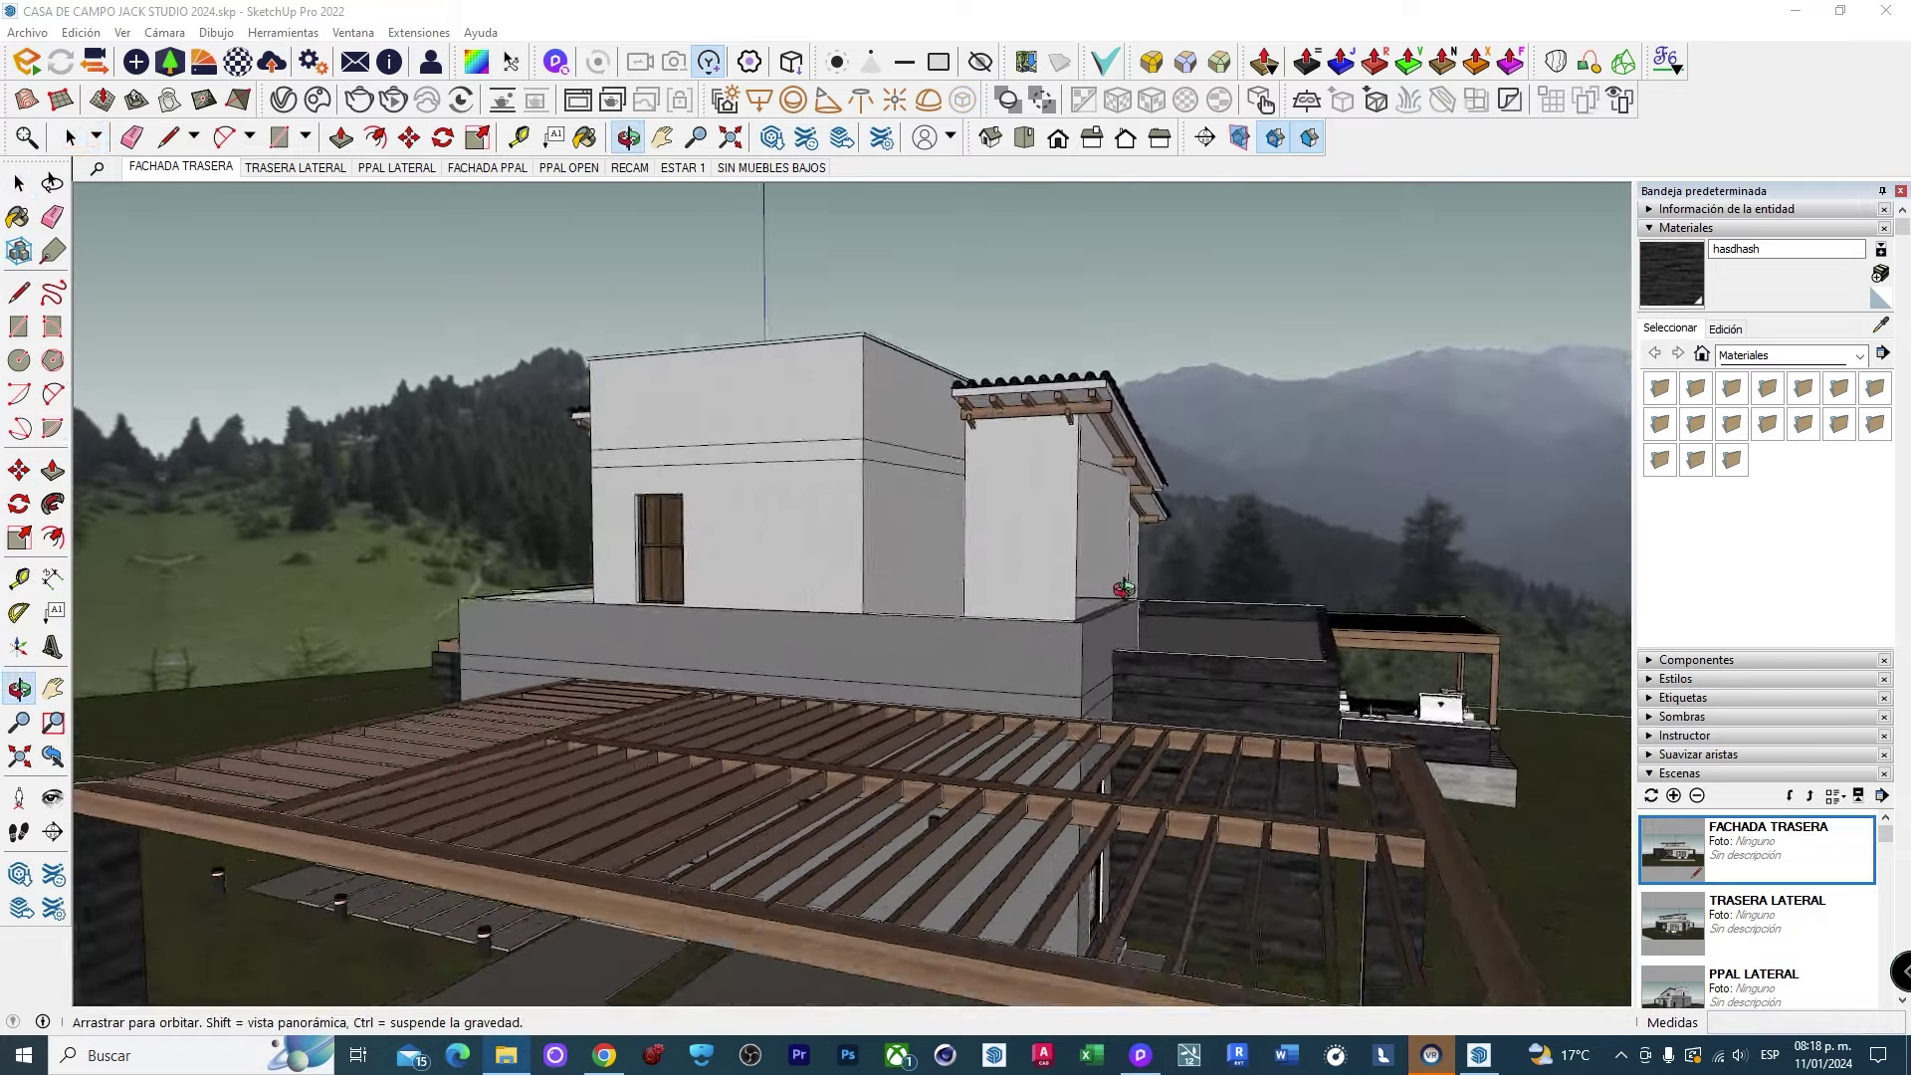
scroll(1125, 589, down, 5)
mouse_move(1019, 691)
mouse_down()
mouse_move(1145, 670)
mouse_move(899, 735)
mouse_up()
key(space)
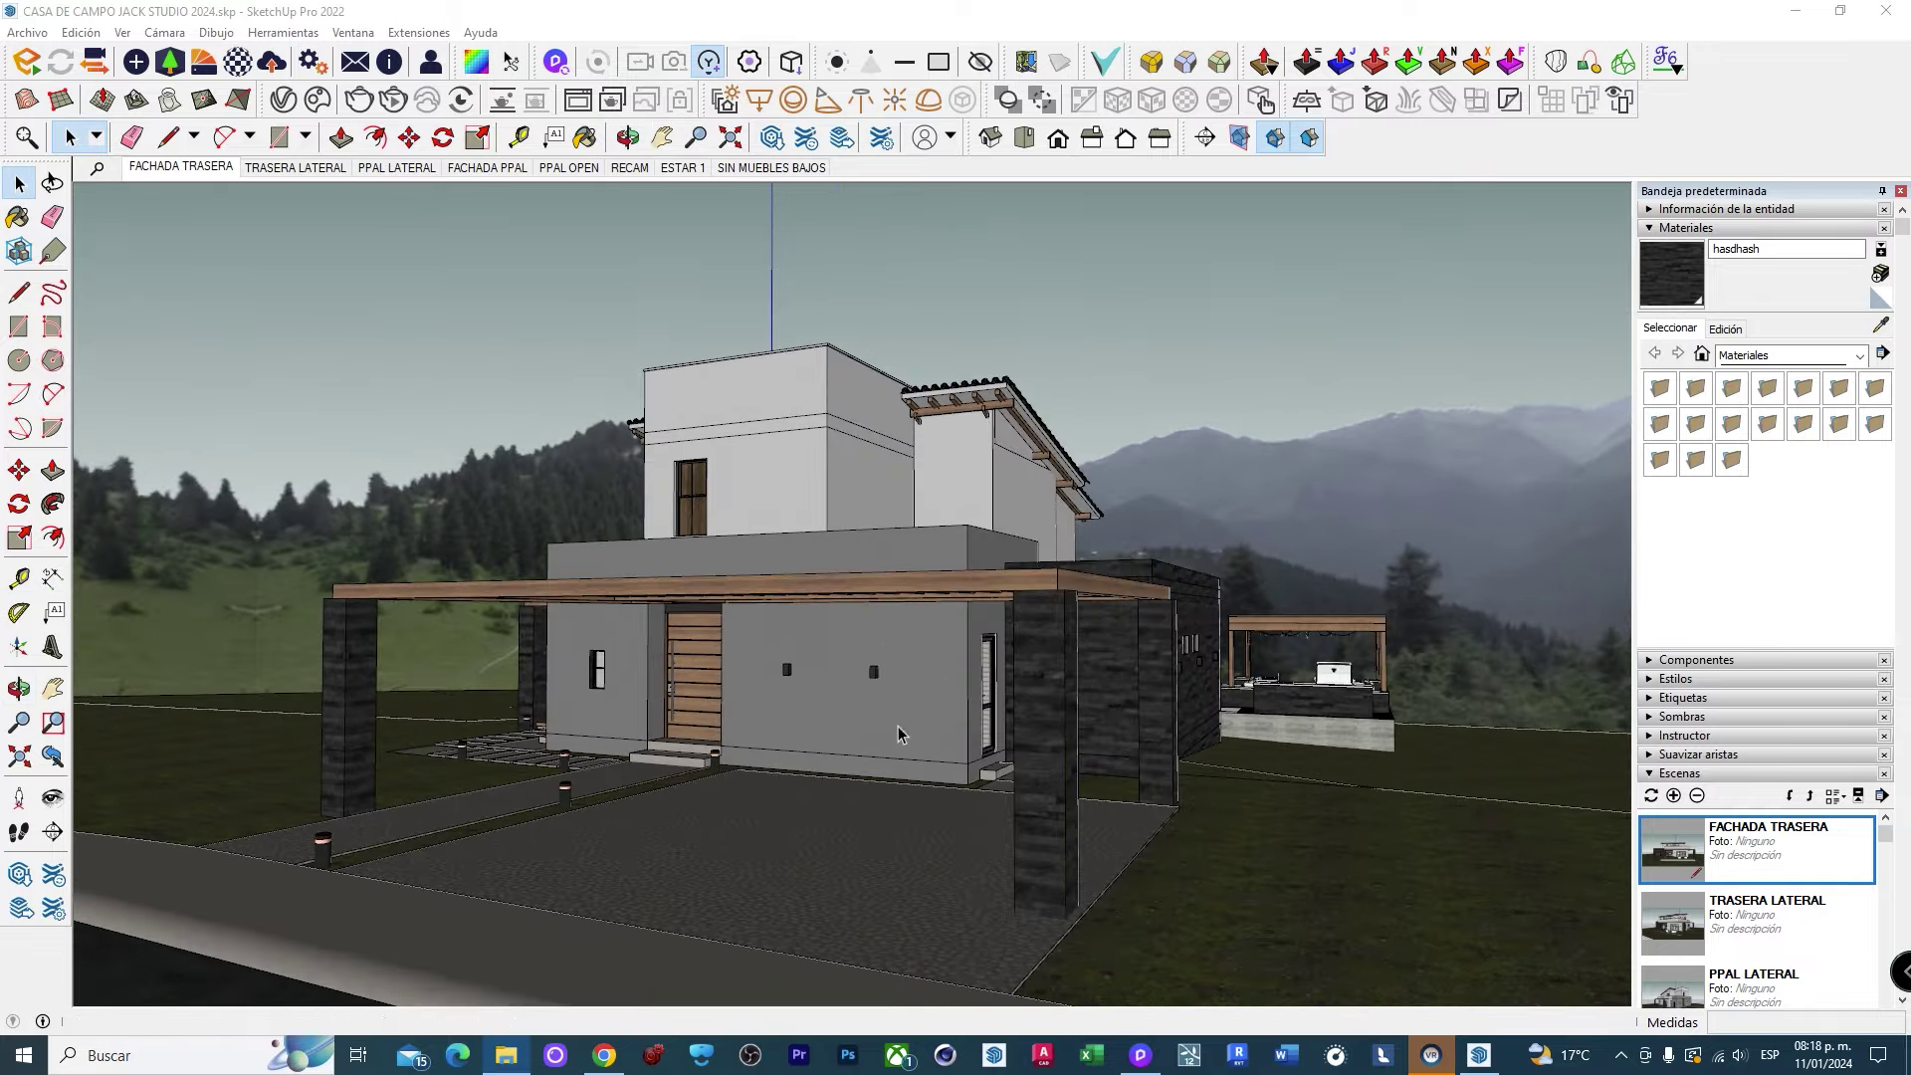
click(554, 64)
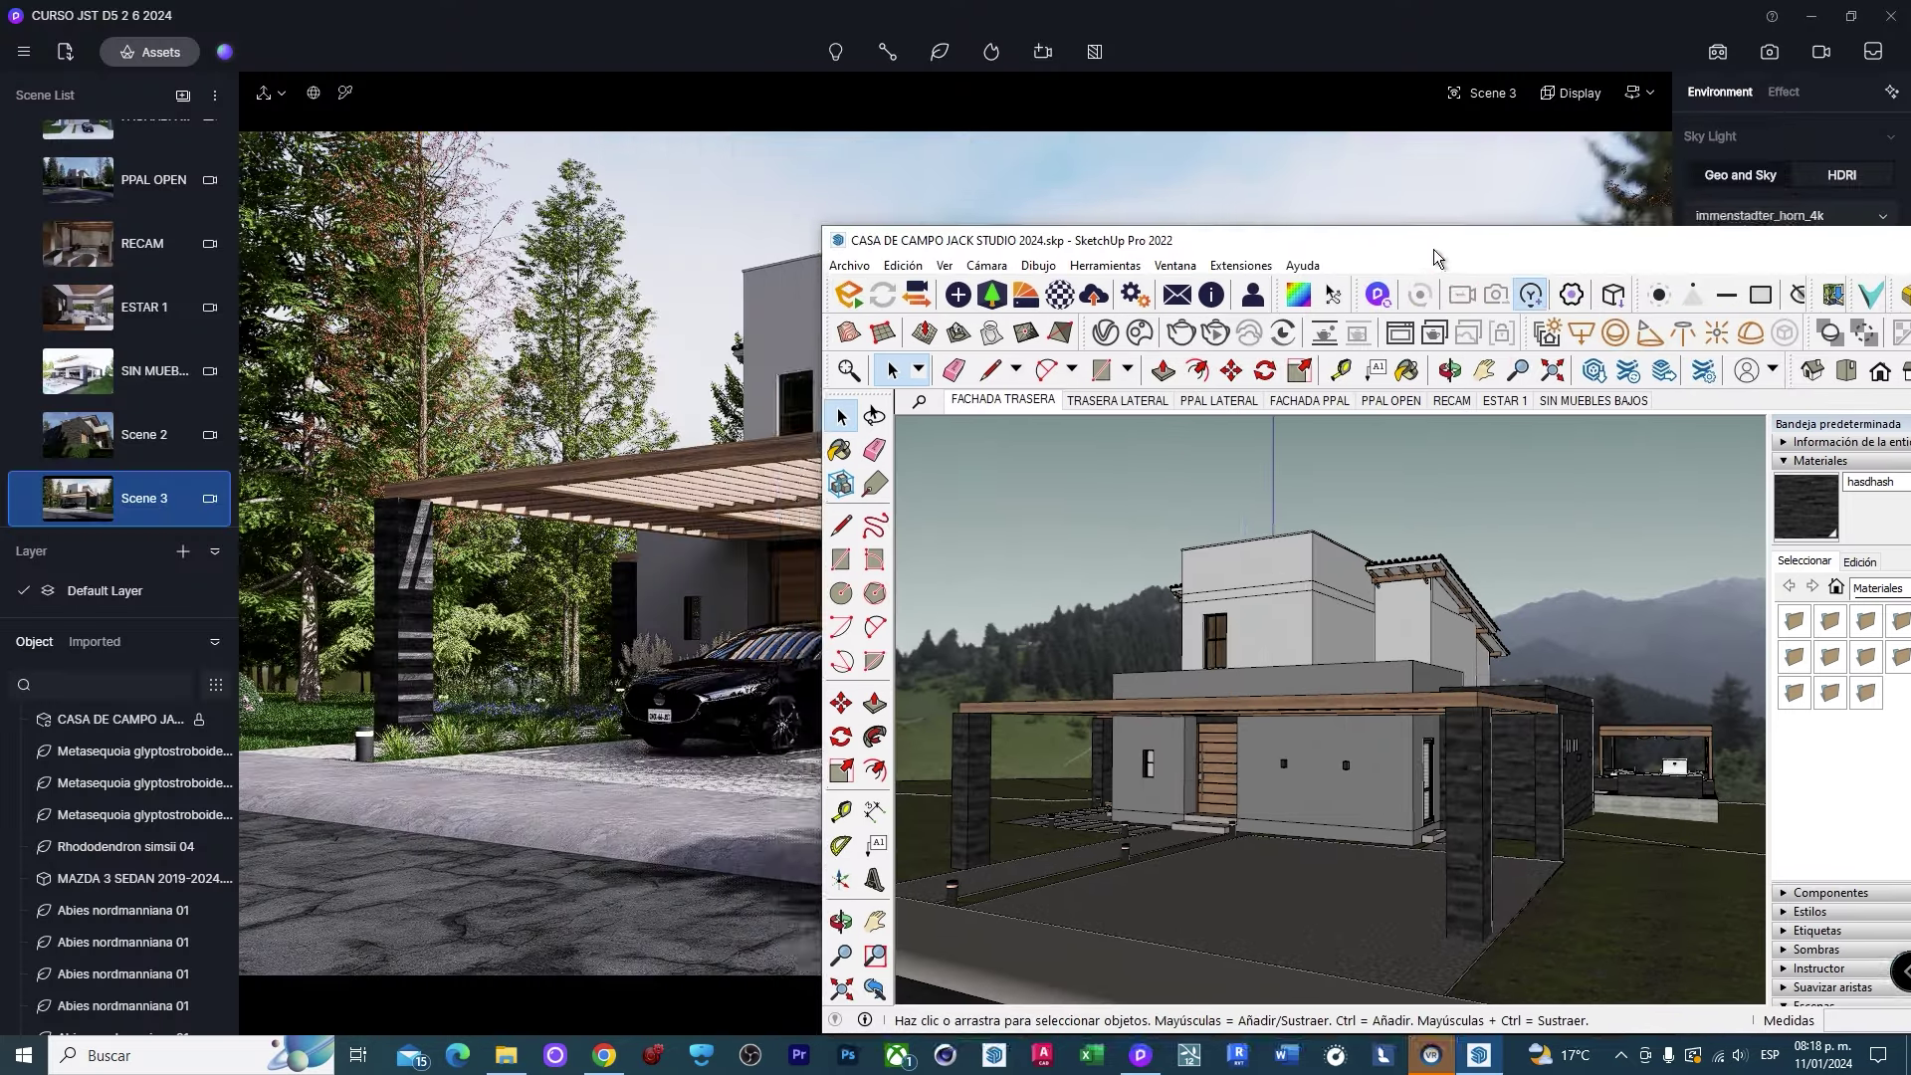
Start D5 LiveSync from SketchUp so the updated model appears in D5 Render.
drag(1436, 257, 1382, 240)
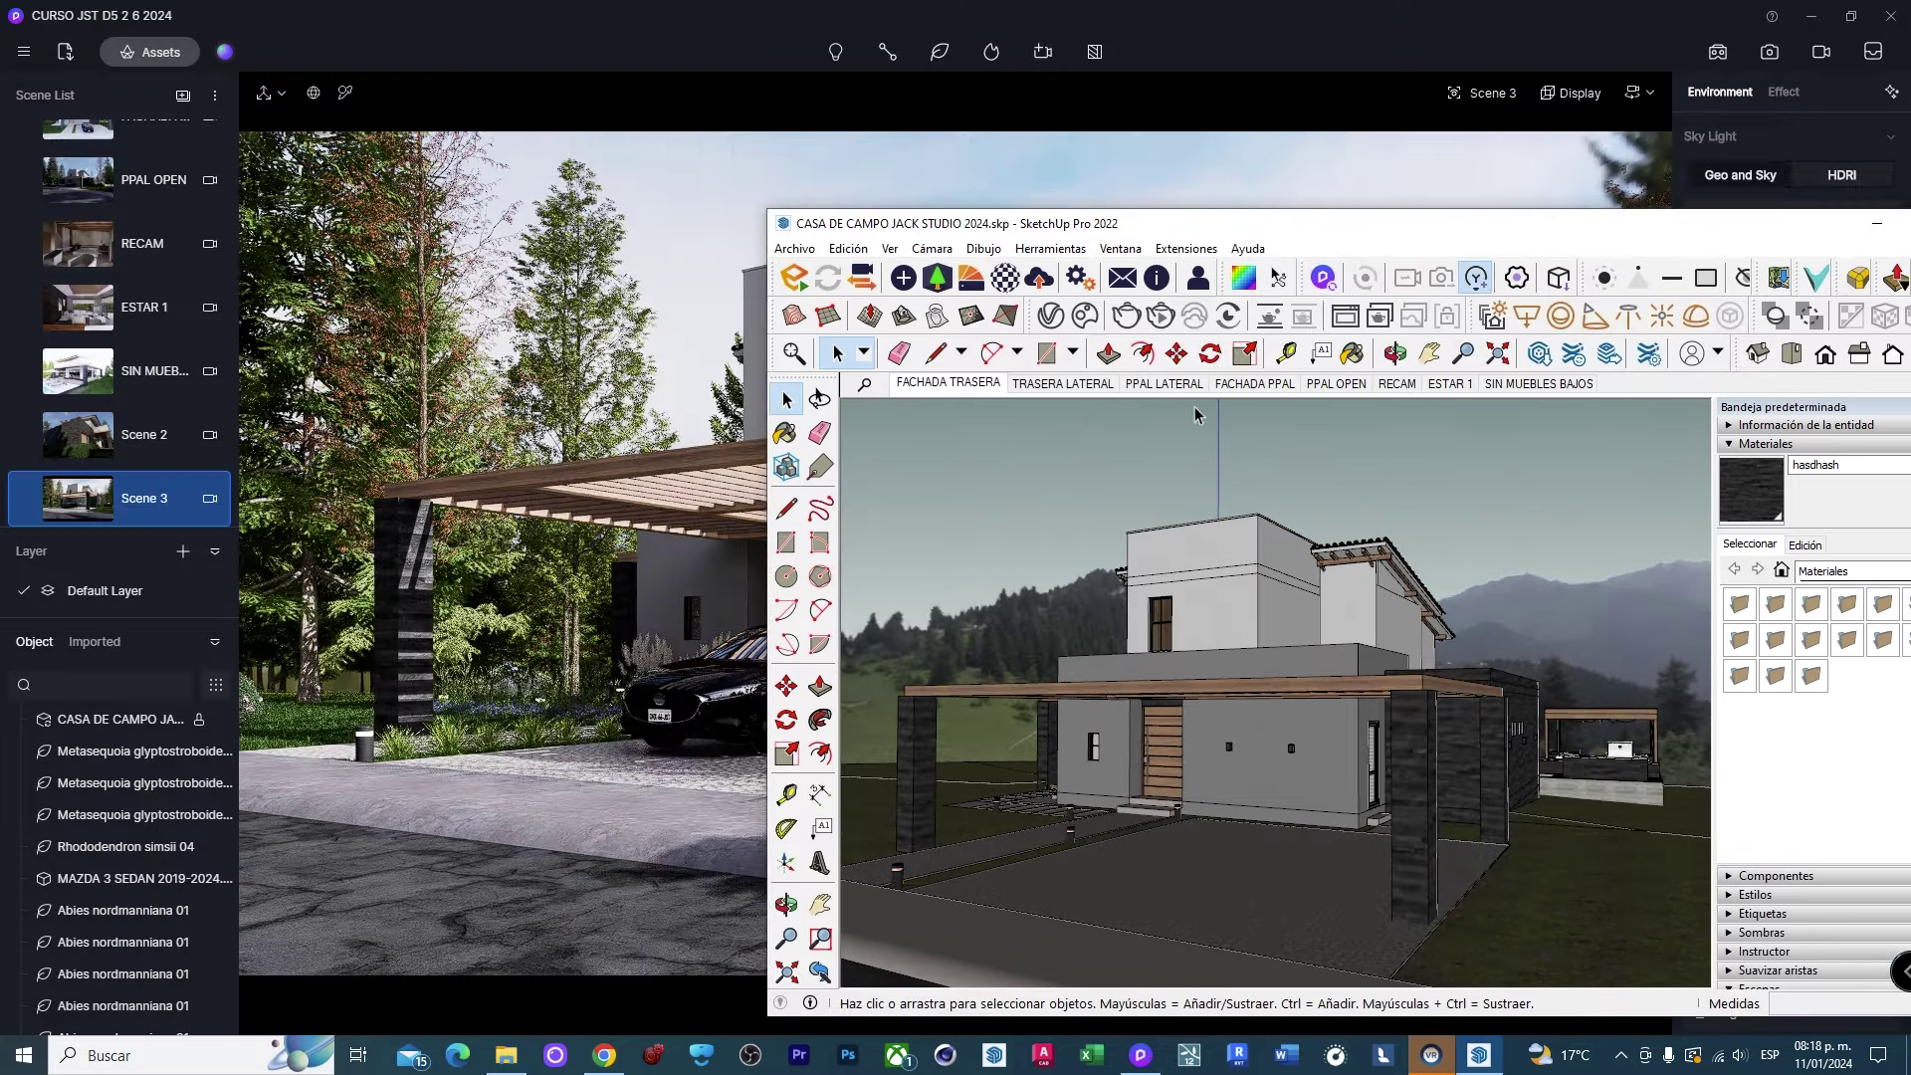
click(1325, 281)
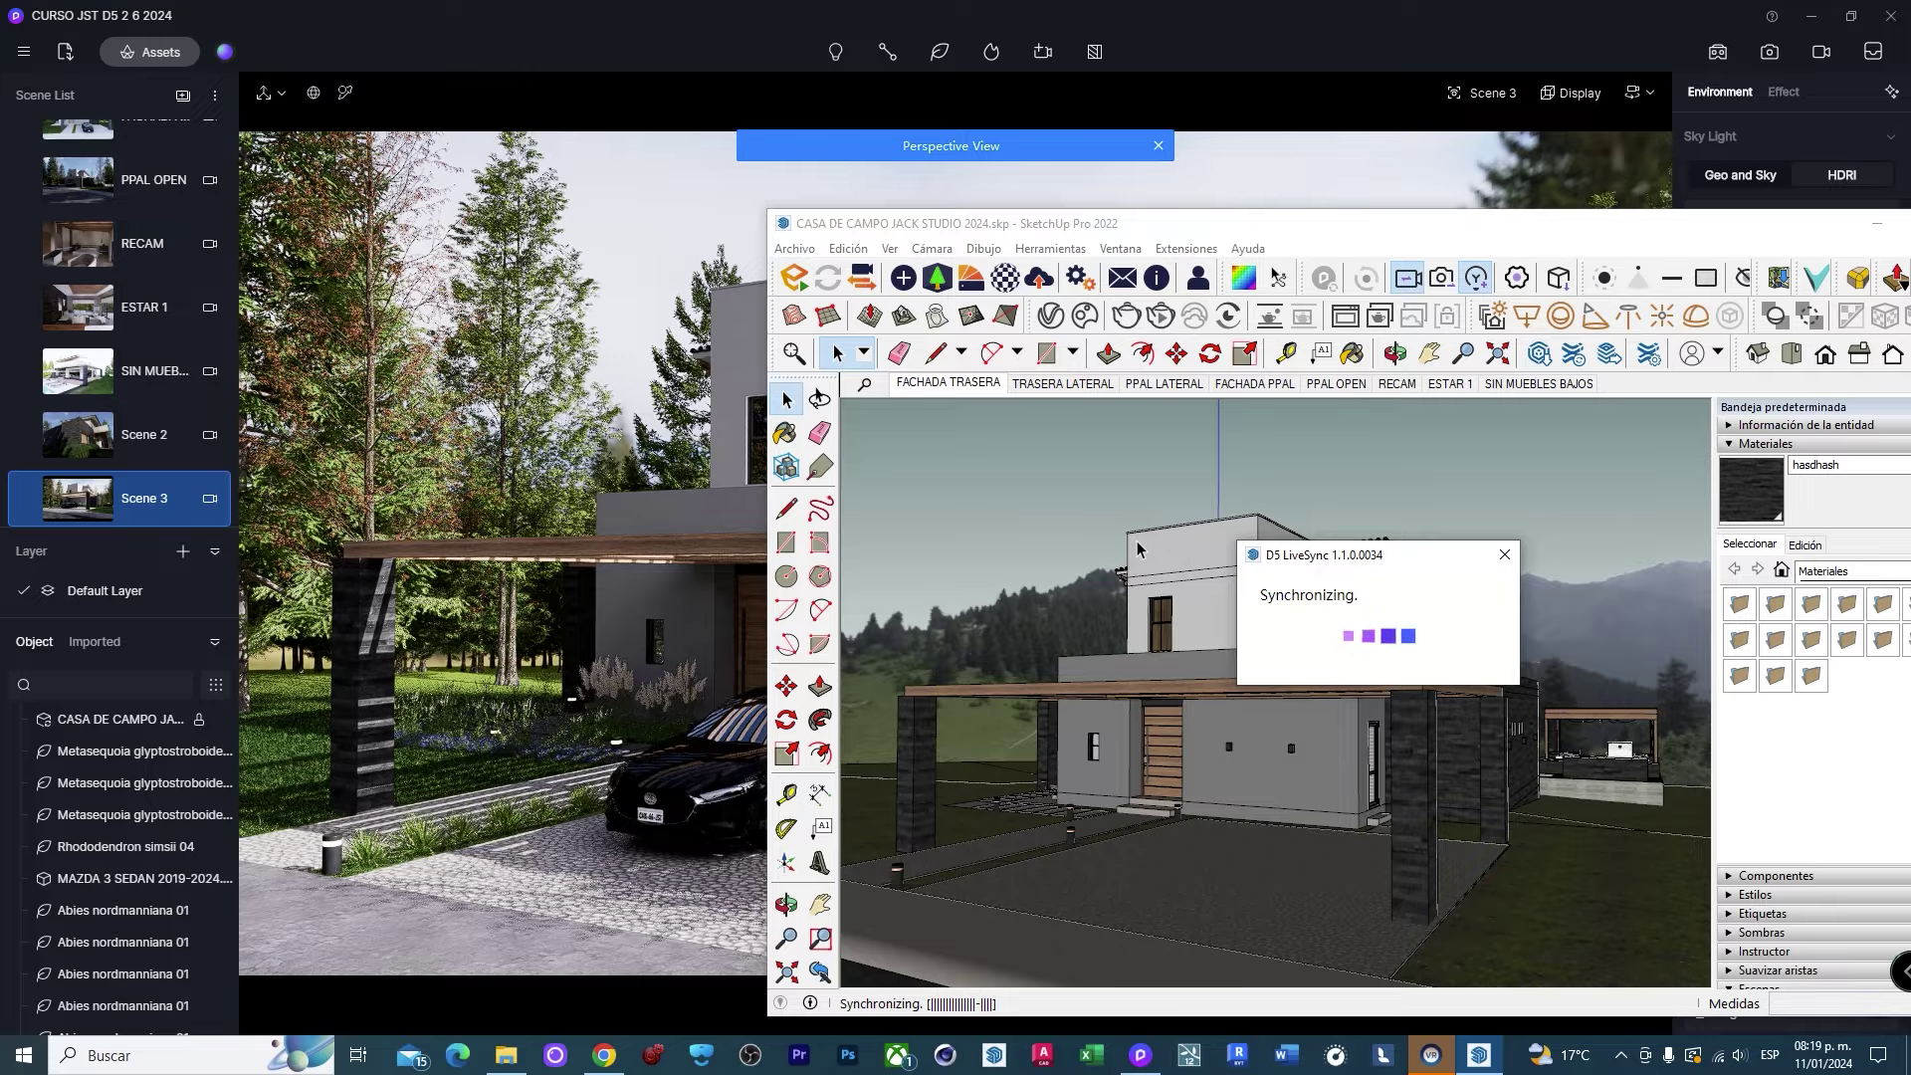
middle_drag(1390, 733, 1384, 758)
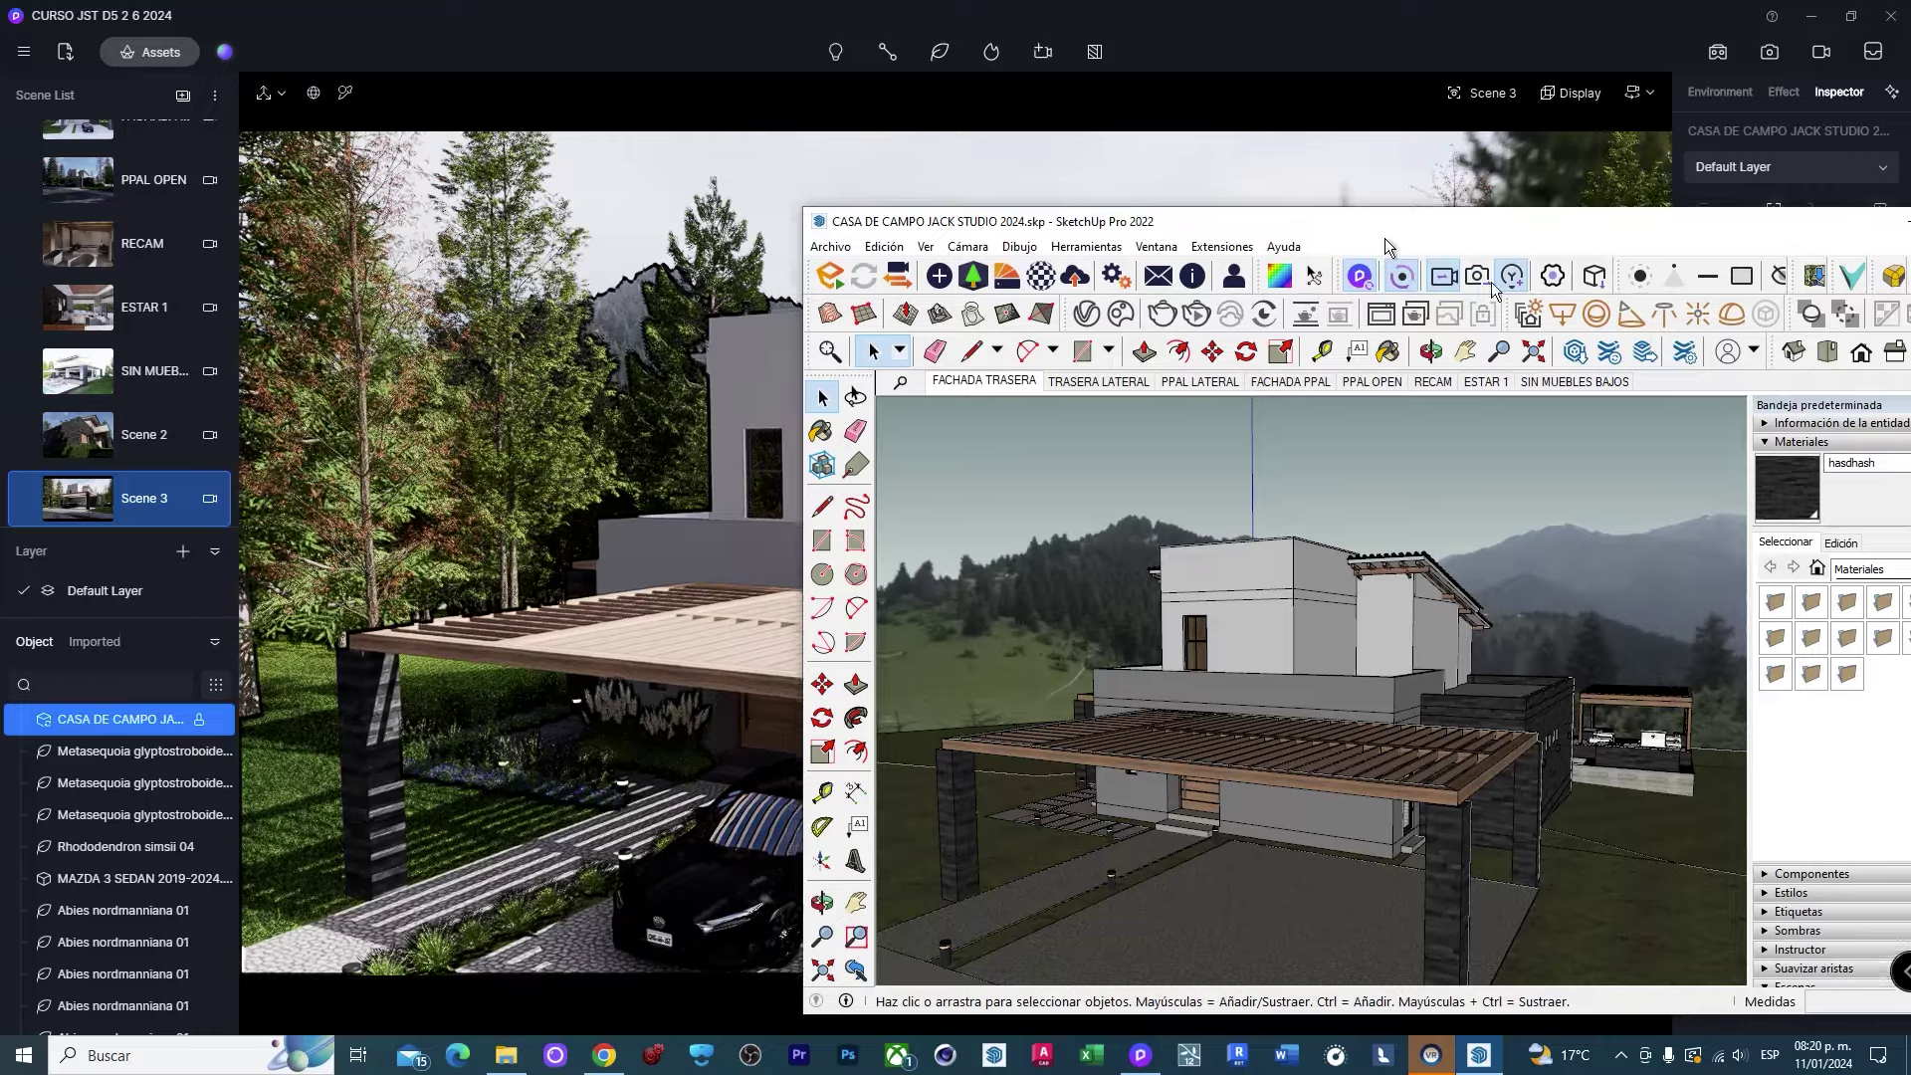
click(1141, 1055)
Switch to the Scene 3 camera and aim it down toward the carport.
right_drag(905, 615, 846, 141)
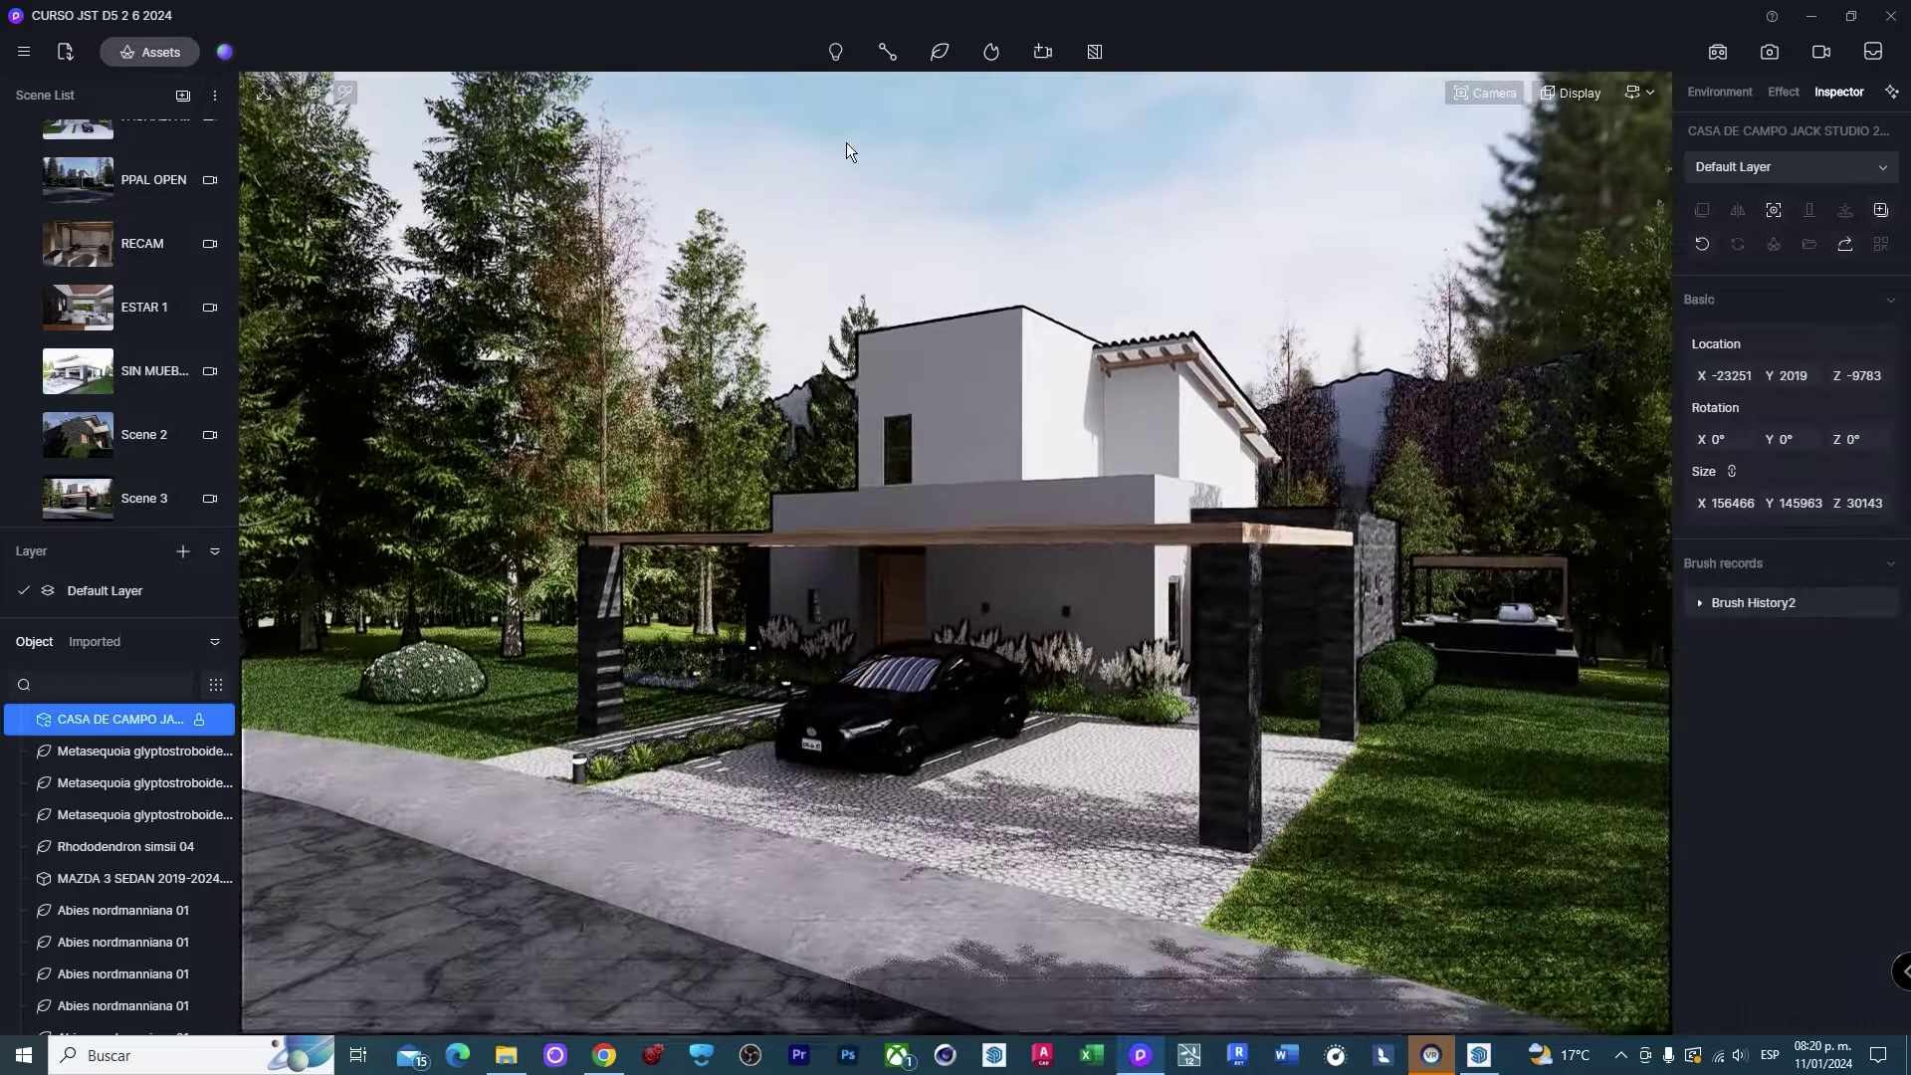
click(846, 143)
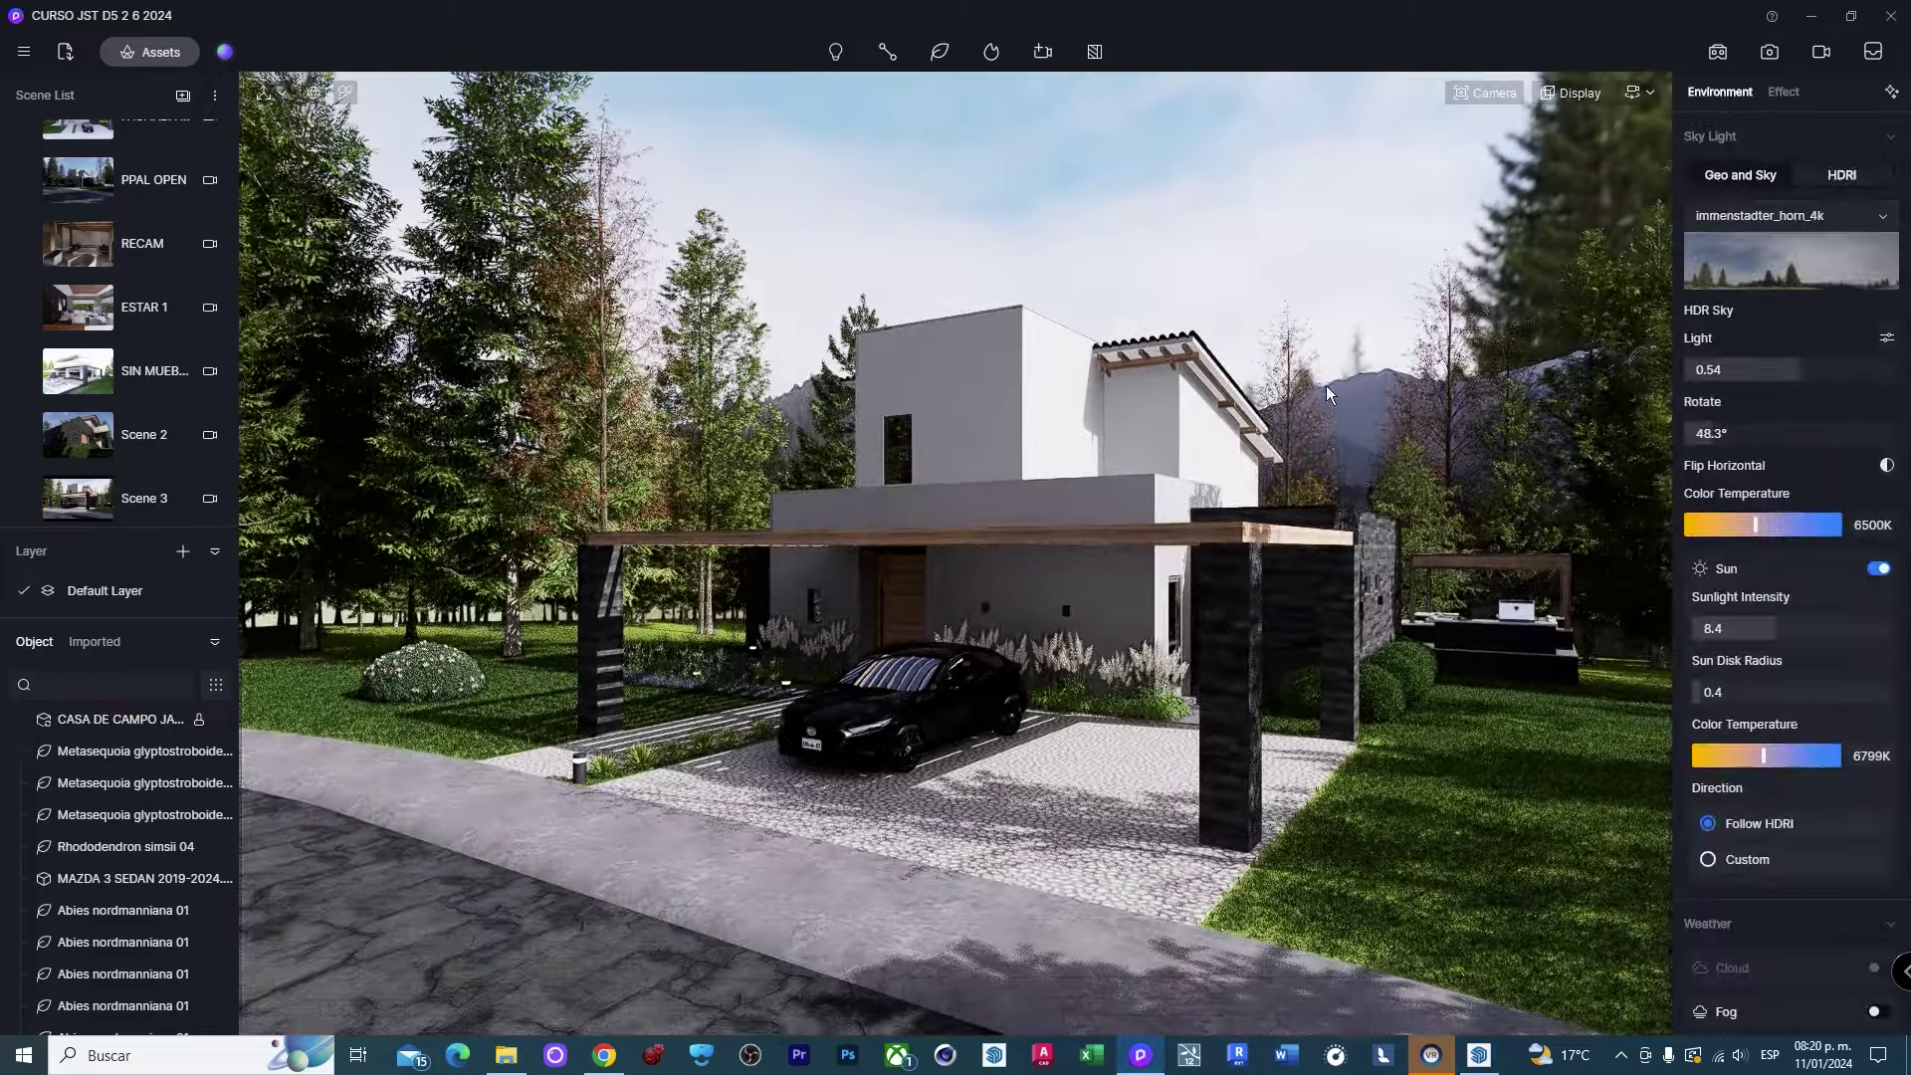
scroll(143, 245, up, 1)
scroll(143, 247, up, 1)
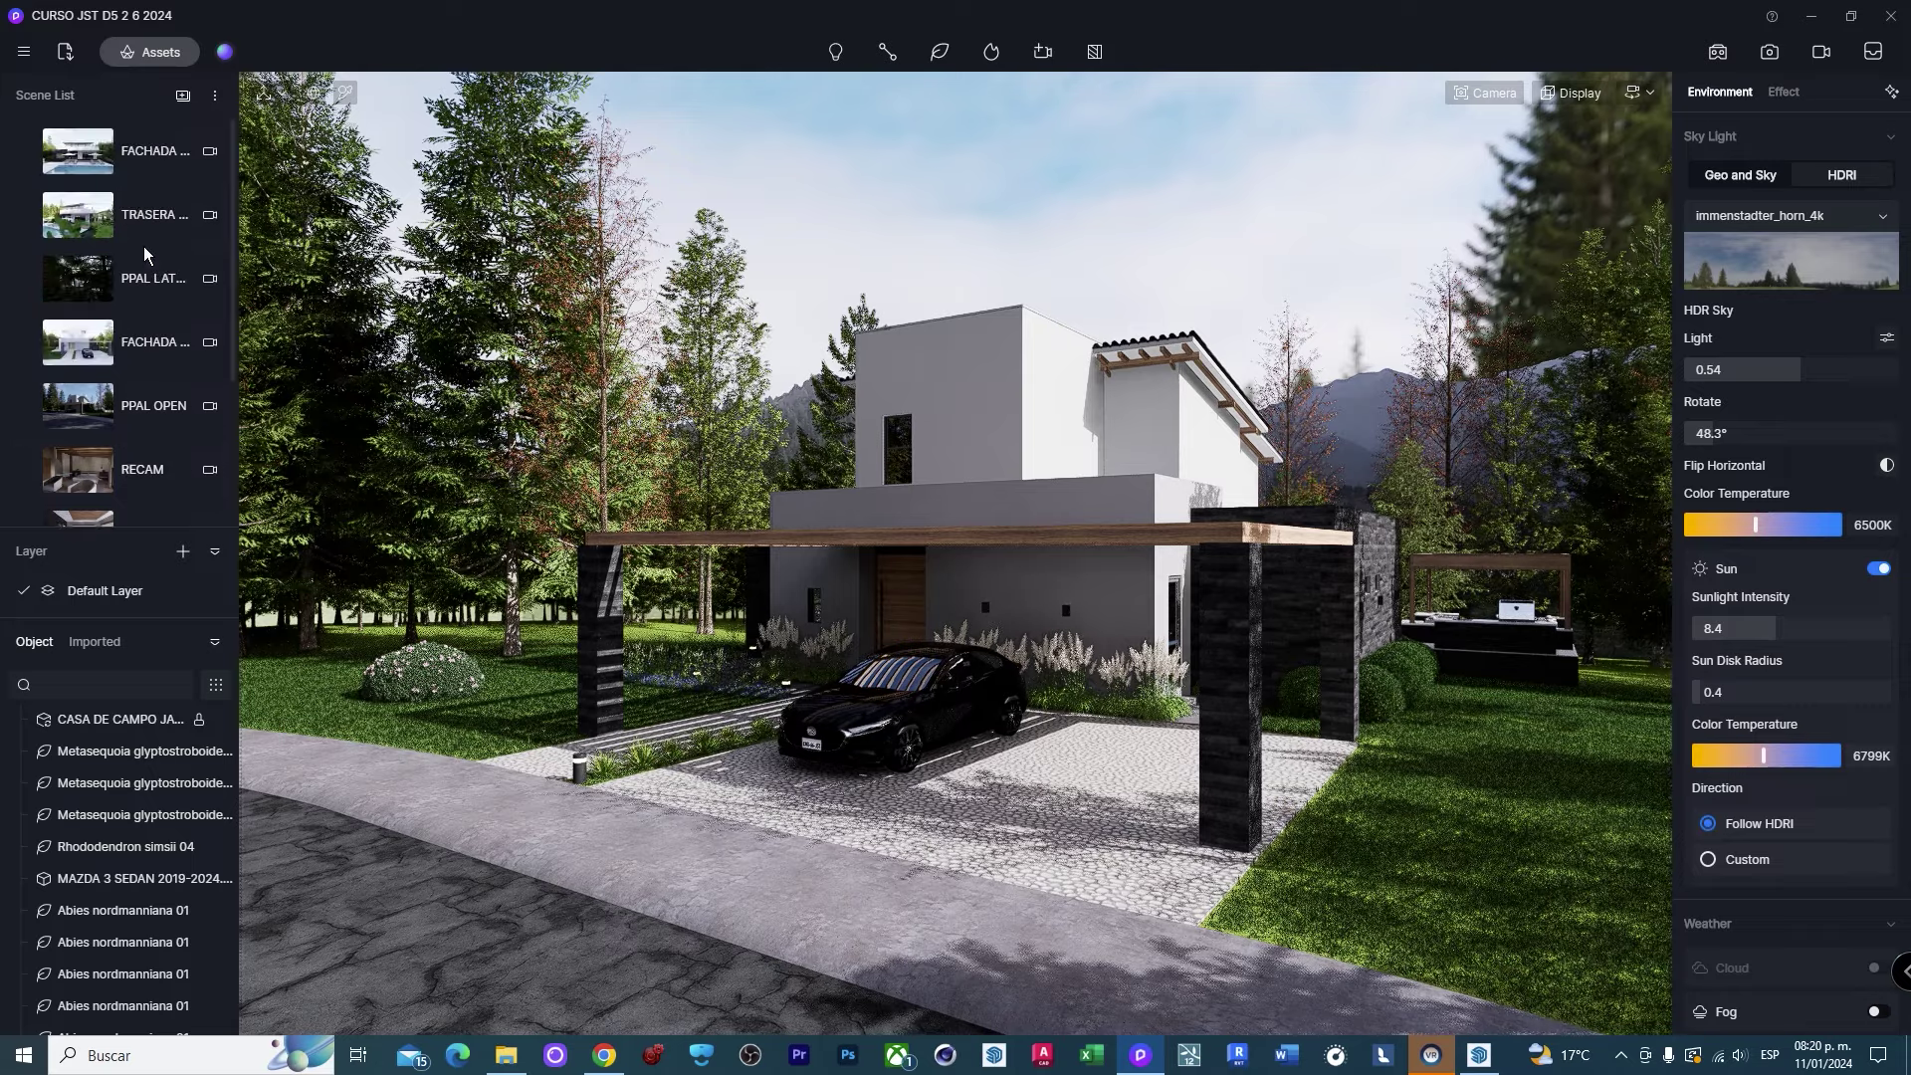
scroll(135, 284, down, 2)
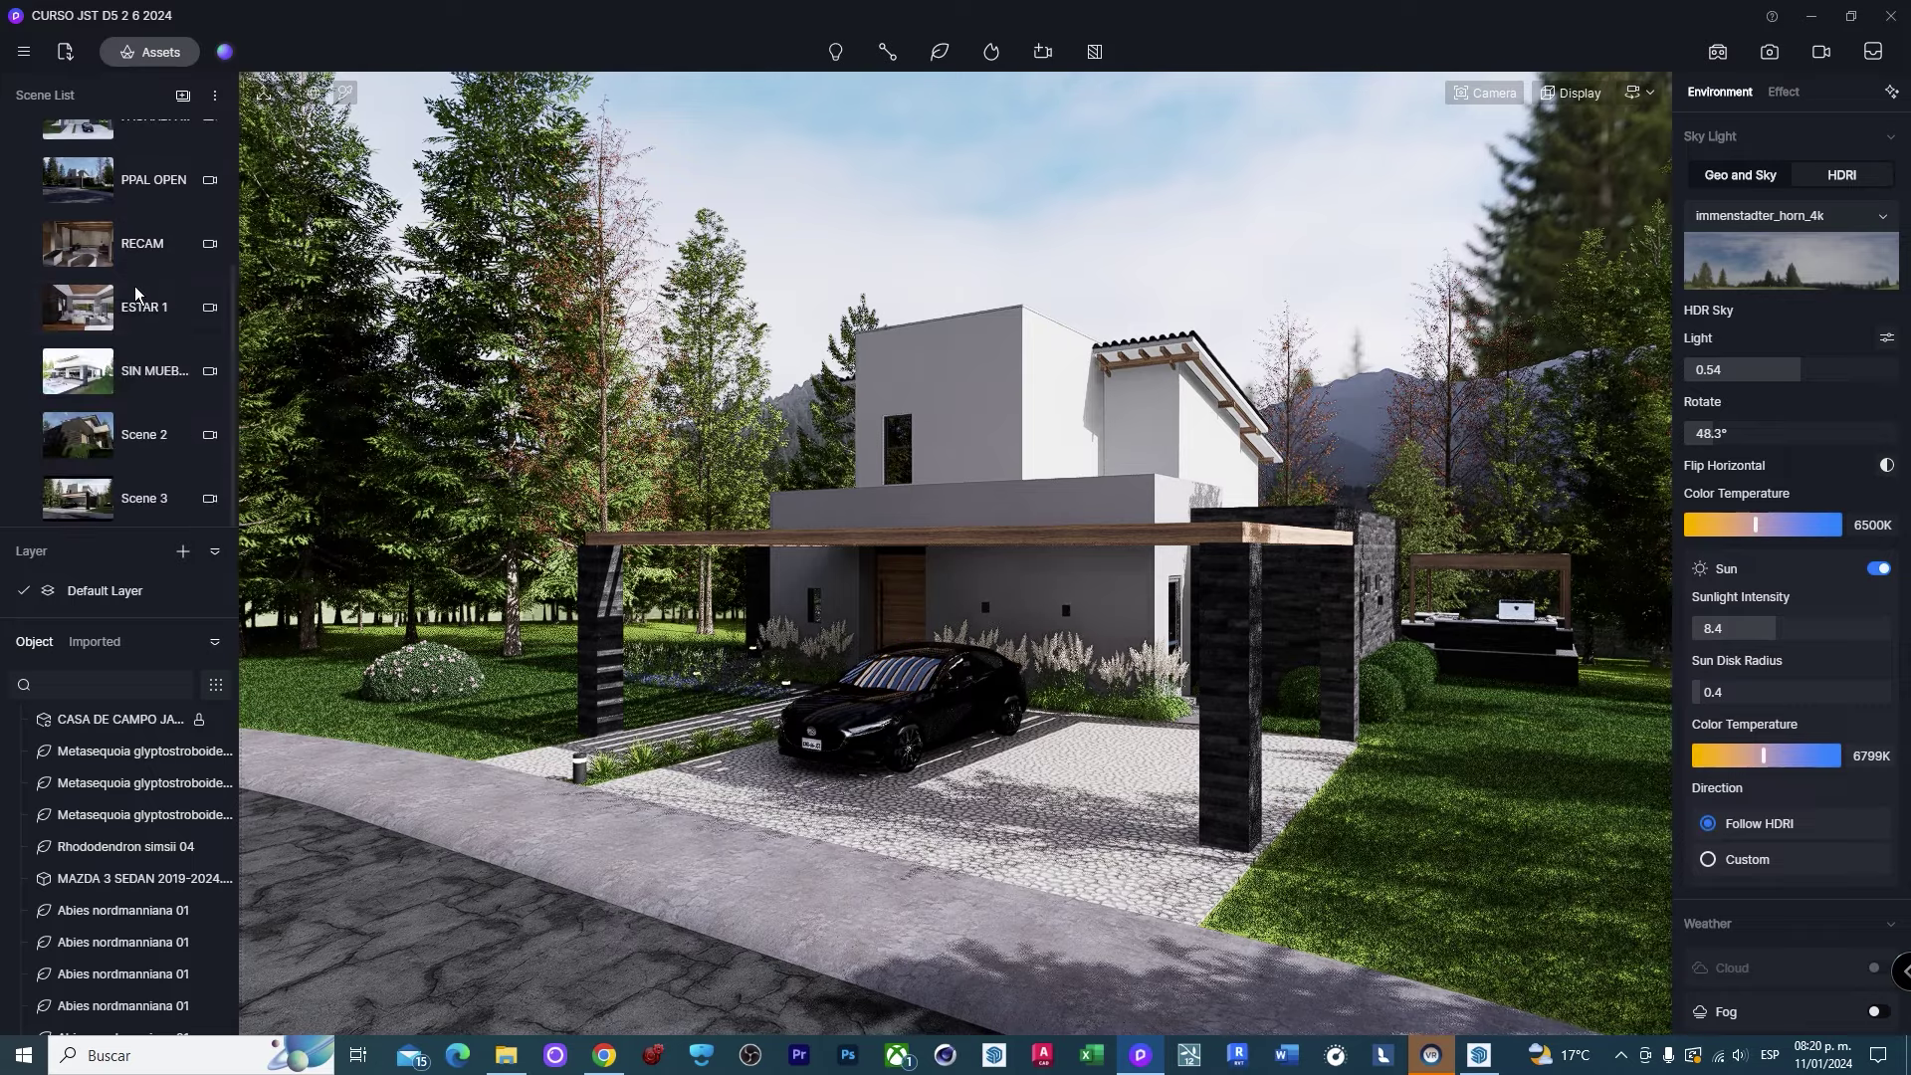
click(145, 505)
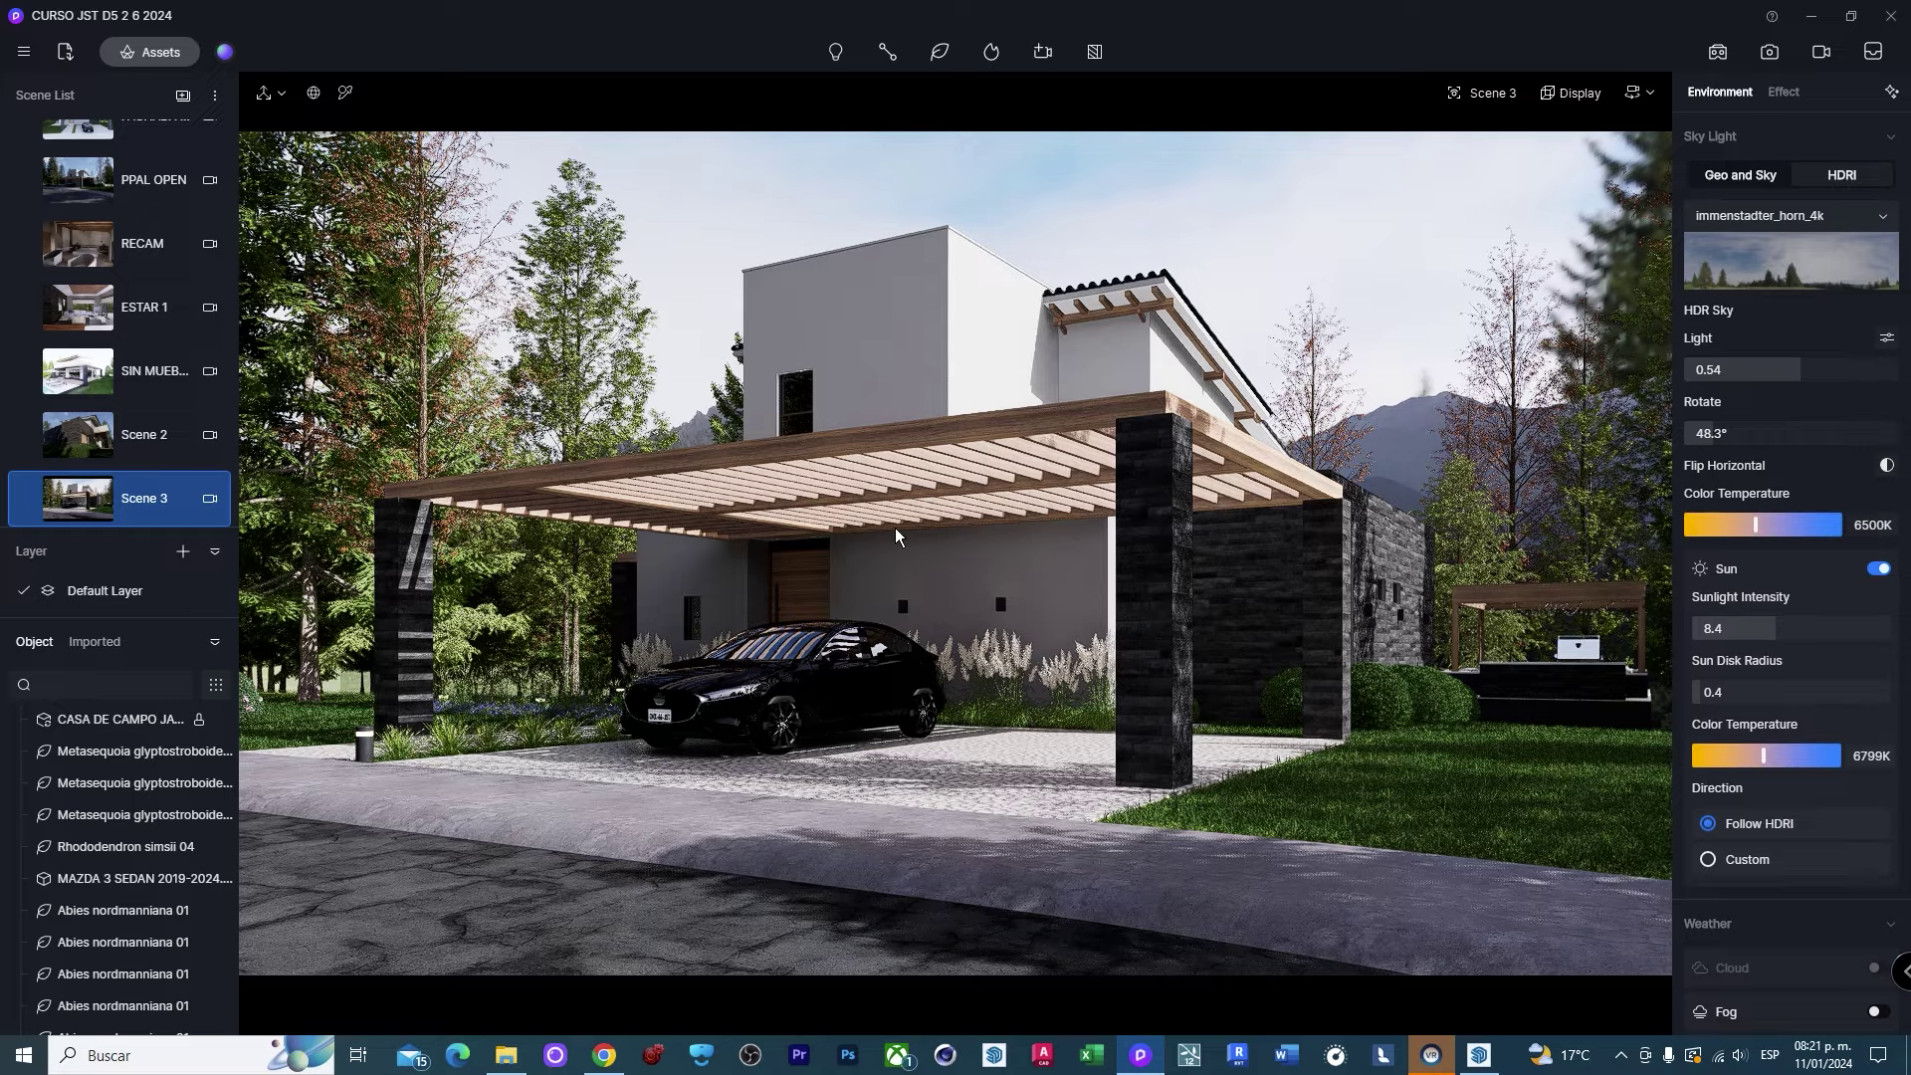
mouse_move(894, 528)
right_down()
mouse_move(751, 678)
mouse_move(976, 780)
mouse_move(1366, 683)
right_up()
mouse_move(134, 179)
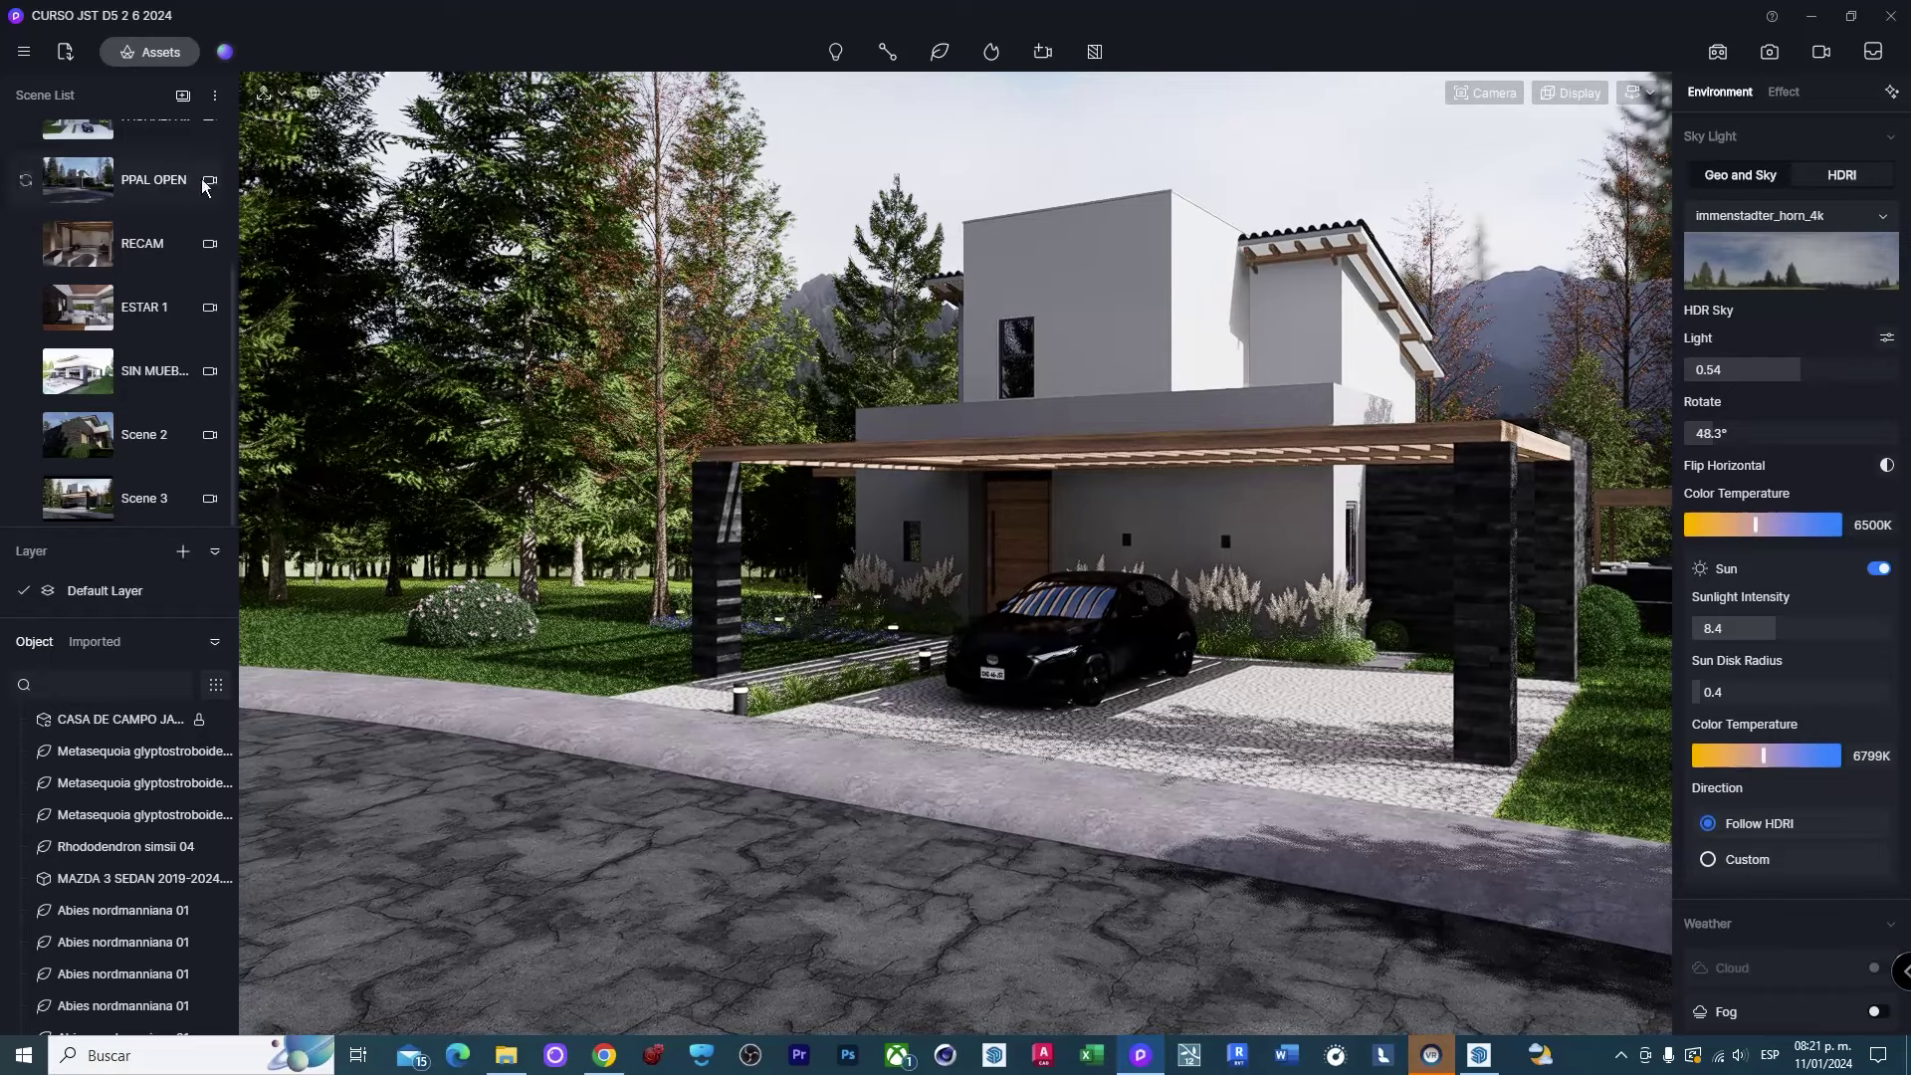
Place a Manhole Cover decal from the Decals assets onto the road.
click(151, 50)
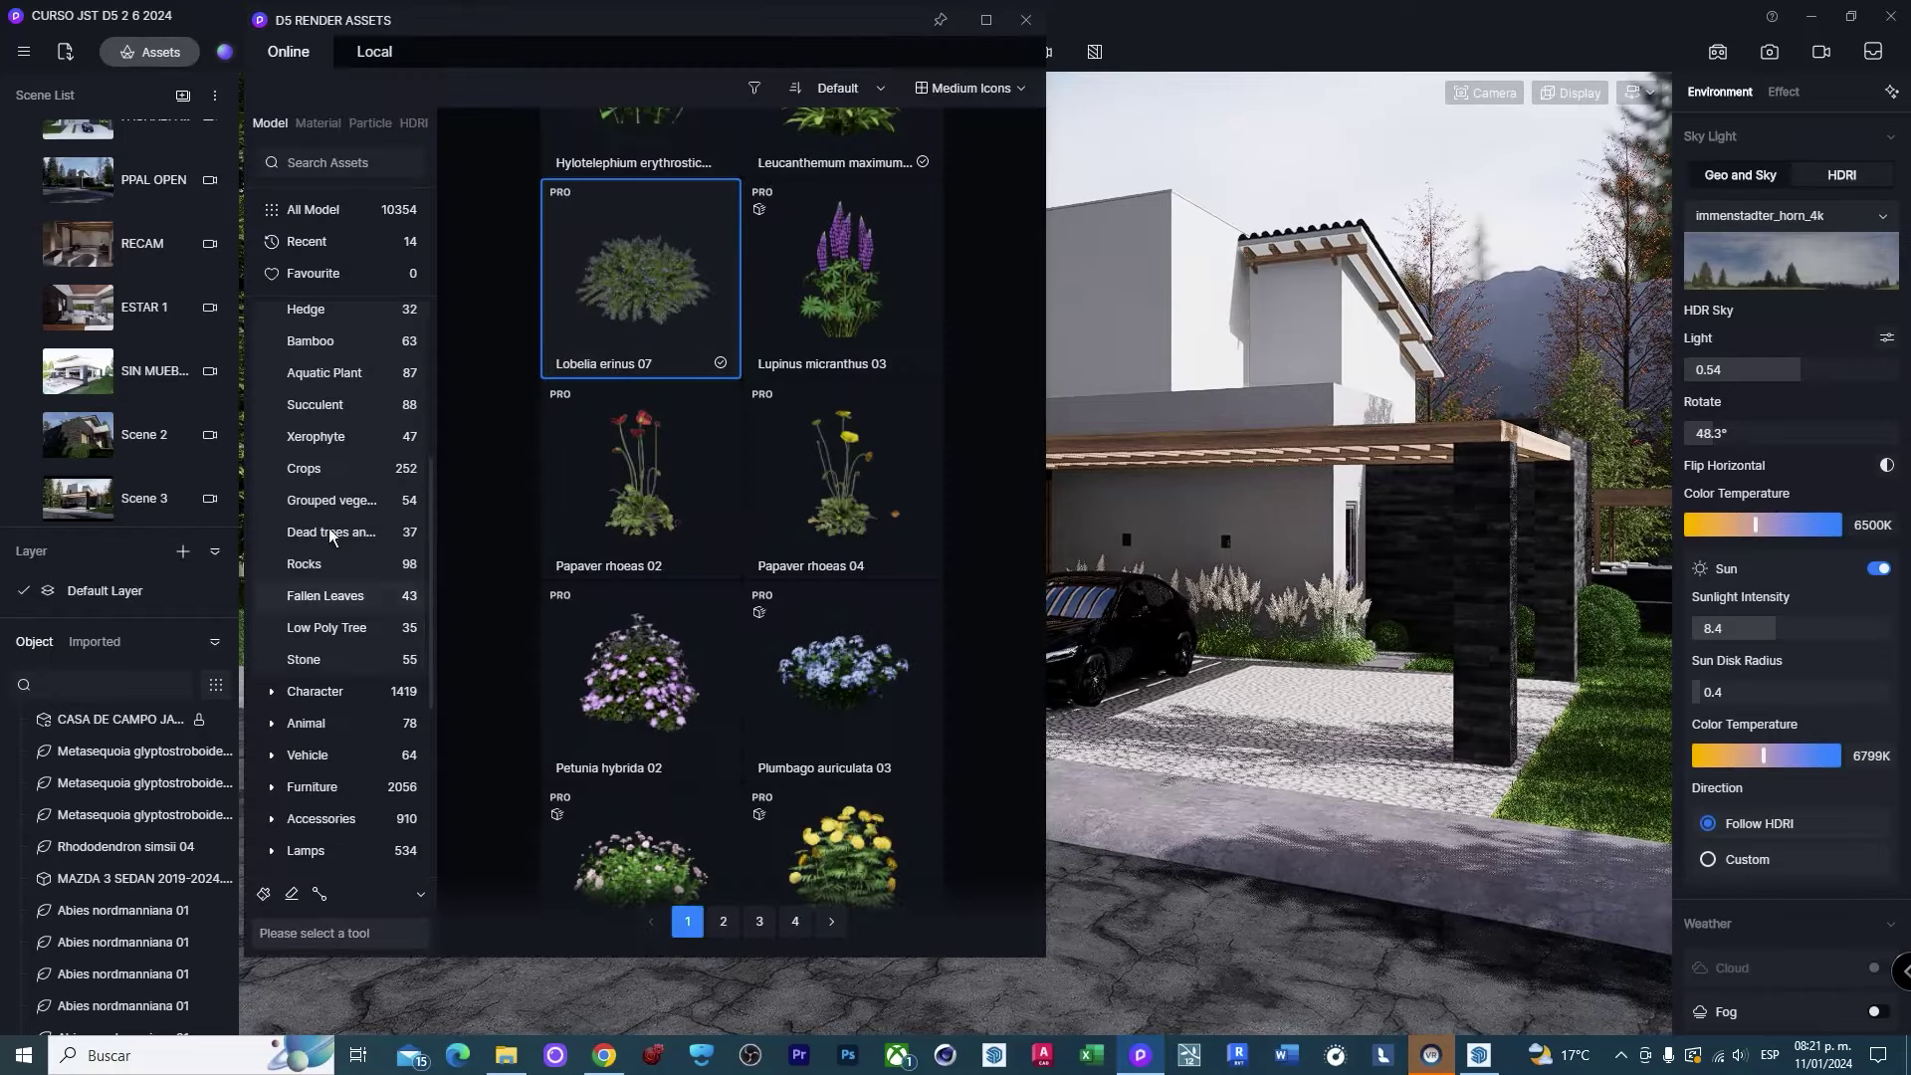
scroll(308, 331, up, 1)
scroll(308, 330, up, 2)
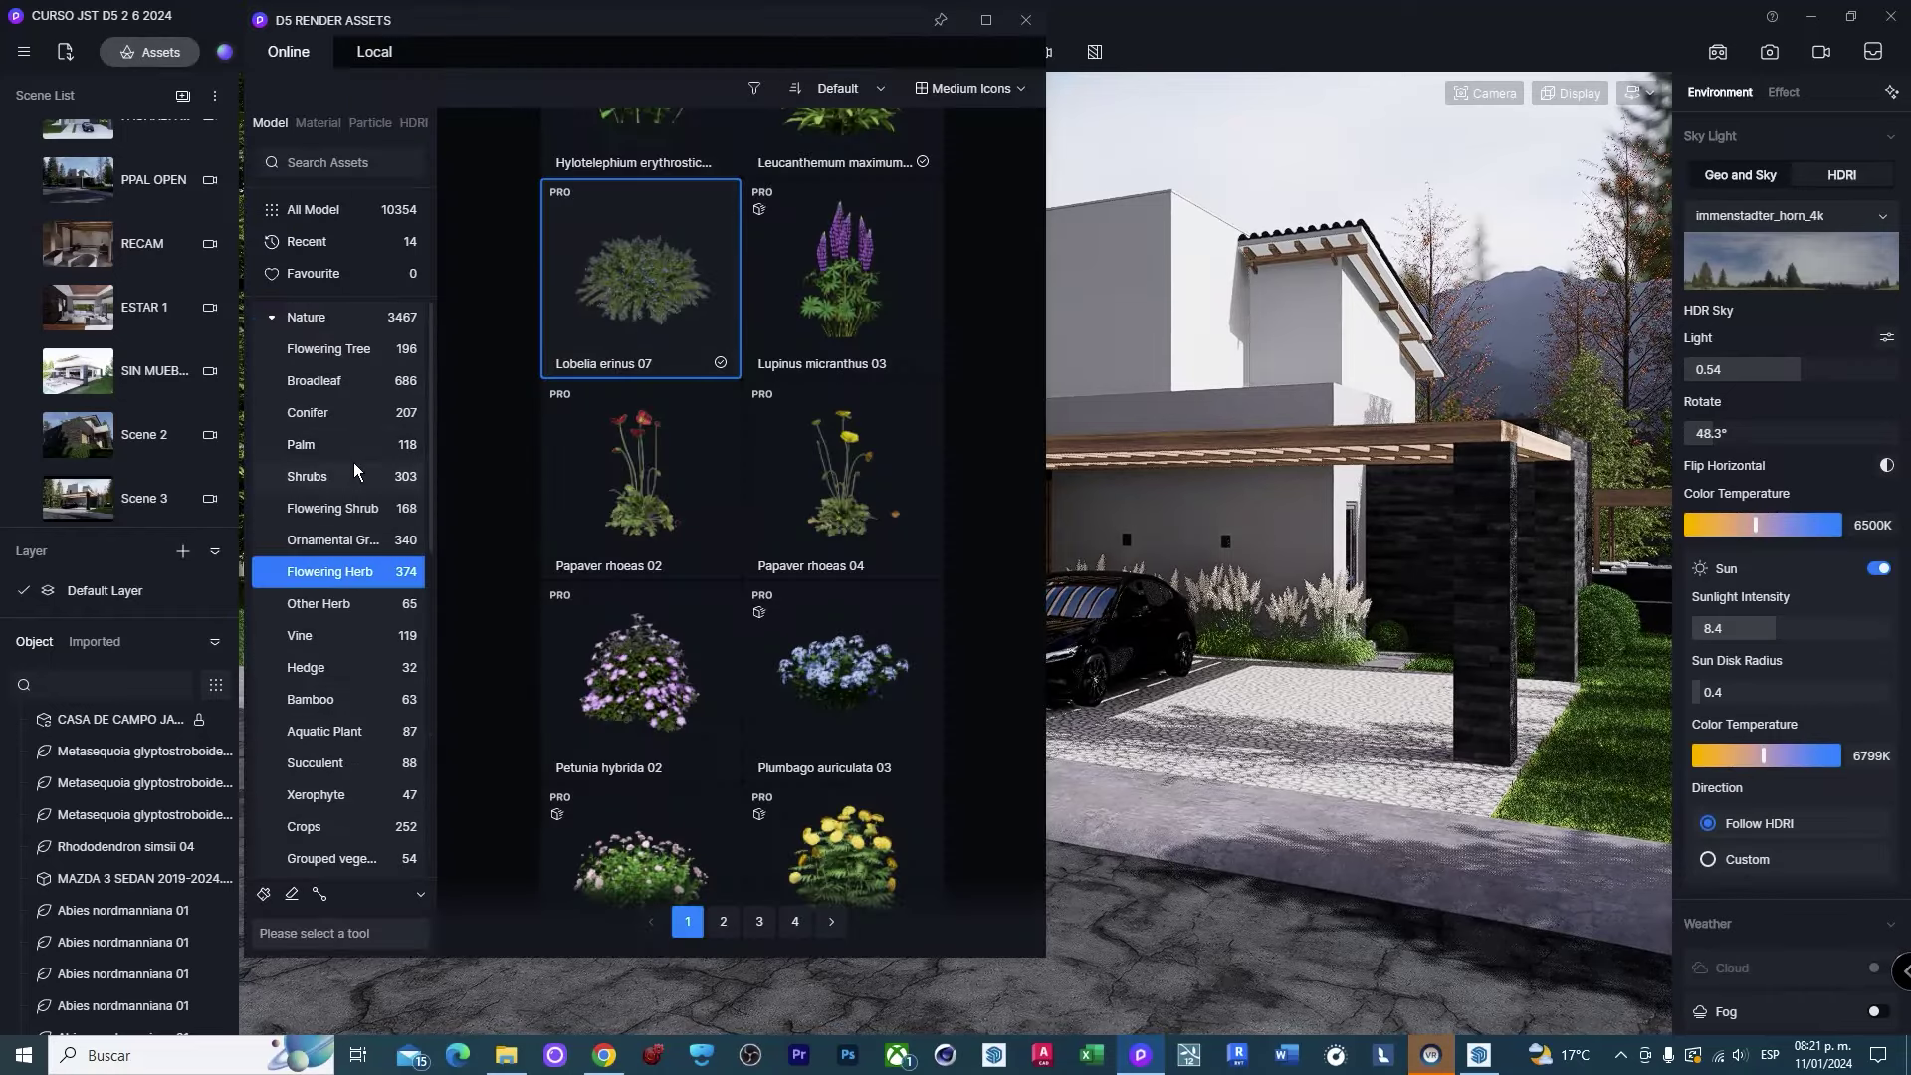
click(272, 318)
scroll(321, 432, down, 1)
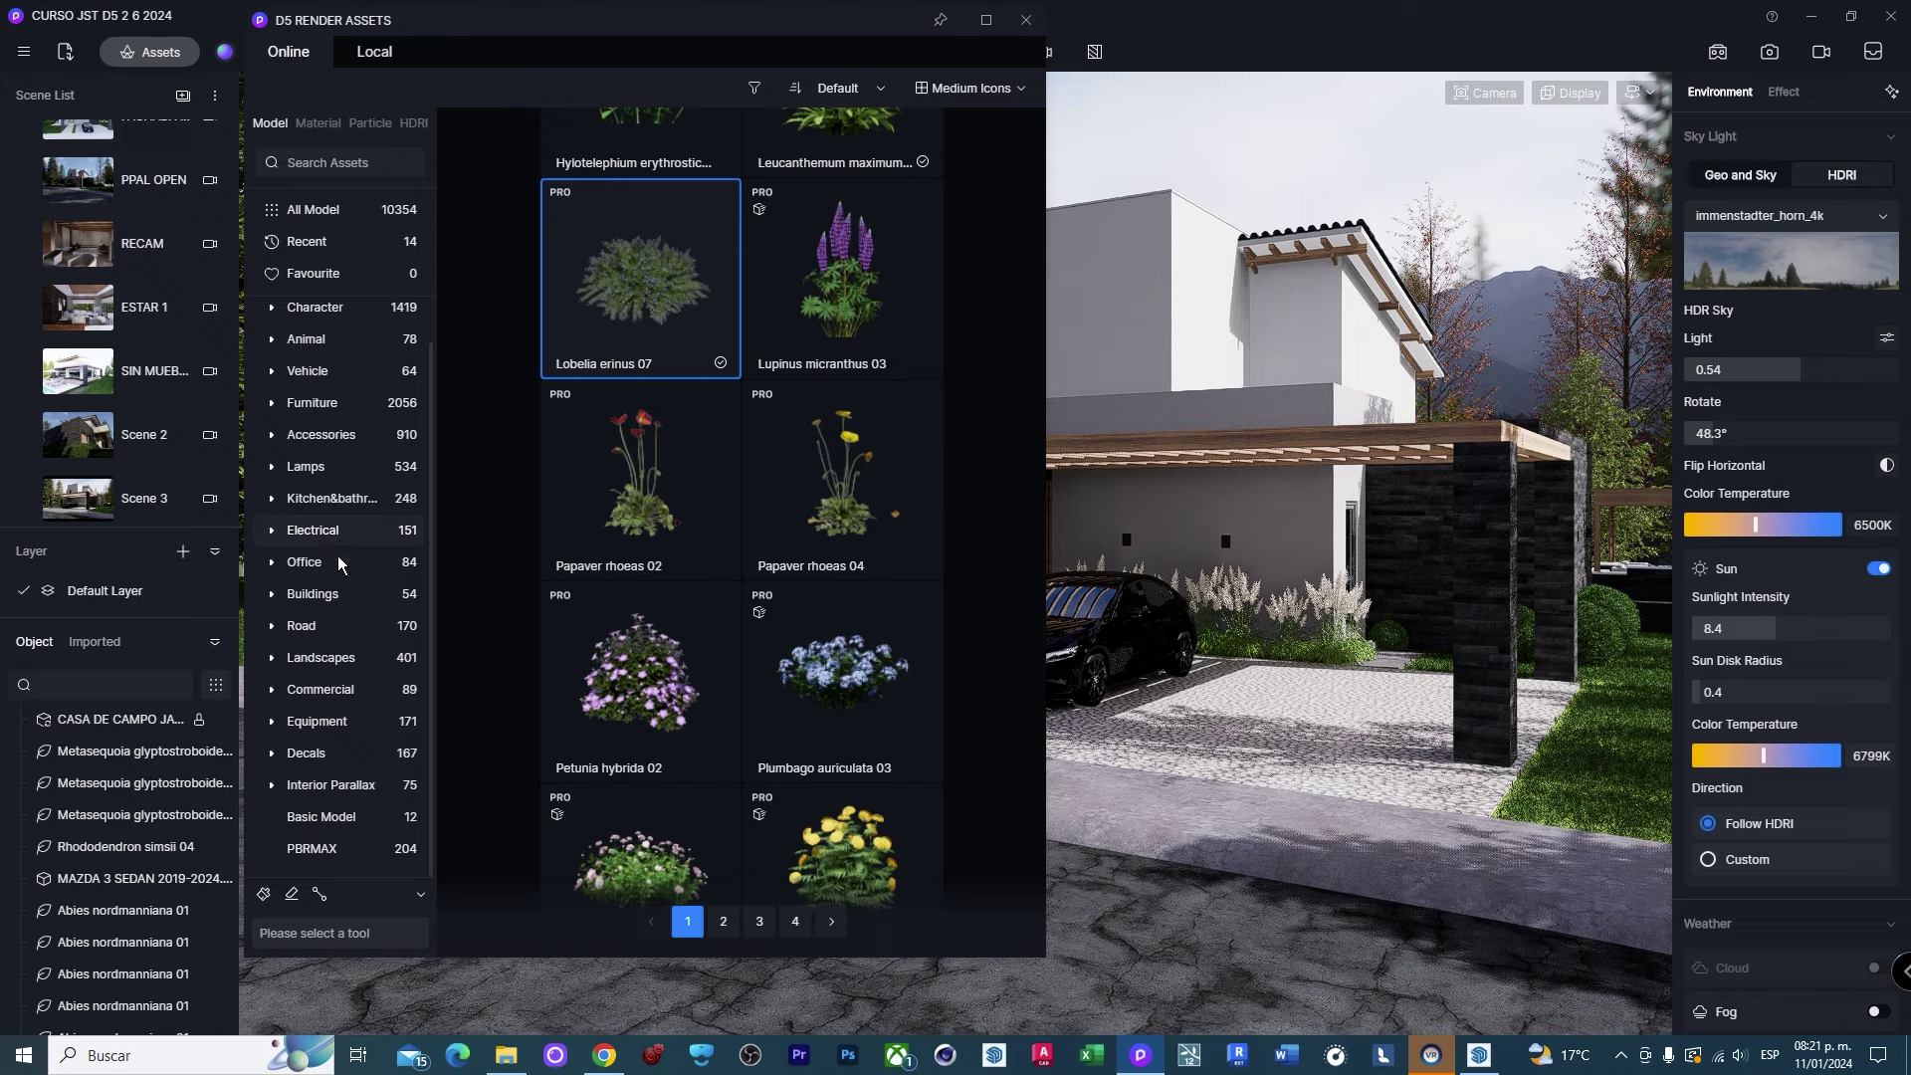
click(317, 755)
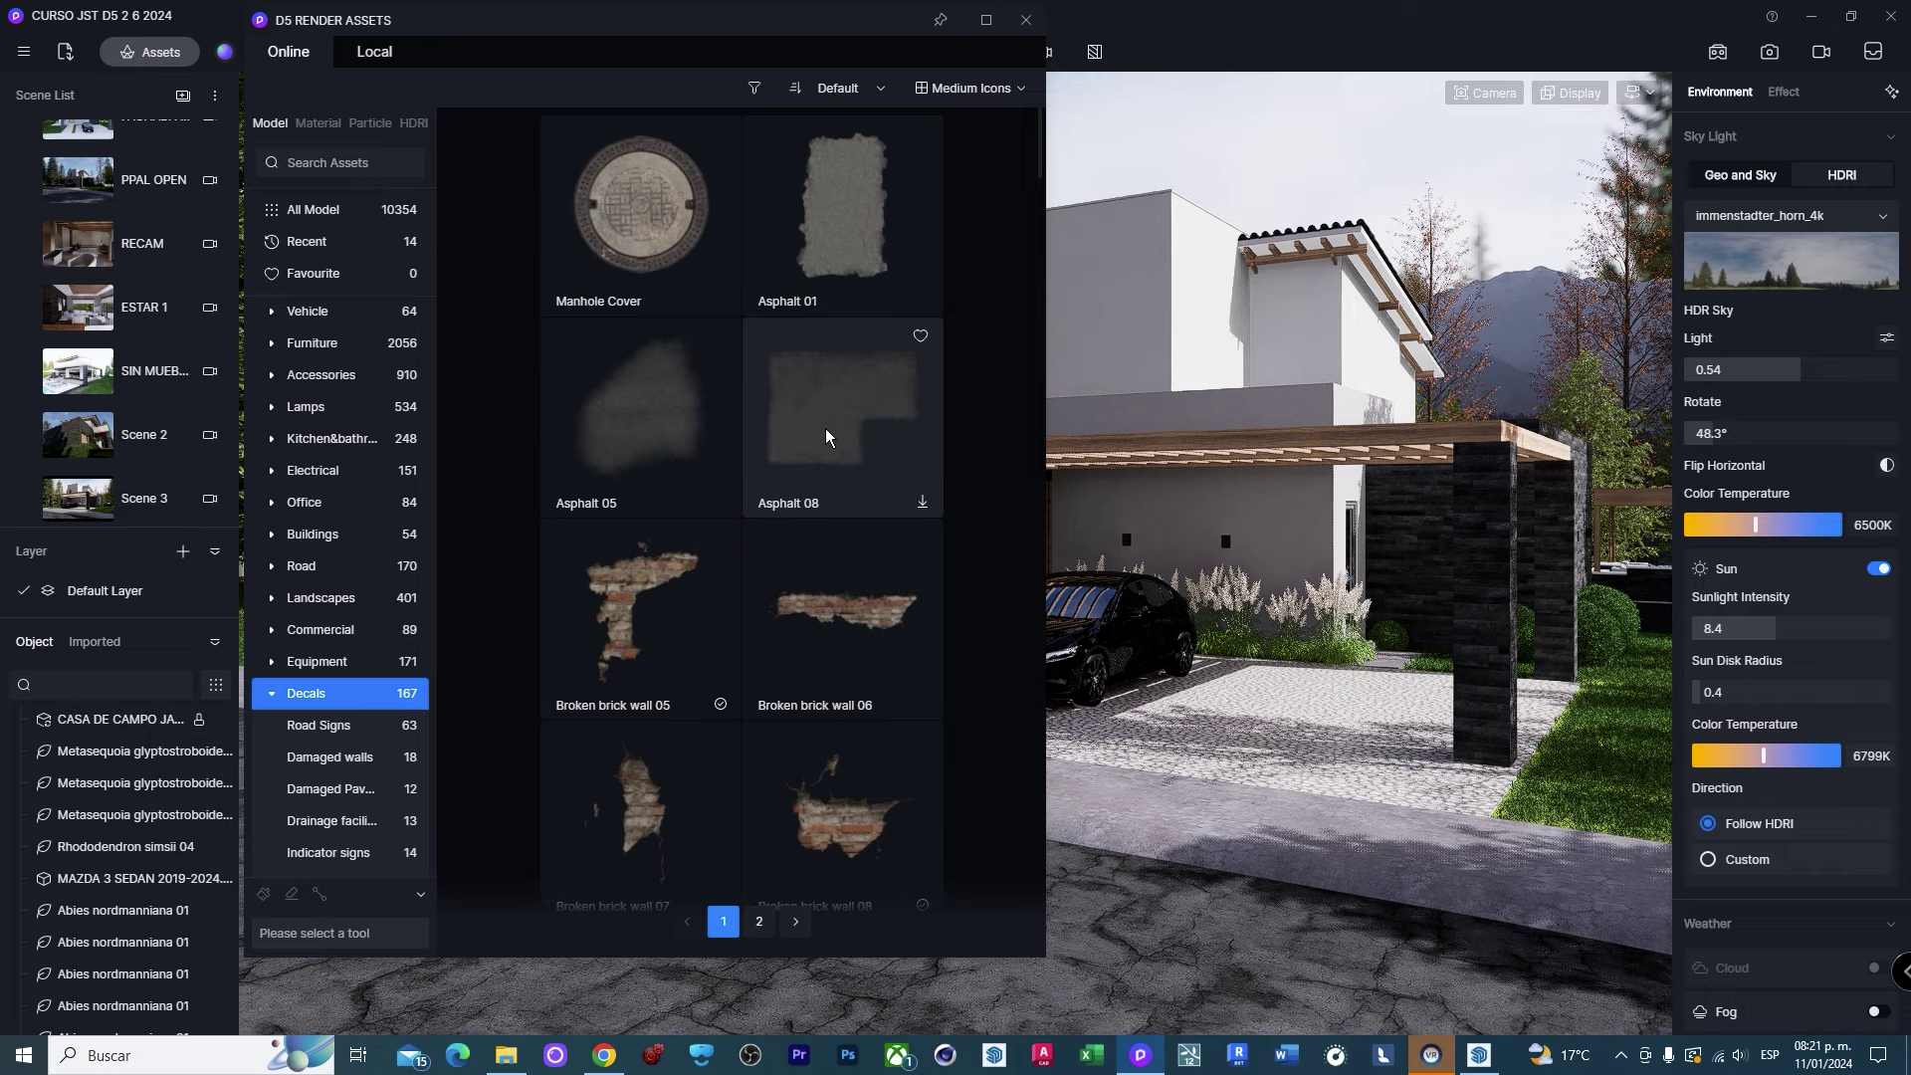
scroll(810, 372, down, 2)
scroll(811, 372, up, 2)
click(659, 207)
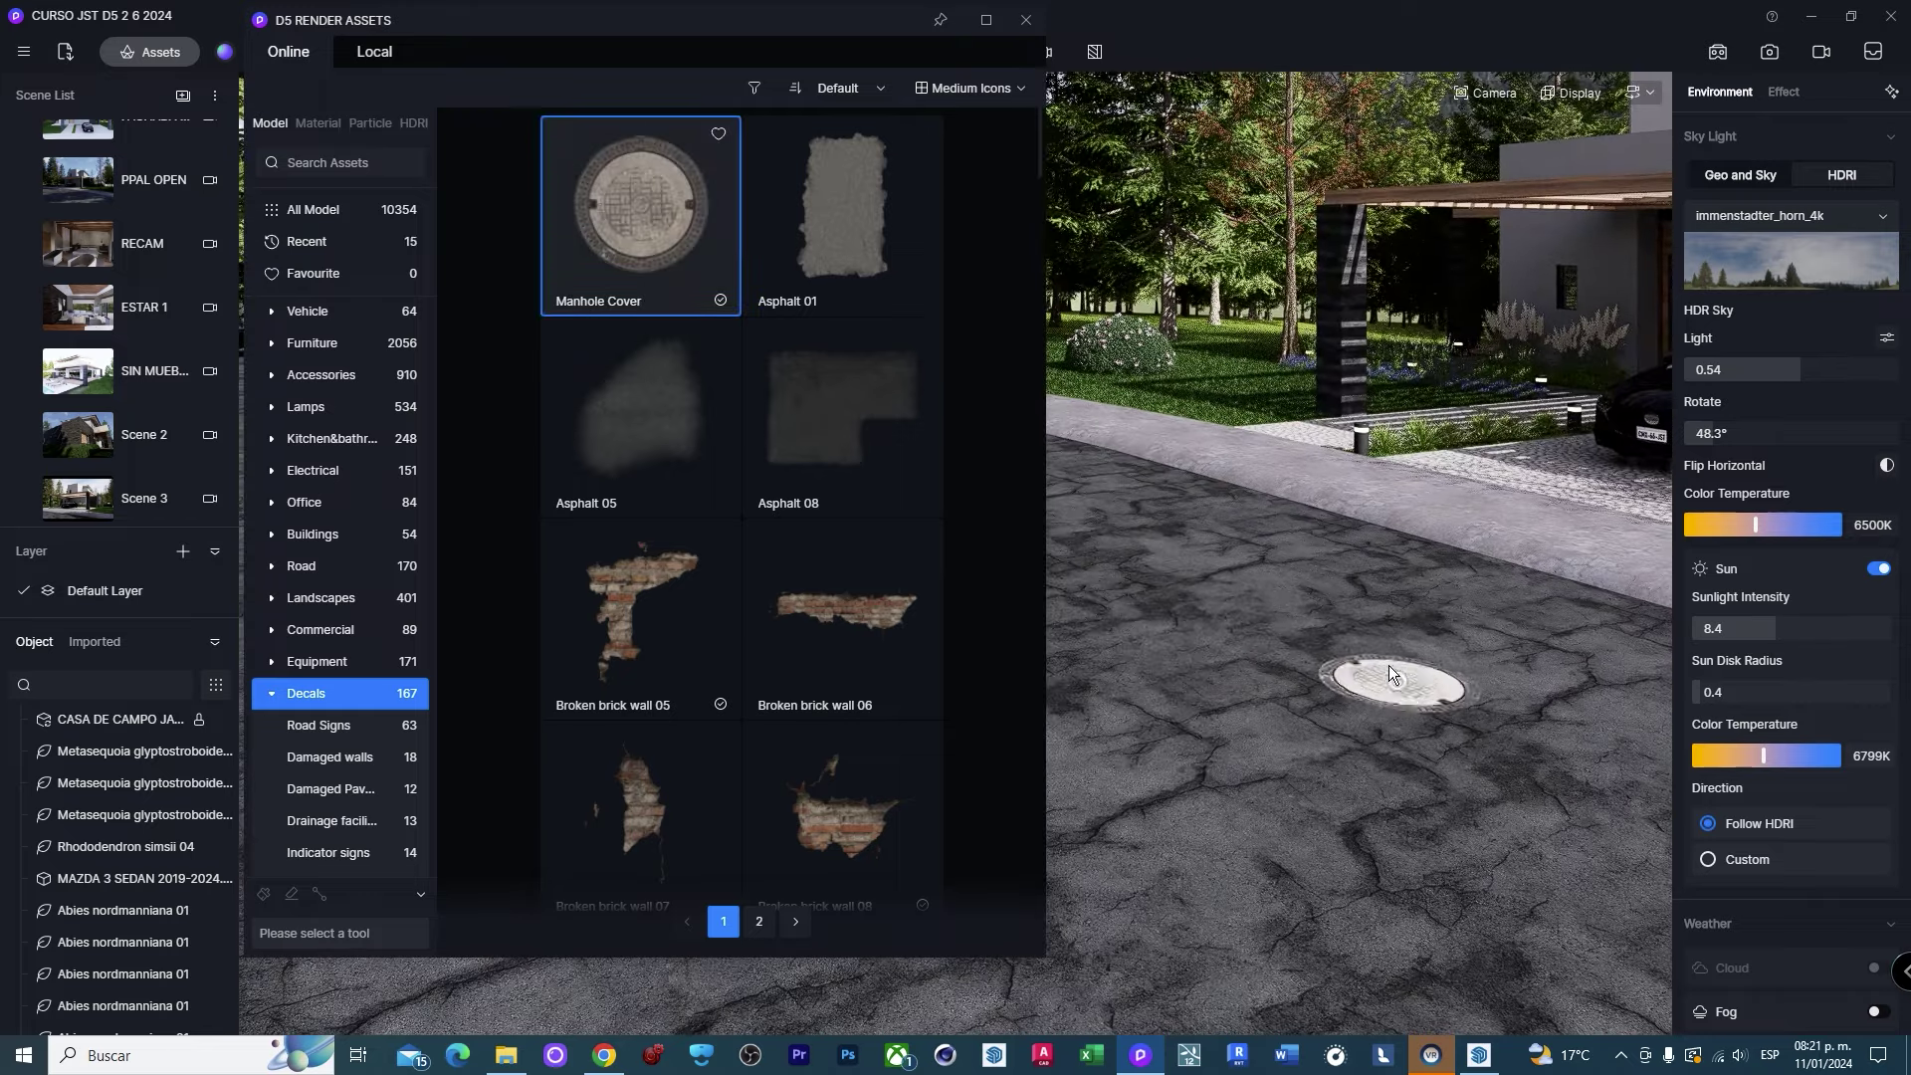
click(1226, 765)
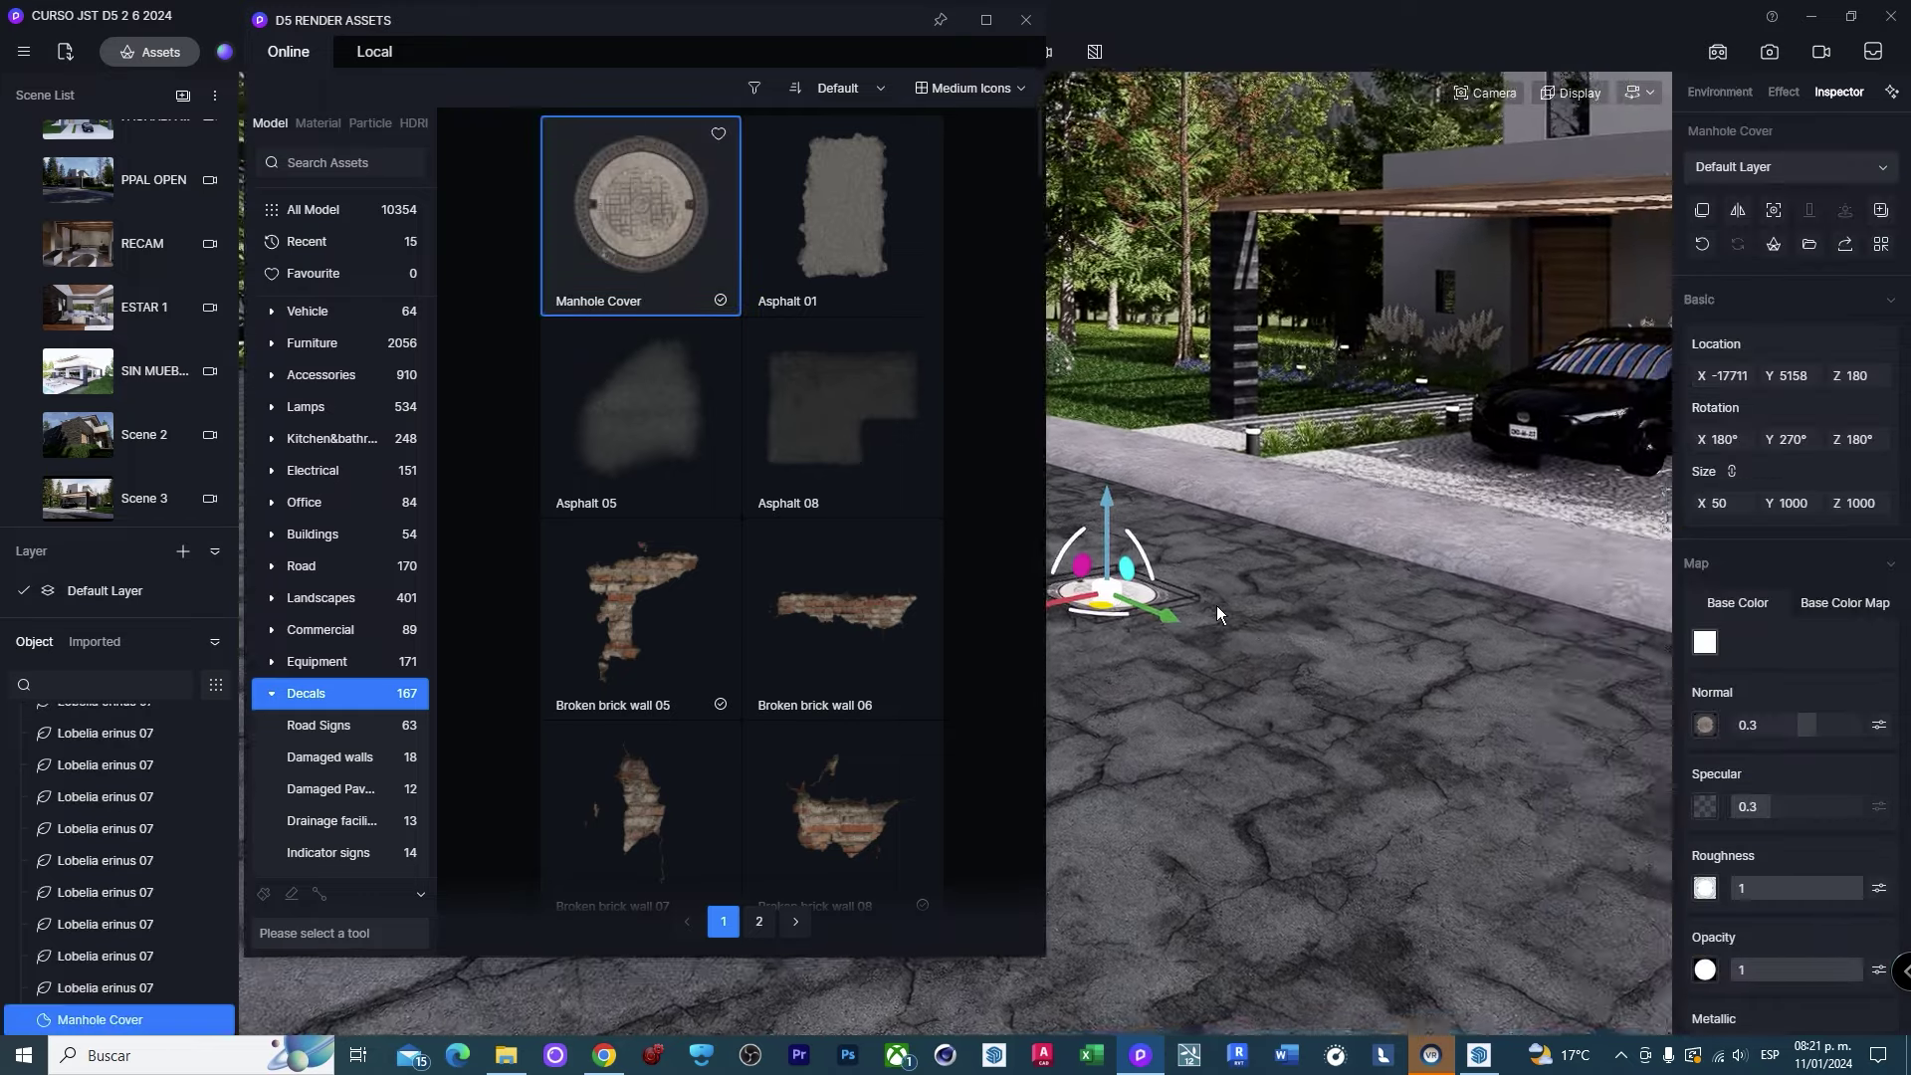
Replace the first manhole cover with a Manhole covers 05 decal on the road.
scroll(757, 673, down, 5)
scroll(756, 661, down, 2)
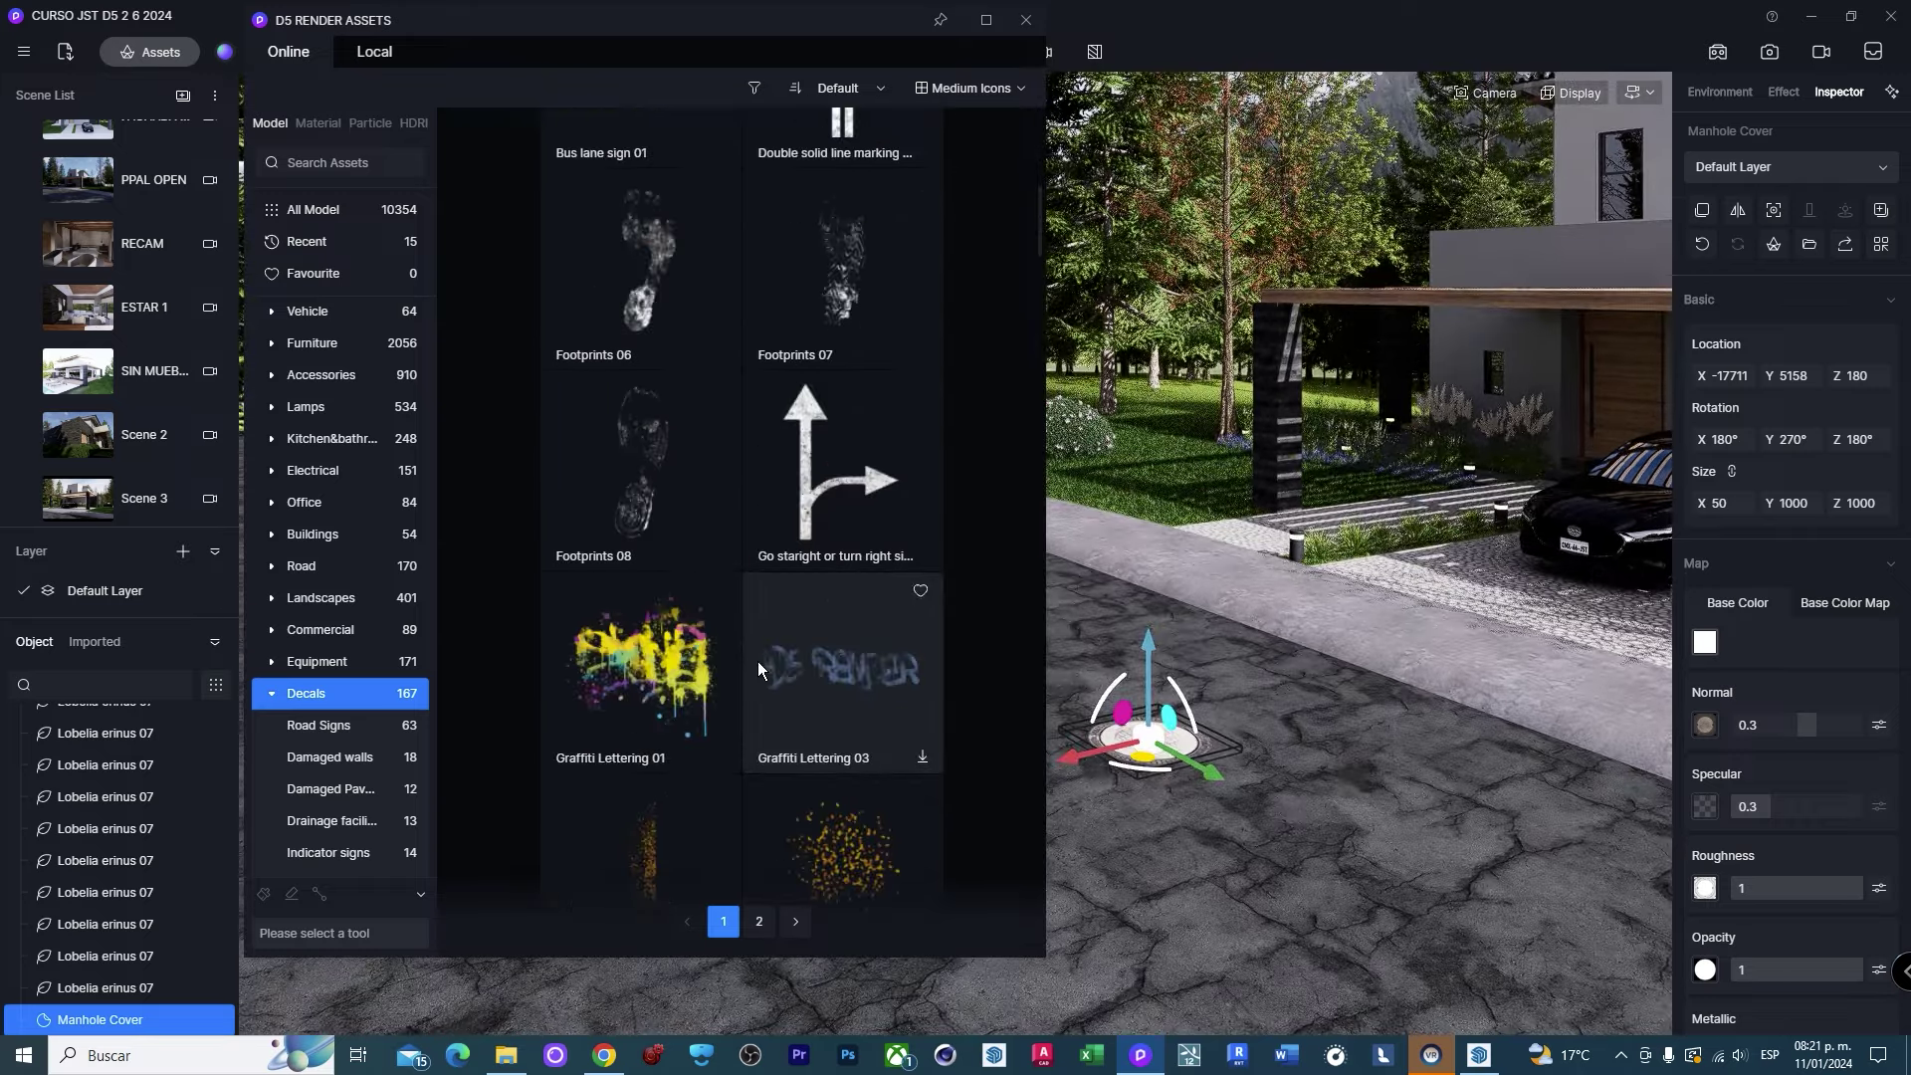
scroll(757, 661, down, 1)
scroll(756, 661, down, 2)
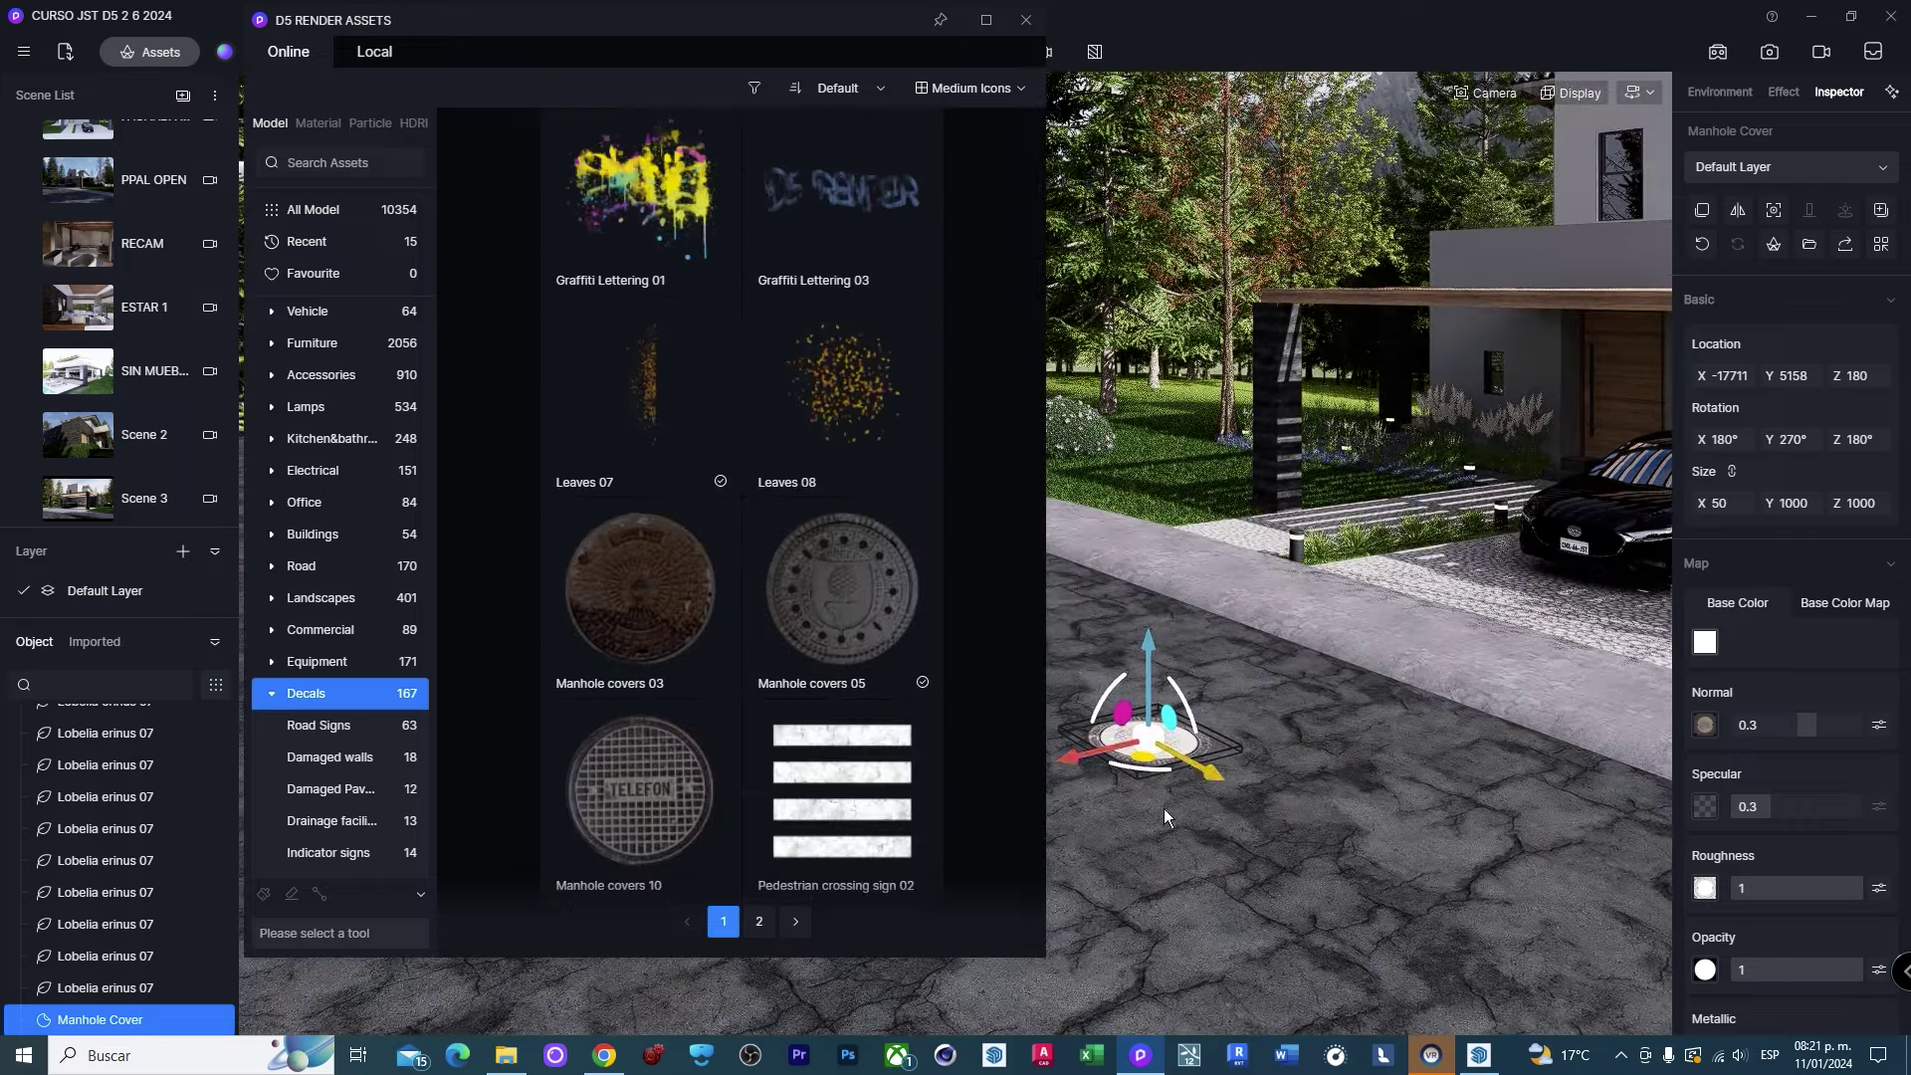
scroll(1163, 809, up, 3)
scroll(1155, 817, up, 3)
scroll(1233, 732, up, 3)
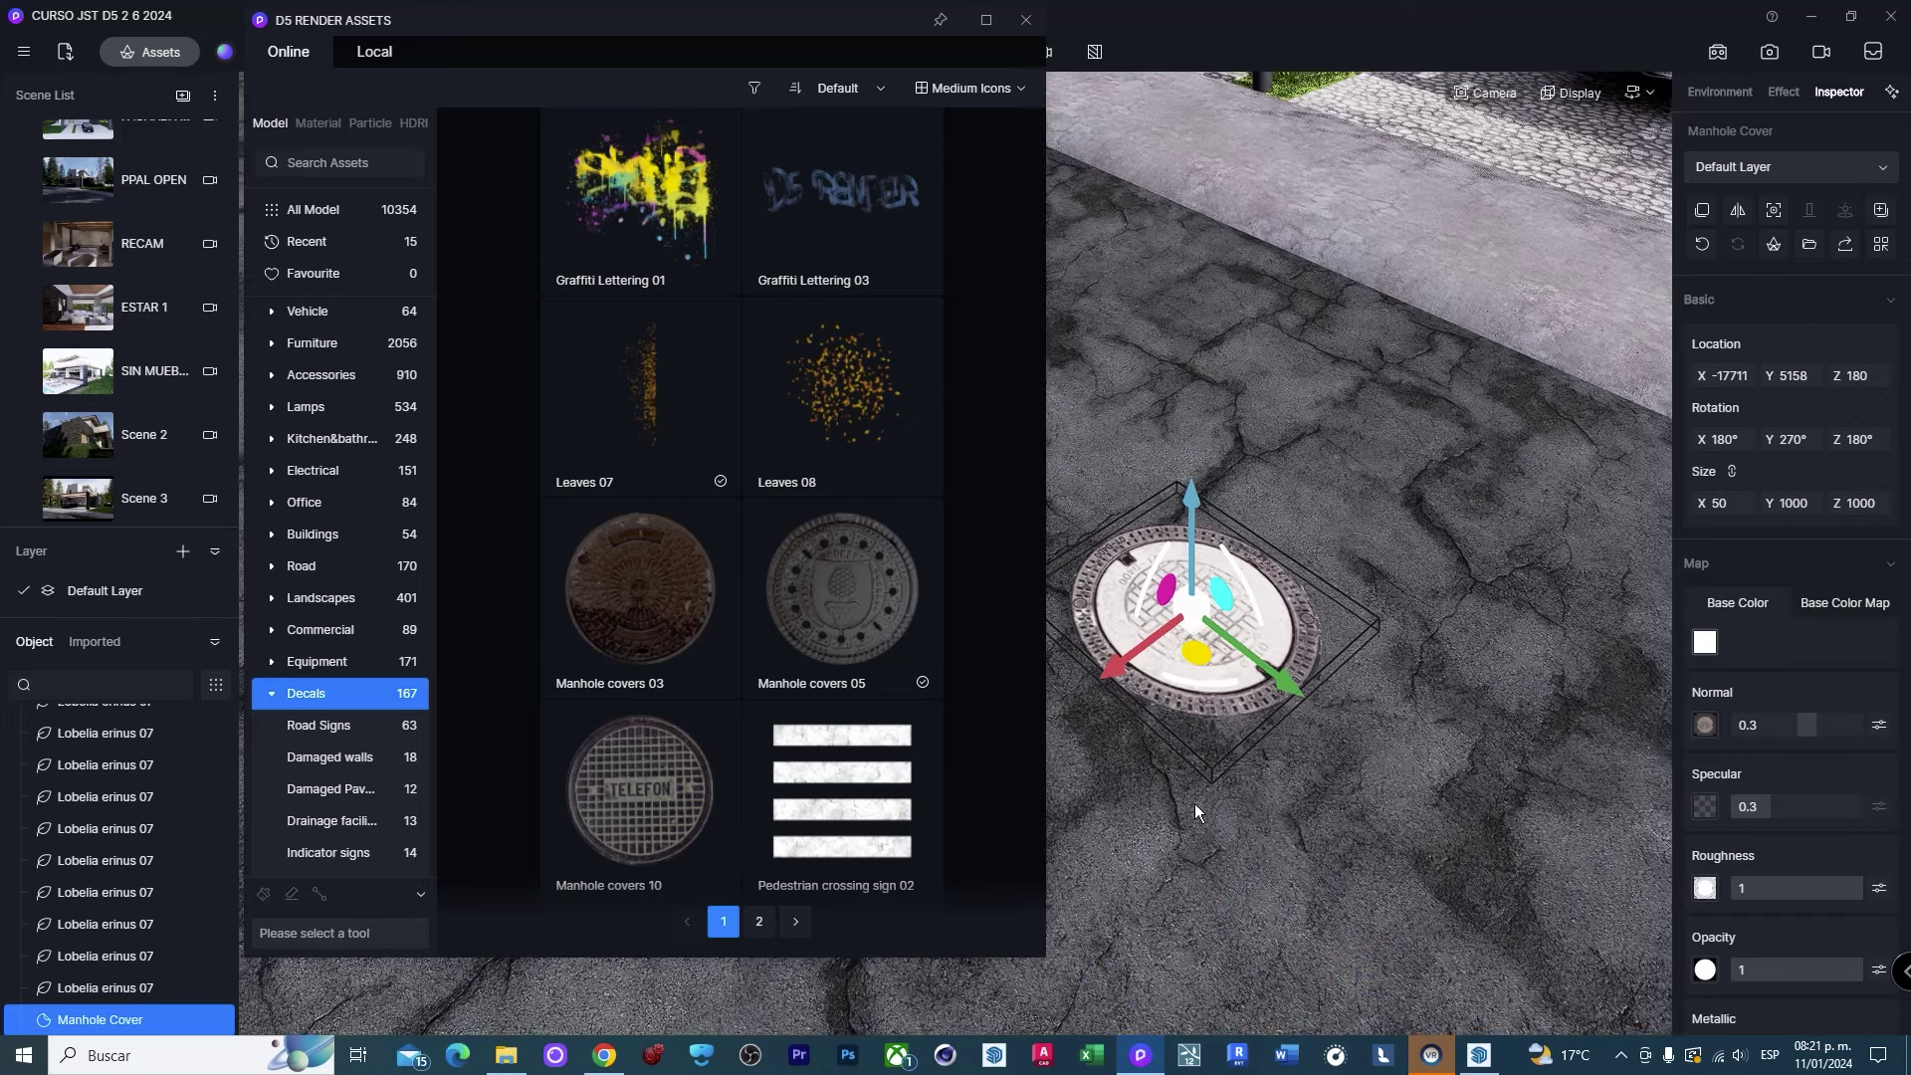
click(838, 595)
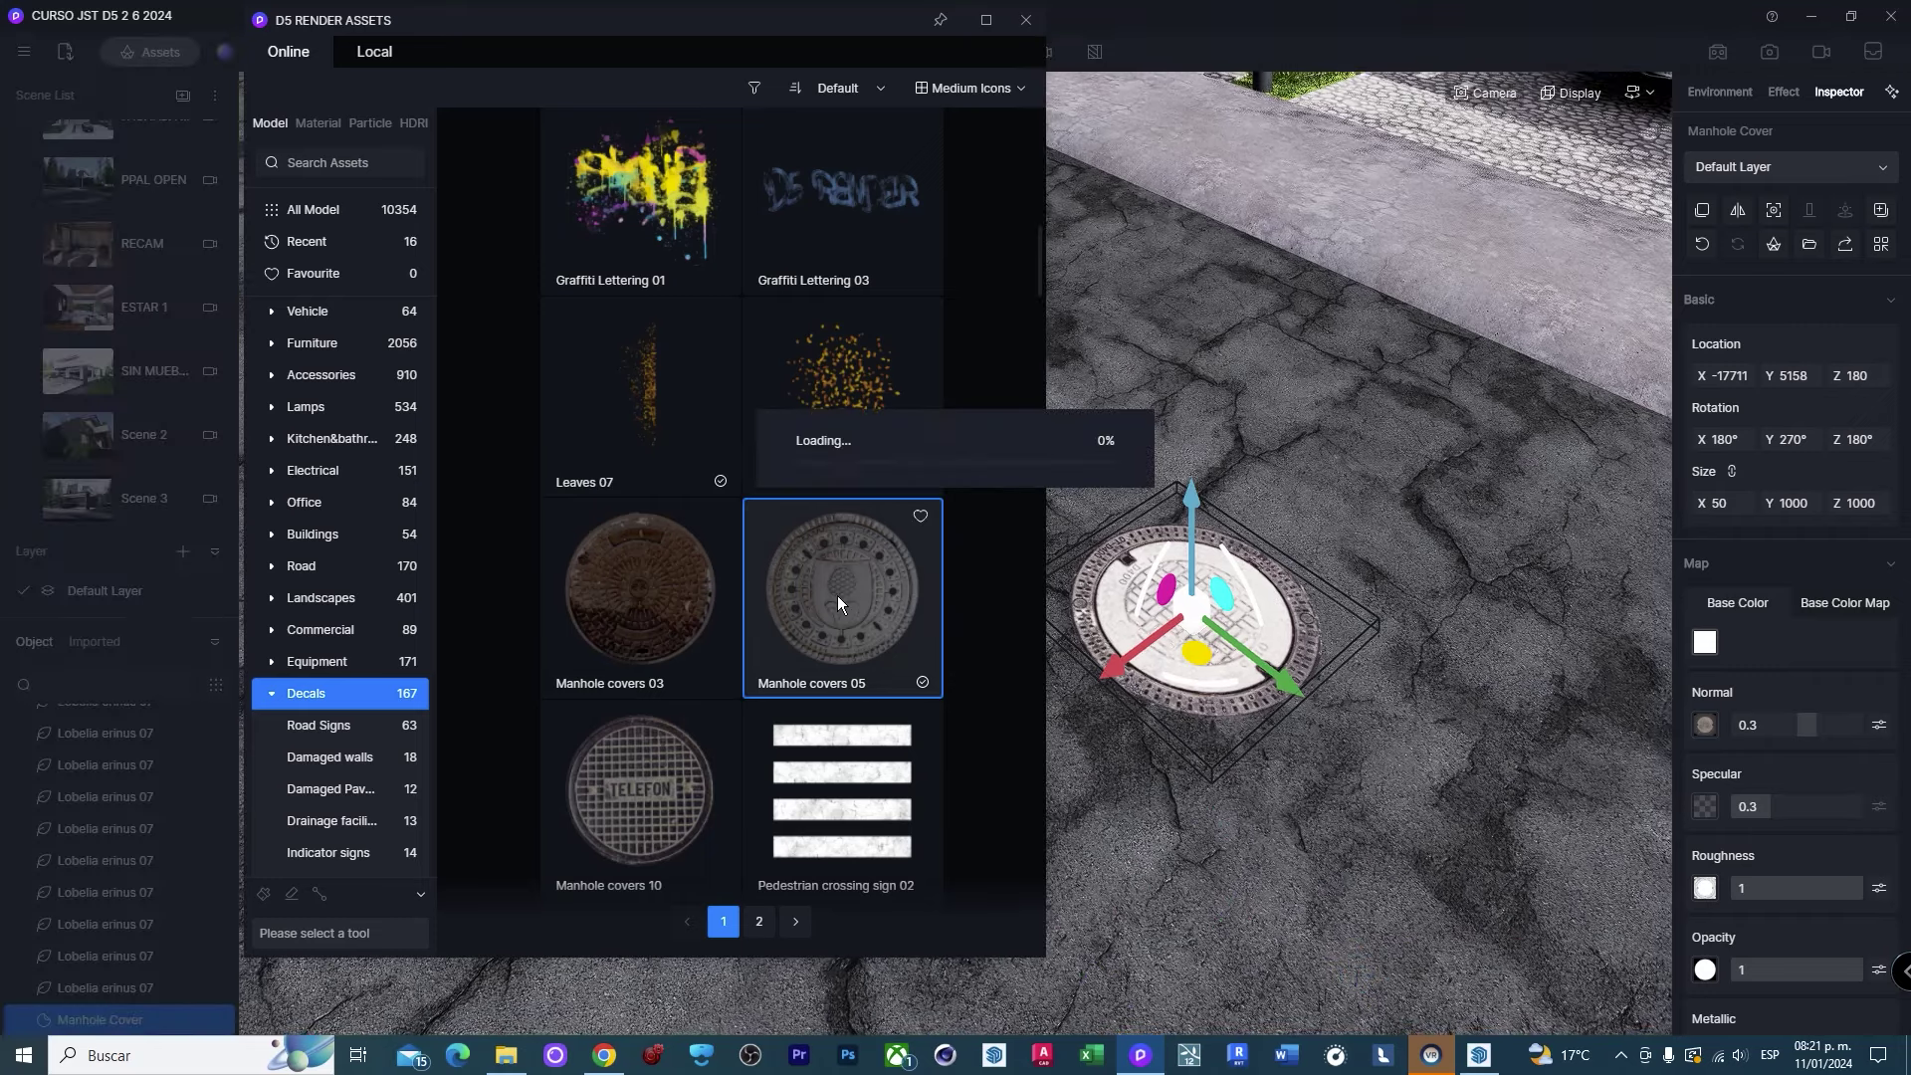
click(1512, 793)
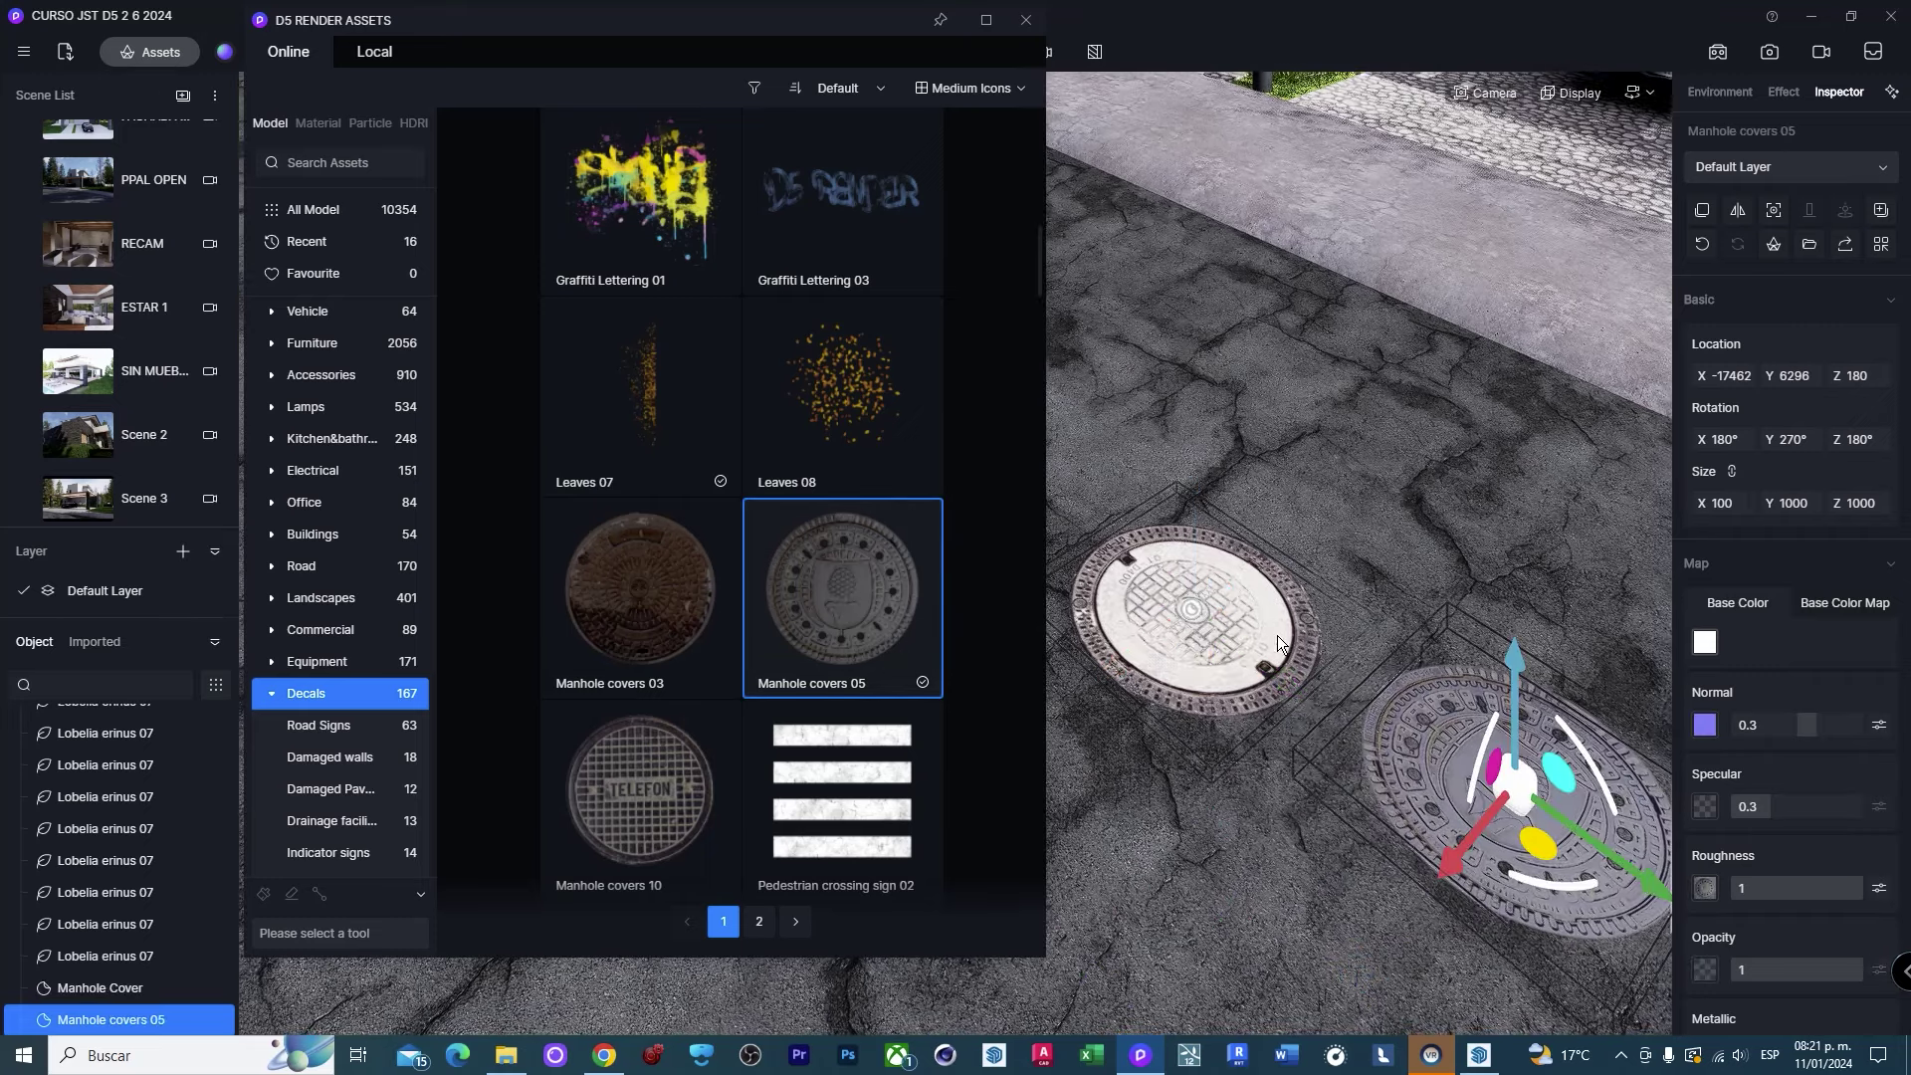
click(1197, 604)
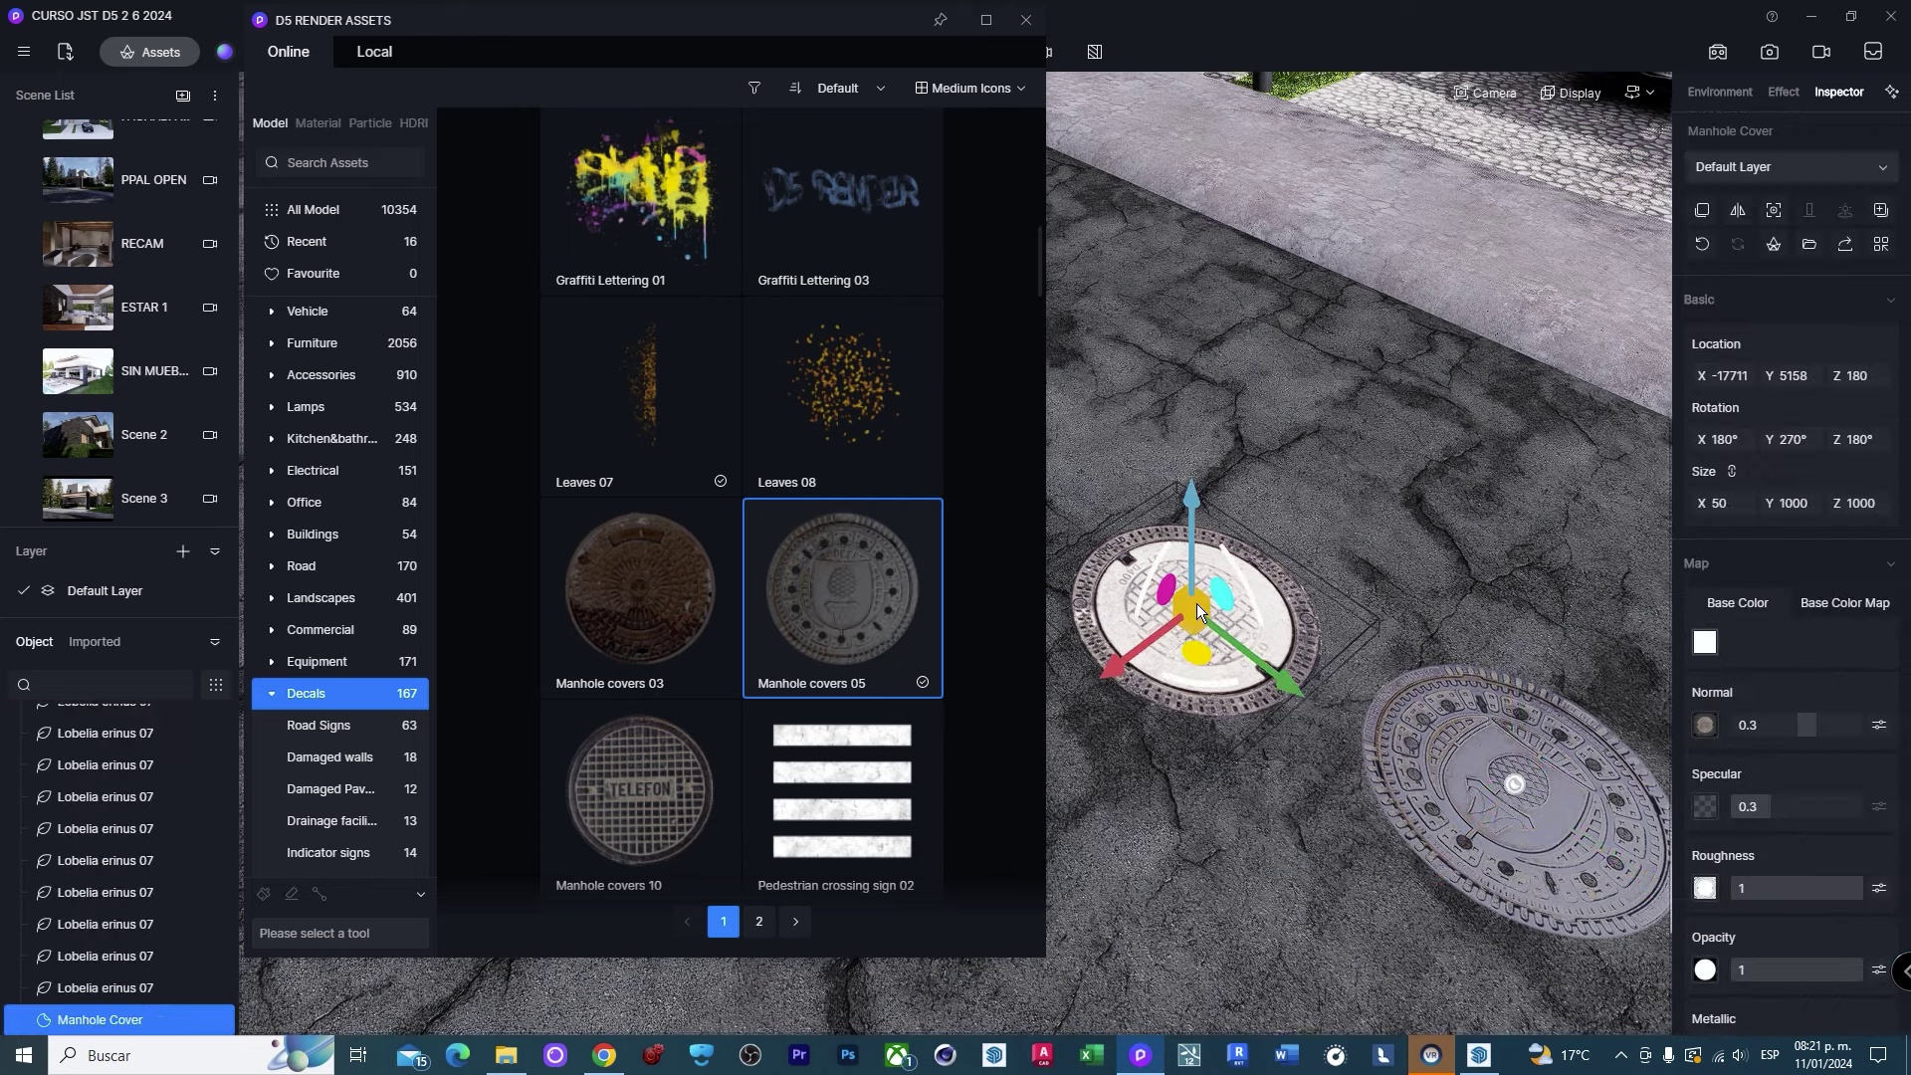
key(Delete)
Find and pick the Asphalt 06 decal further down the Decals list.
scroll(828, 613, down, 3)
scroll(822, 622, down, 4)
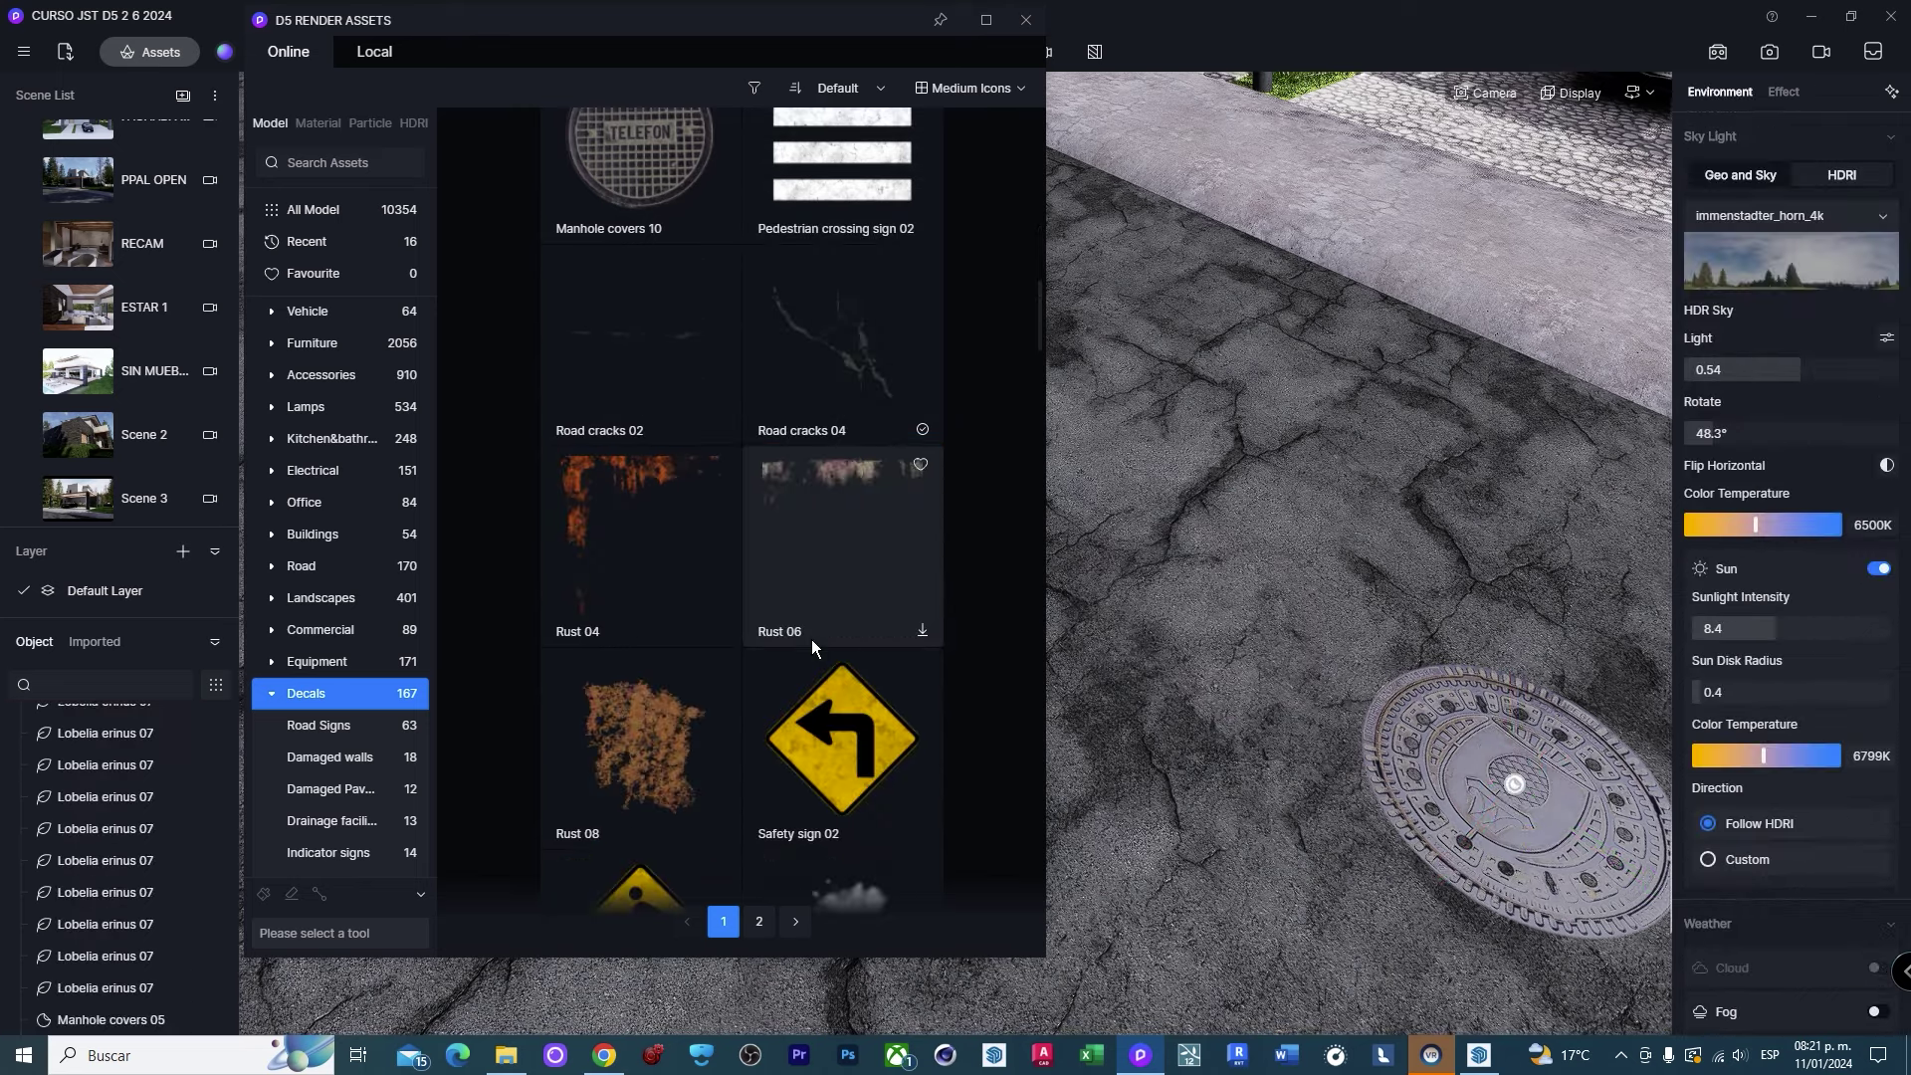
scroll(733, 627, down, 4)
scroll(731, 530, down, 3)
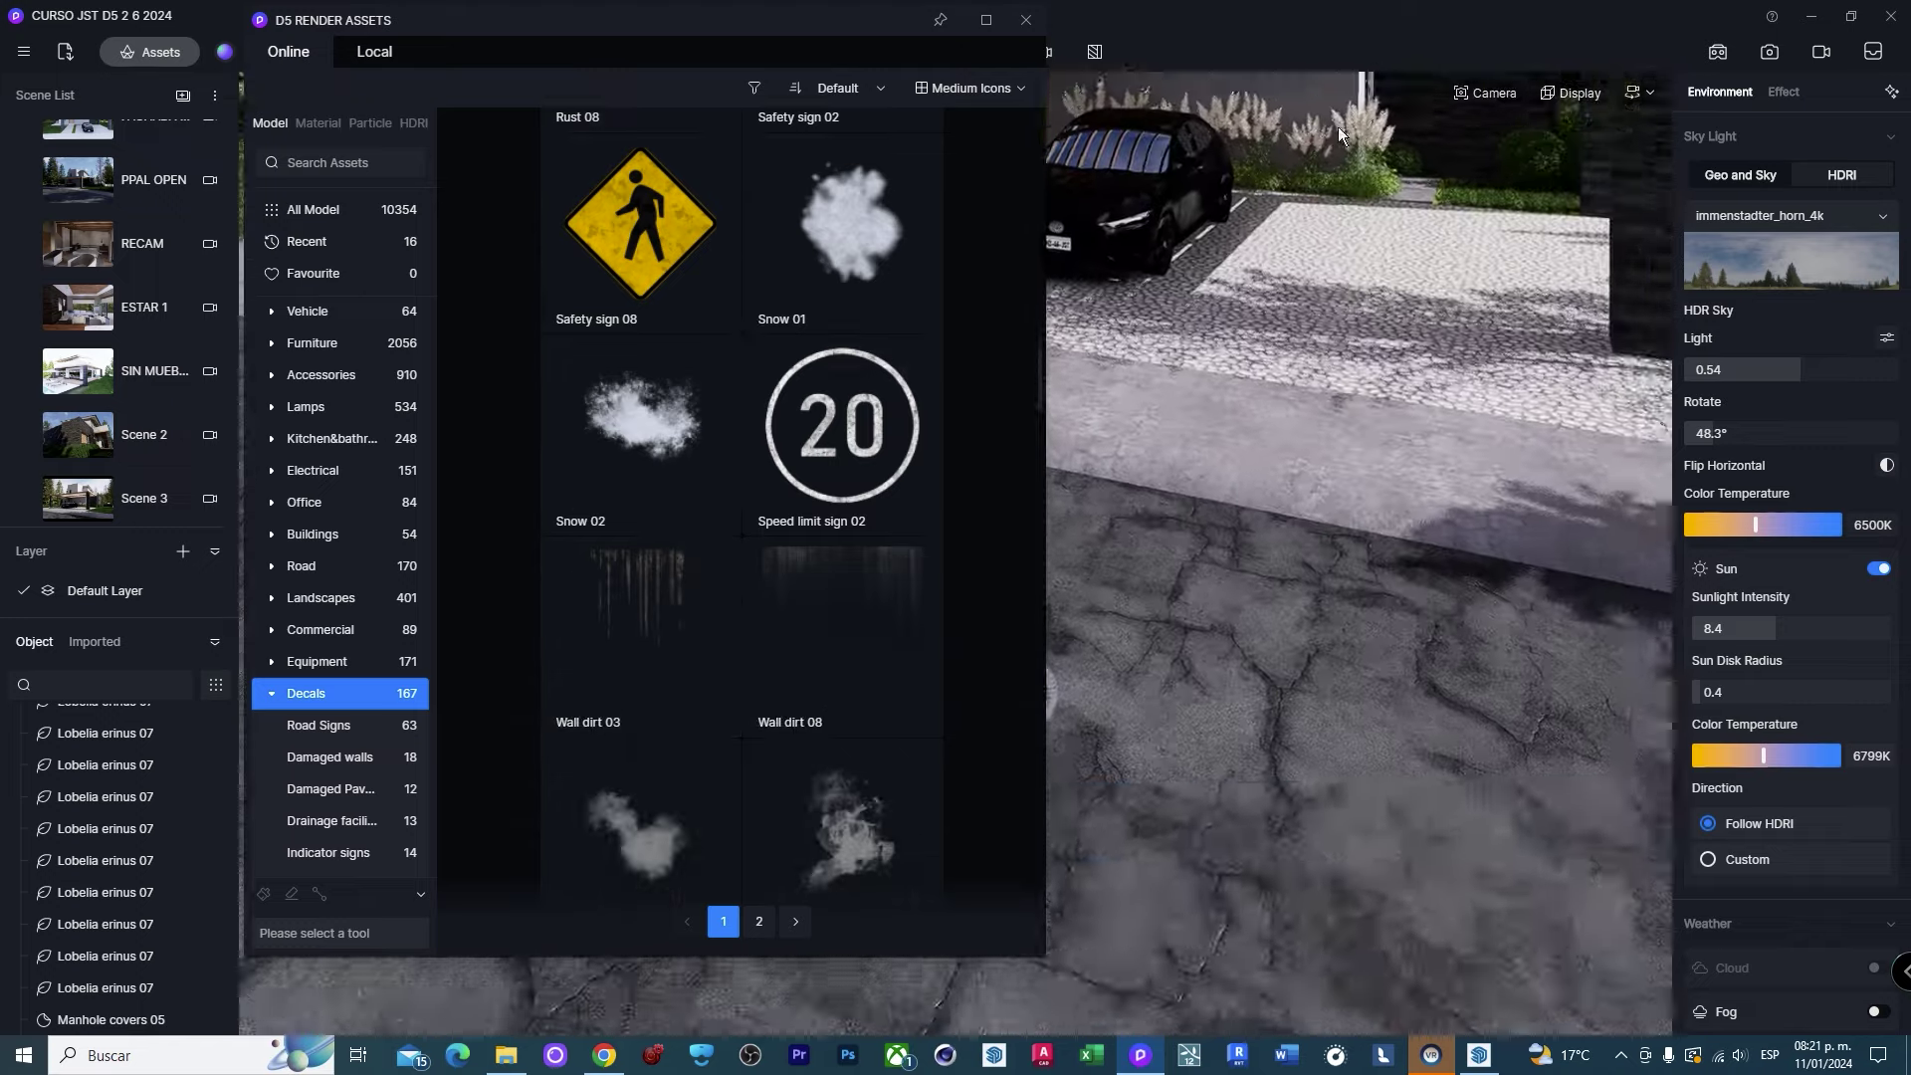
scroll(1361, 572, down, 5)
scroll(1361, 572, down, 3)
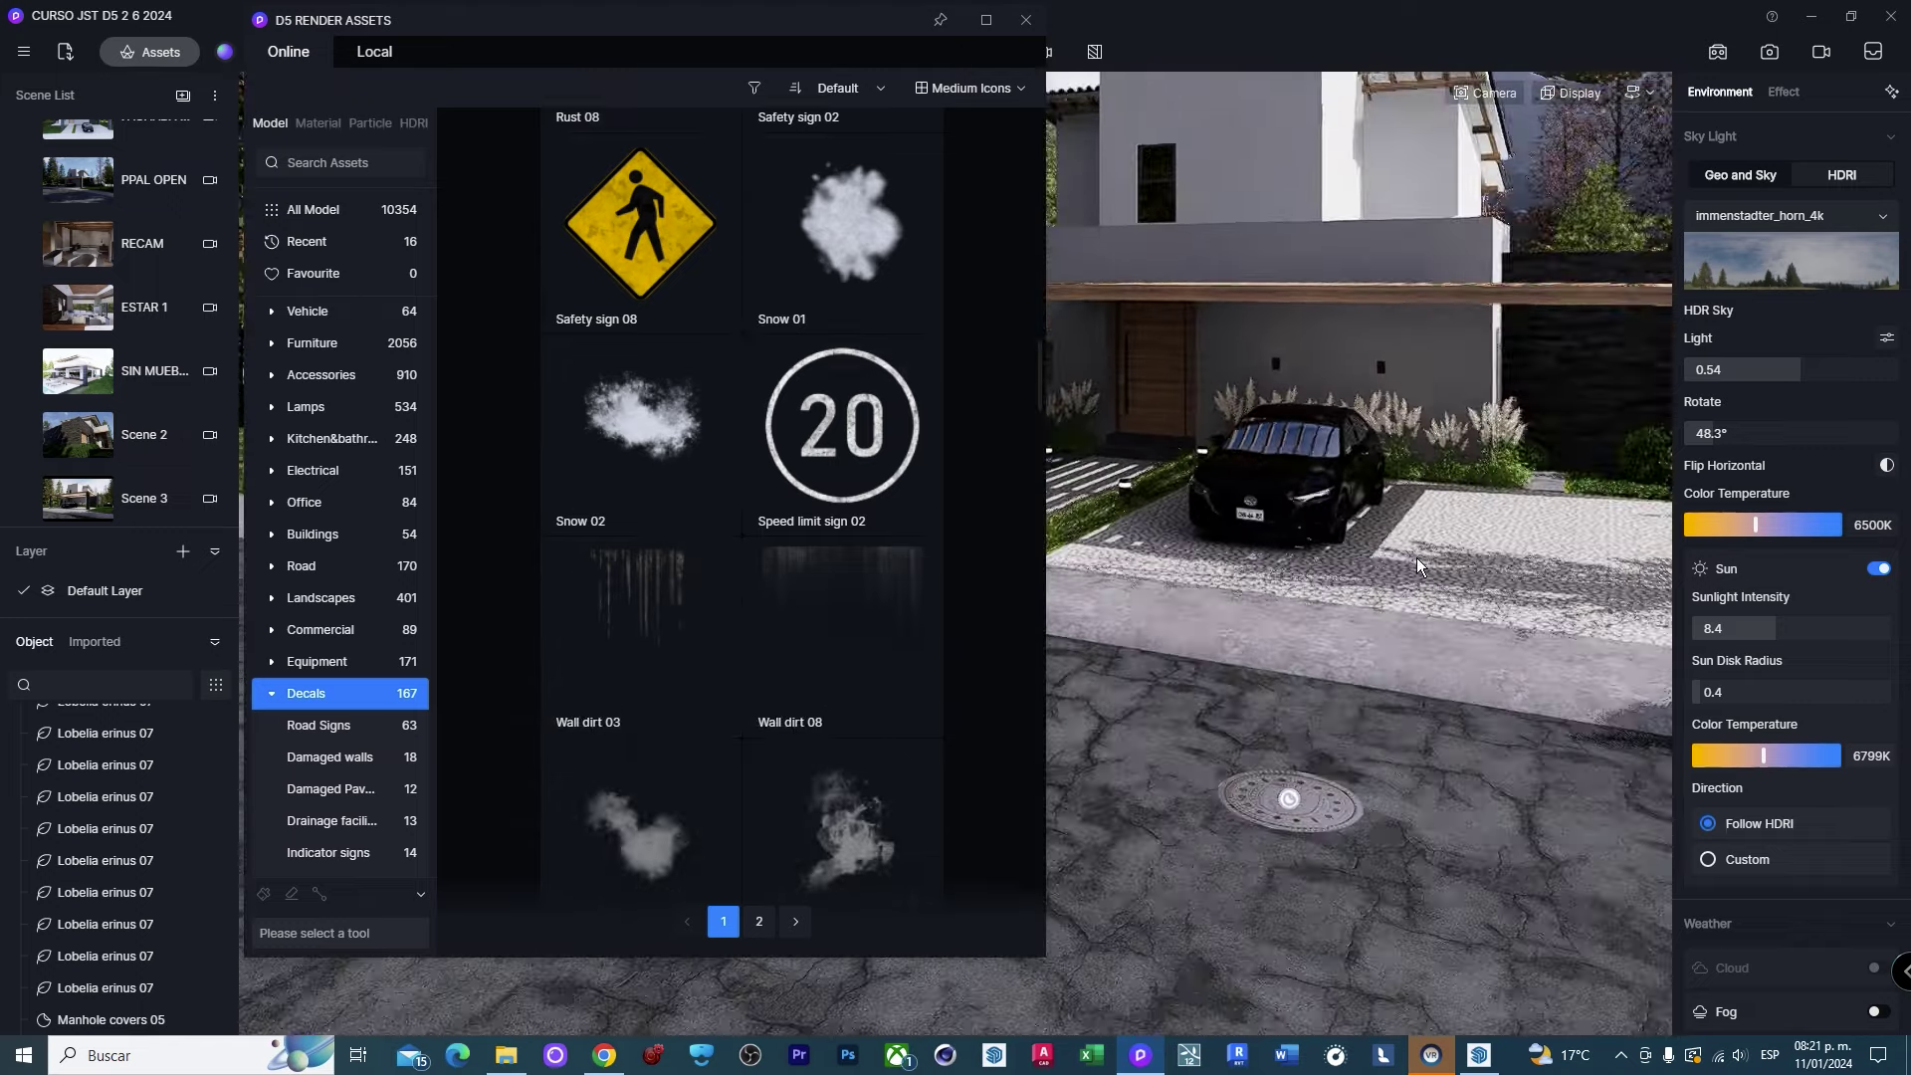
scroll(810, 677, down, 3)
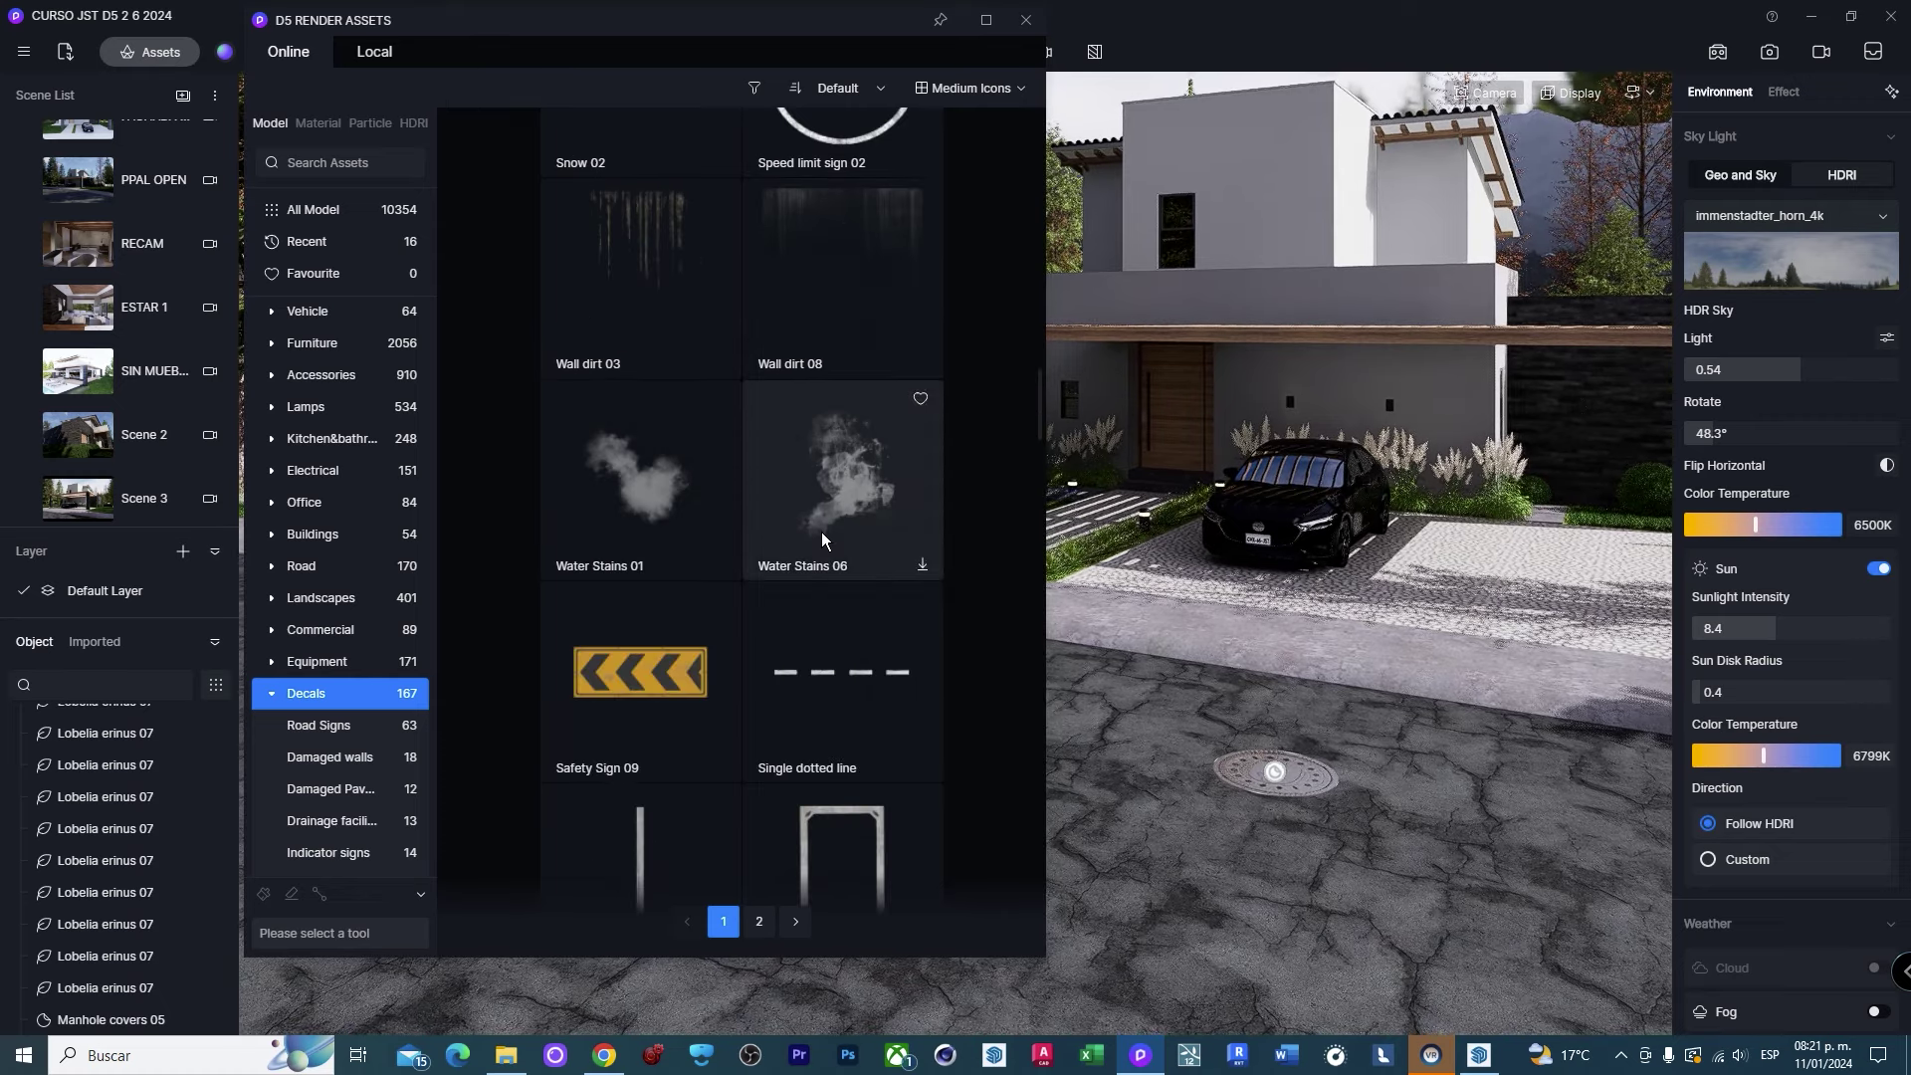
scroll(774, 649, down, 3)
mouse_move(639, 725)
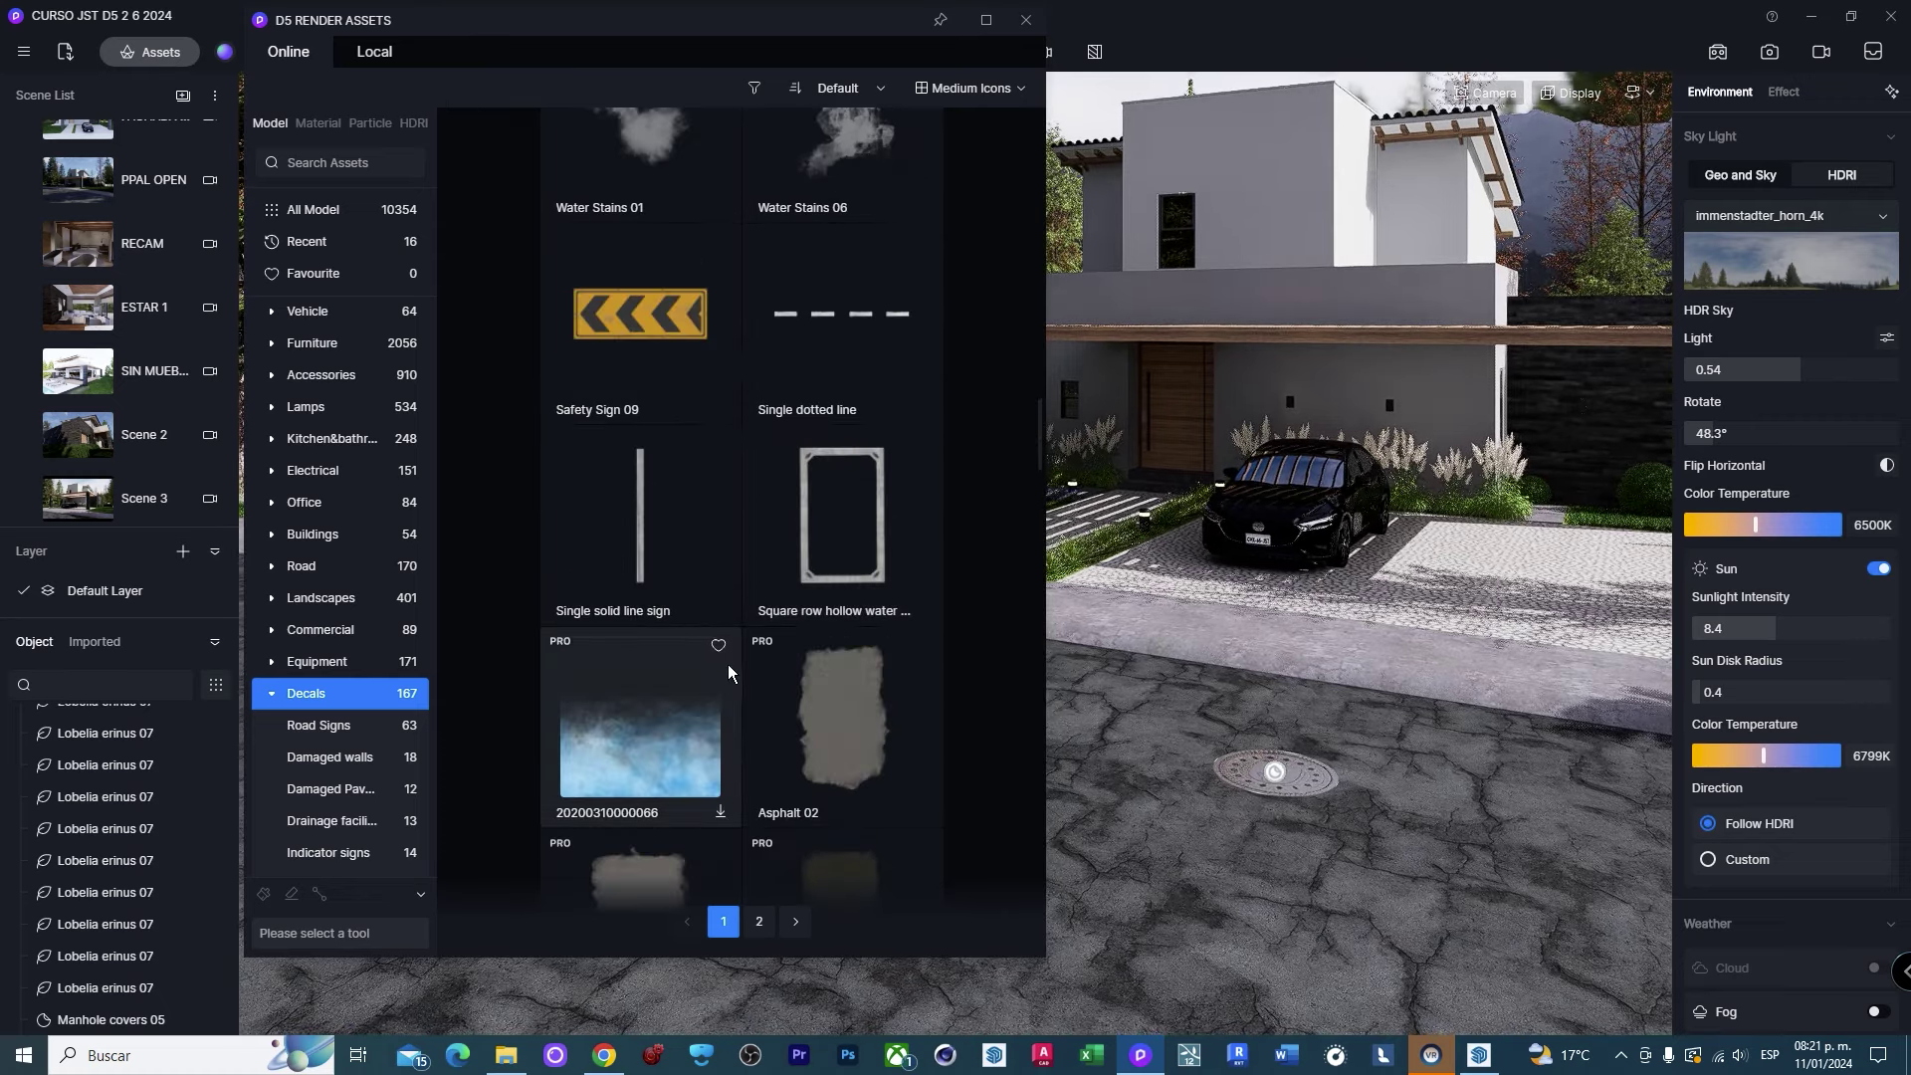
scroll(694, 666, down, 2)
scroll(697, 665, down, 3)
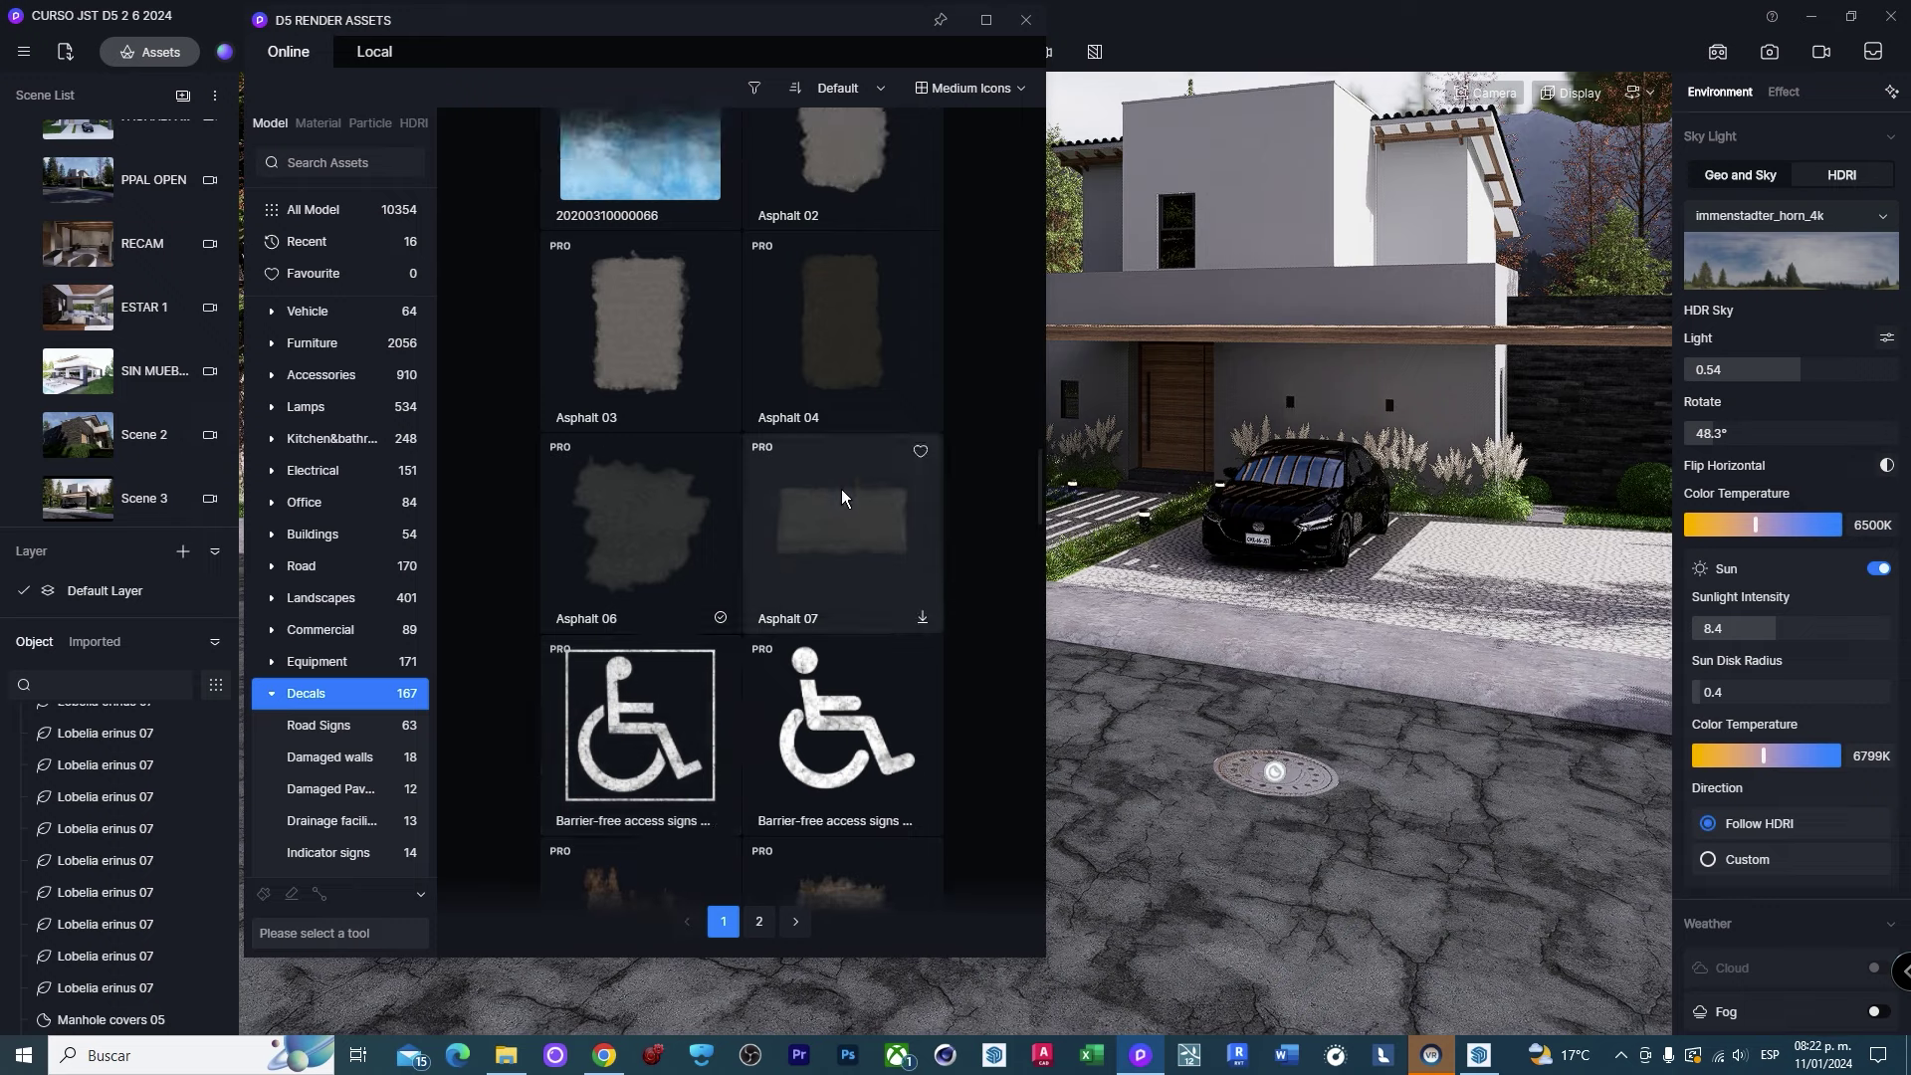
scroll(796, 557, down, 3)
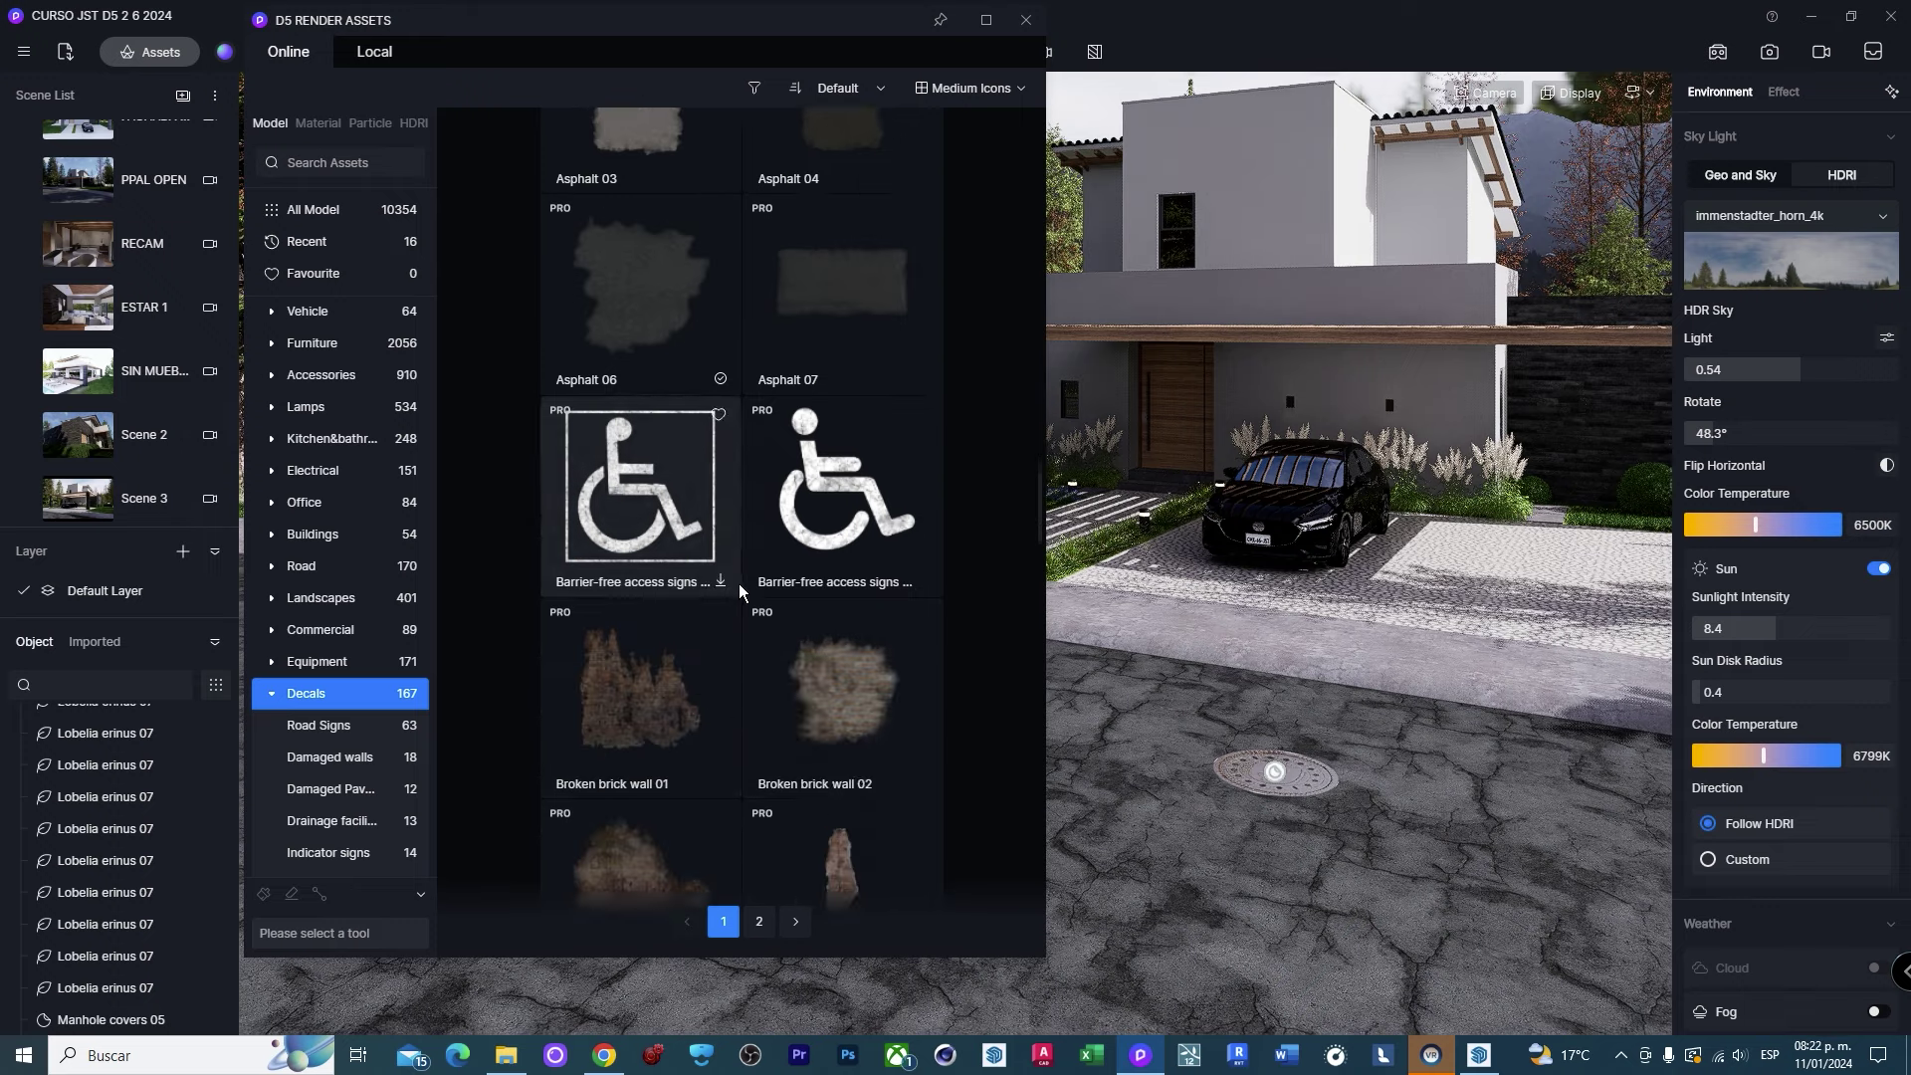
scroll(838, 553, up, 1)
click(655, 350)
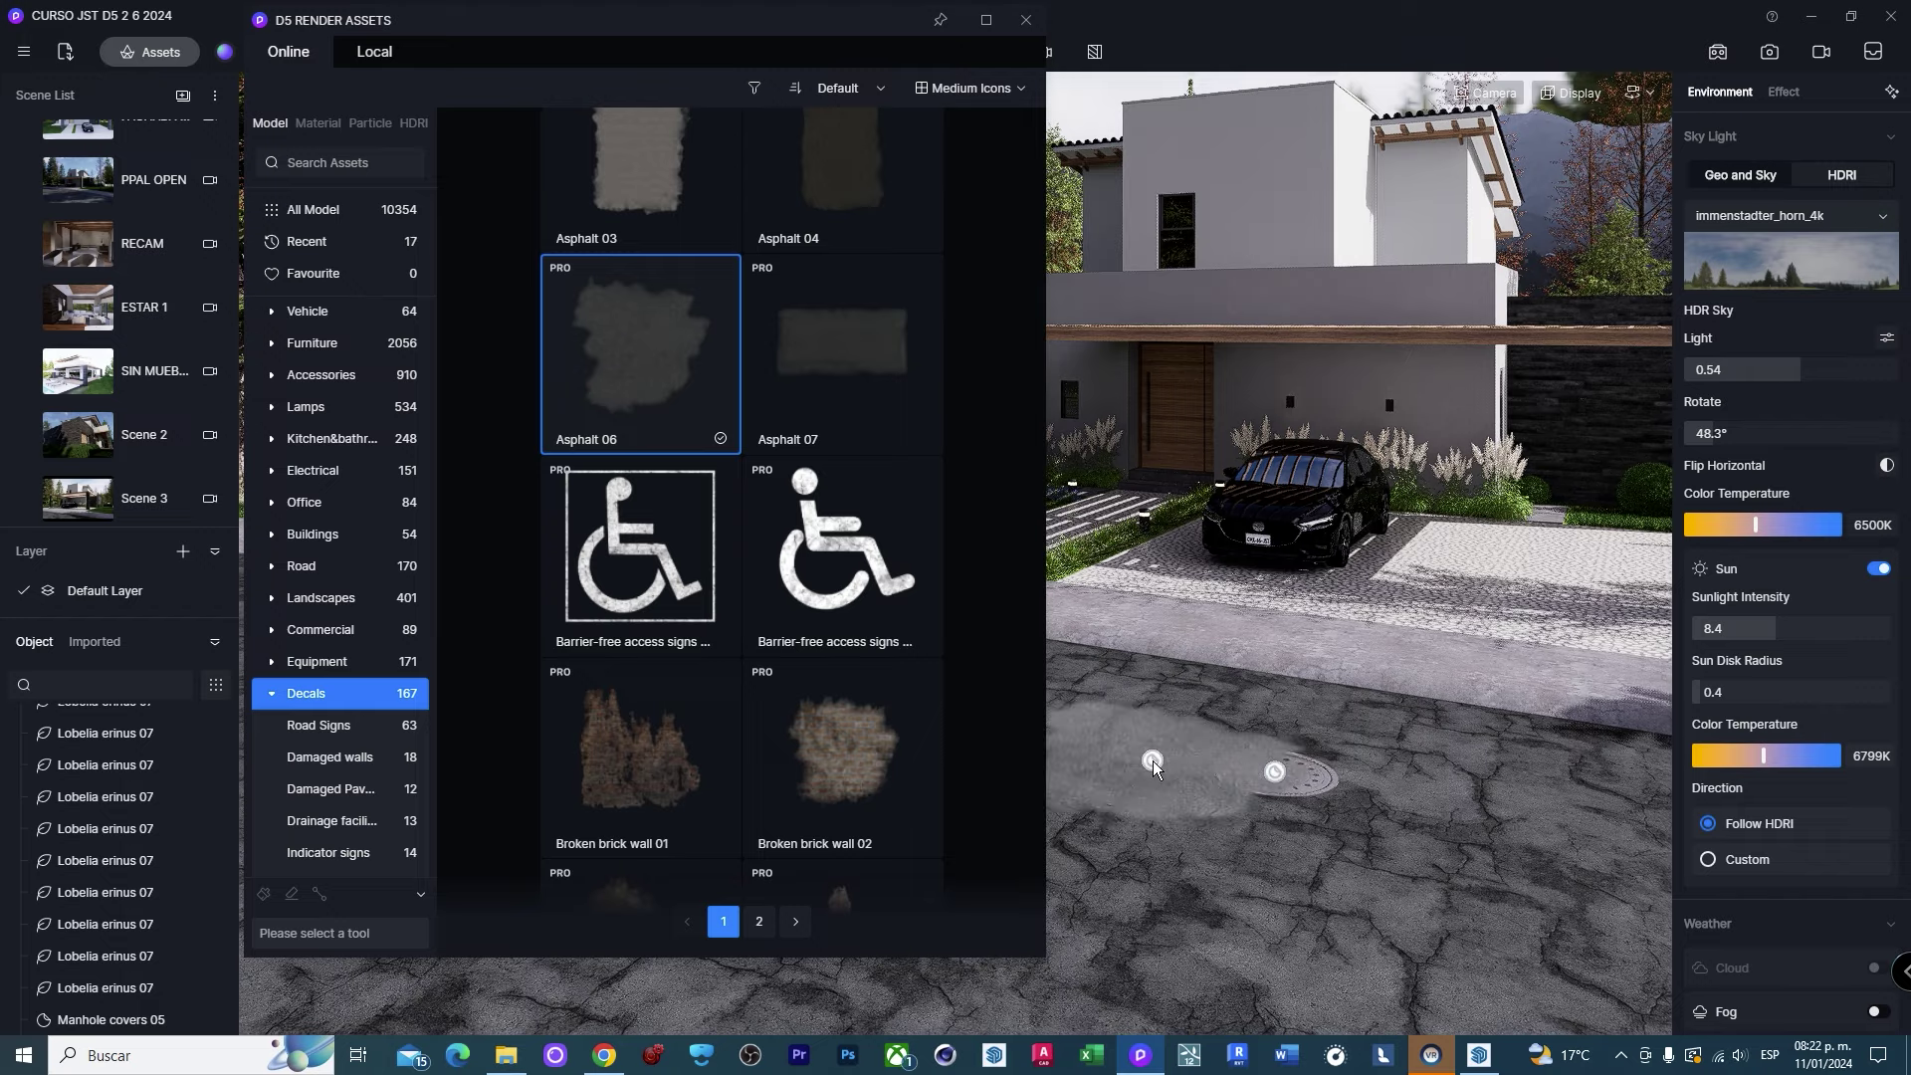
Drop Asphalt 06 patches at three separate road spots, then close the Assets window.
click(1153, 761)
right_drag(1330, 838, 1311, 873)
click(1353, 829)
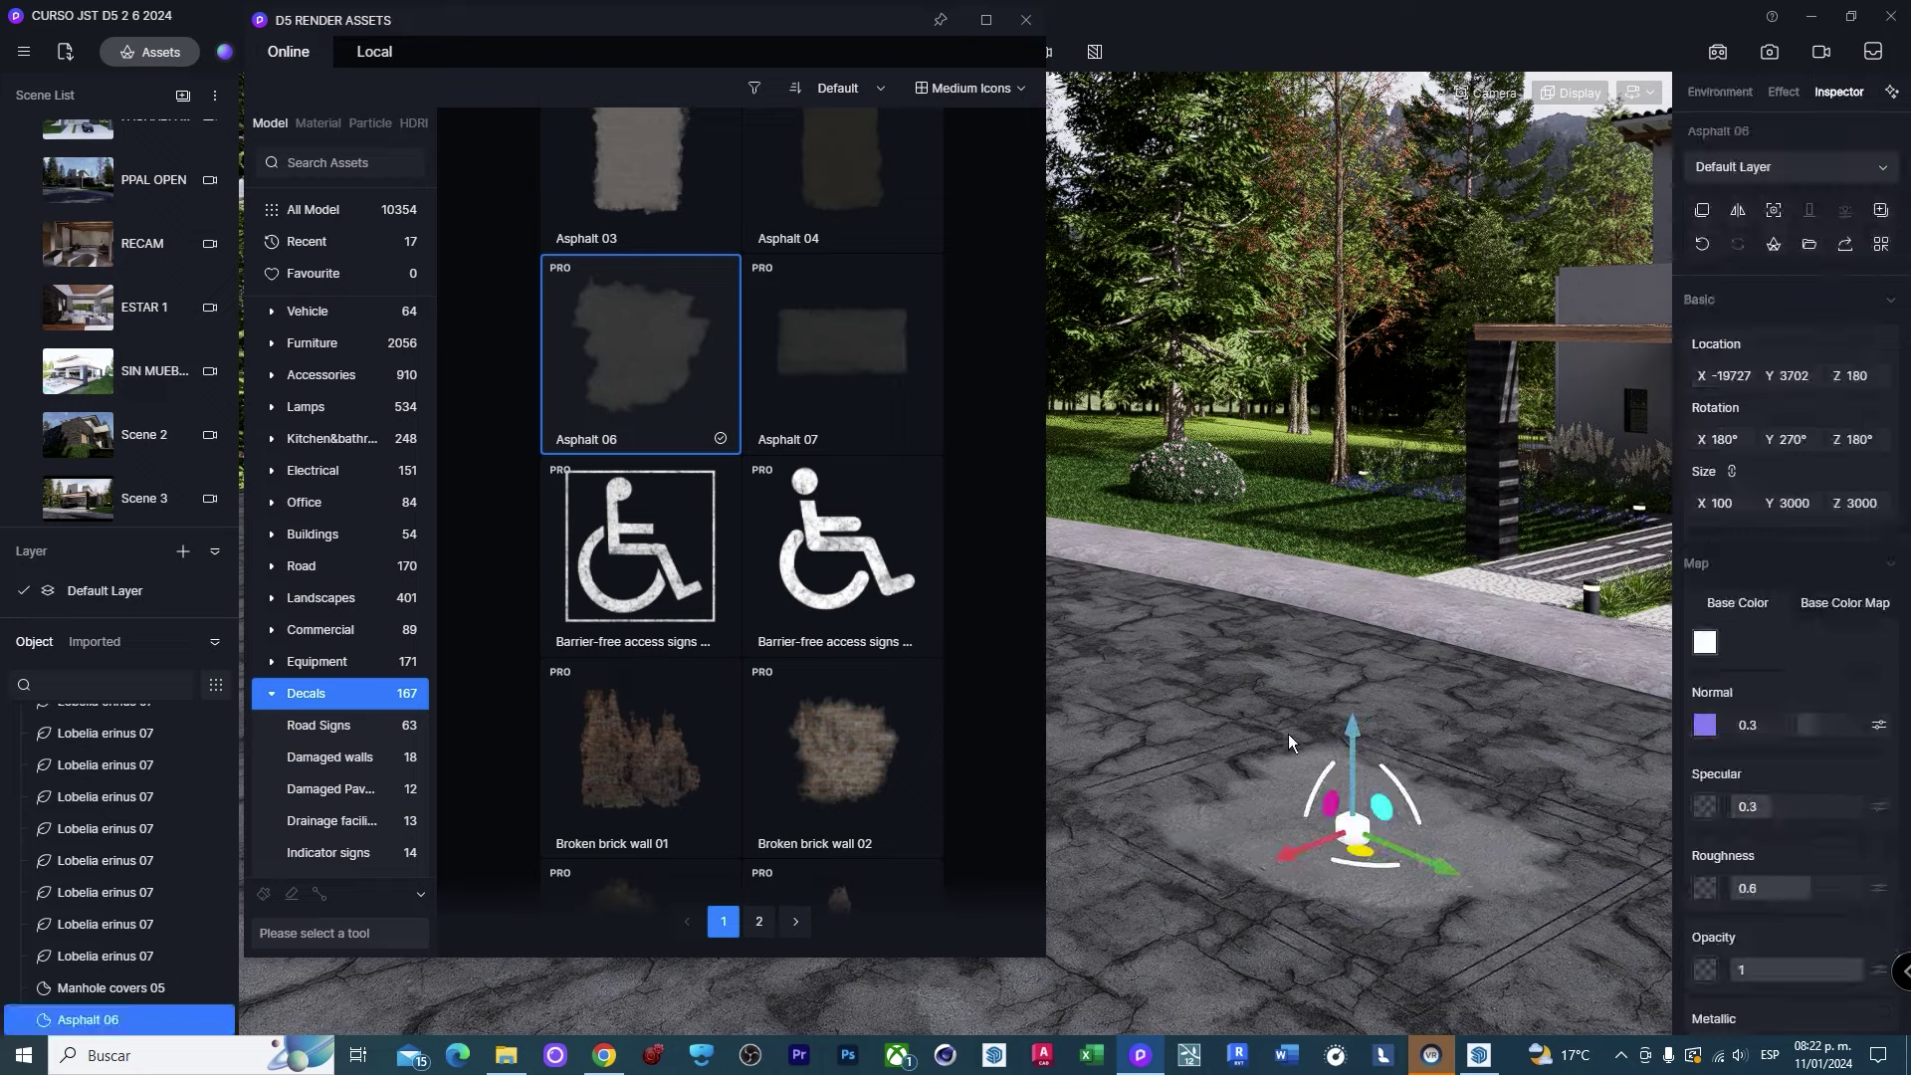
right_drag(1288, 733, 1347, 705)
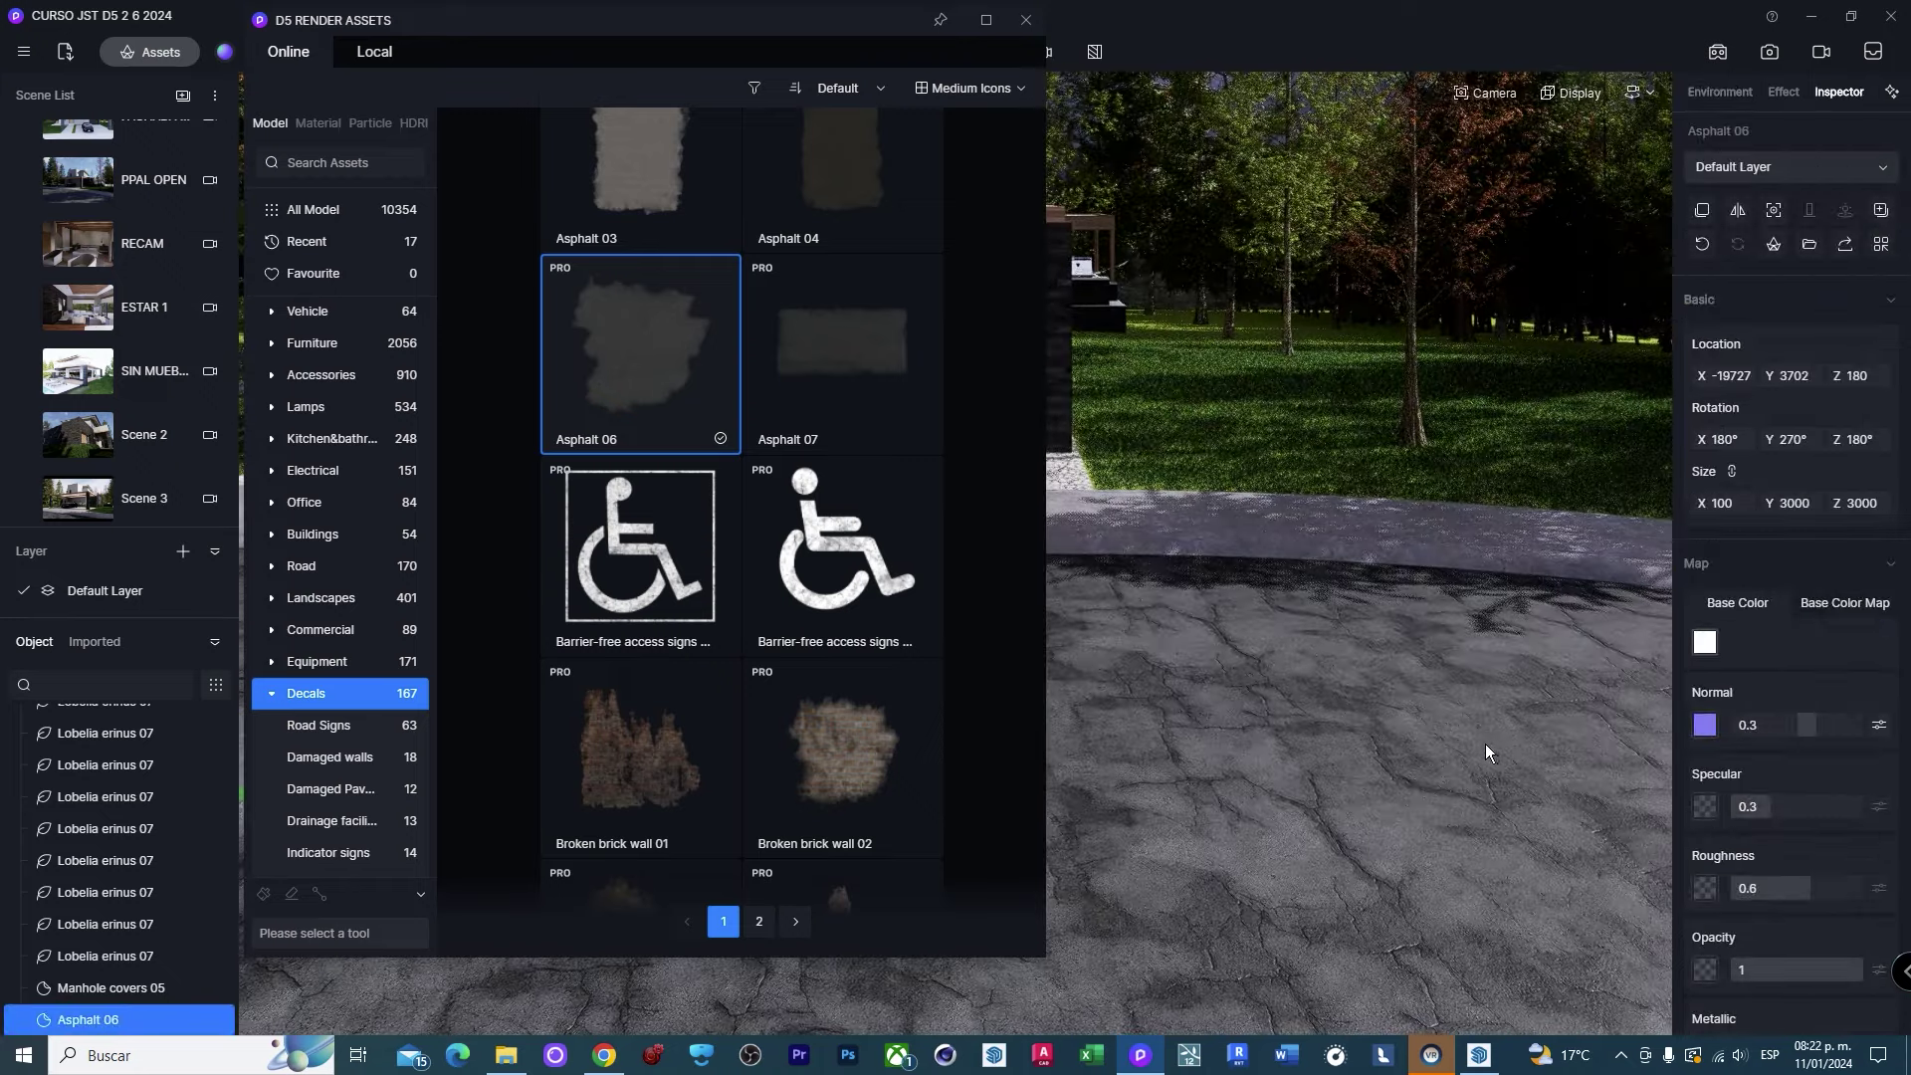
click(1519, 672)
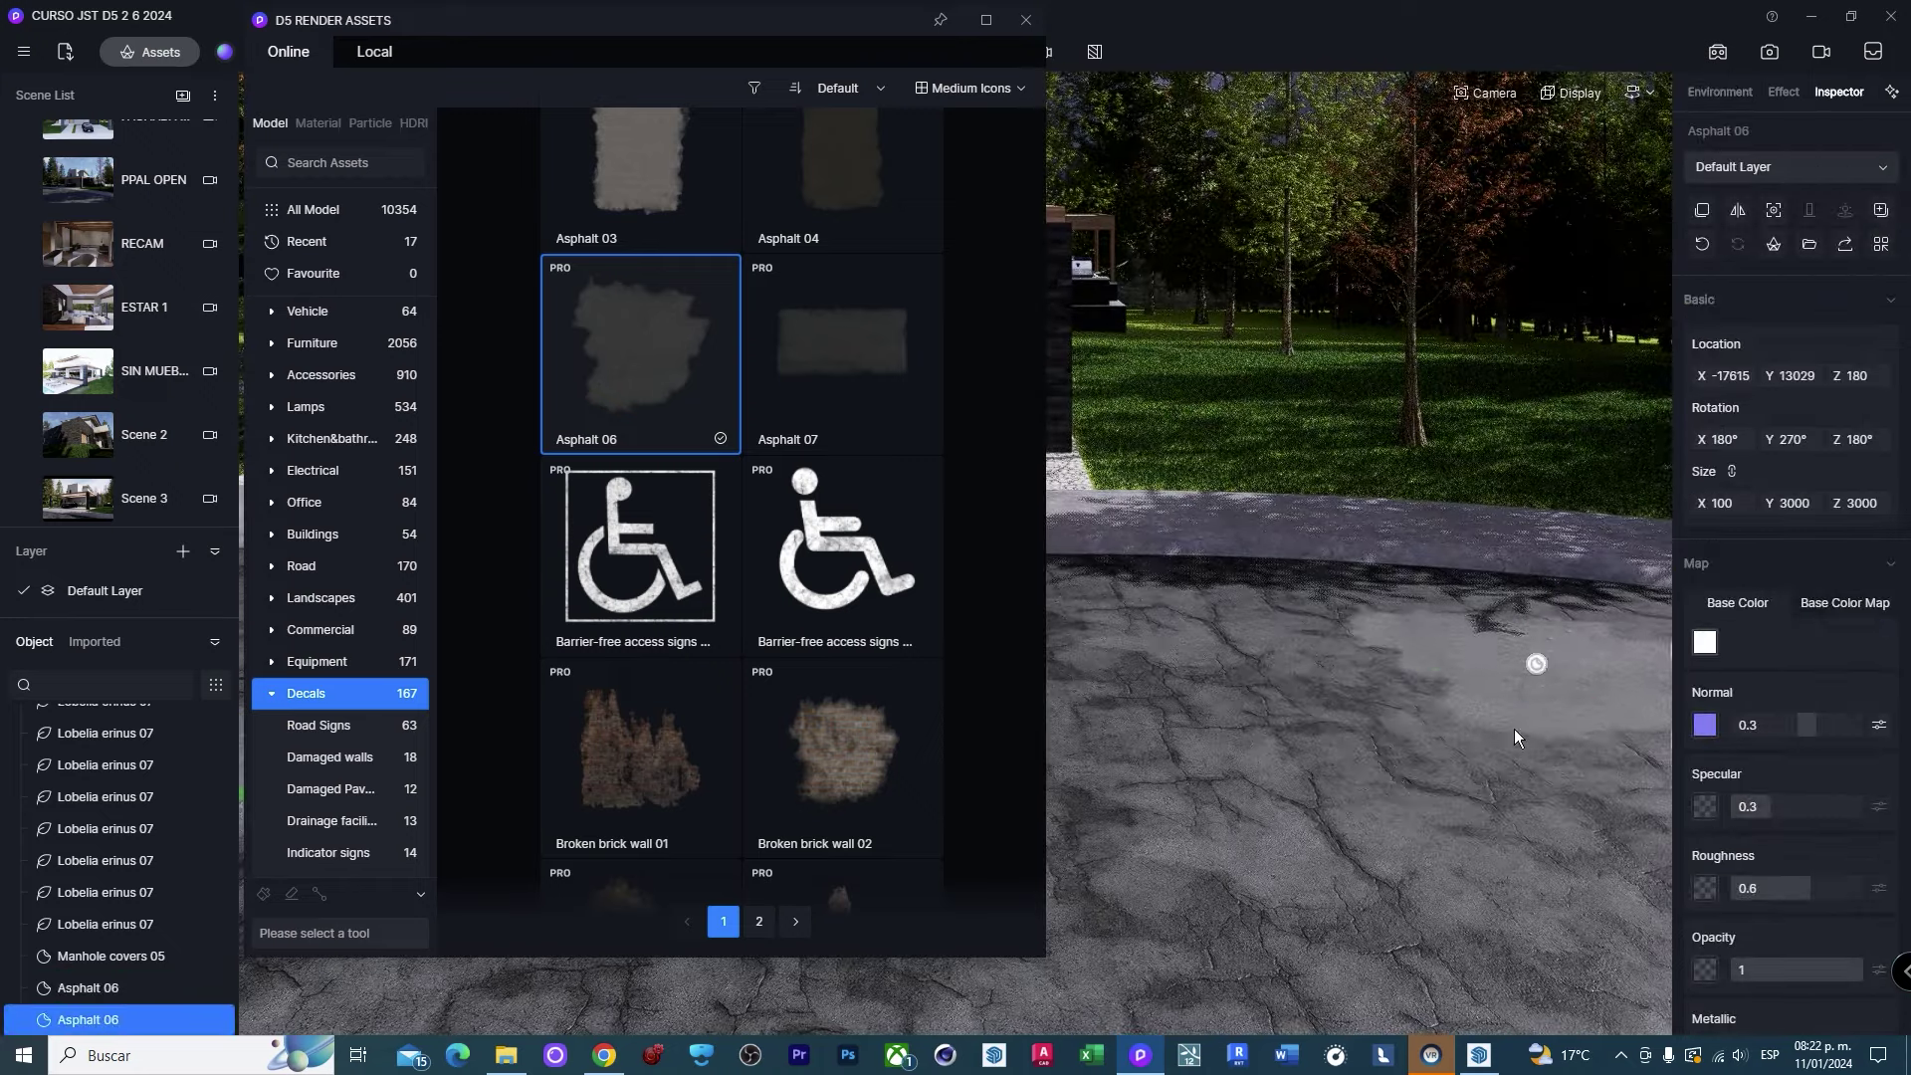
right_drag(1514, 729, 1306, 733)
right_drag(1103, 734, 1448, 779)
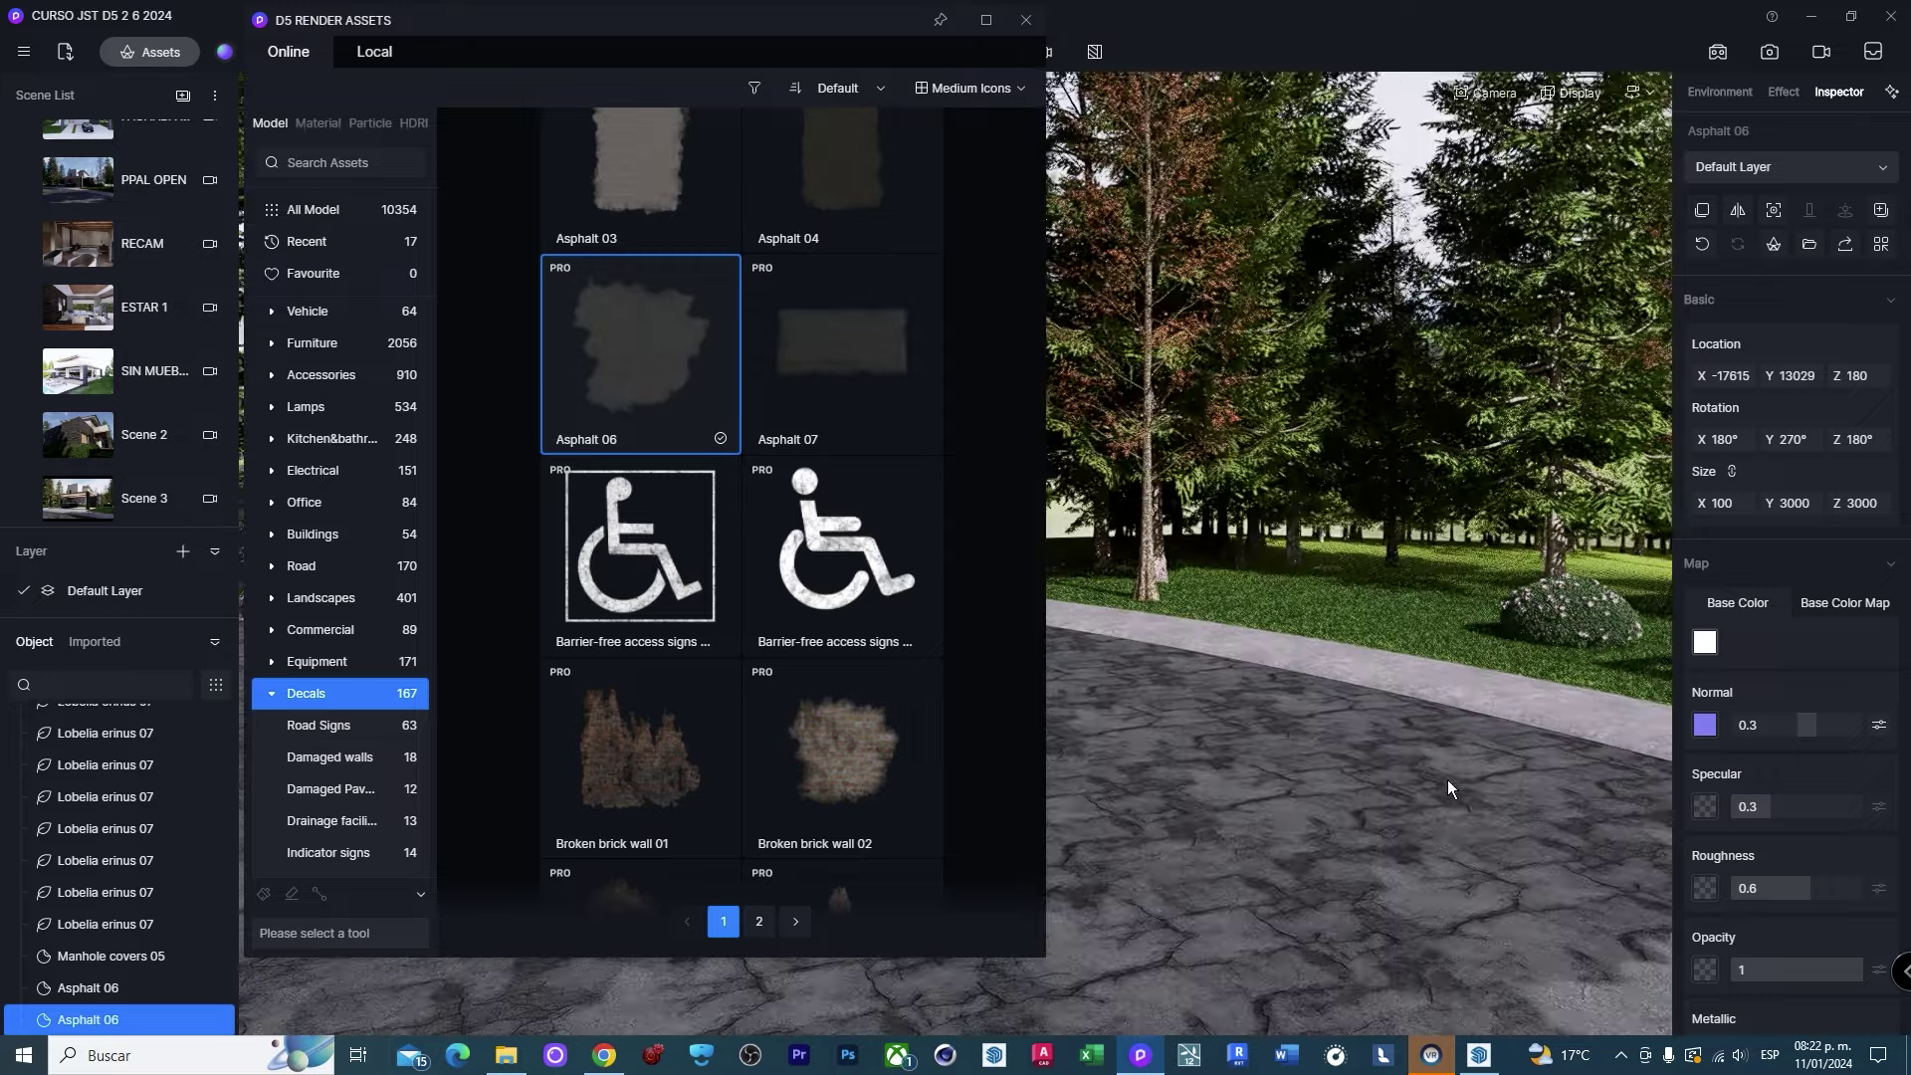
click(1431, 745)
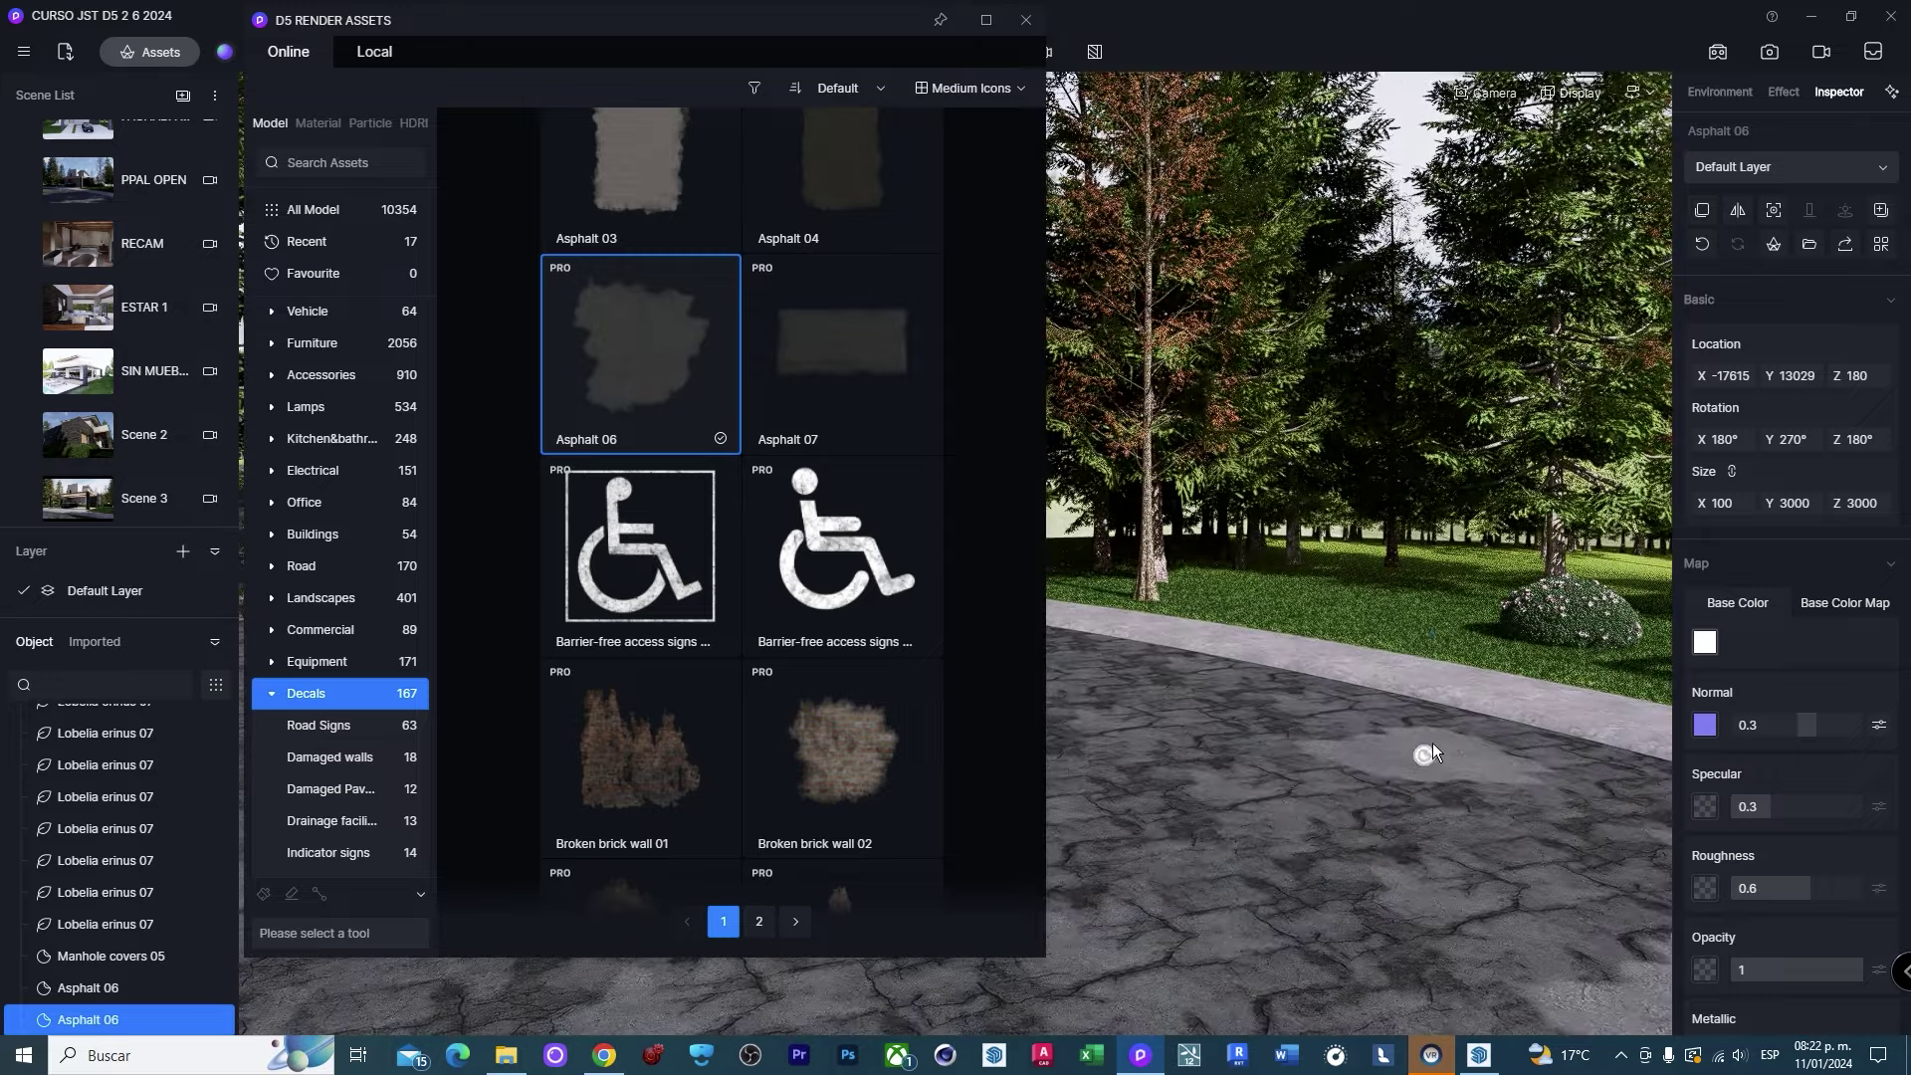
click(1026, 20)
mouse_move(1390, 713)
right_down()
mouse_move(1314, 674)
mouse_move(983, 733)
right_up()
Open the import dialog and show the car files as very large thumbnails.
scroll(1091, 647, up, 5)
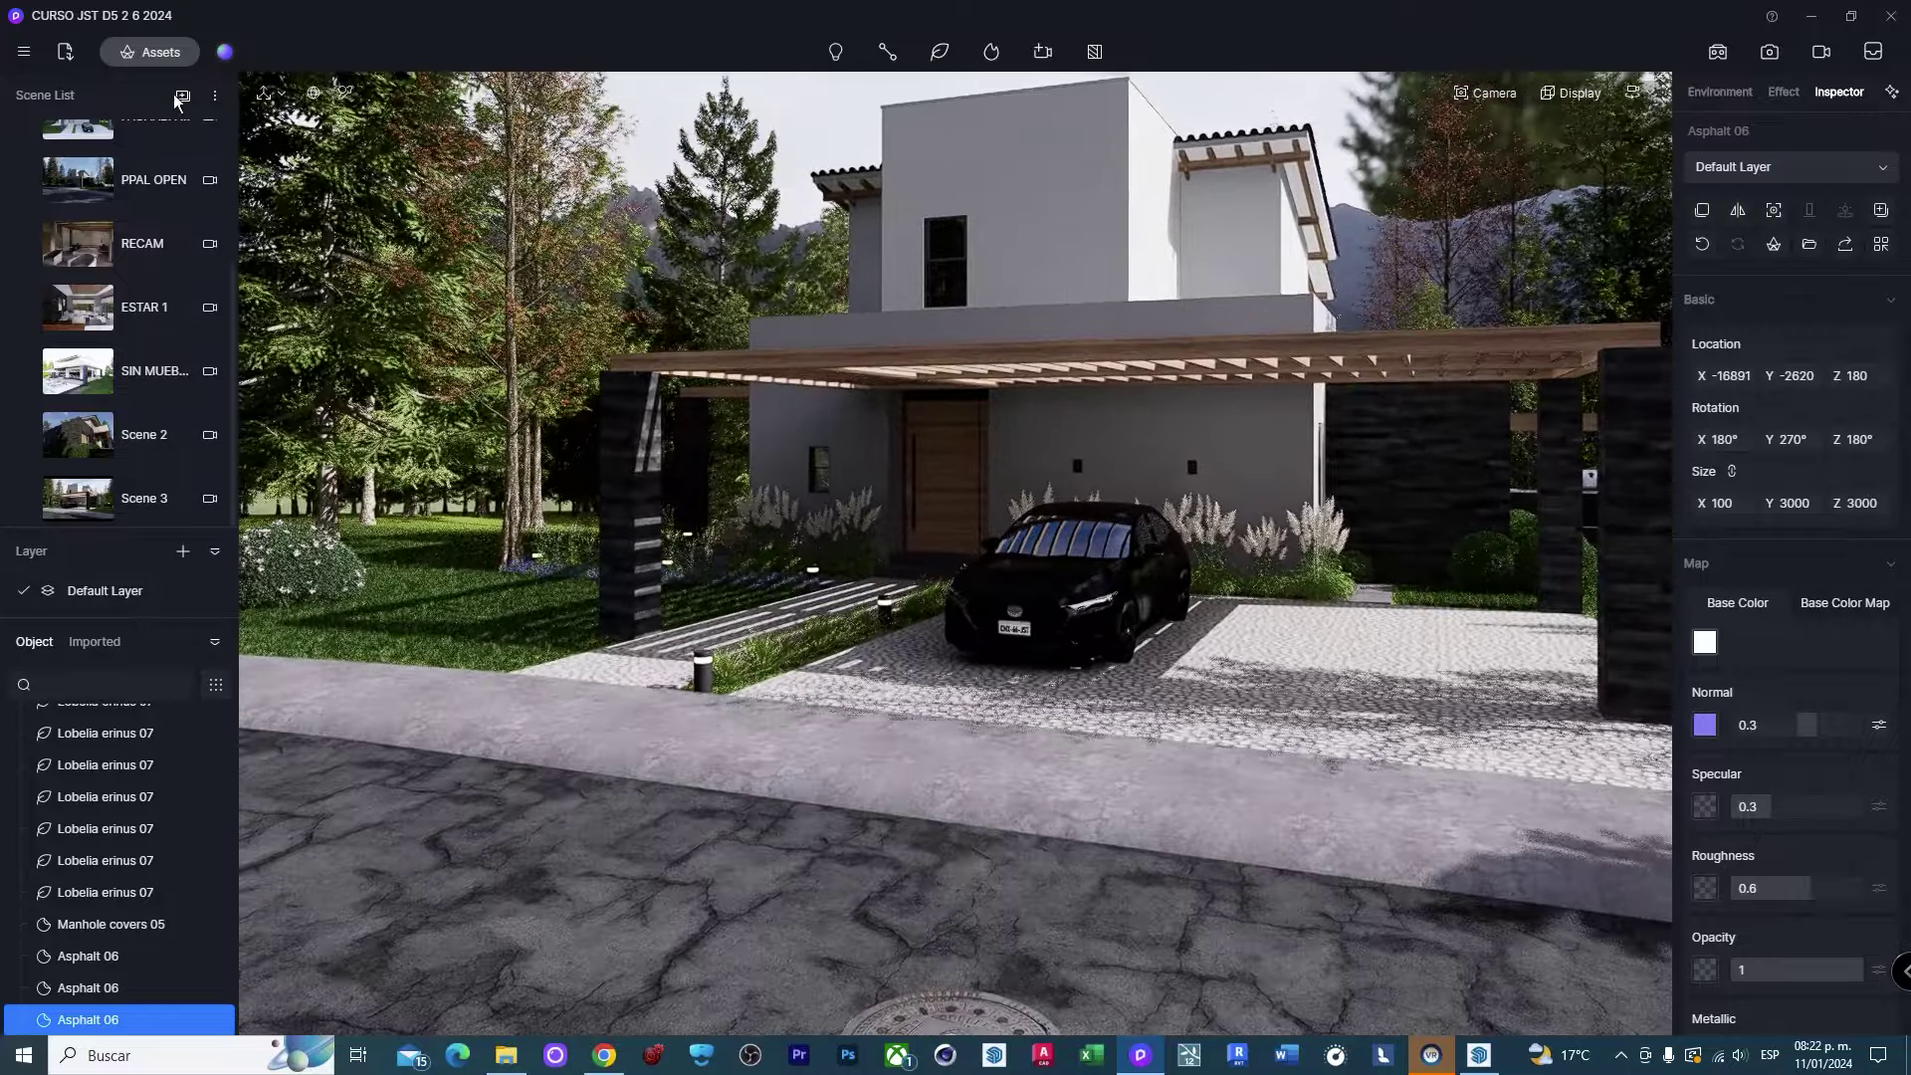
click(66, 55)
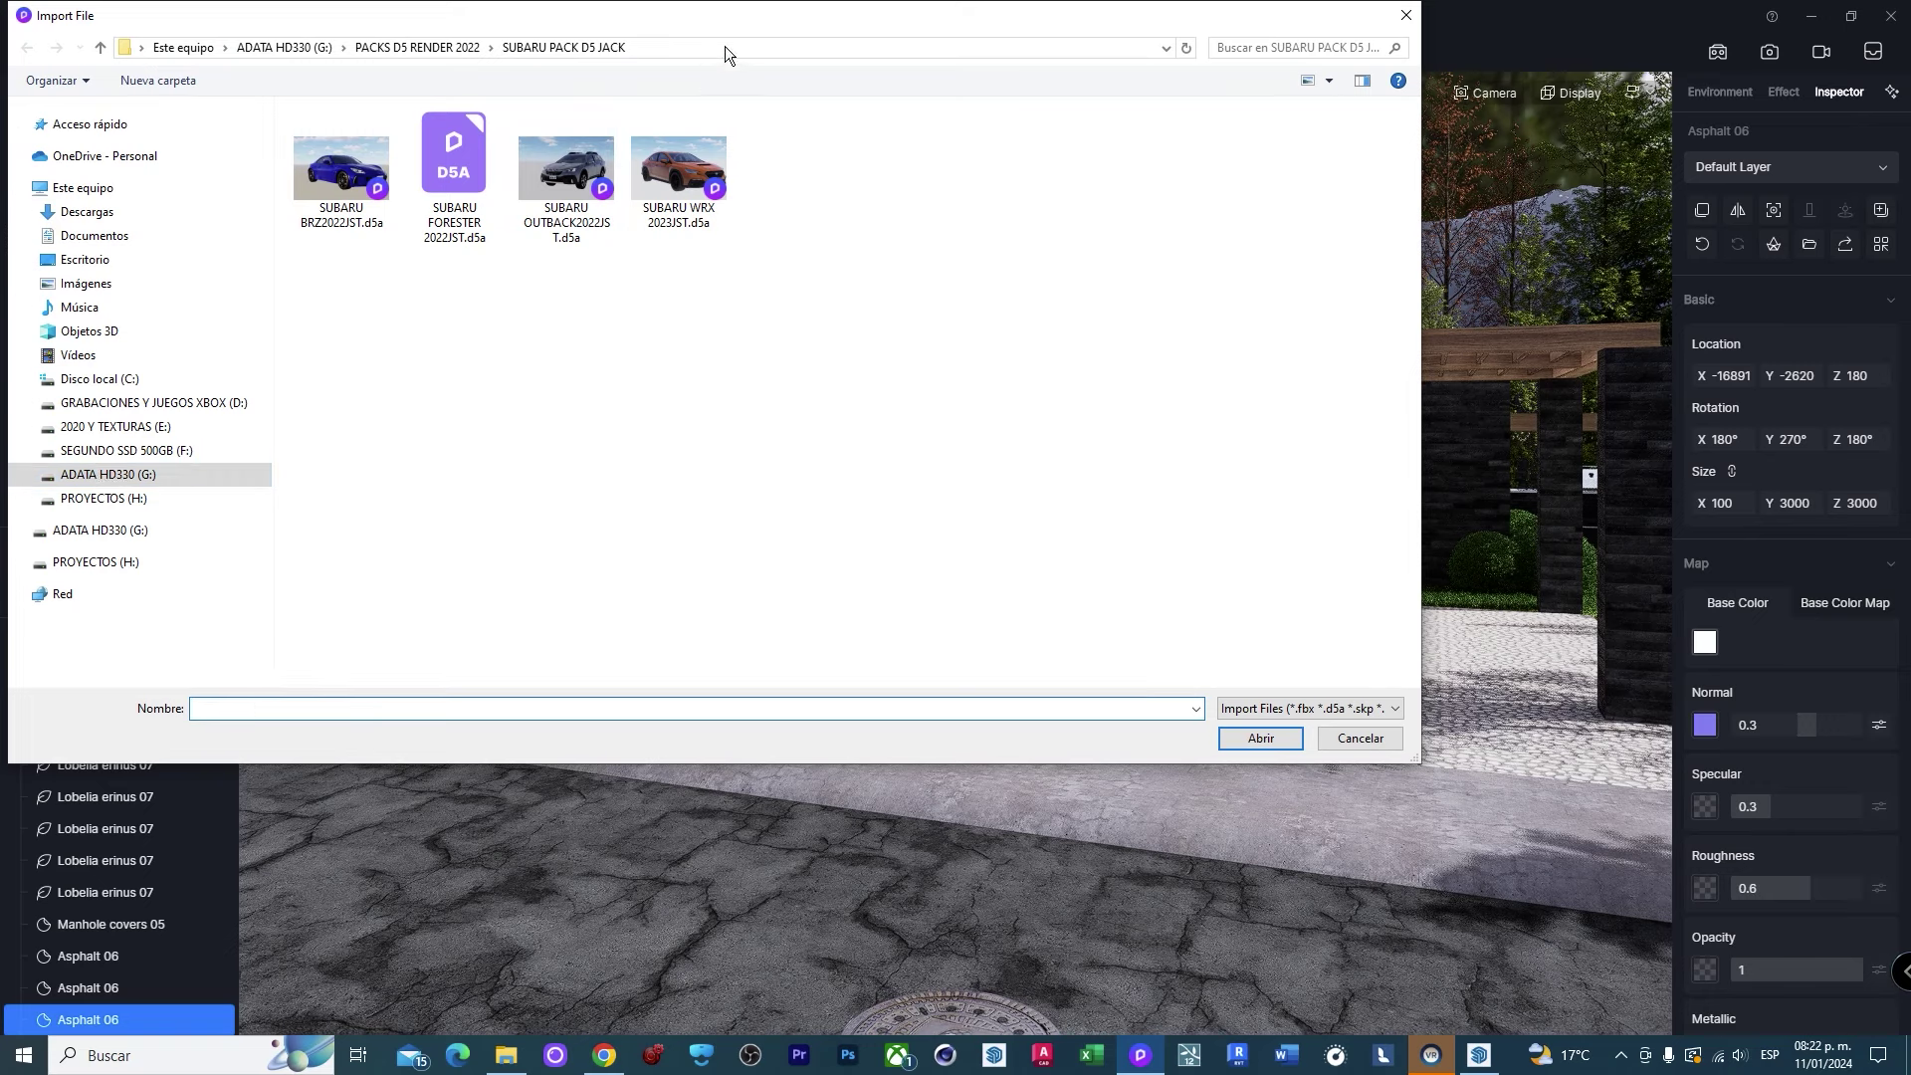
drag(729, 22, 825, 80)
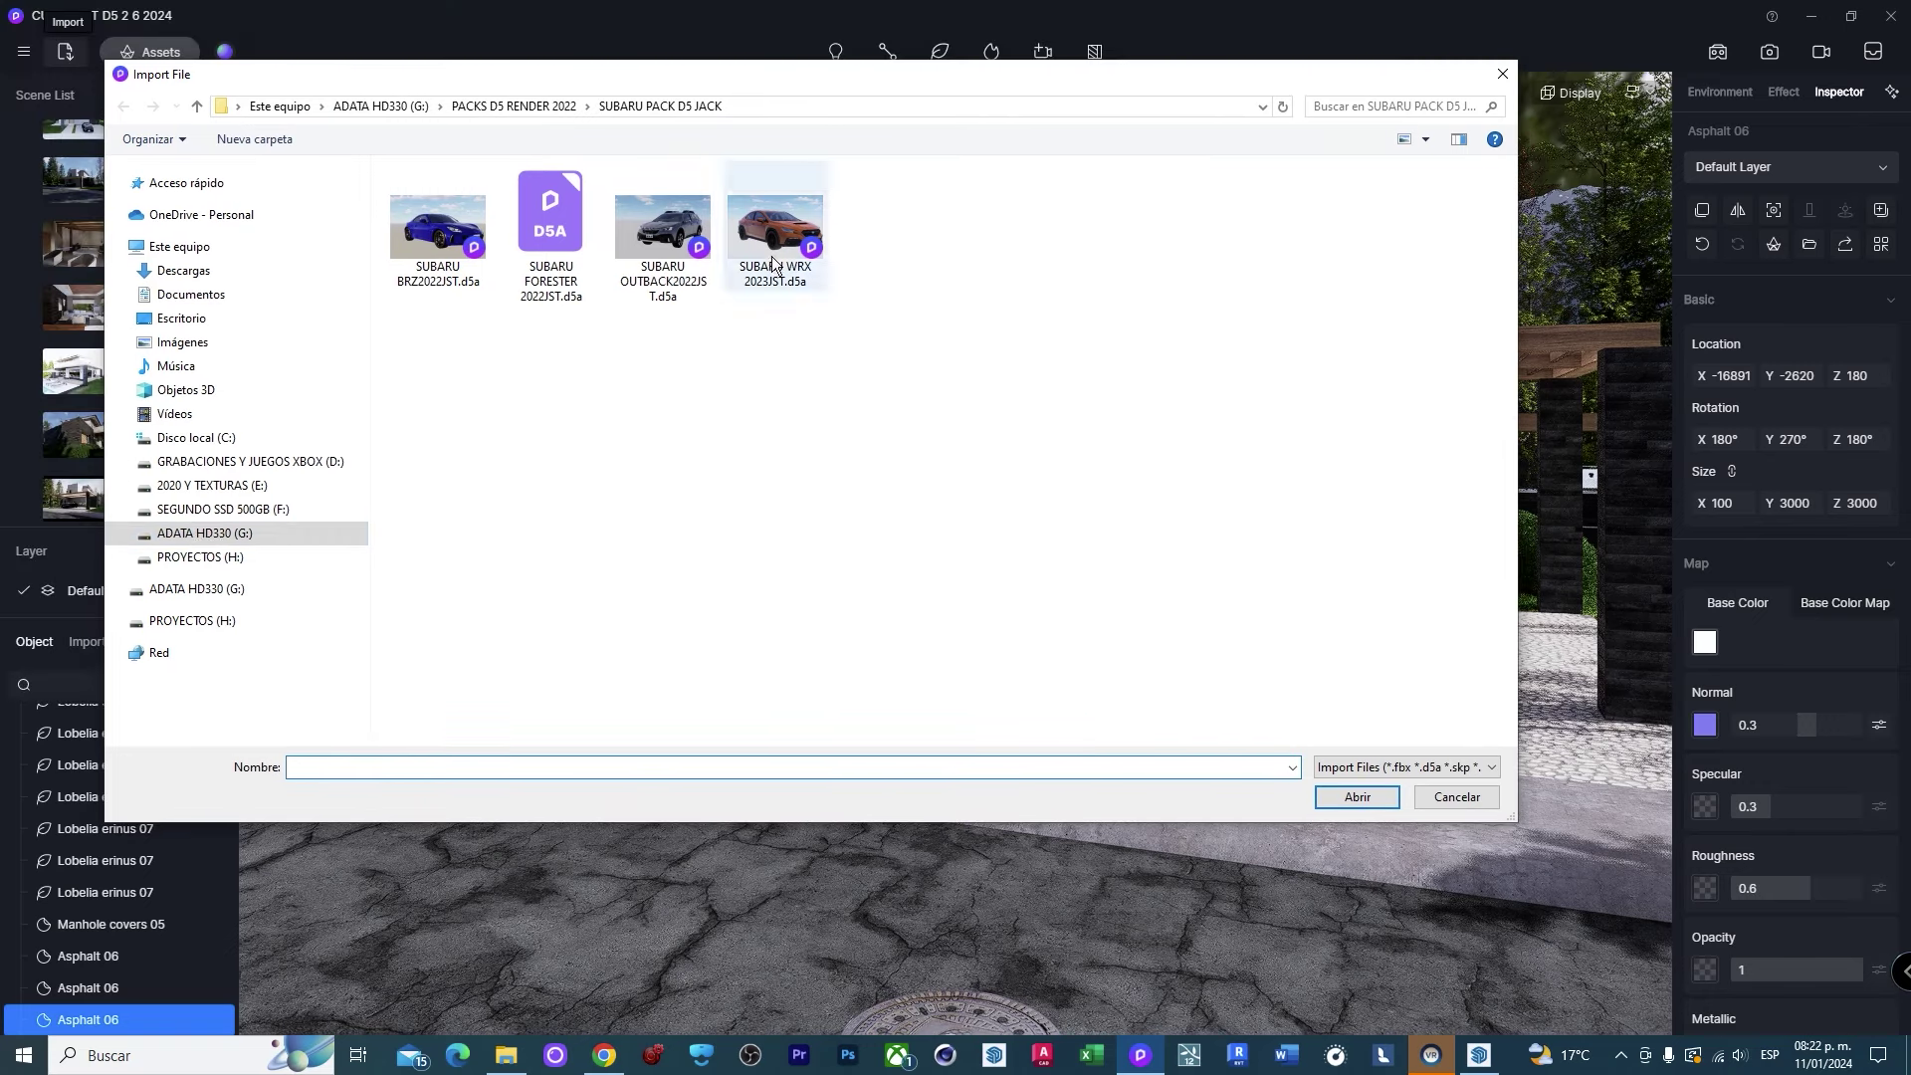
right_click(696, 412)
click(723, 427)
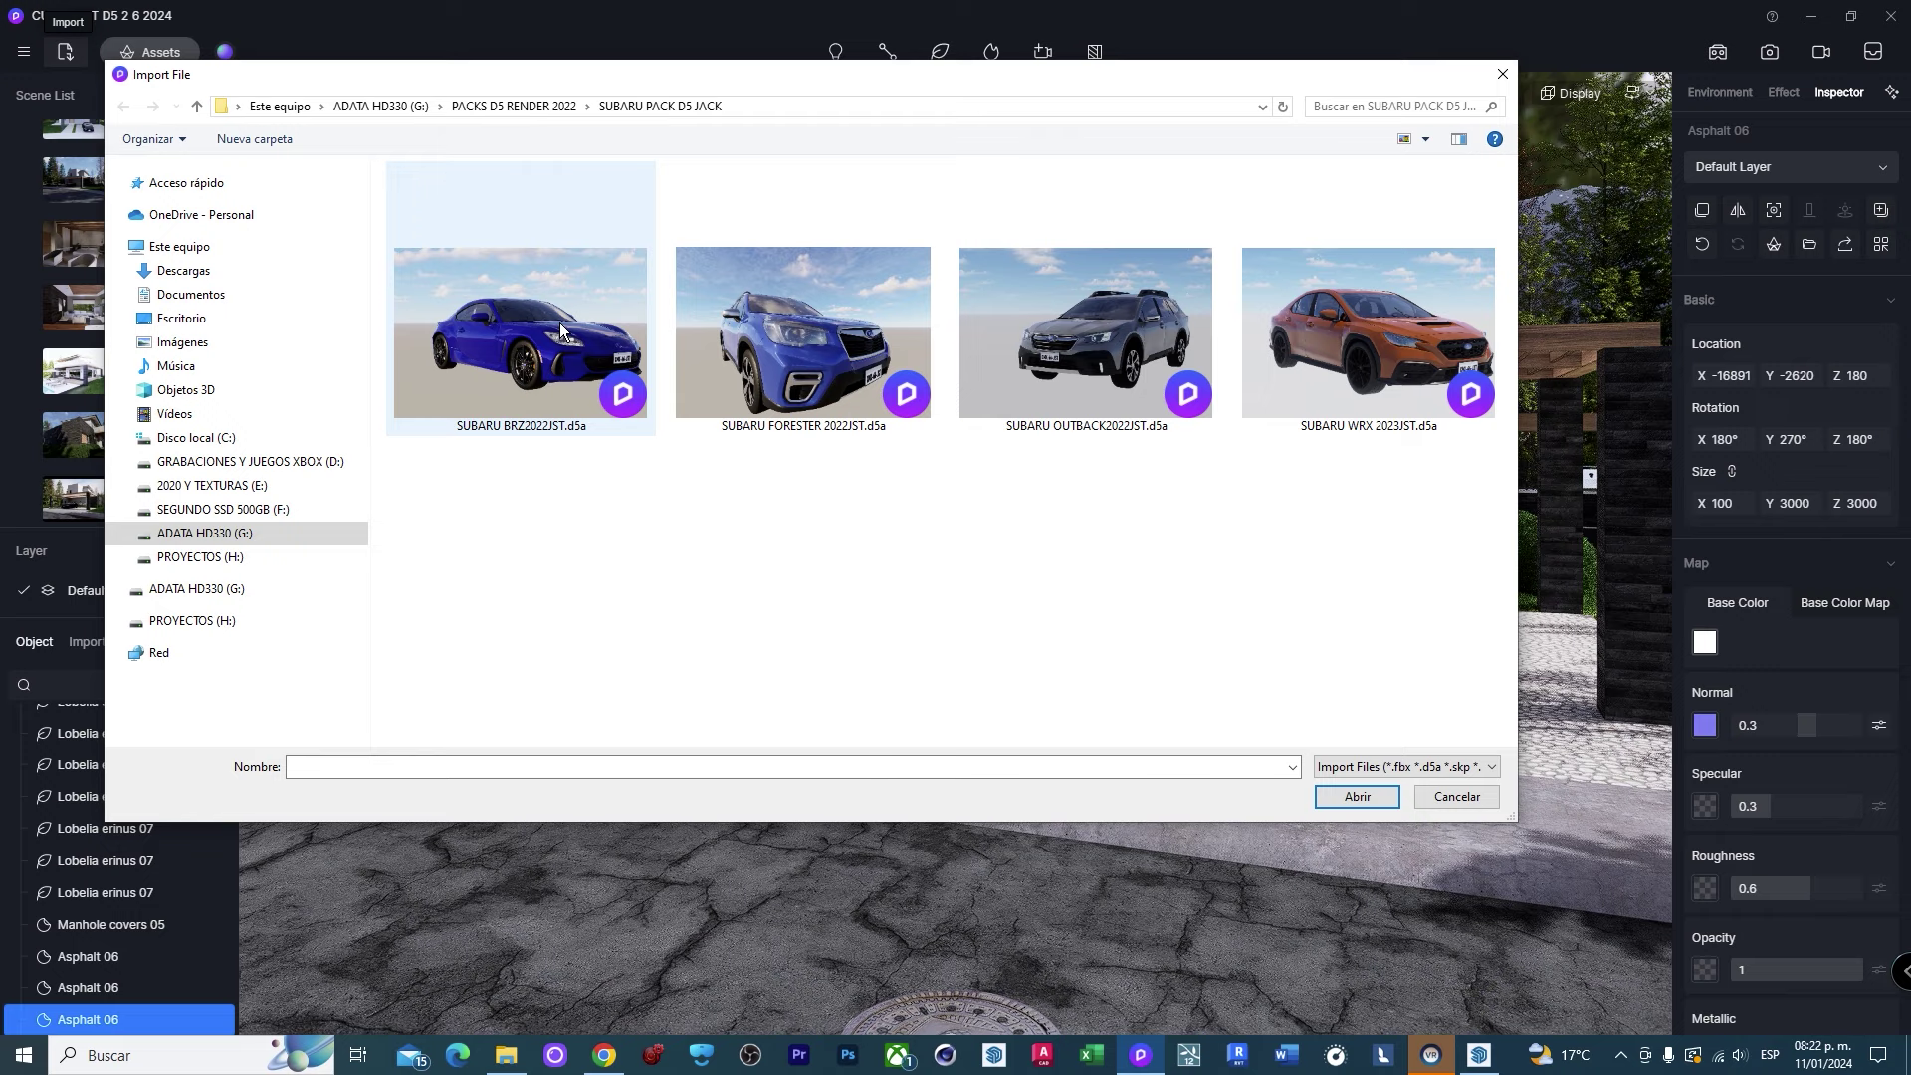
Browse the PACKS D5 RENDER 2022 folder, checking the BMW and Audi packs.
click(526, 111)
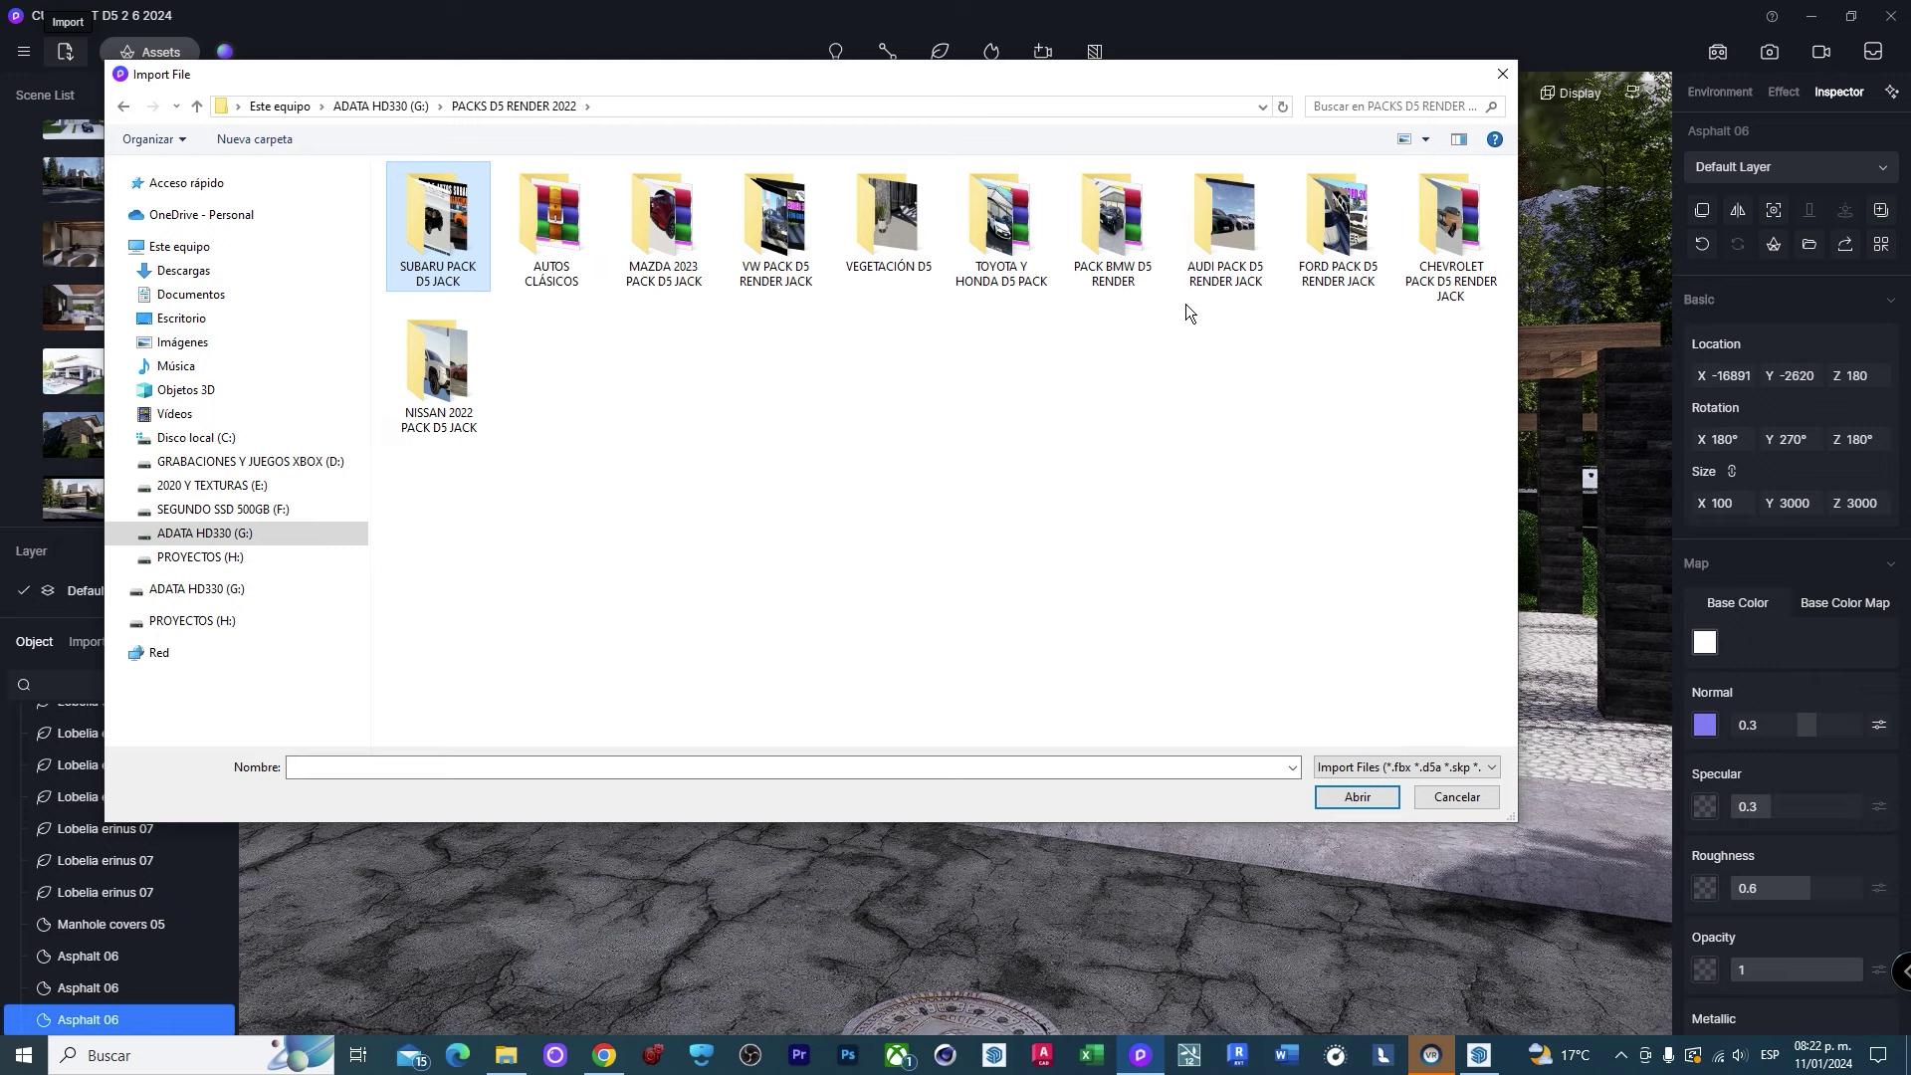
double_click(1113, 234)
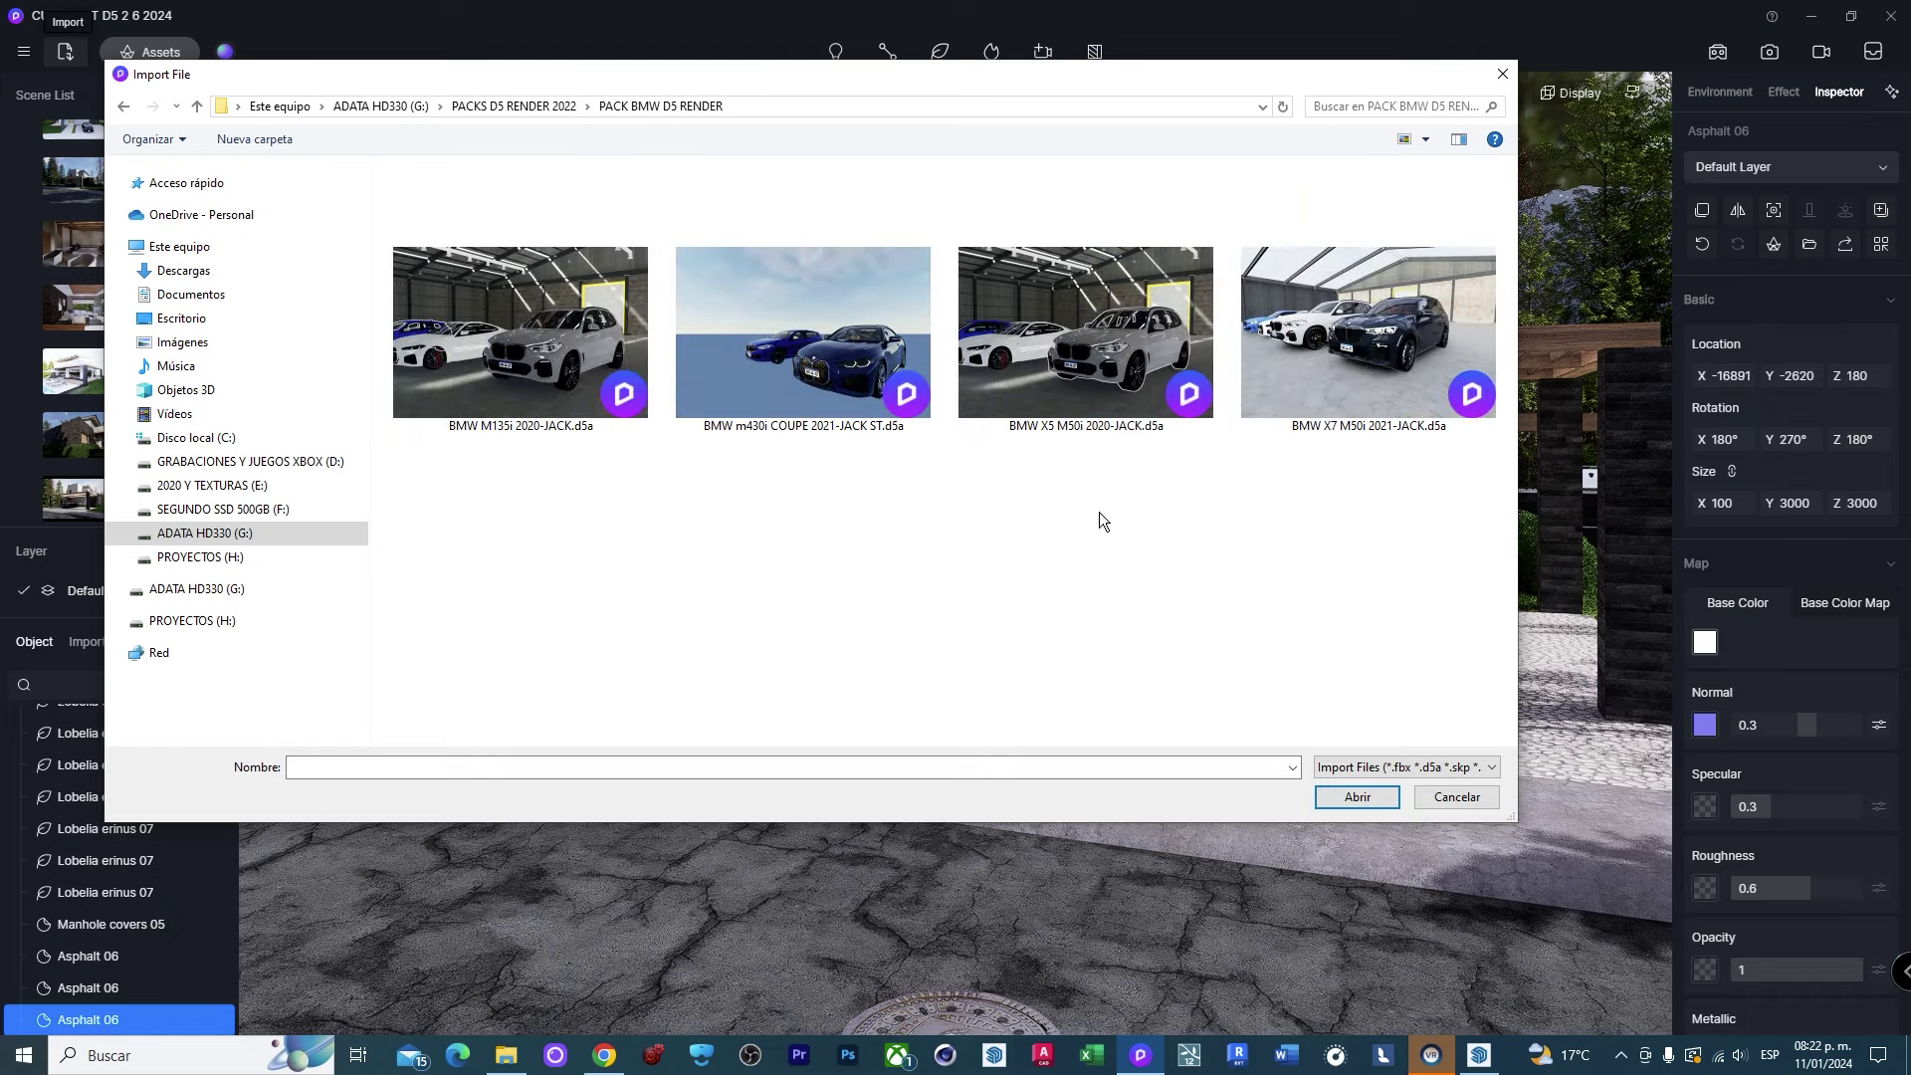
key(alt+Left)
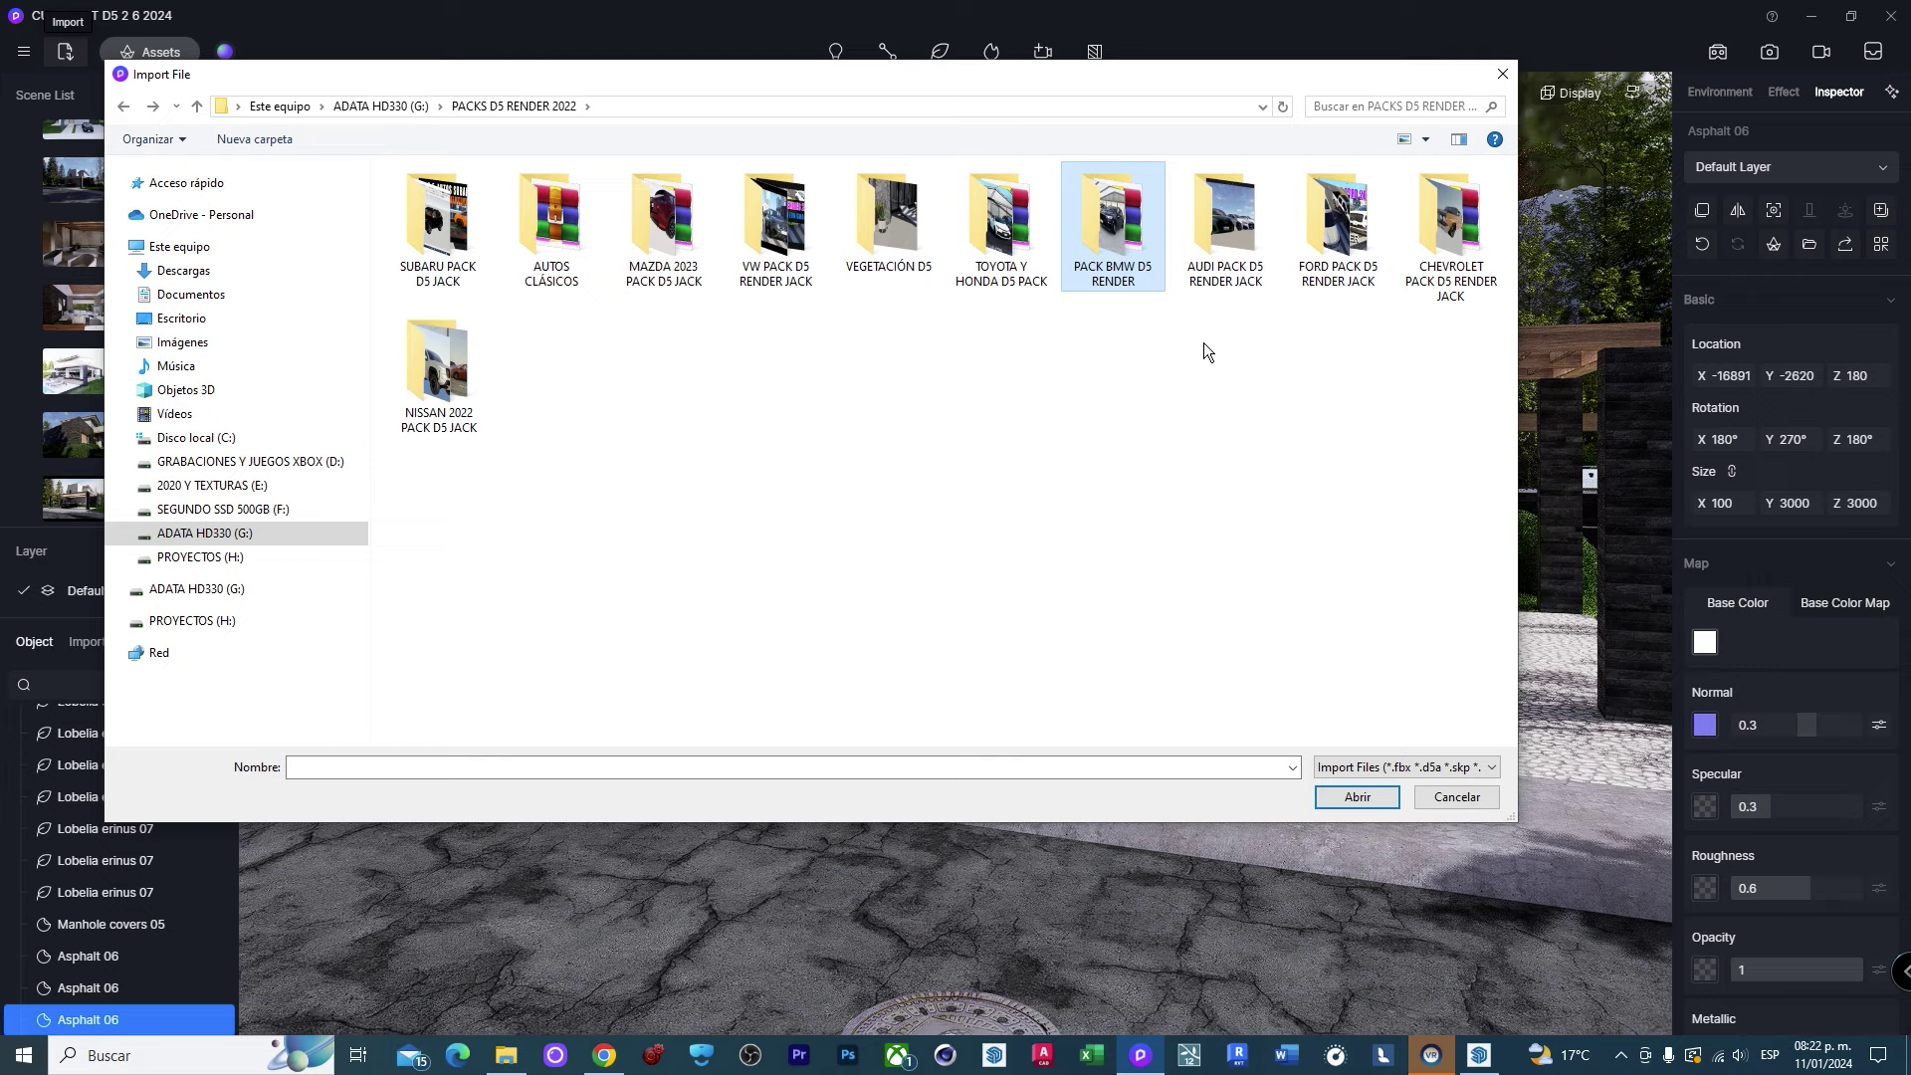
double_click(1127, 247)
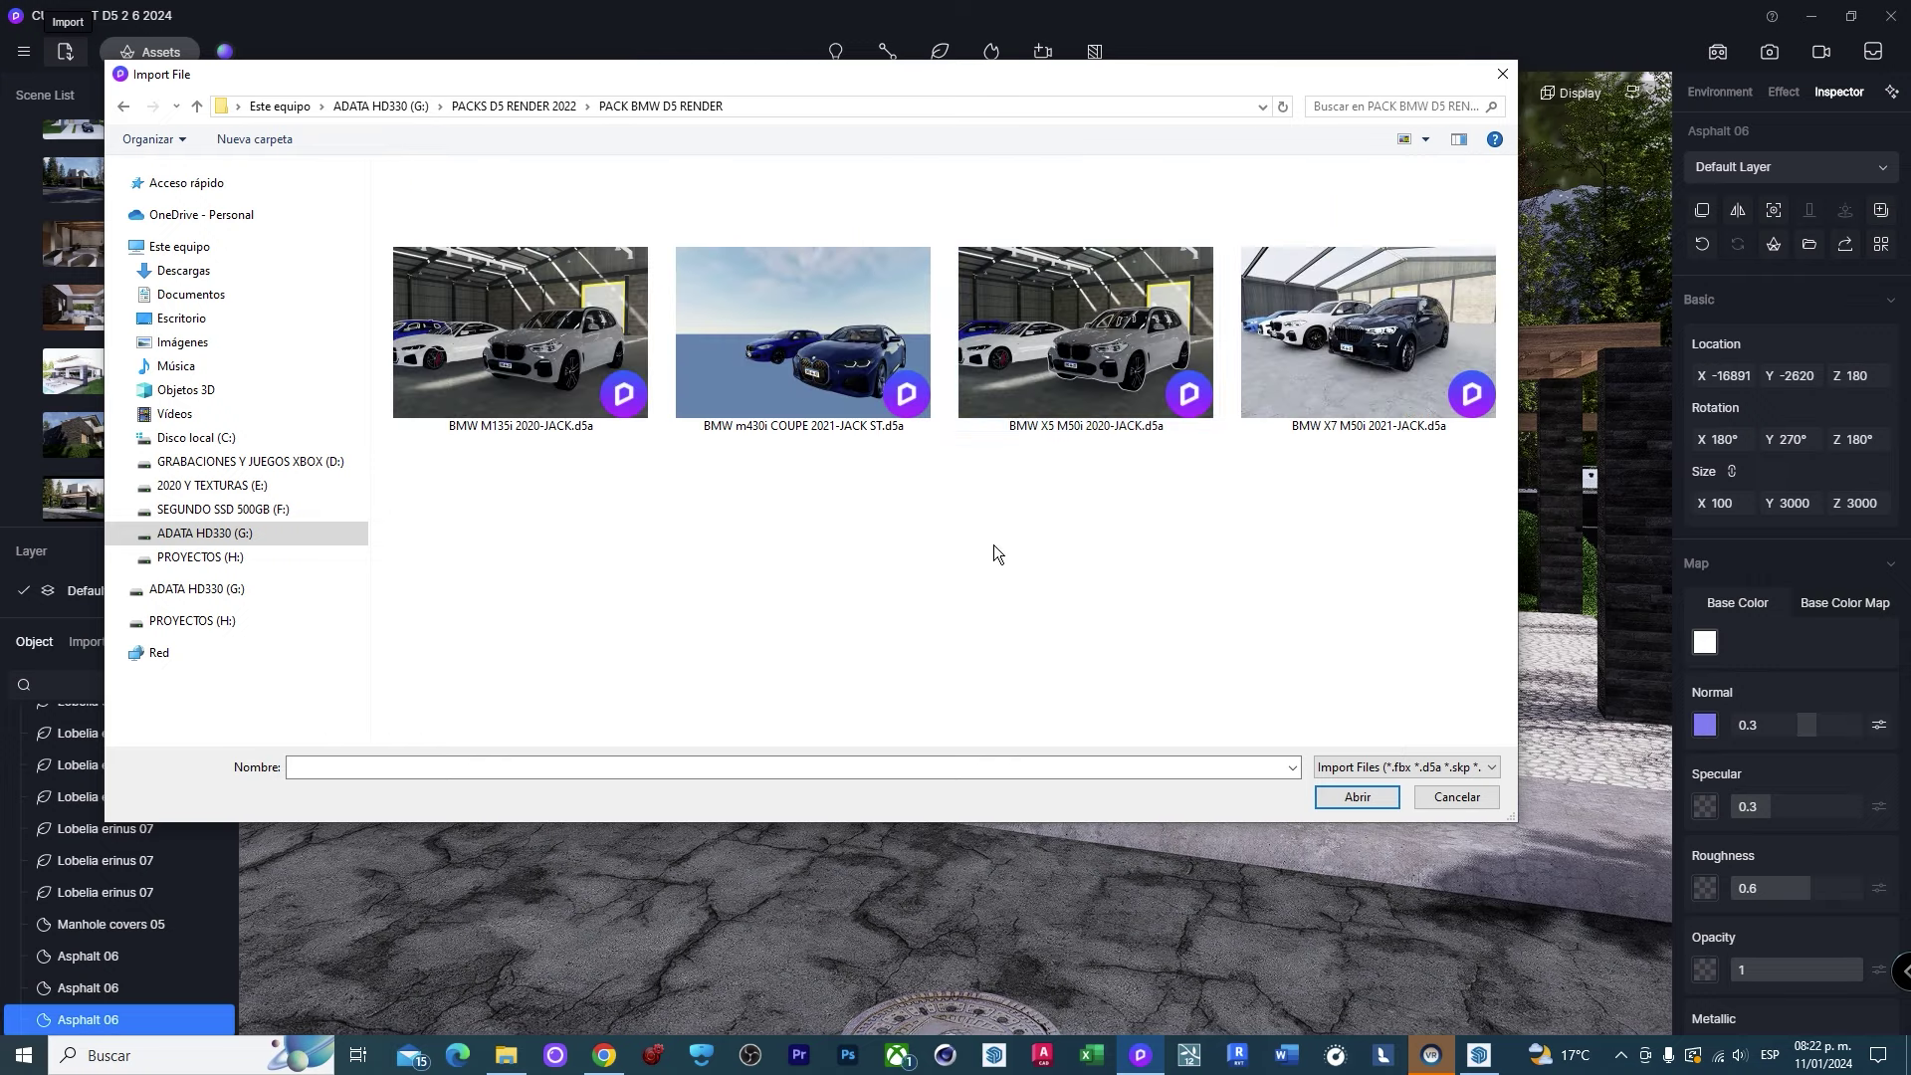
key(alt+Left)
double_click(1240, 249)
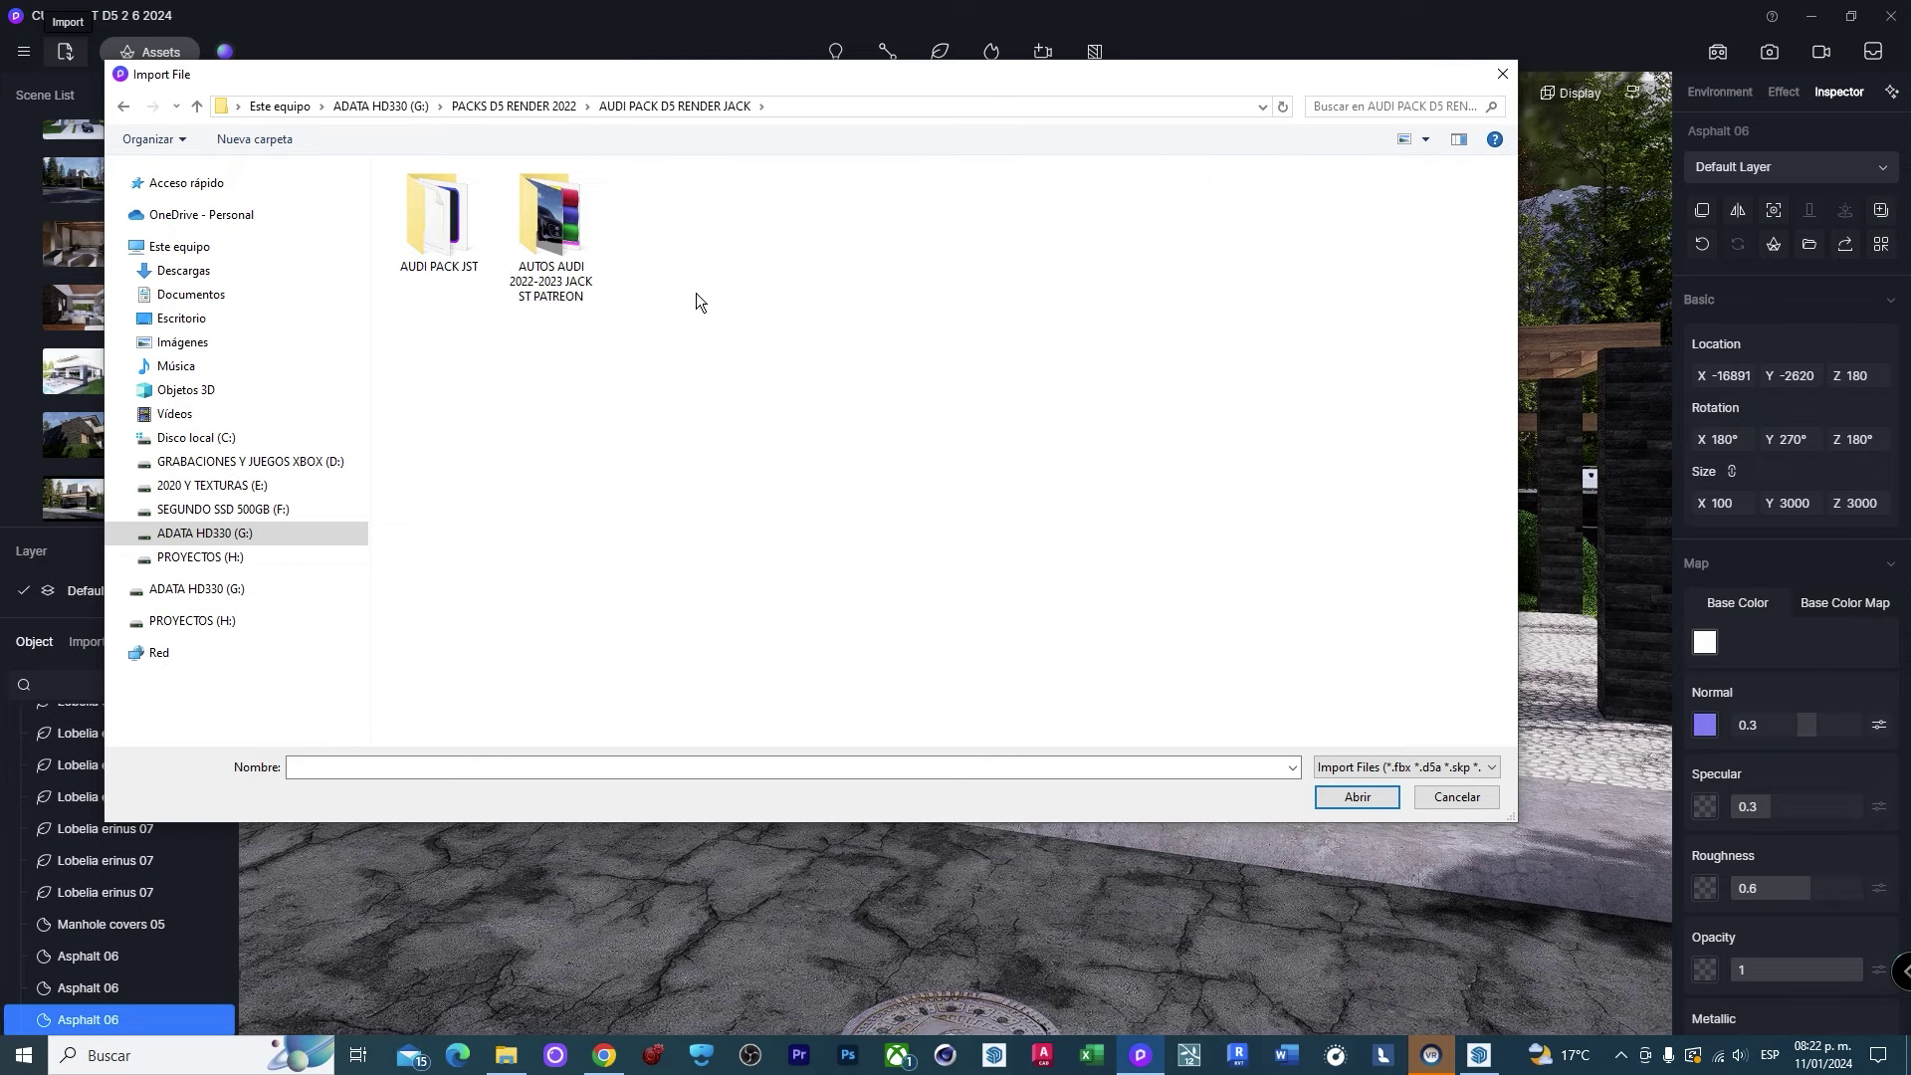
double_click(544, 288)
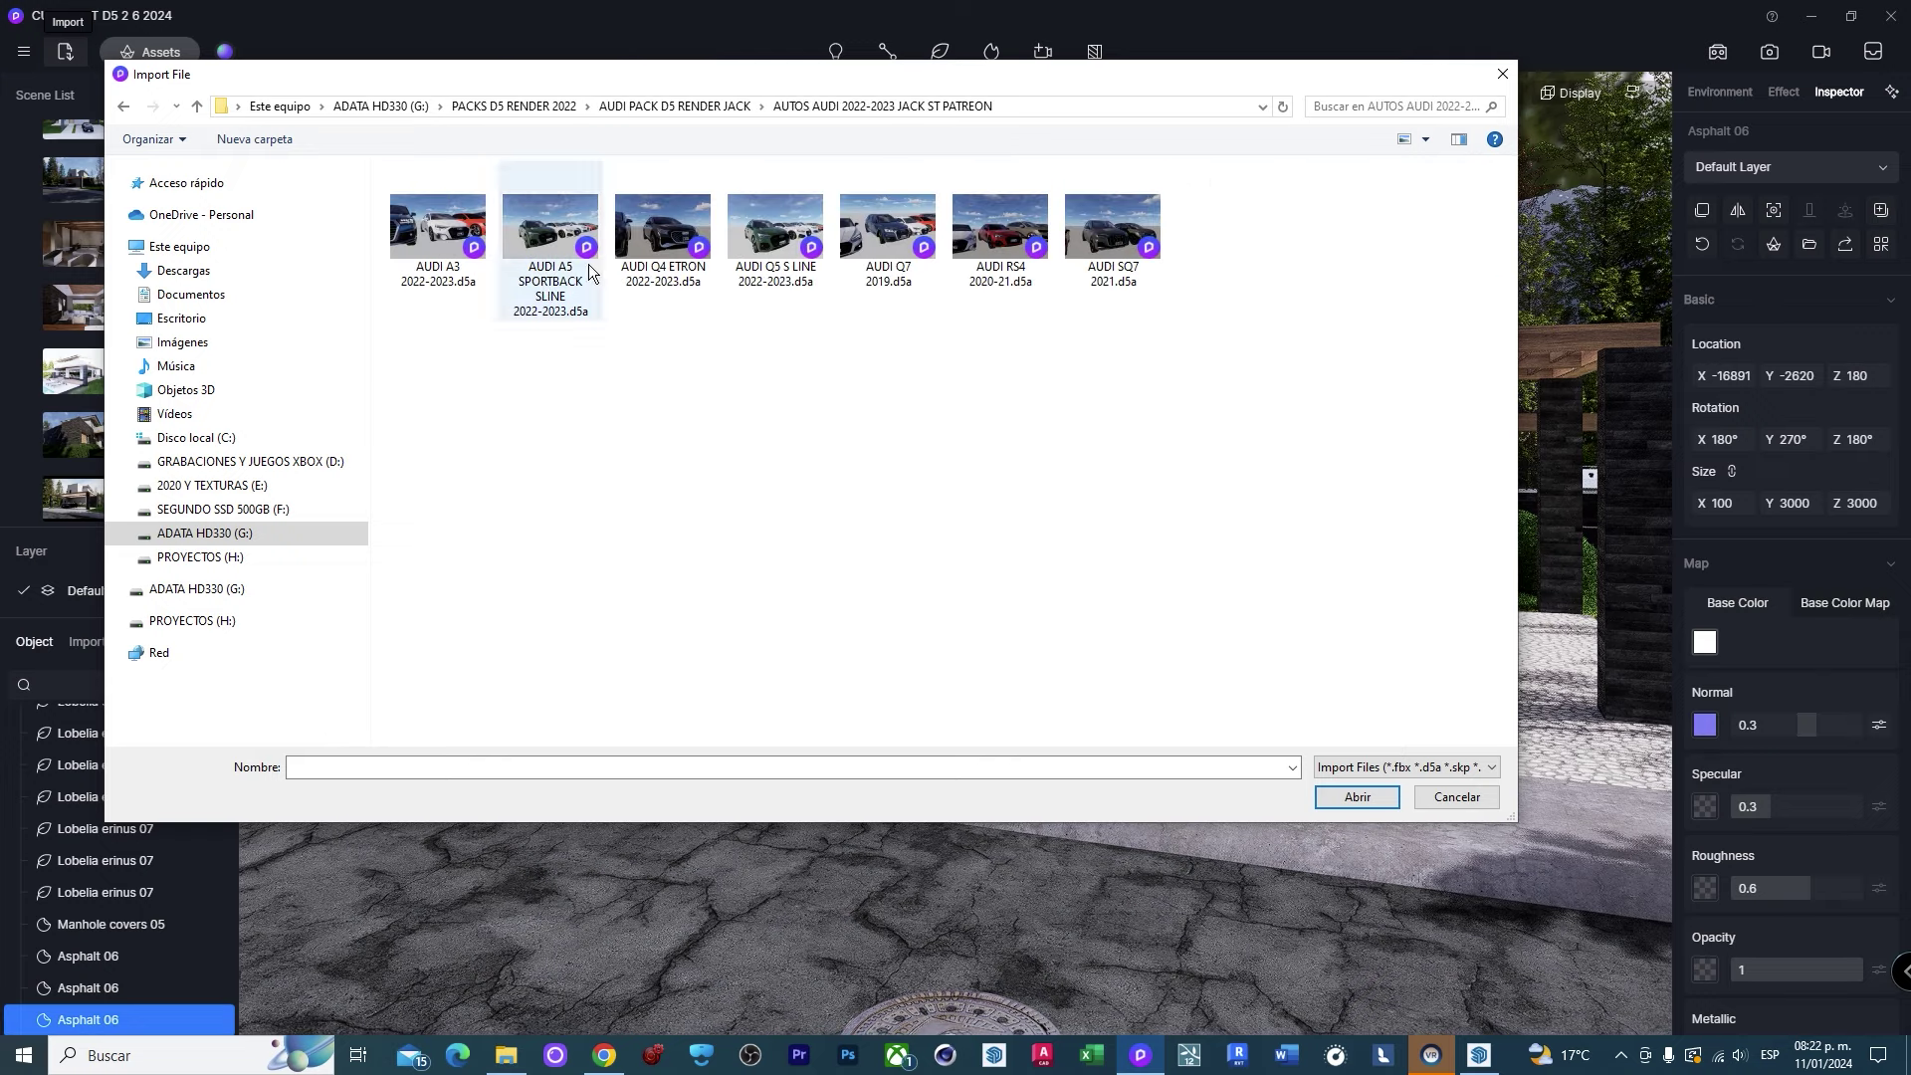
key(alt+Left)
key(alt+Left)
Check the Nissan and Ford packs, then import BMW X5 M50i 2020-JACK.d5a from PACK BMW D5 RENDER.
double_click(1449, 224)
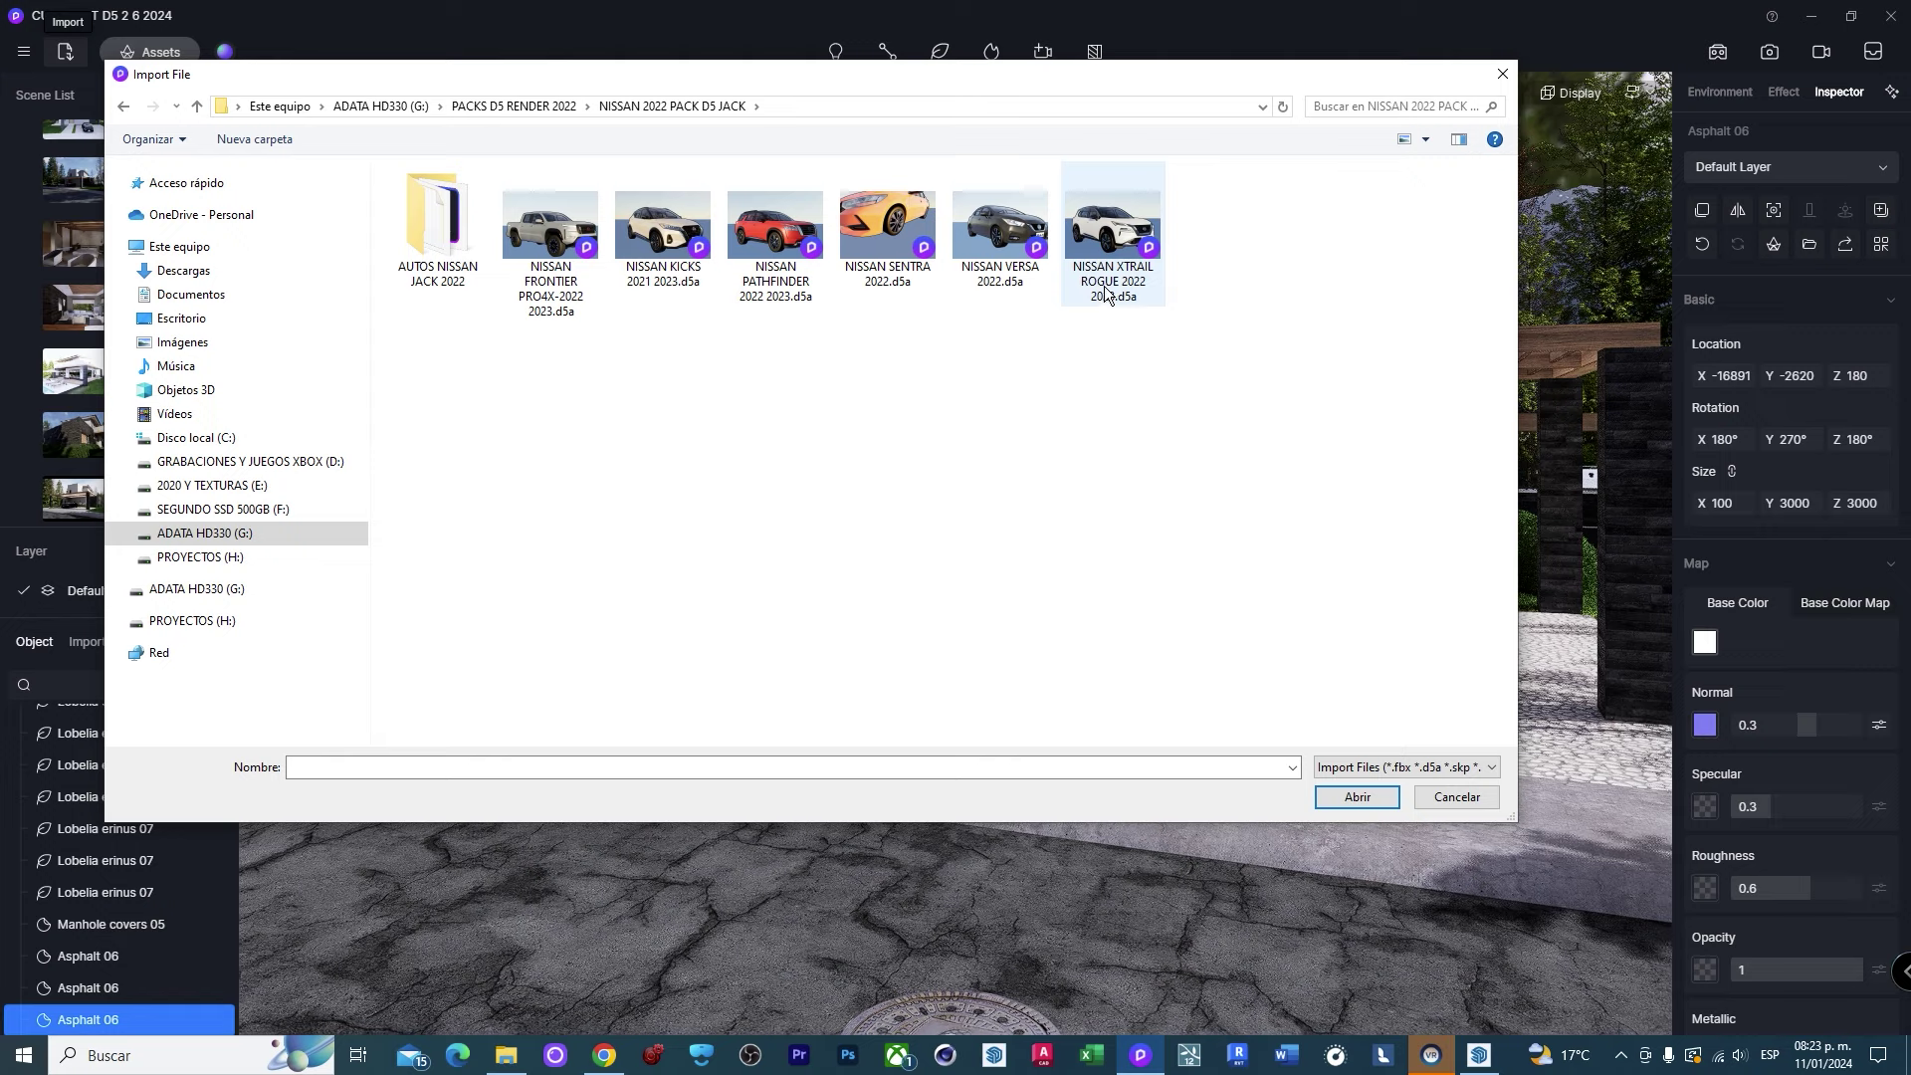
key(alt+Left)
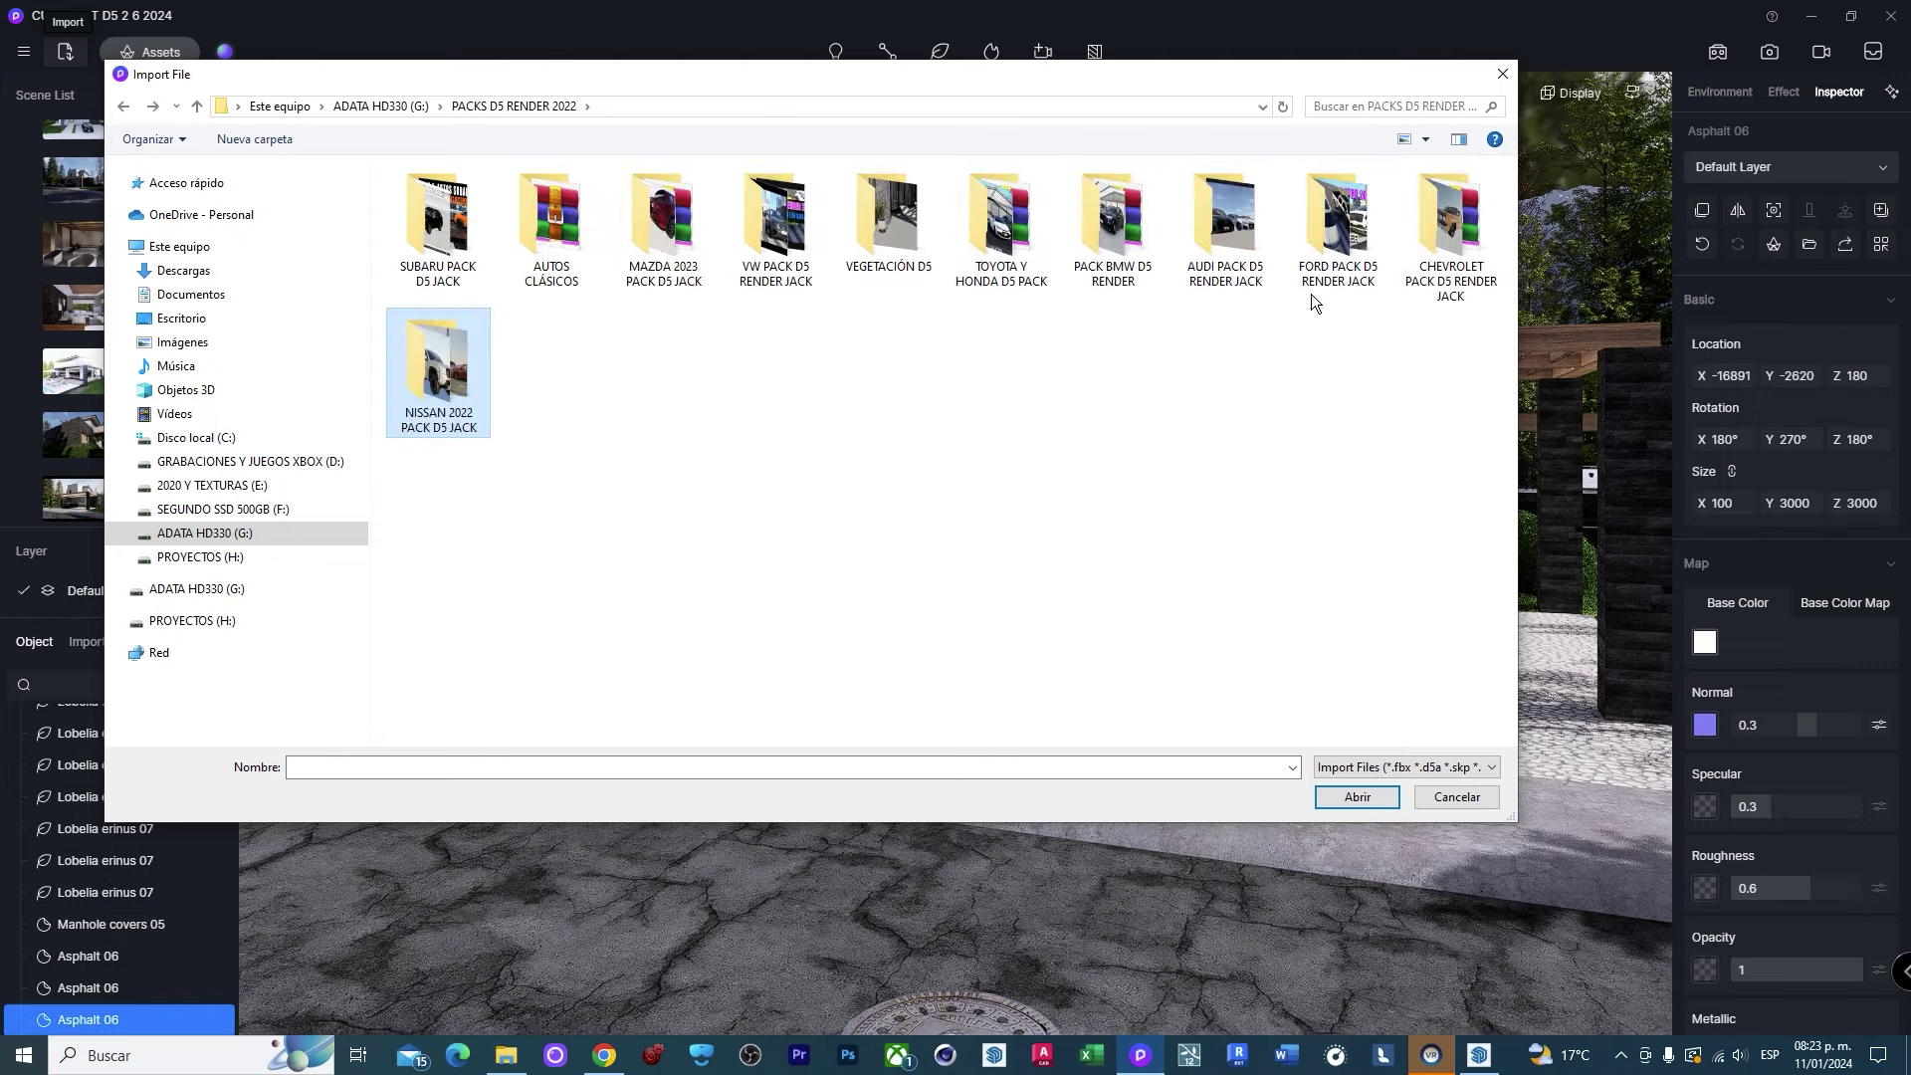
double_click(1311, 283)
key(alt+Left)
double_click(1113, 229)
double_click(1122, 438)
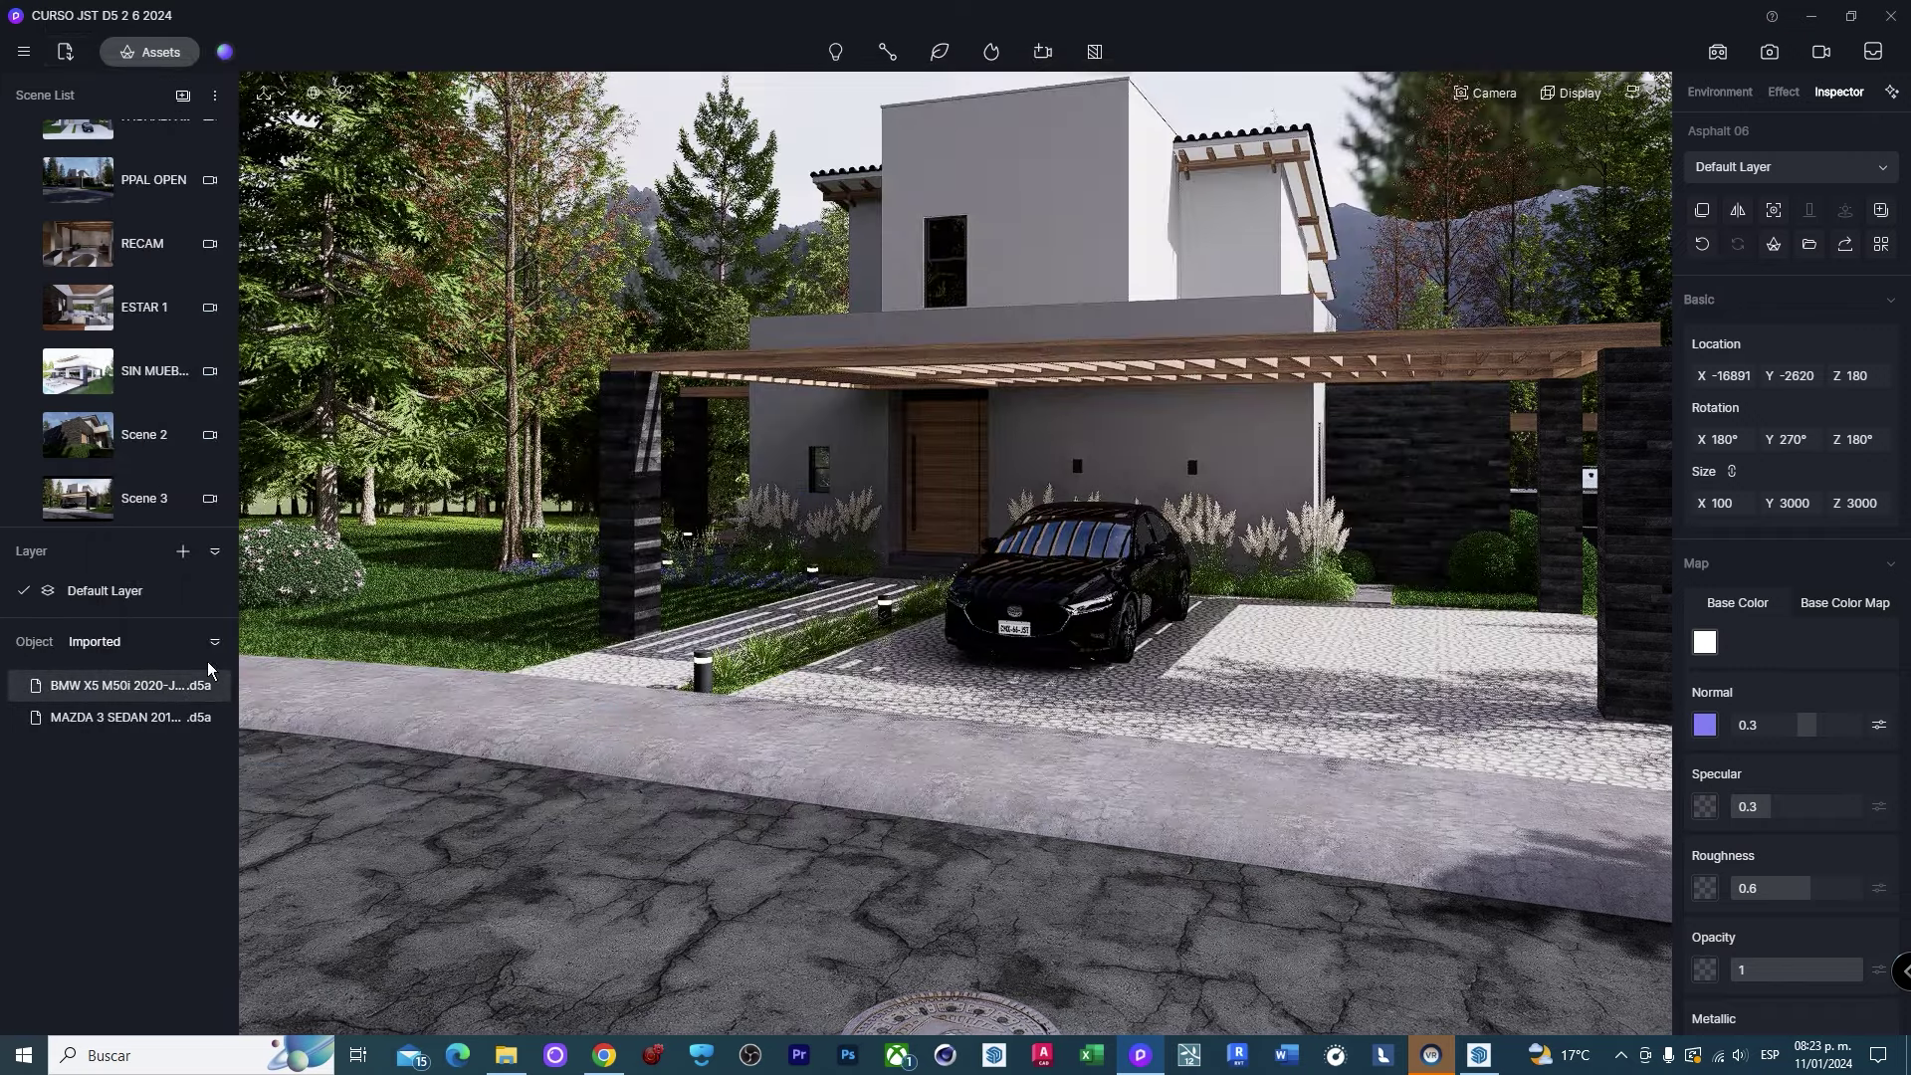
Drop the BMW X5 on the road by the driveway and rotate it about 82° to run along the road.
drag(207, 677, 684, 857)
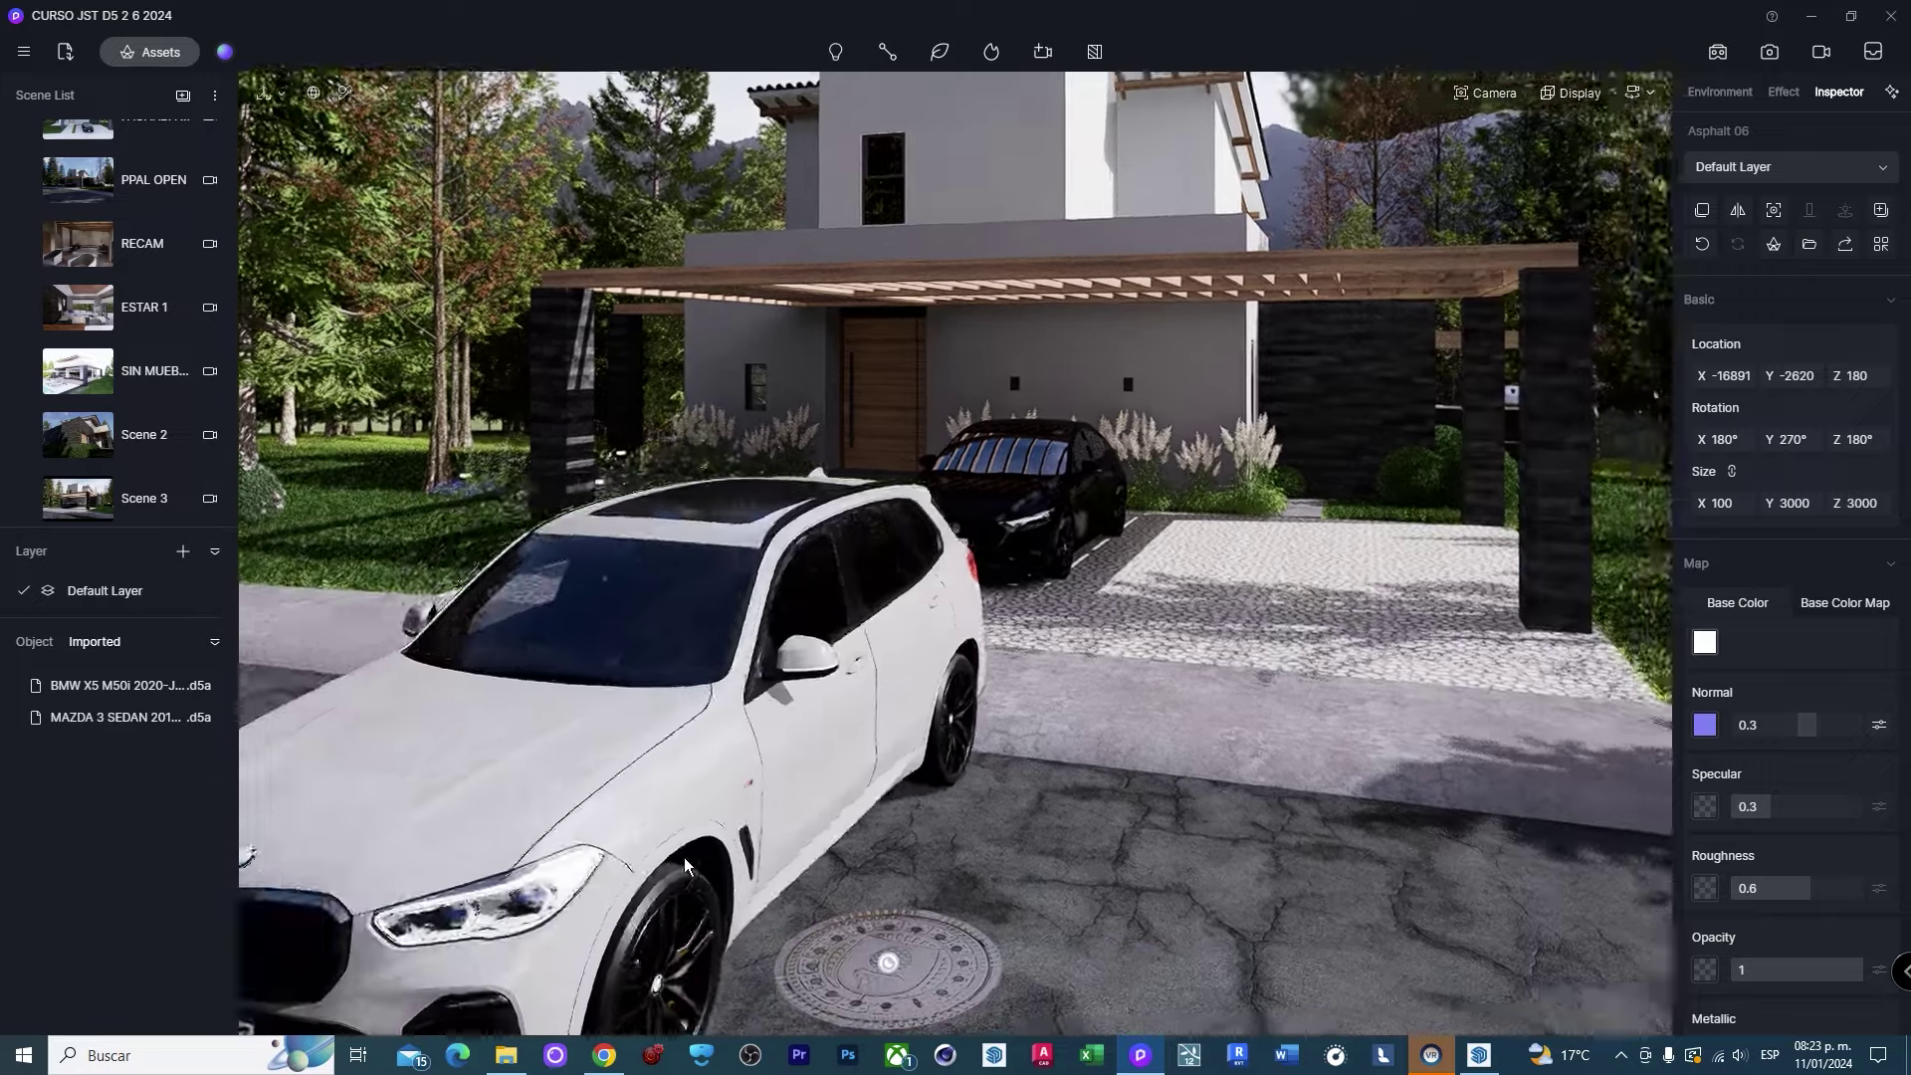
click(660, 820)
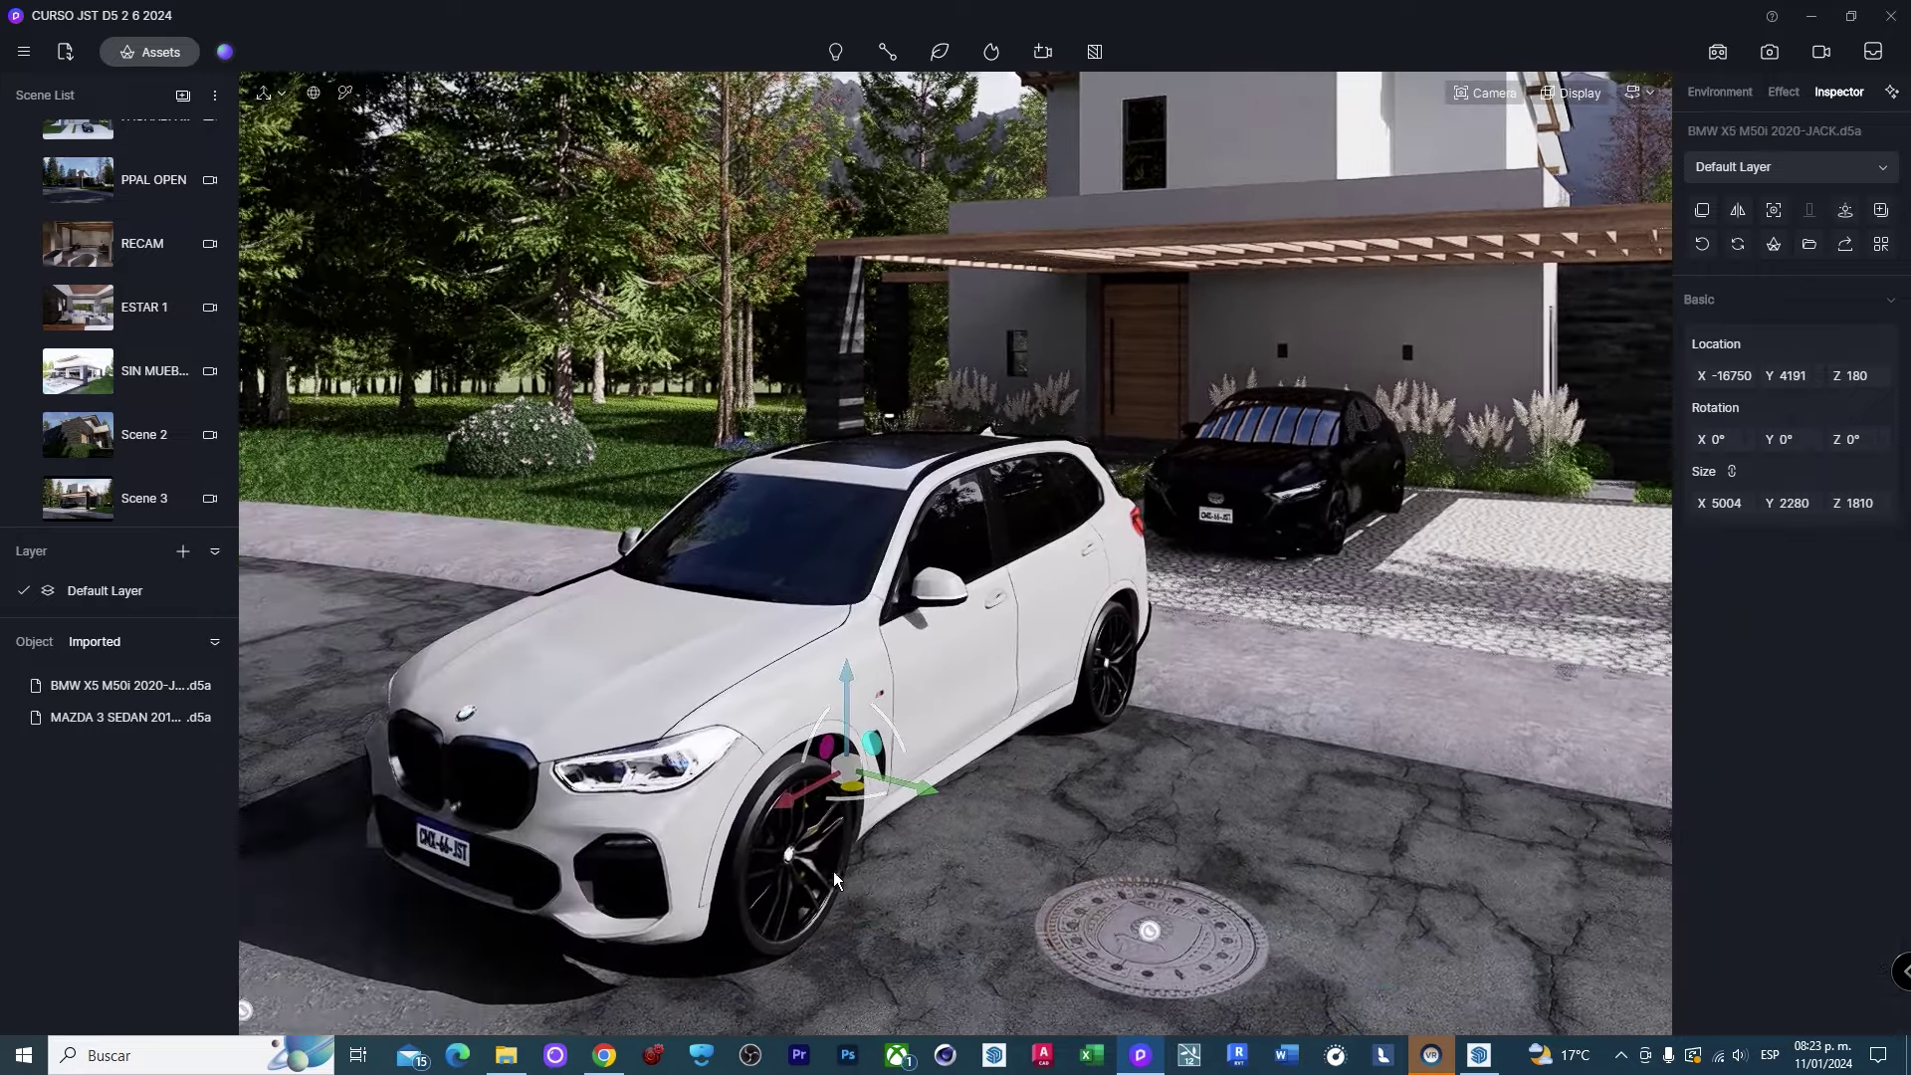
mouse_move(874, 746)
mouse_down()
mouse_move(781, 733)
mouse_move(918, 762)
mouse_up()
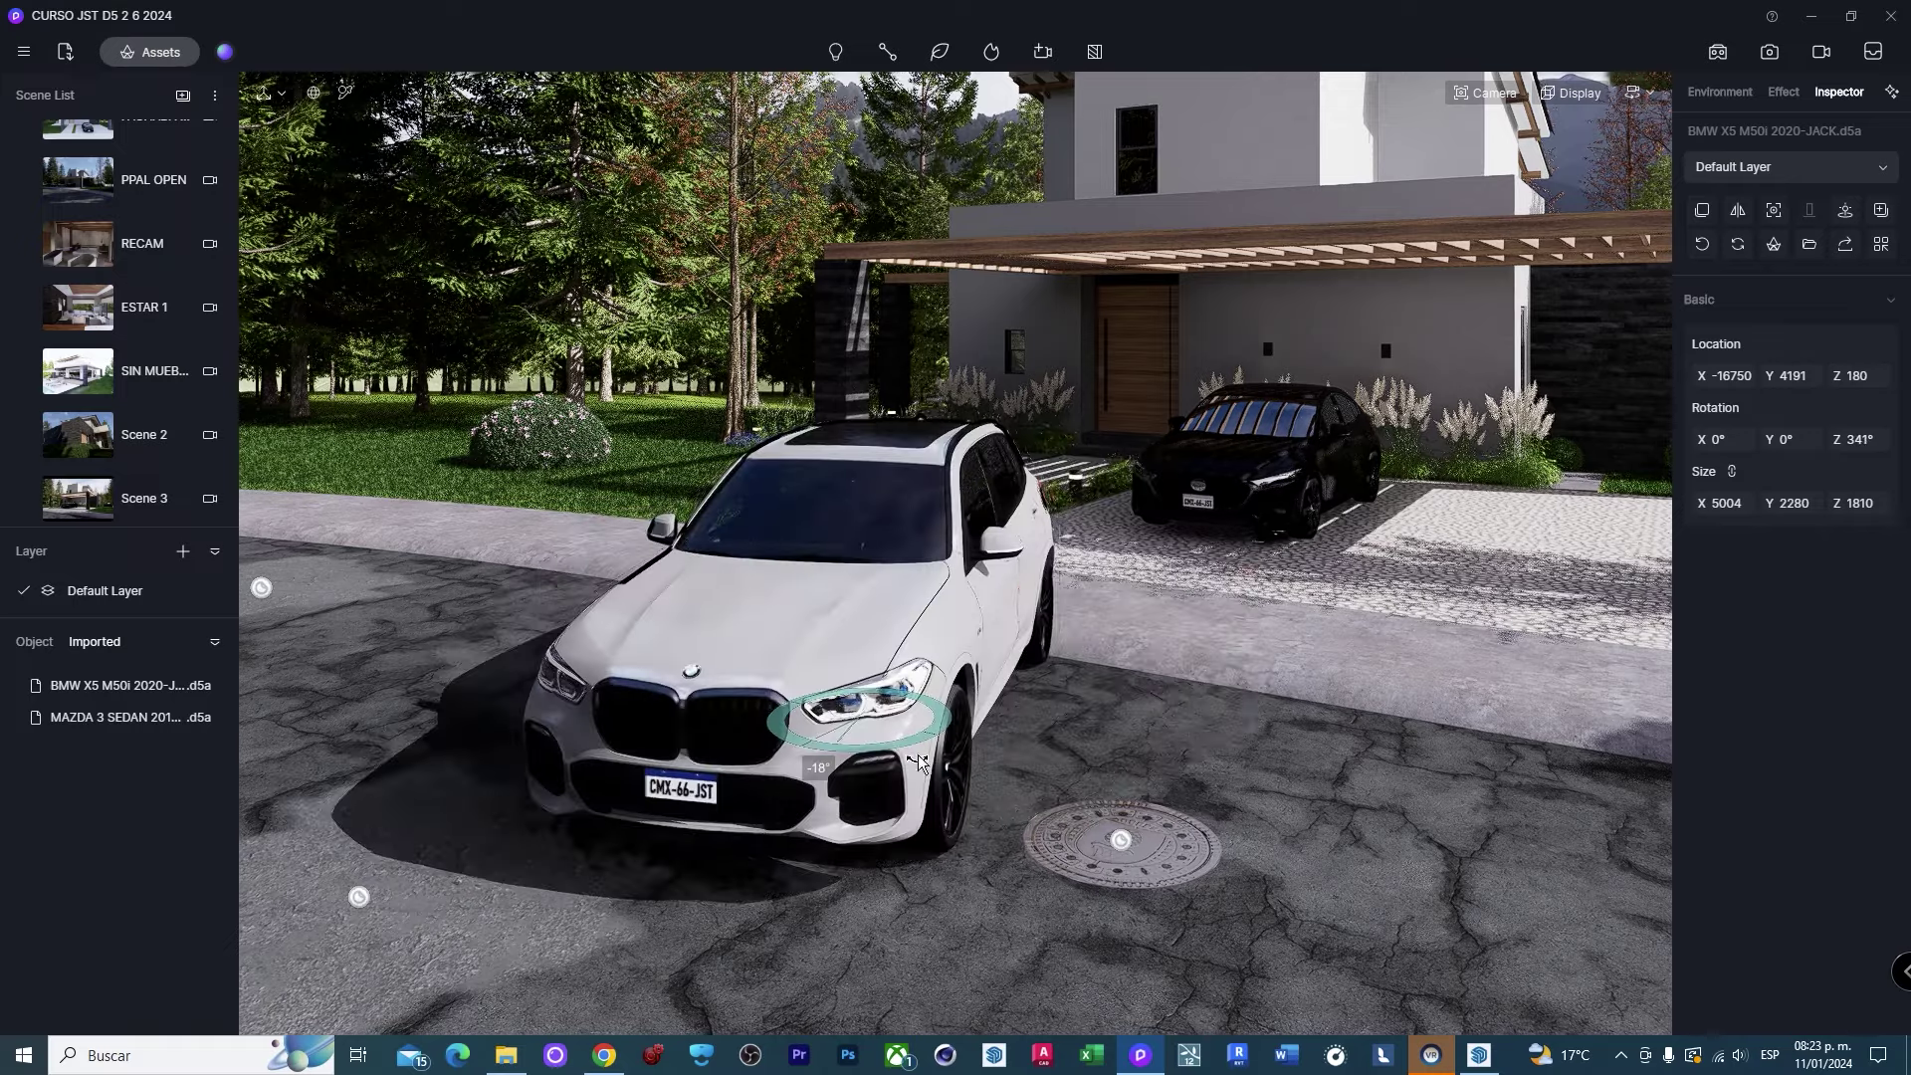
scroll(918, 763, up, 5)
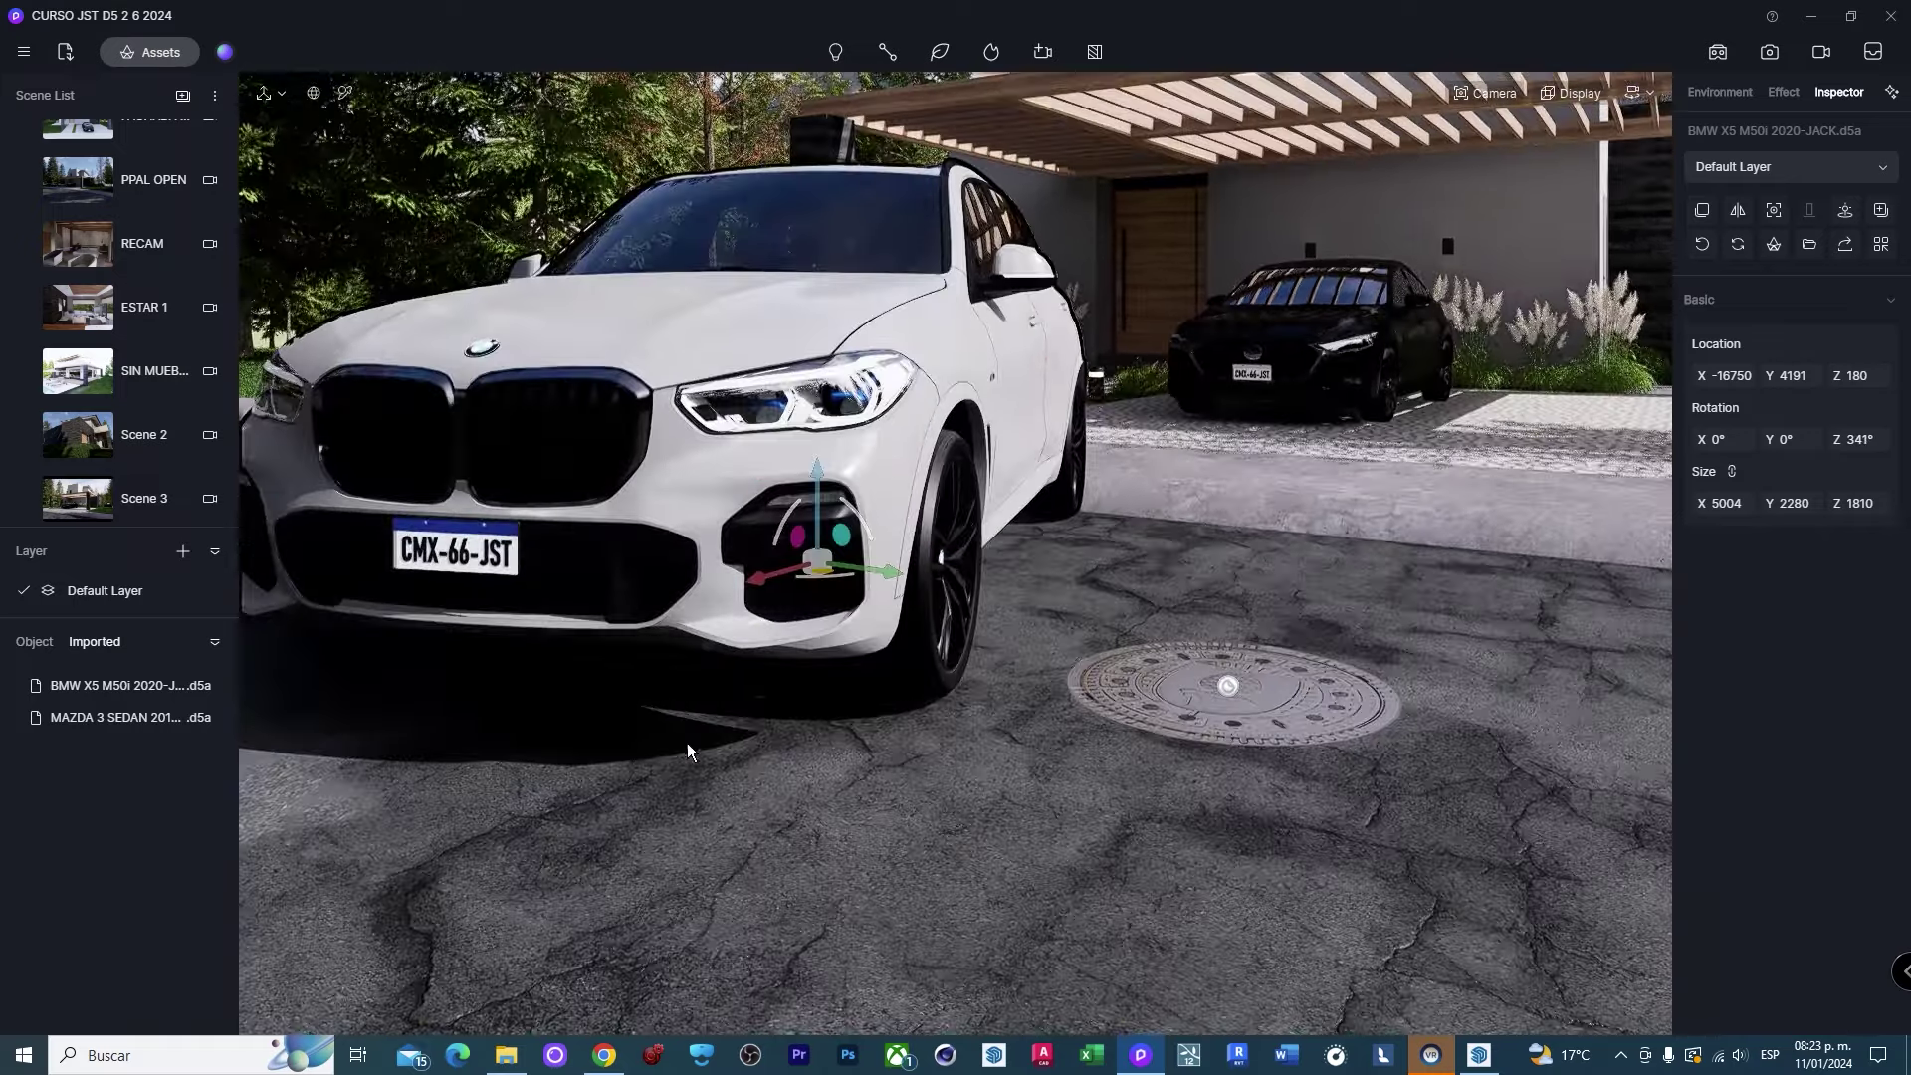
mouse_move(687, 751)
middle_down()
mouse_move(340, 841)
mouse_move(414, 719)
mouse_move(321, 696)
mouse_move(573, 736)
middle_up()
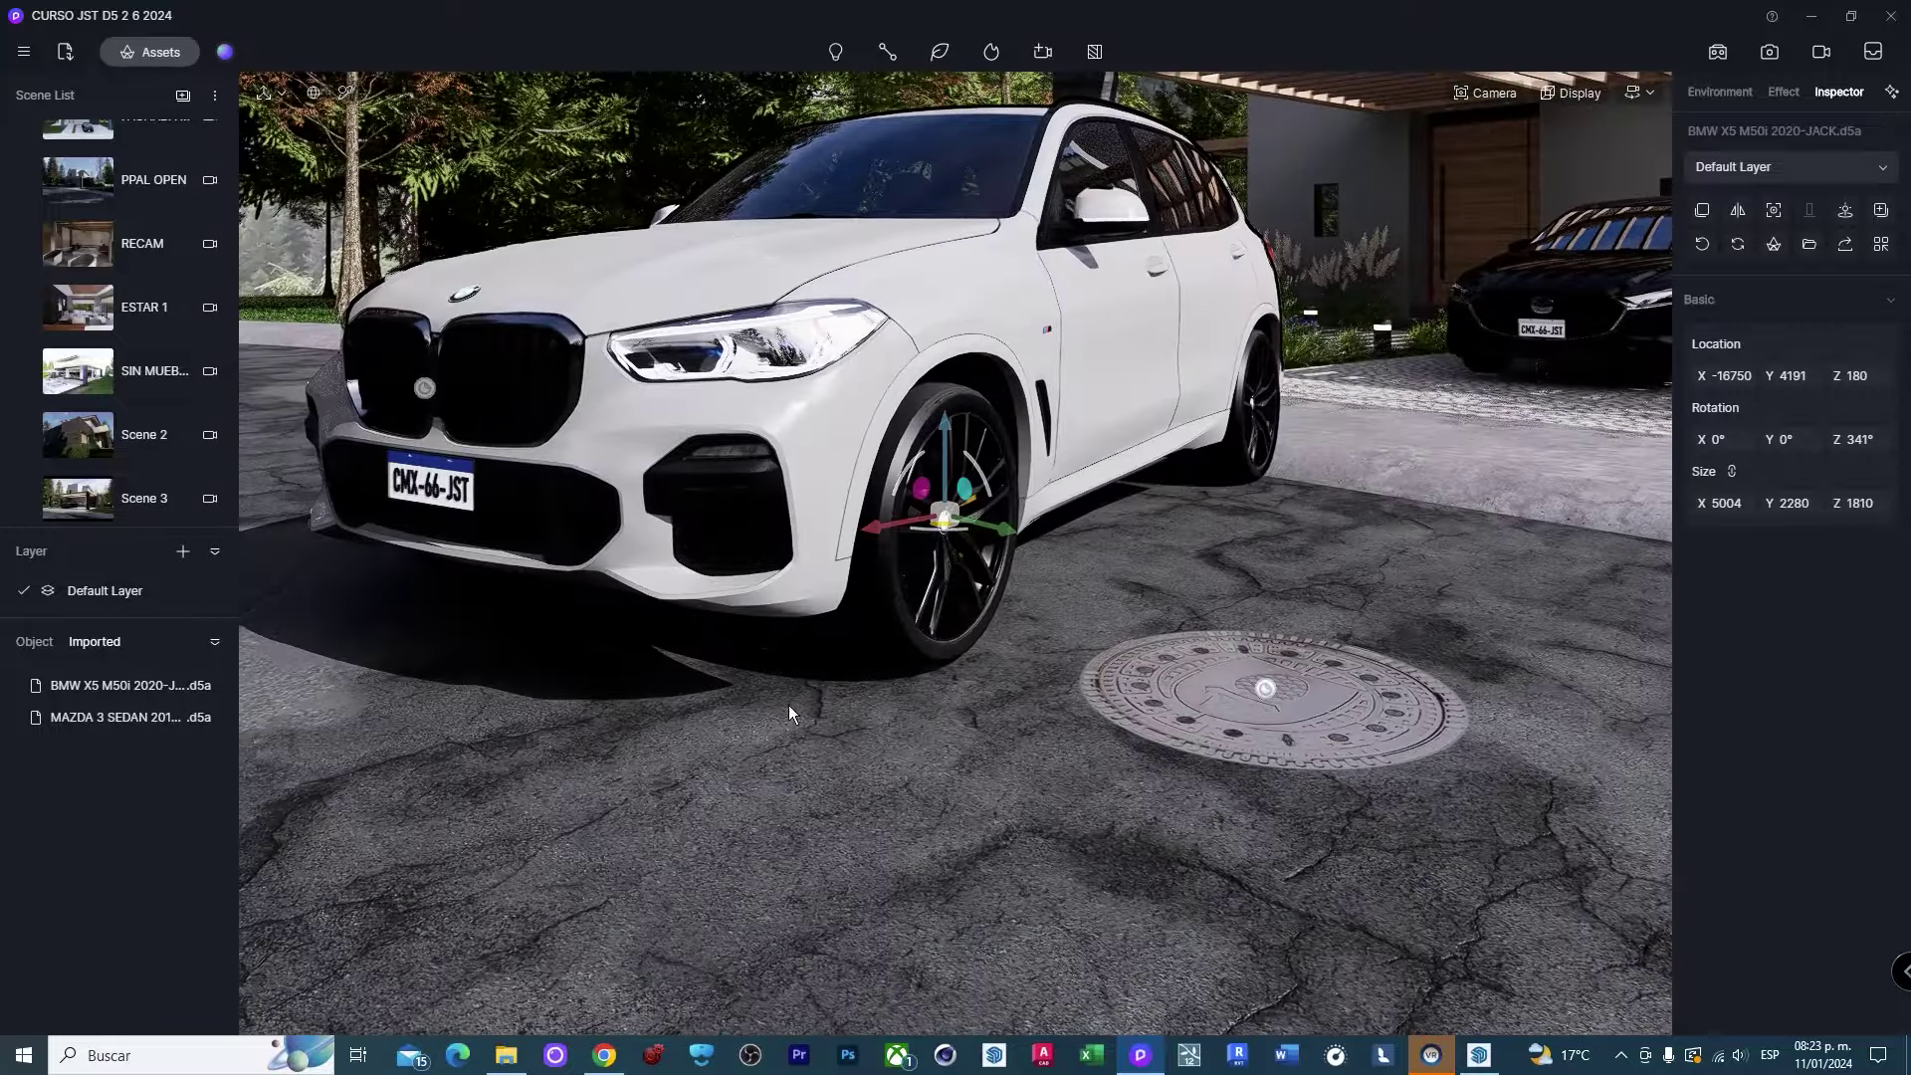
scroll(788, 707, down, 3)
mouse_move(908, 538)
mouse_down()
mouse_move(796, 586)
mouse_move(891, 604)
mouse_move(780, 512)
mouse_move(731, 506)
mouse_up()
Slide the BMW along the road to Y 3420, checking its position against the Scene 3 framing.
click(145, 503)
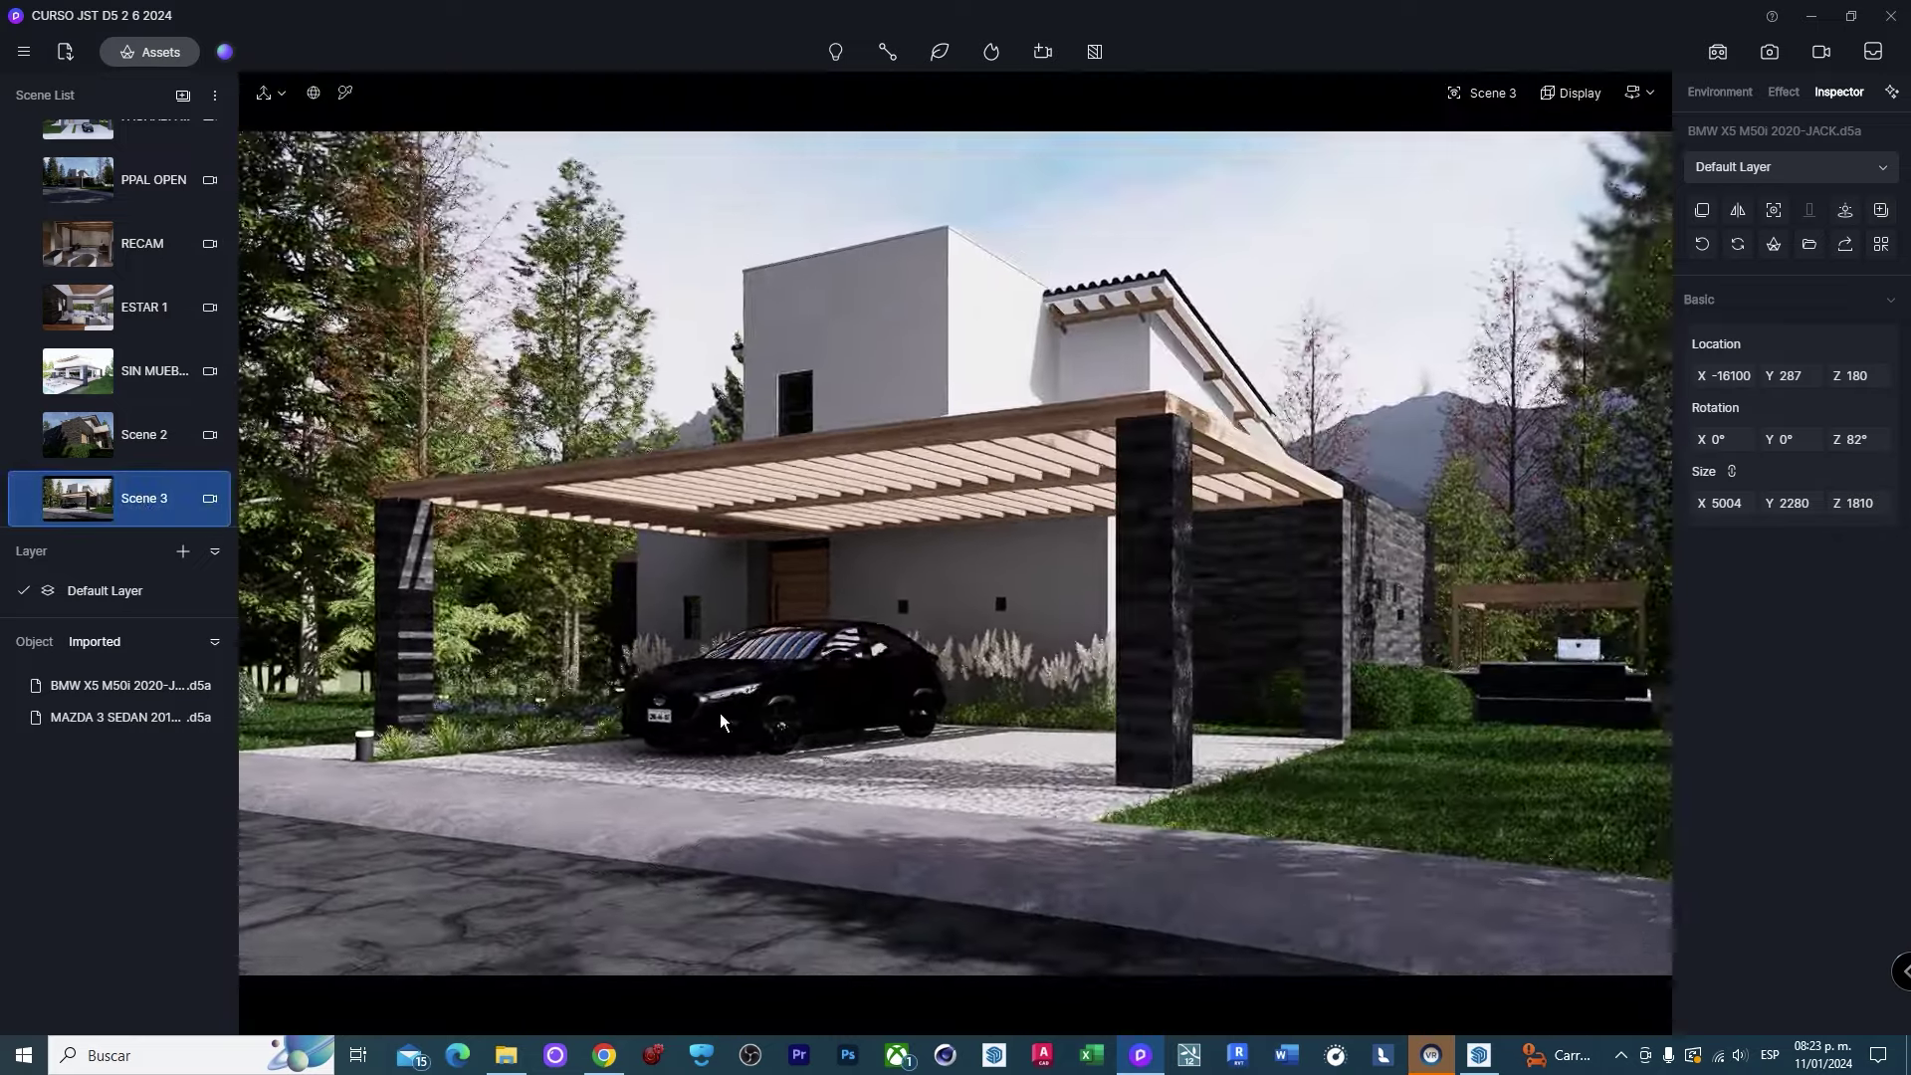
mouse_move(721, 721)
right_down()
mouse_move(481, 832)
mouse_move(513, 815)
right_up()
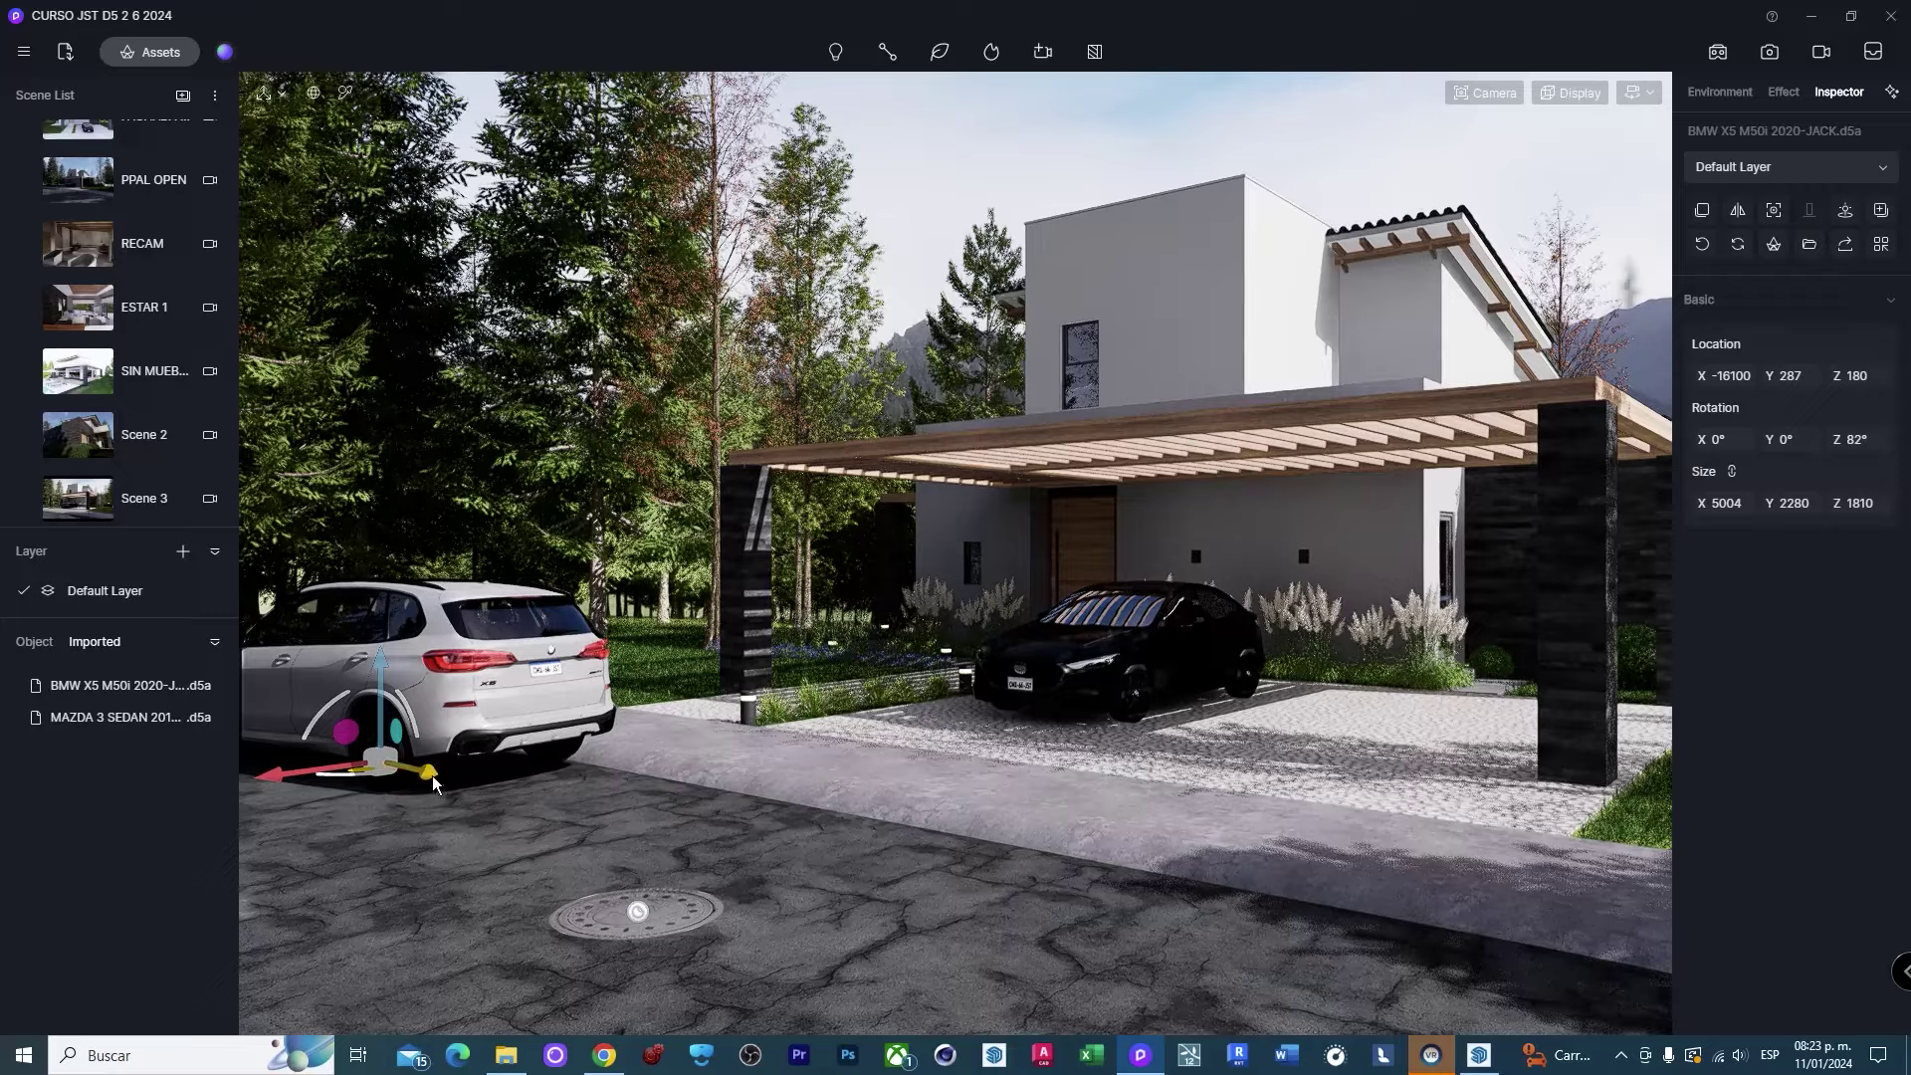
drag(435, 784, 602, 814)
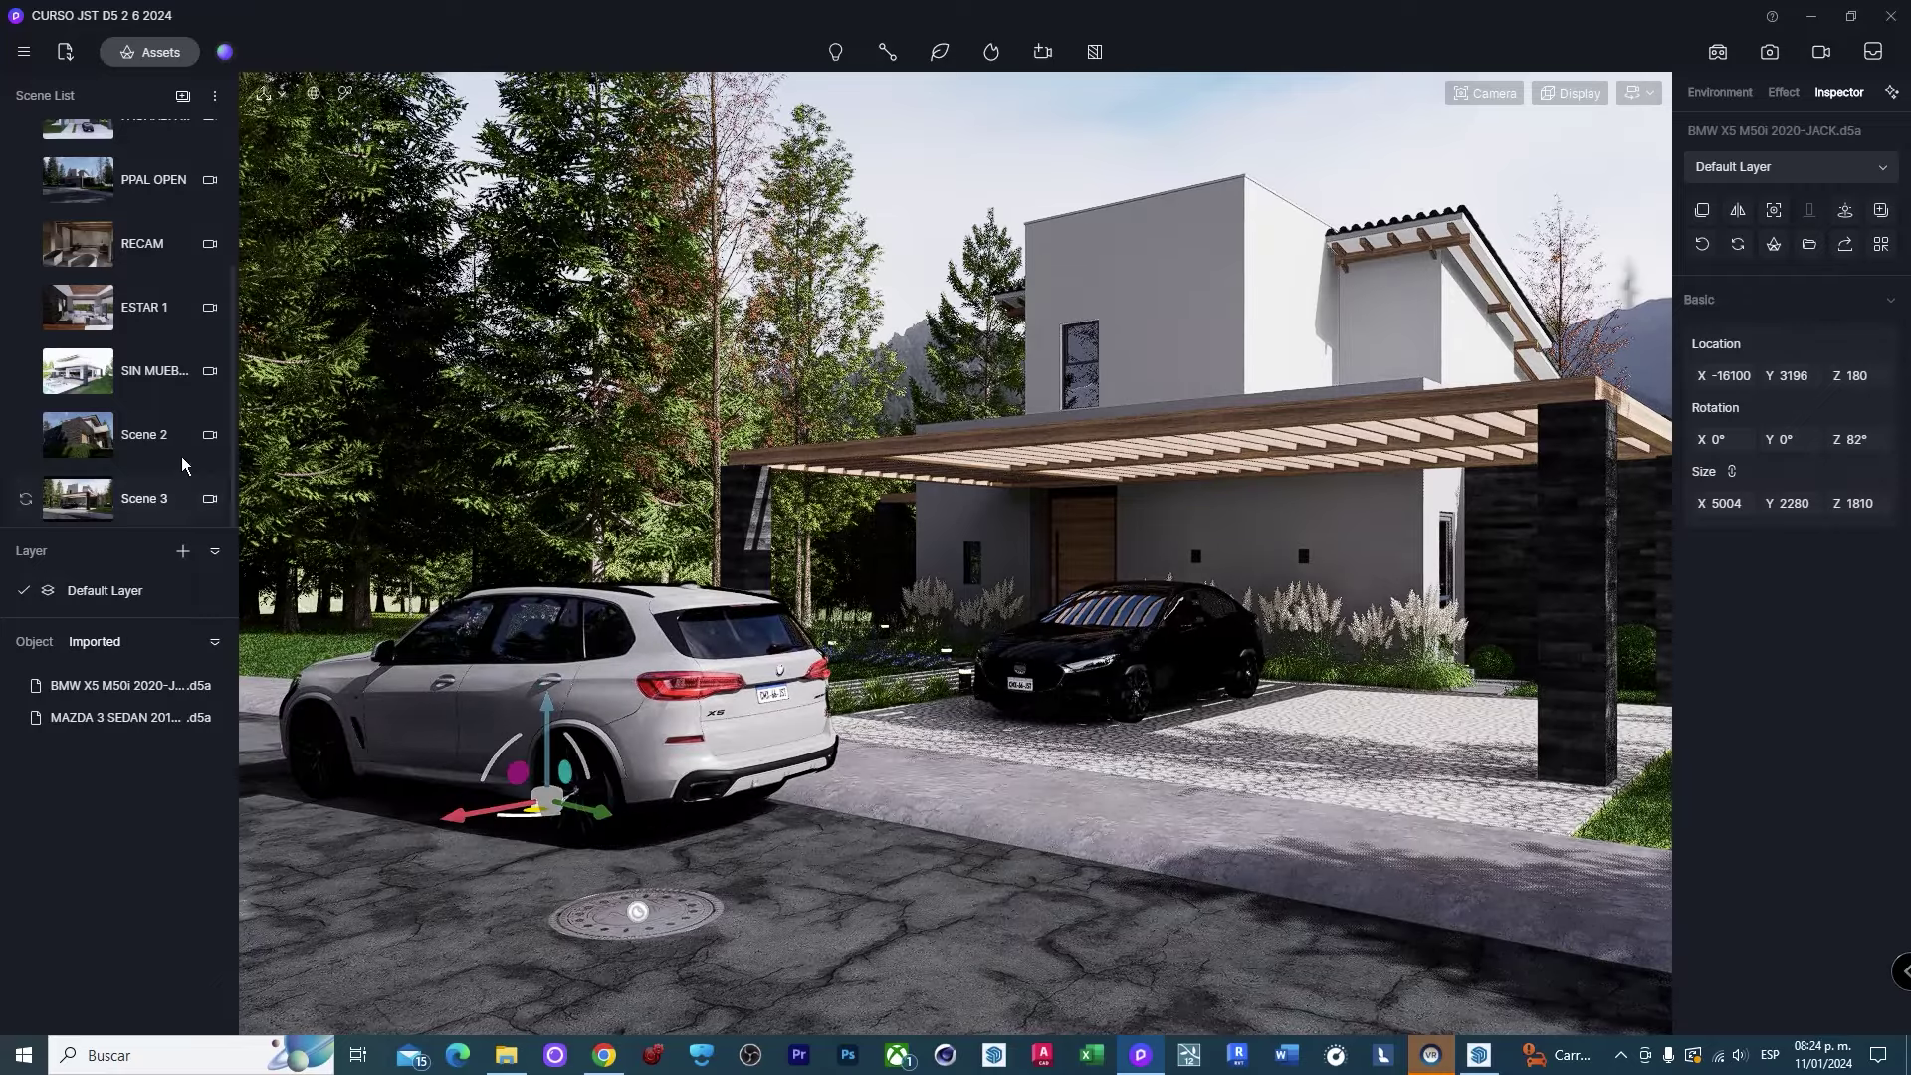
click(175, 495)
right_drag(776, 800, 423, 832)
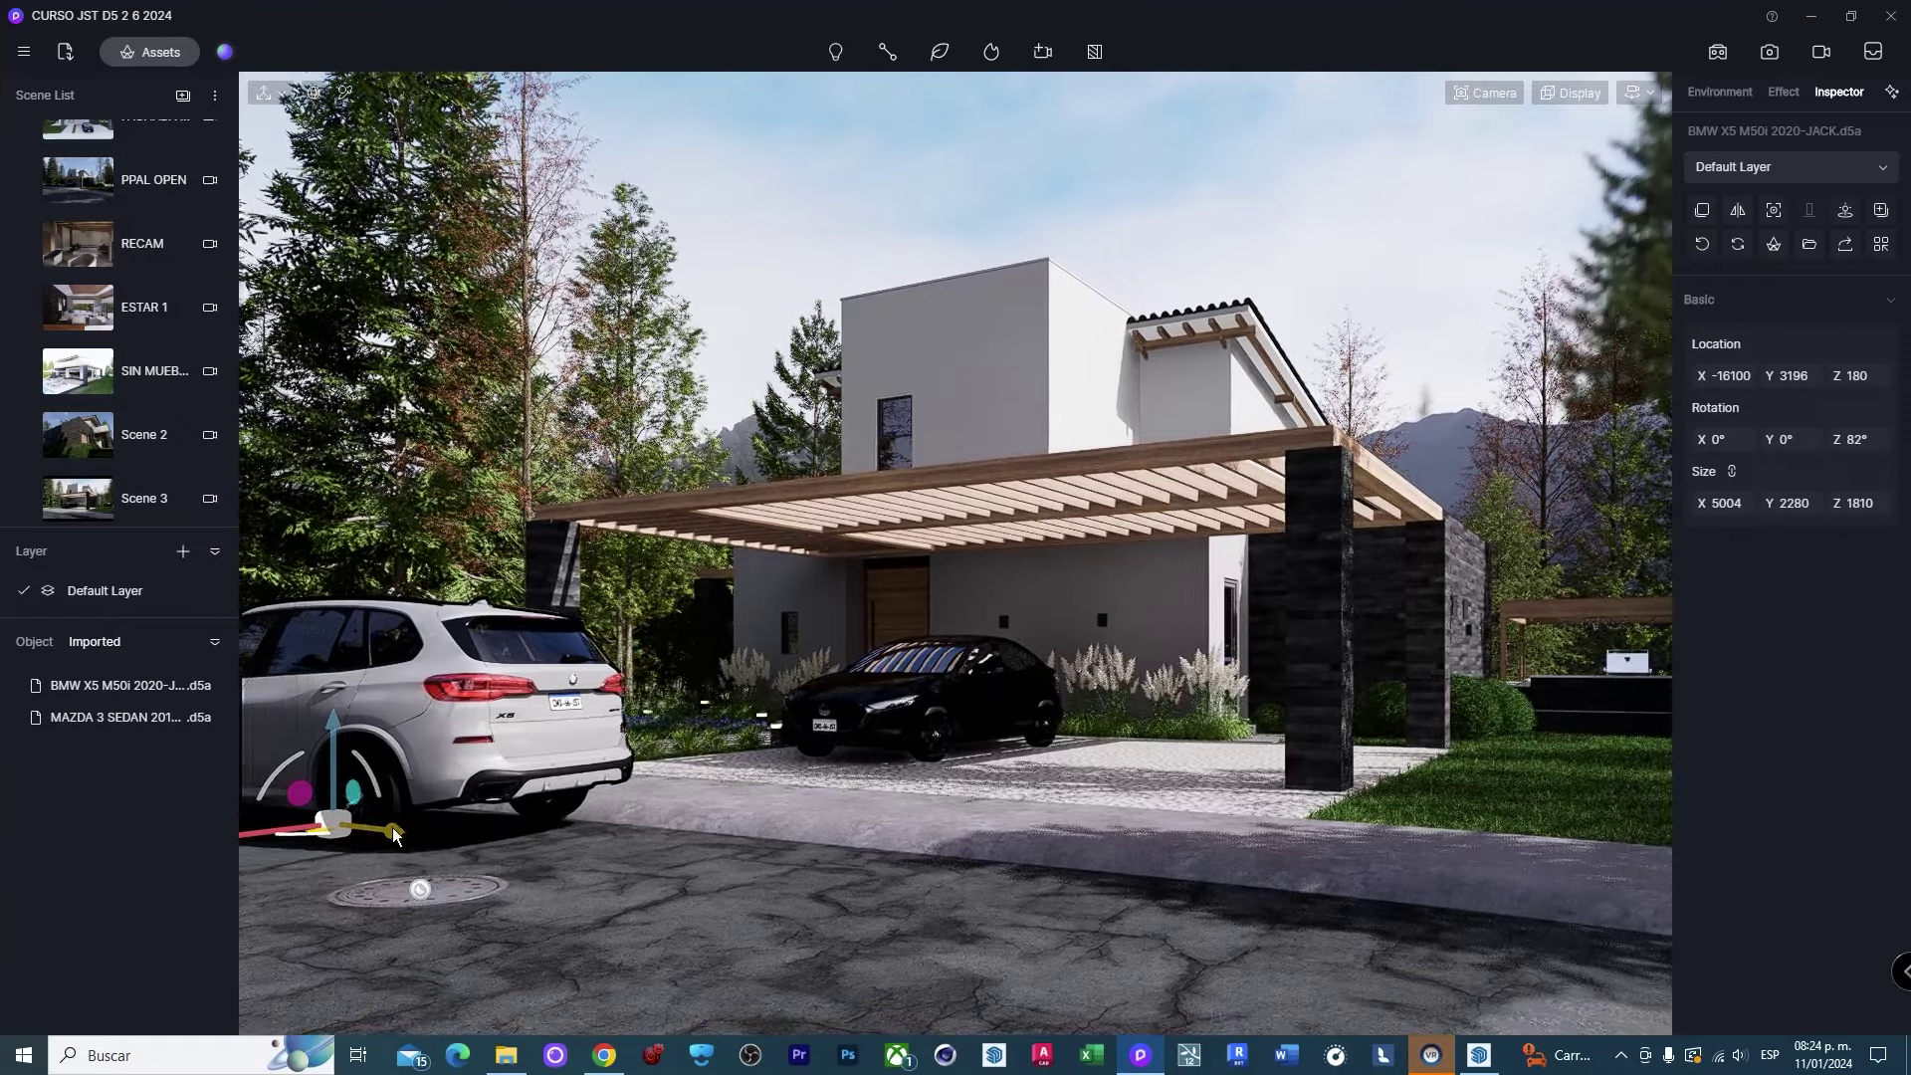
drag(394, 834, 416, 837)
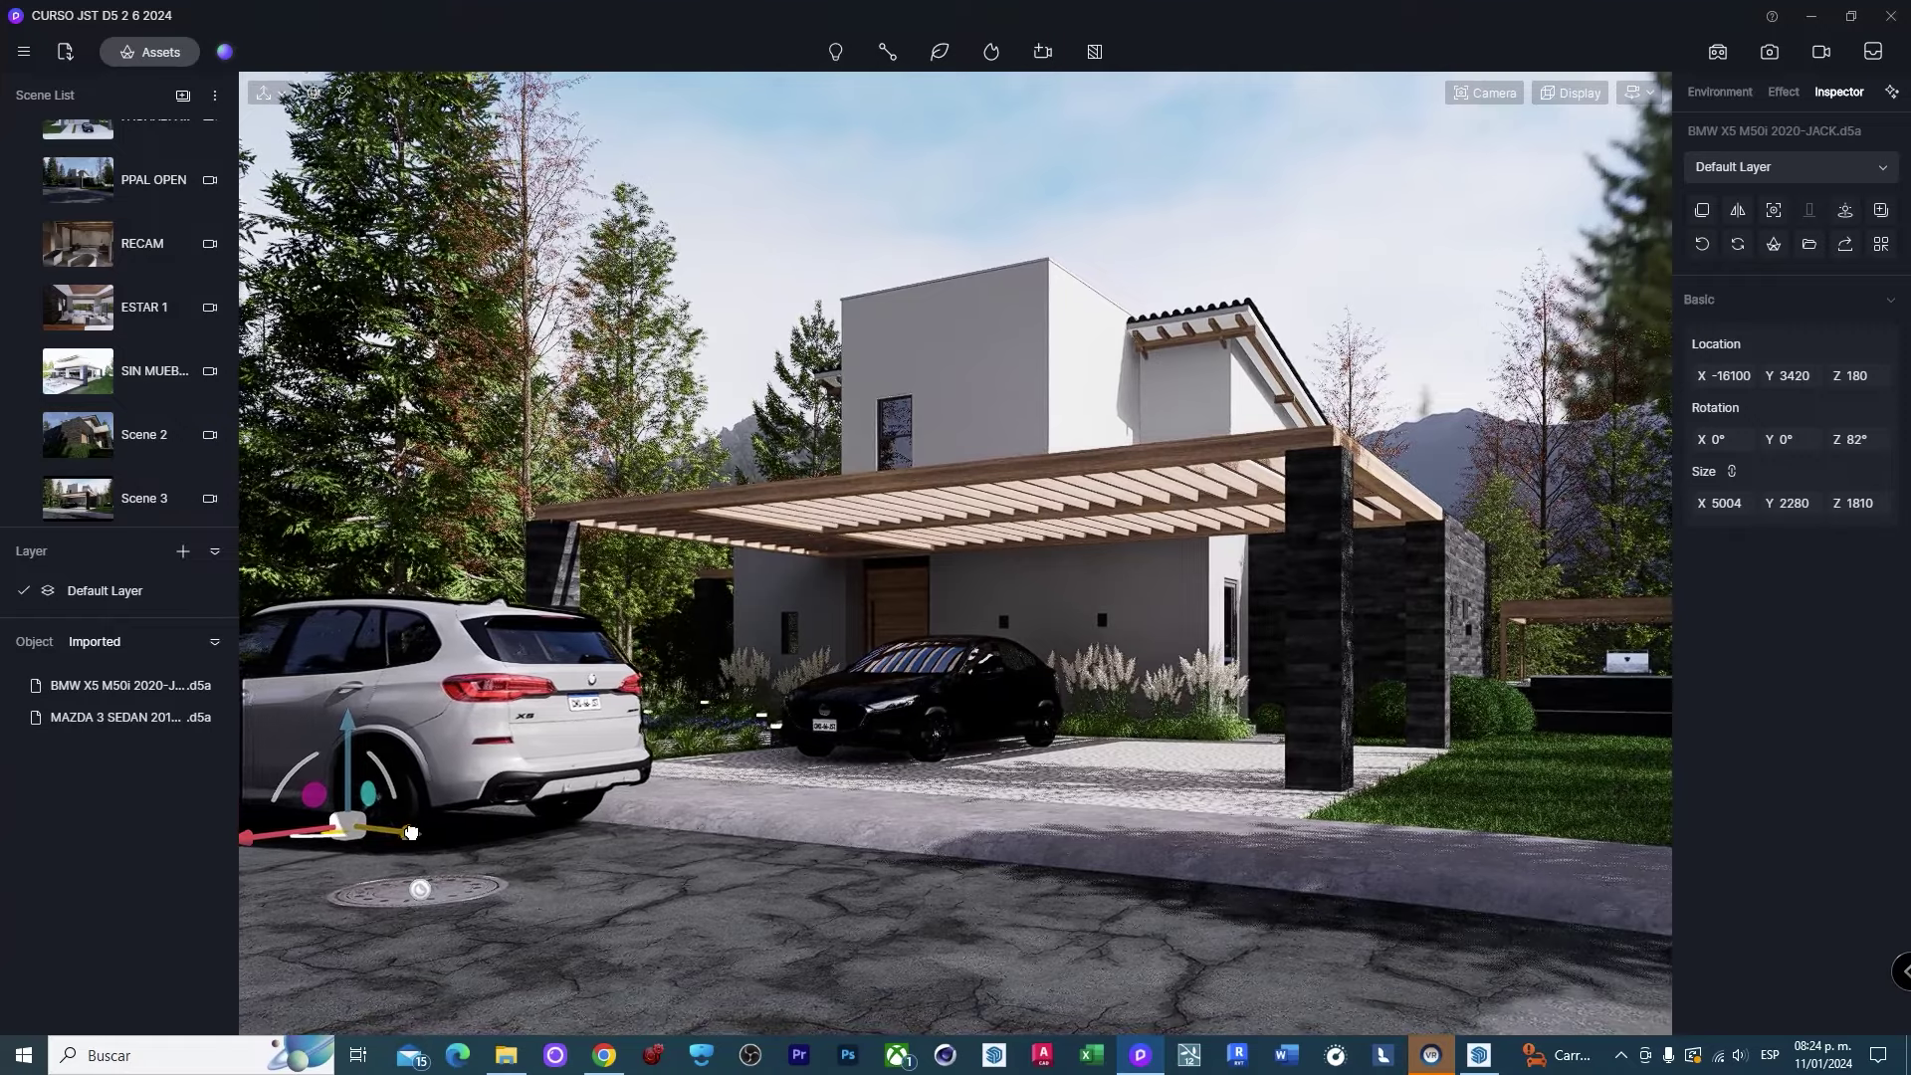
click(881, 590)
right_drag(881, 590, 875, 623)
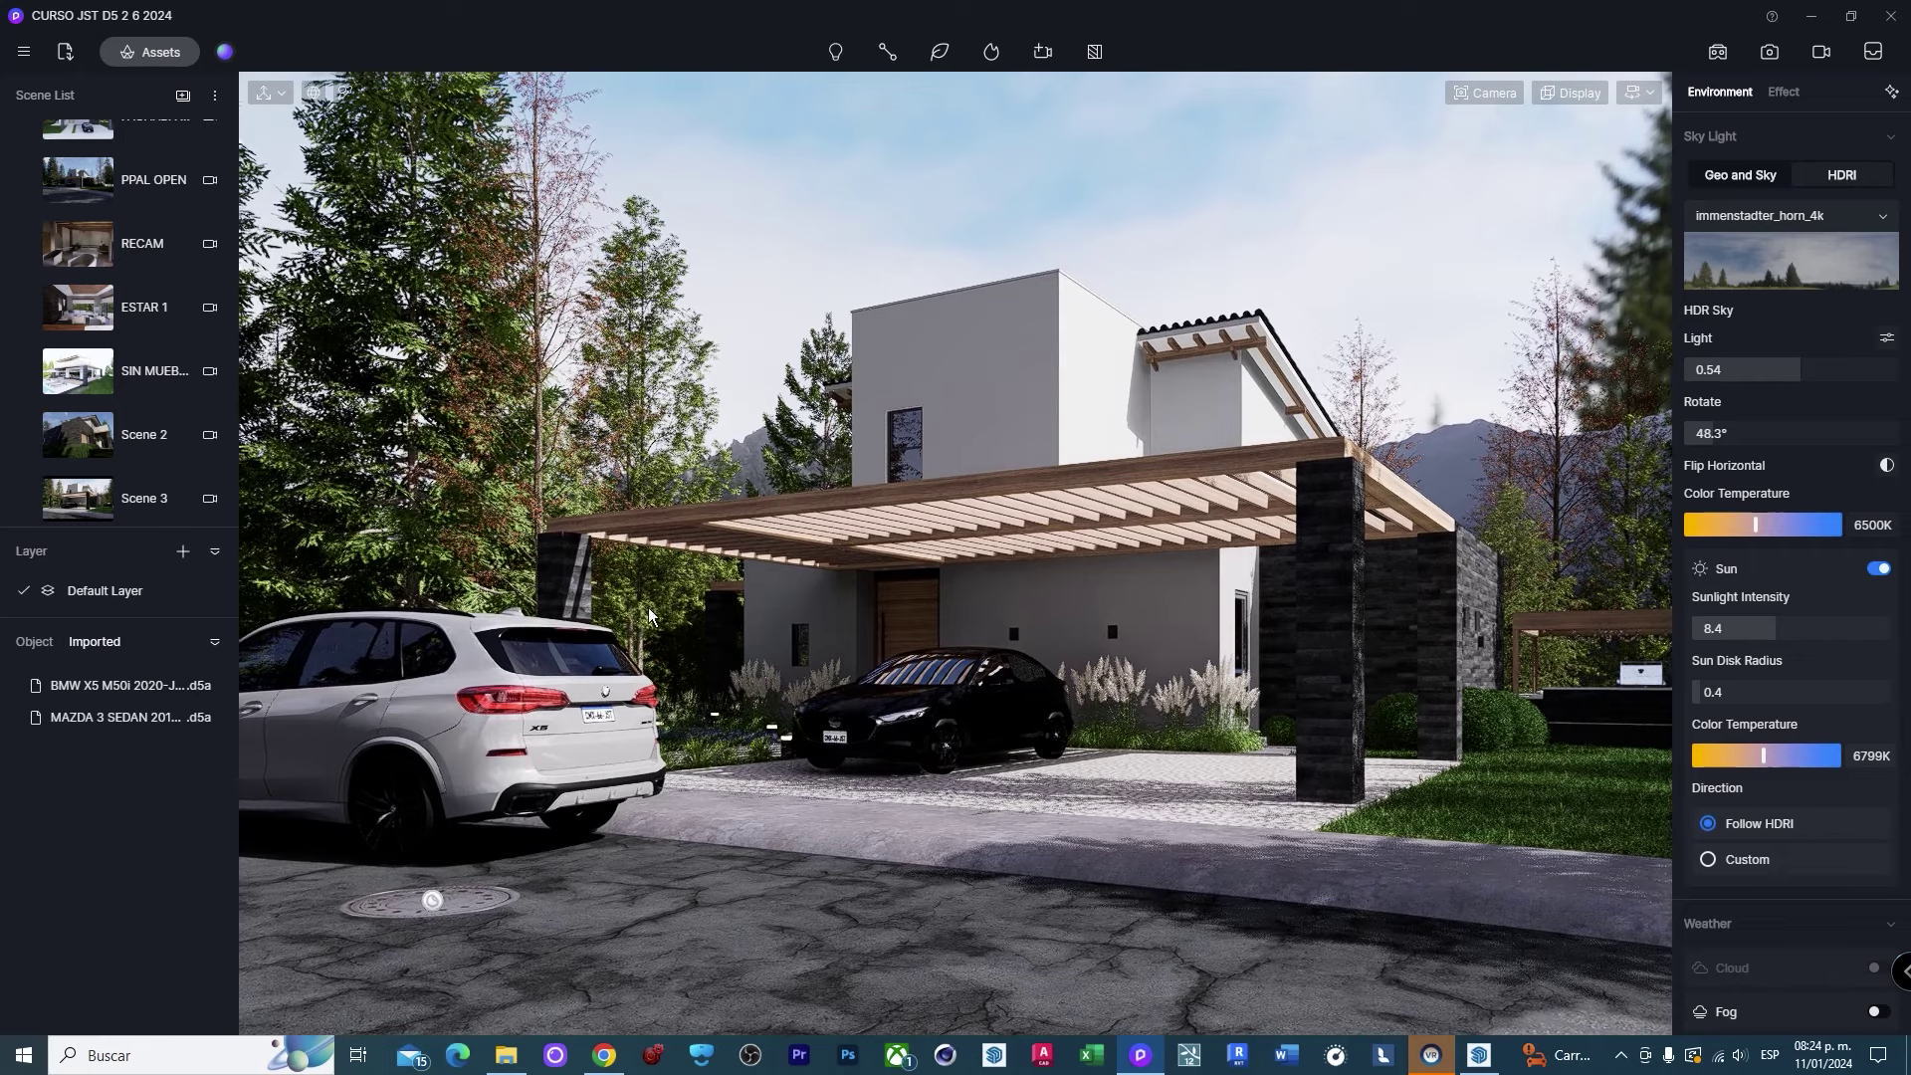
Save the view to Scene 3 and switch the camera to two-point perspective.
click(27, 501)
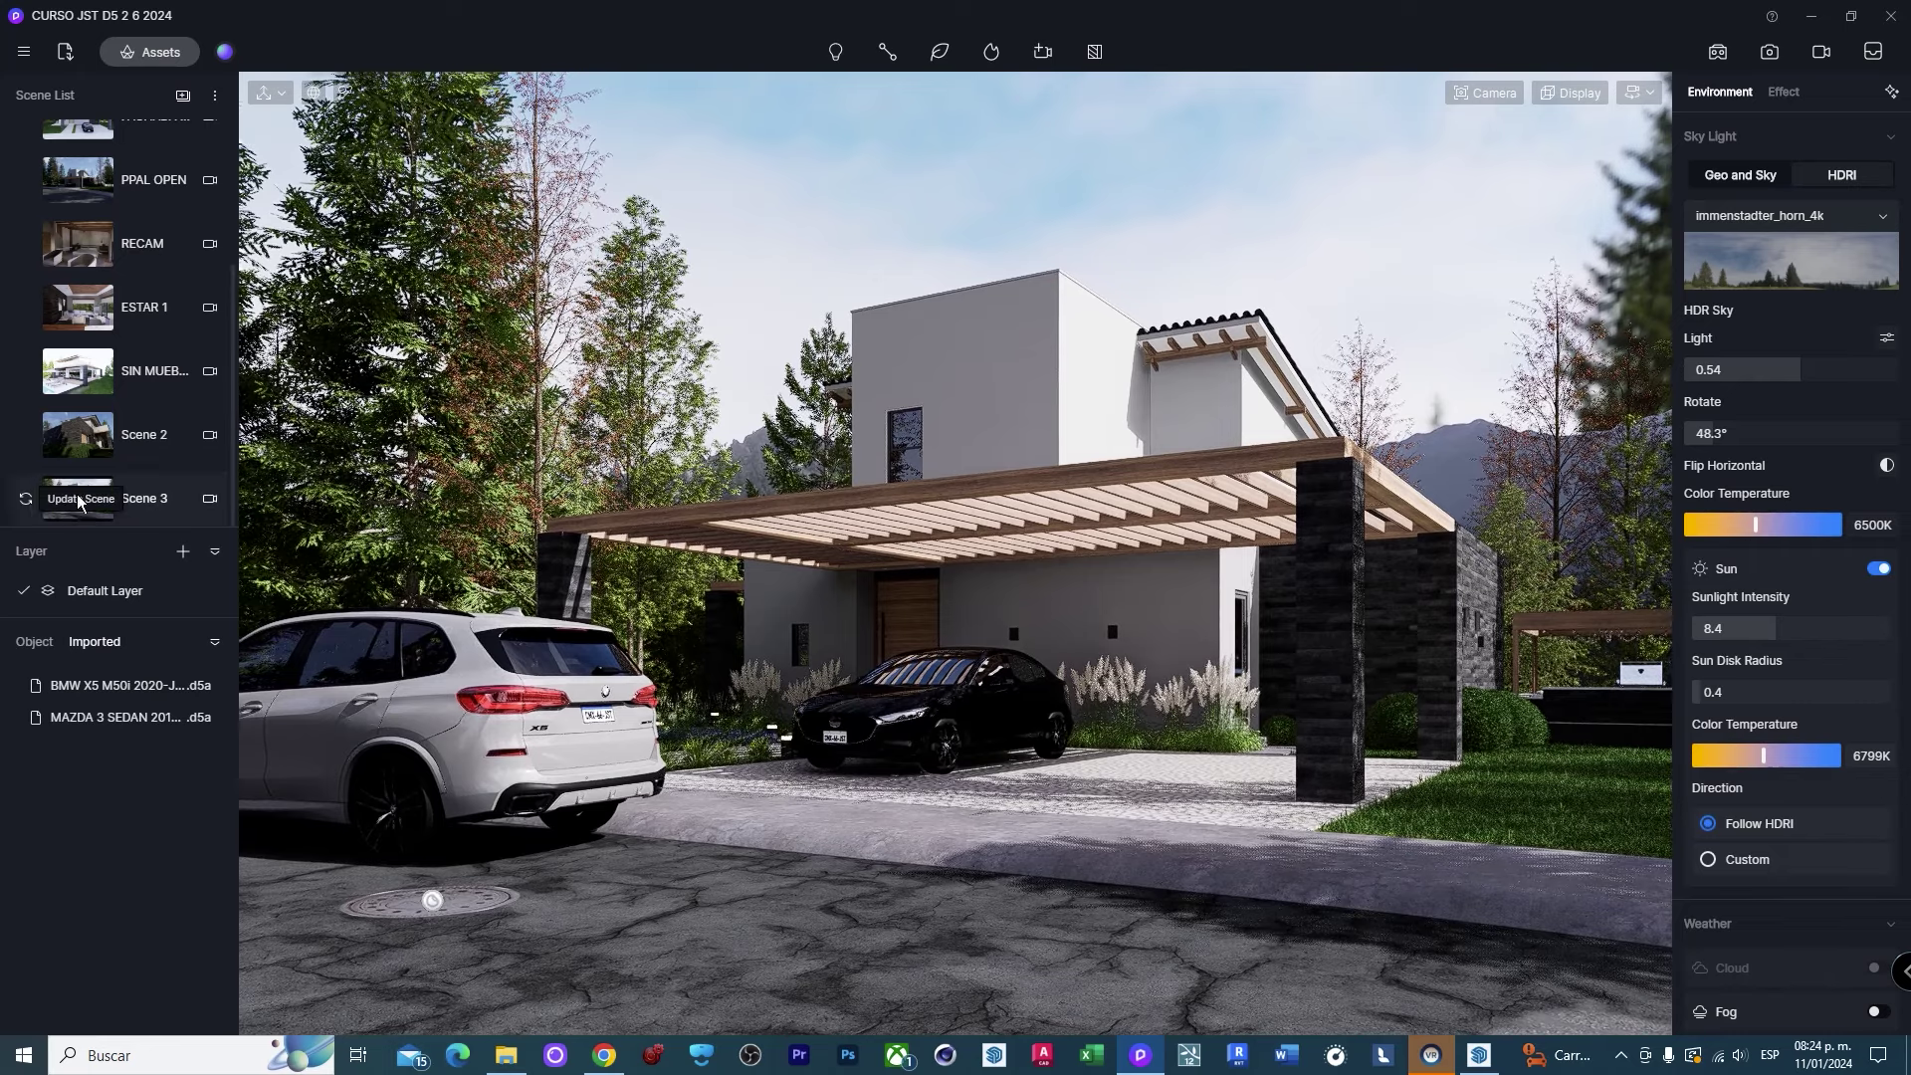
click(1509, 98)
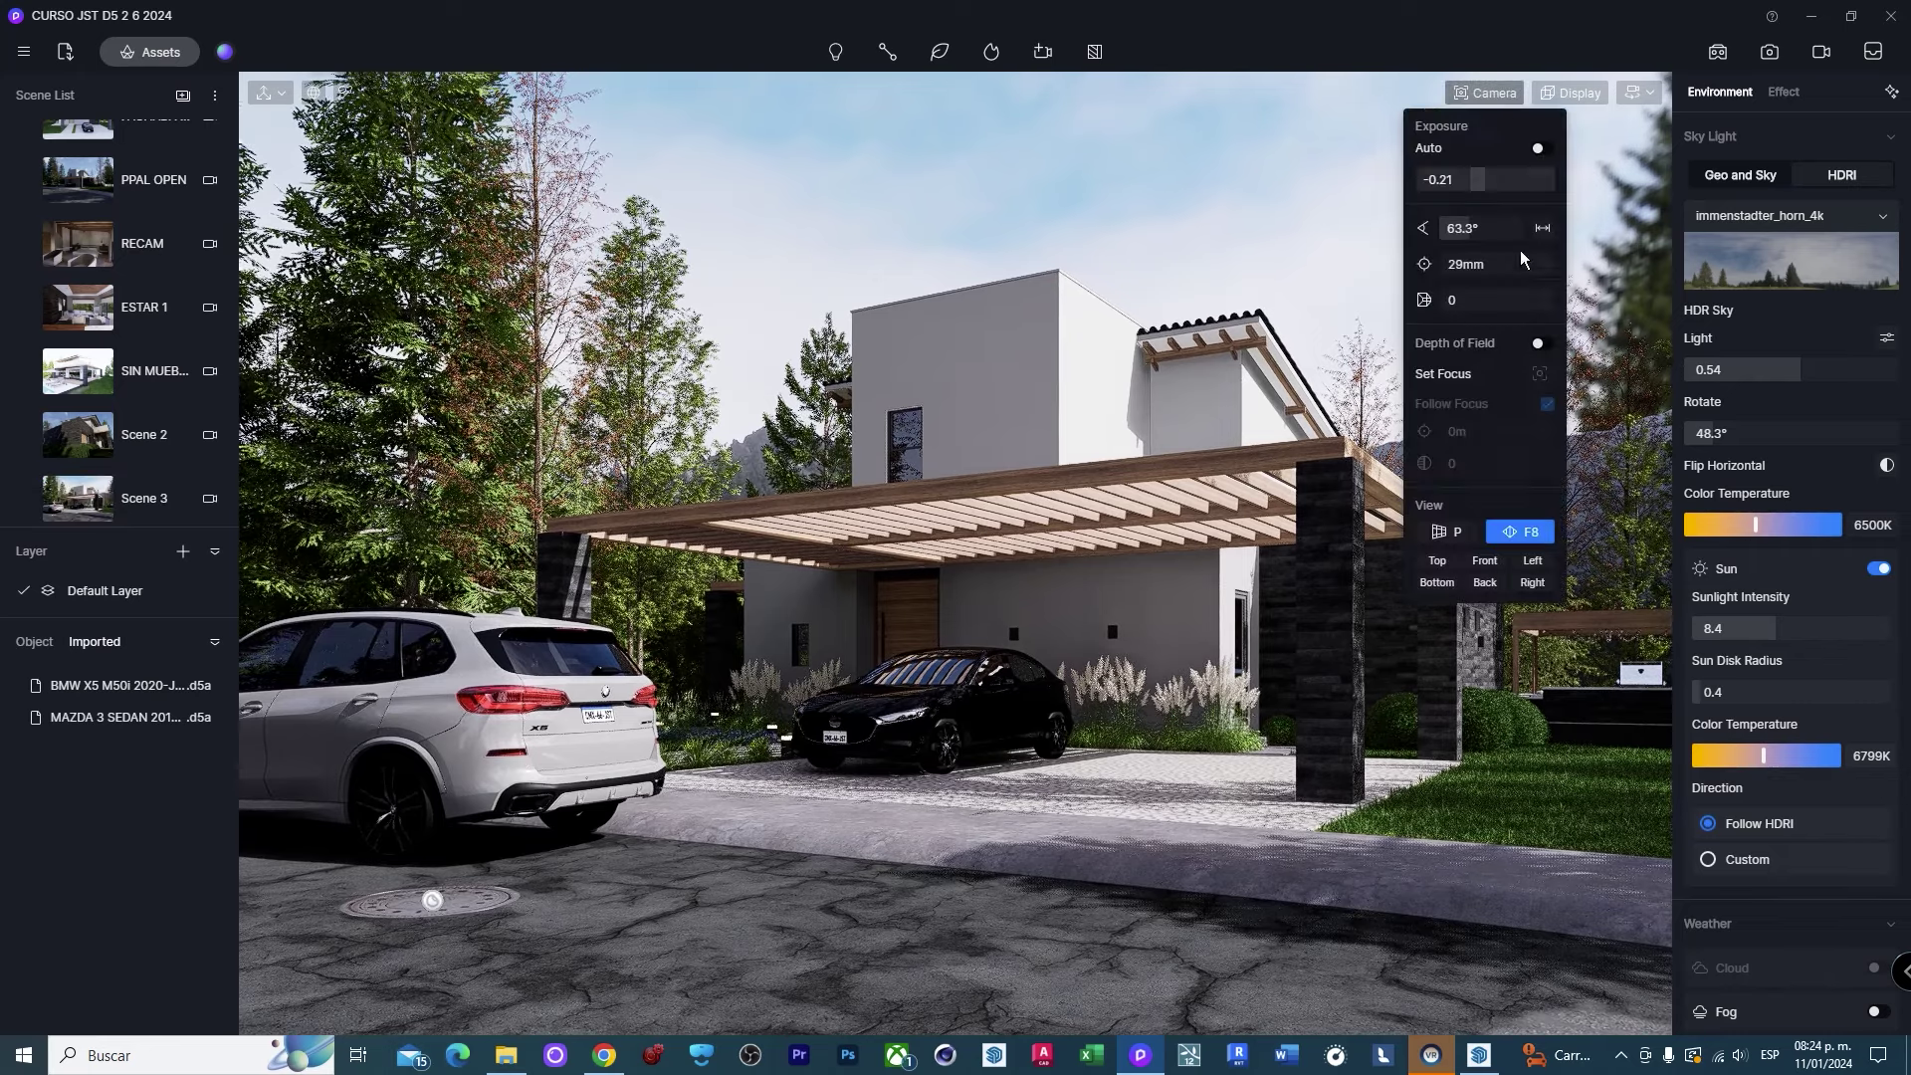
click(1459, 536)
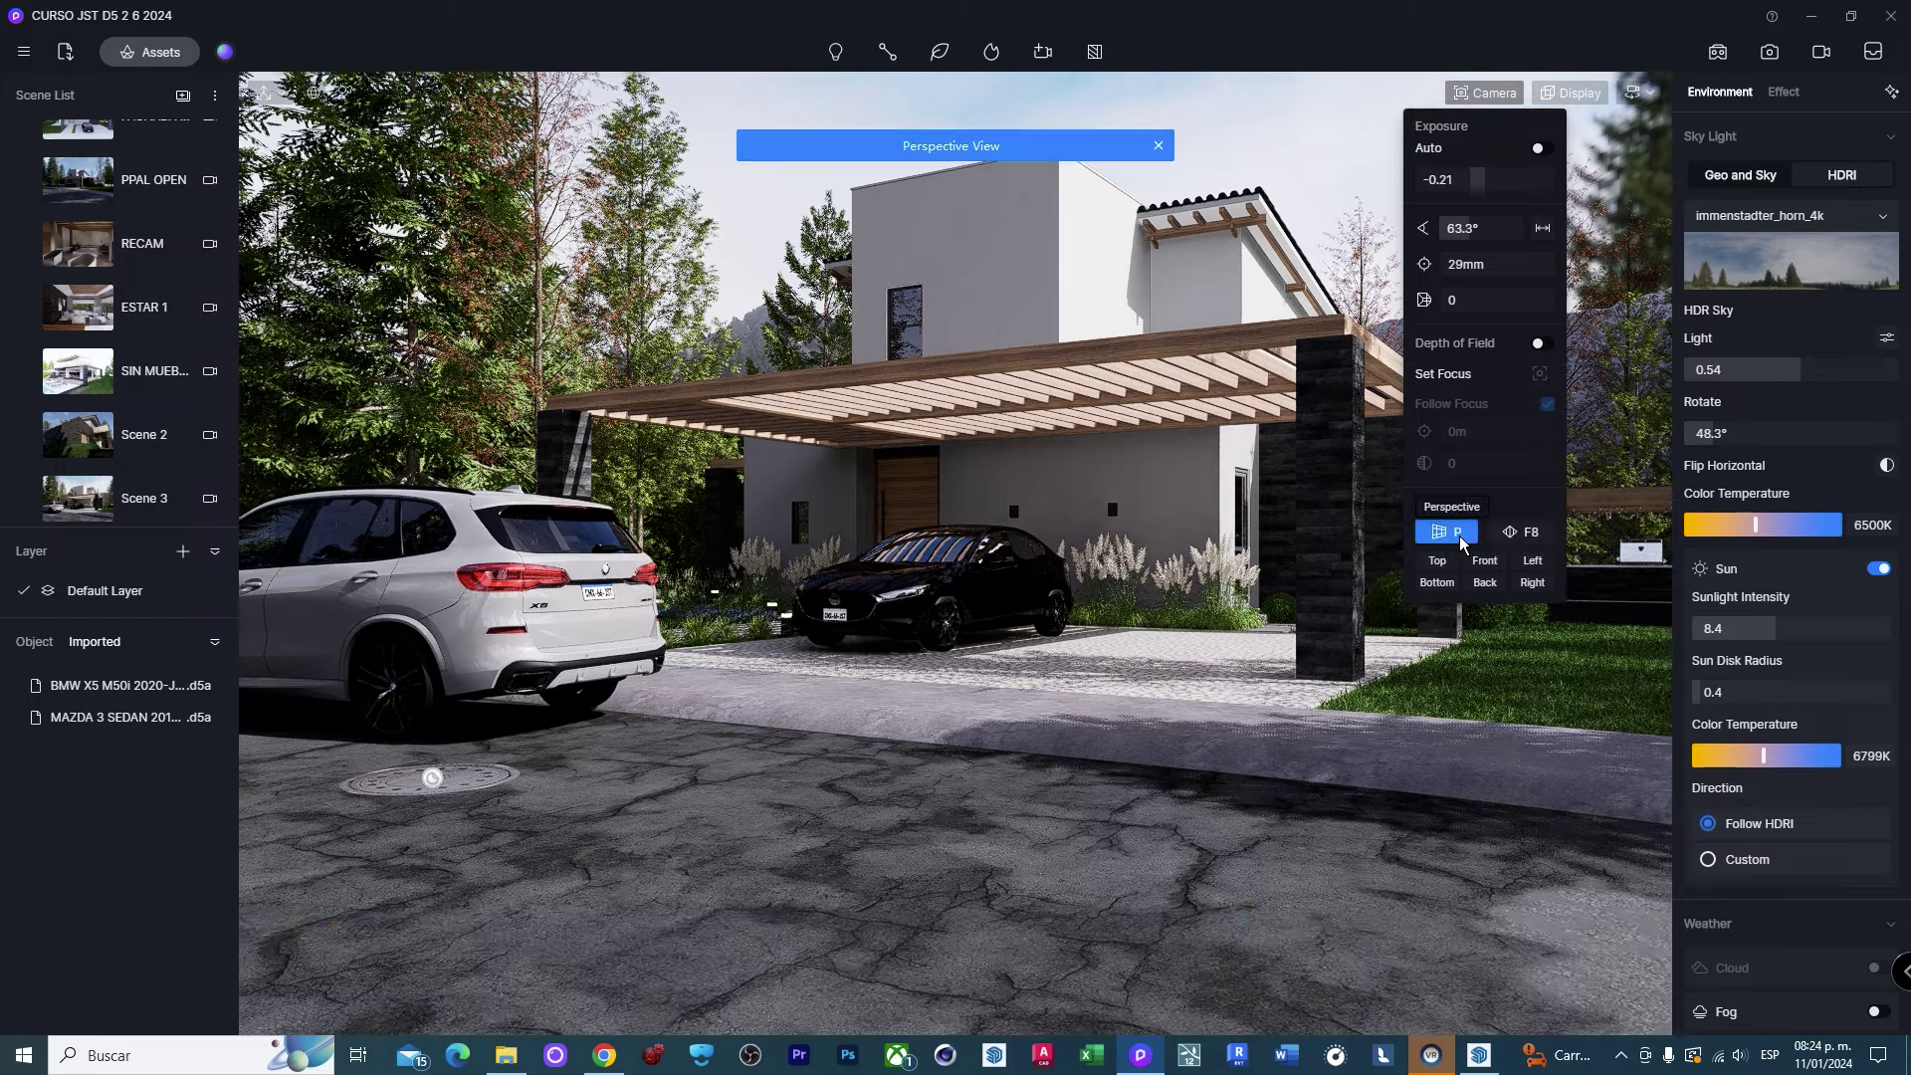
right_drag(1444, 536, 1101, 267)
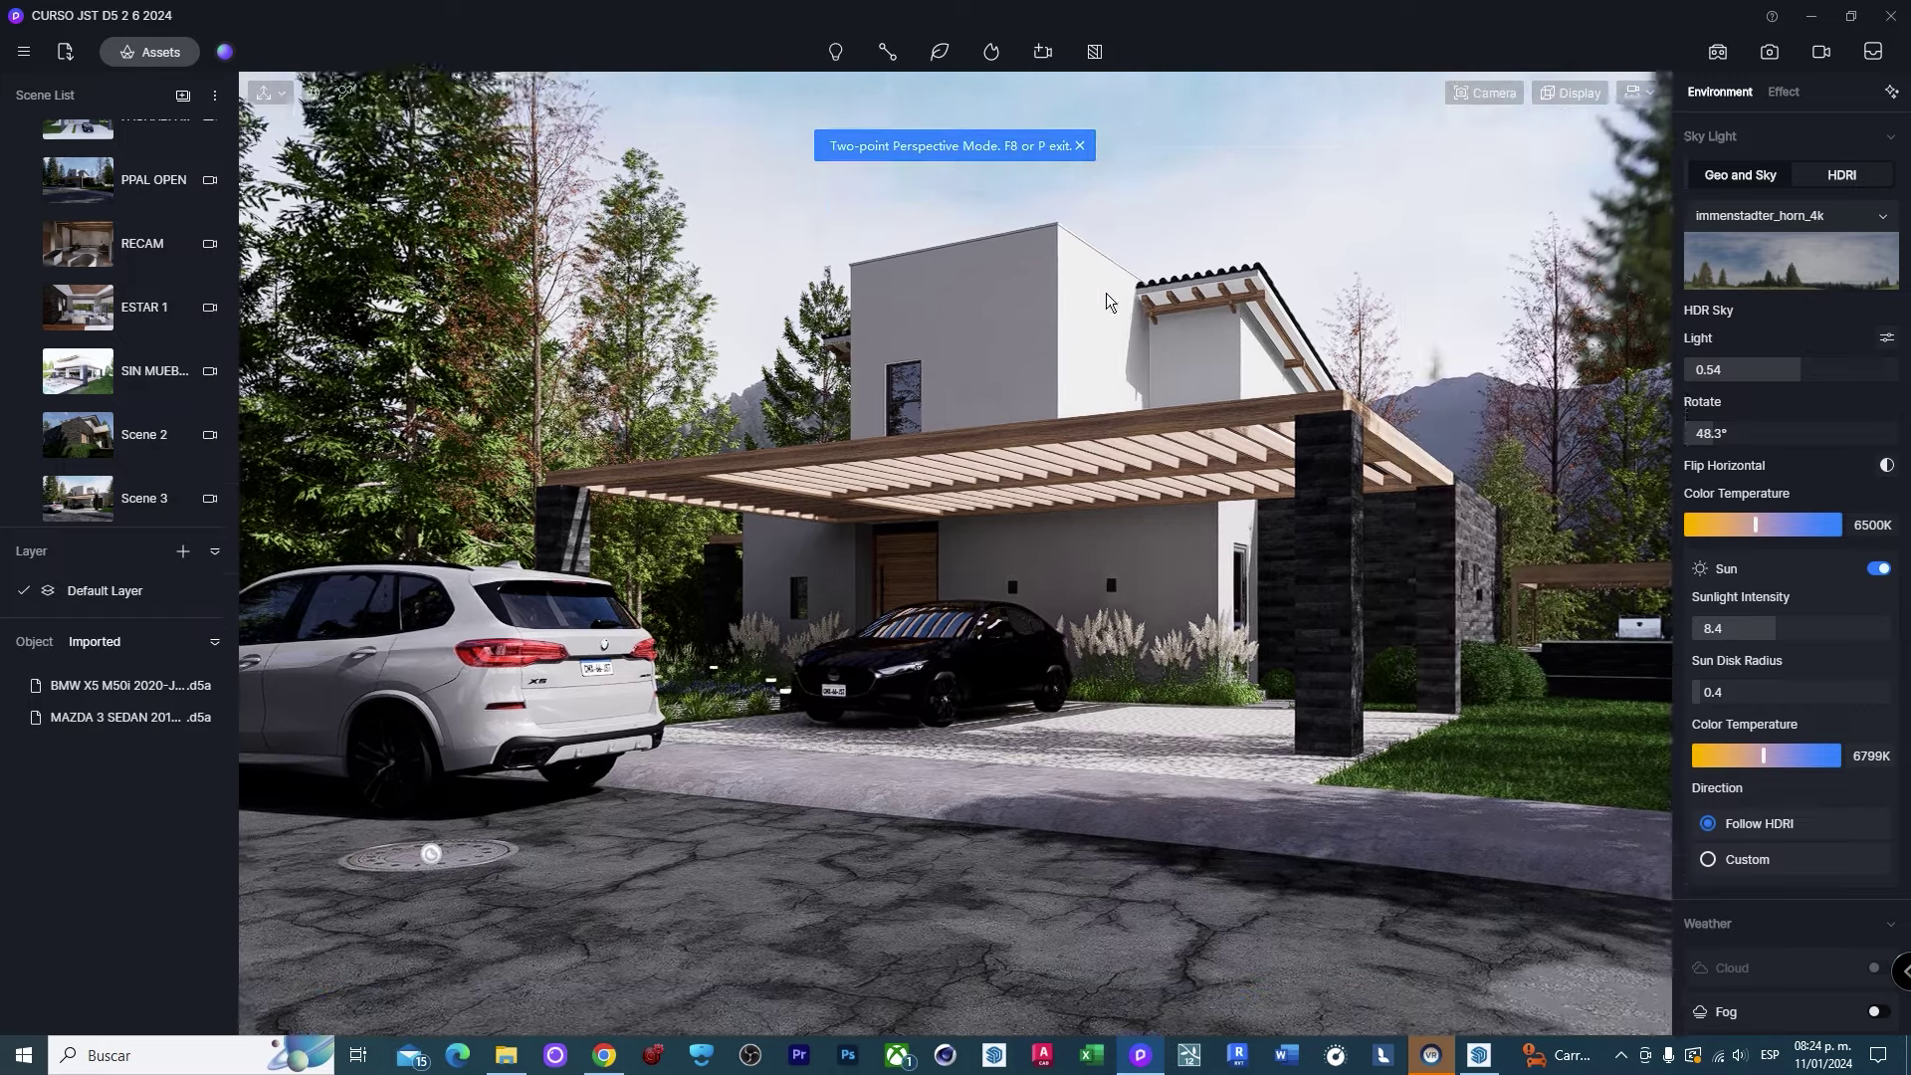
Nudge the camera up and left, update Scene 3, and enable depth of field (20.274m focus, aperture 3.1).
key(e)
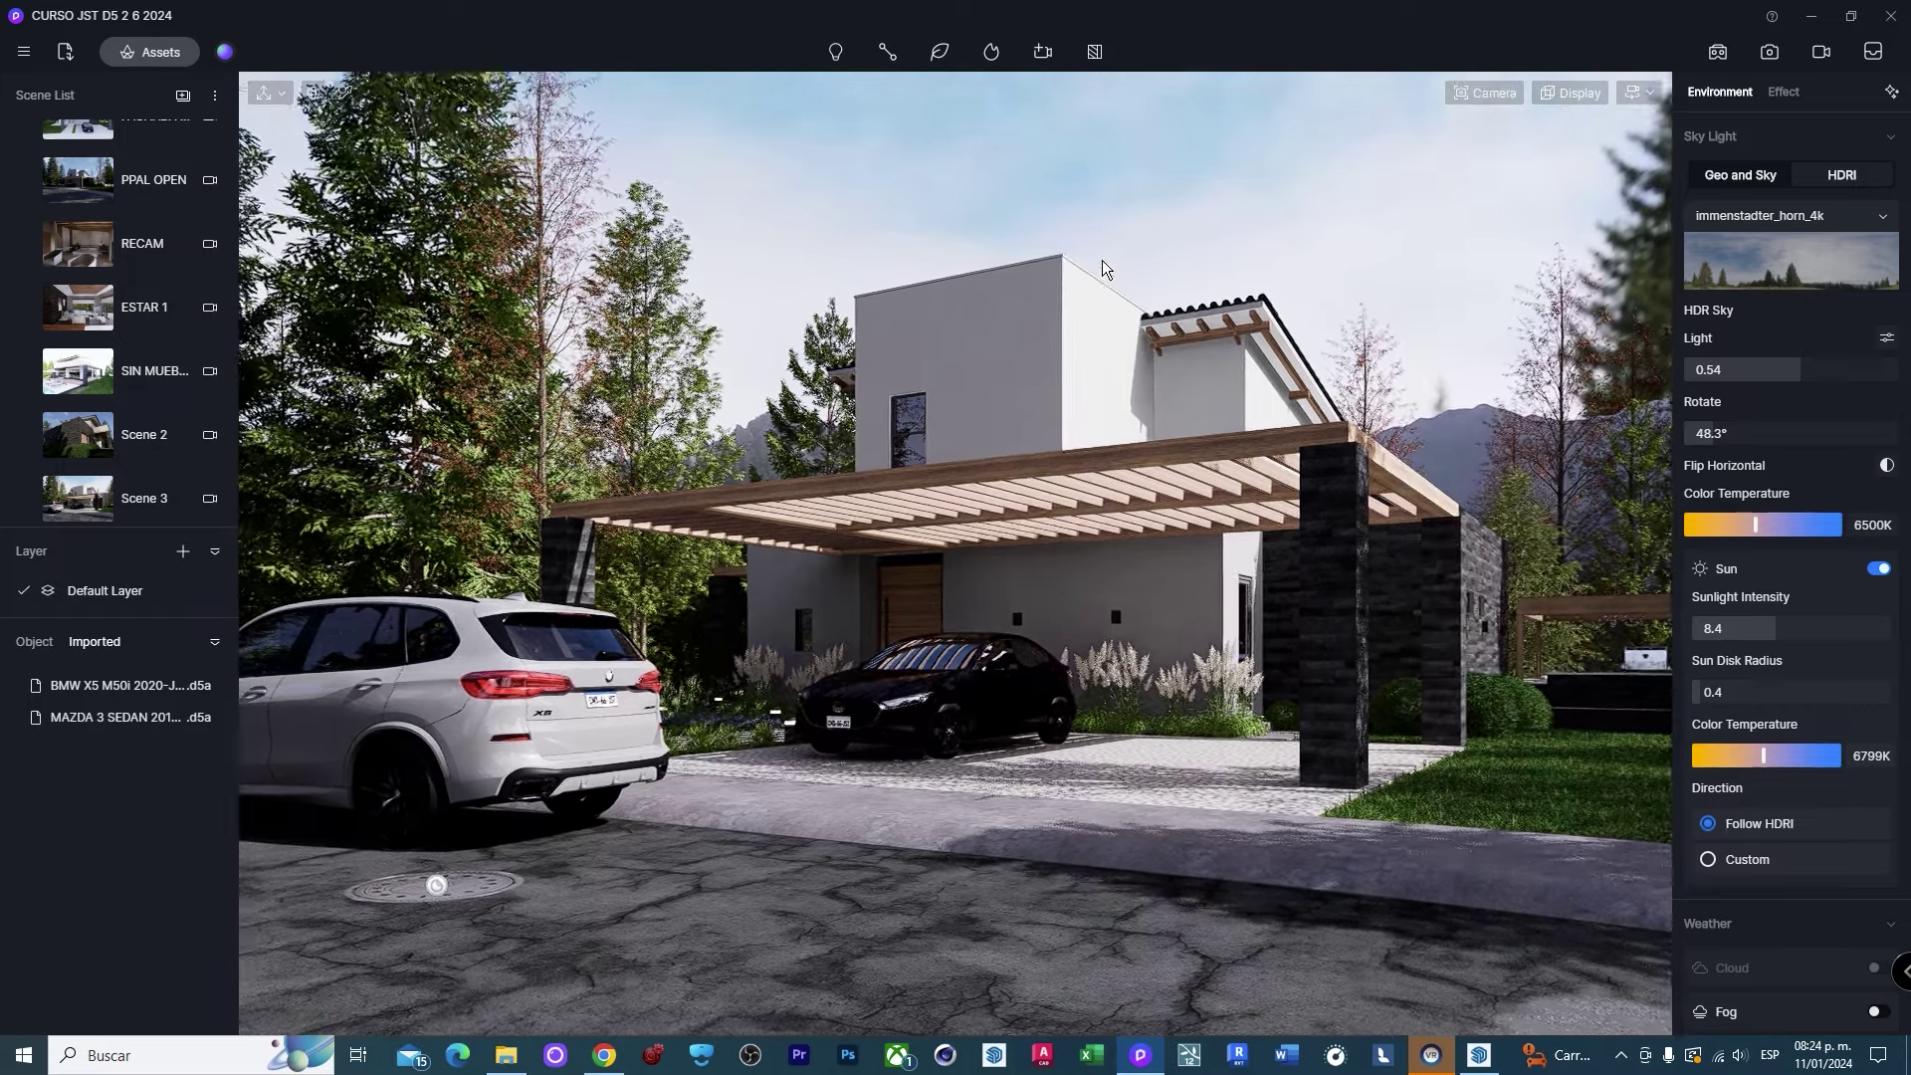
key(a)
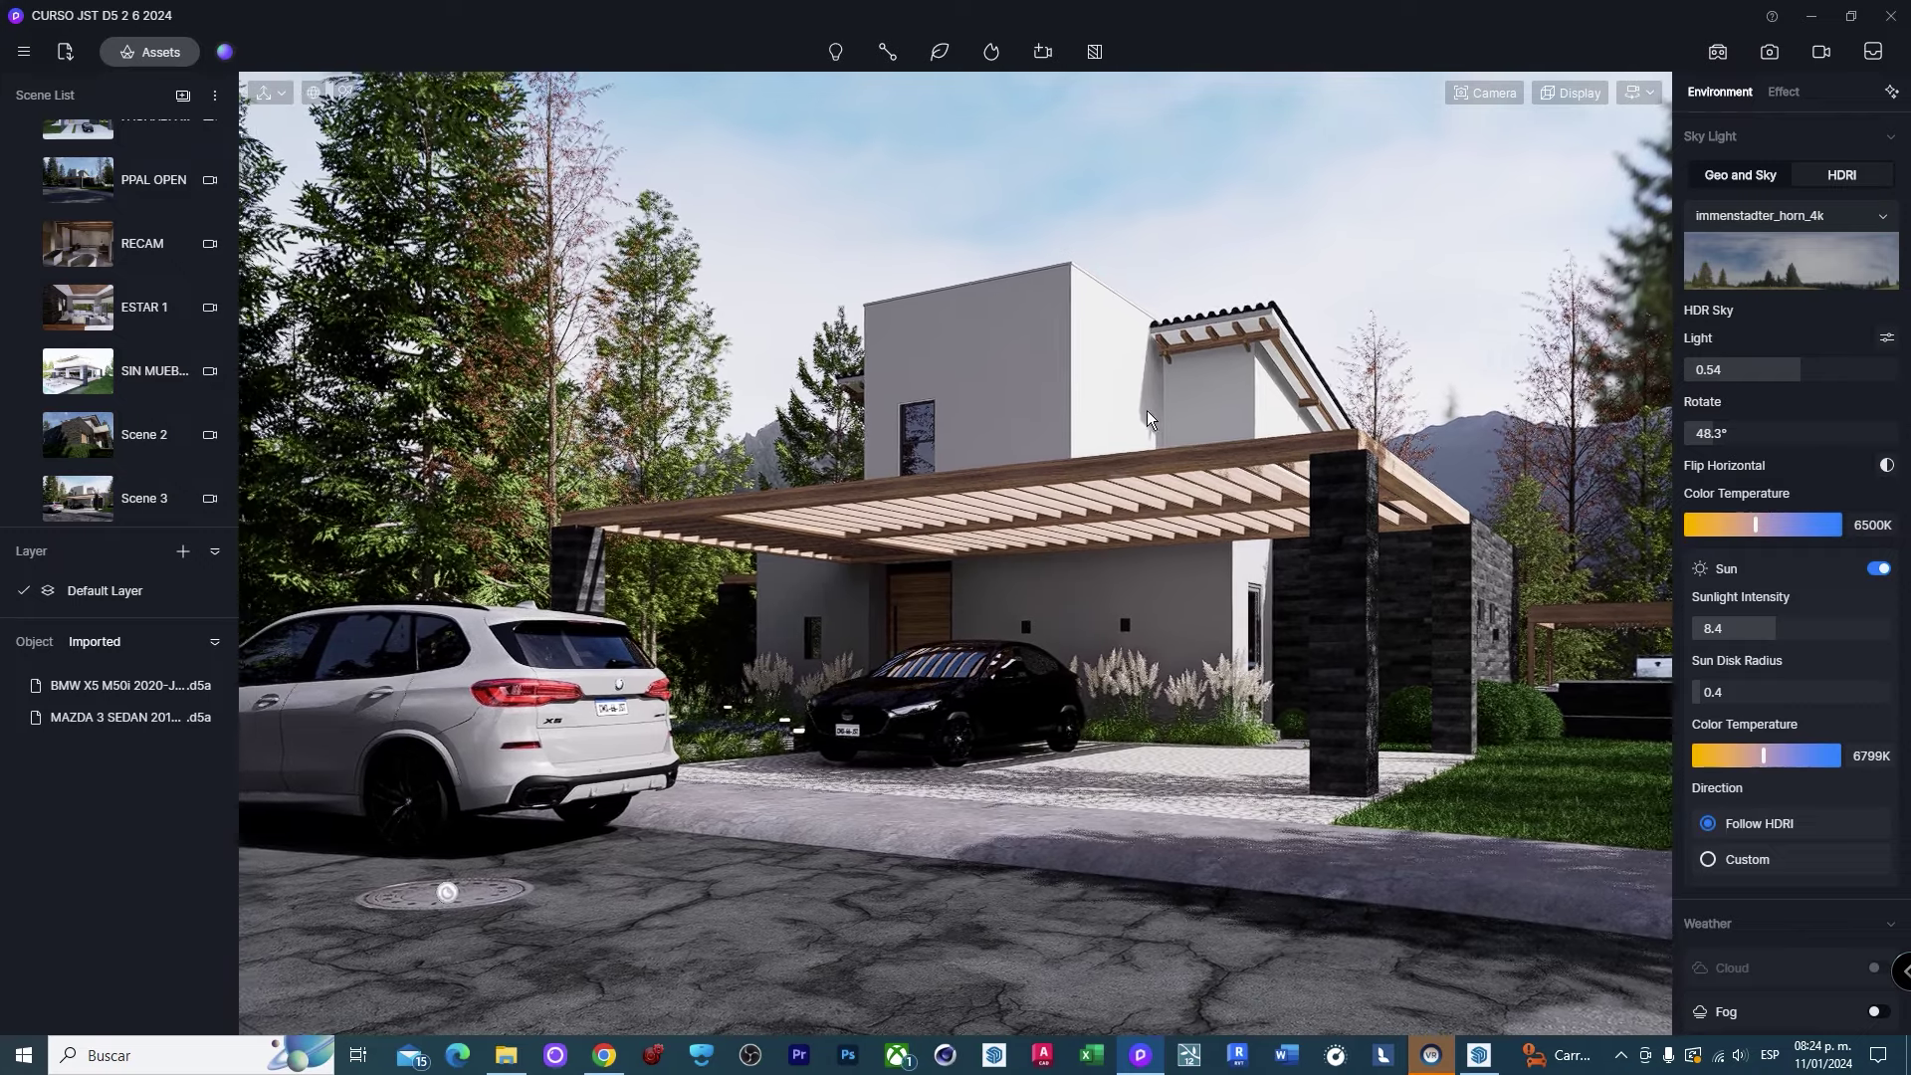
key(a)
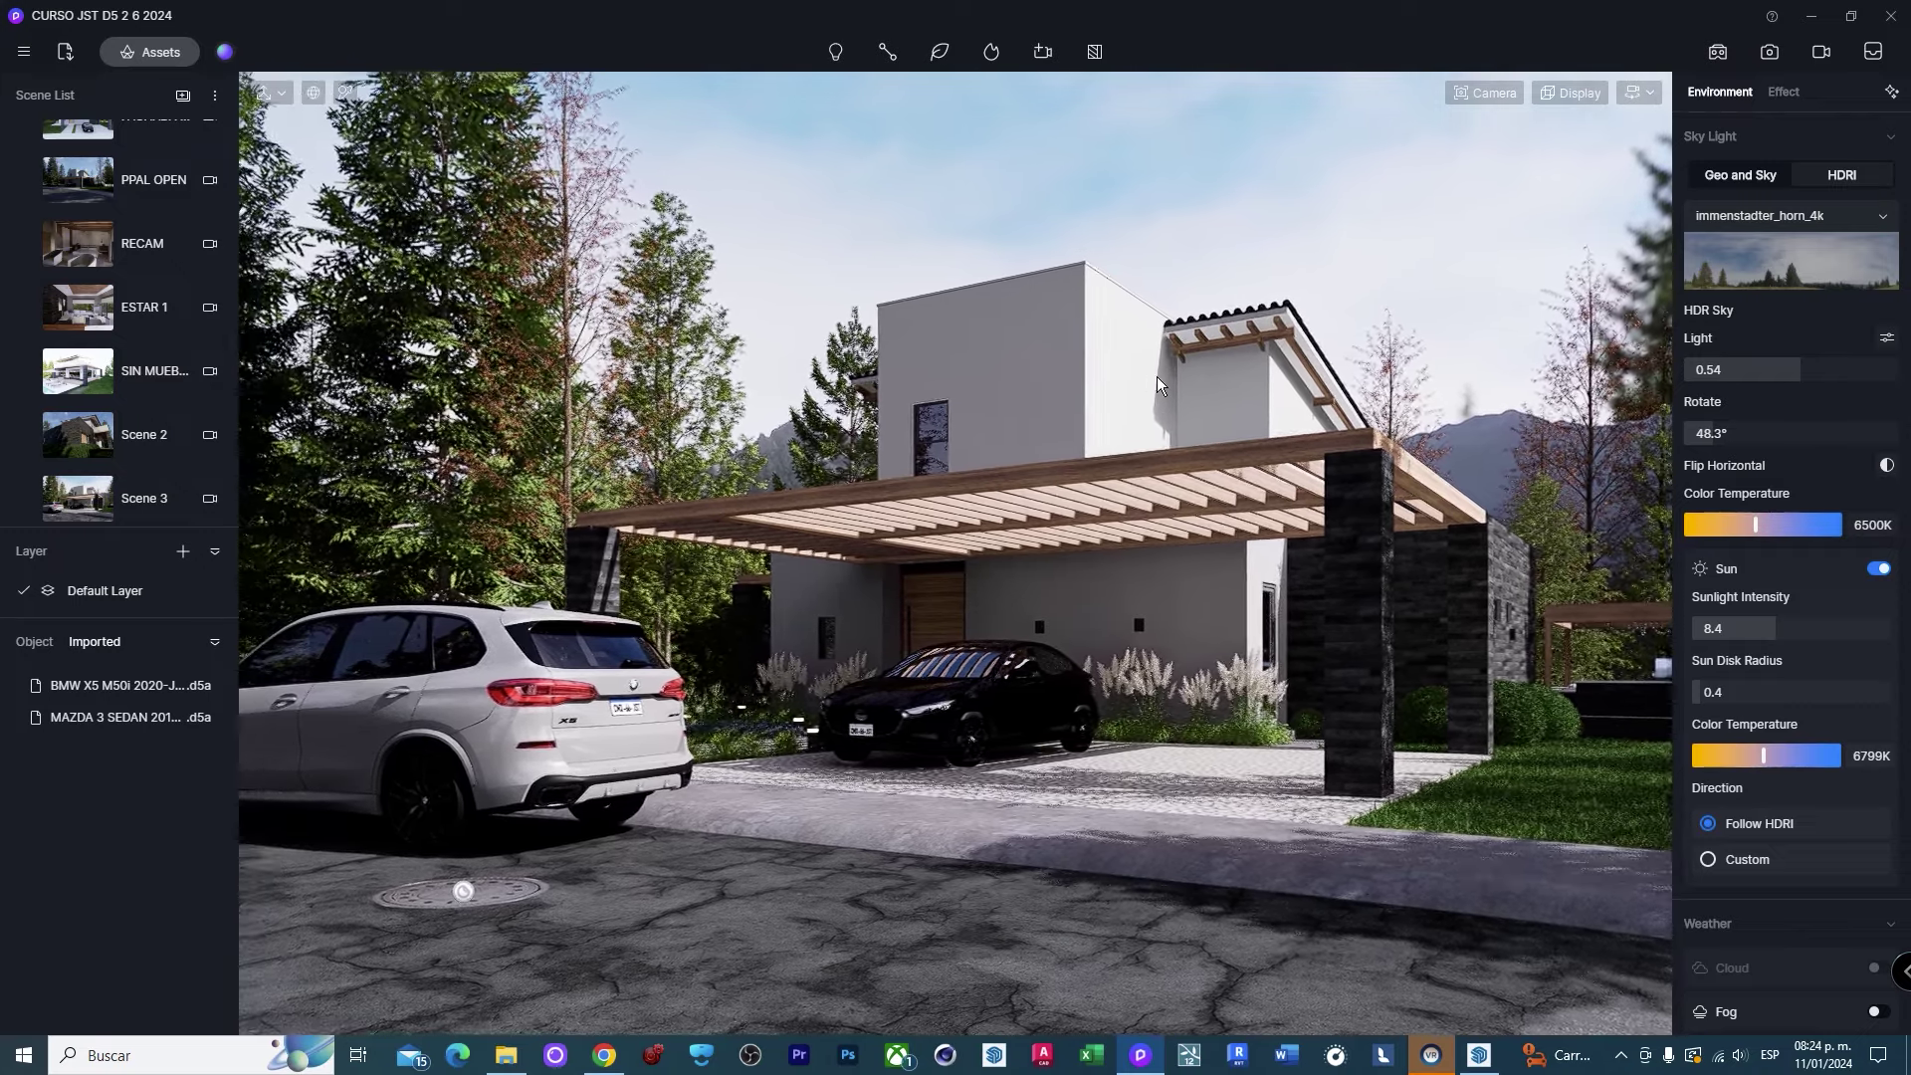
click(27, 501)
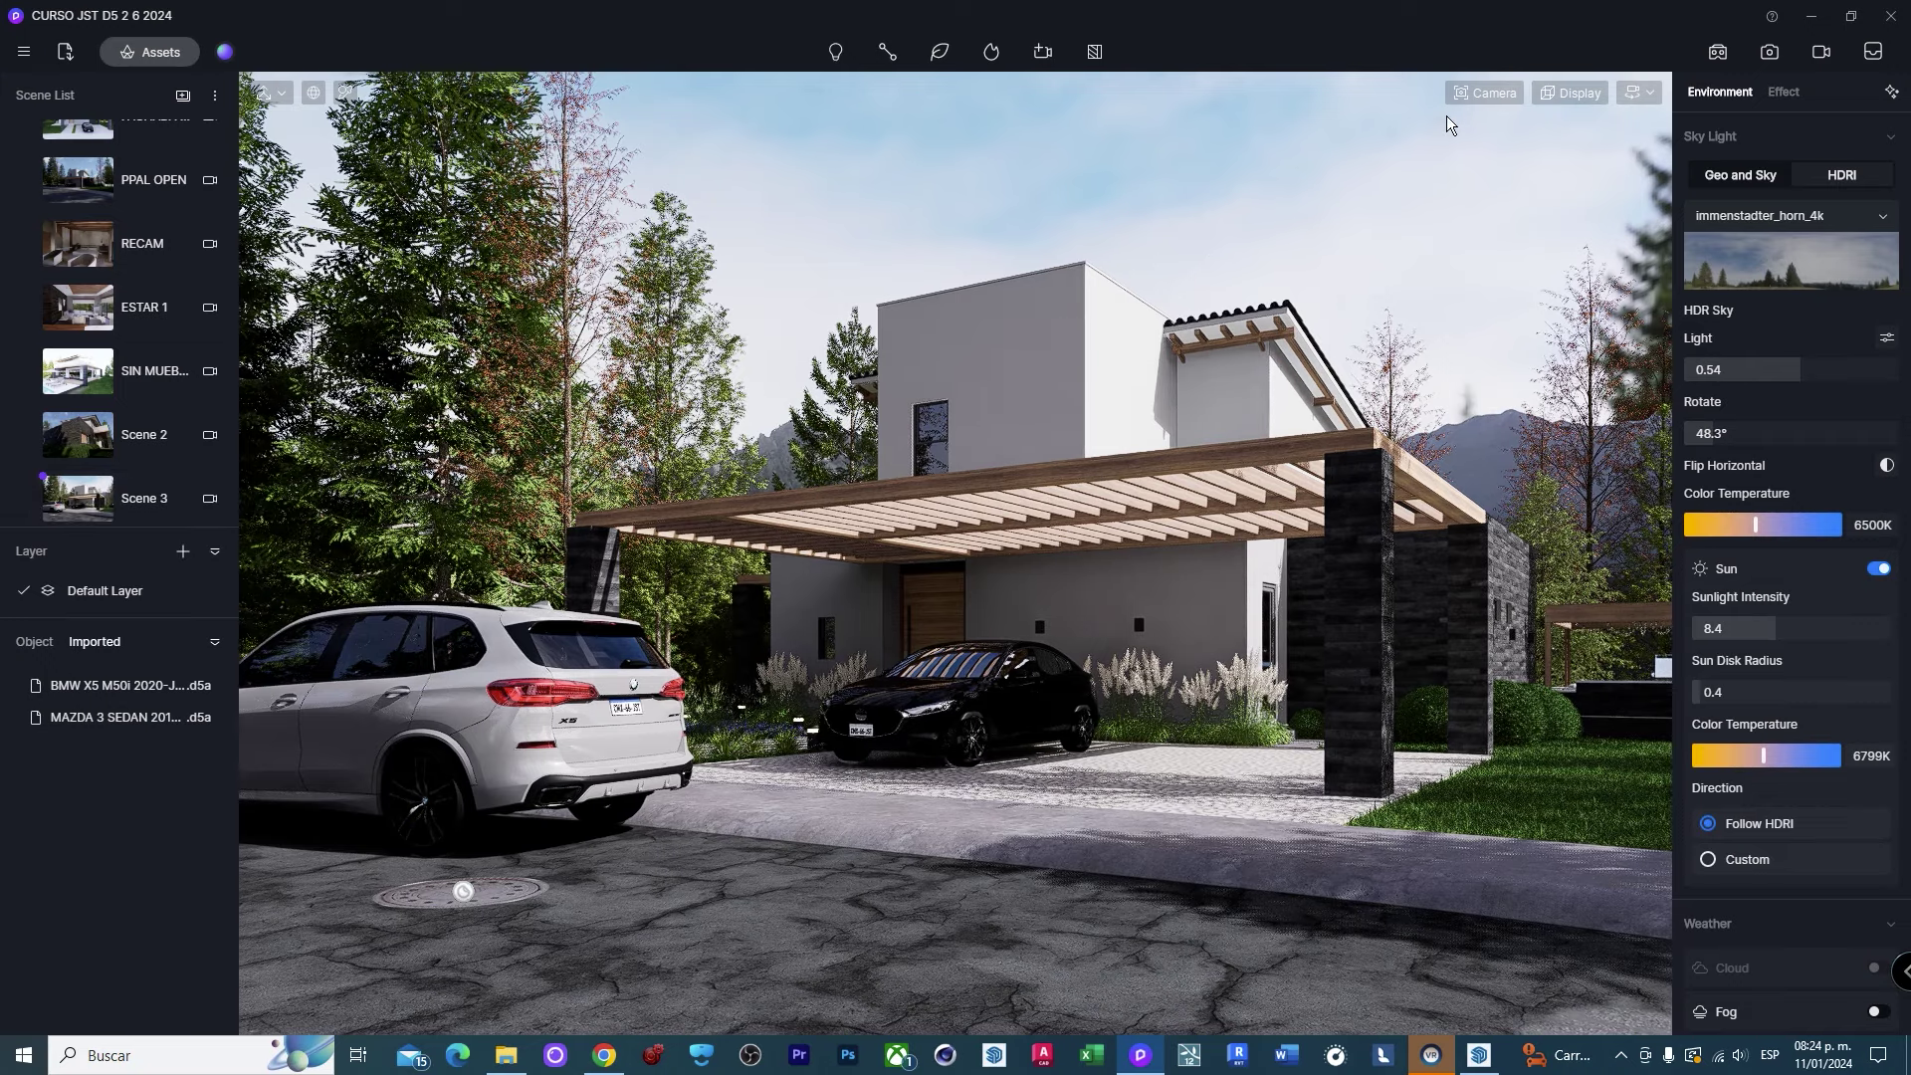
click(1477, 92)
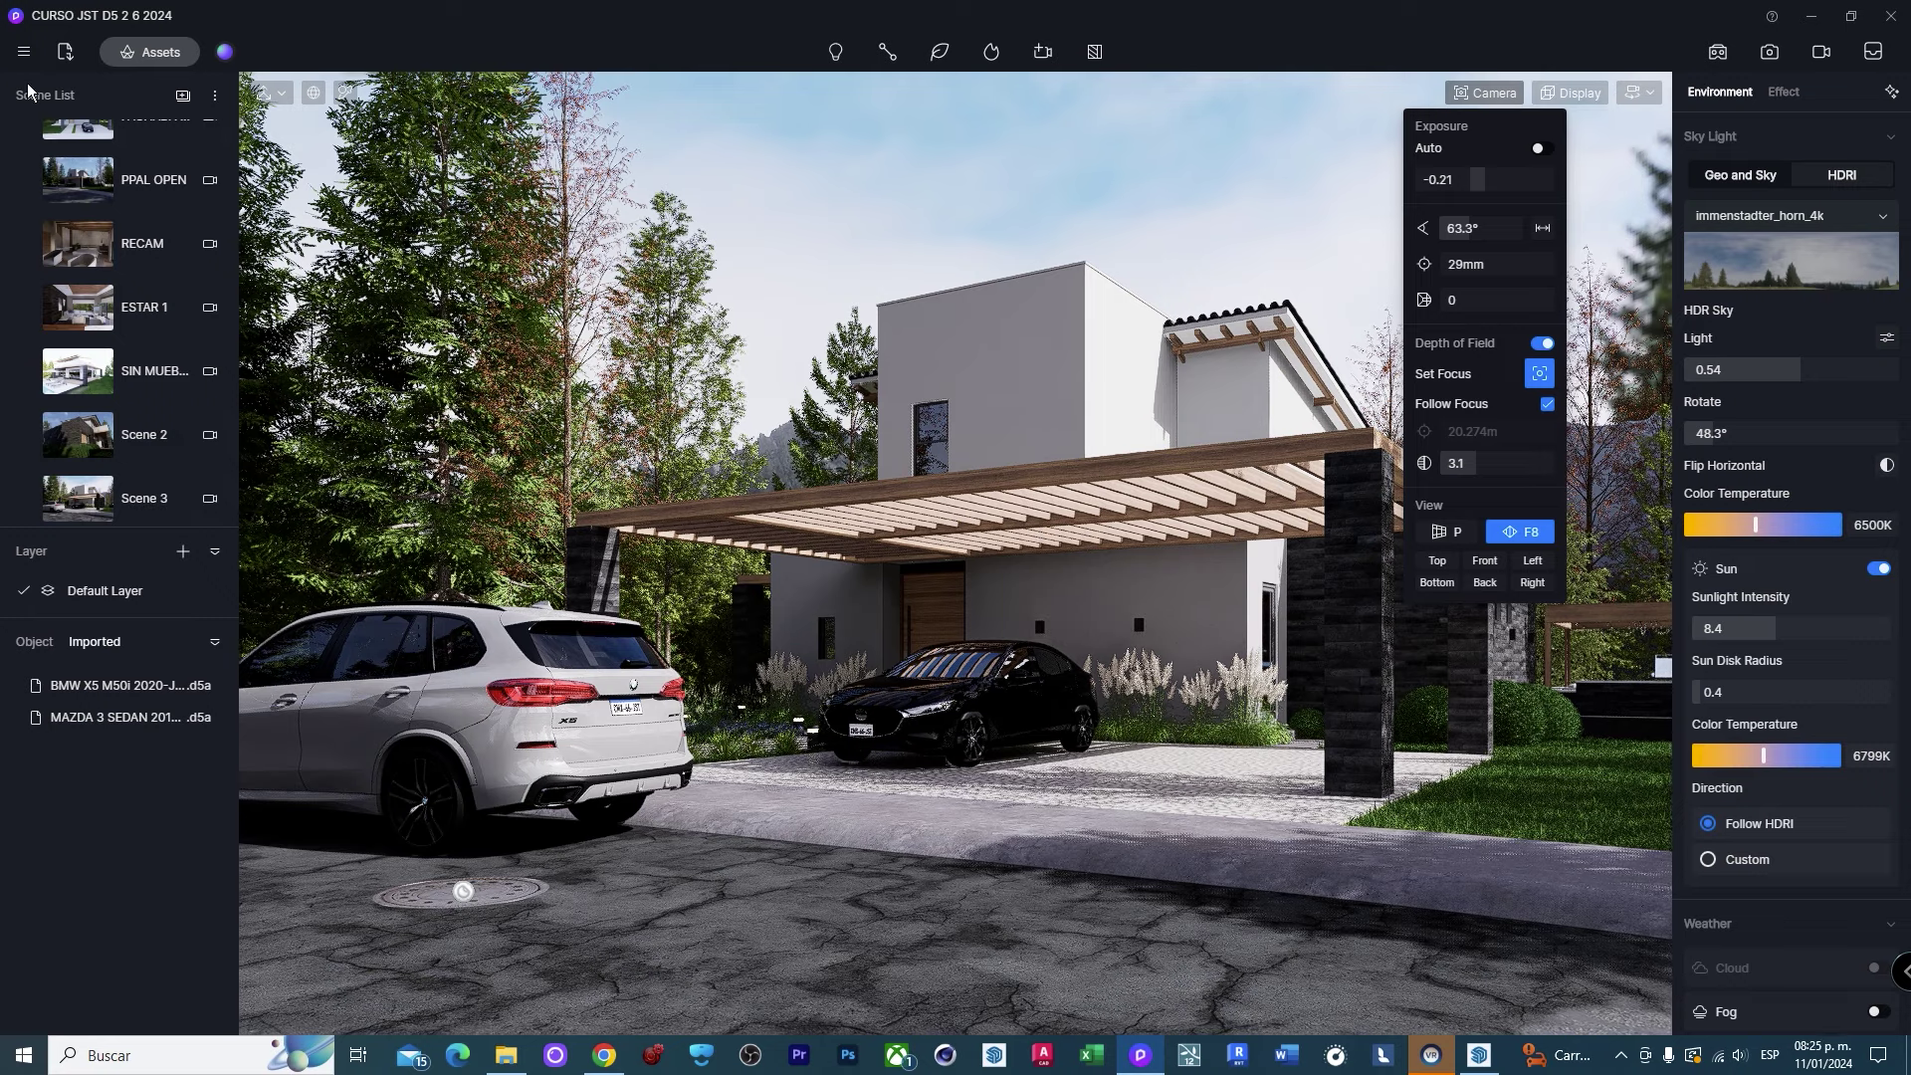
click(1784, 92)
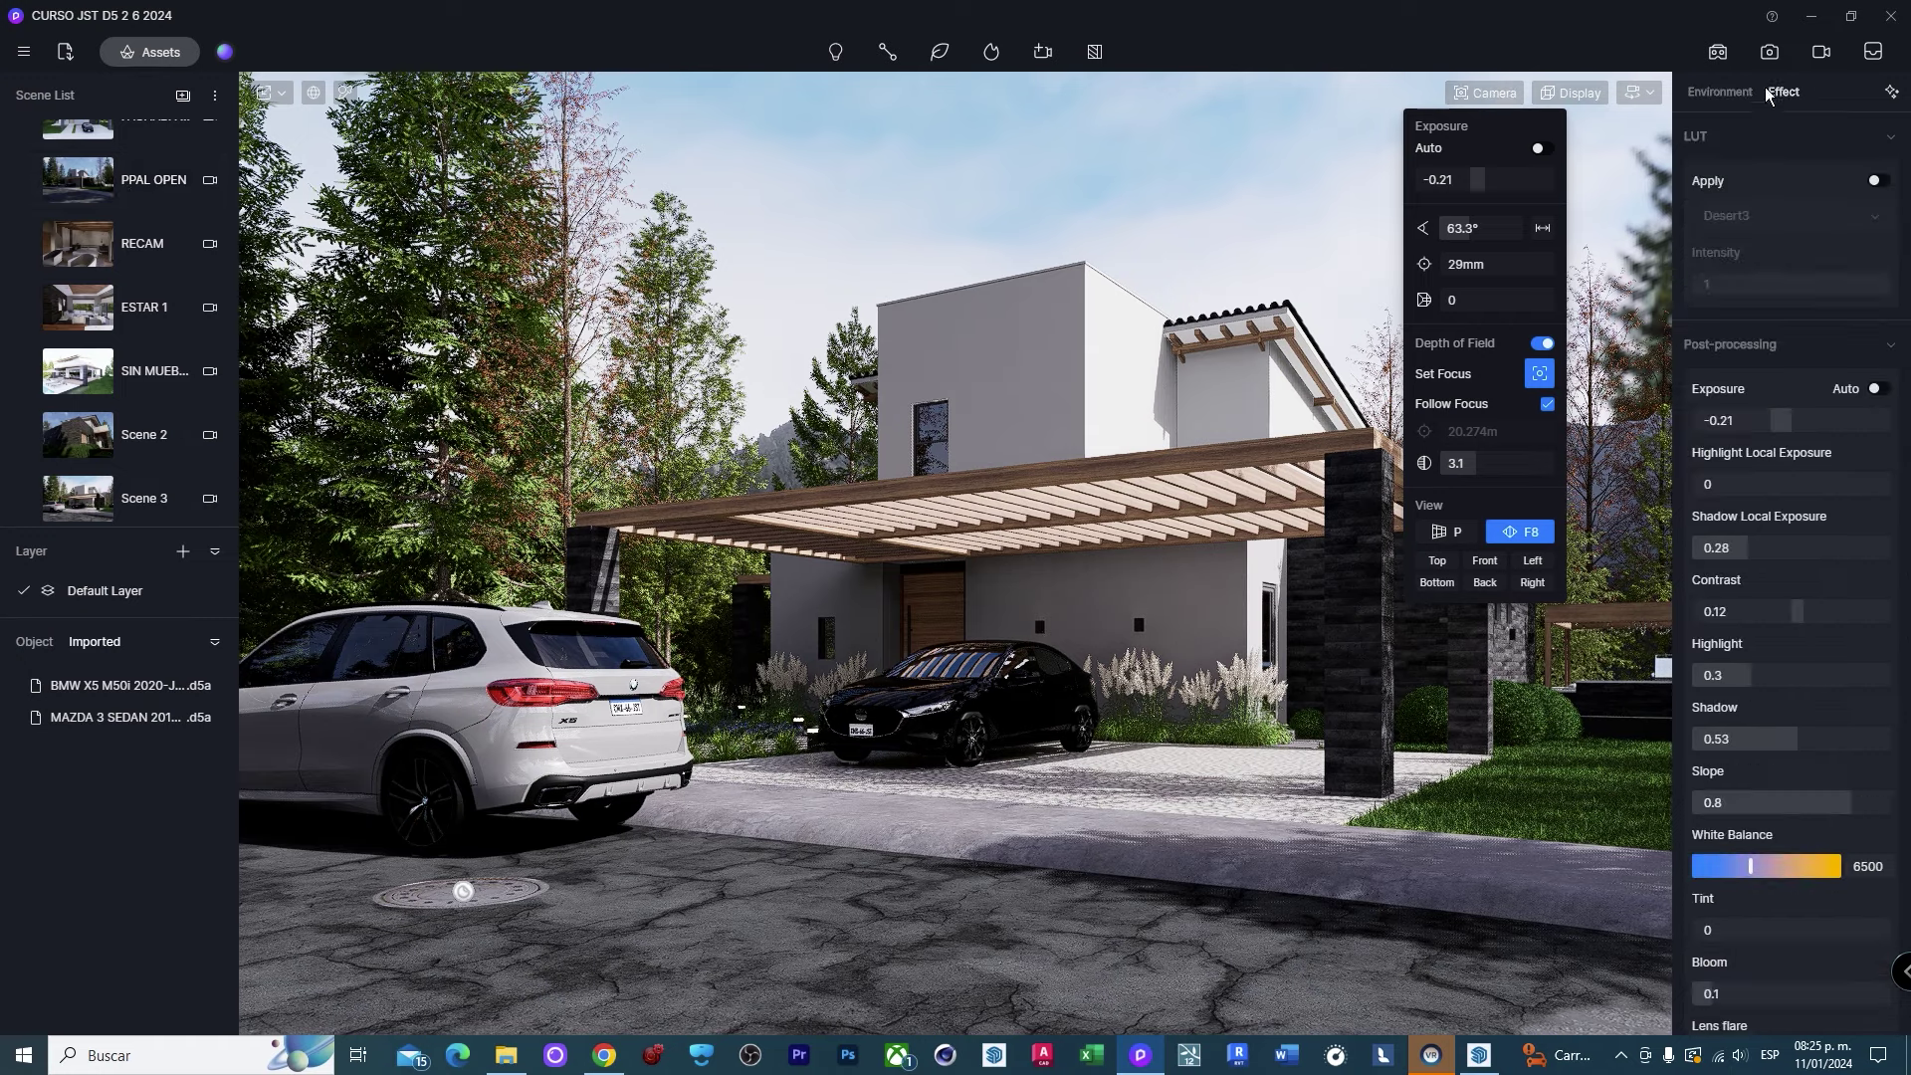
Render the view at 2K and save it as FACHADA DEMO HDRI-2.png in the RENDERS folder.
scroll(1842, 687, down, 3)
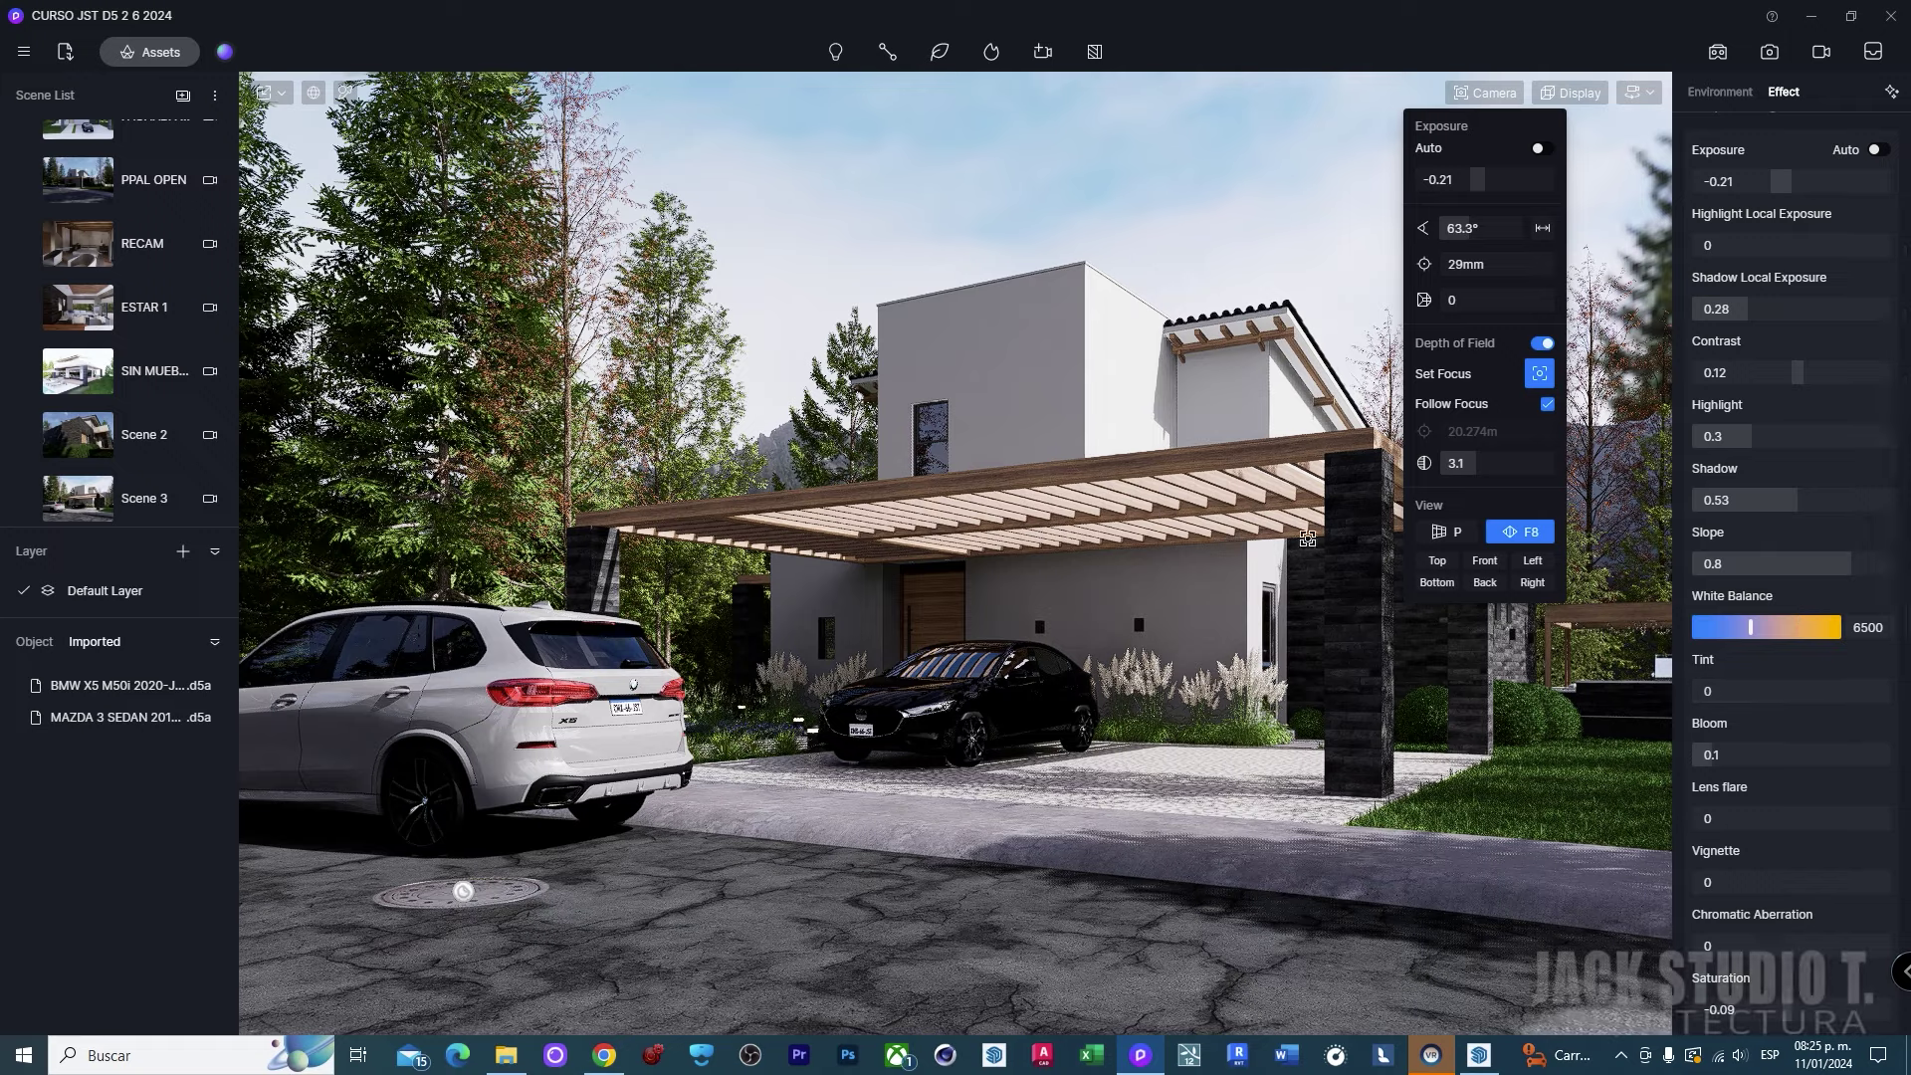
click(1769, 55)
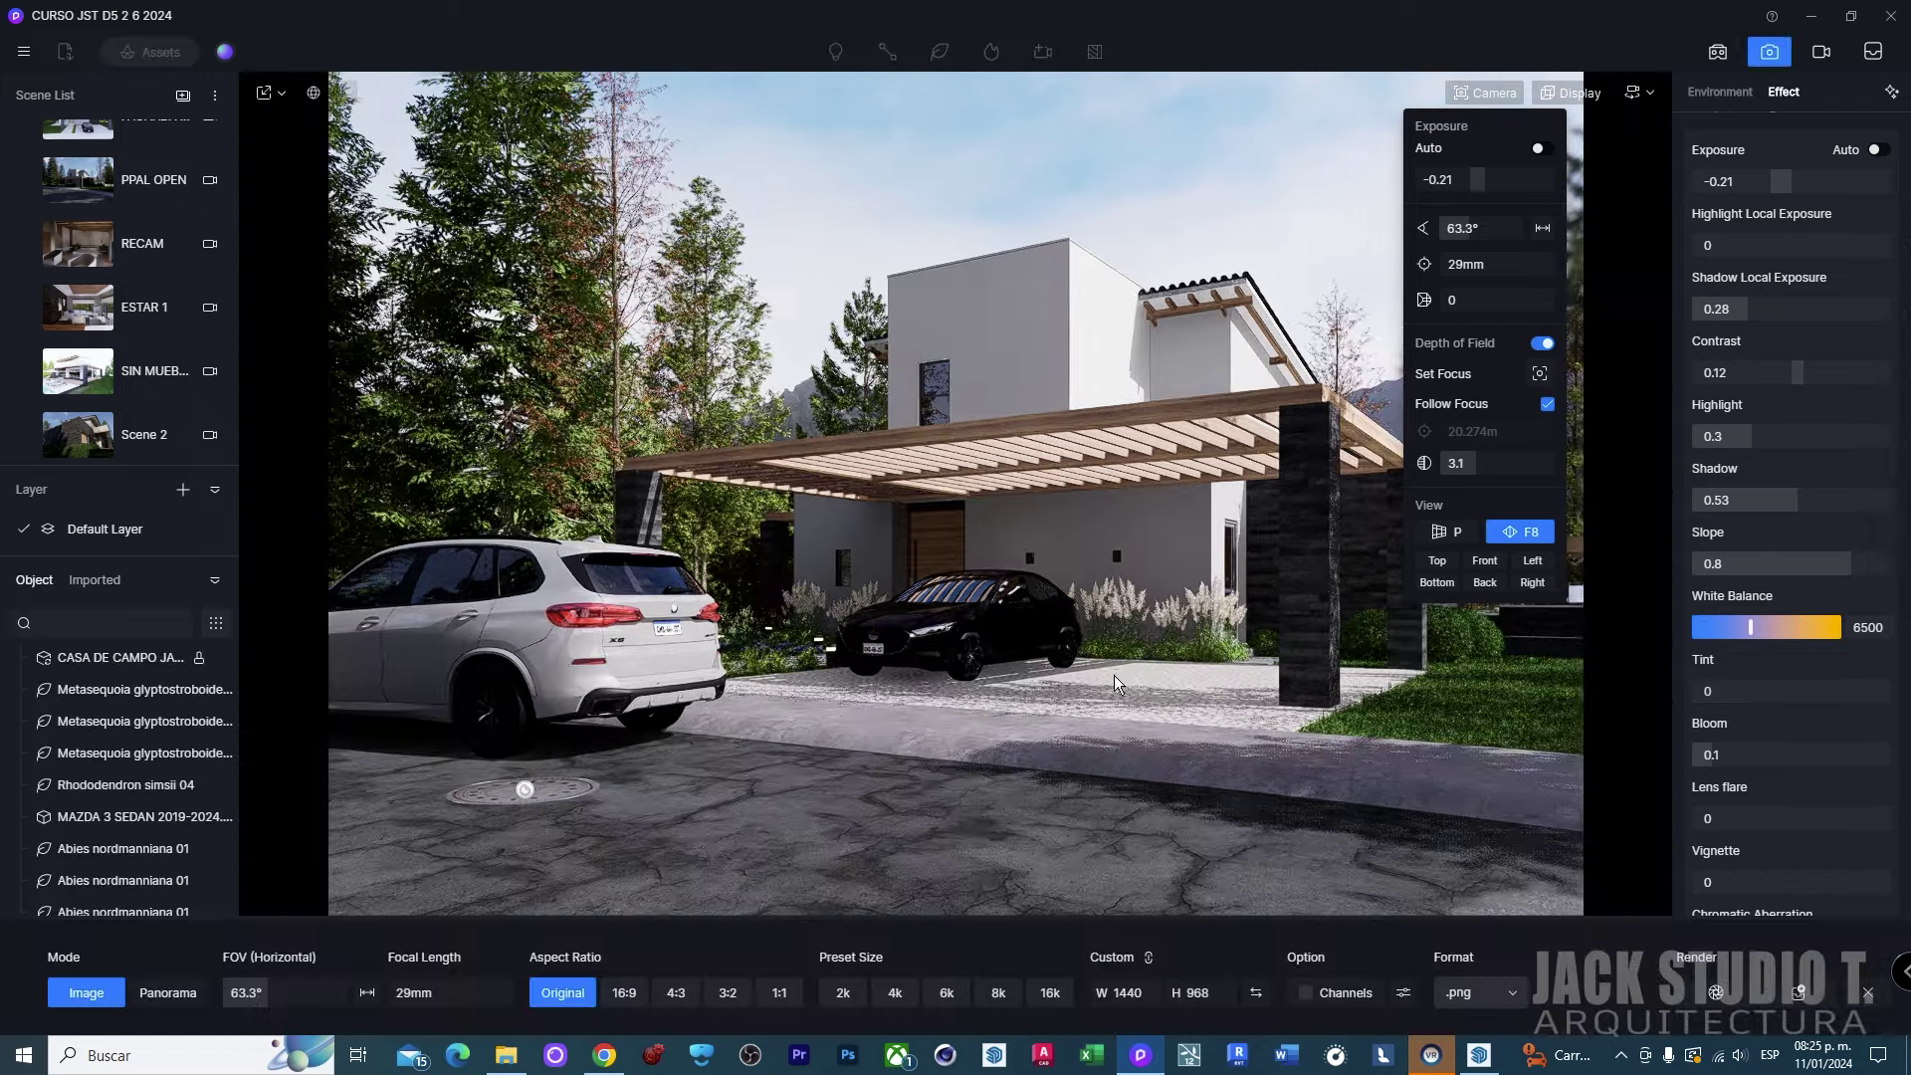
click(852, 992)
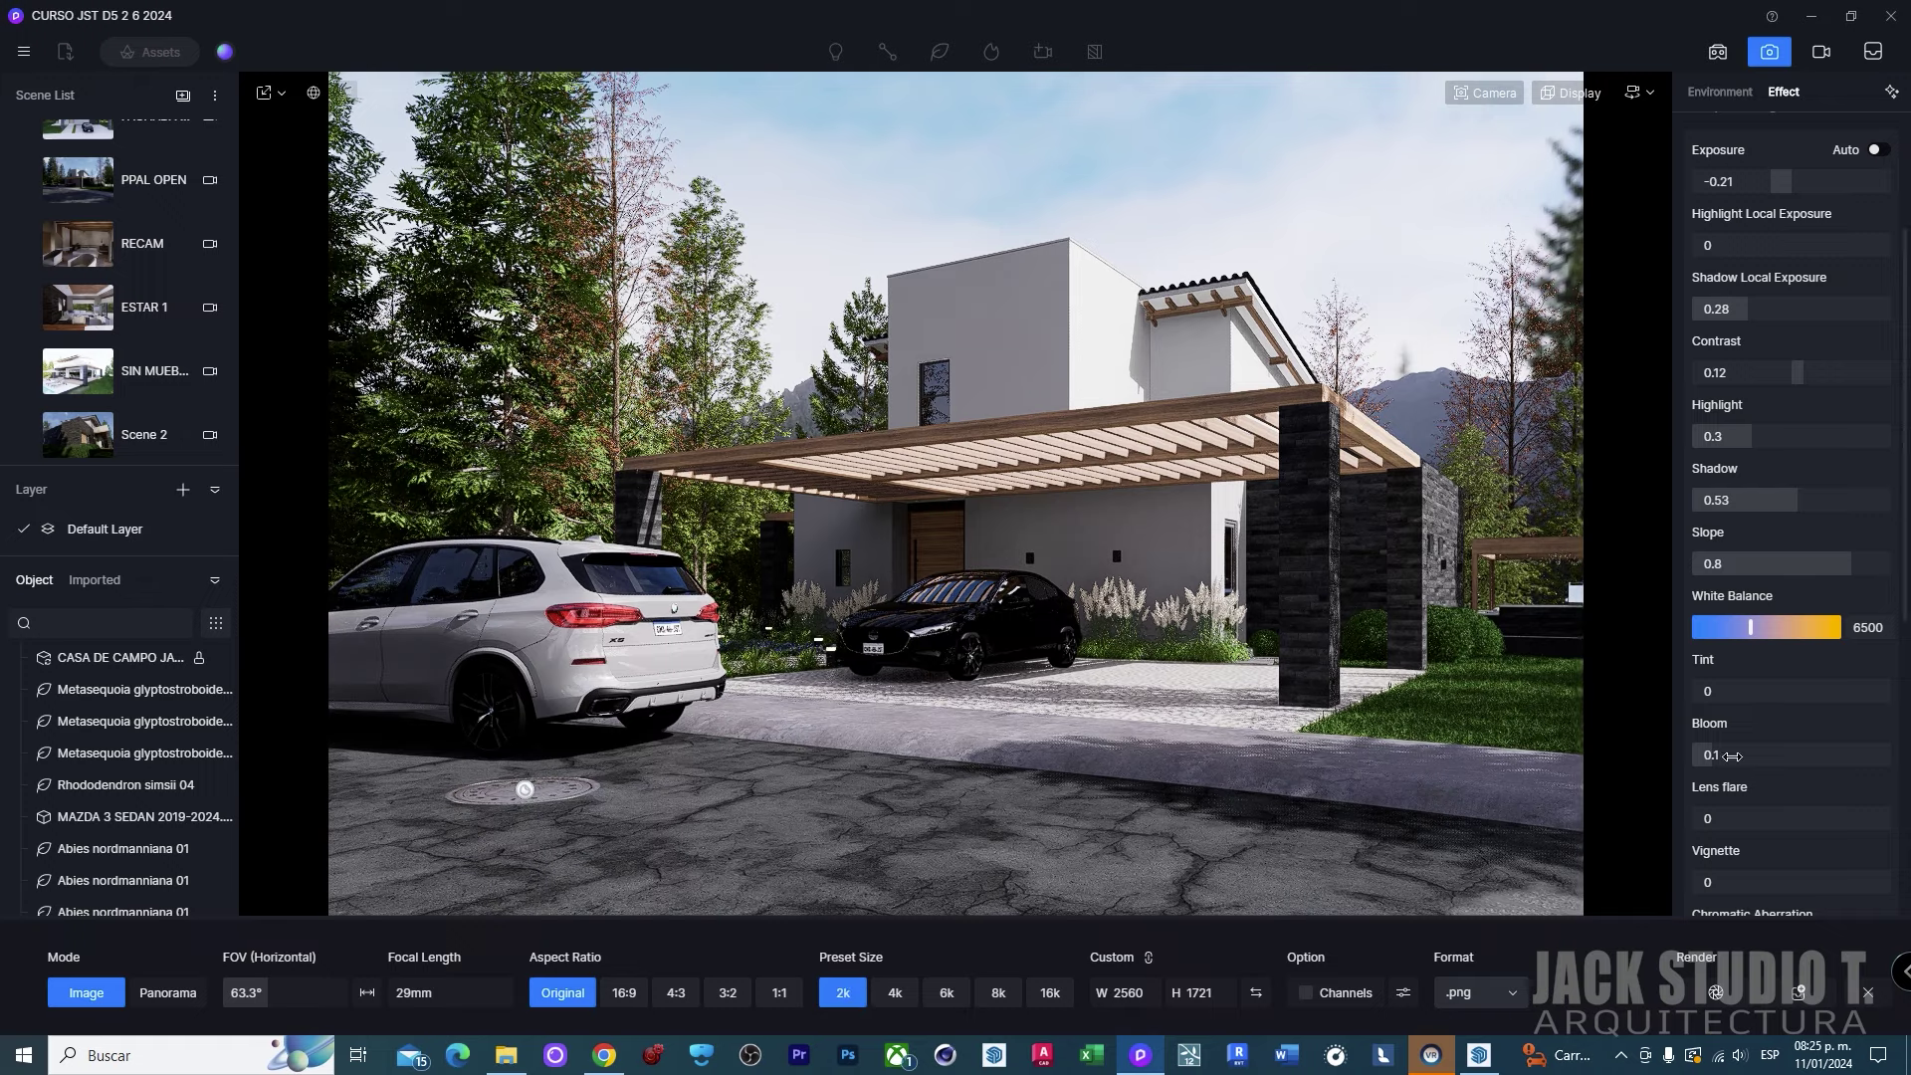
click(1710, 1000)
click(381, 224)
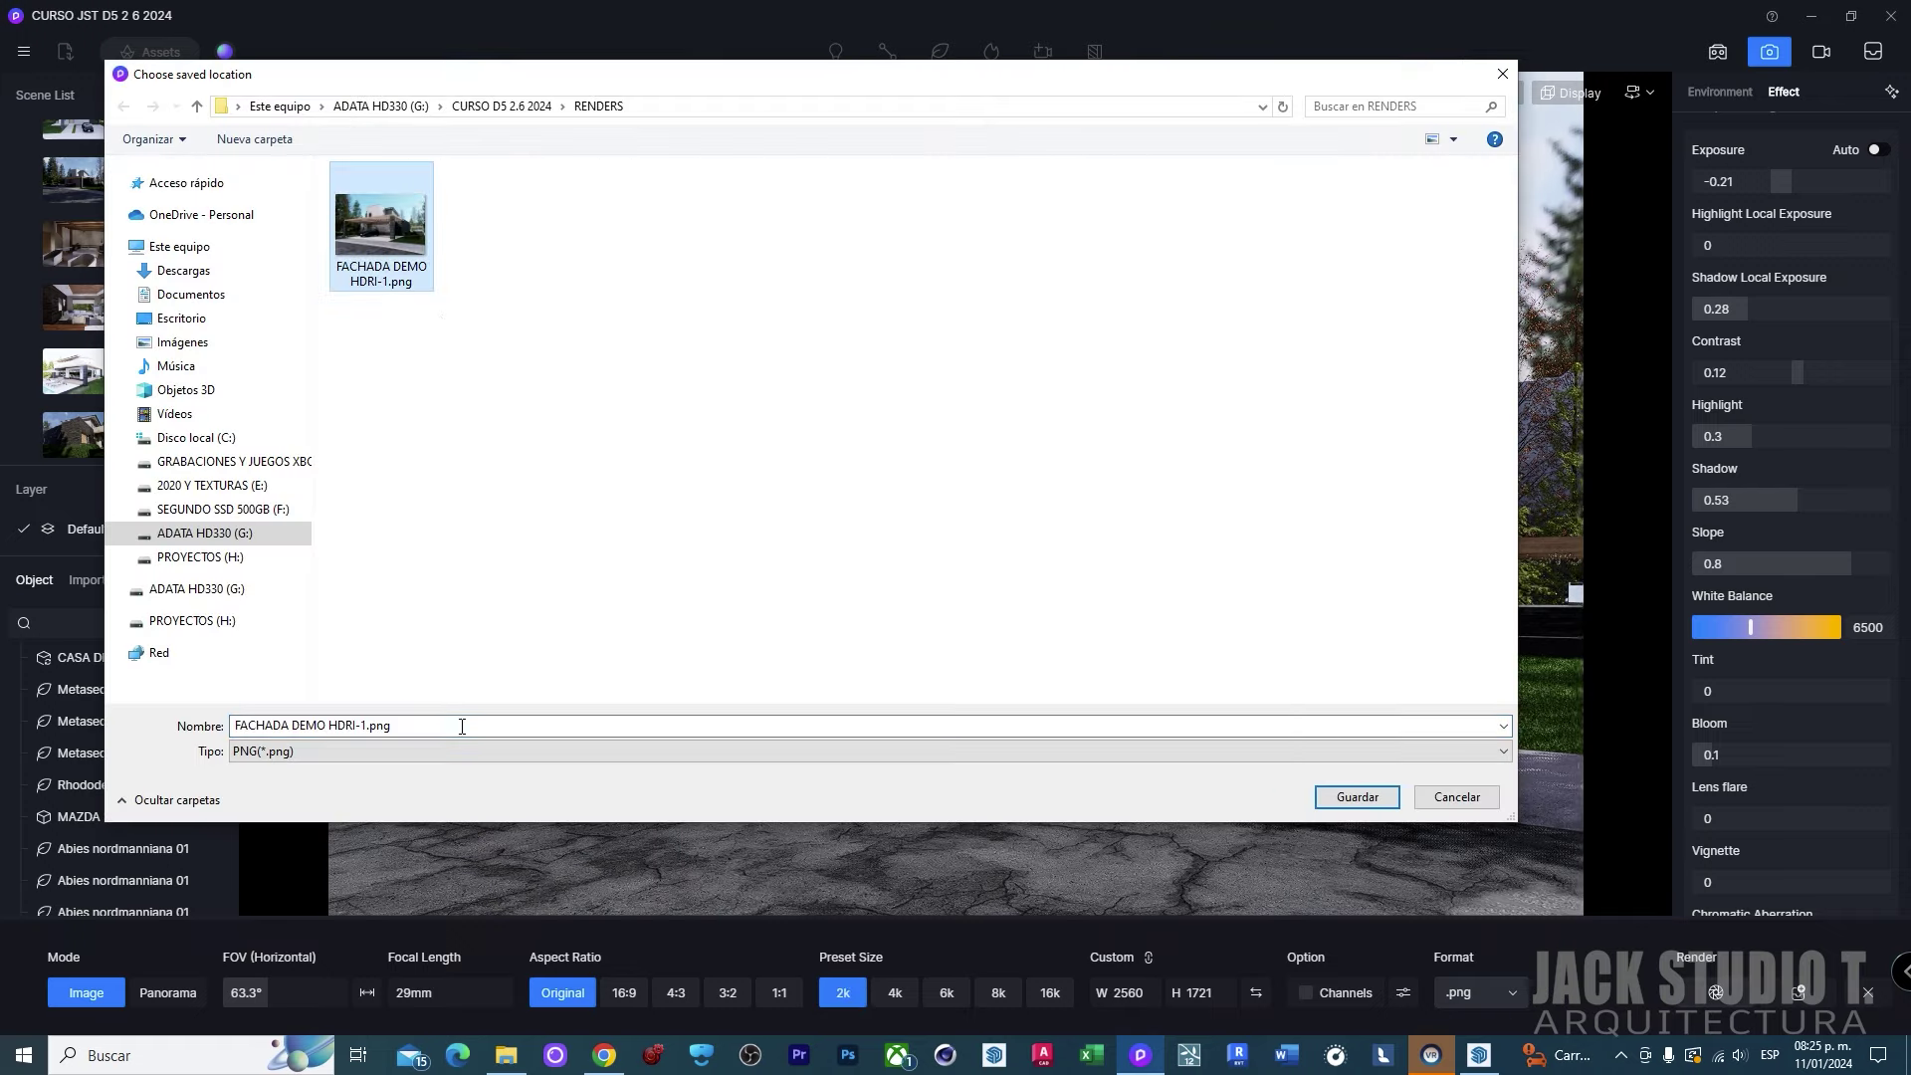
drag(361, 726, 461, 731)
text(2)
click(1334, 796)
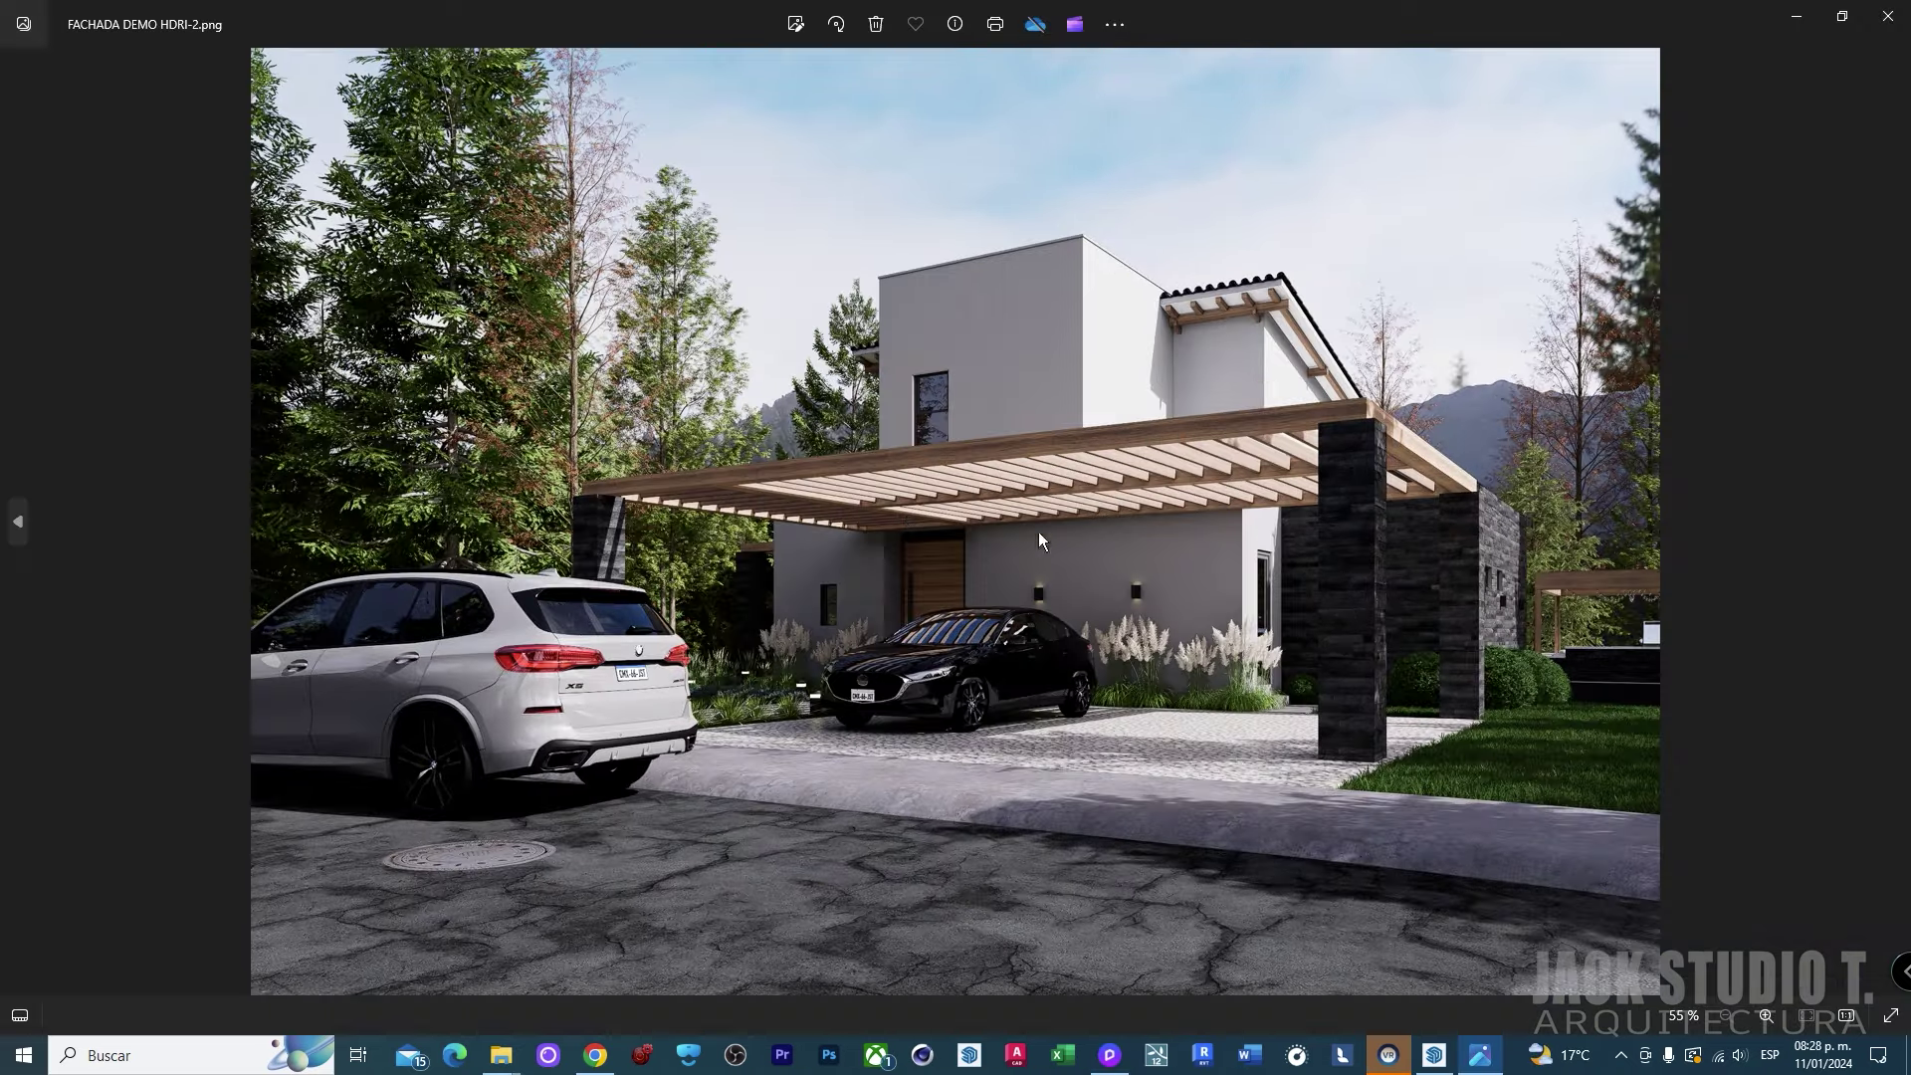
Zoom into the render and pan to the upper house and stone column.
scroll(1039, 538, up, 1)
scroll(1095, 532, up, 1)
scroll(1167, 526, up, 1)
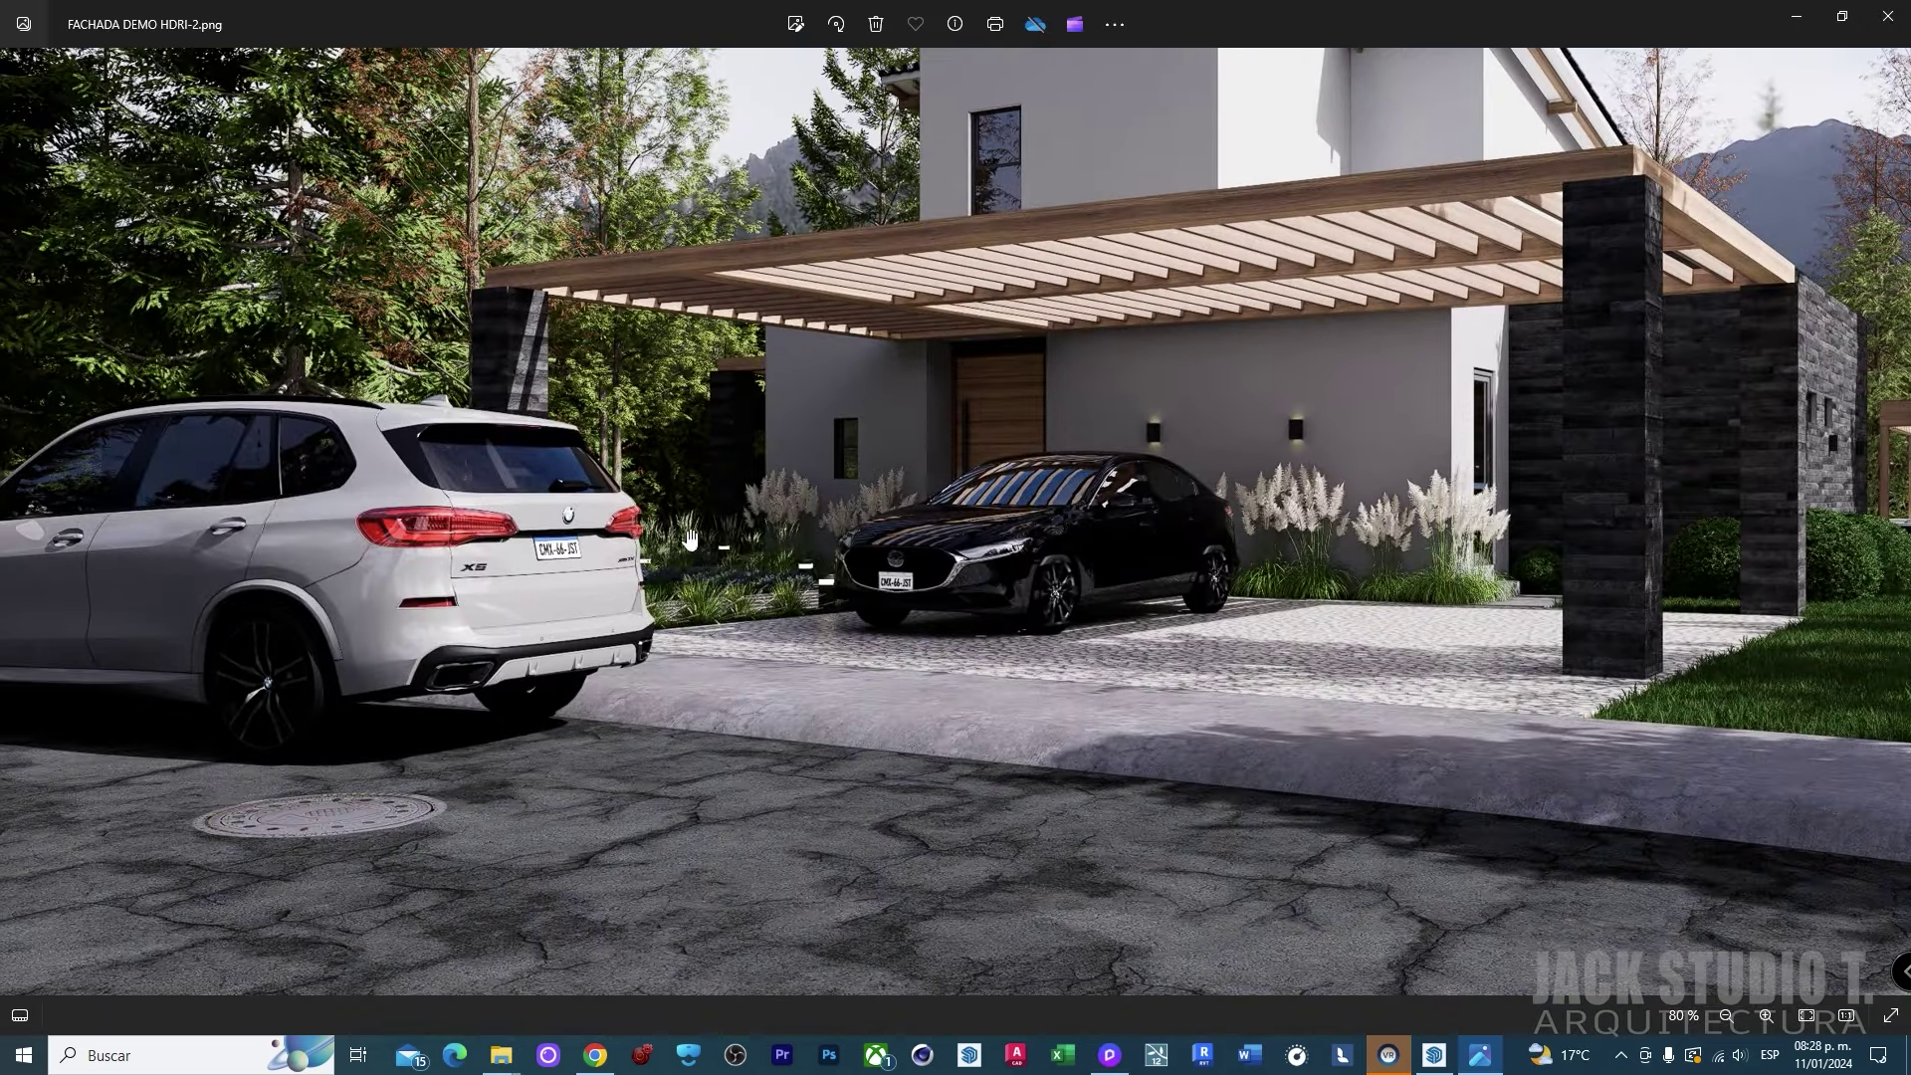
scroll(401, 568, up, 2)
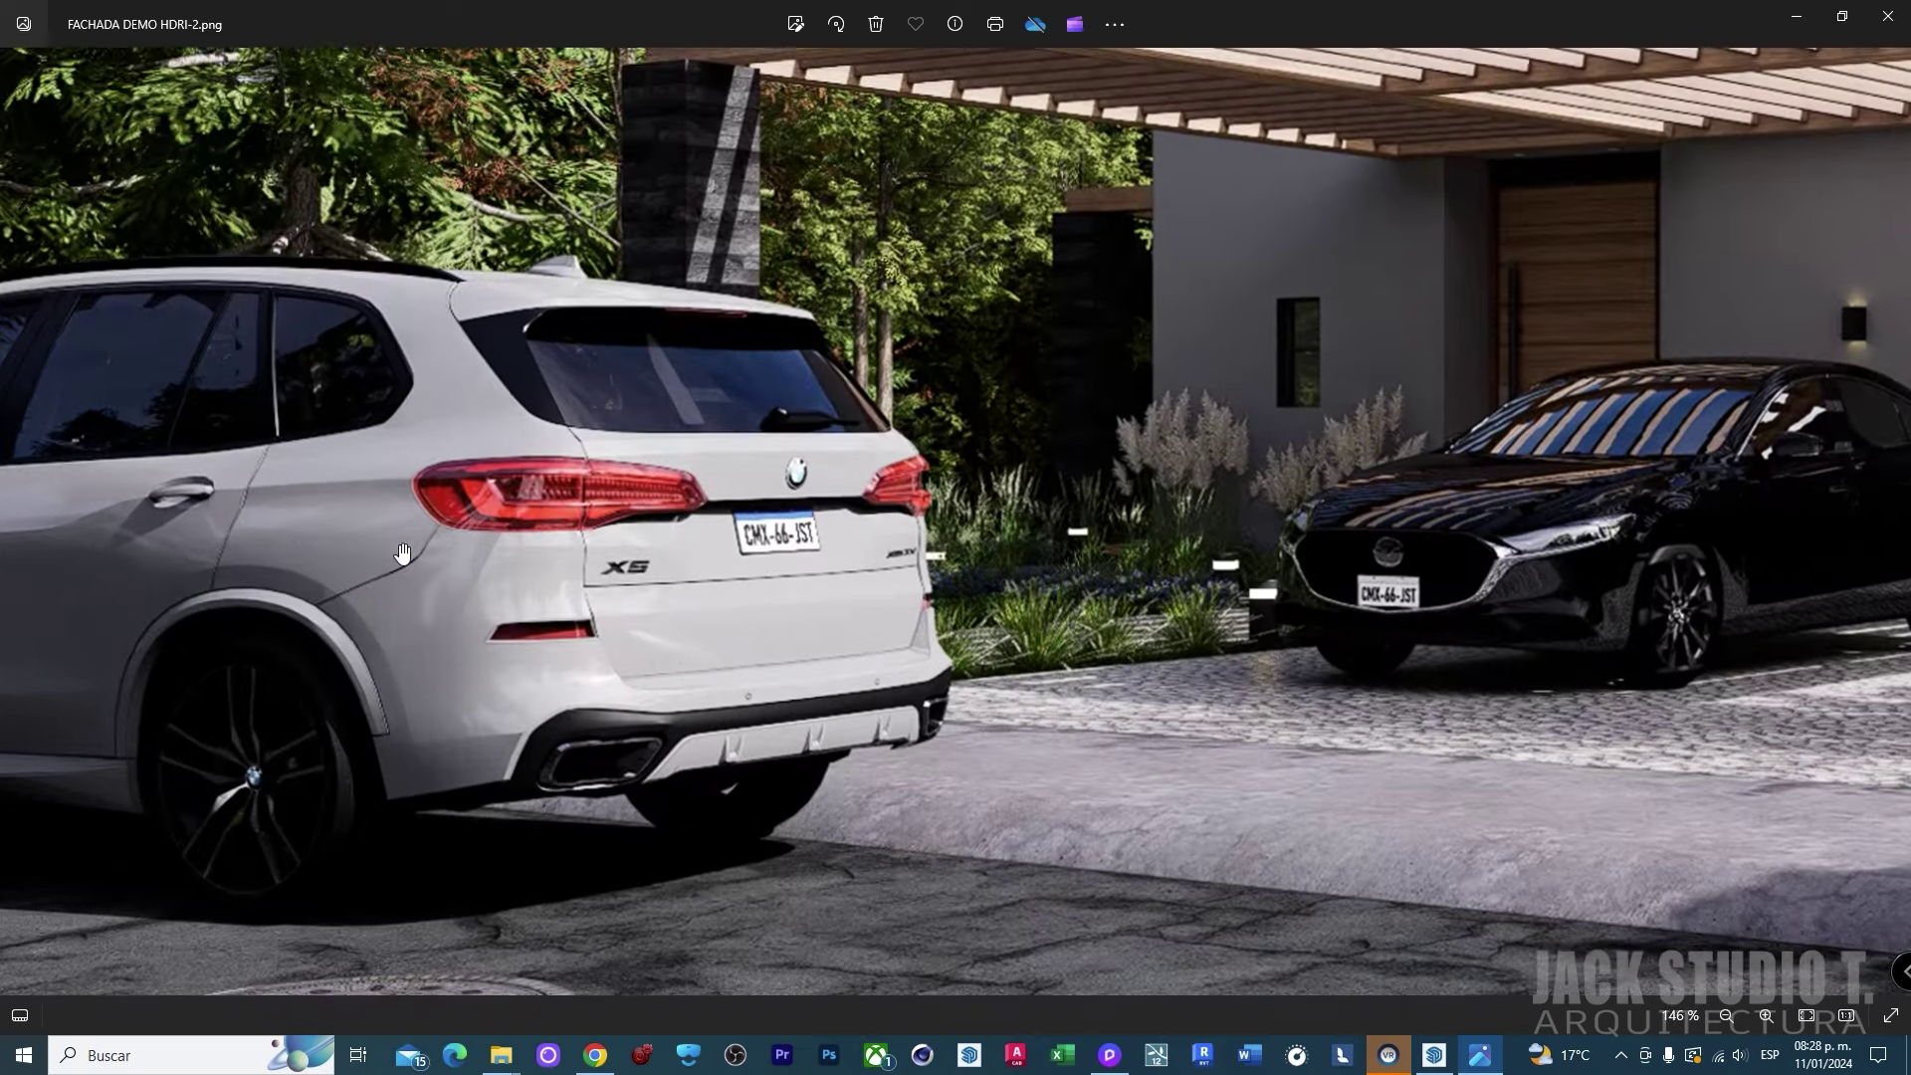
scroll(520, 519, down, 2)
scroll(858, 538, down, 1)
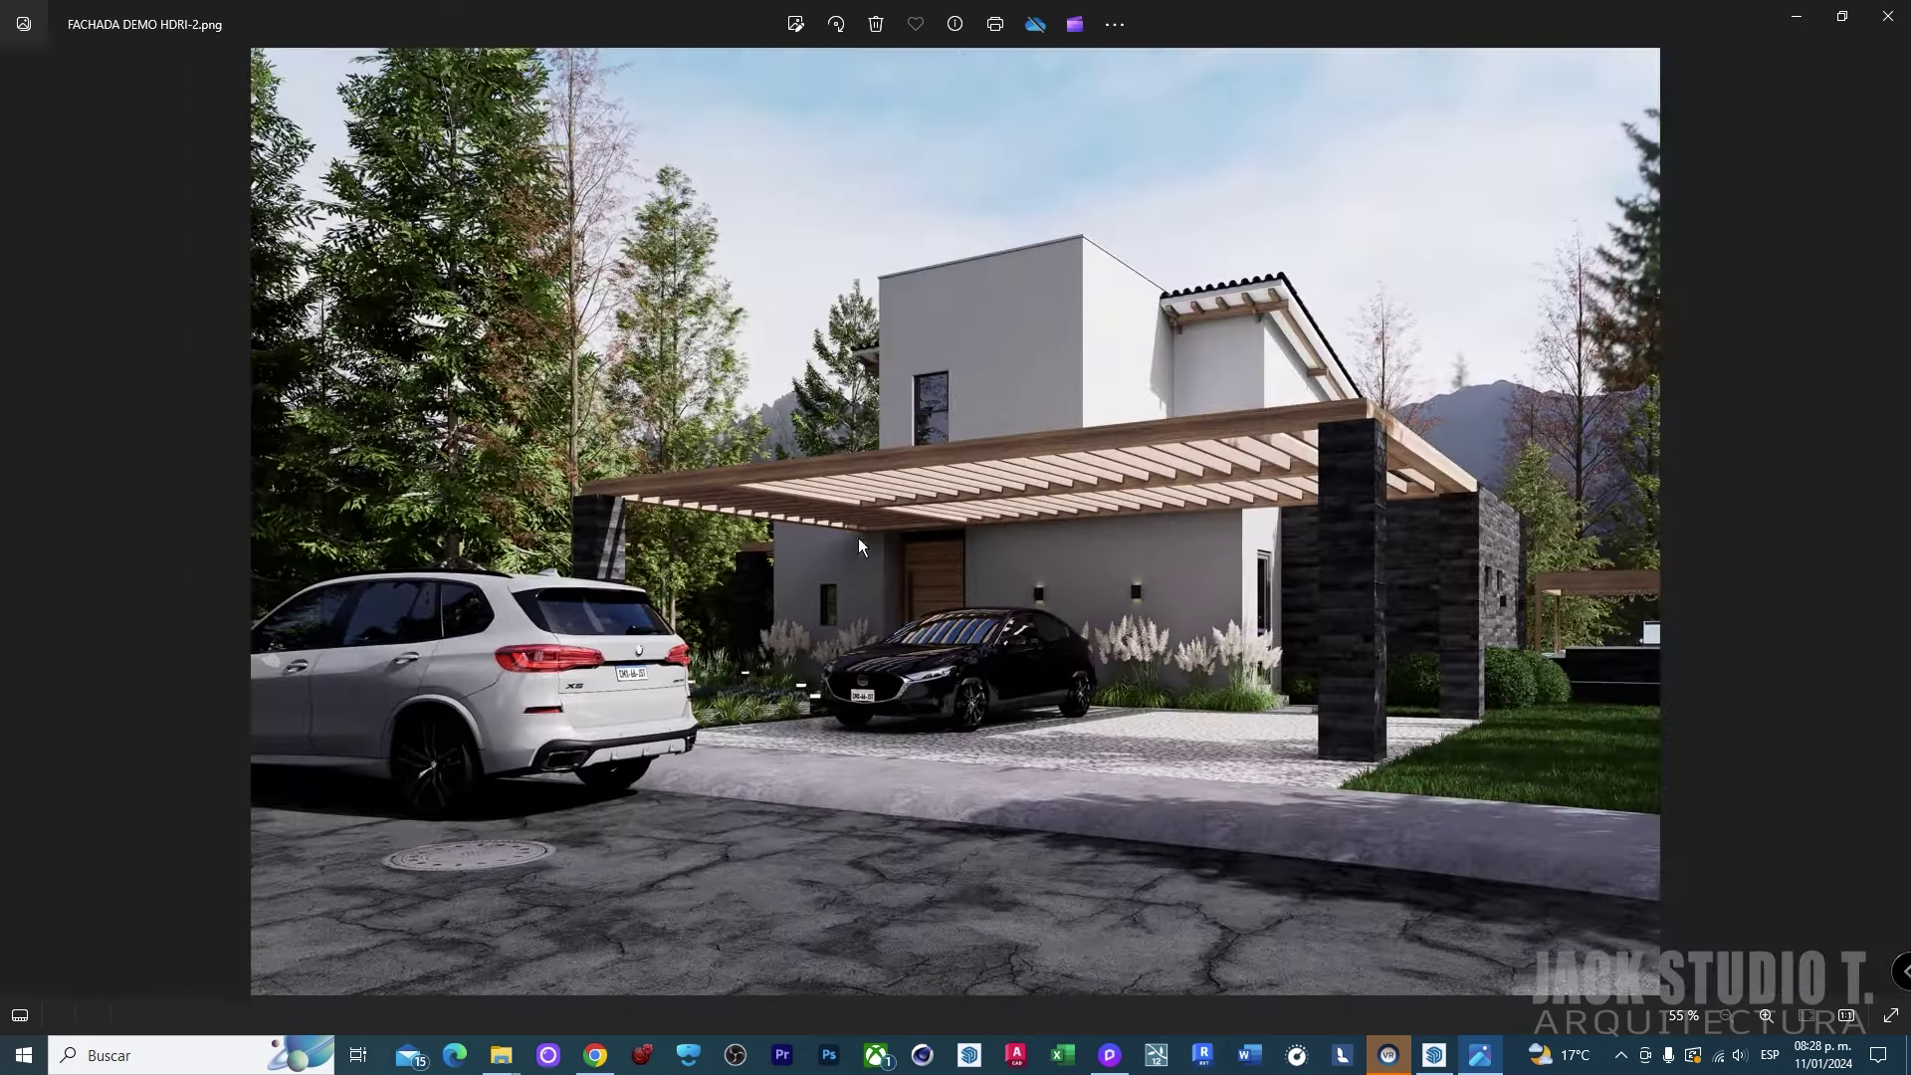
scroll(1095, 578, up, 1)
scroll(1437, 624, up, 2)
drag(1437, 625, 812, 752)
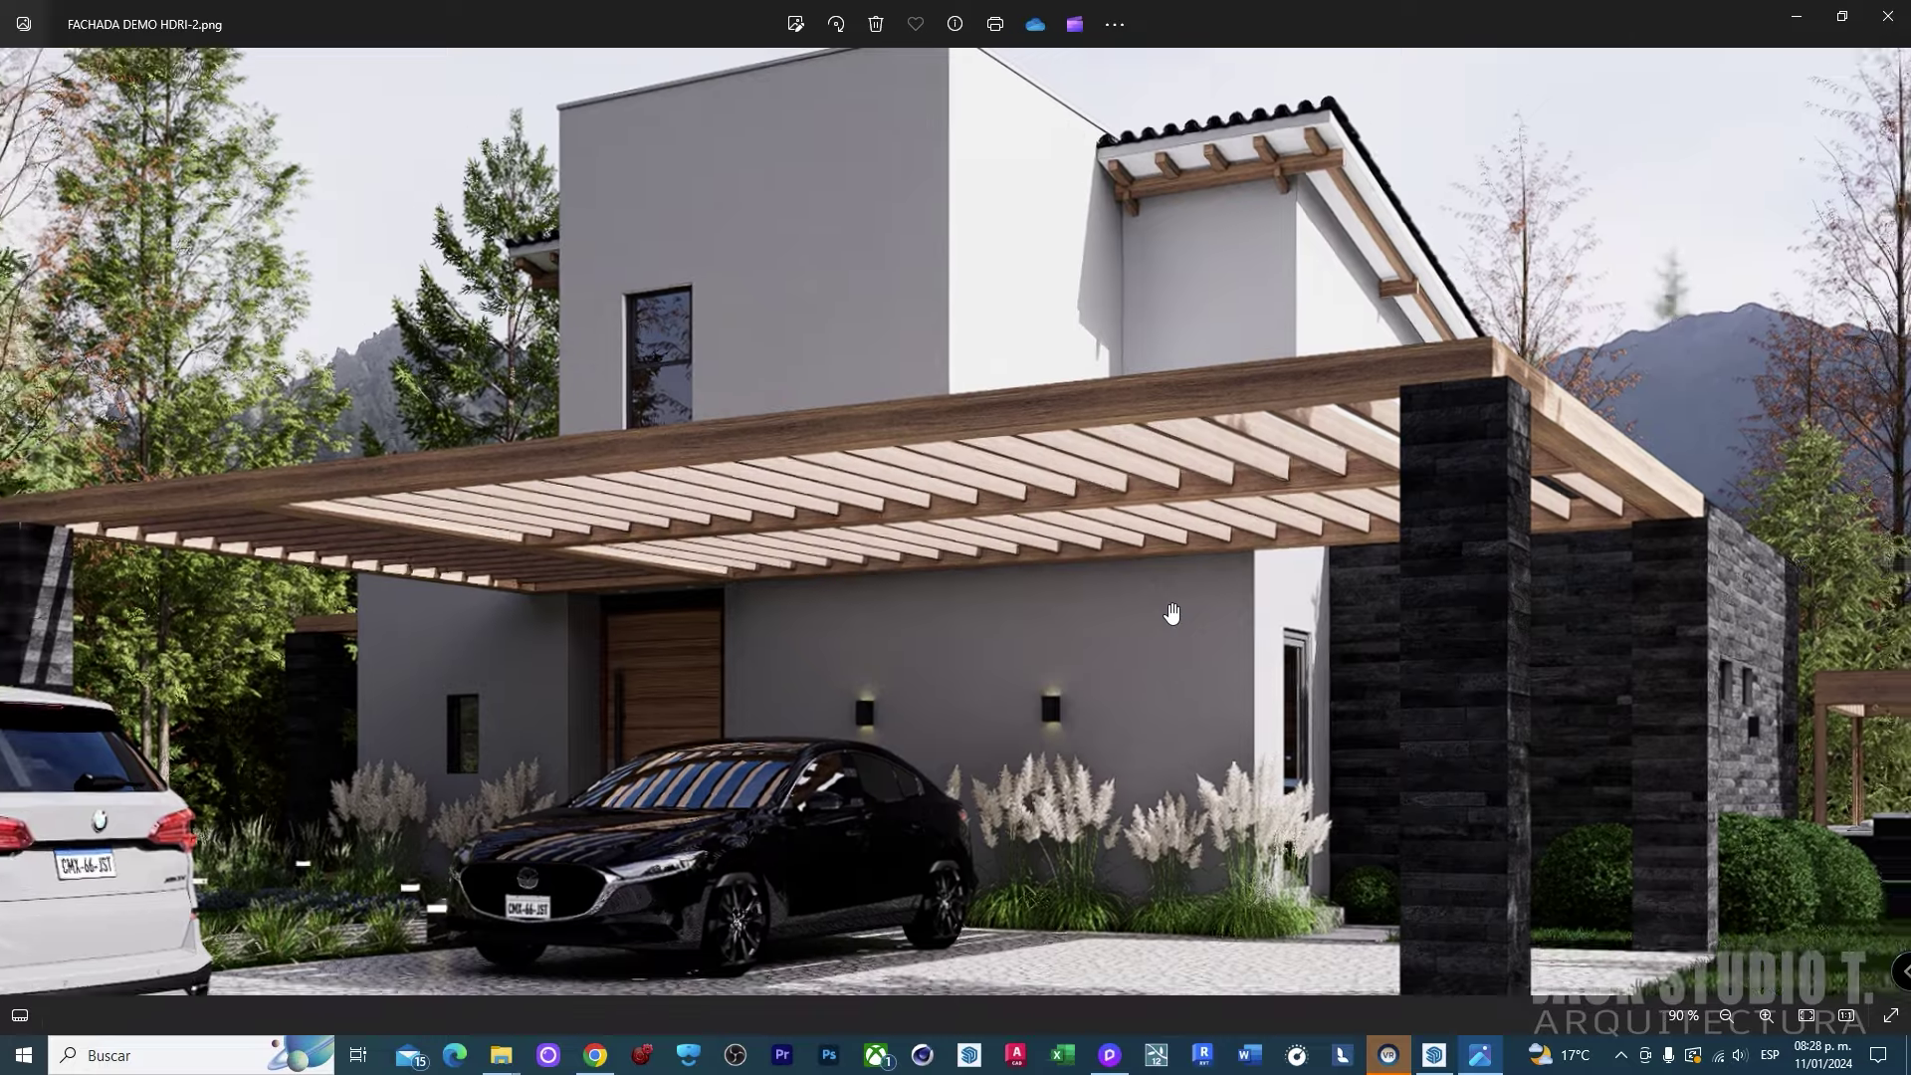
Zoom and pan across the render to inspect the house and carport details.
scroll(1173, 613, down, 1)
scroll(1163, 609, down, 1)
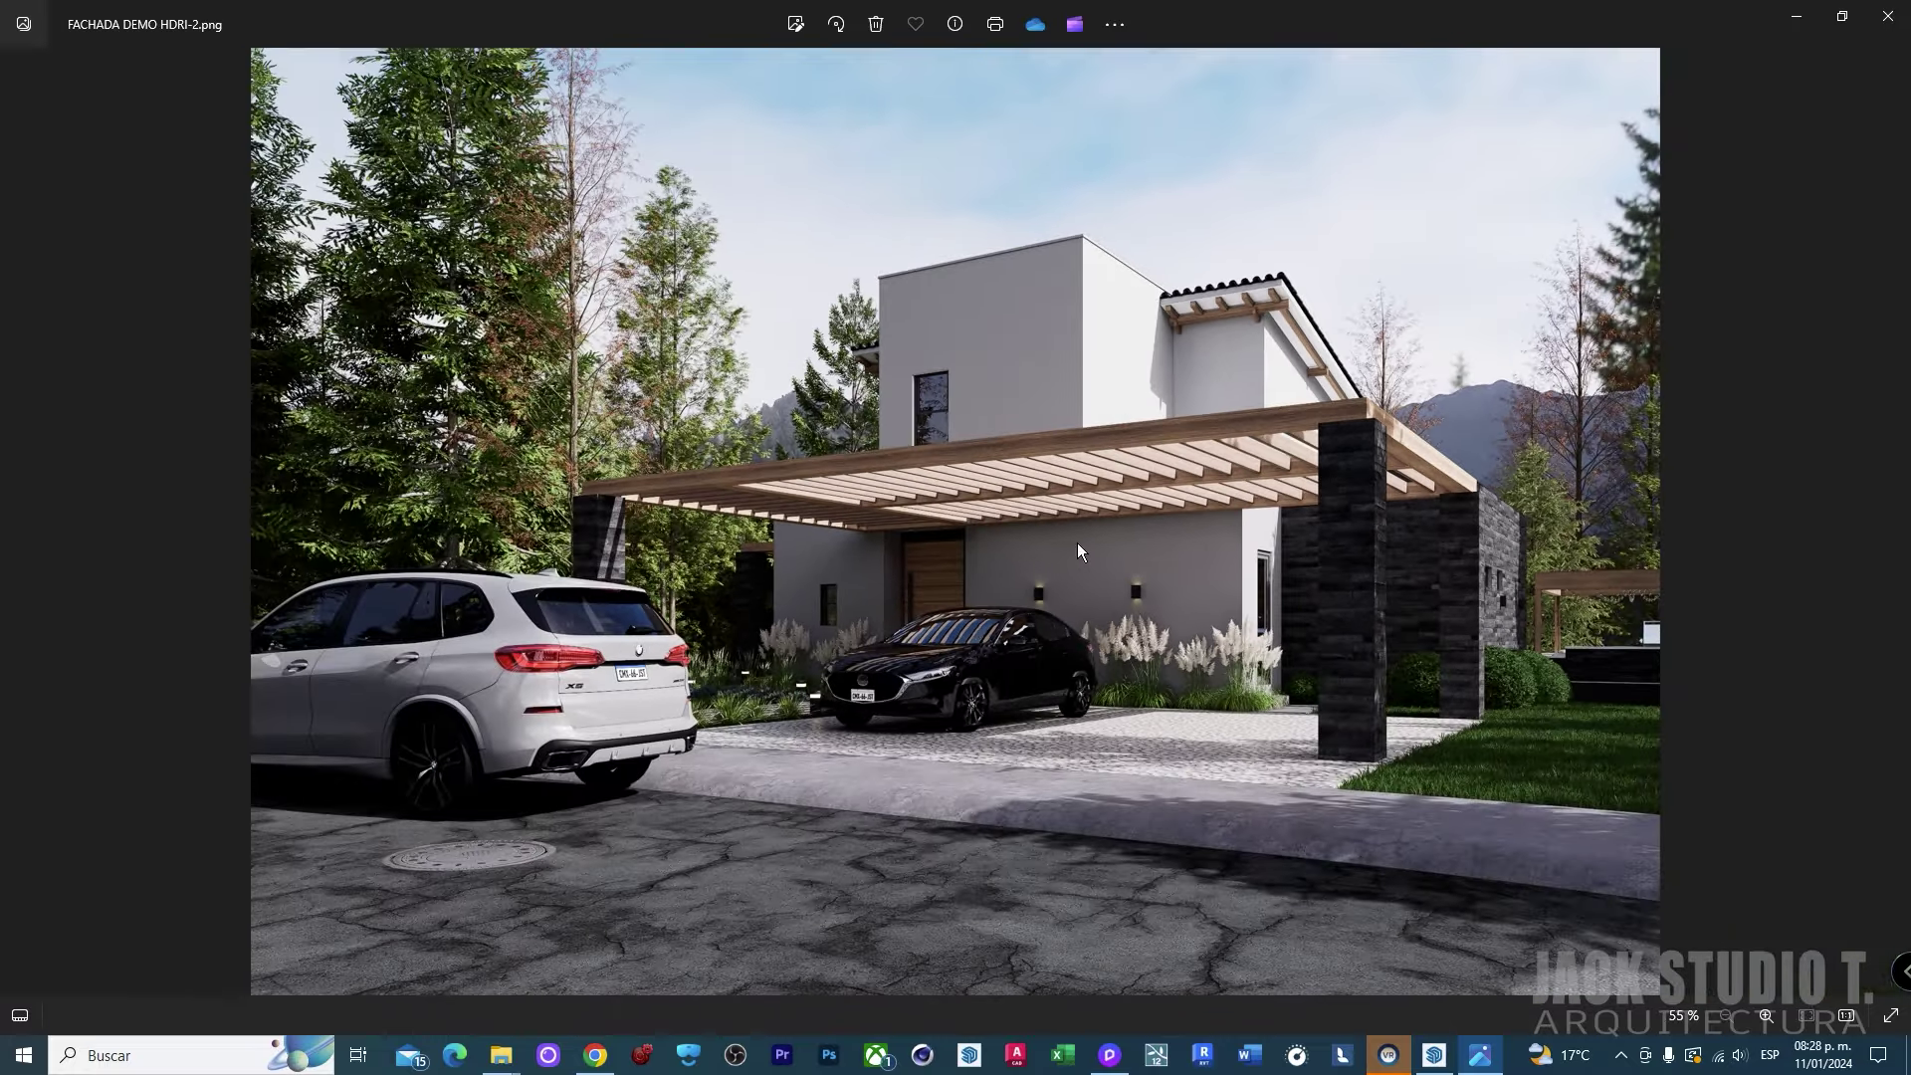
scroll(1505, 687, up, 2)
scroll(1506, 687, up, 1)
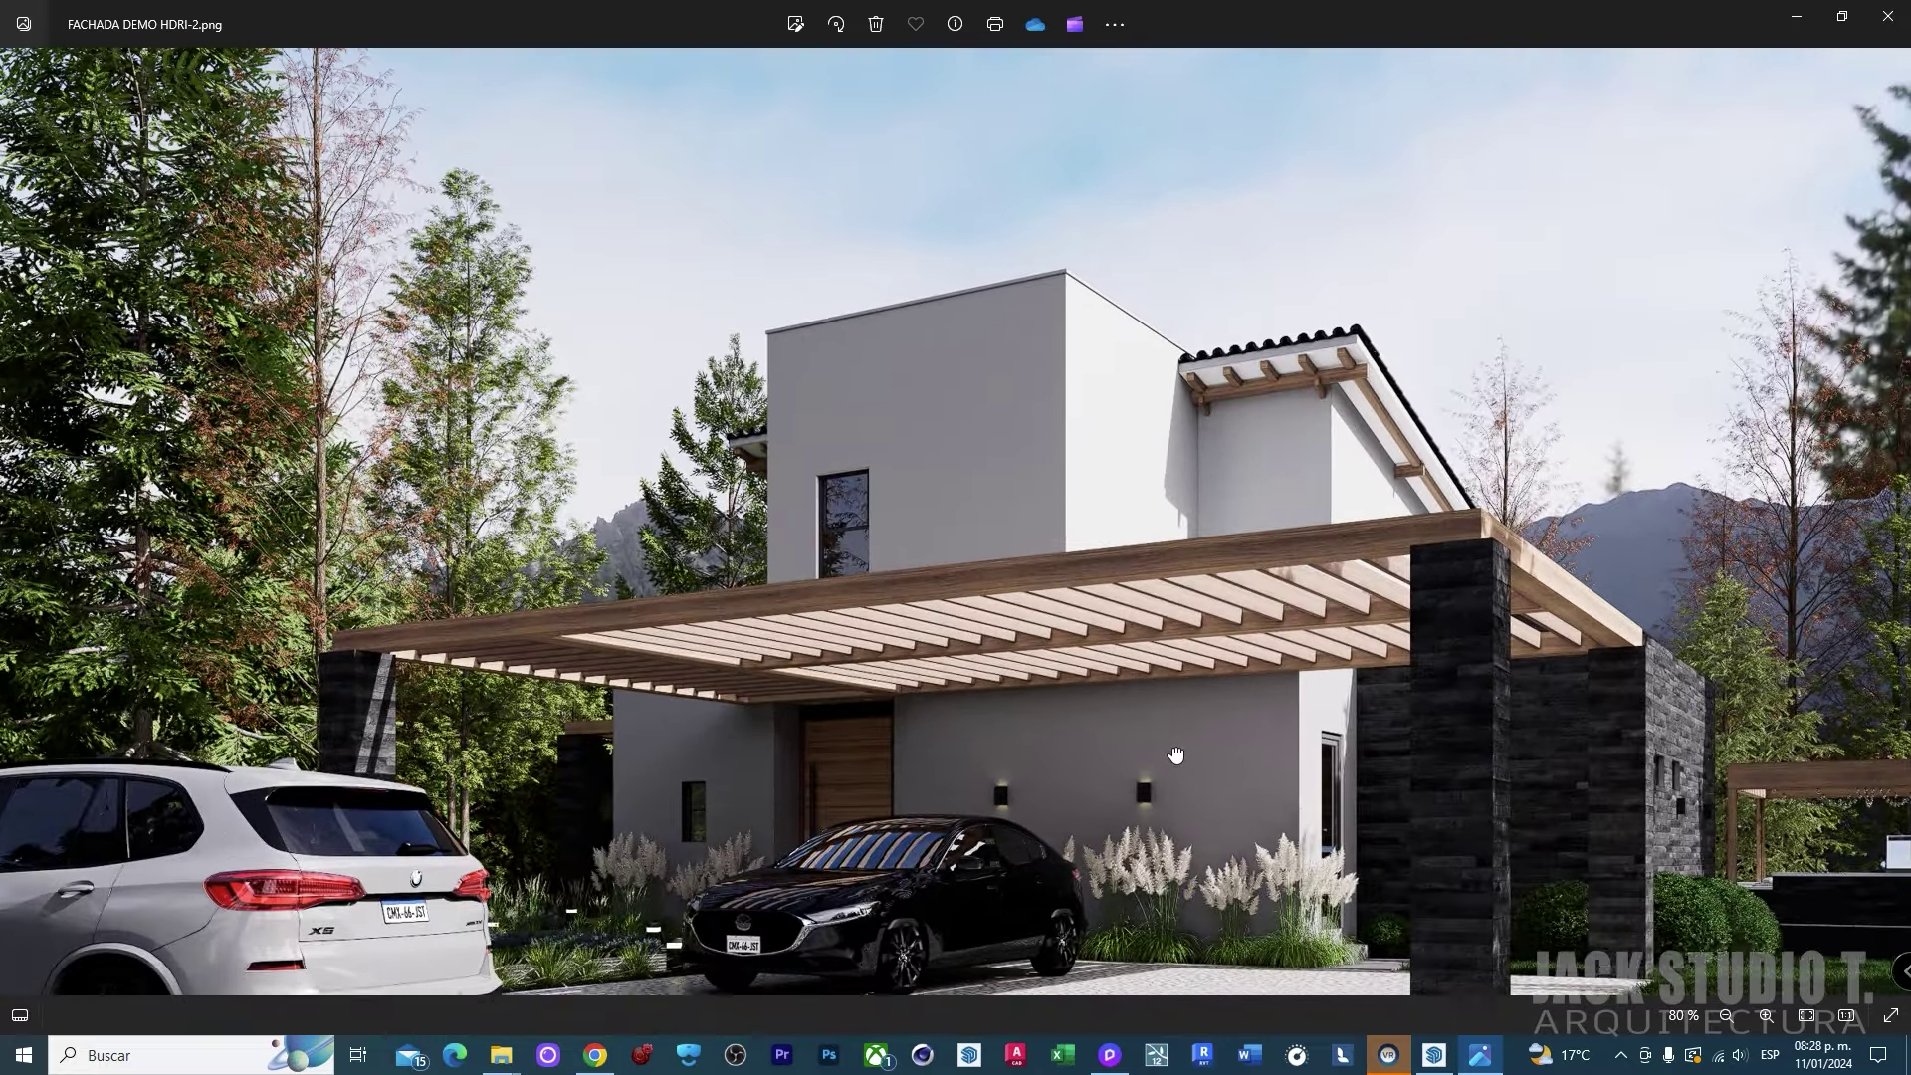
mouse_move(1626, 871)
mouse_down()
mouse_move(1626, 498)
mouse_move(1176, 763)
mouse_up()
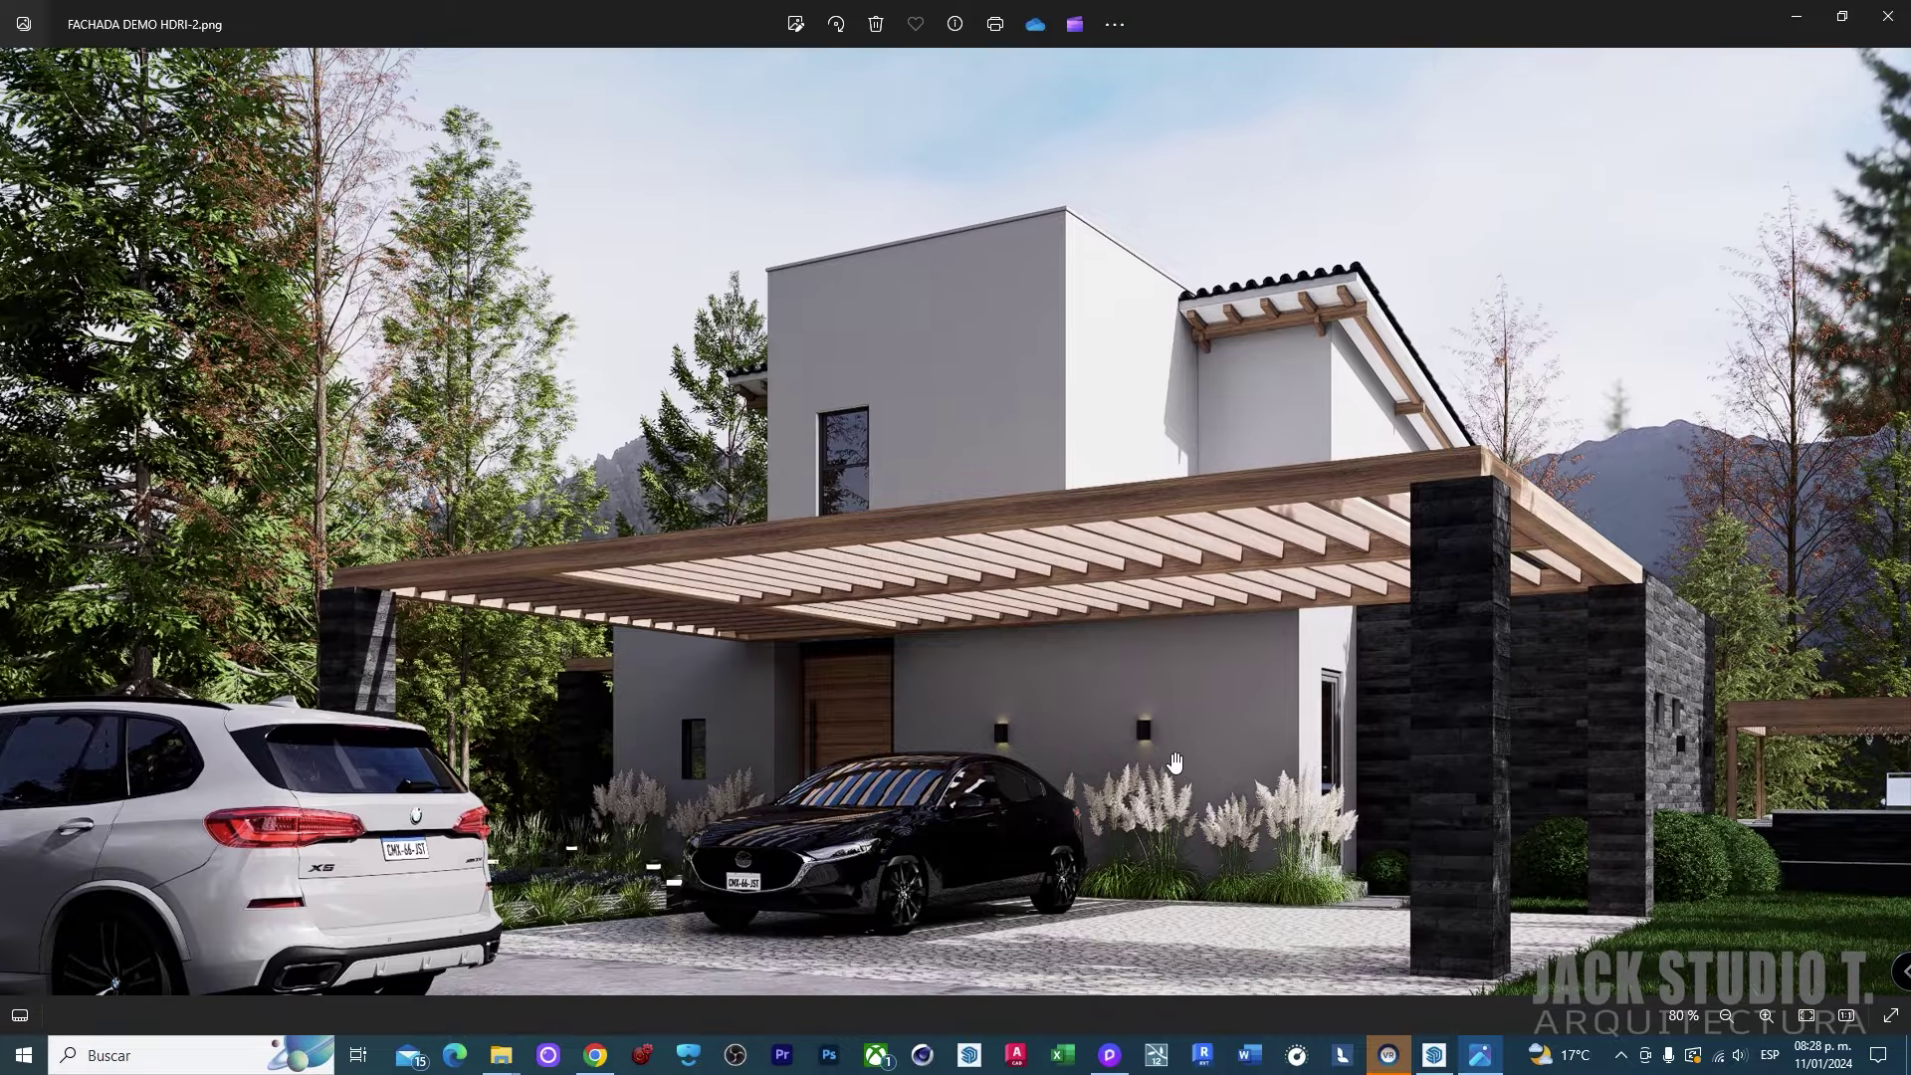
mouse_move(1025, 632)
mouse_down()
mouse_move(1232, 533)
mouse_move(1292, 665)
mouse_up()
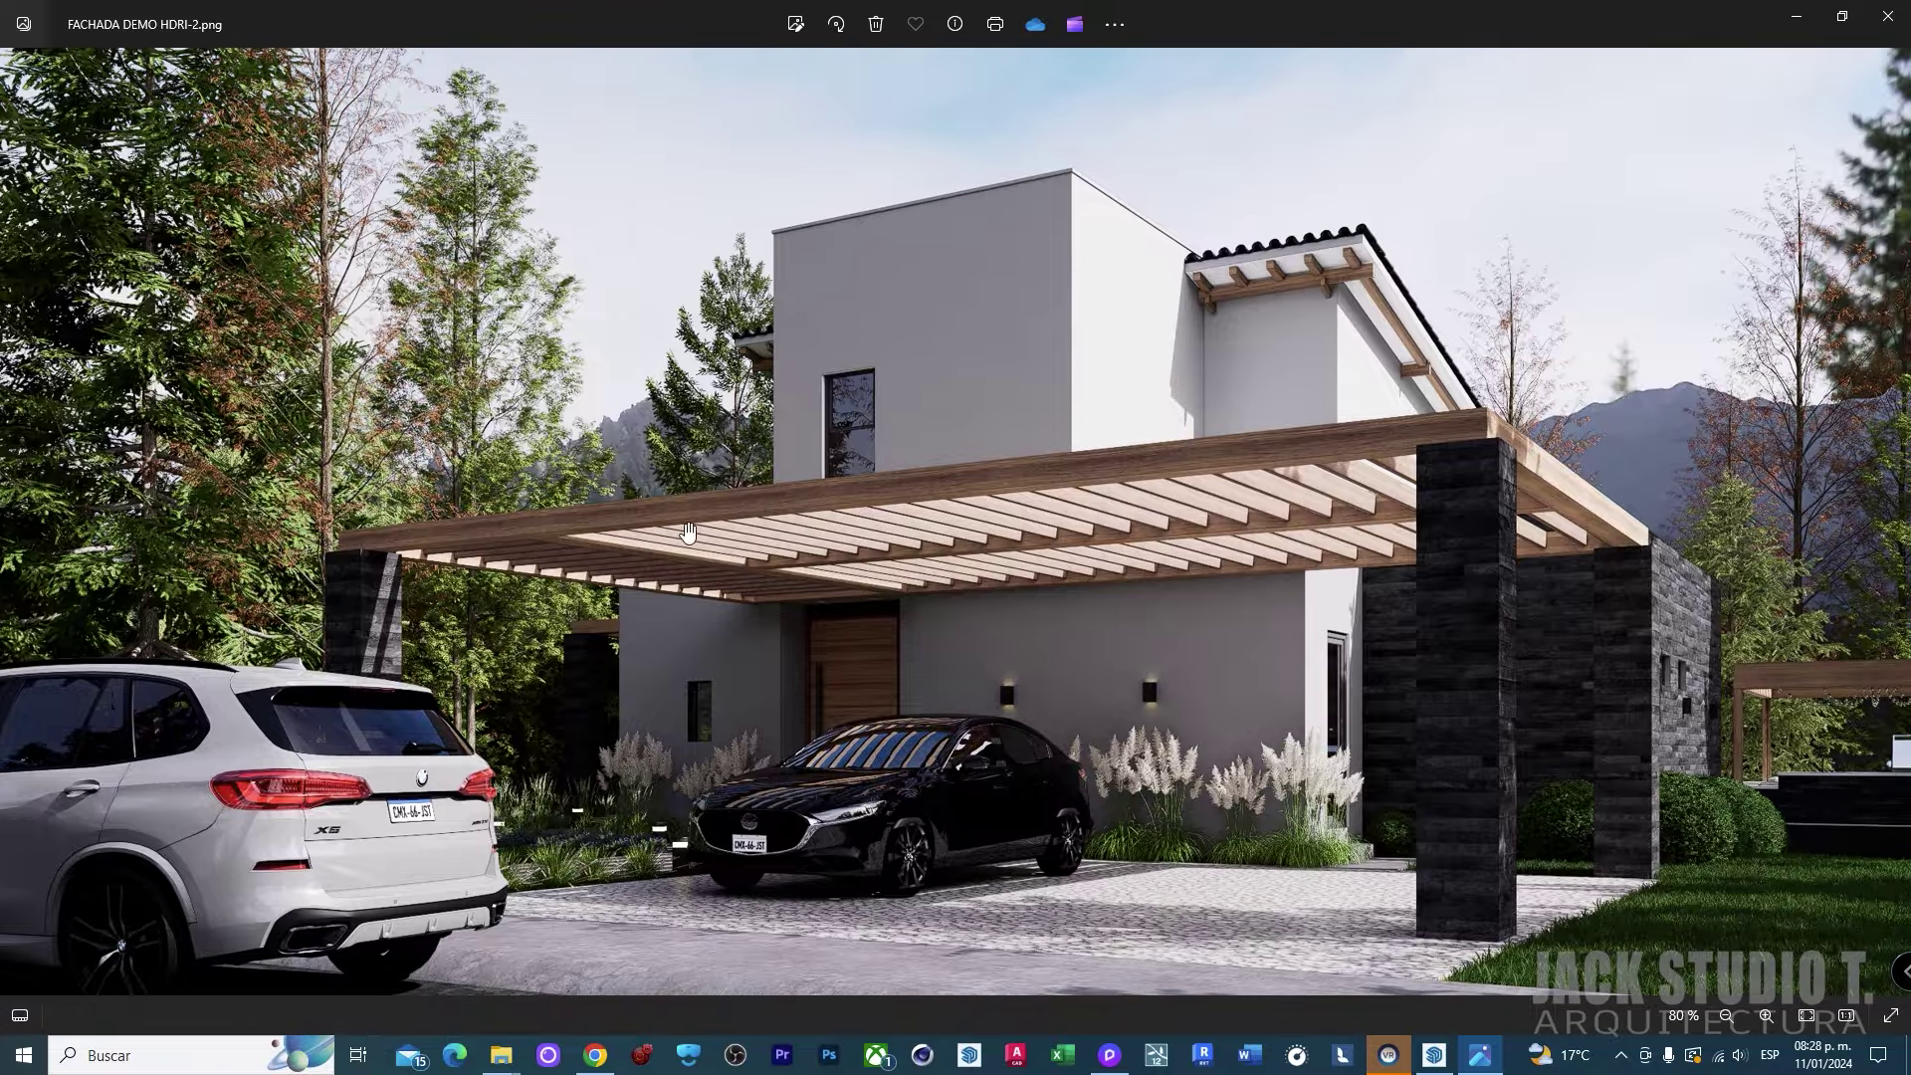
drag(688, 532, 744, 456)
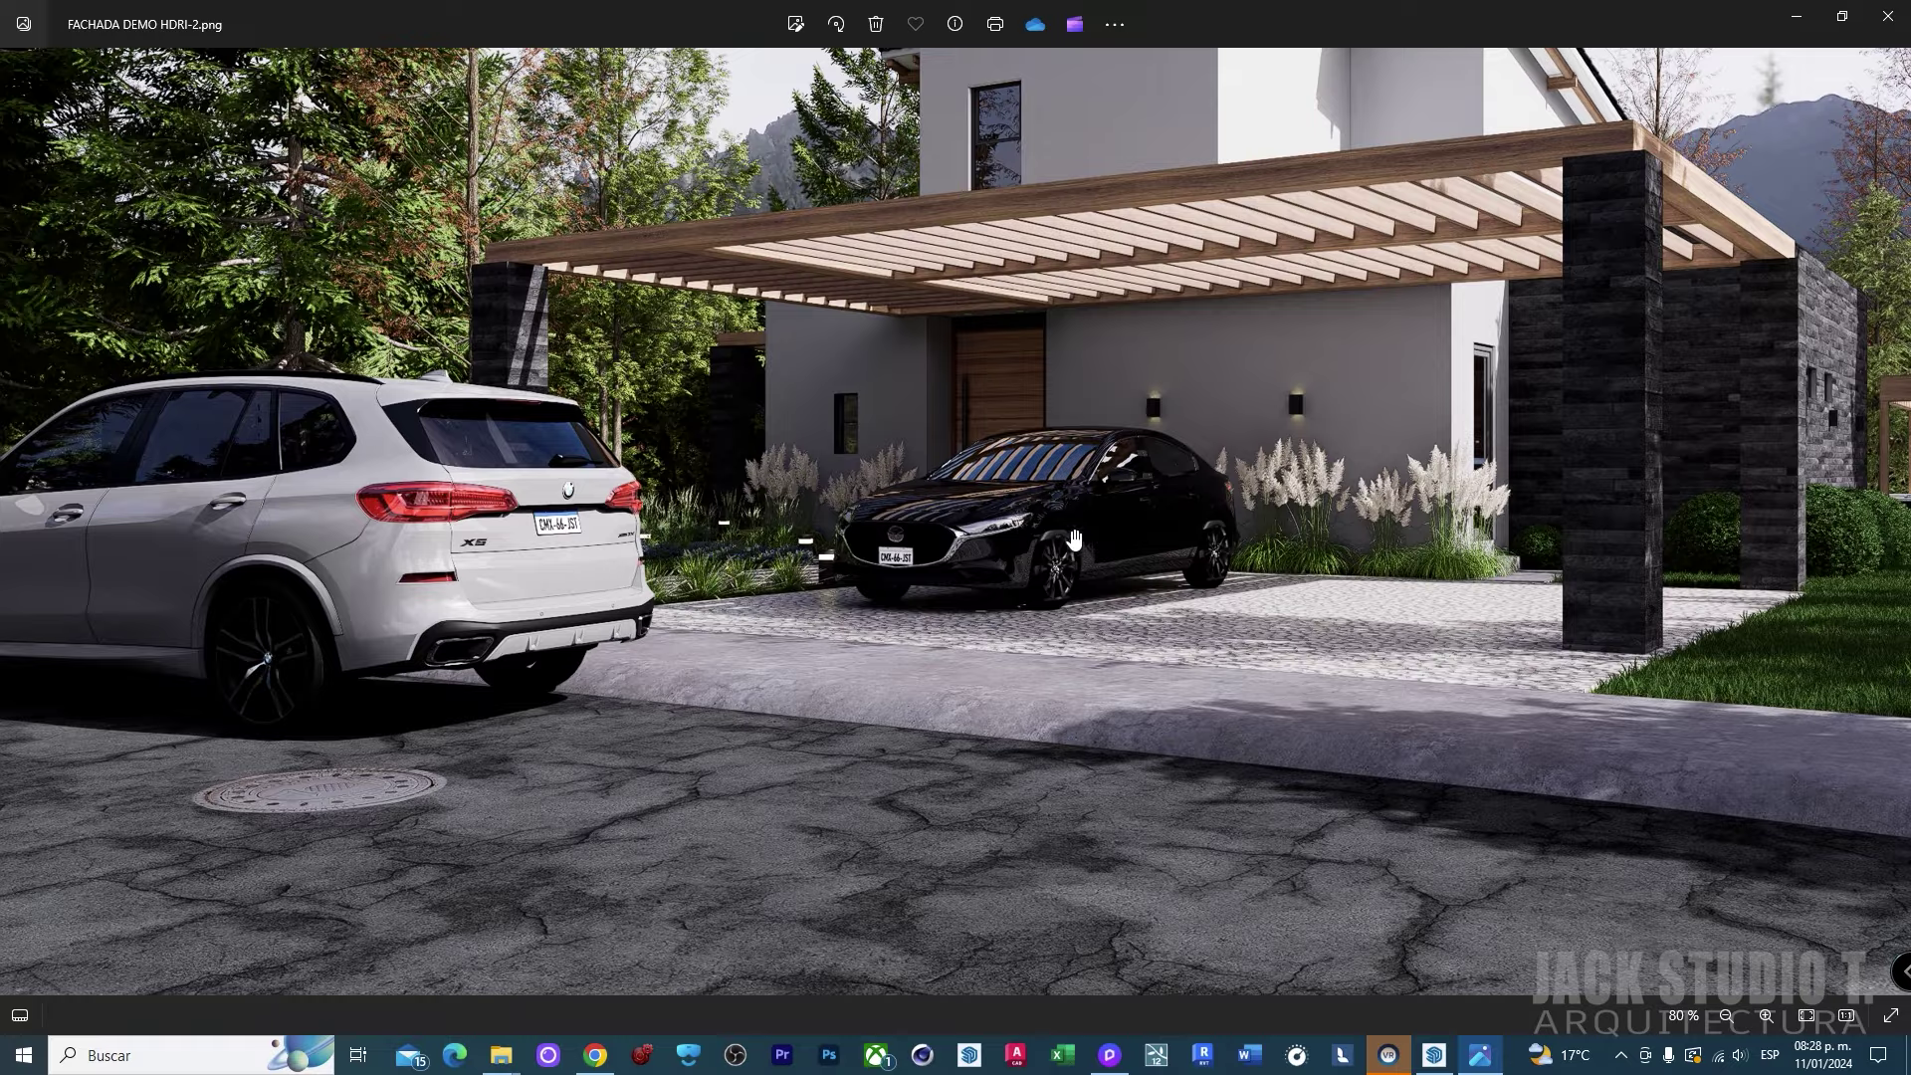
mouse_move(1045, 486)
mouse_down()
mouse_move(853, 741)
mouse_move(856, 847)
mouse_up()
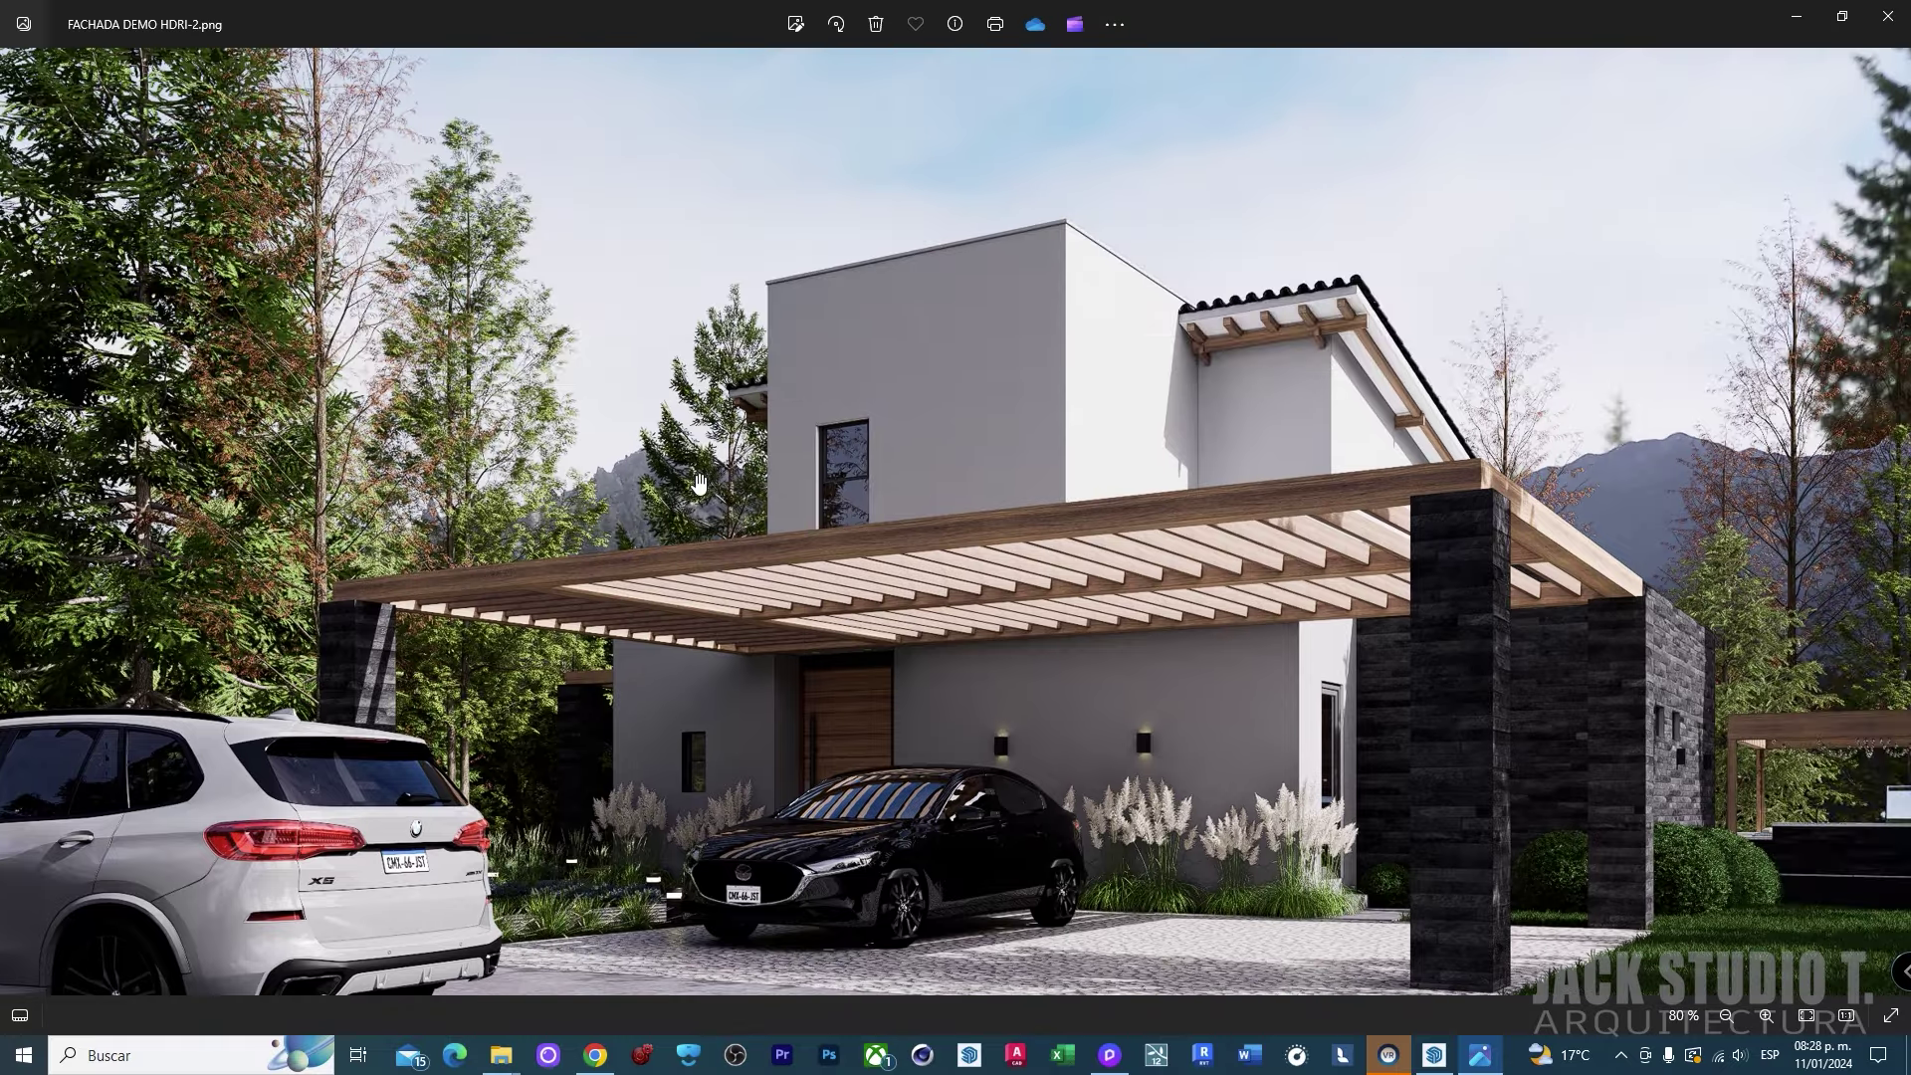
Close Photos, dismiss the render-complete notice, and orbit the camera around the BMW and house.
click(1896, 20)
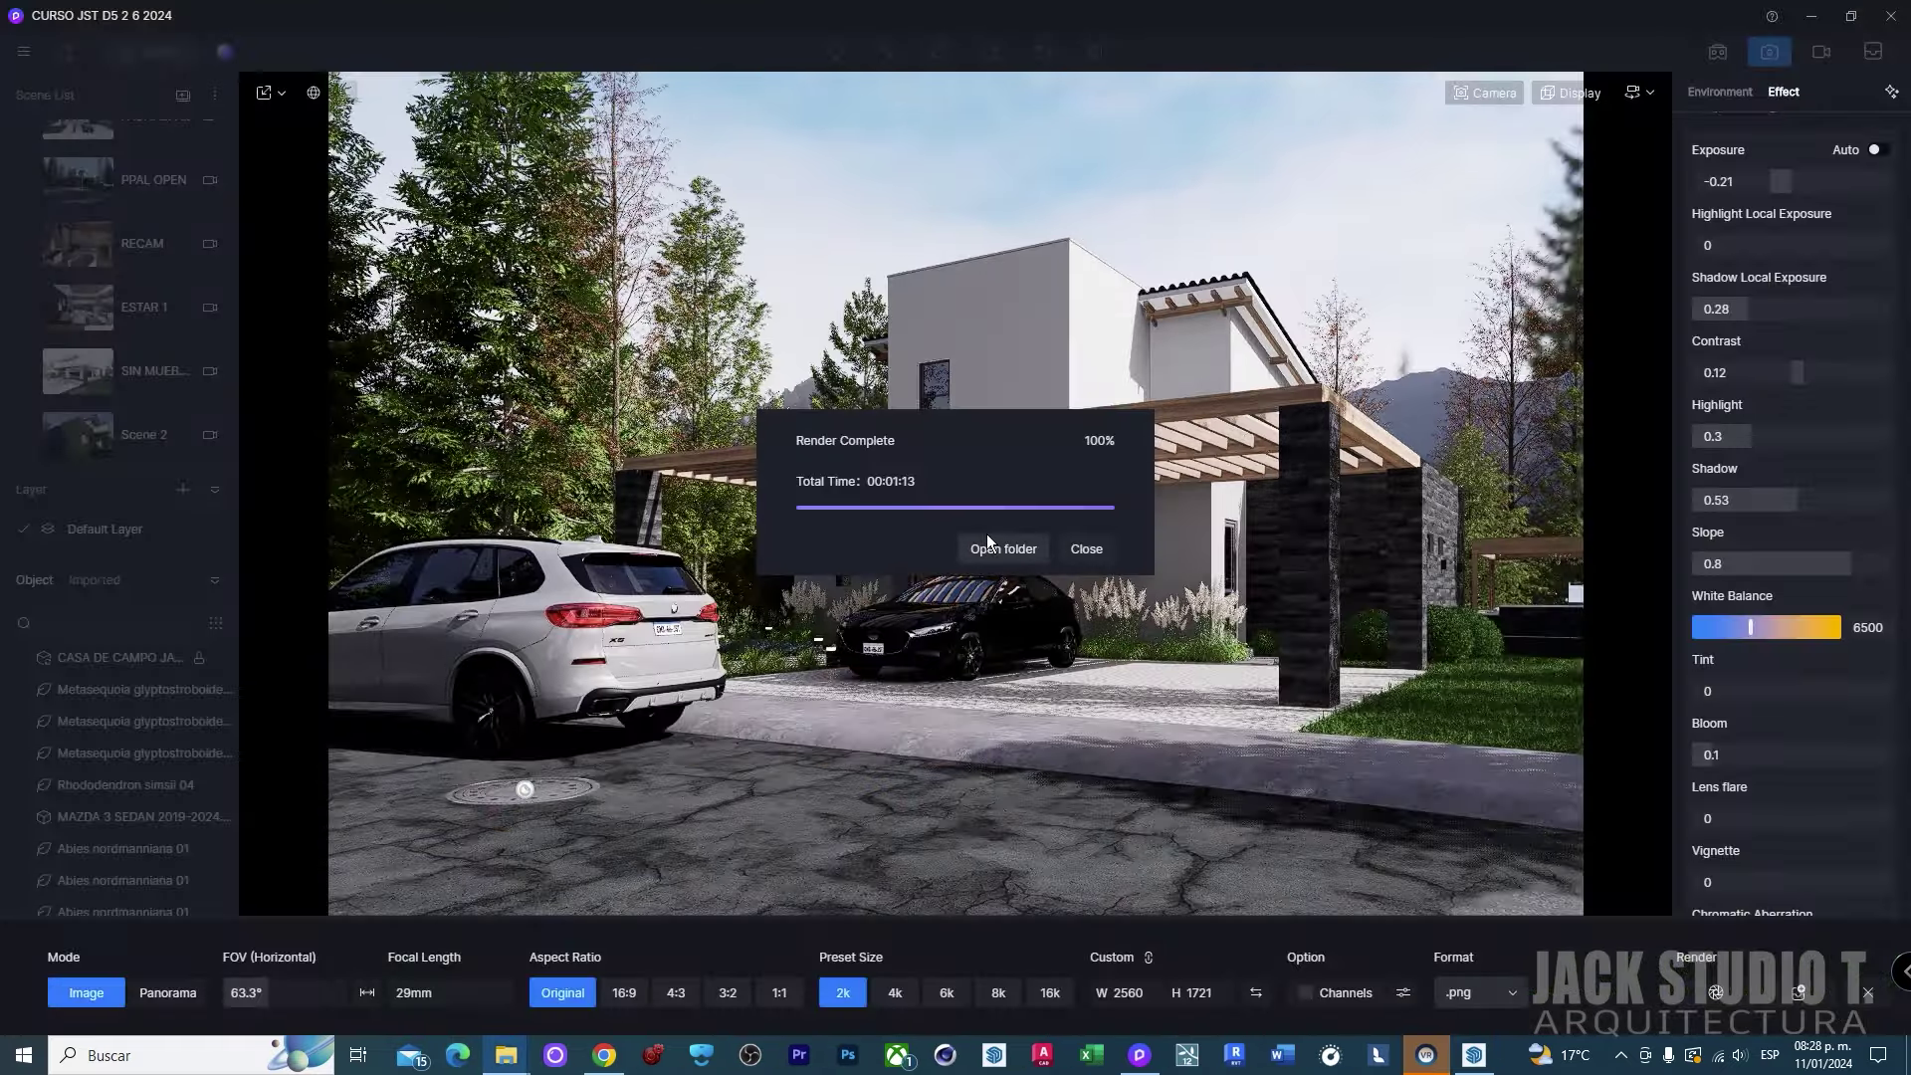
click(1083, 546)
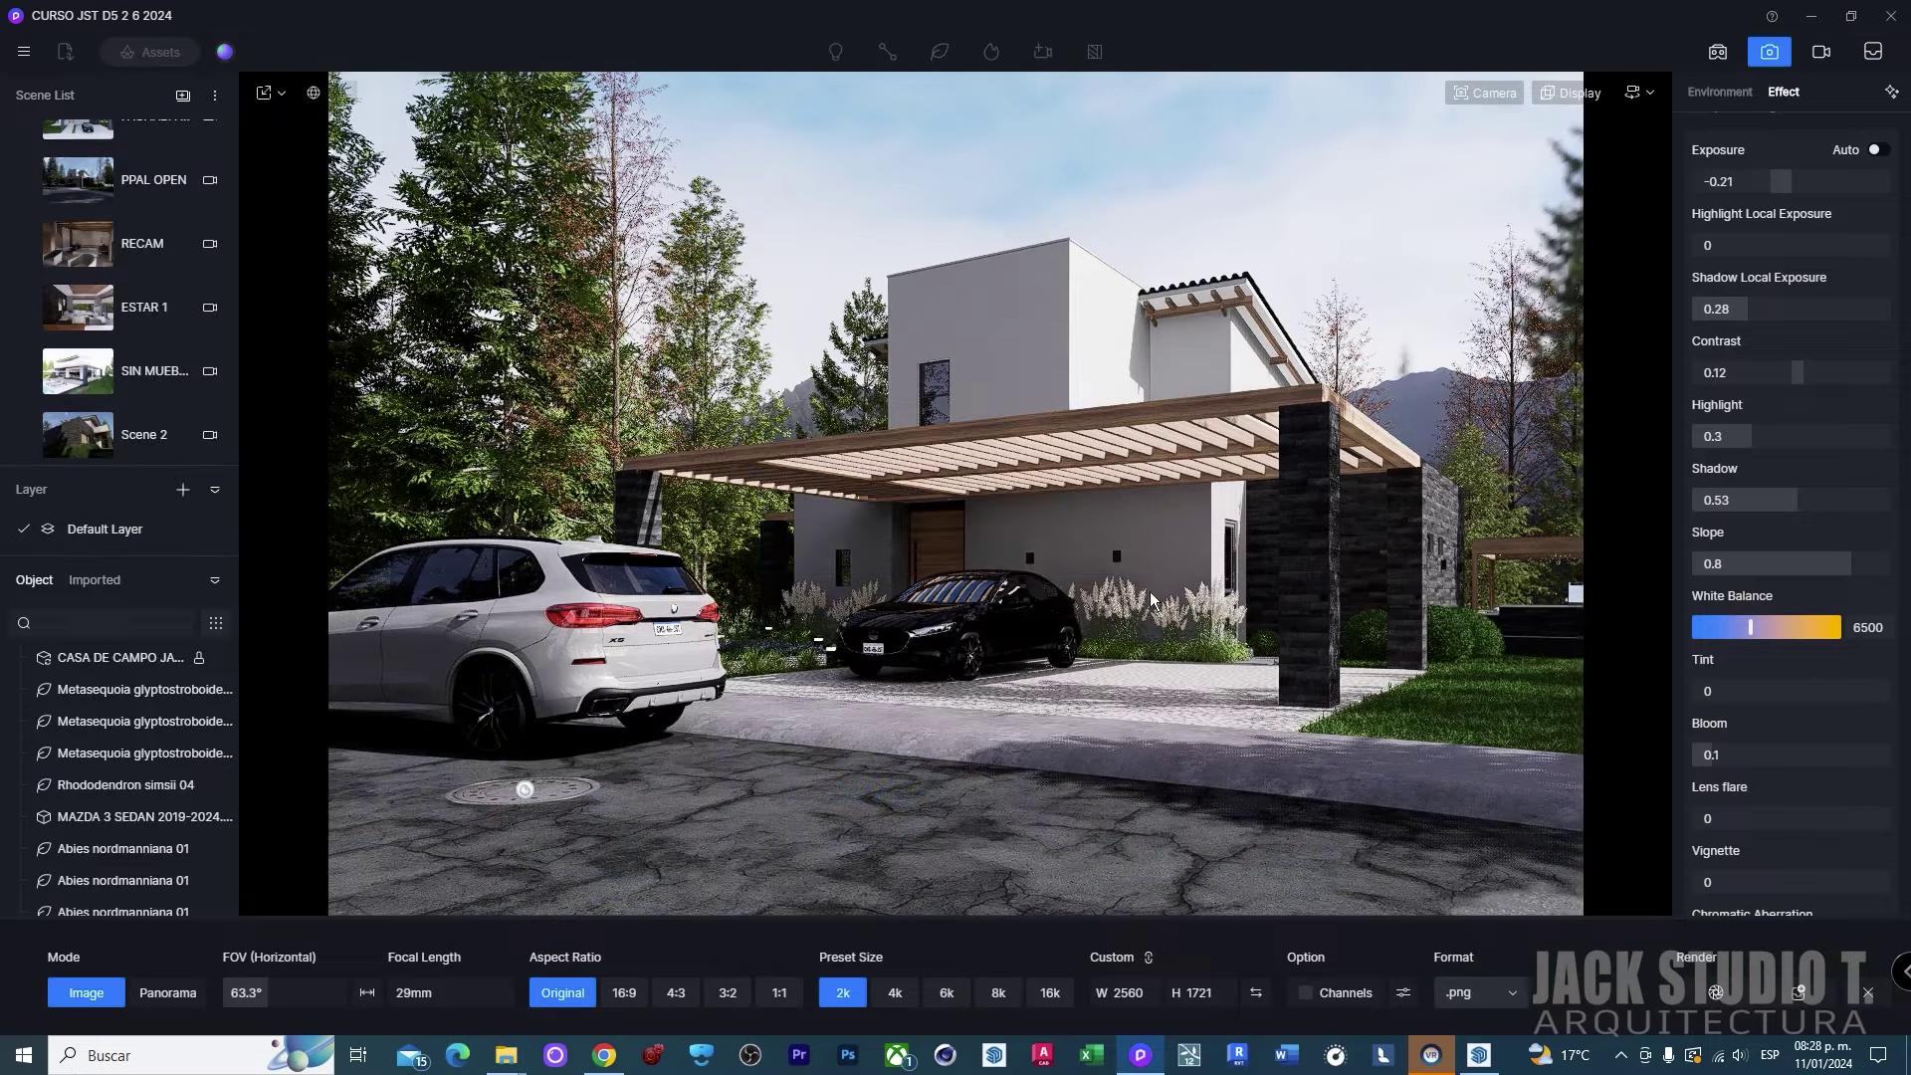
scroll(1242, 494, up, 3)
mouse_move(1242, 493)
right_down()
mouse_move(1203, 596)
mouse_move(1152, 634)
right_up()
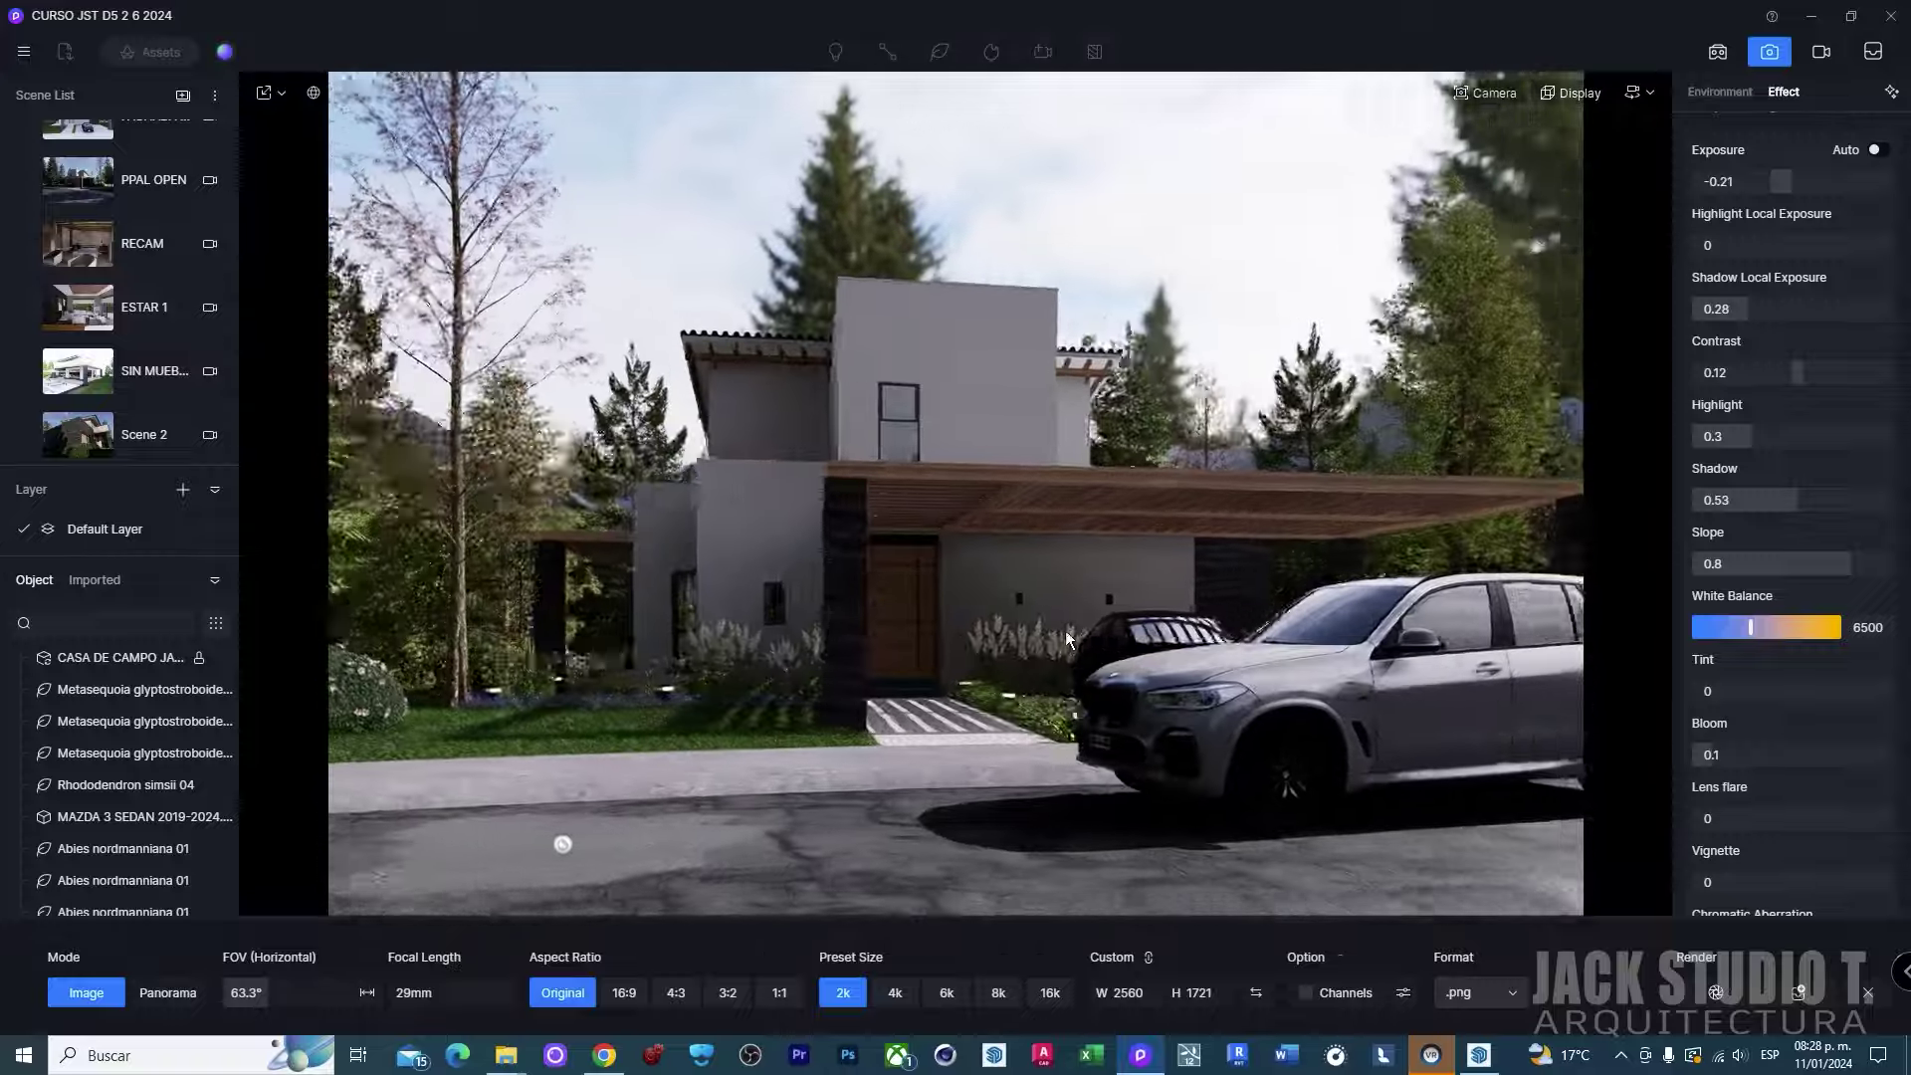